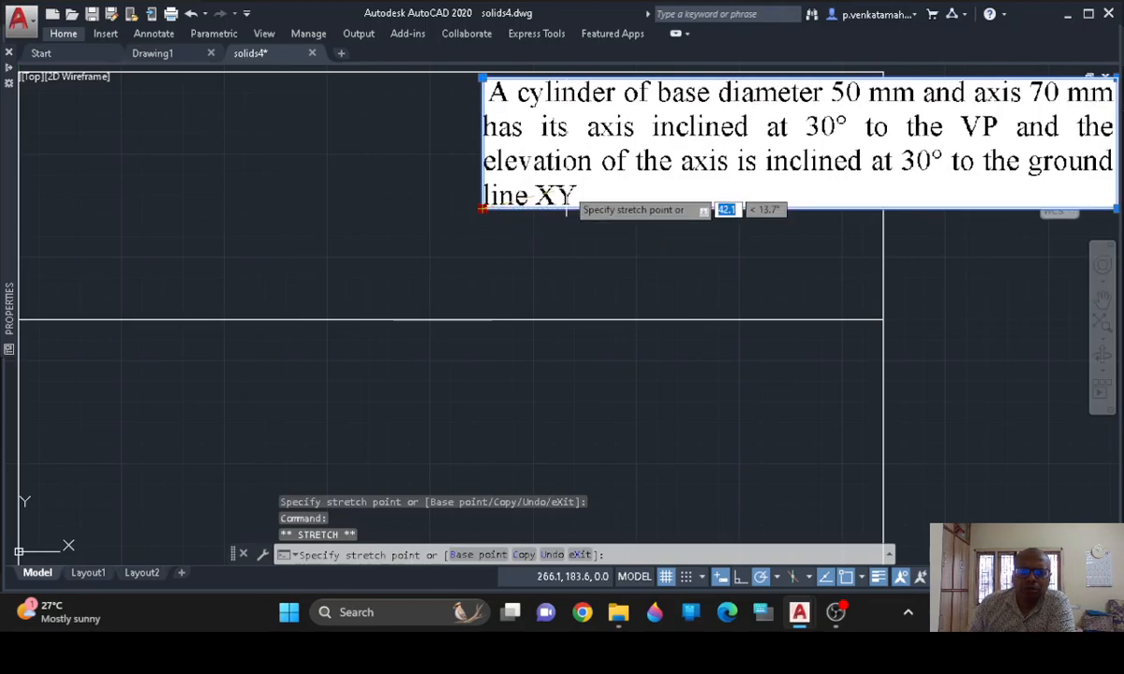
pyautogui.click(256, 256)
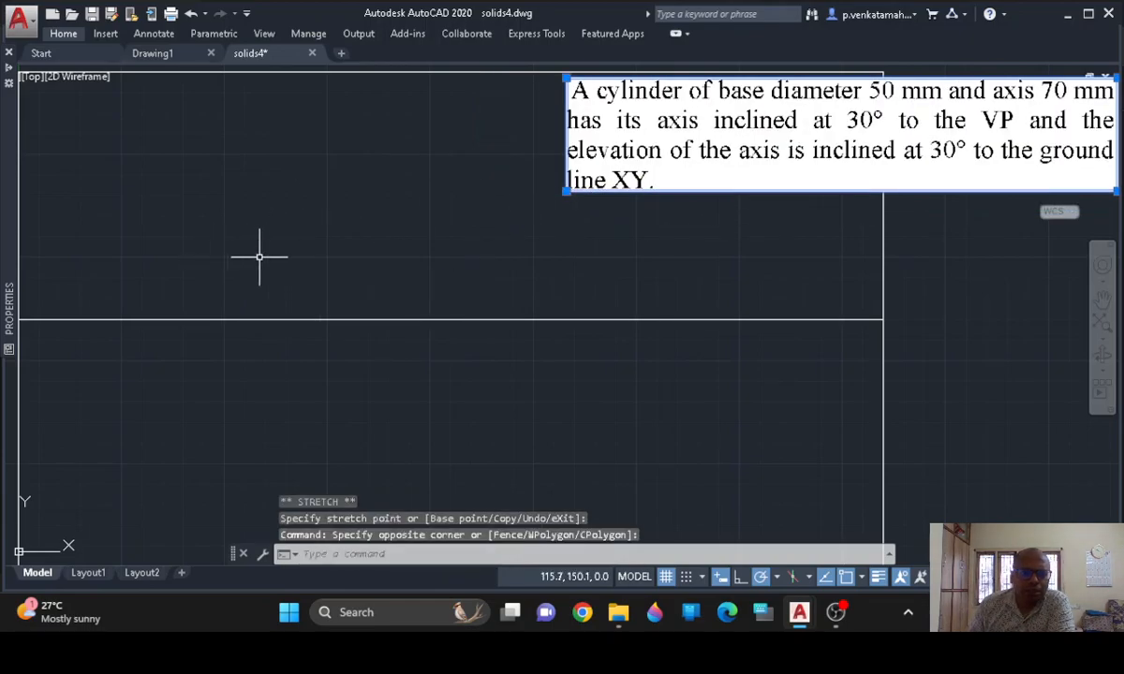
pyautogui.click(268, 319)
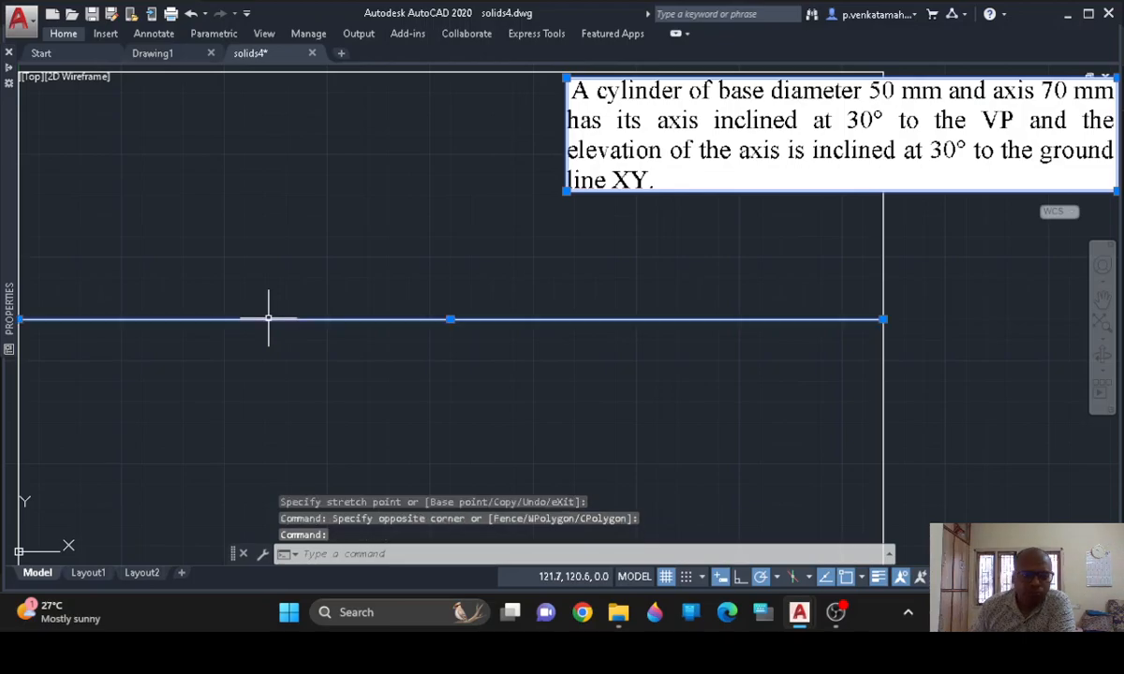
pyautogui.press('Delete')
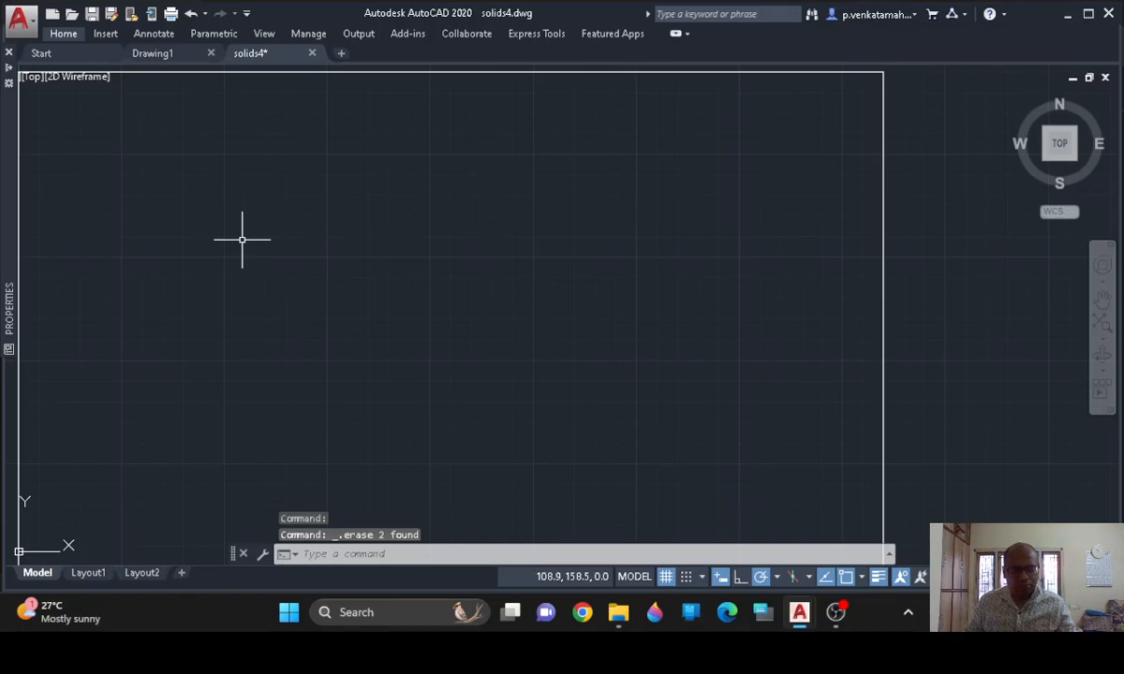
pyautogui.hotkey('ctrl', 'z')
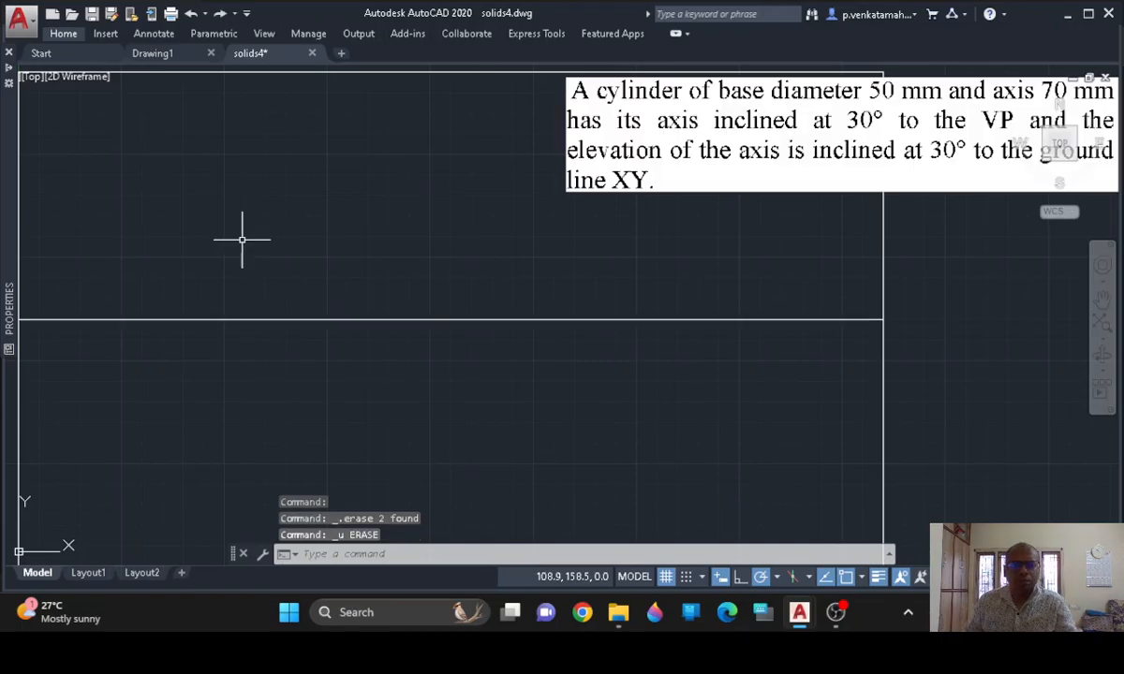
# Erase the horizontal XY line and redraw it a little higher, spanning the full width of the drawing frame
pyautogui.click(281, 320)
pyautogui.press('Delete')
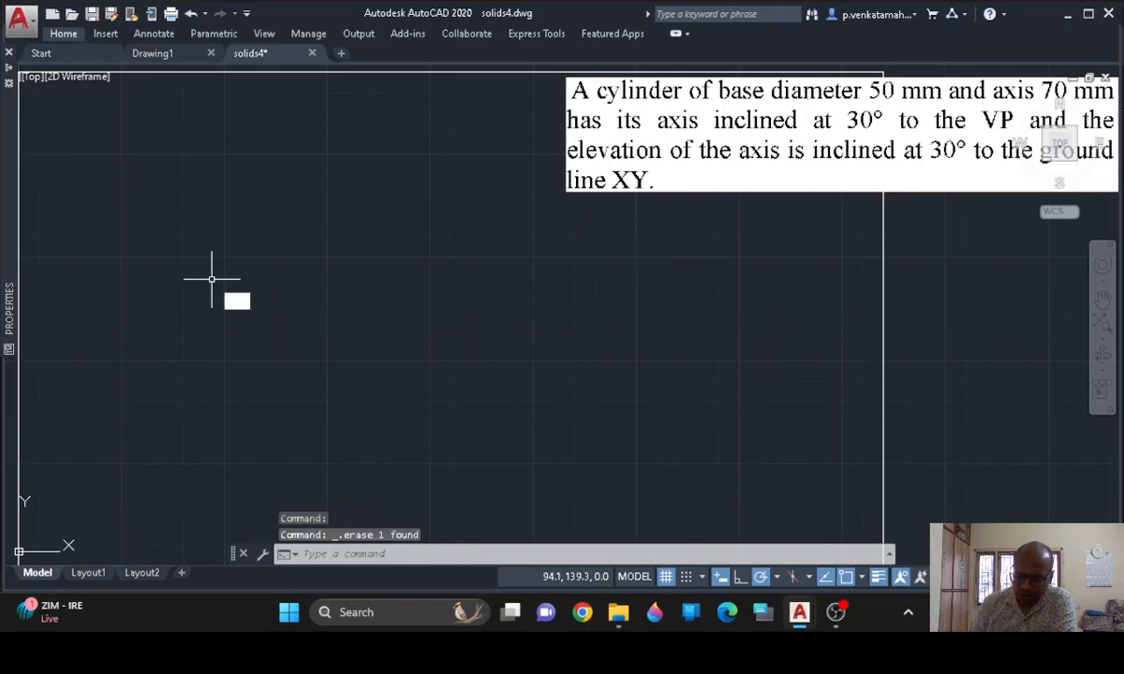
pyautogui.write('l')
pyautogui.press('Return')
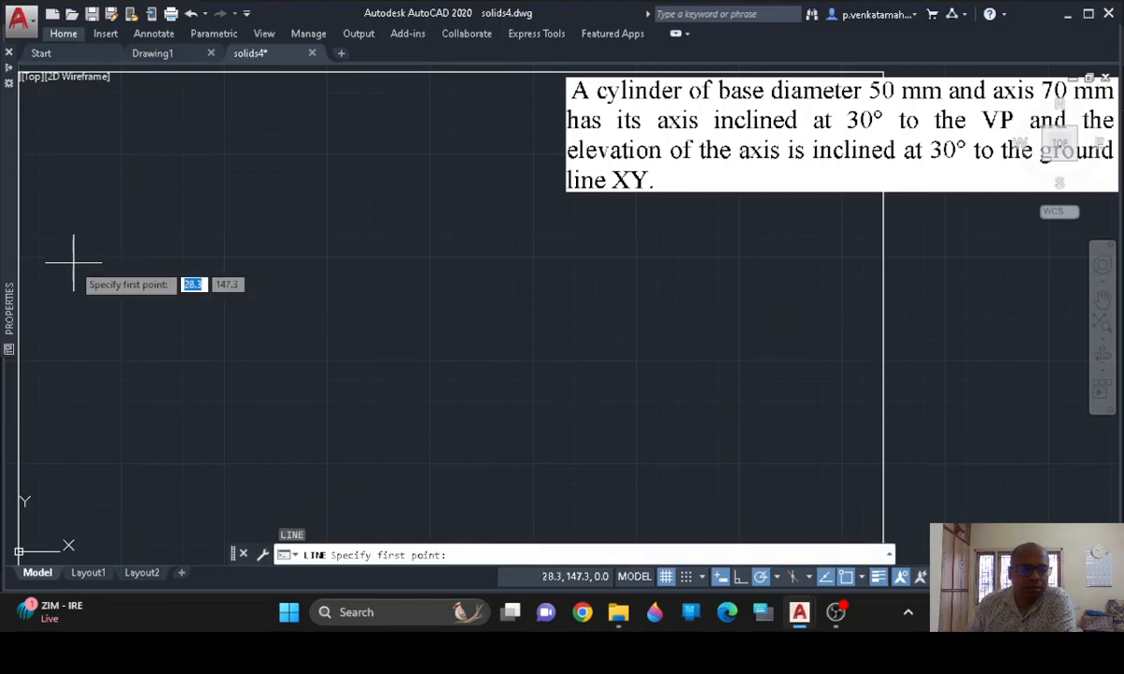
pyautogui.moveTo(10, 267)
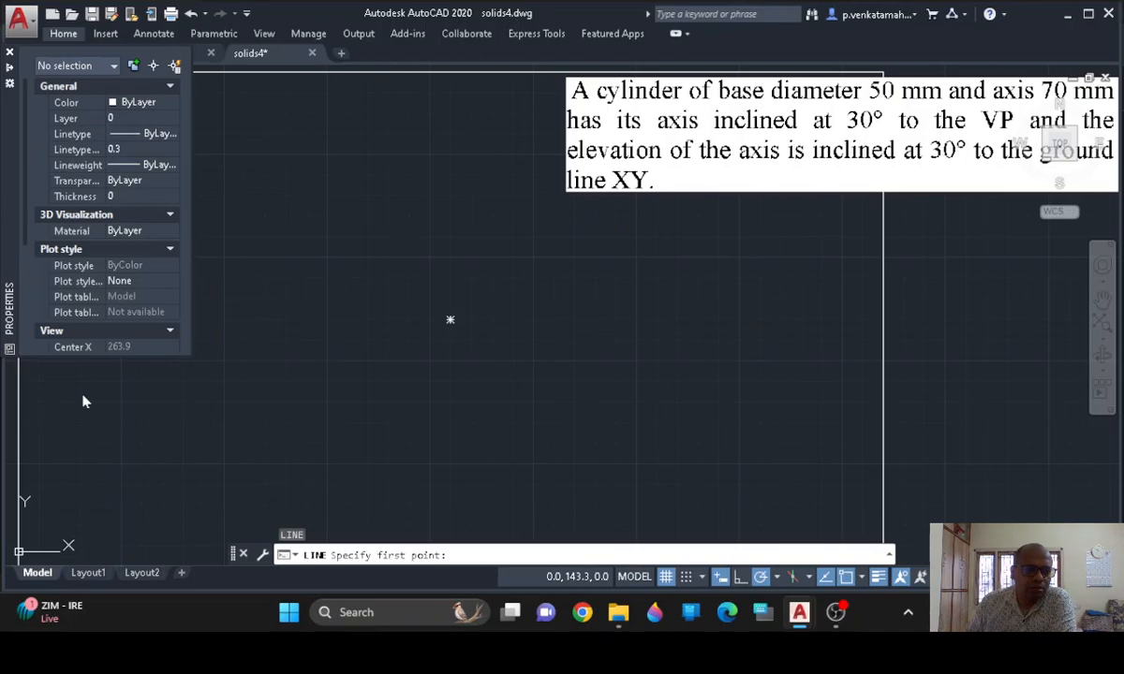
pyautogui.click(883, 277)
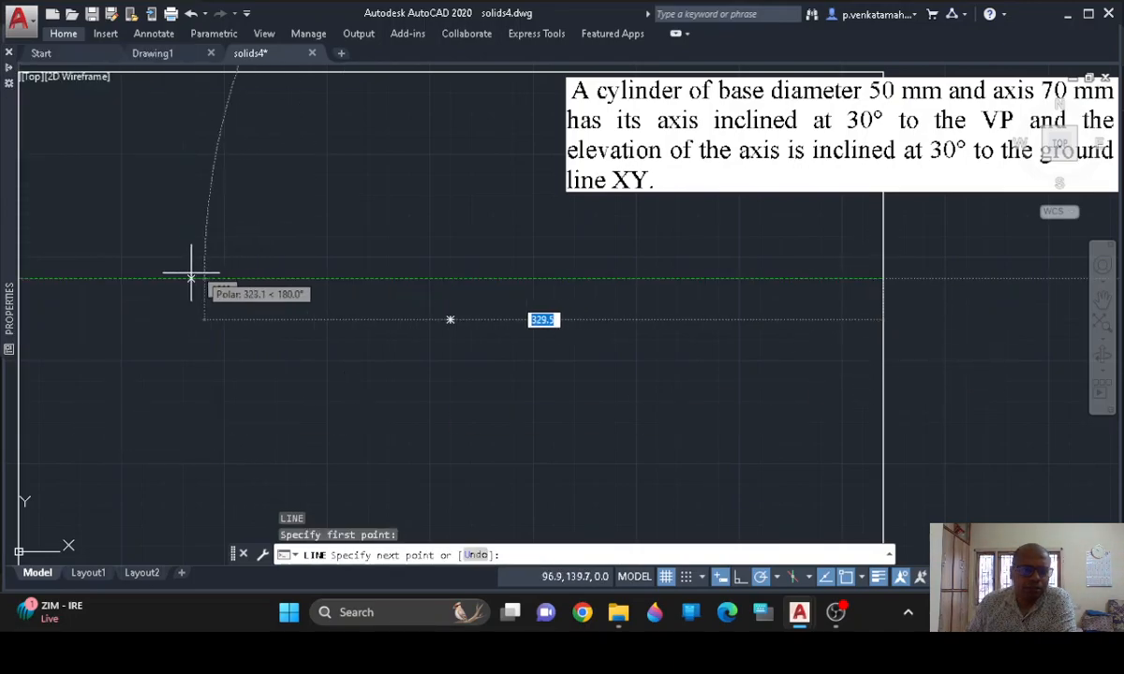
pyautogui.click(19, 278)
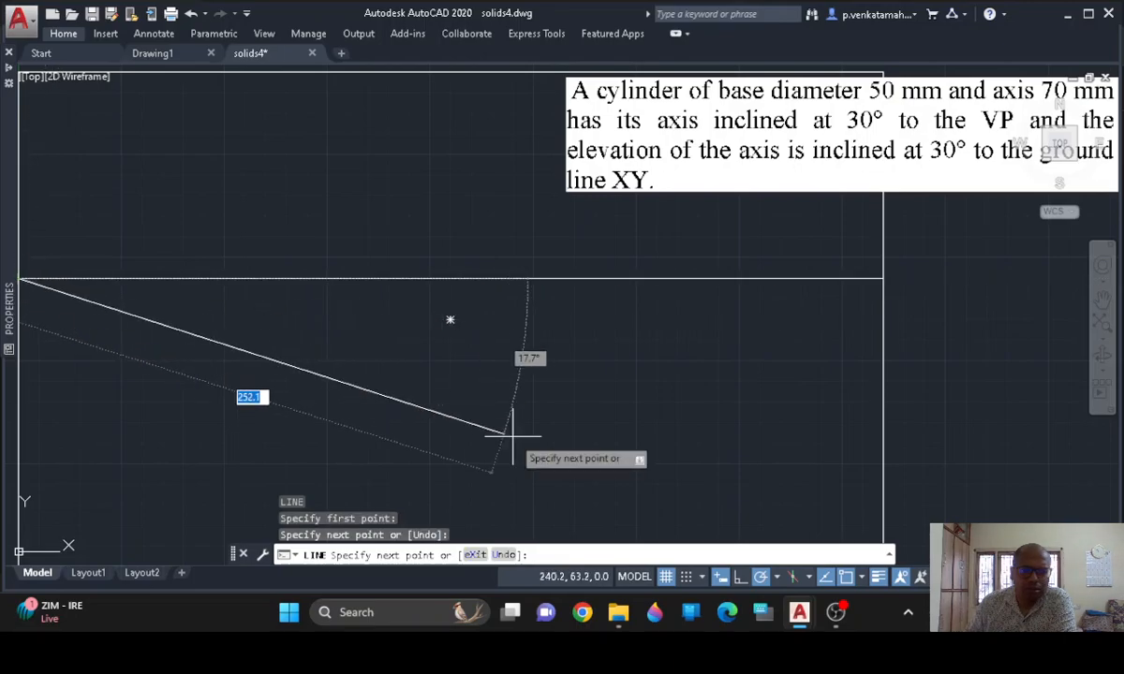
pyautogui.press('Return')
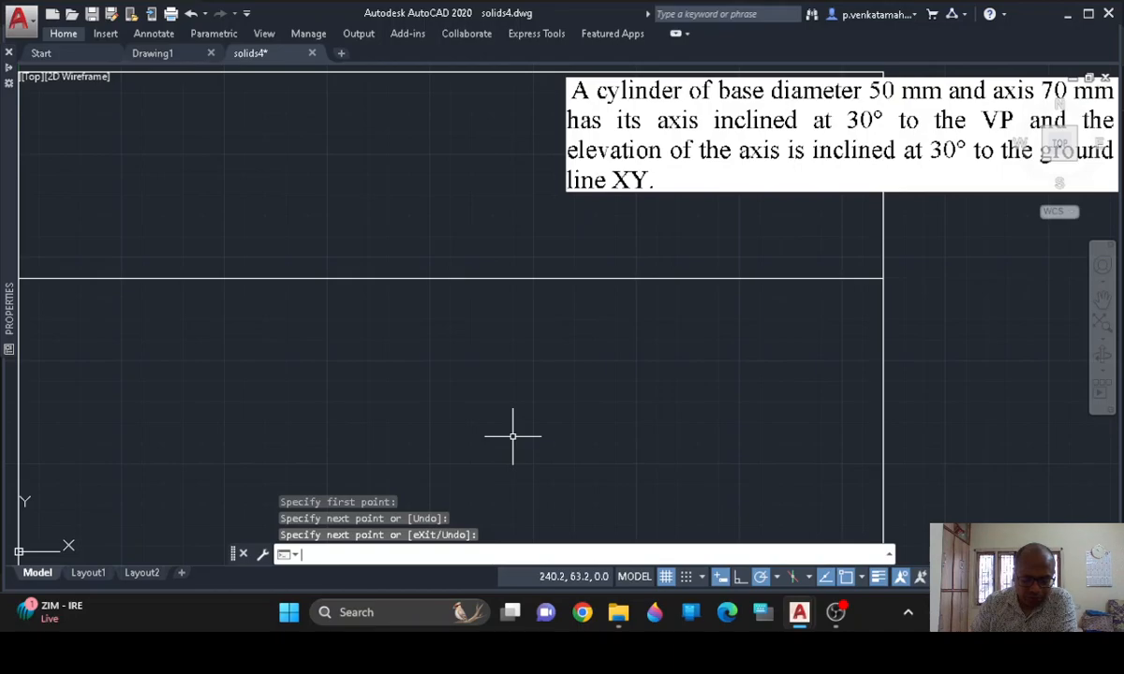
# Draw a circle with a radius of 25 mm above the XY line, near the frame's left edge
pyautogui.write('c')
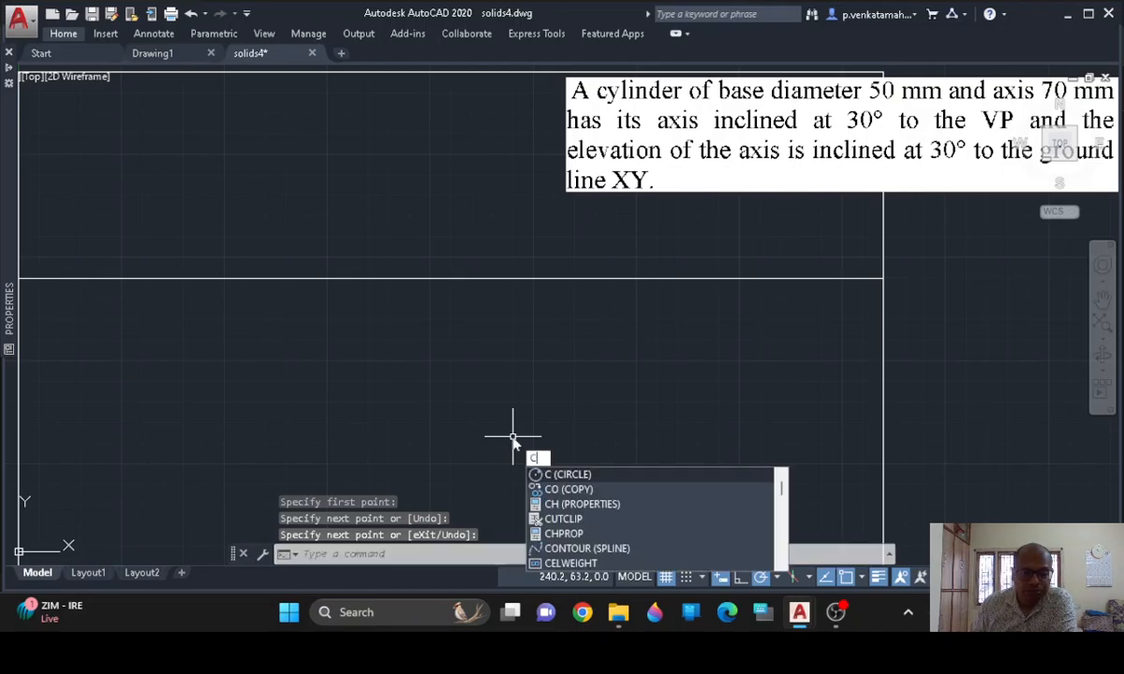
pyautogui.press('Return')
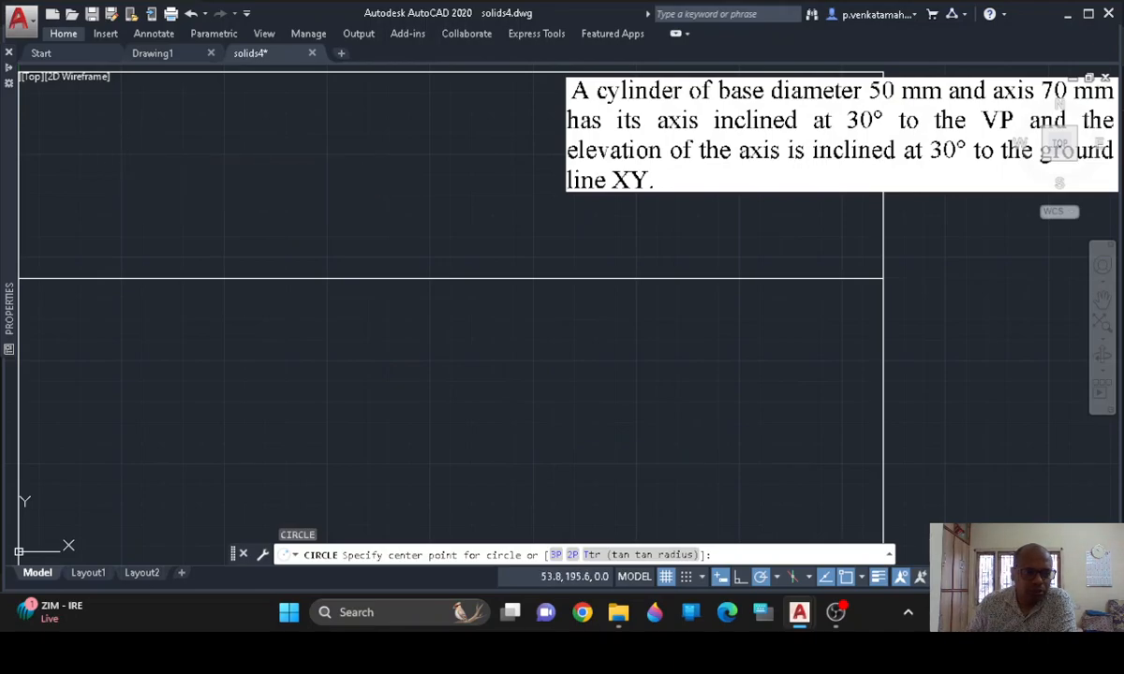
pyautogui.click(129, 163)
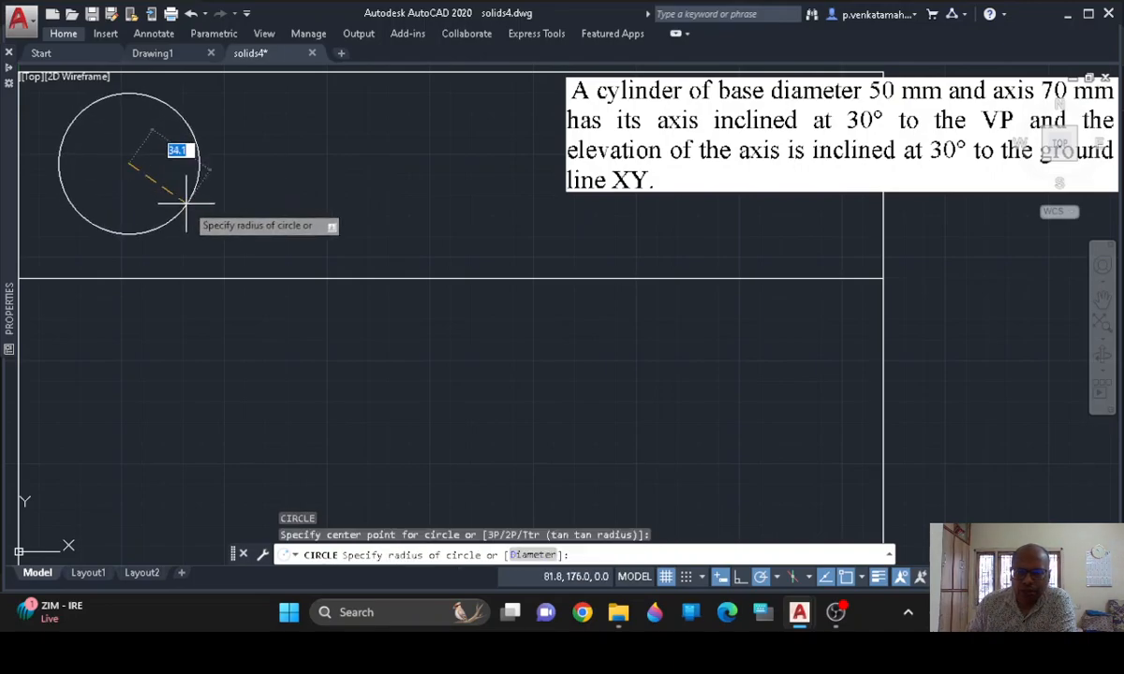
pyautogui.write('25')
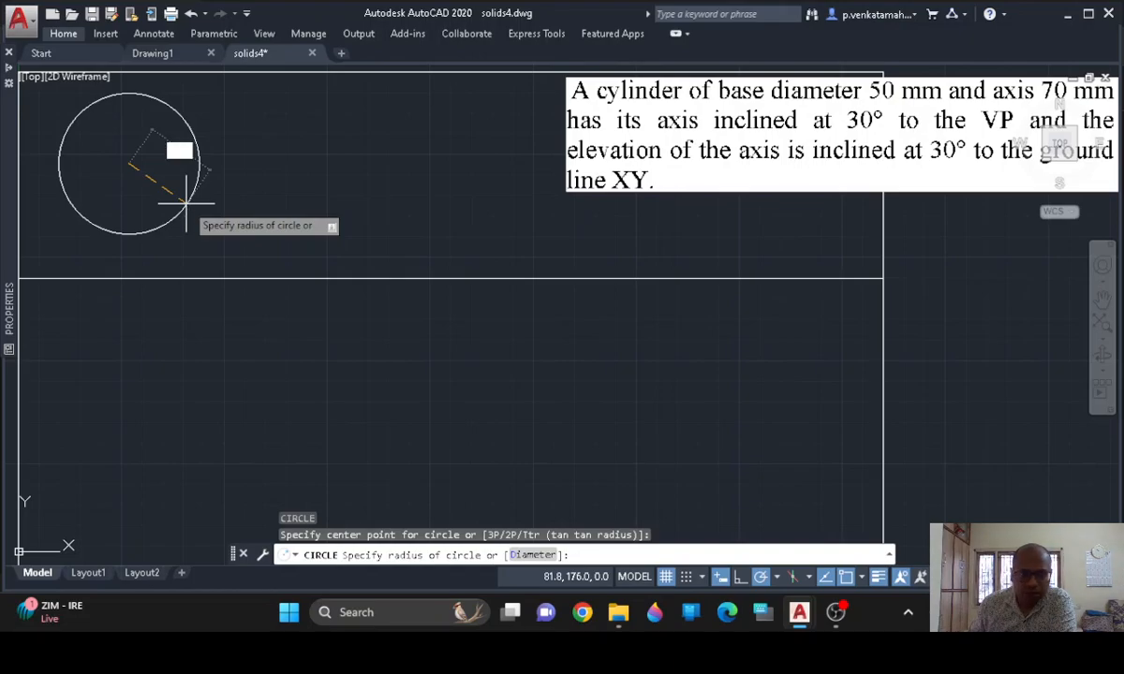
pyautogui.press('Return')
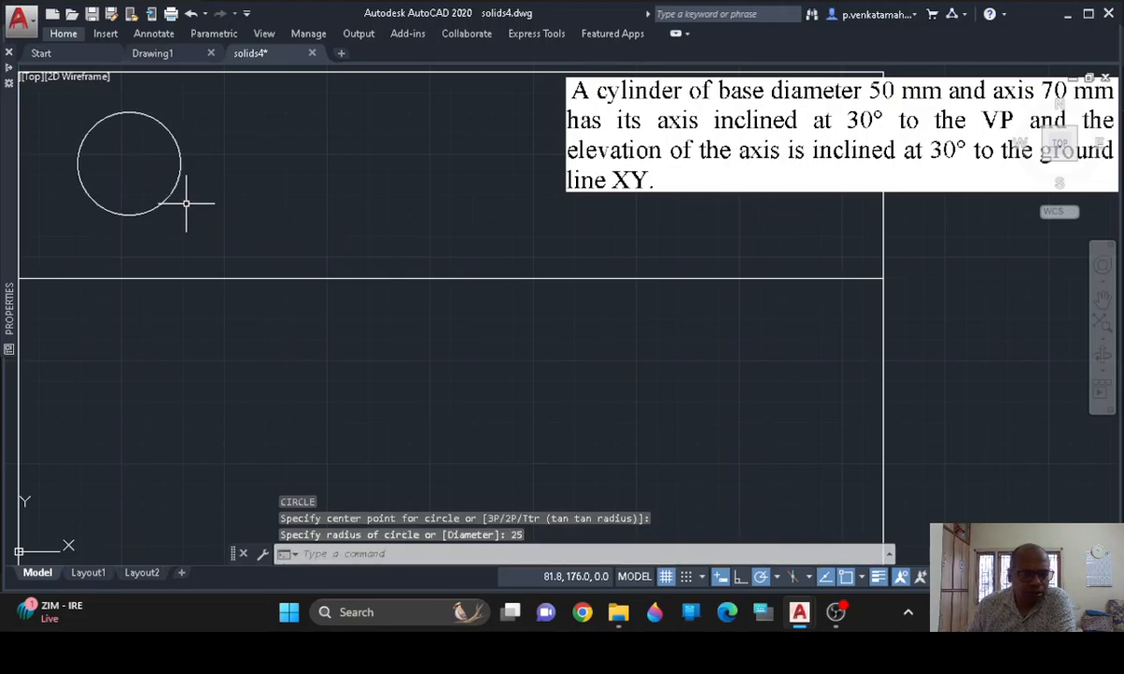
# Move the circle slightly down and to the right, closer to the XY line
pyautogui.click(172, 183)
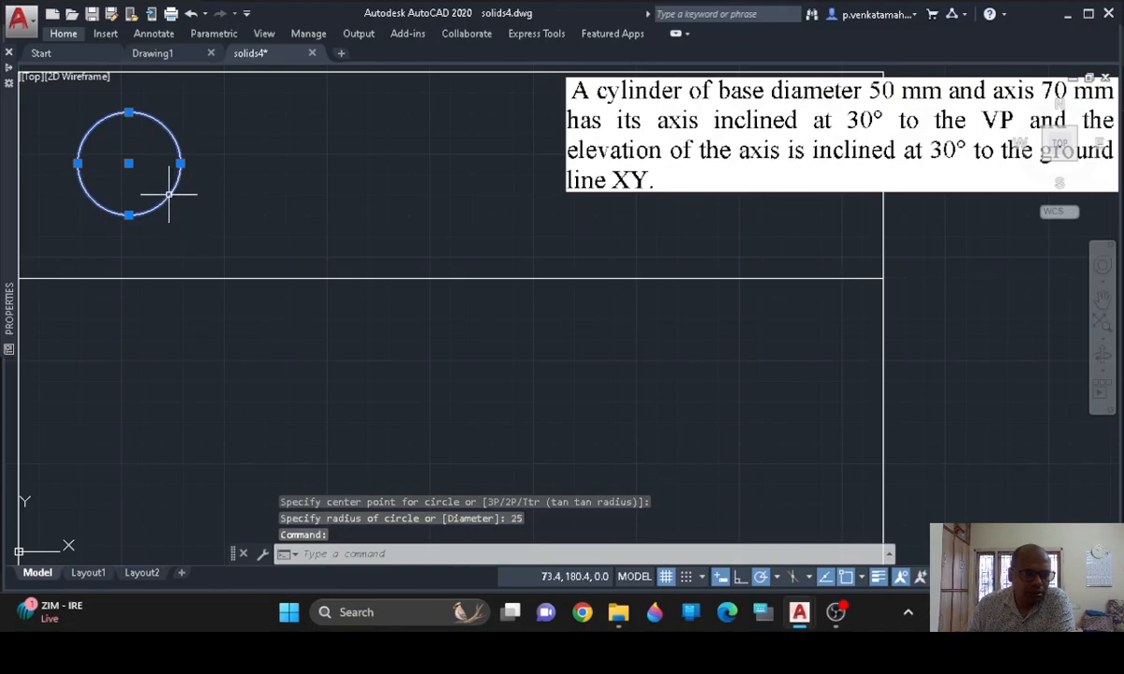
pyautogui.click(176, 199)
pyautogui.moveTo(176, 199); pyautogui.dragTo(178, 223)
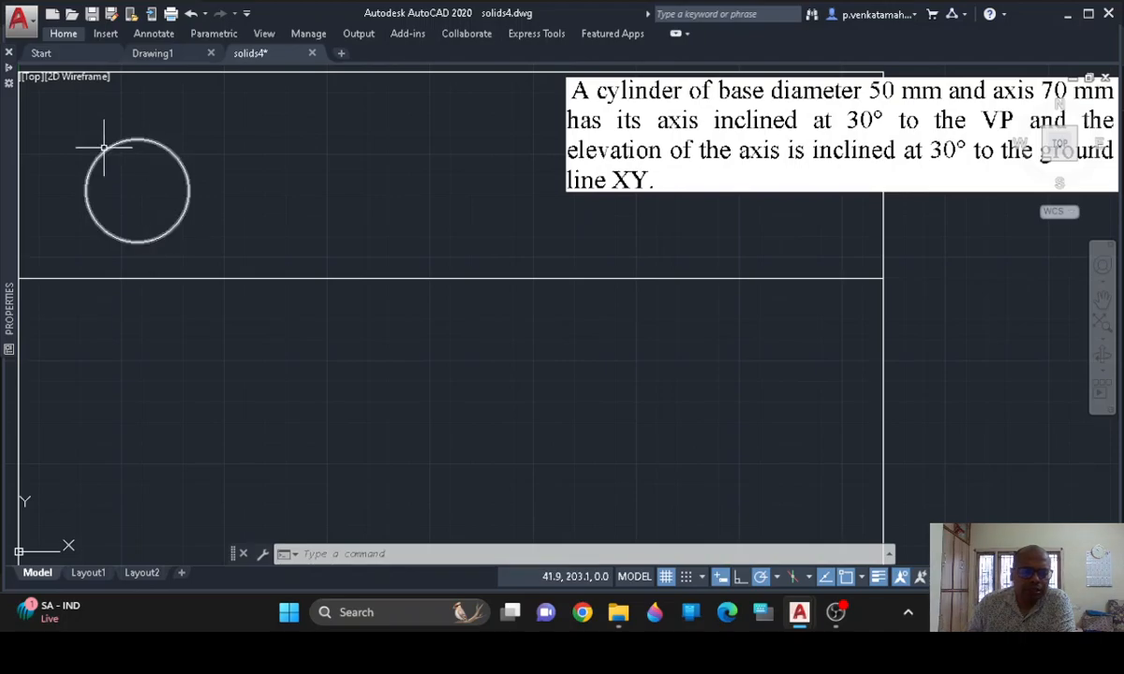
# Draw a horizontal radius line from the circle's left quadrant to its centre
pyautogui.scroll(2, 106, 201)
pyautogui.moveTo(147, 185); pyautogui.dragTo(206, 218, button='middle')
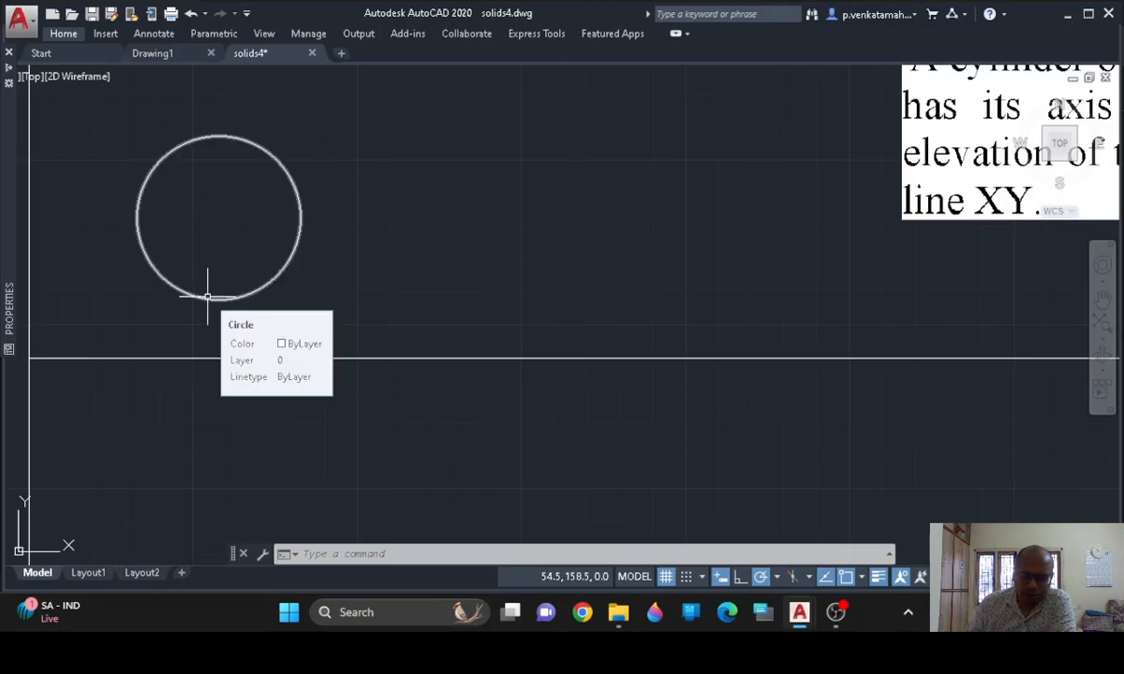
pyautogui.write('l')
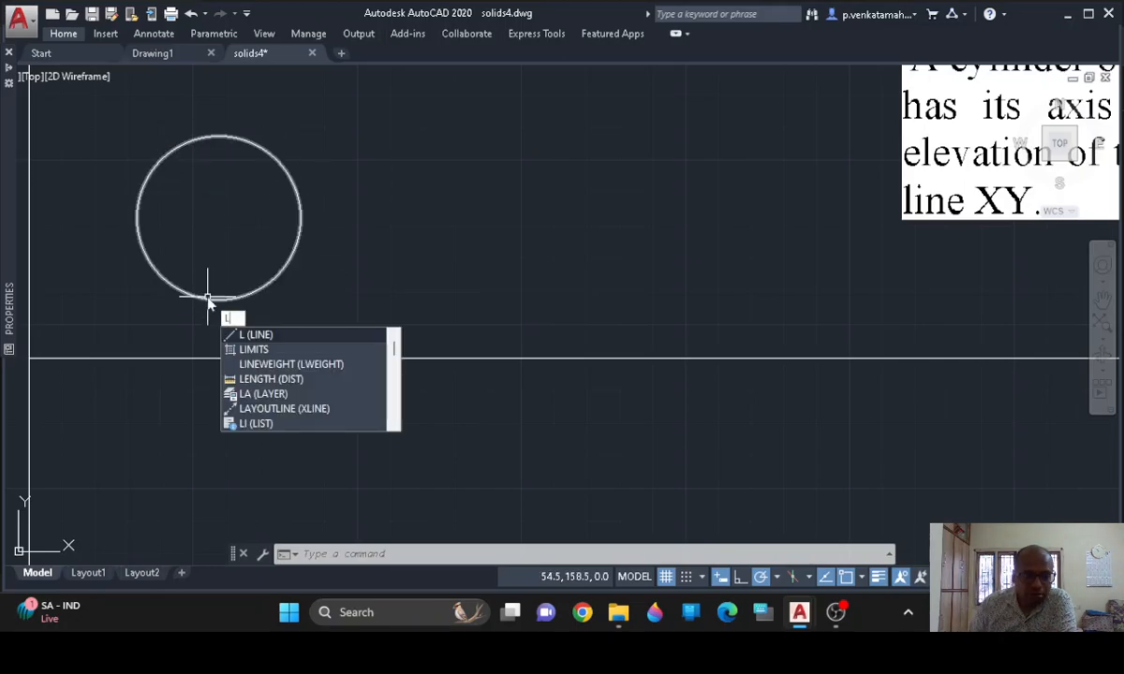
pyautogui.press('Return')
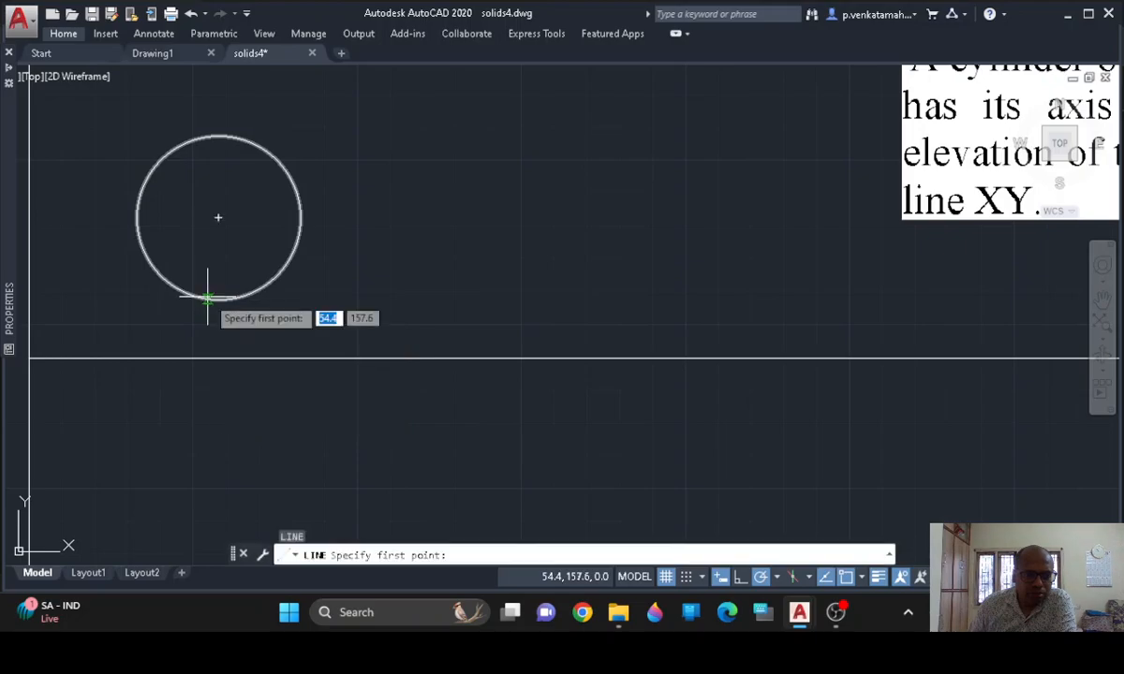
pyautogui.click(136, 218)
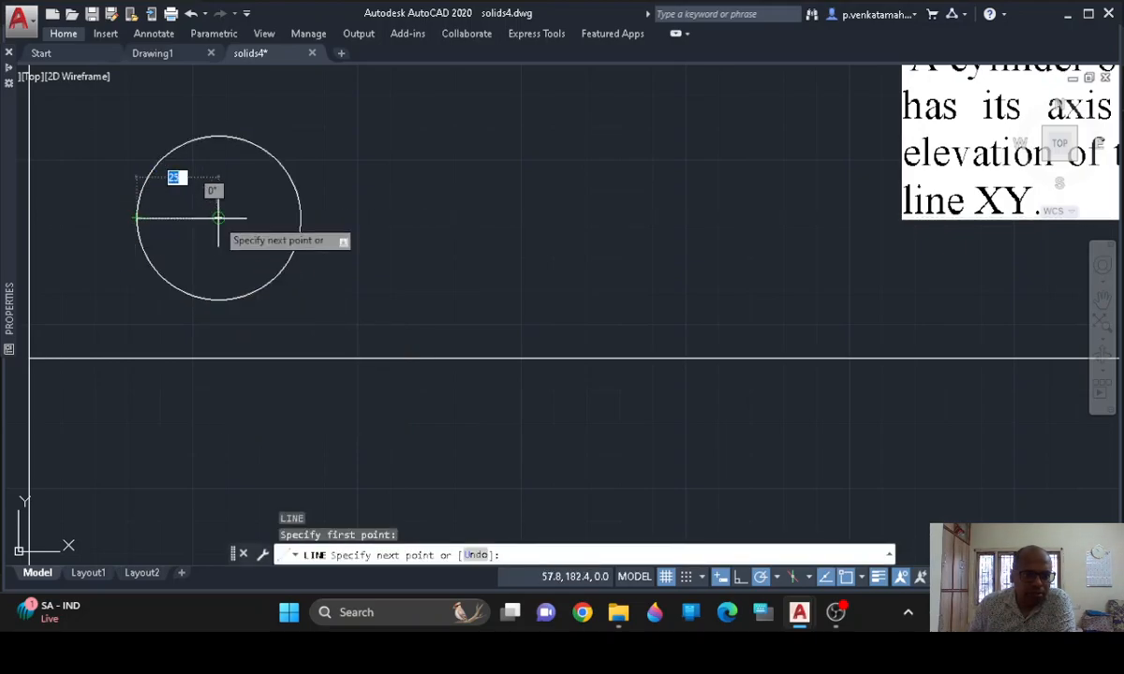
pyautogui.click(219, 217)
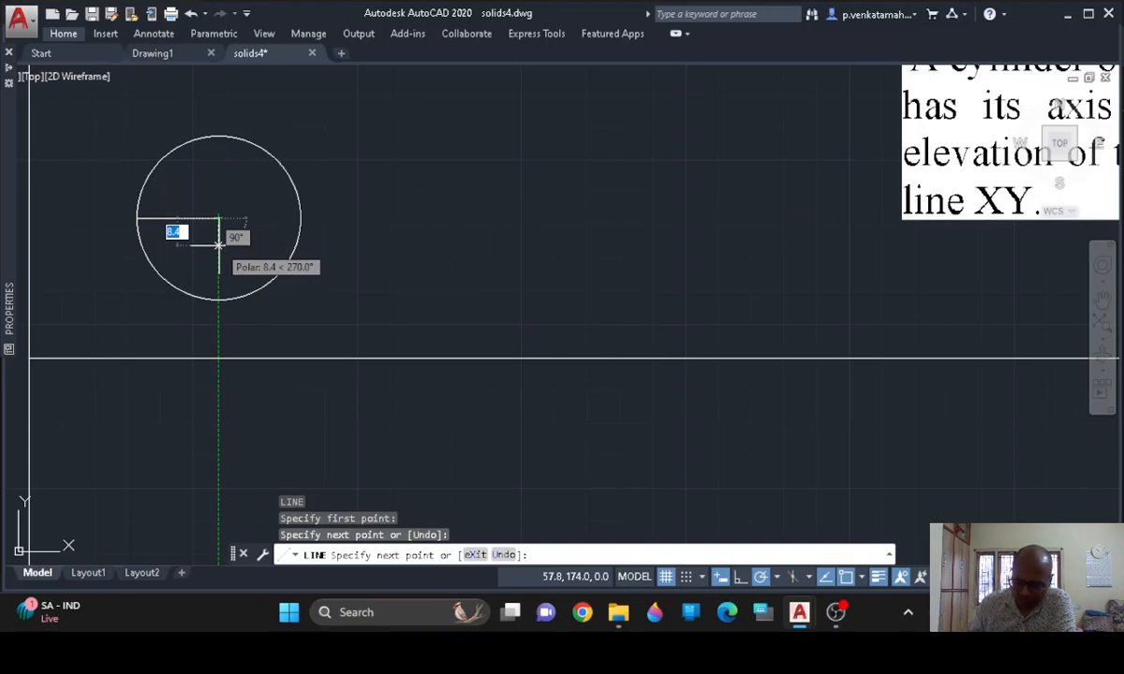
pyautogui.press('Return')
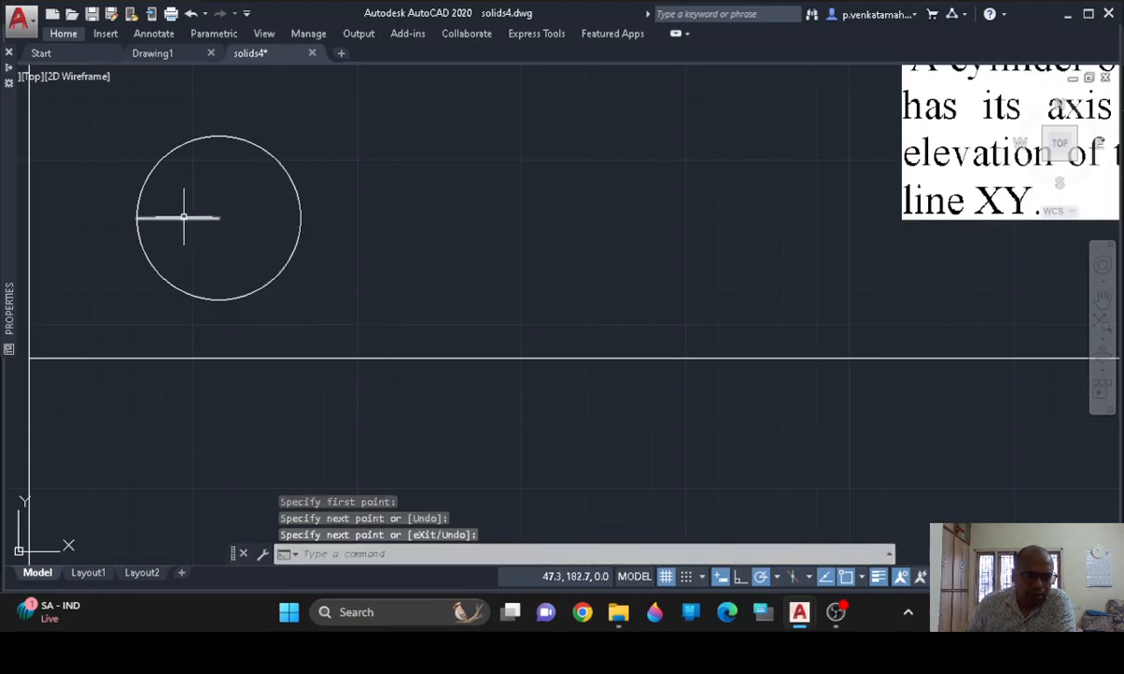
# Create a polar array of the radius line about the circle's centre with 8 items
pyautogui.click(183, 217)
pyautogui.write('ARR')
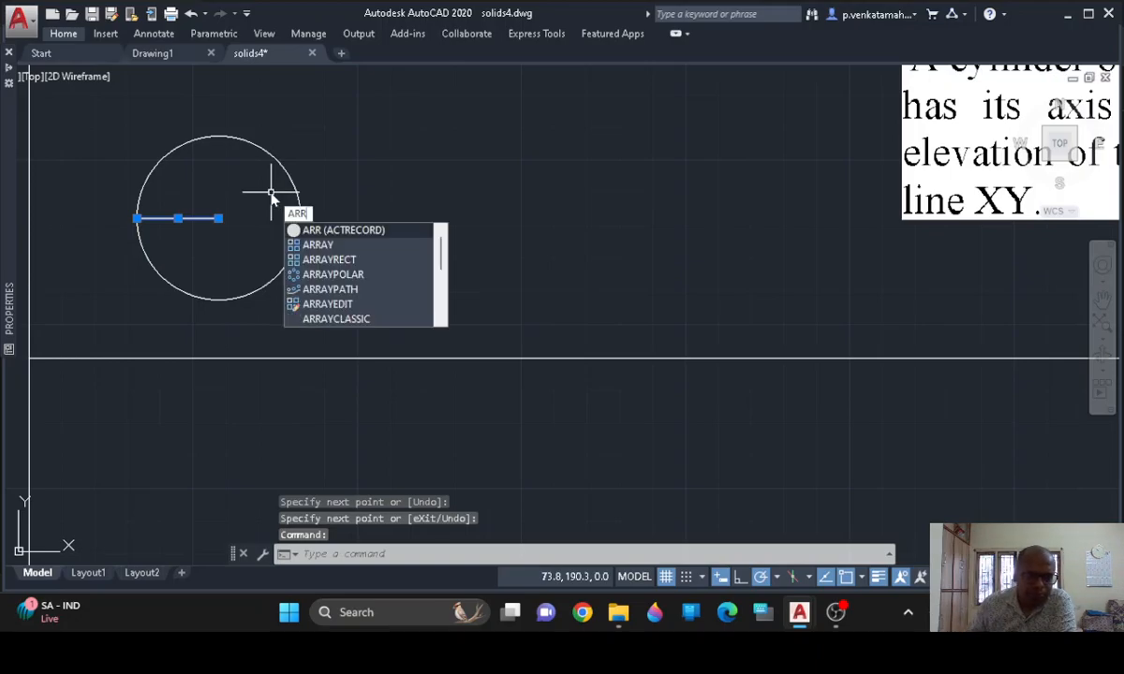
pyautogui.click(354, 245)
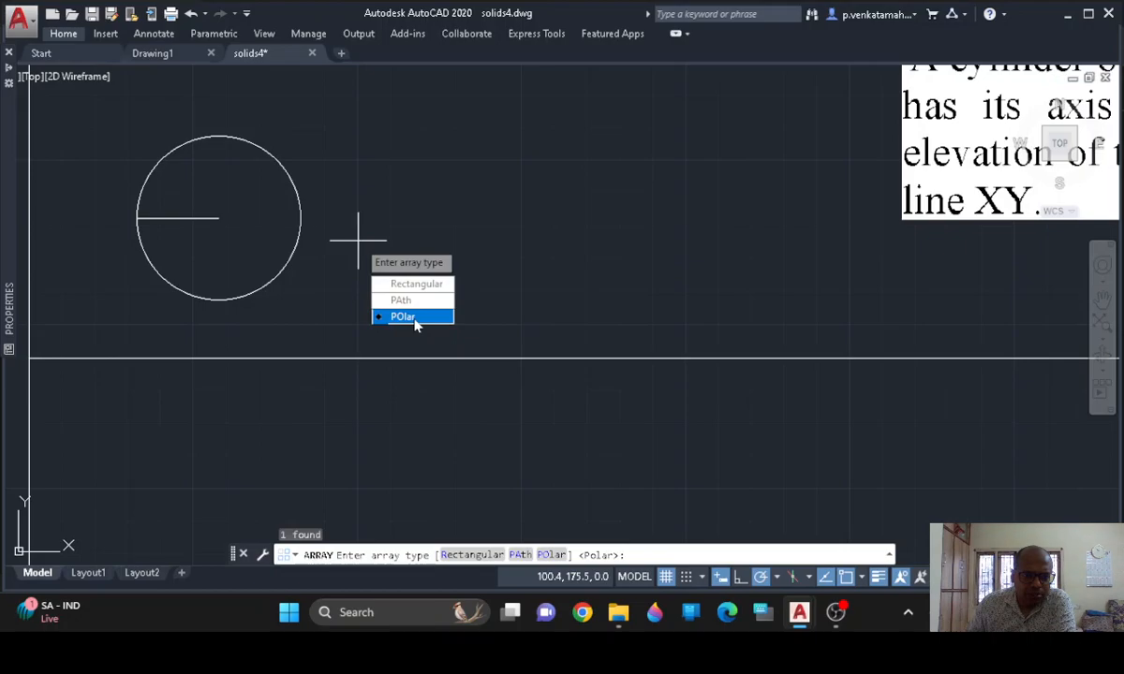
pyautogui.click(414, 318)
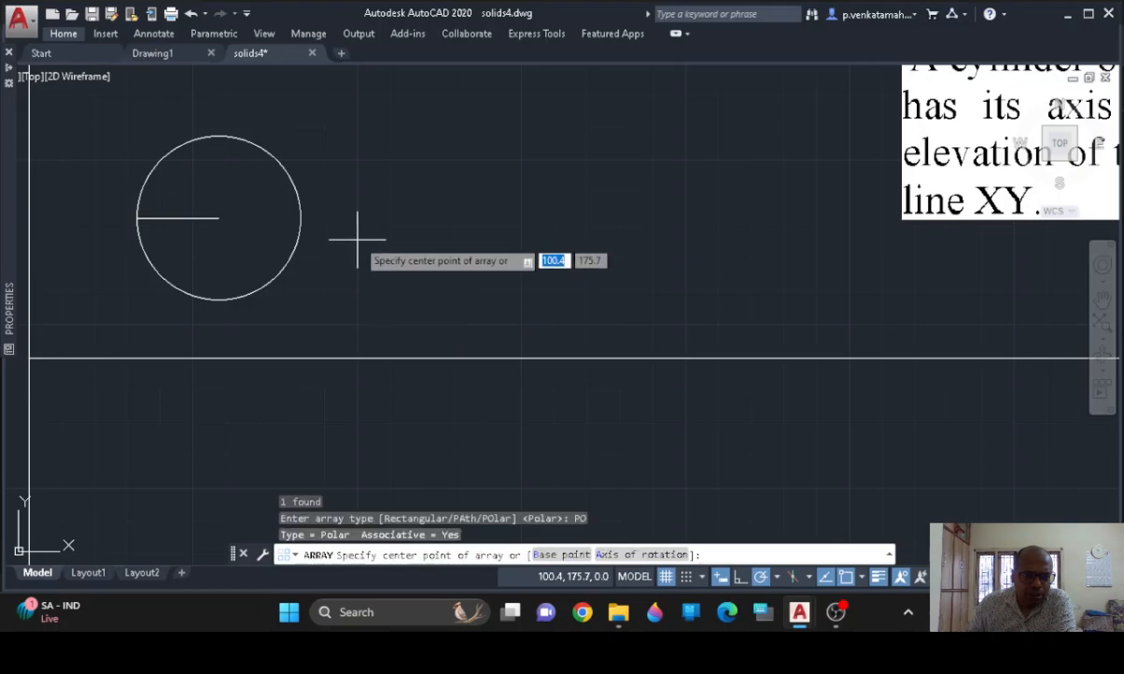
pyautogui.click(218, 217)
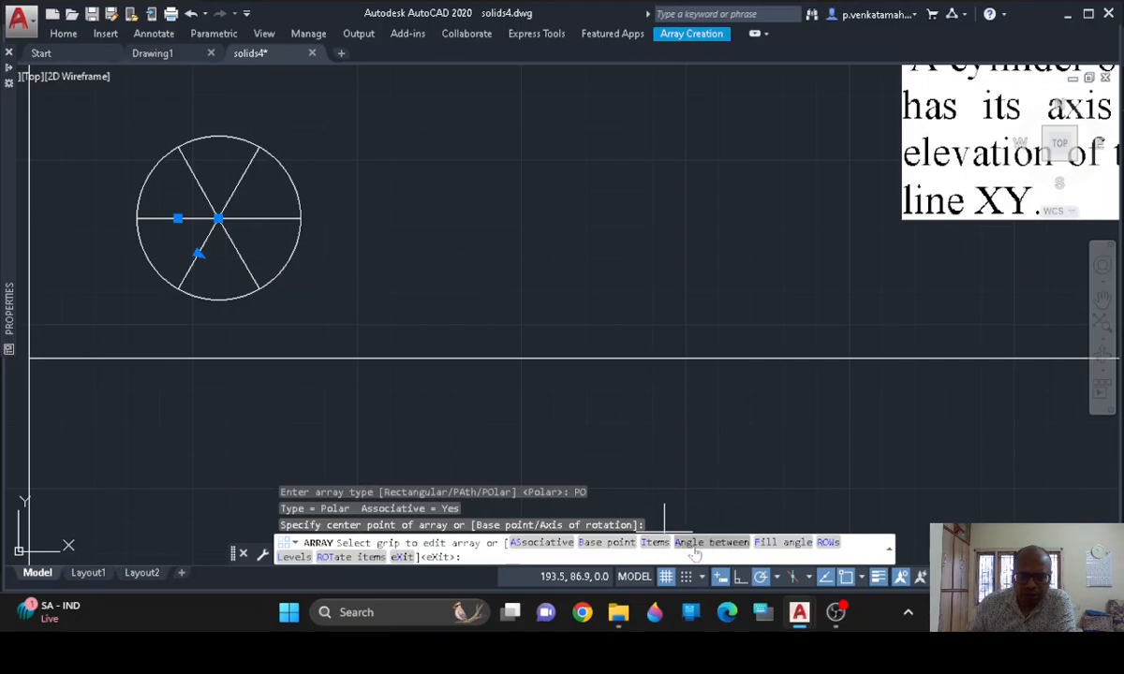
pyautogui.click(655, 542)
pyautogui.write('8')
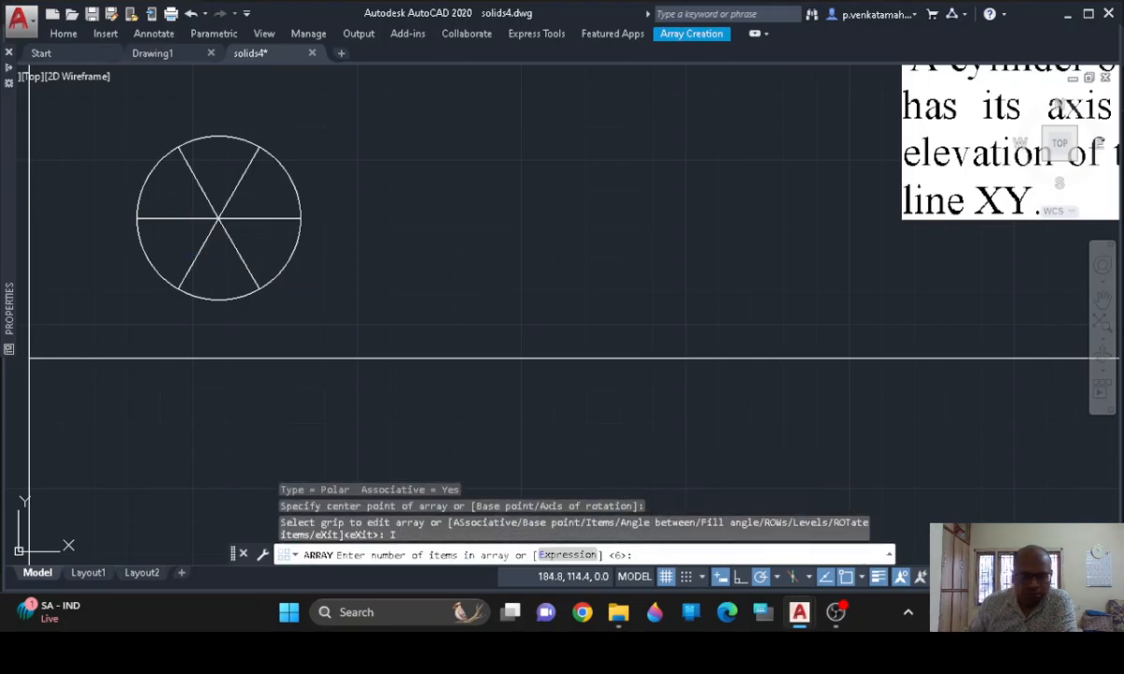
pyautogui.press('Return')
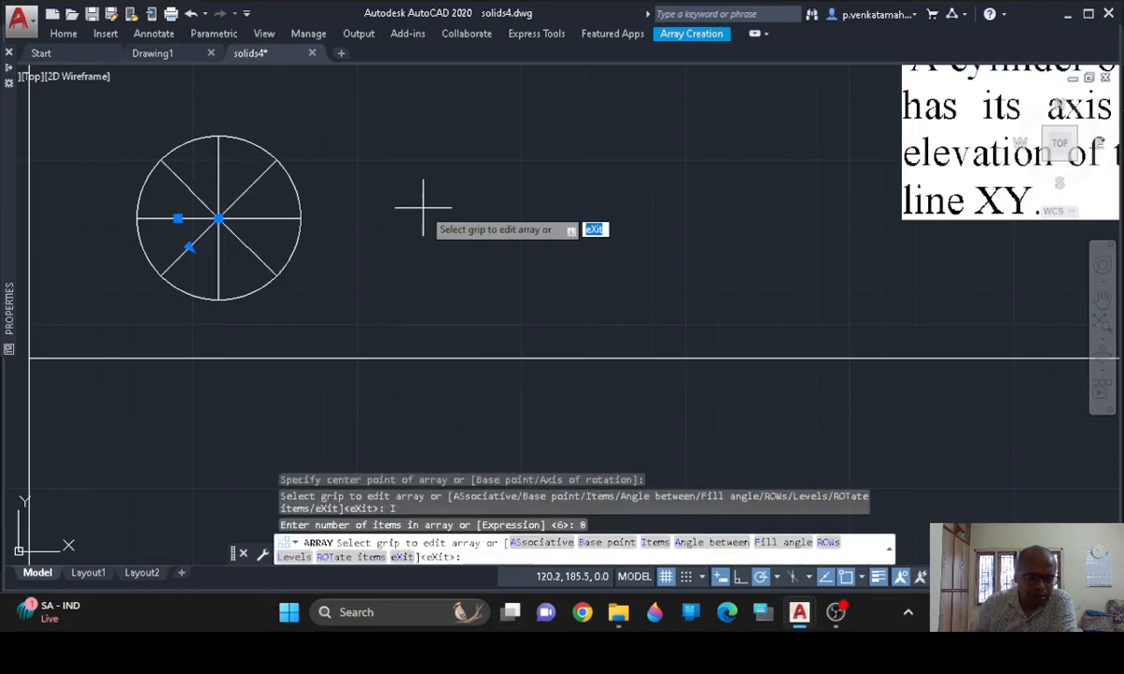
pyautogui.press('Return')
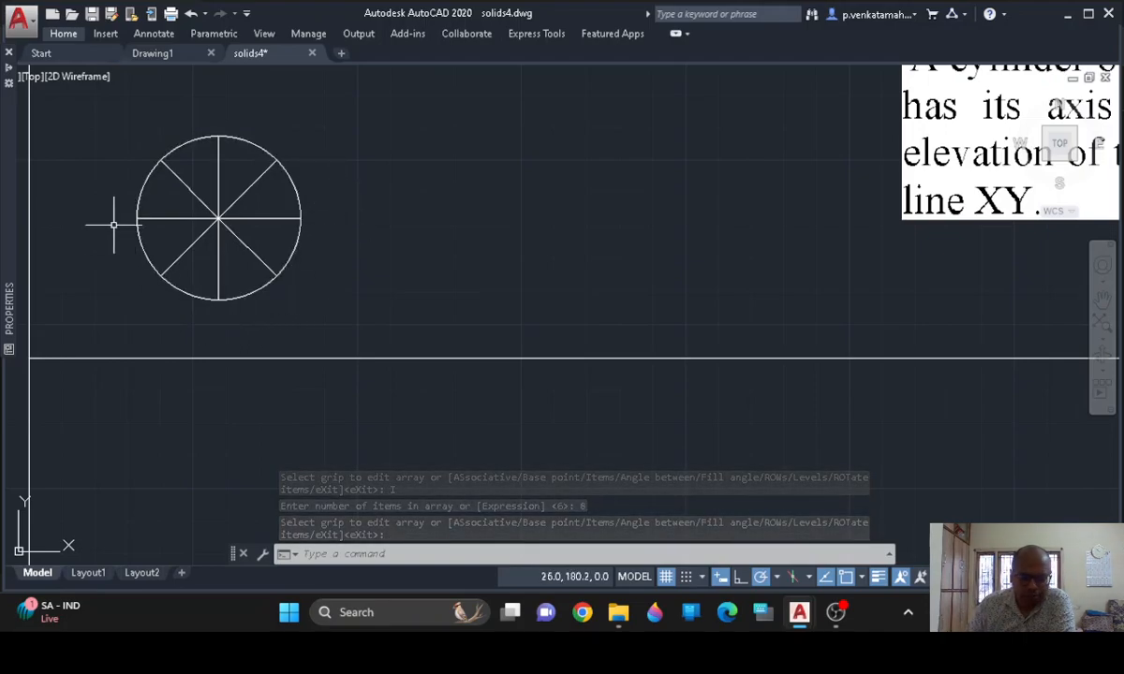
# Add the single-line text 1'(a') at the circle's left quadrant, with a text height of 3 and a rotation angle of 0
pyautogui.write('t')
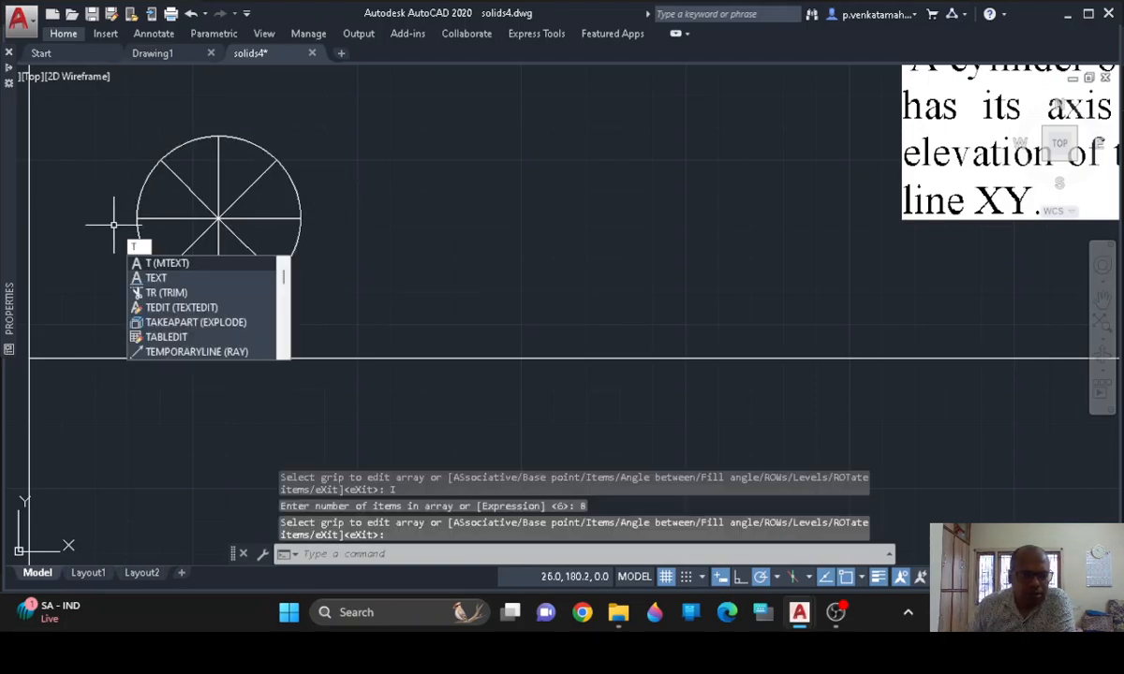
pyautogui.press('Down')
pyautogui.press('Return')
pyautogui.scroll(2, 103, 239)
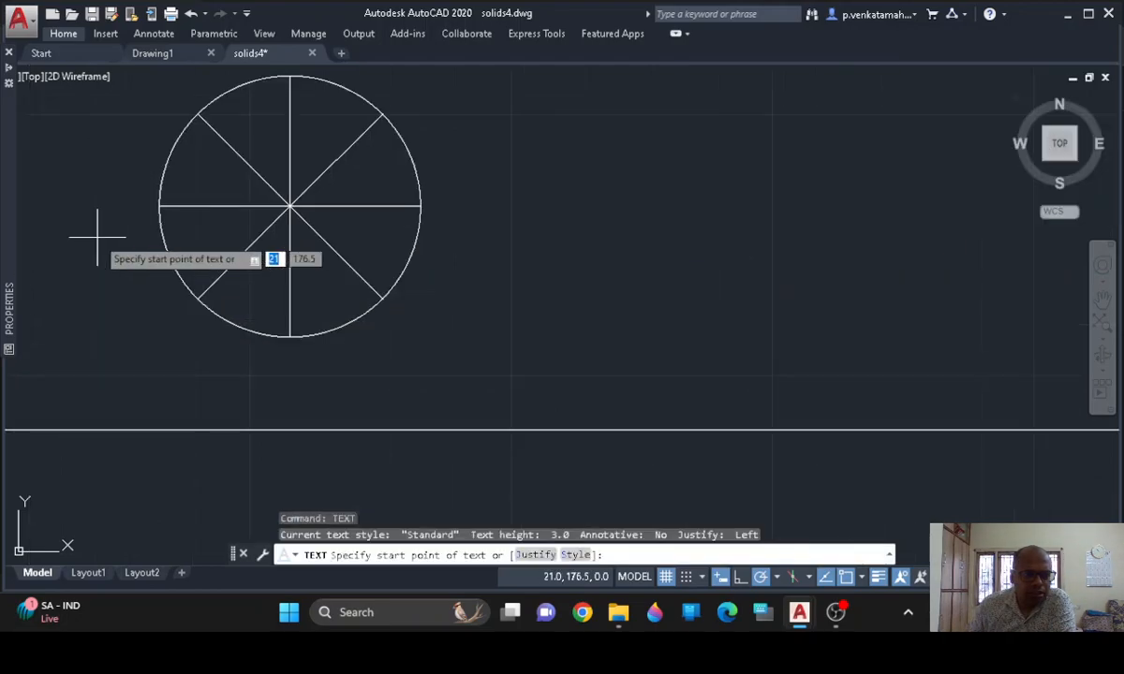
pyautogui.scroll(1, 122, 240)
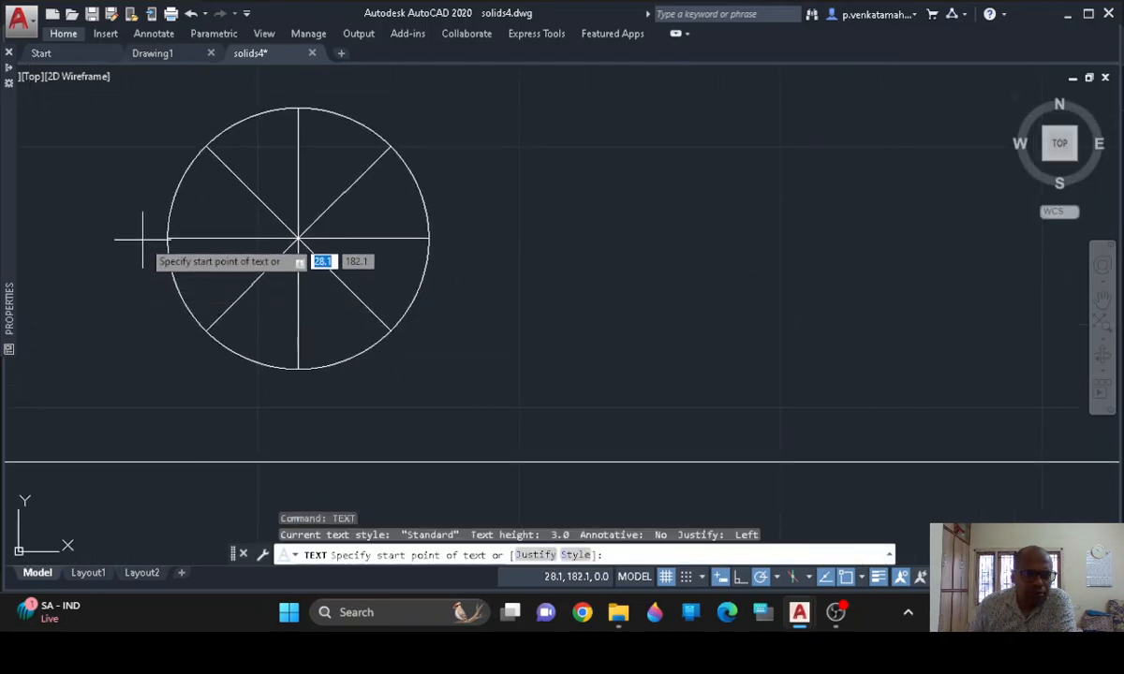
pyautogui.click(132, 237)
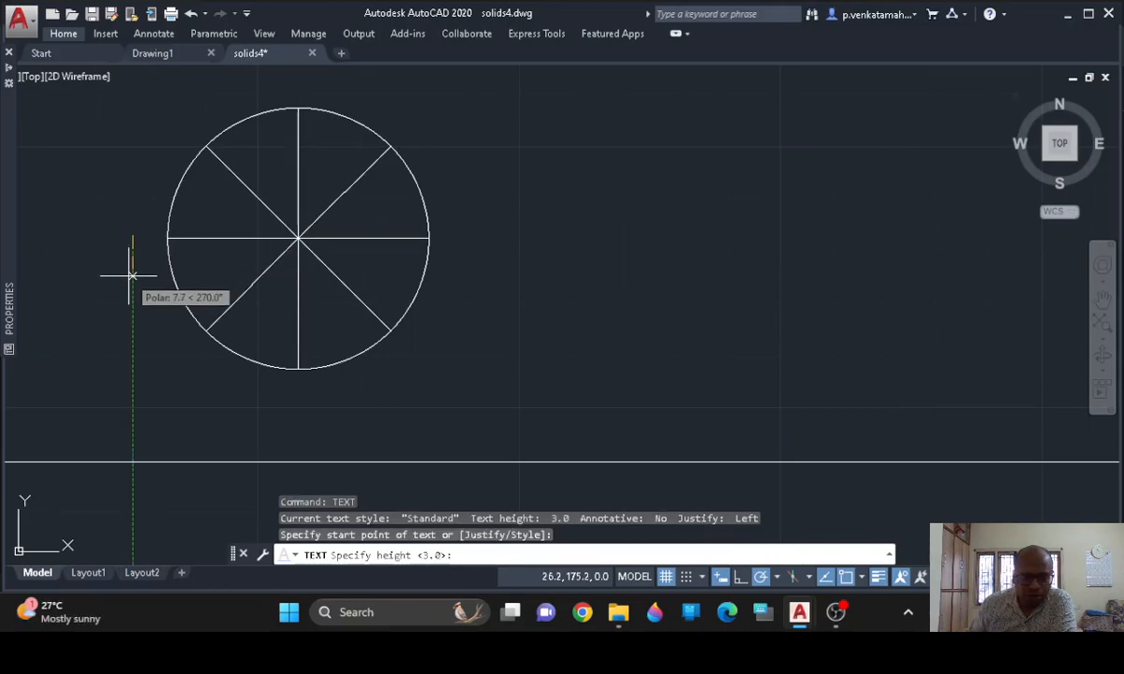
pyautogui.write('3')
pyautogui.press('Return')
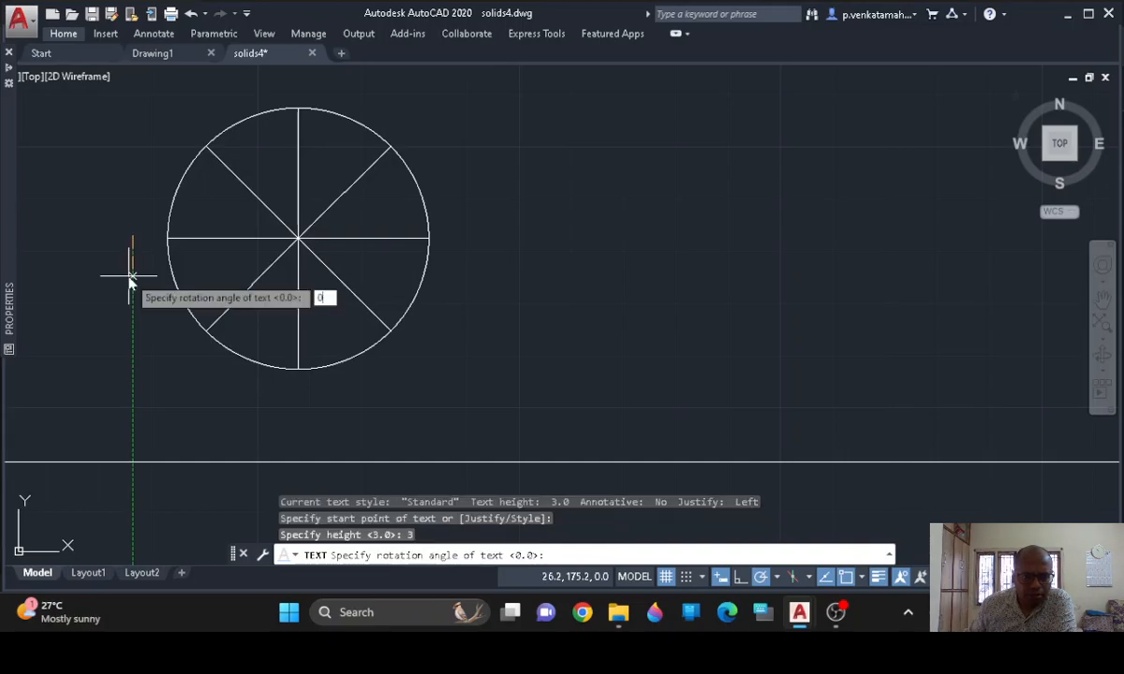
pyautogui.write('0')
pyautogui.press('Return')
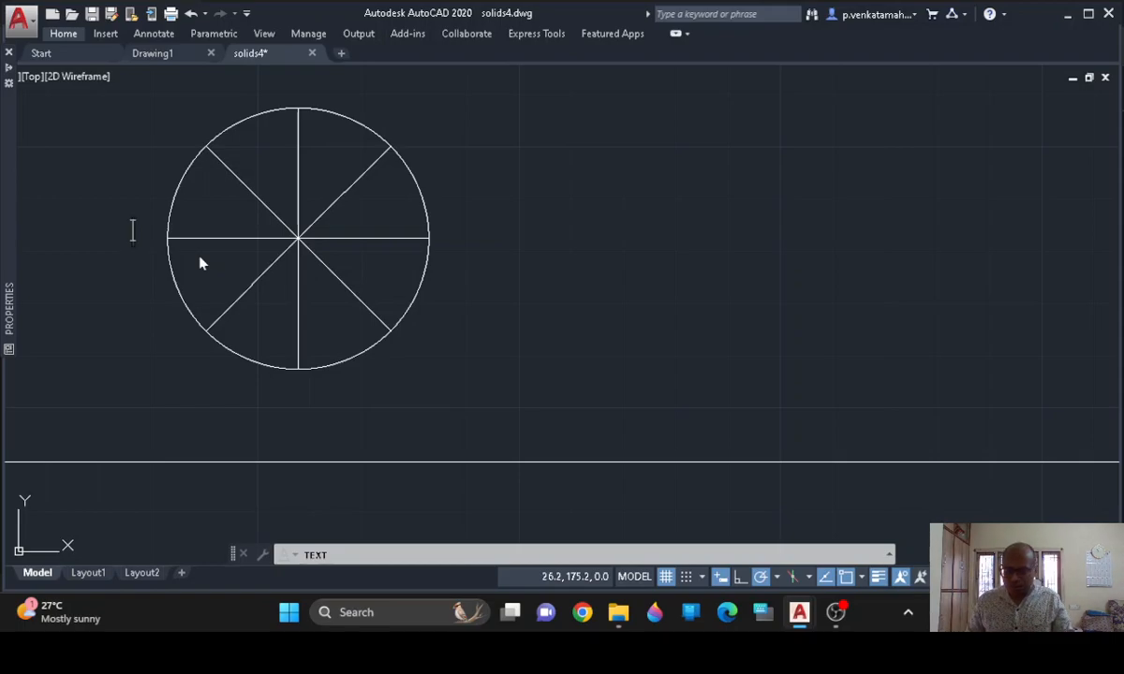
pyautogui.write('1(')
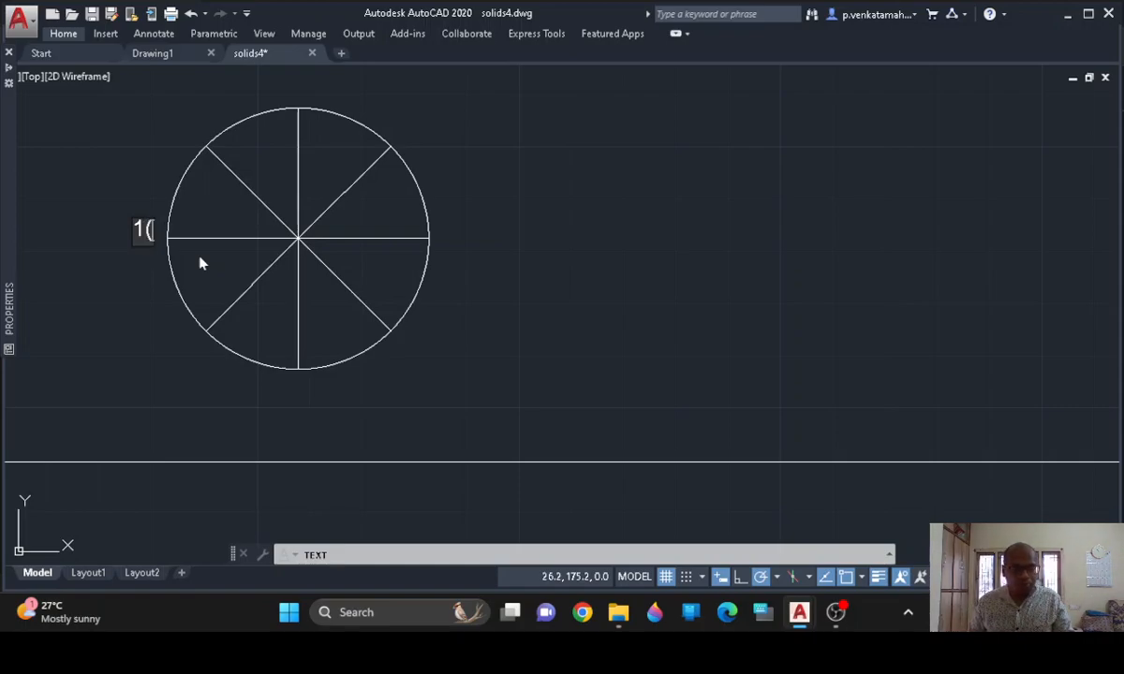
pyautogui.press('BackSpace')
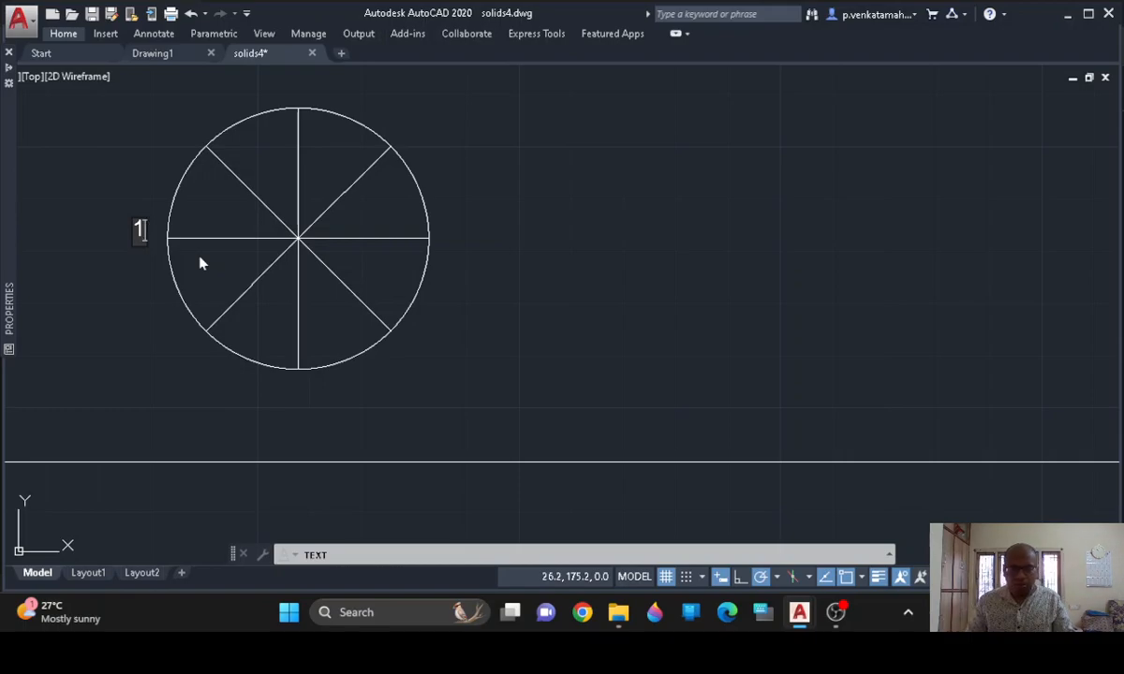
pyautogui.write("'")
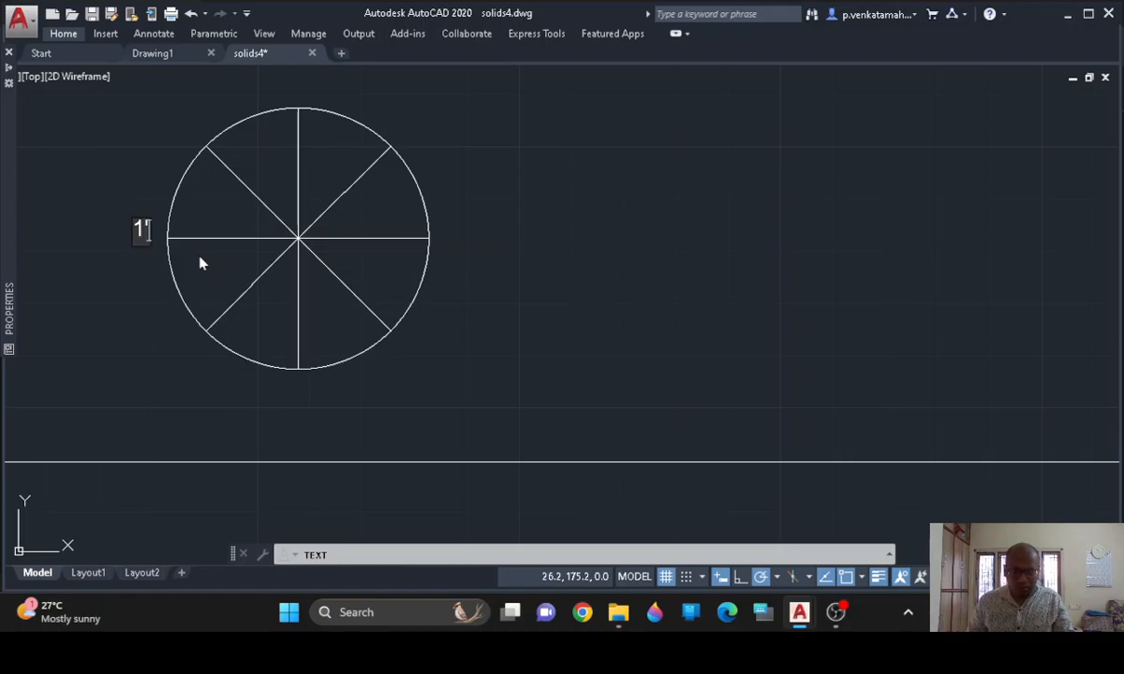
pyautogui.write("(a')")
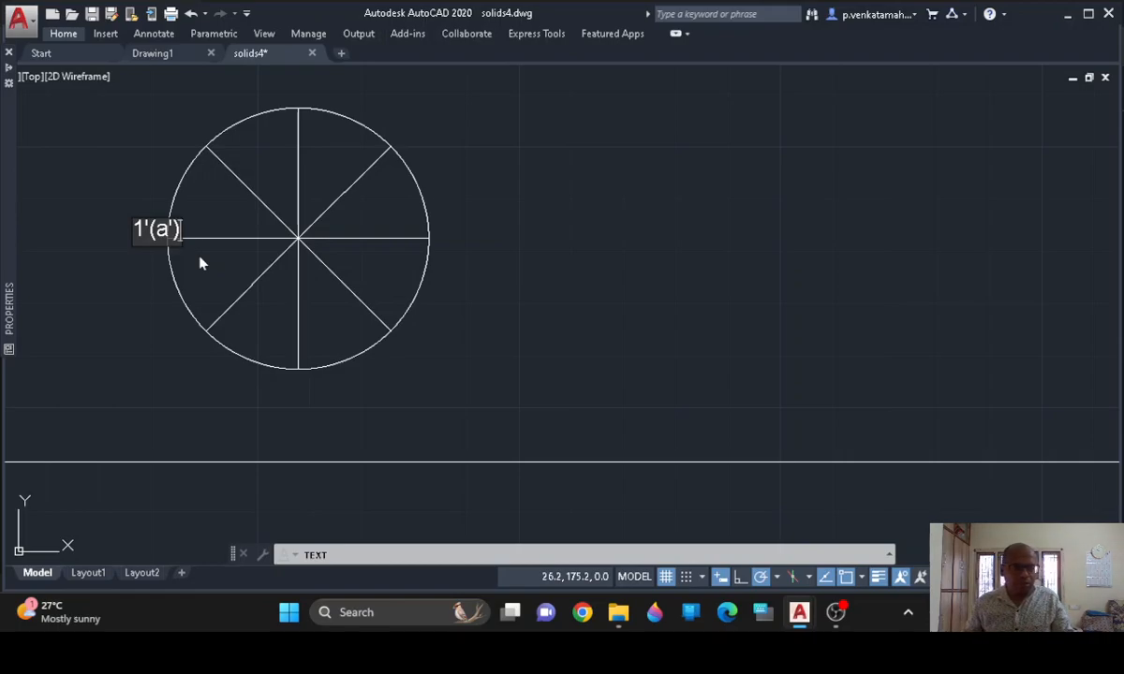
# Label the circle's lower-left division point 2'(b') and its bottom quadrant 3'(c')
pyautogui.click(149, 345)
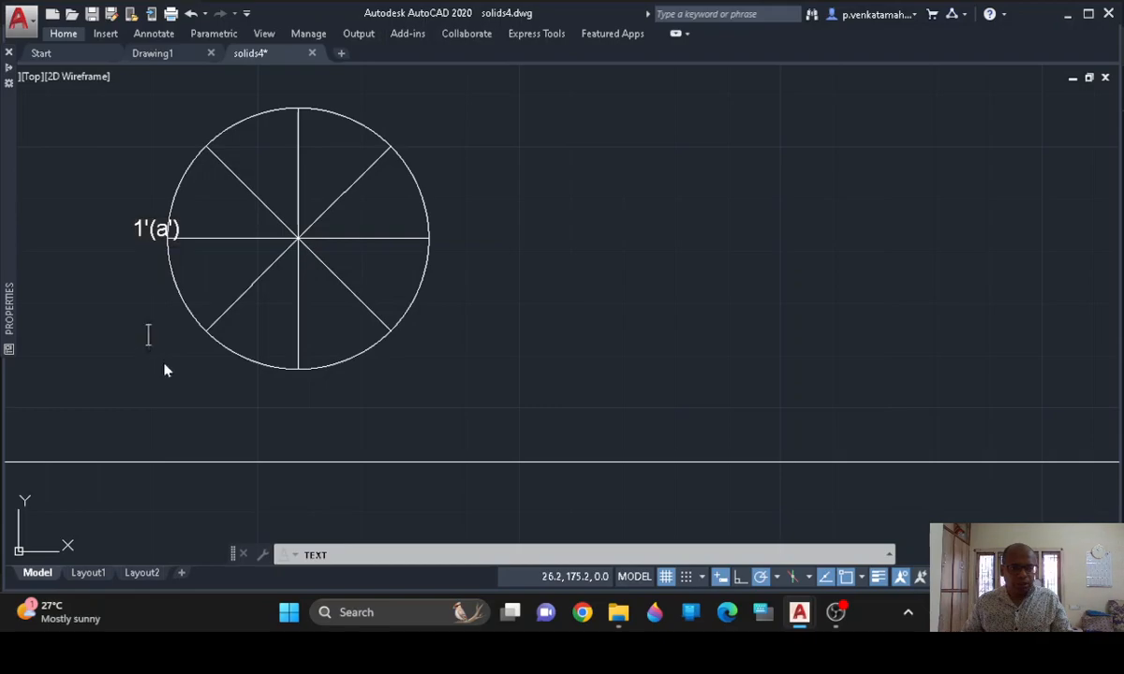
pyautogui.write("2'")
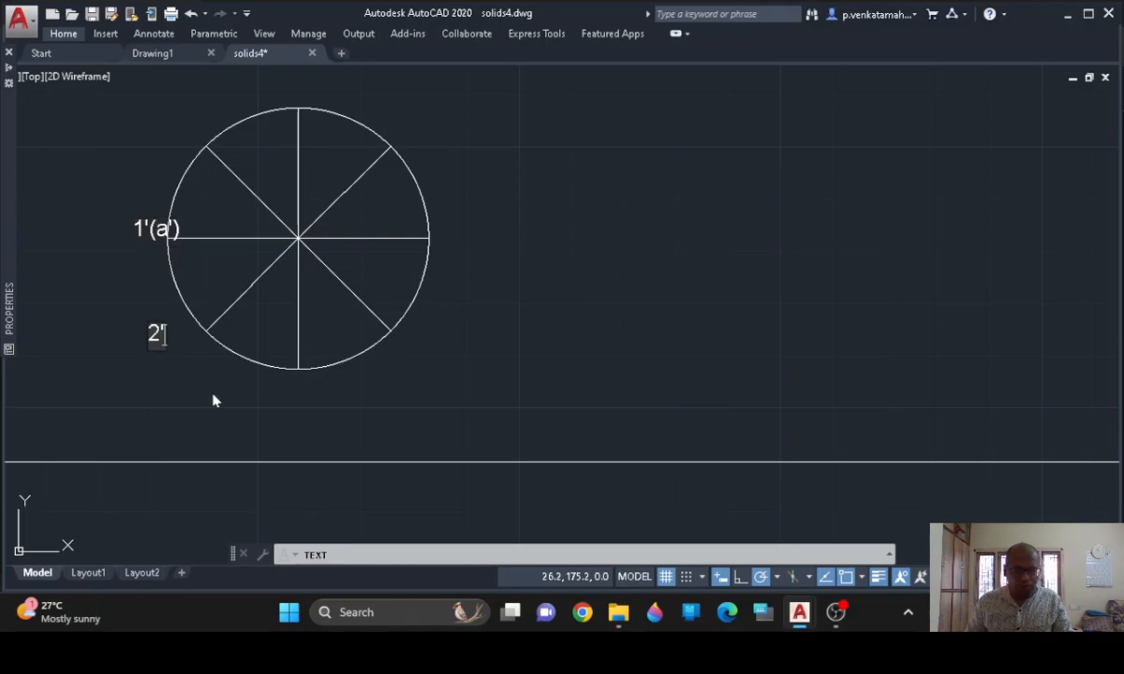
pyautogui.write('(b')
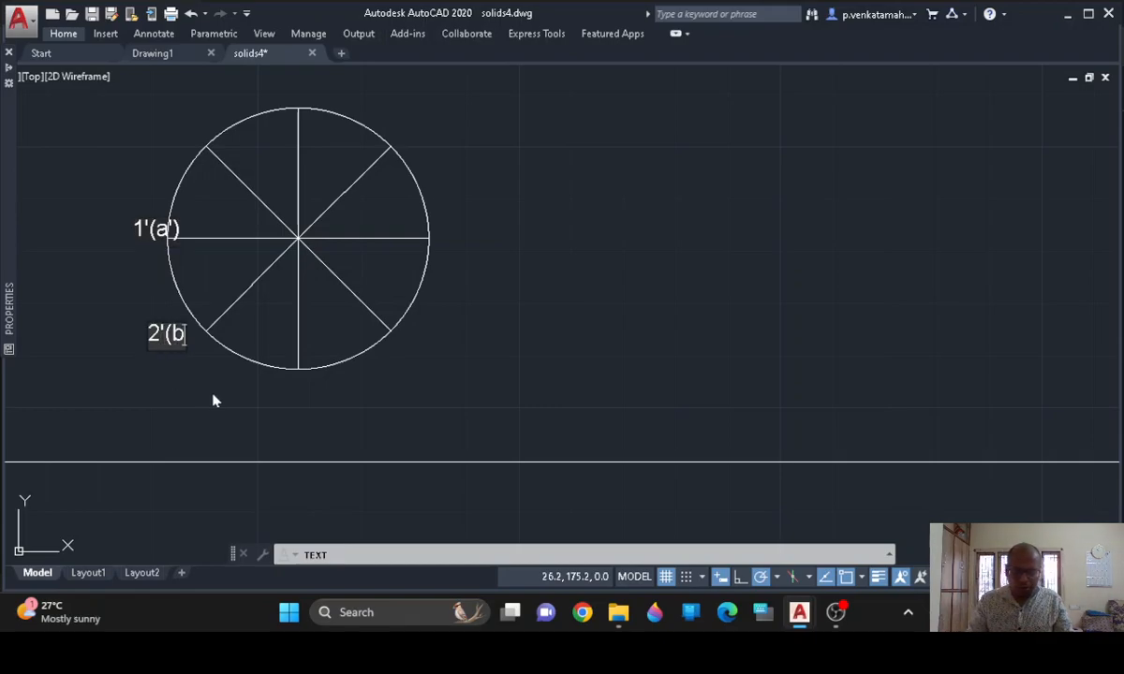
pyautogui.write("')")
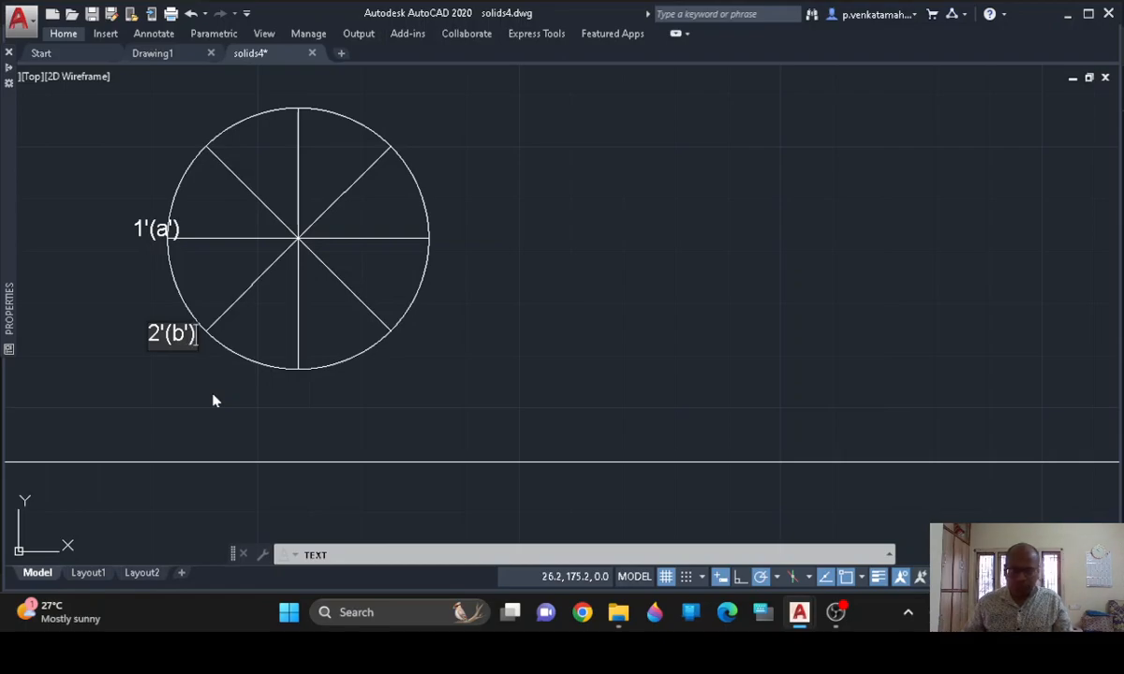
pyautogui.click(294, 402)
pyautogui.write("3'(")
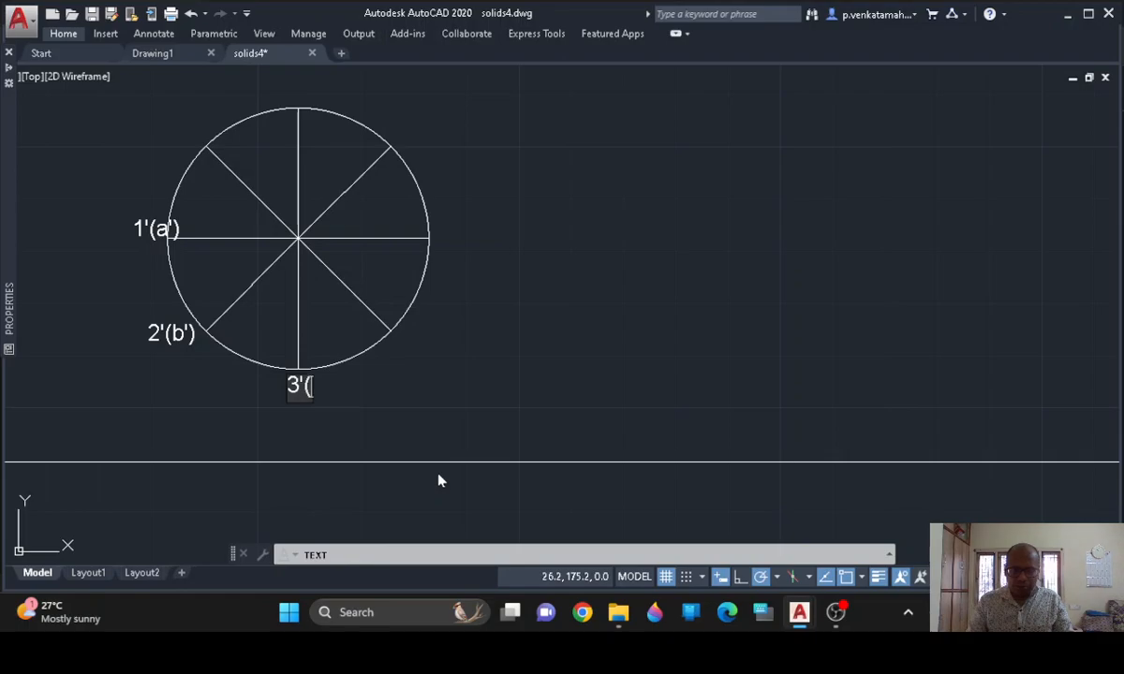
pyautogui.write("c')")
# Label the circle's lower-right division point 4'(d') and its right quadrant 5'(e')
pyautogui.click(396, 352)
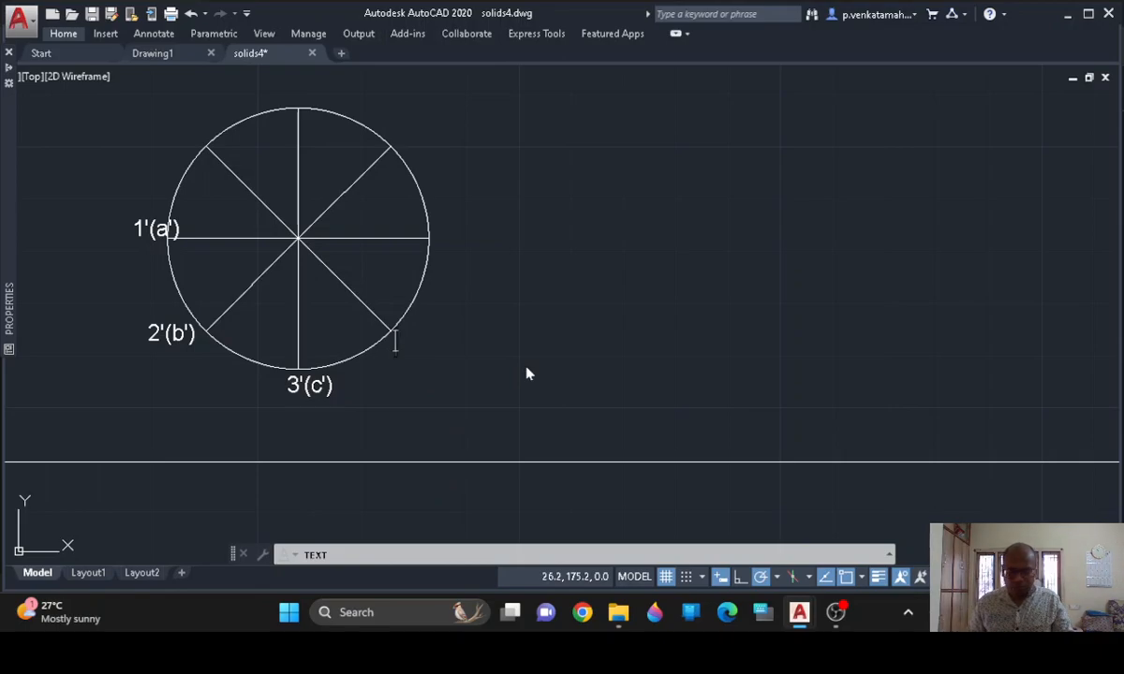
pyautogui.write("4'(d')")
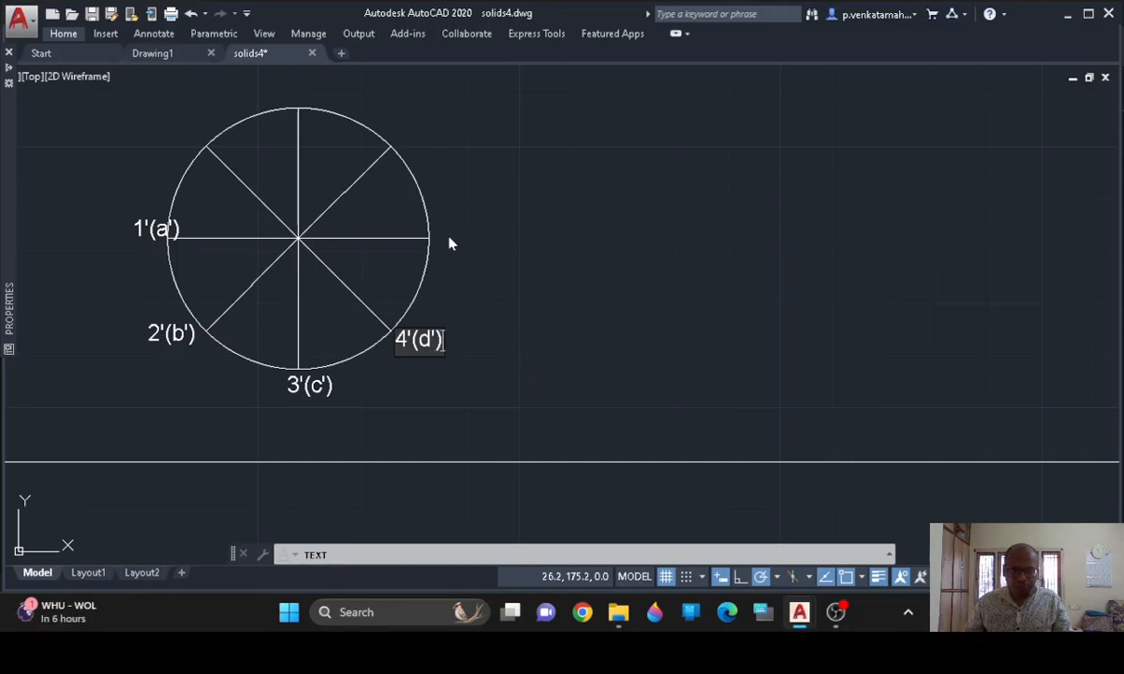
pyautogui.click(443, 240)
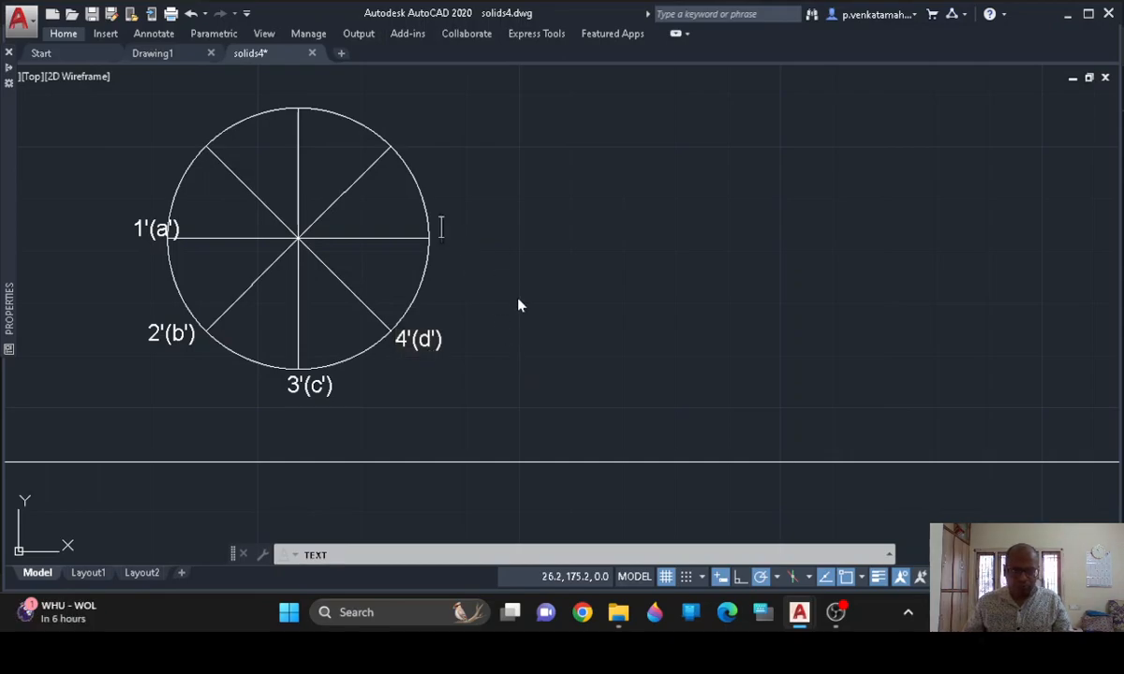
pyautogui.write('5')
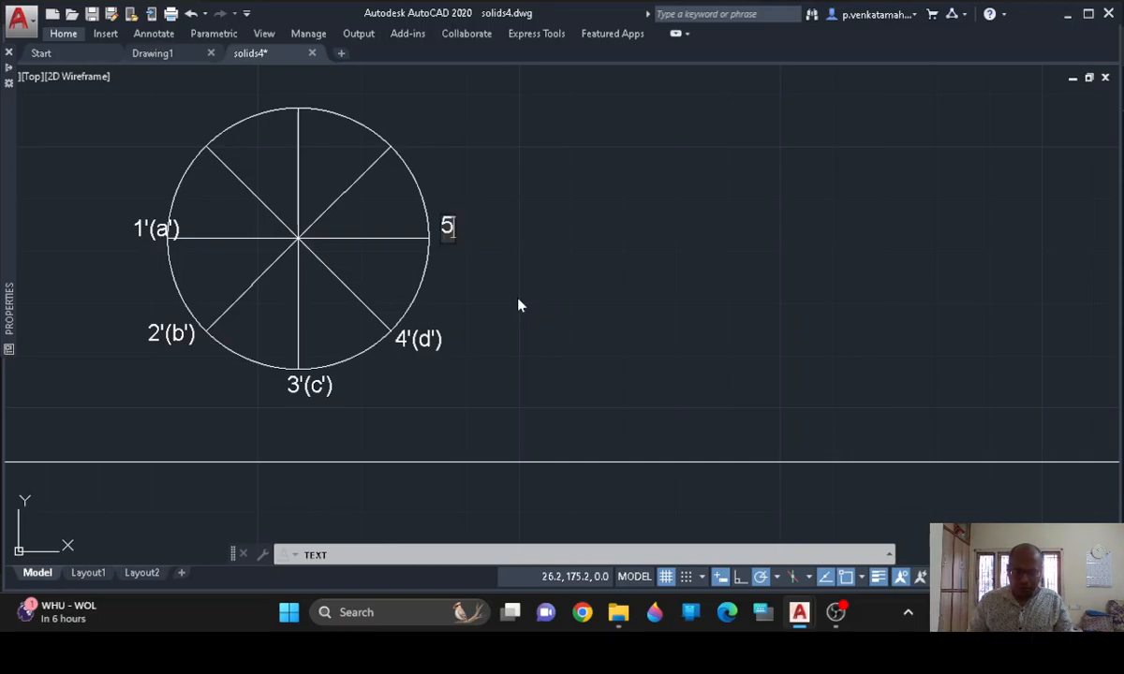
pyautogui.write("'(")
pyautogui.write("e')")
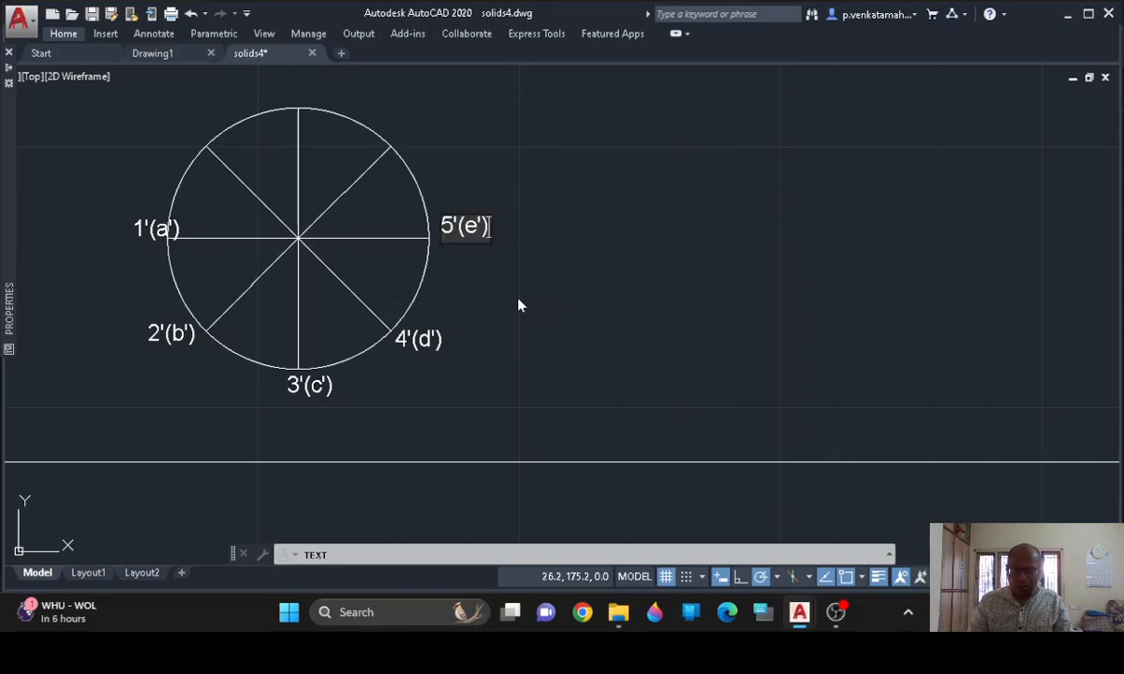
# Label the circle's upper-right division point 6'(f') and its top quadrant 7'(g')
pyautogui.click(403, 145)
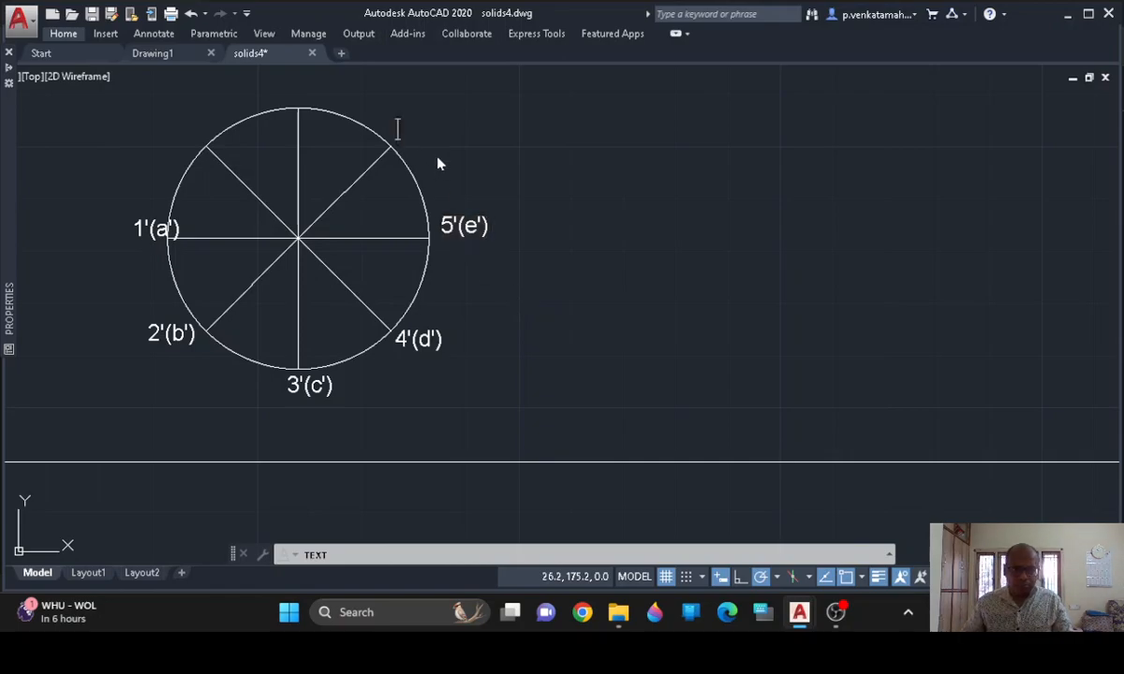
pyautogui.write('6')
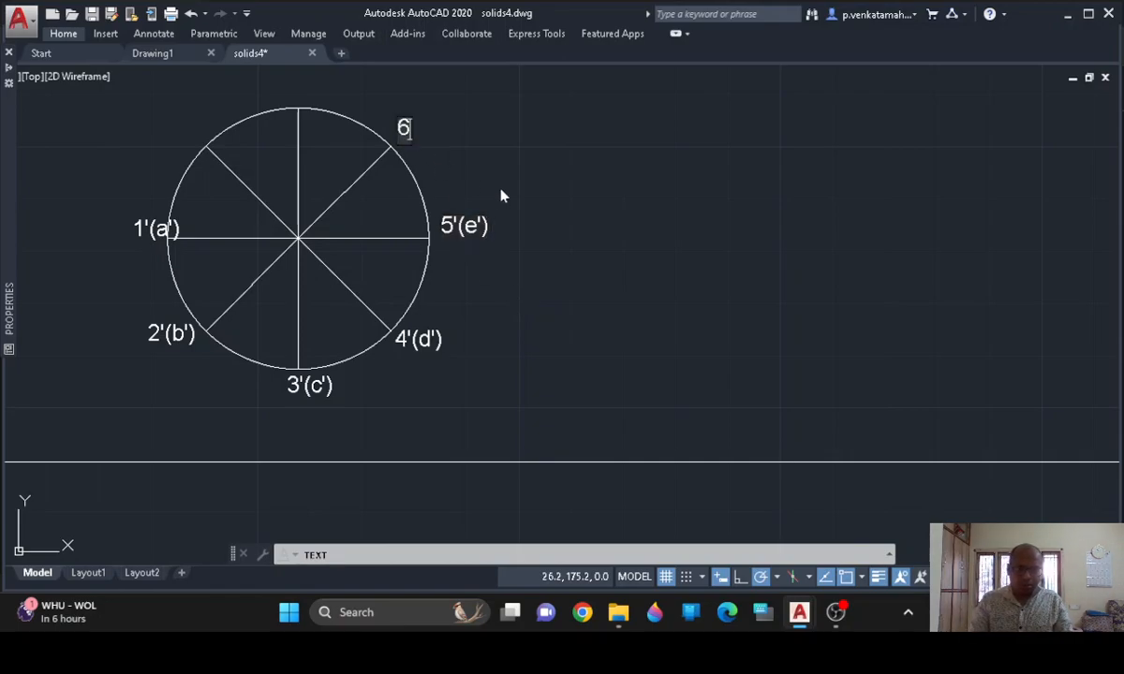
pyautogui.write("'(")
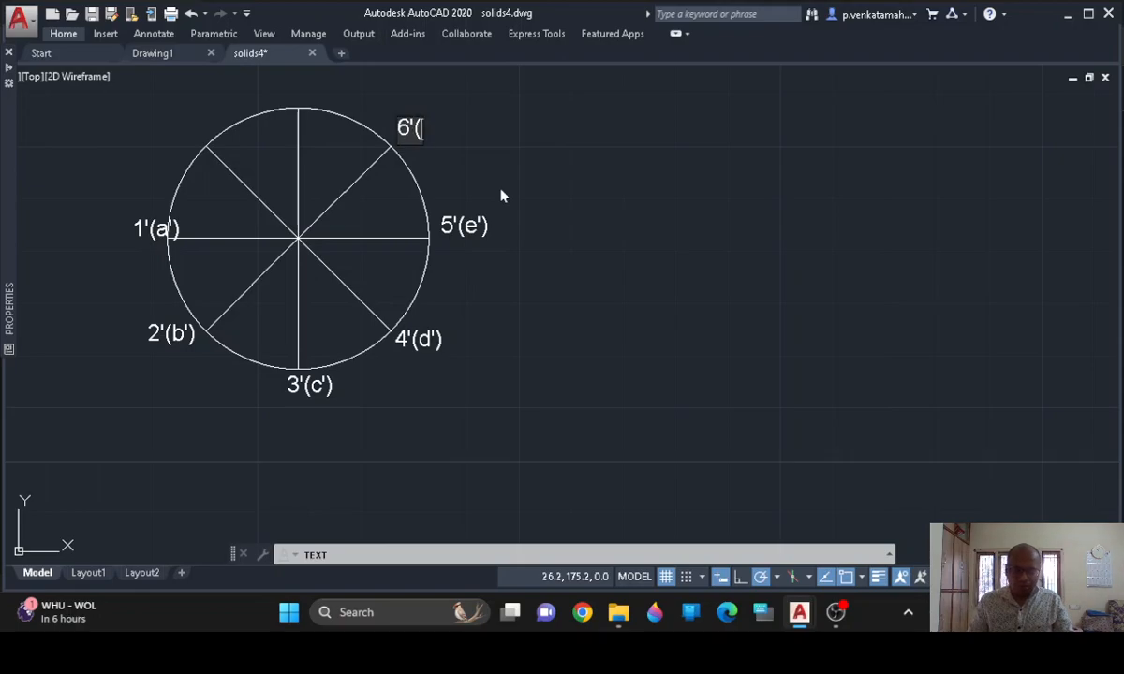
pyautogui.write('f')
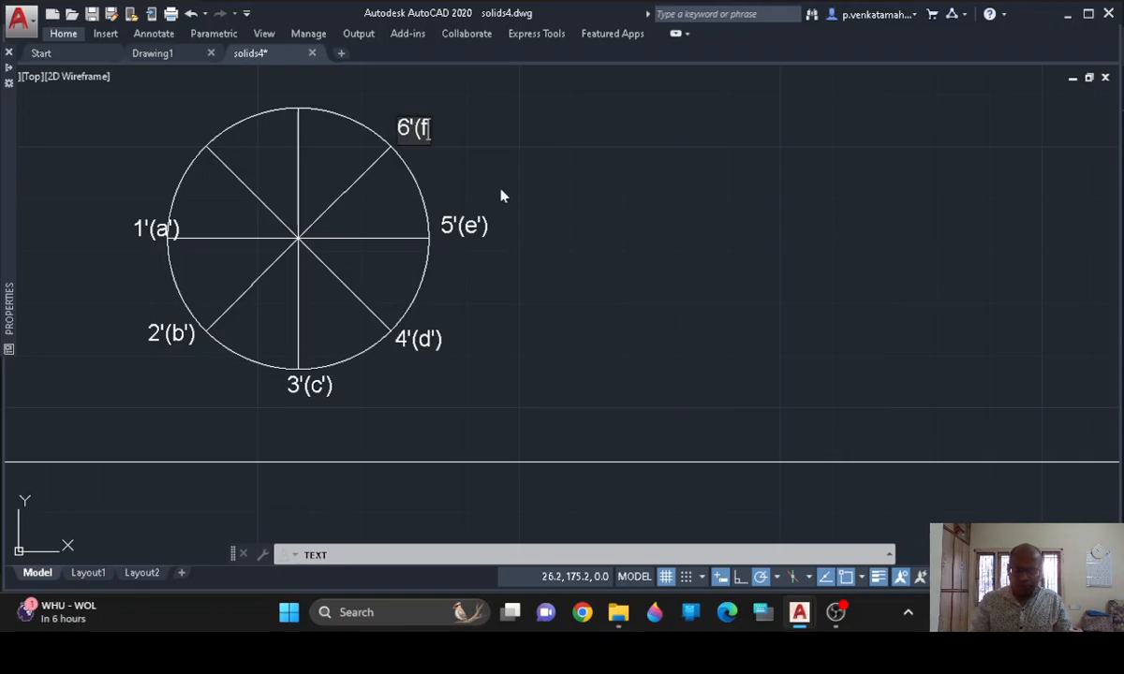
pyautogui.write("')")
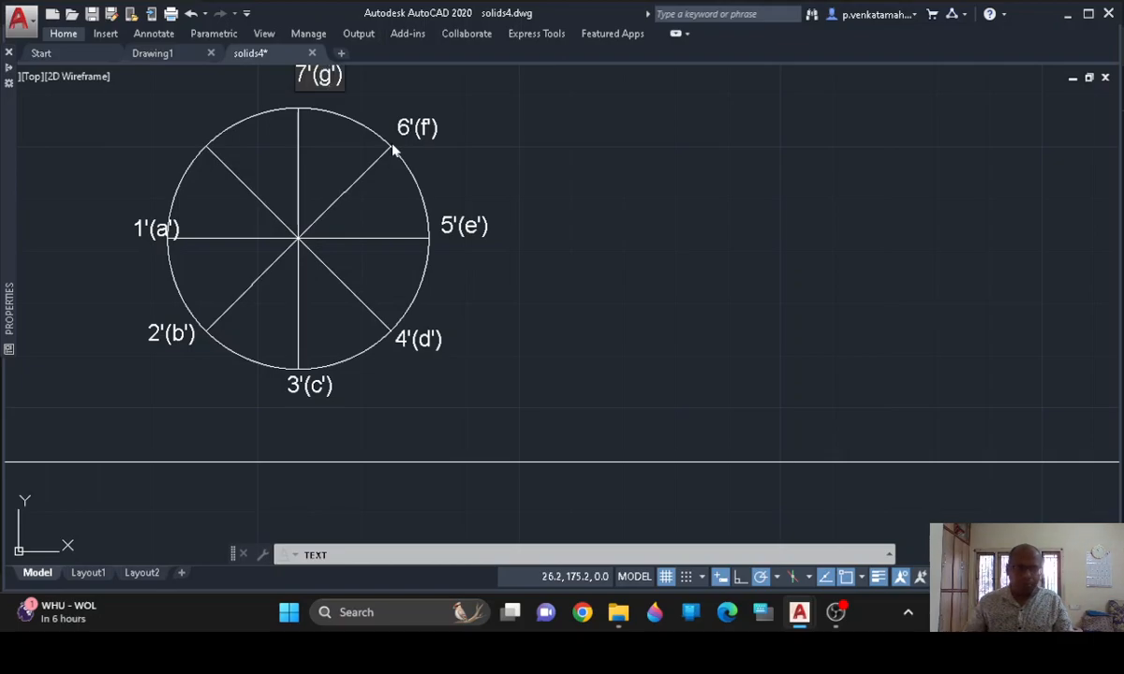
# Label the circle's upper-left division point 8'(h') and finish the text entry
pyautogui.click(154, 138)
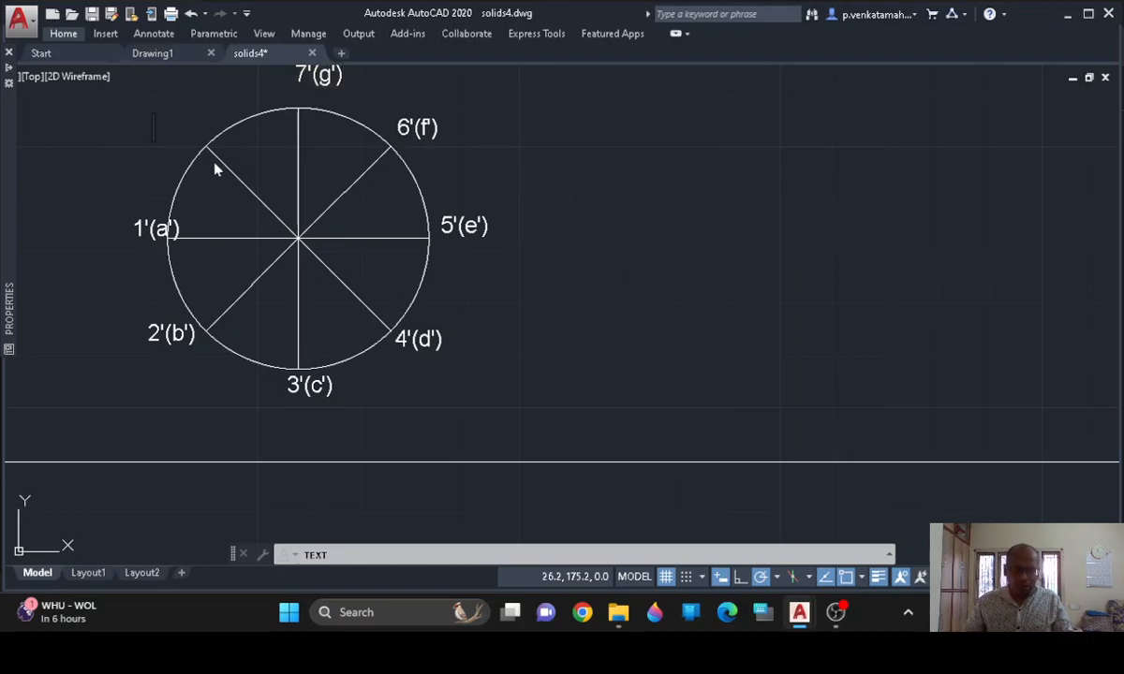
pyautogui.write("8'(")
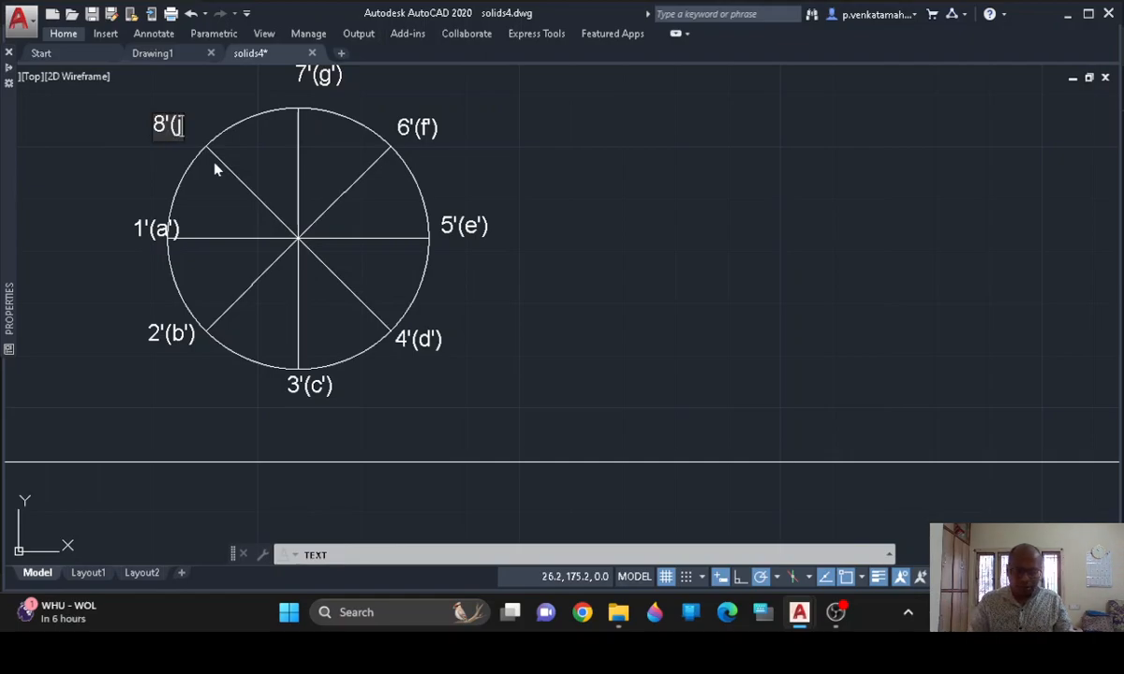
pyautogui.write("h')")
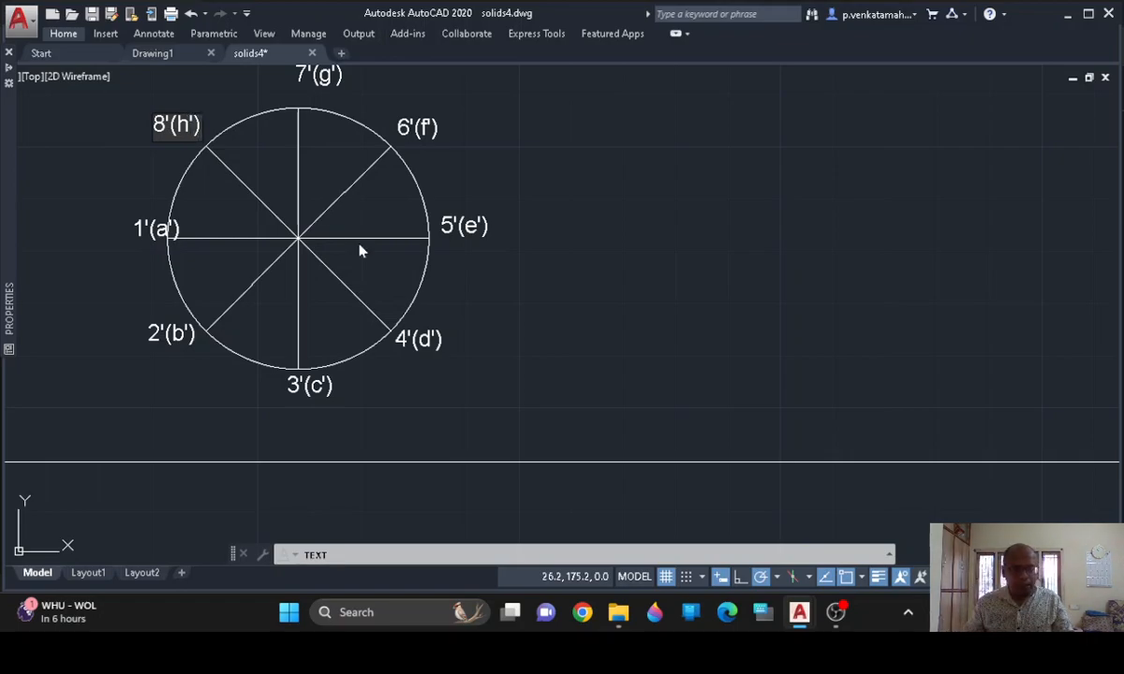
pyautogui.click(581, 306)
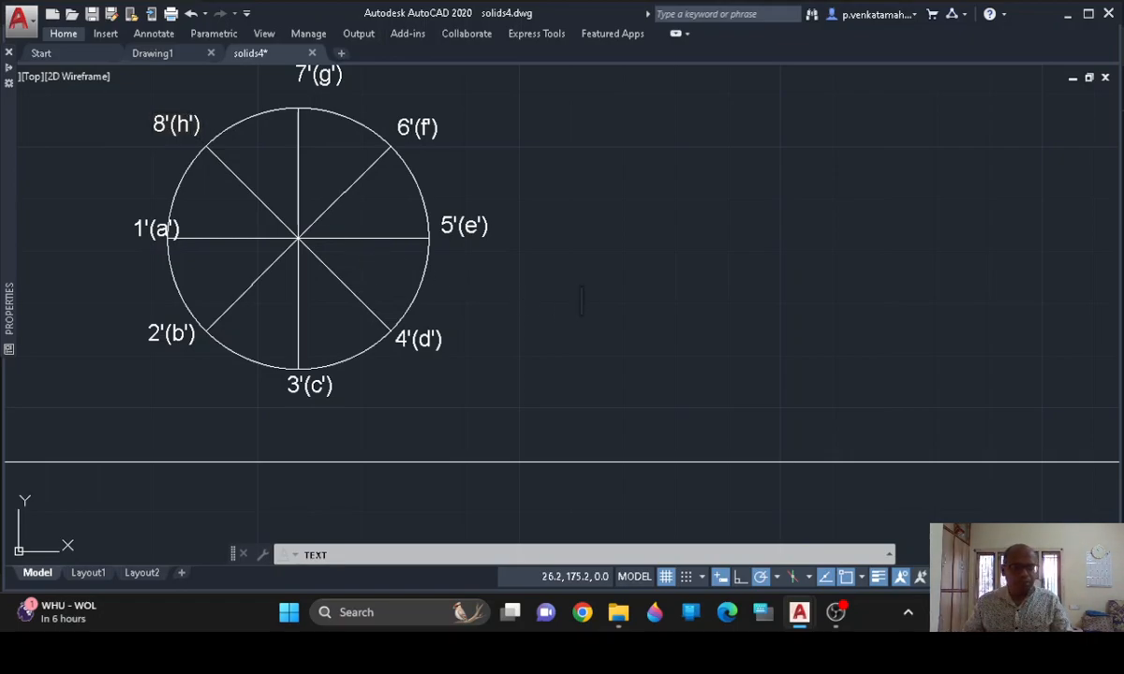
pyautogui.press('Return')
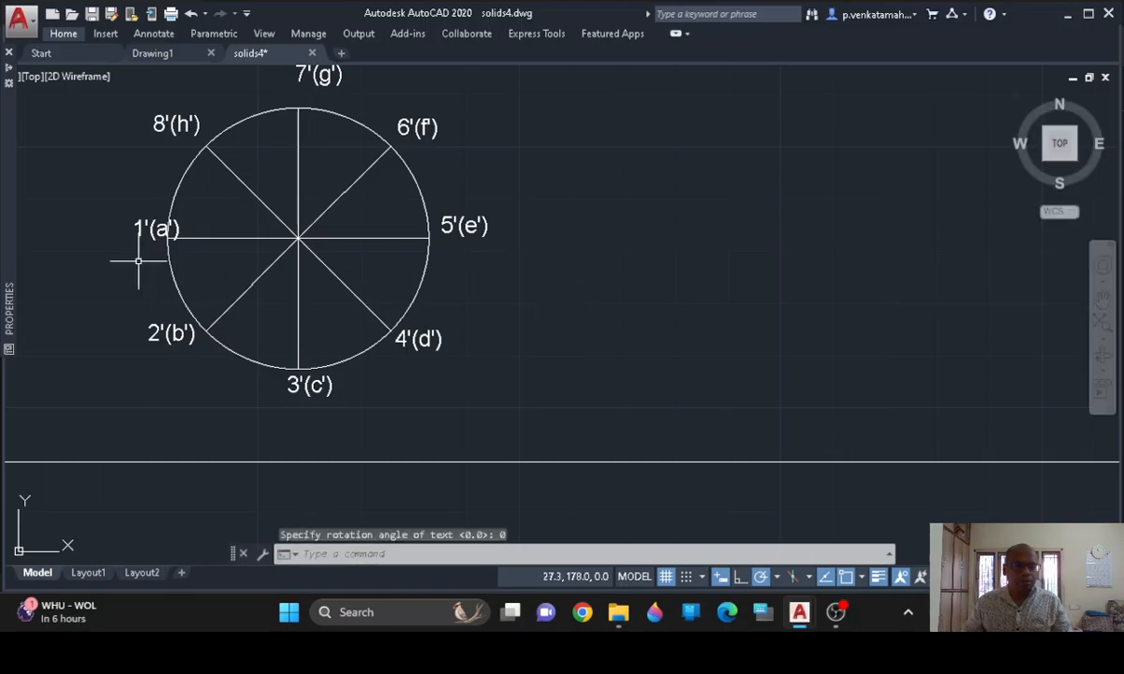
# Reposition the labels 1'(a'), 5'(e') and 7'(g') so they sit just outside the circle, in line with their division points
pyautogui.click(149, 229)
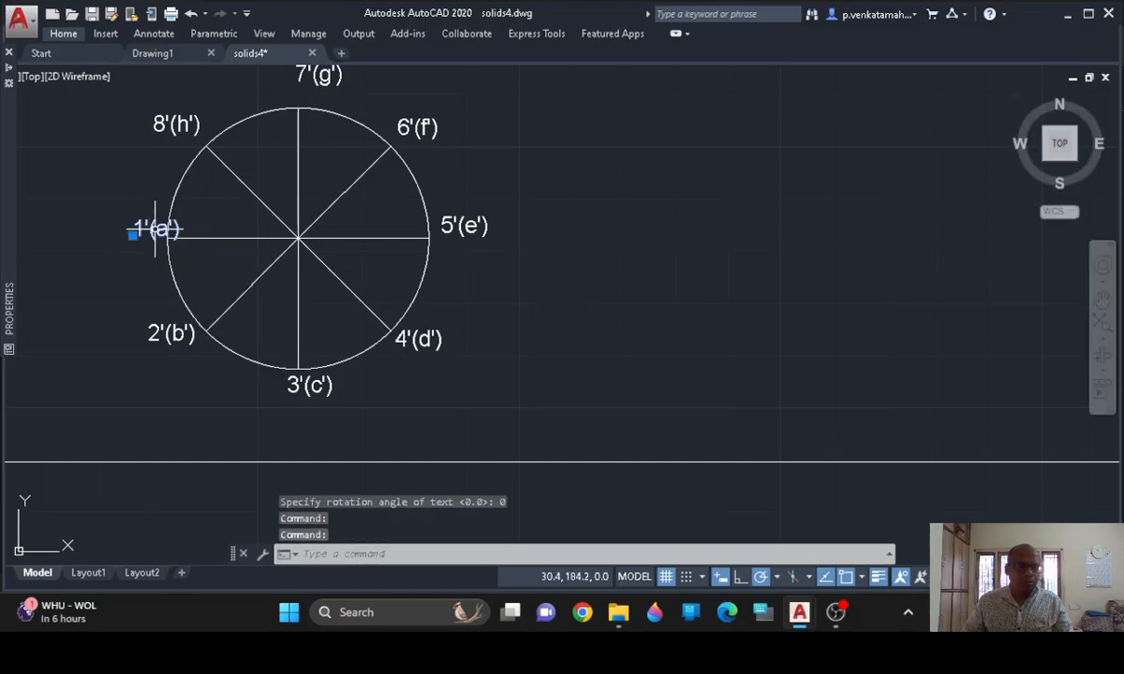
pyautogui.moveTo(149, 229); pyautogui.dragTo(131, 242)
pyautogui.click(148, 242)
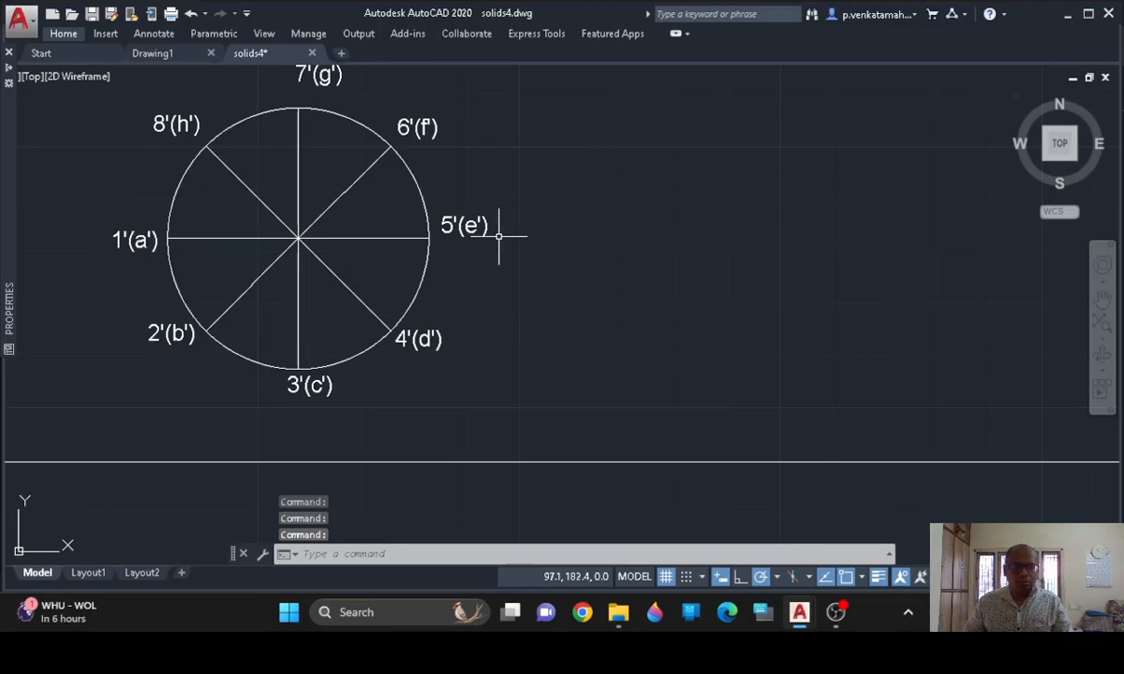
pyautogui.click(469, 224)
pyautogui.moveTo(469, 226); pyautogui.dragTo(474, 240)
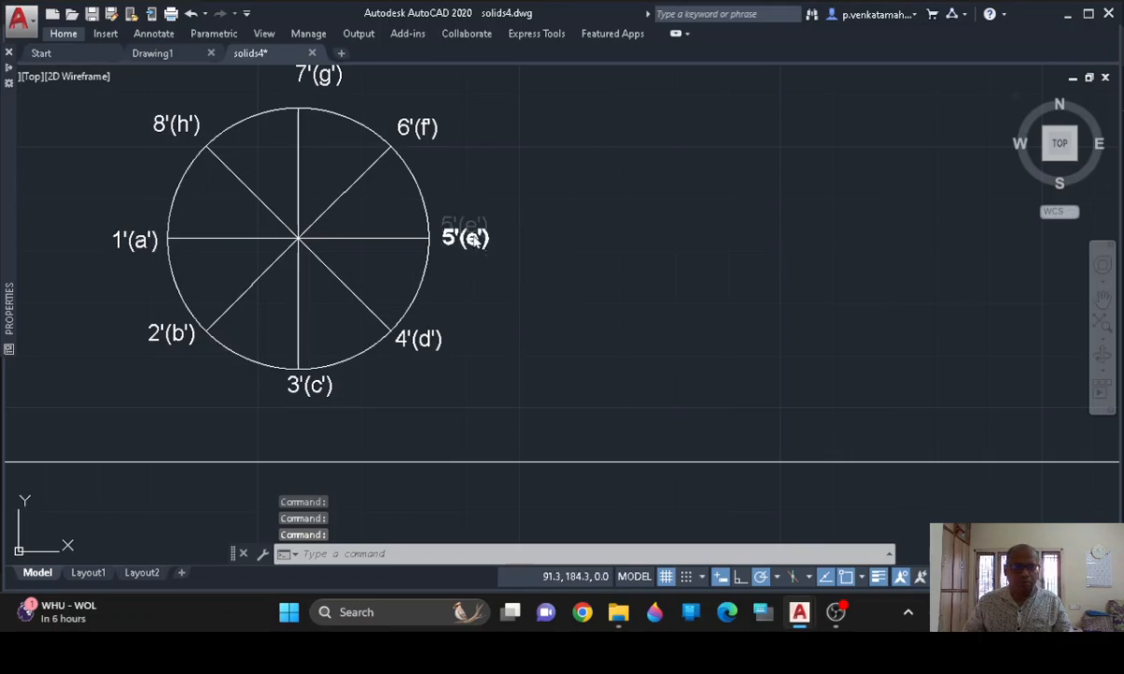
pyautogui.click(471, 236)
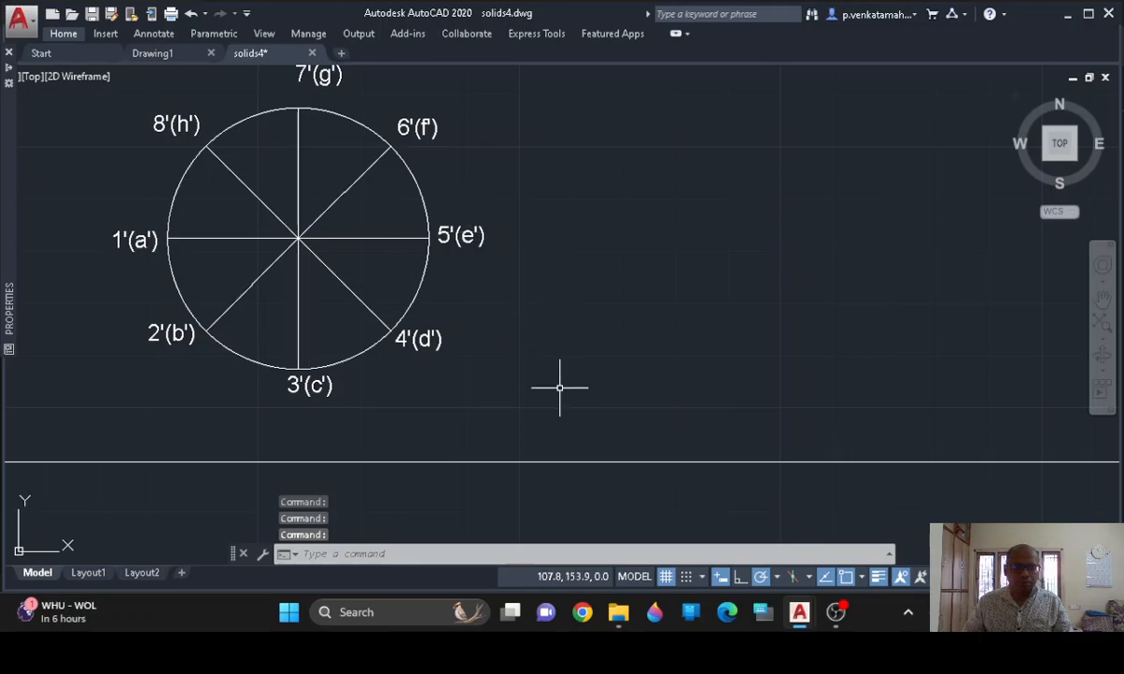
pyautogui.moveTo(326, 78); pyautogui.dragTo(311, 91)
pyautogui.click(305, 90)
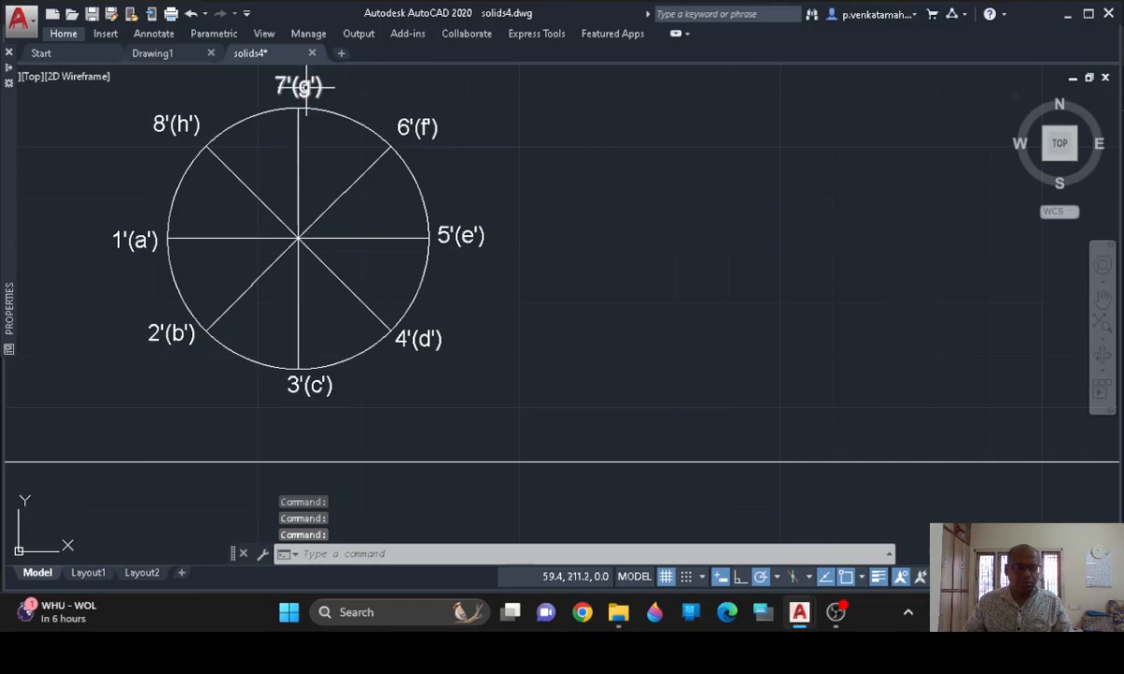
# Reposition the label 3'(c') so it sits just below the circle, centred under its division point
pyautogui.click(316, 387)
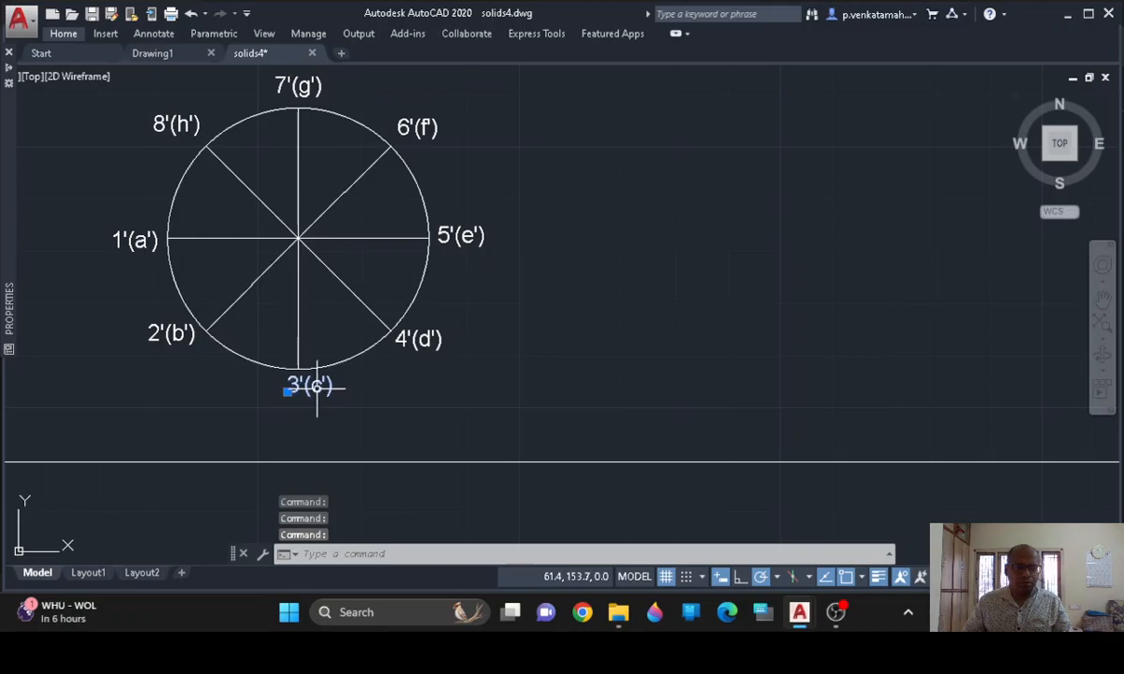
pyautogui.moveTo(304, 404); pyautogui.dragTo(300, 403)
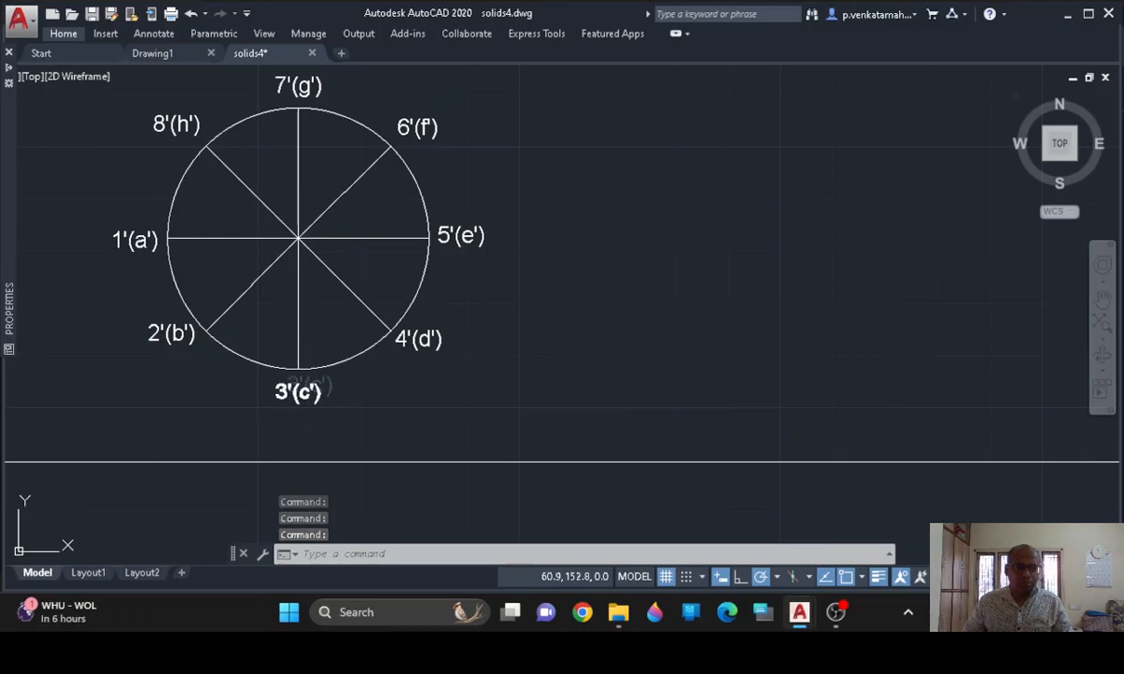
pyautogui.click(287, 373)
pyautogui.click(608, 358)
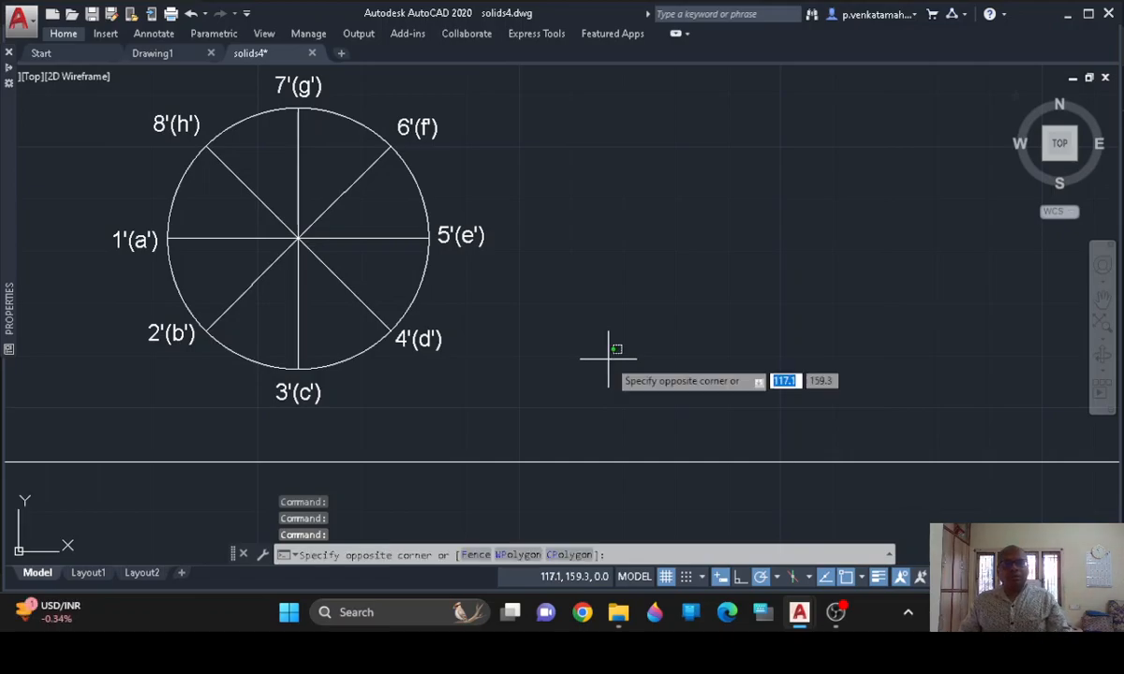
pyautogui.click(666, 281)
# Set the current object colour to orange 242,103,34 for the projector lines
pyautogui.scroll(-1, 677, 321)
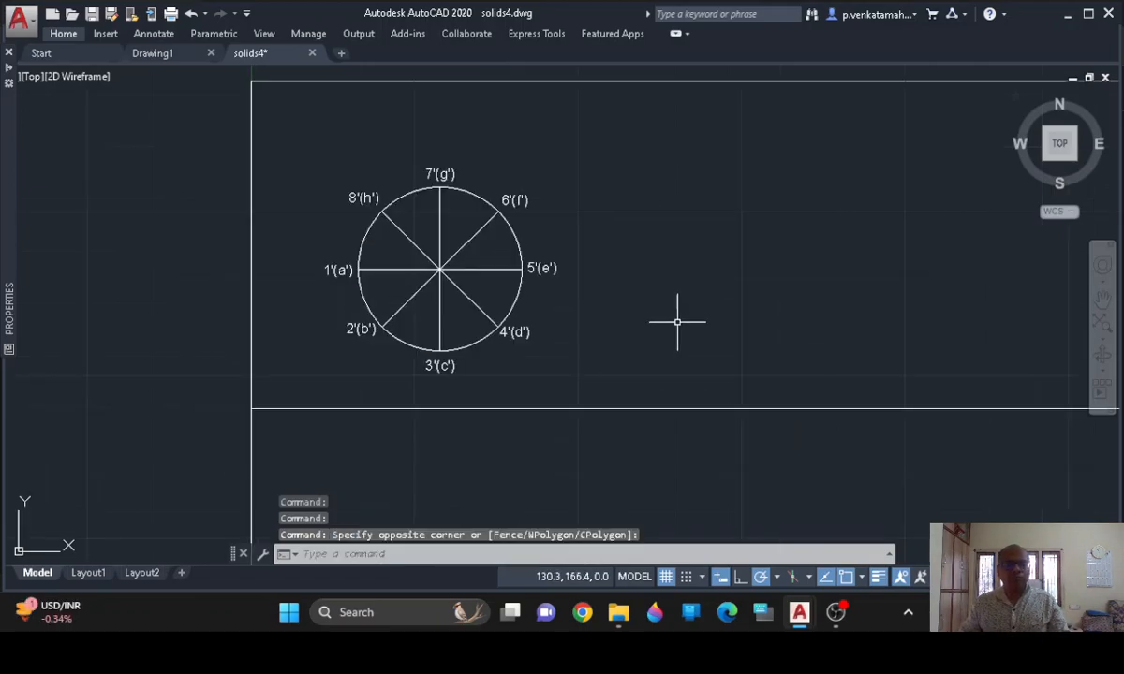
pyautogui.moveTo(658, 313)
pyautogui.mouseDown(button='middle')
pyautogui.moveTo(620, 213)
pyautogui.moveTo(641, 227)
pyautogui.mouseUp(button='middle')
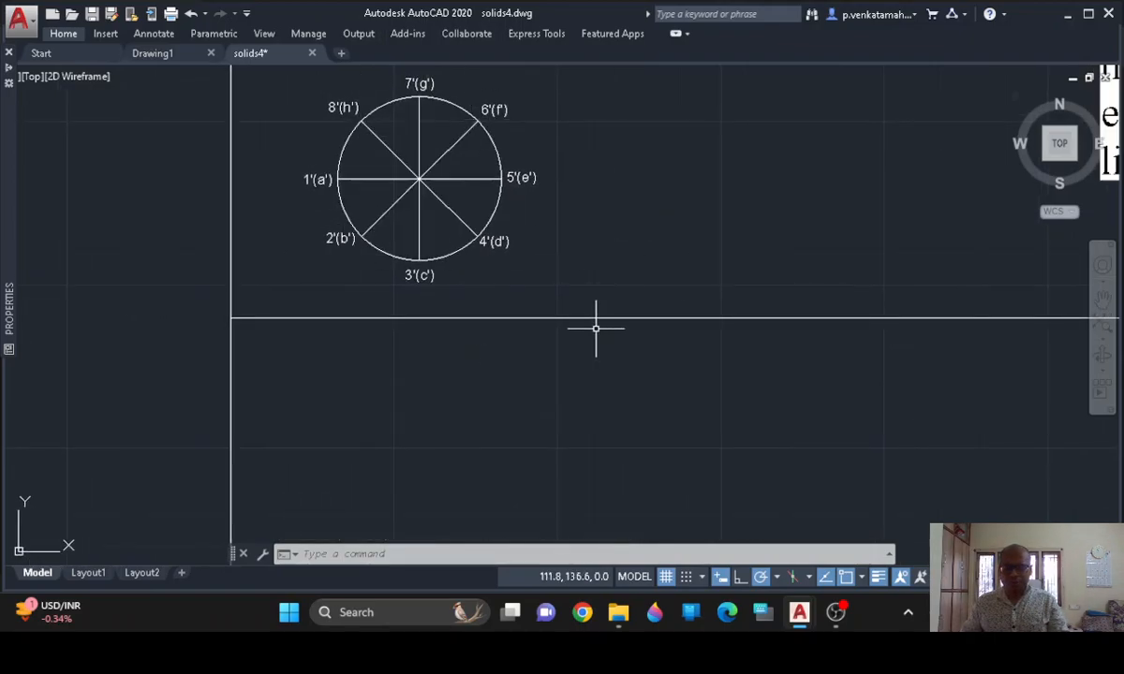
pyautogui.click(63, 34)
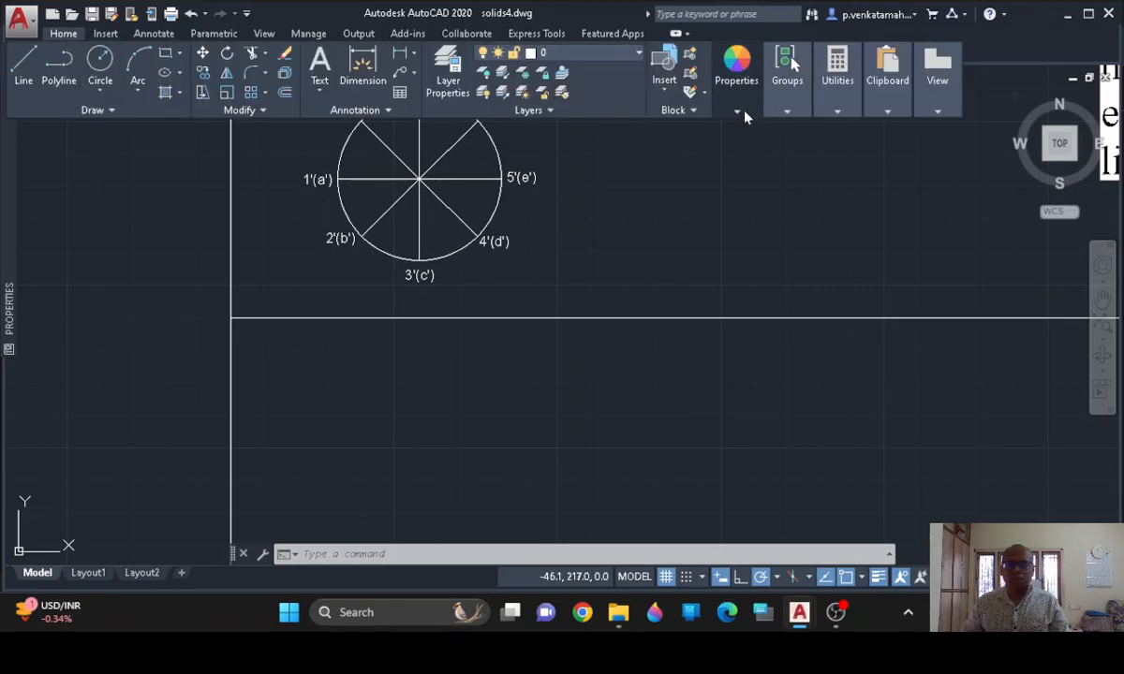
pyautogui.moveTo(738, 105)
pyautogui.click(843, 131)
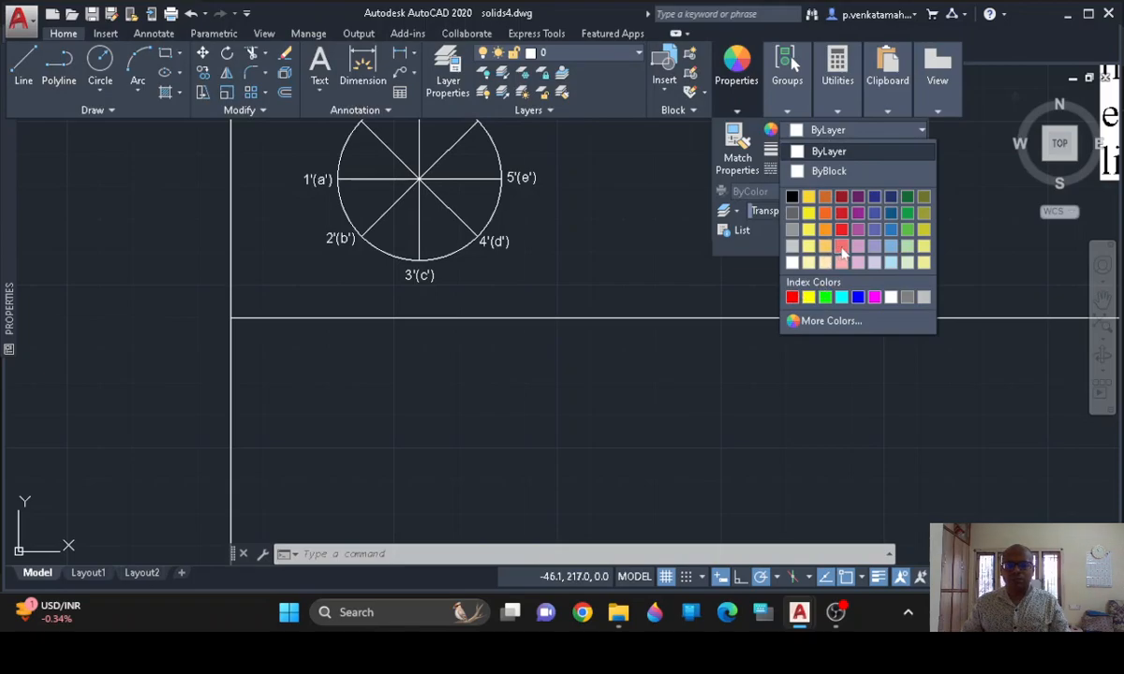
pyautogui.click(829, 219)
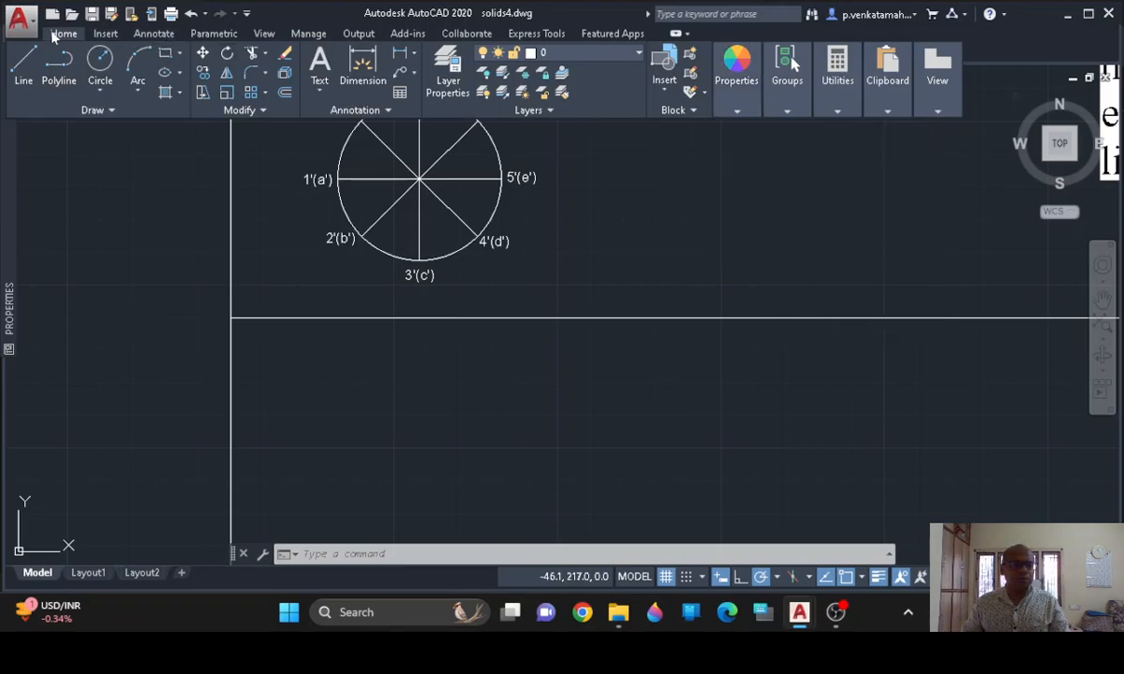
# Draw a vertical projector line from the circle's point 1'(a') perpendicular to the XY line
pyautogui.click(24, 63)
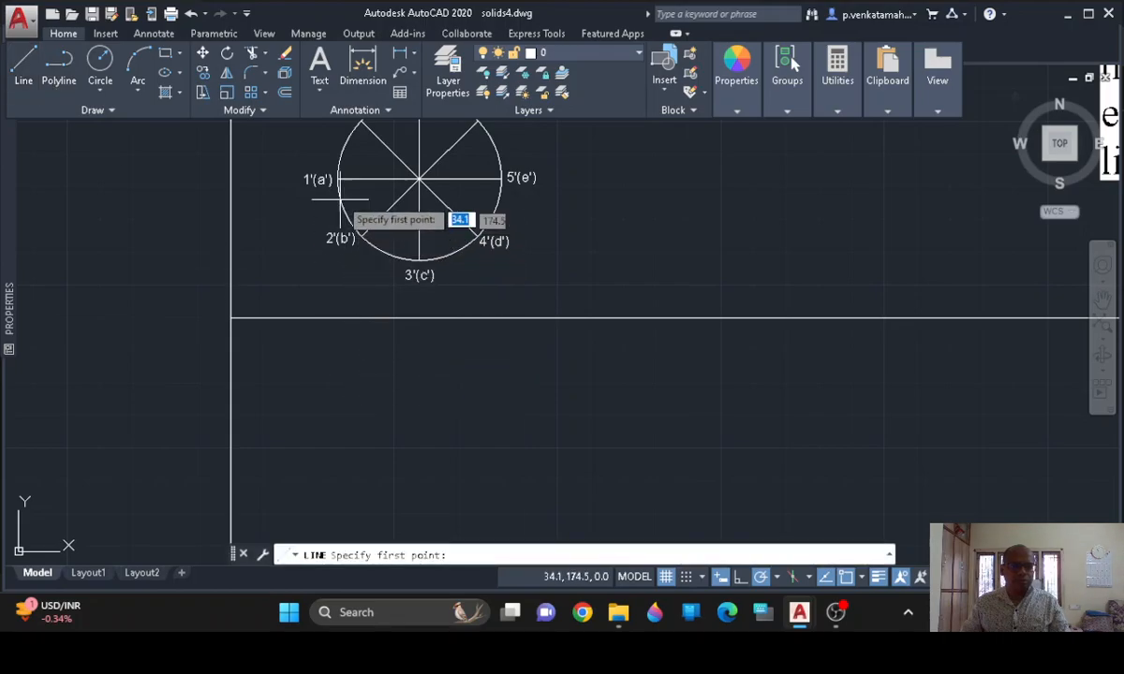
pyautogui.click(335, 179)
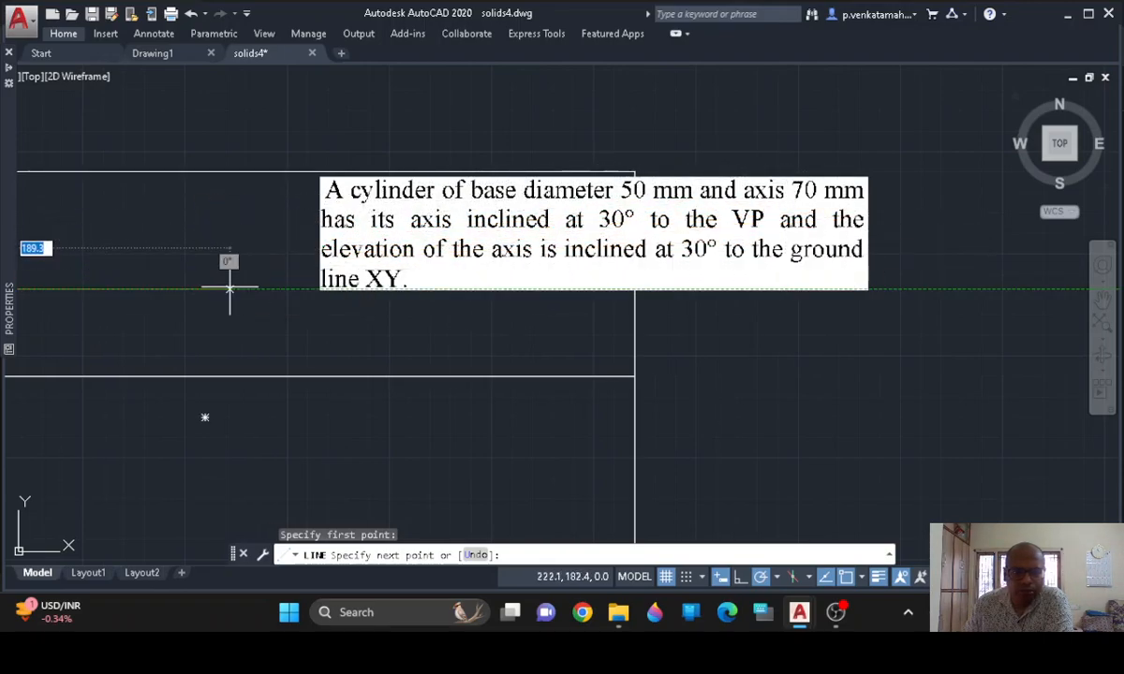
pyautogui.moveTo(202, 316); pyautogui.dragTo(626, 286, button='middle')
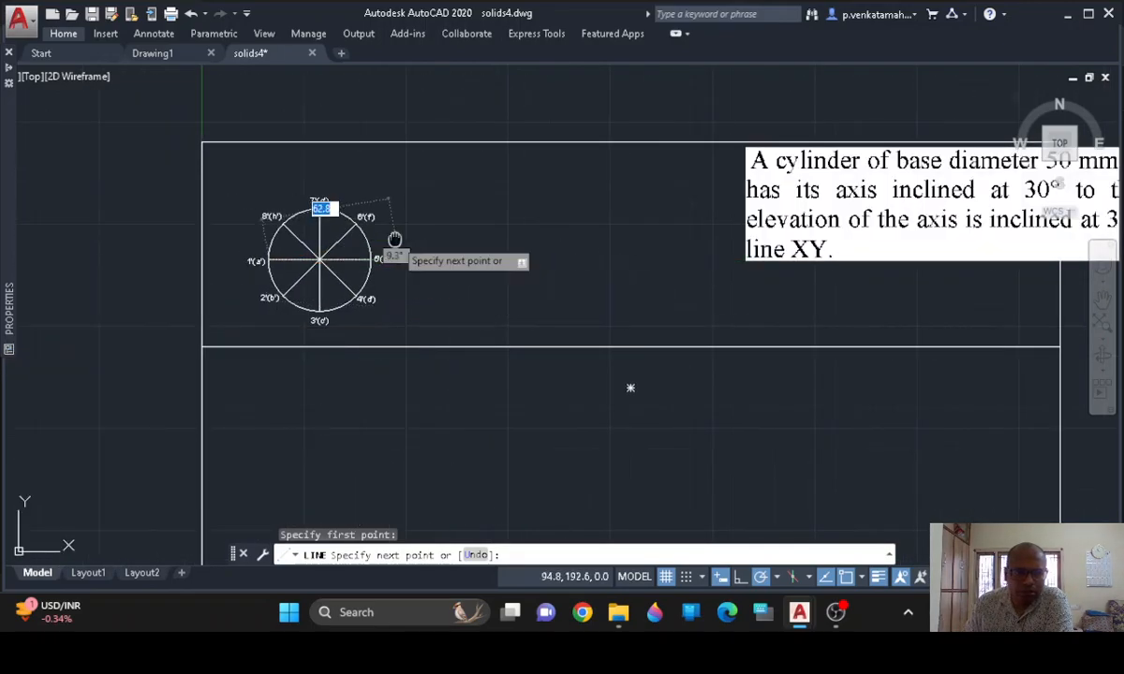
pyautogui.moveTo(397, 238); pyautogui.dragTo(534, 212, button='middle')
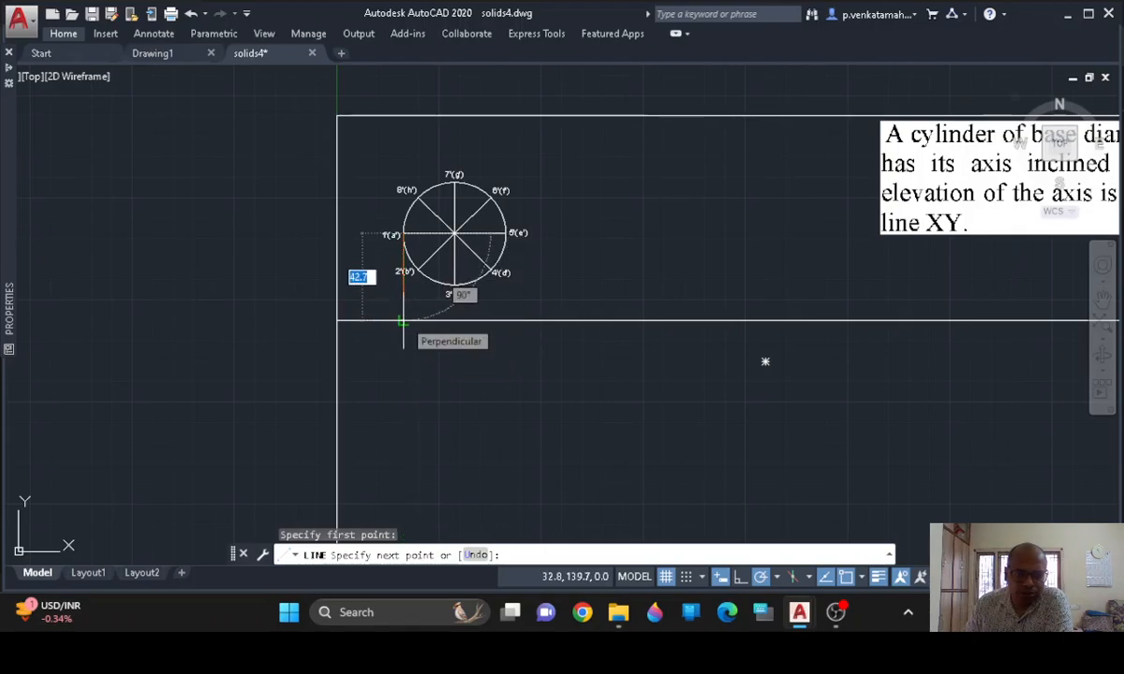
pyautogui.scroll(2, 401, 323)
pyautogui.moveTo(400, 323); pyautogui.dragTo(244, 369, button='middle')
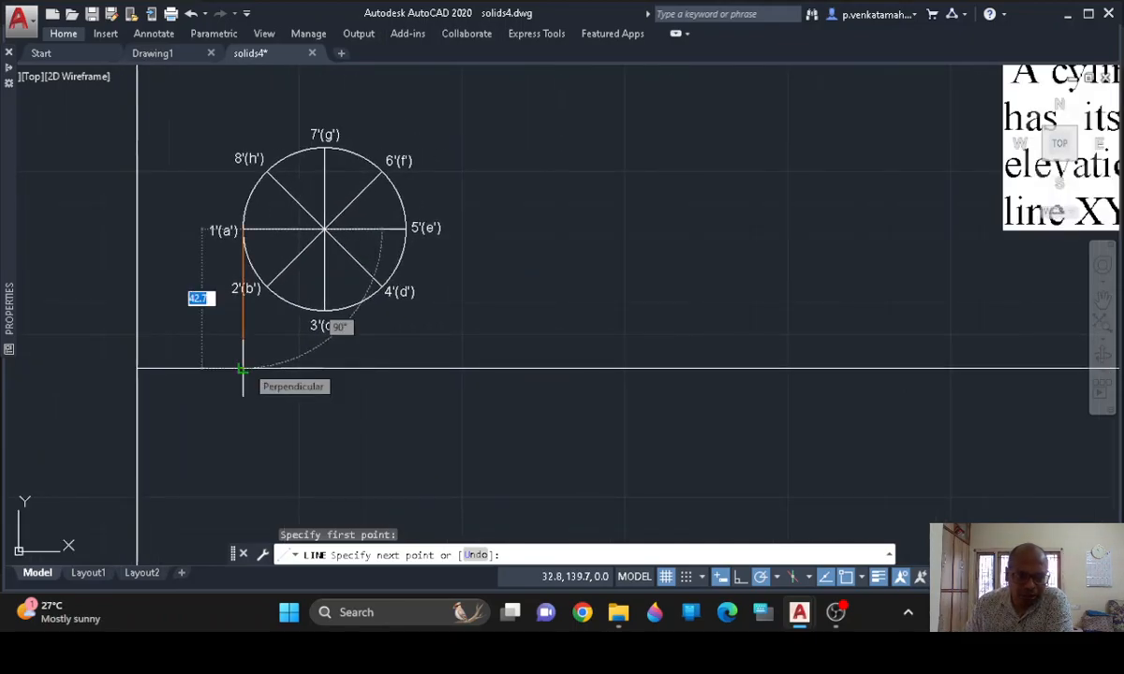
pyautogui.click(242, 369)
pyautogui.press('Escape')
# Draw vertical projector lines from points 8'(h') and 3'(c') of the circle down to the XY line
pyautogui.press('Return')
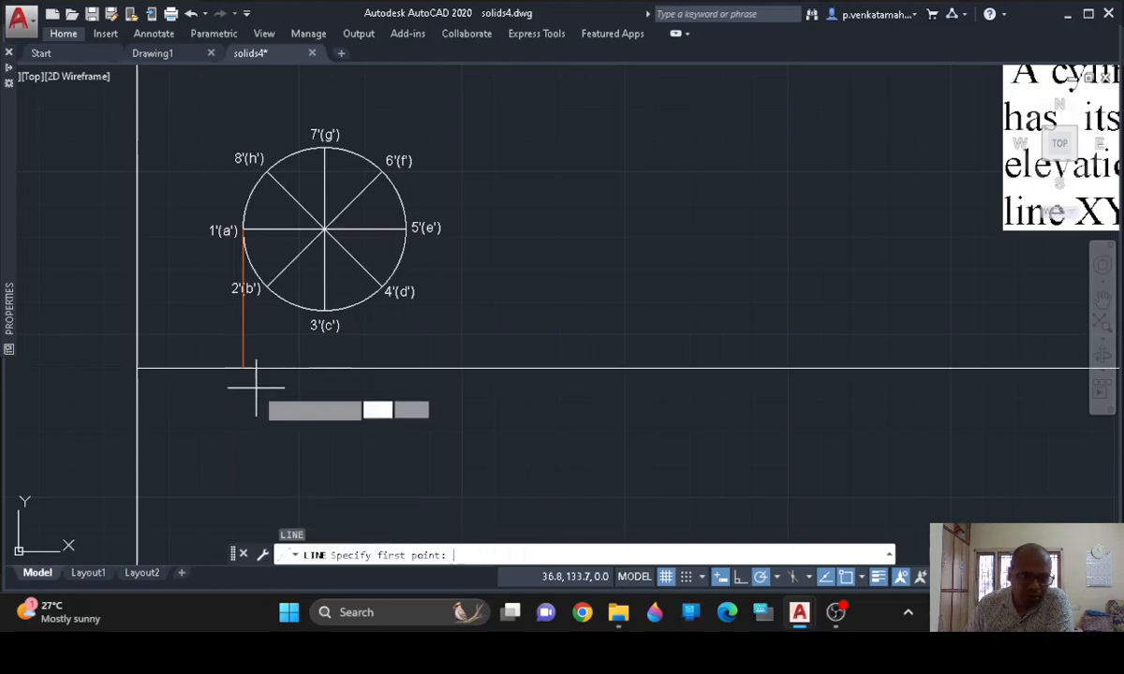
pyautogui.click(267, 171)
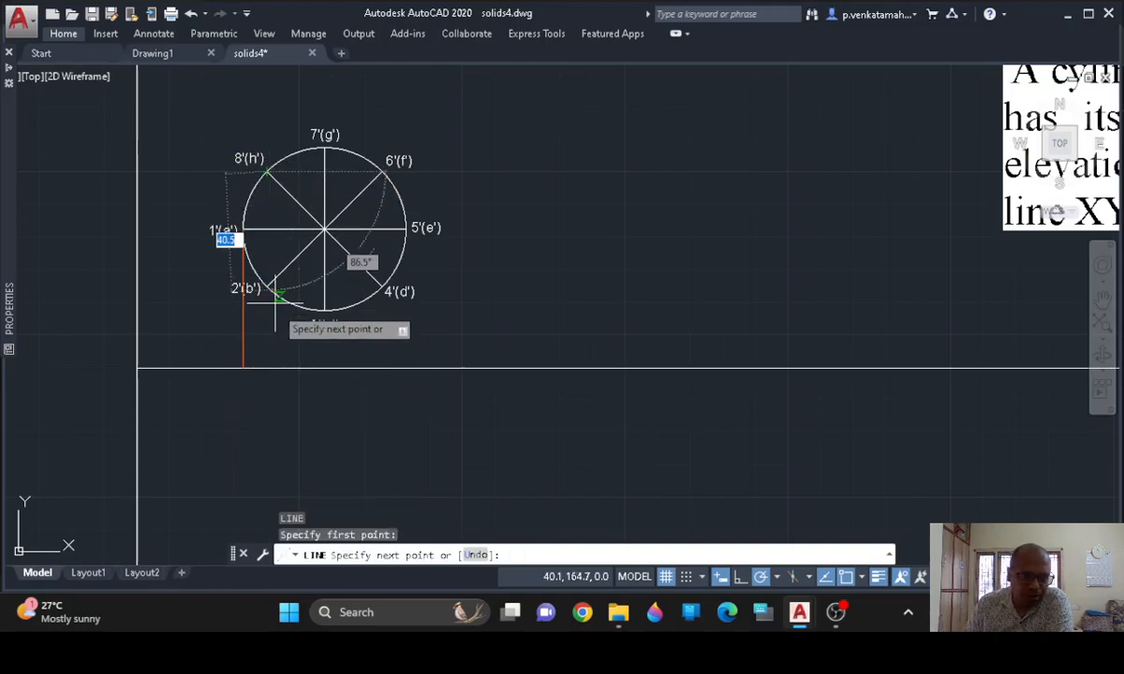
pyautogui.click(267, 369)
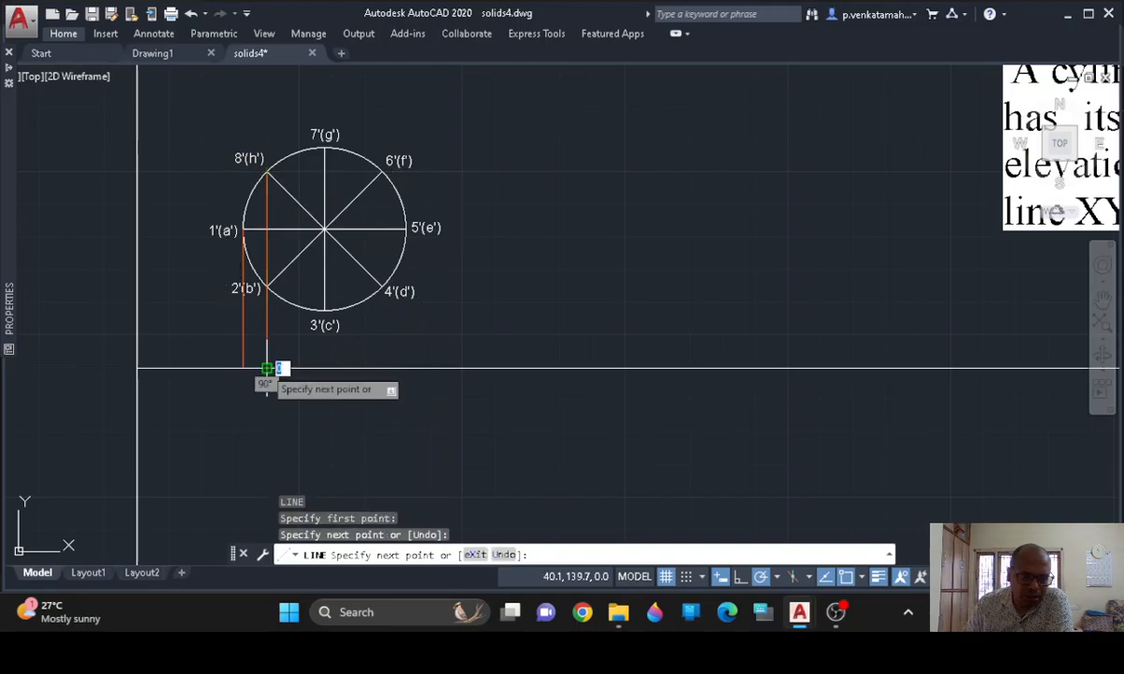
pyautogui.press('Return')
pyautogui.press('Return')
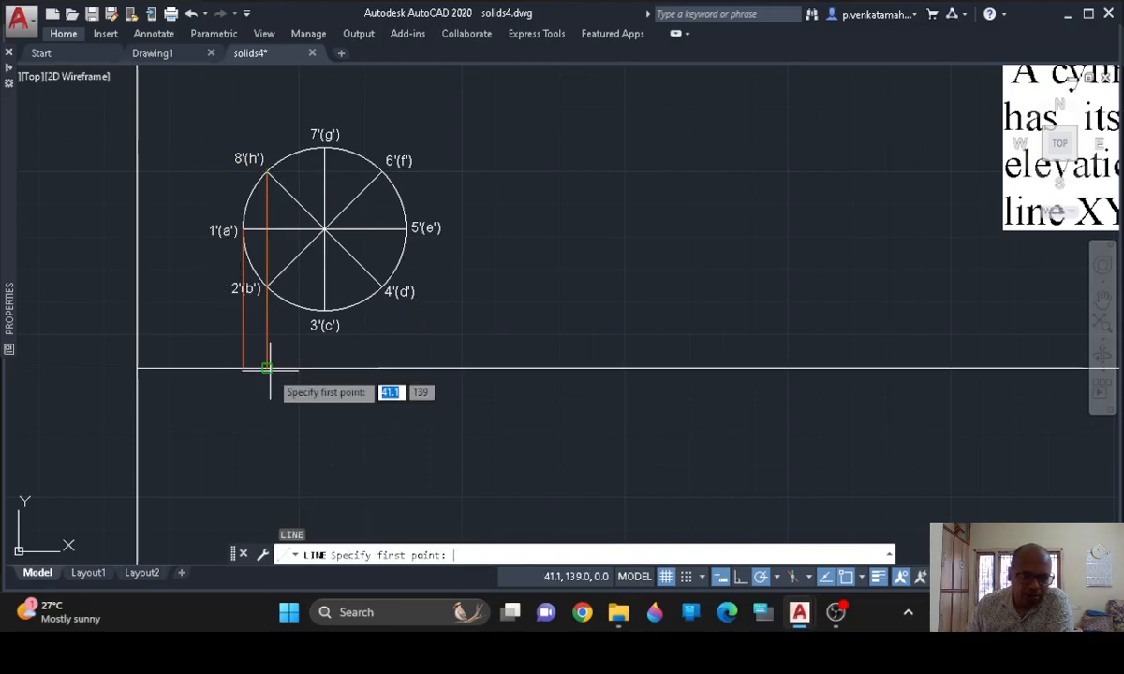
pyautogui.click(324, 310)
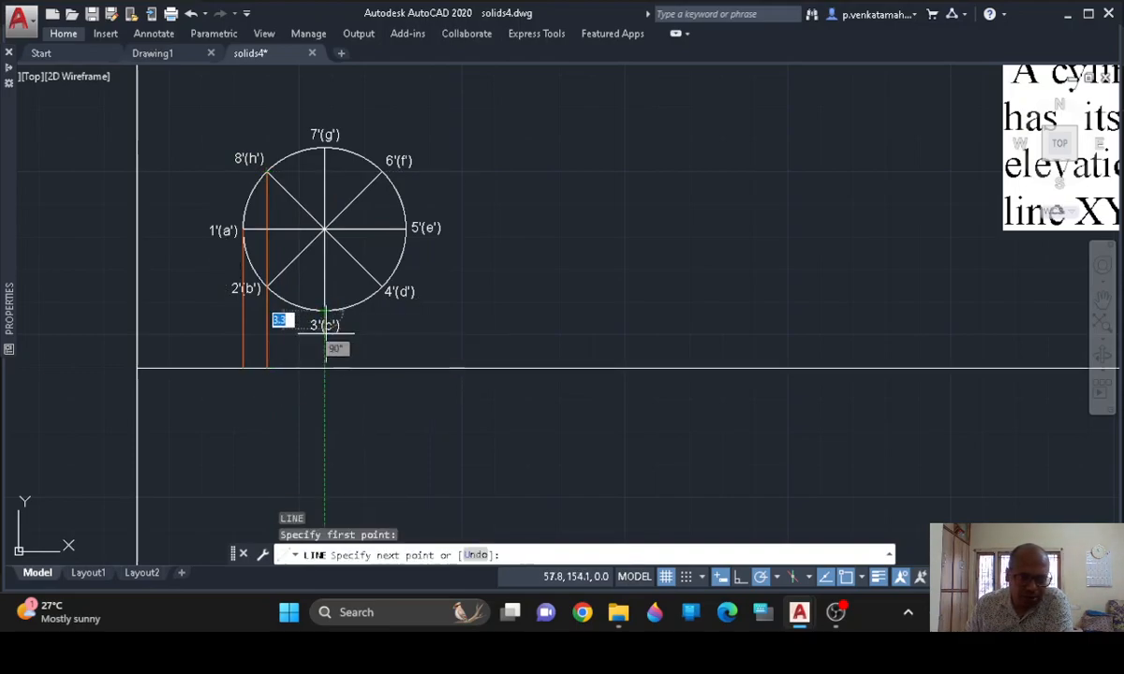
pyautogui.click(324, 369)
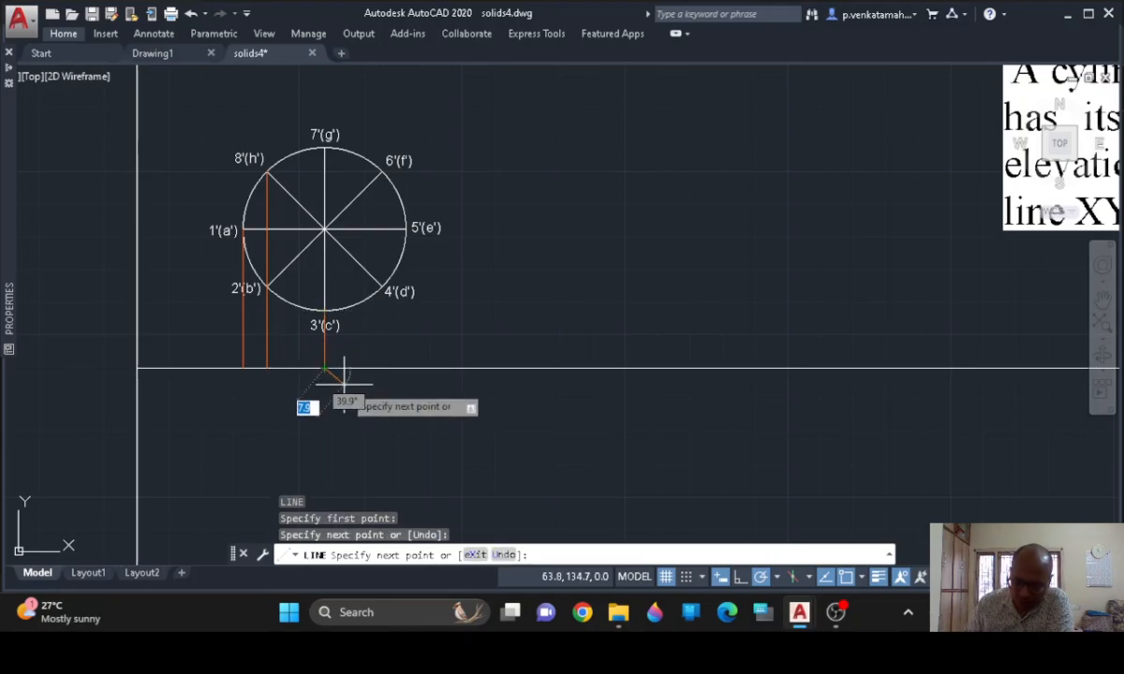
pyautogui.press('Return')
pyautogui.press('Return')
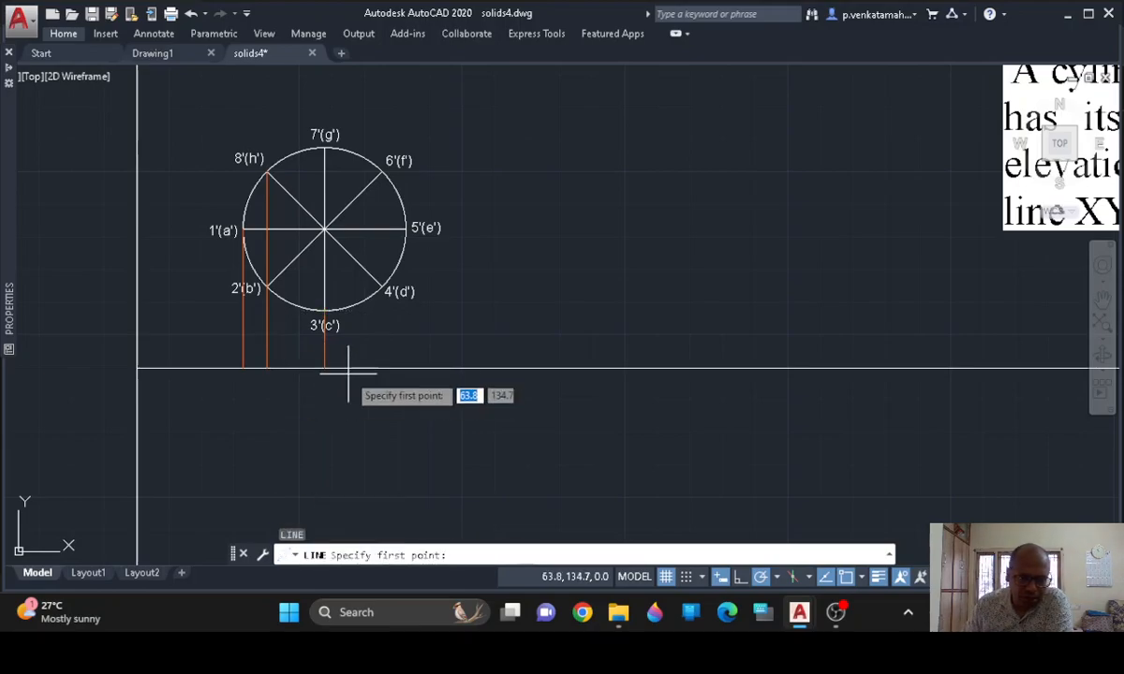
pyautogui.click(382, 289)
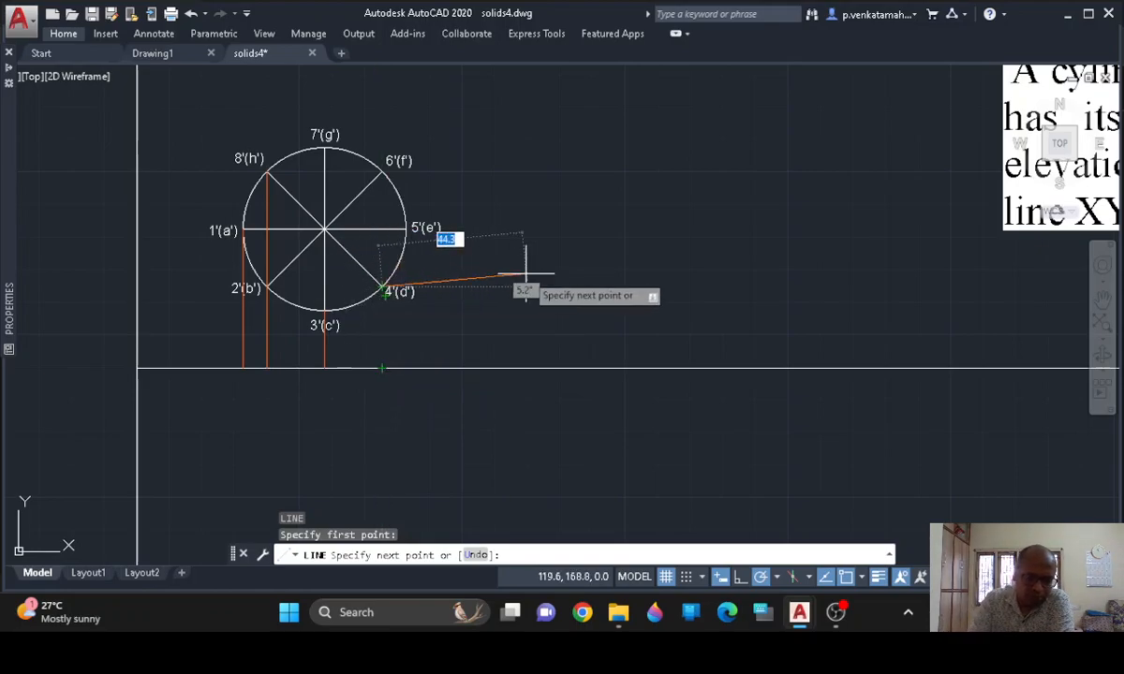
pyautogui.press('Escape')
# Draw vertical projector lines from points 6'(f') and 5'(e') of the circle down to the XY line
pyautogui.press('Return')
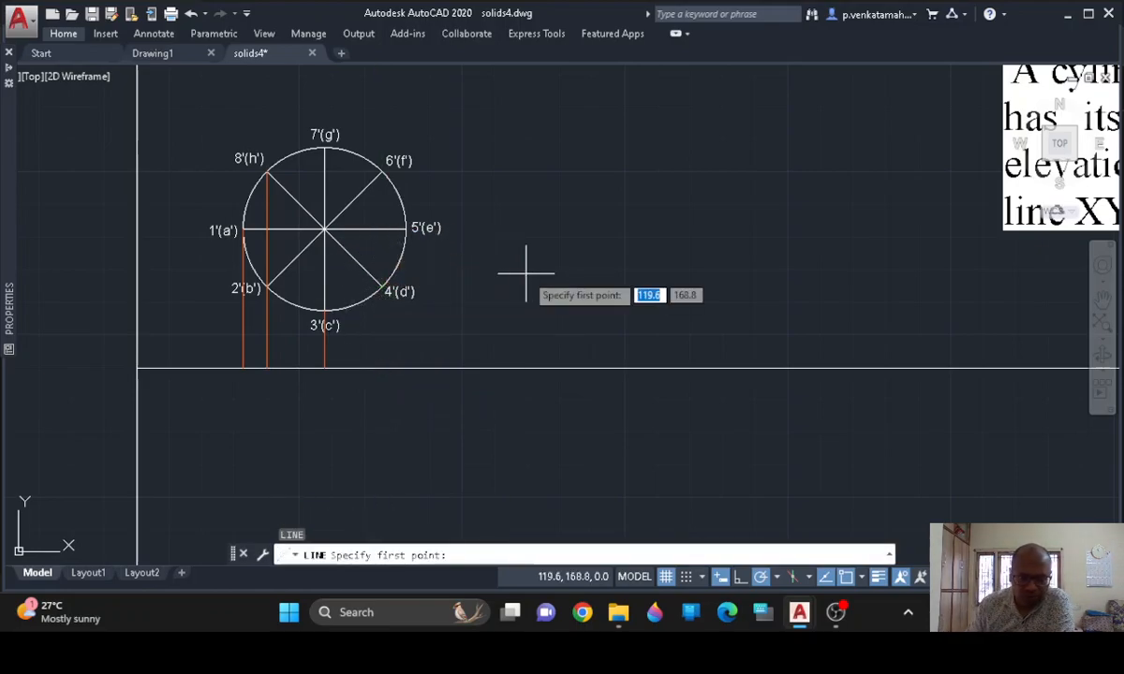
pyautogui.click(383, 170)
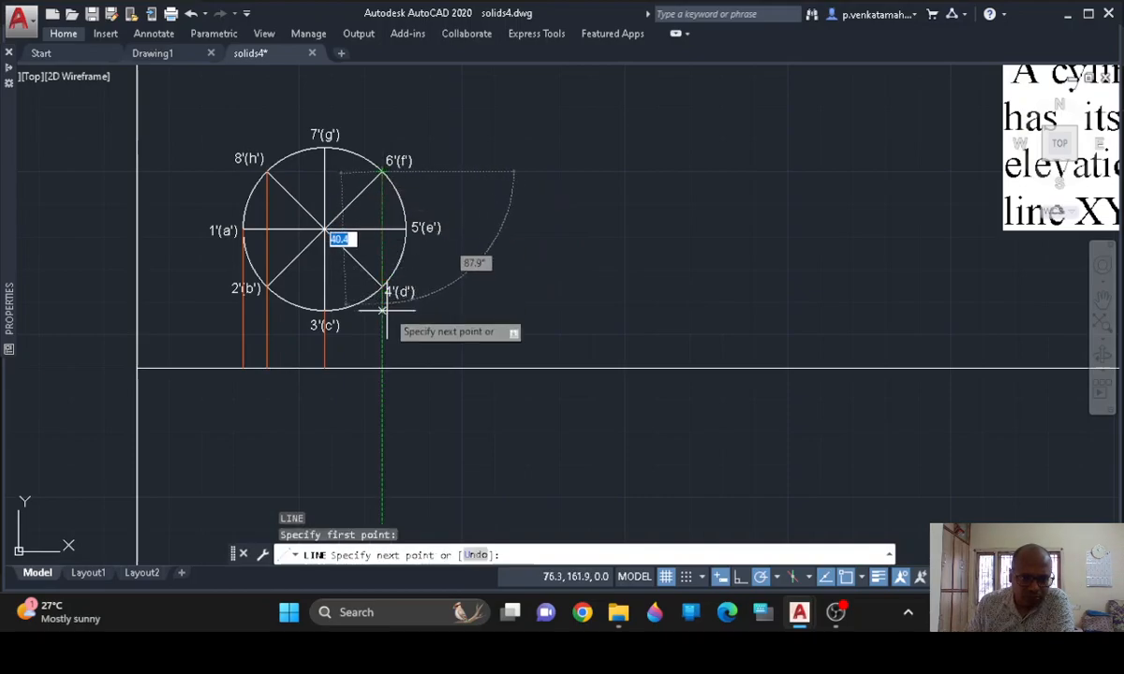
pyautogui.click(382, 368)
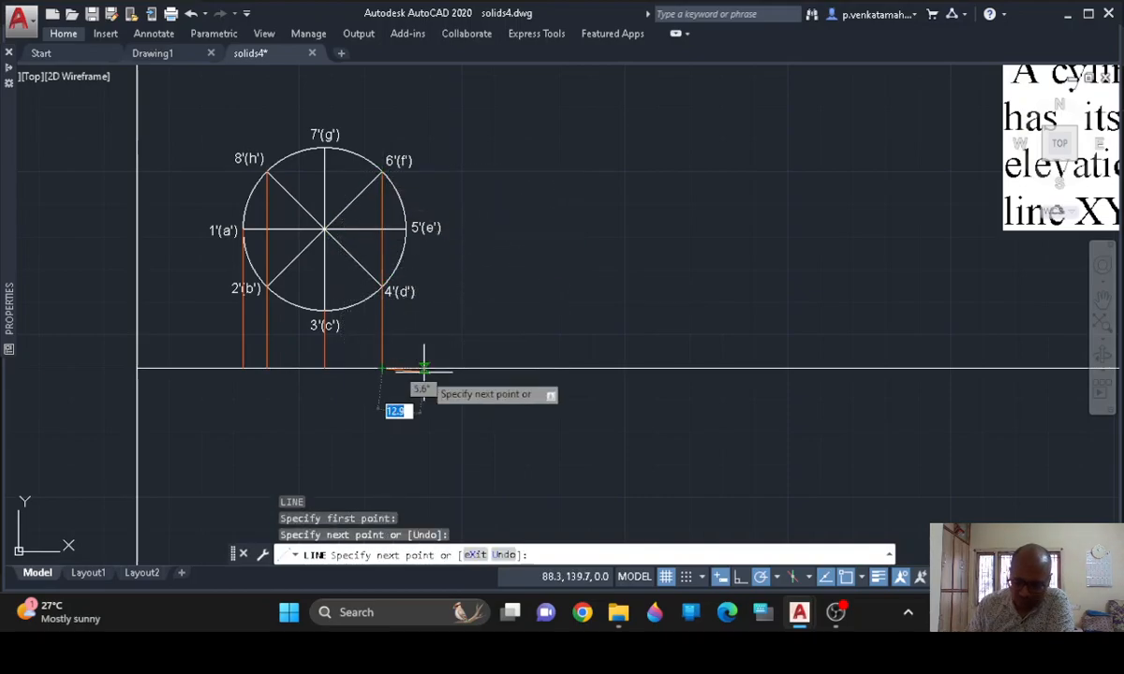
pyautogui.press('Return')
pyautogui.press('Return')
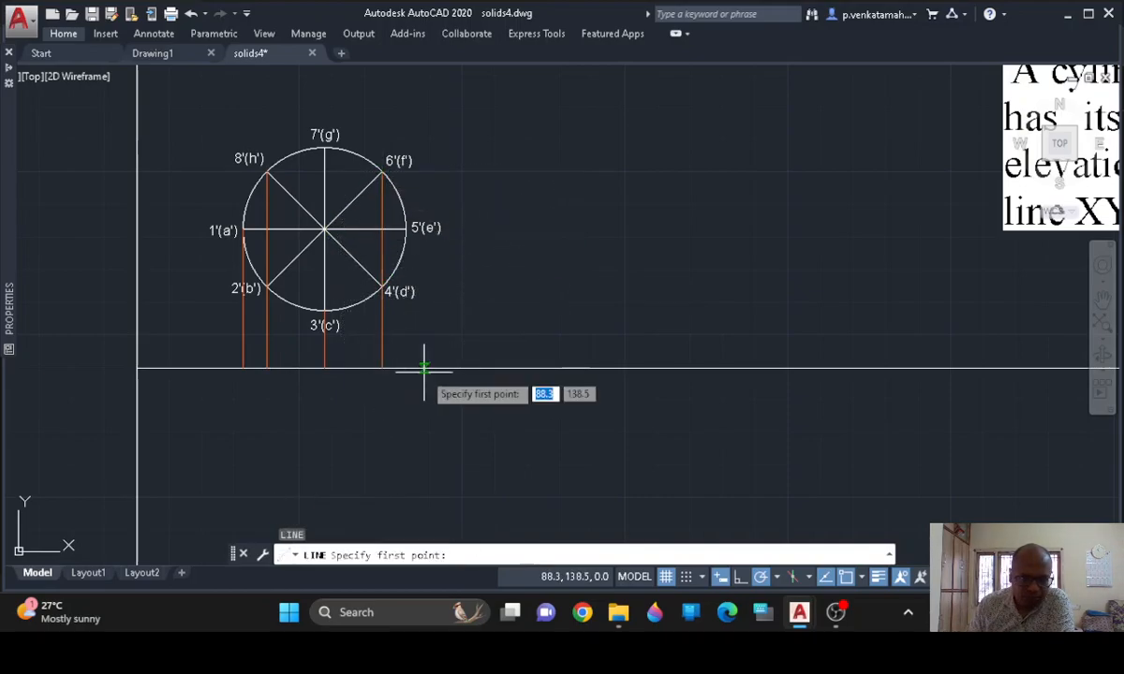
pyautogui.click(406, 228)
pyautogui.click(406, 368)
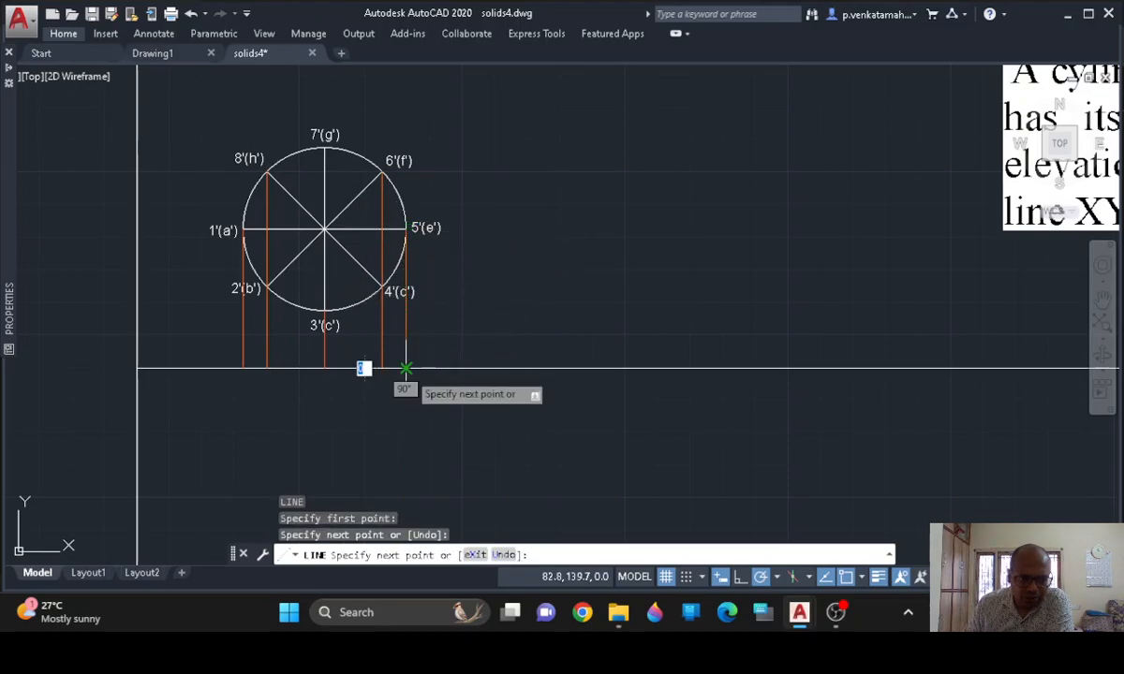
pyautogui.press('Return')
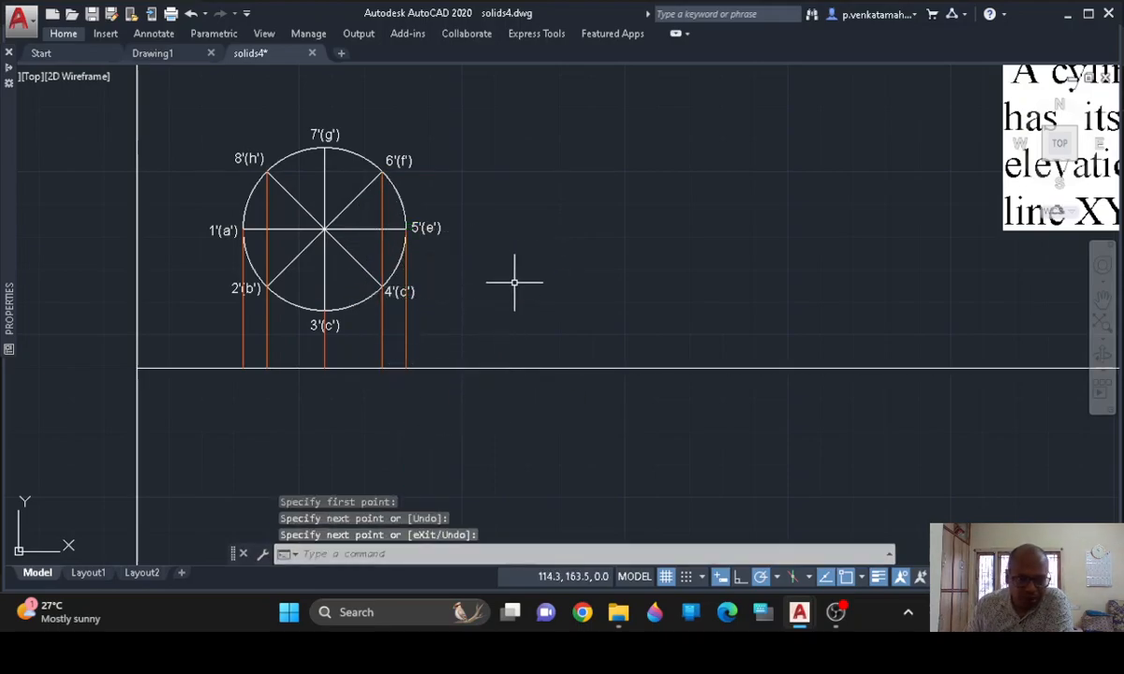
# Set the current object colour to ByLayer and the current linetype to CENTER
pyautogui.scroll(-3, 515, 282)
pyautogui.moveTo(517, 296); pyautogui.dragTo(456, 240, button='middle')
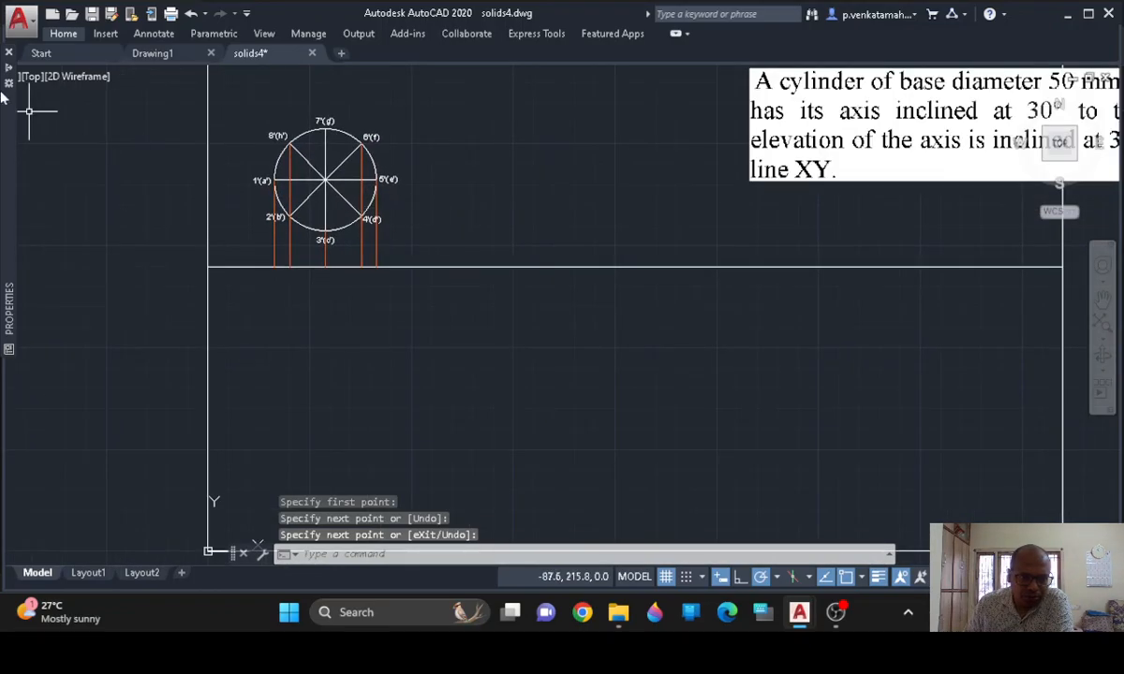
pyautogui.click(64, 34)
pyautogui.click(738, 110)
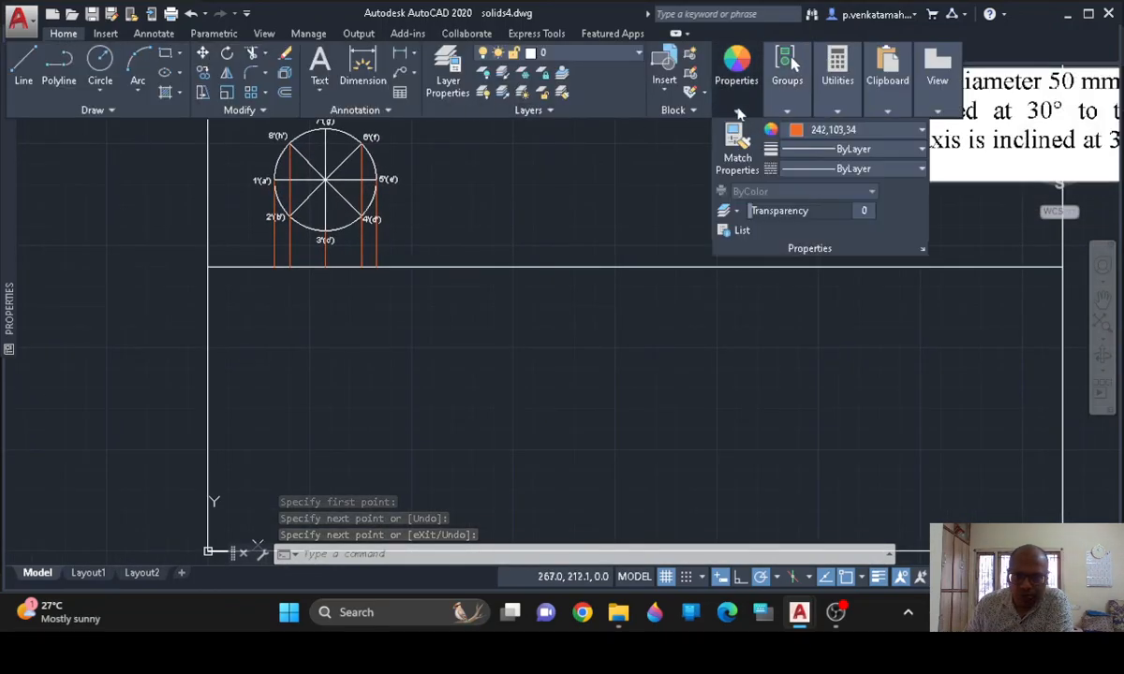
pyautogui.click(837, 169)
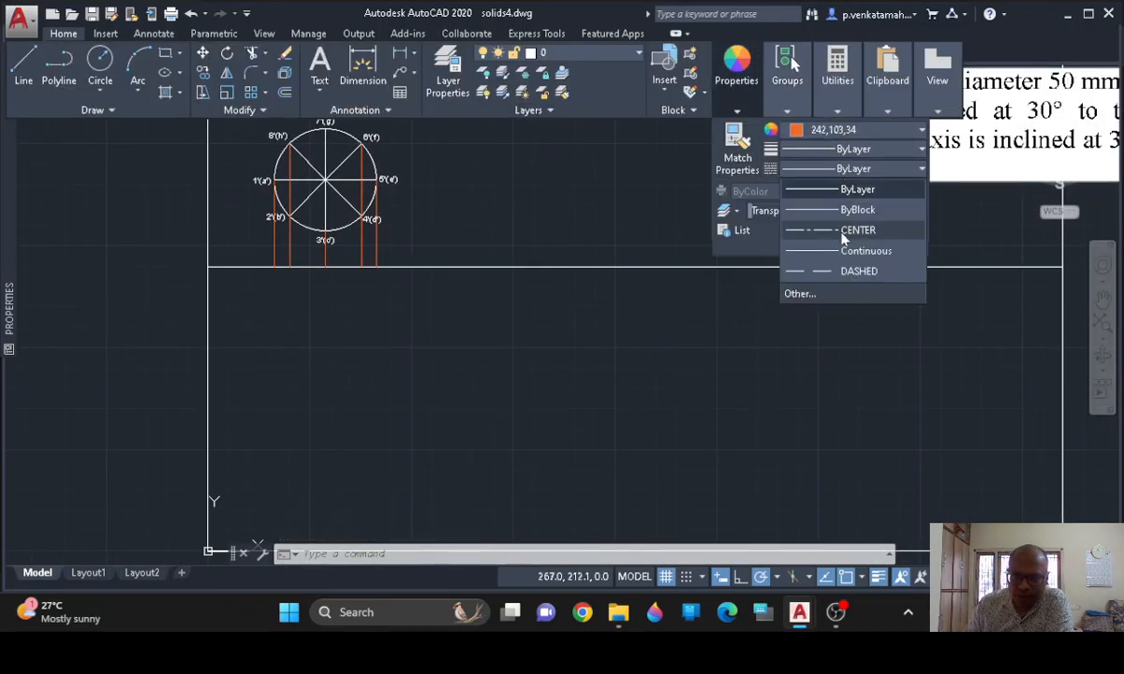
pyautogui.click(832, 135)
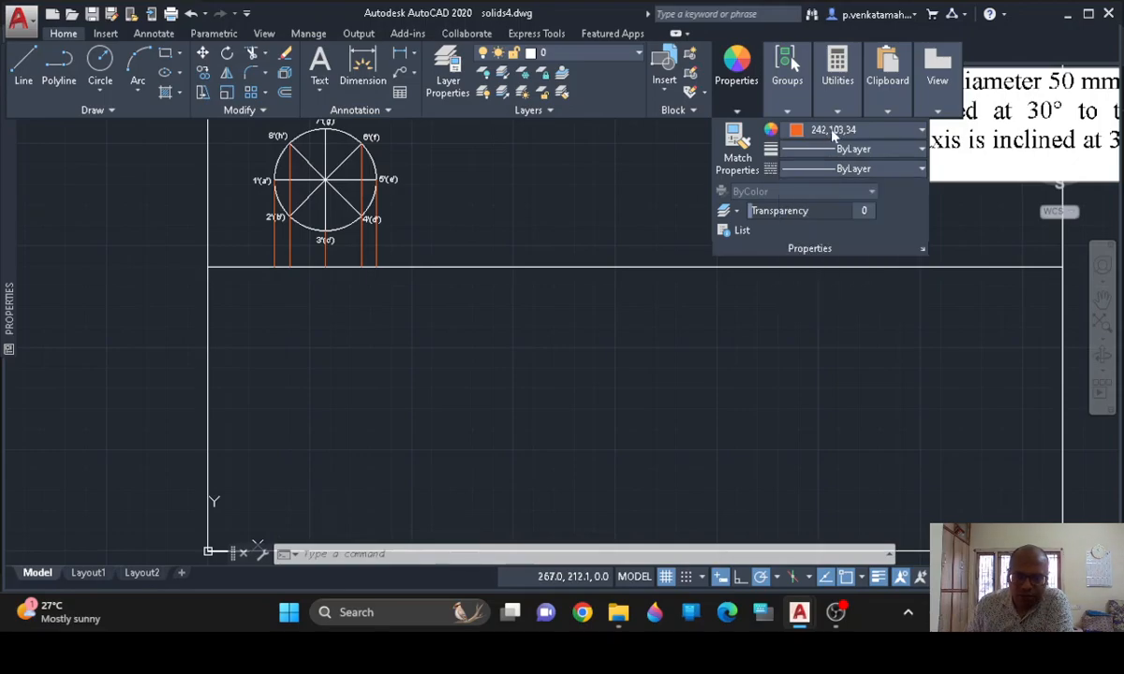
pyautogui.click(832, 137)
pyautogui.click(791, 148)
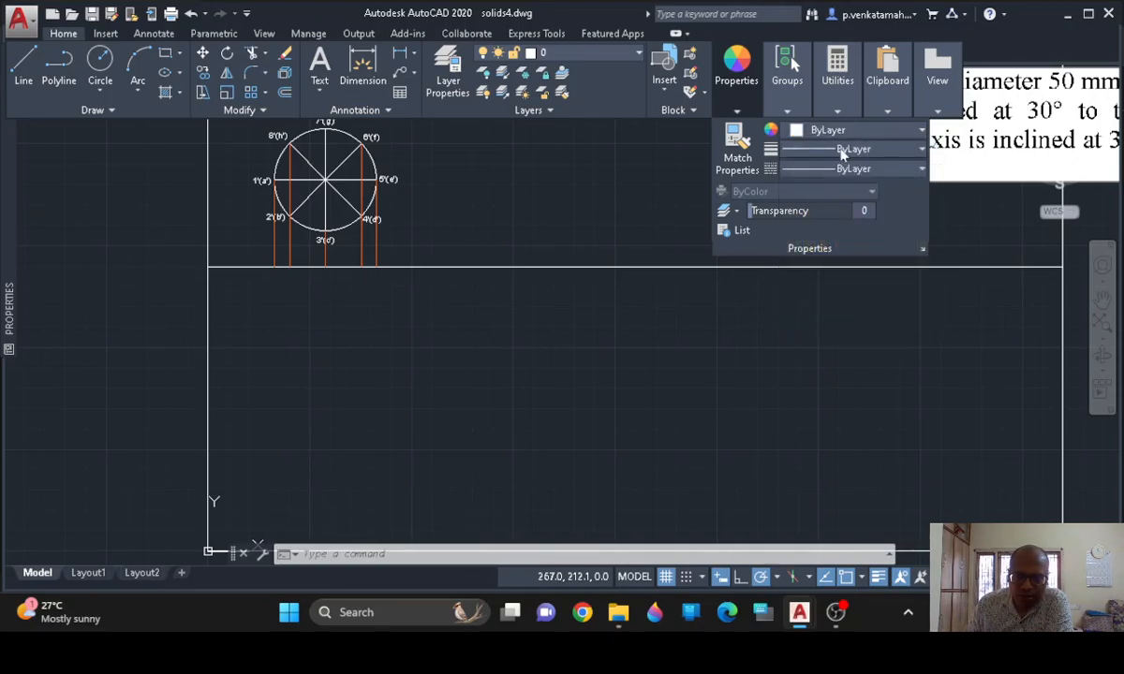
pyautogui.click(840, 170)
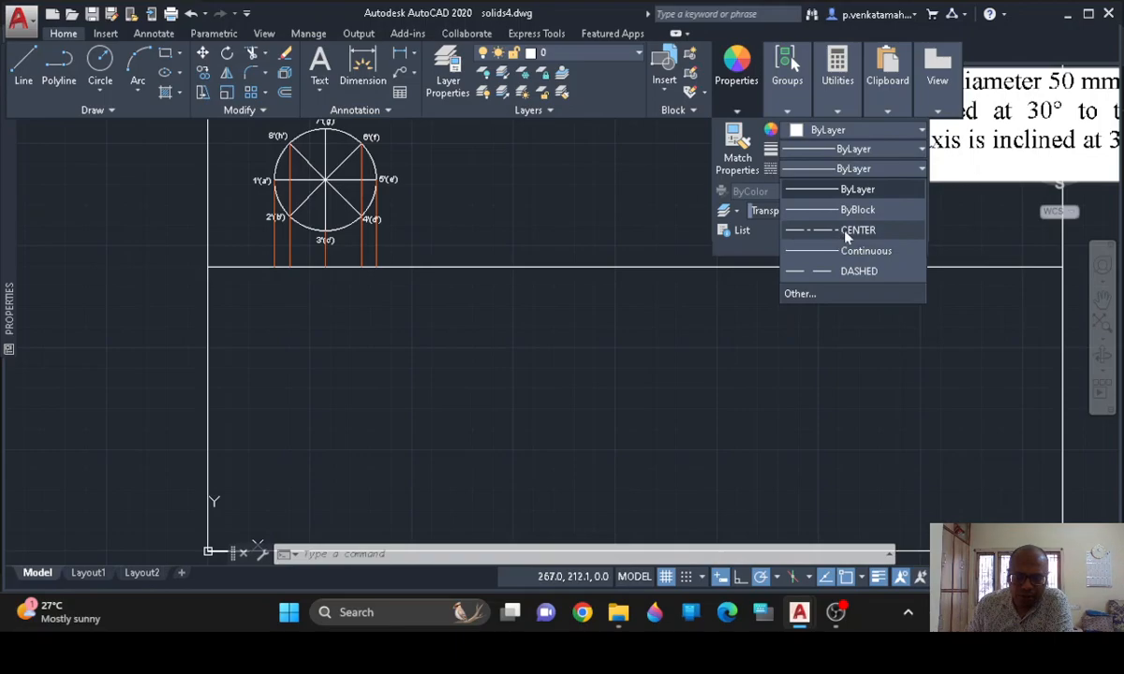
pyautogui.click(847, 231)
# Draw the cylinder's 70 mm axis as a centre line vertically down from the foot of the 3'(c') projector on XY
pyautogui.scroll(2, 375, 321)
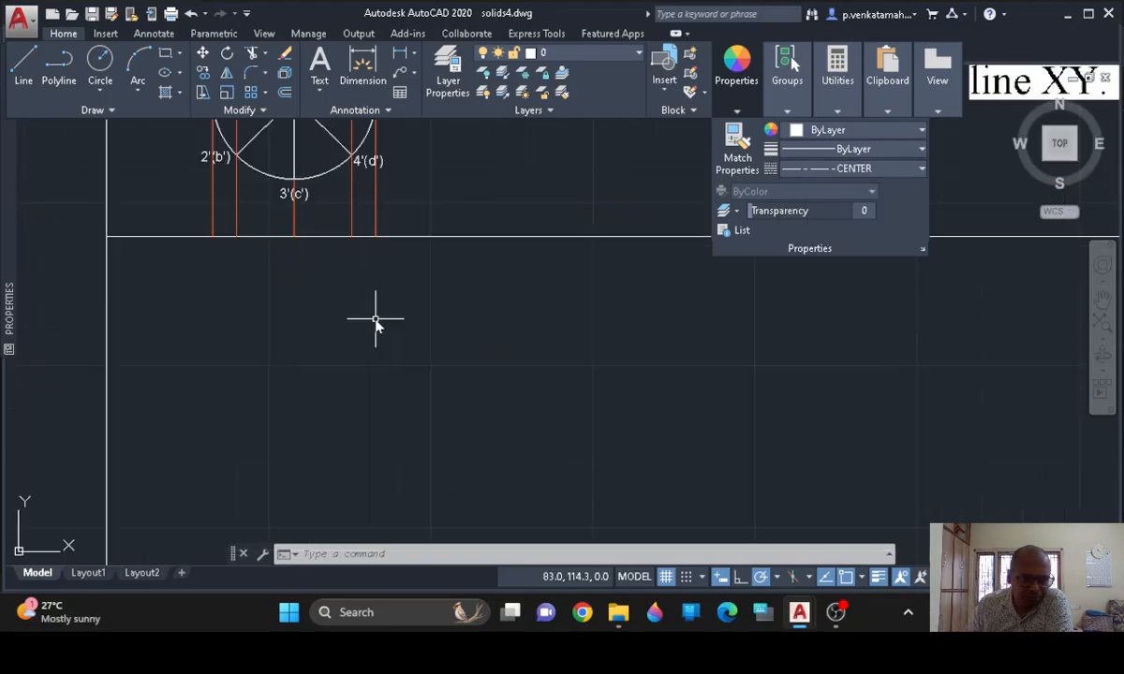
pyautogui.click(23, 67)
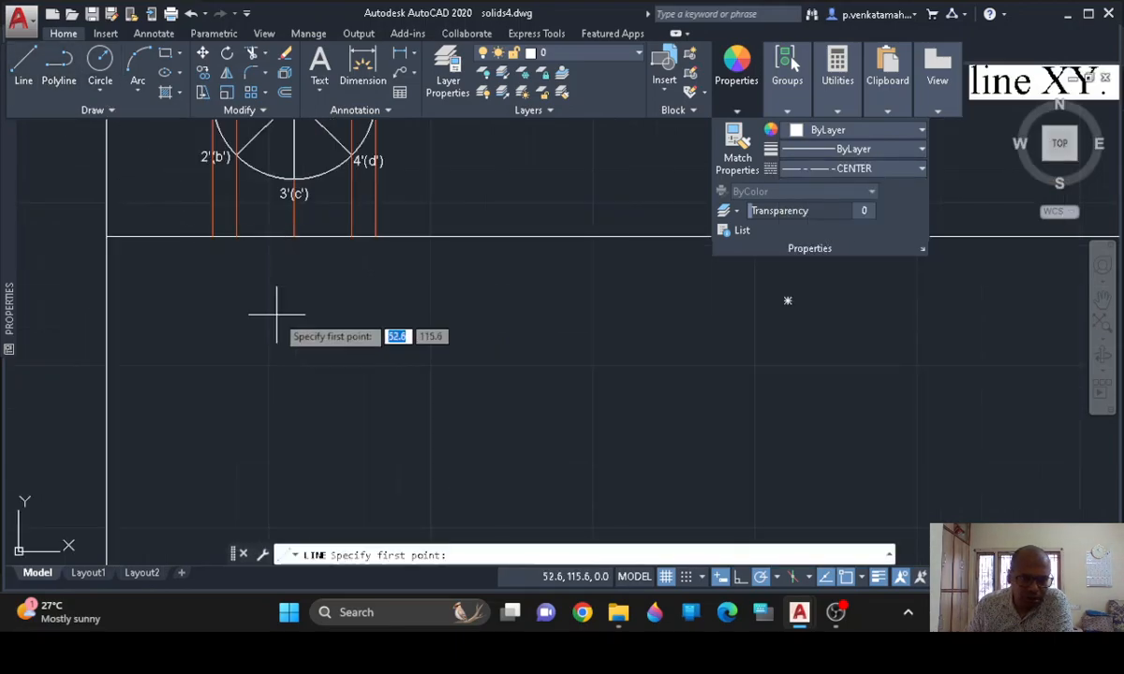
pyautogui.click(294, 235)
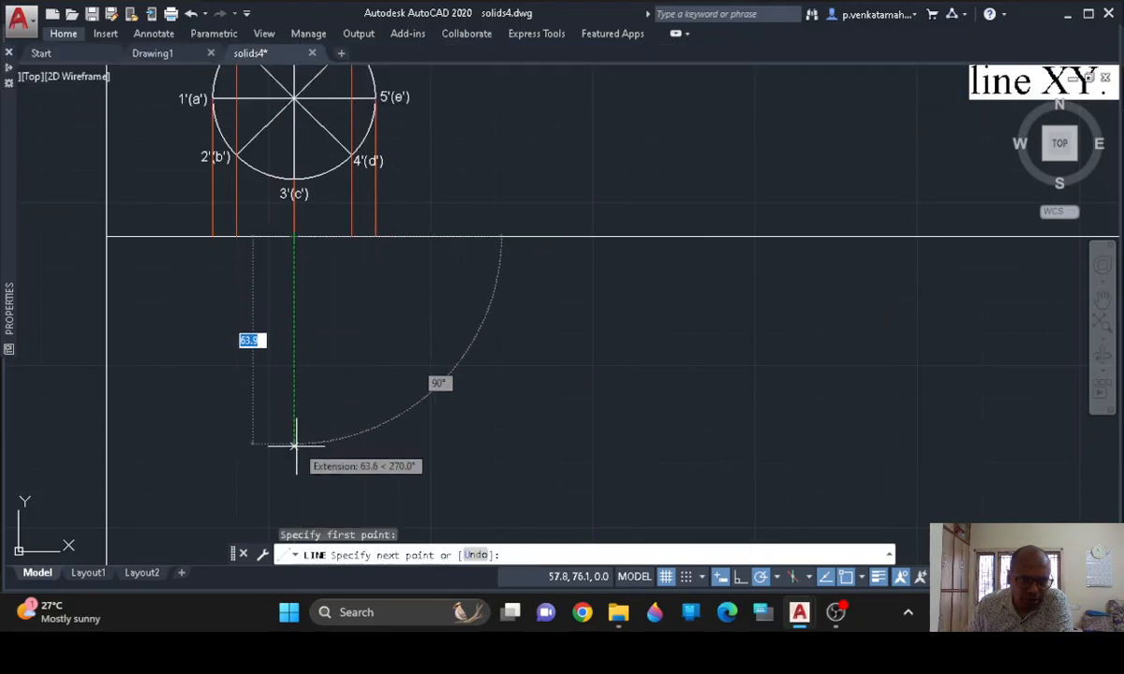
pyautogui.write('70')
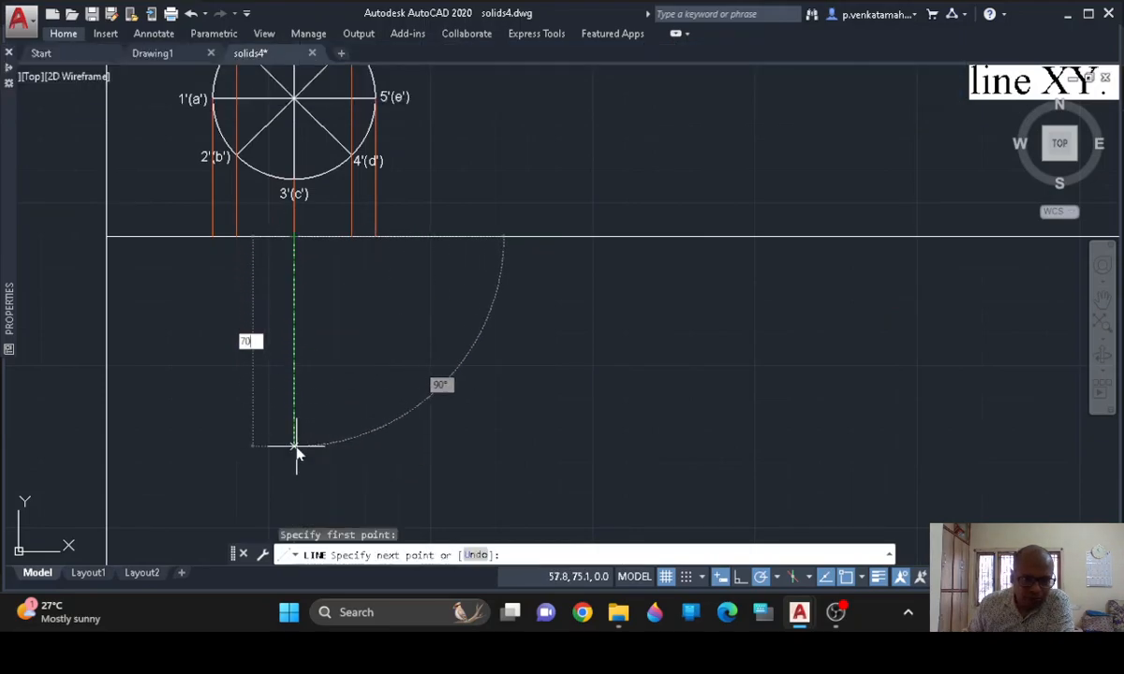
pyautogui.press('Return')
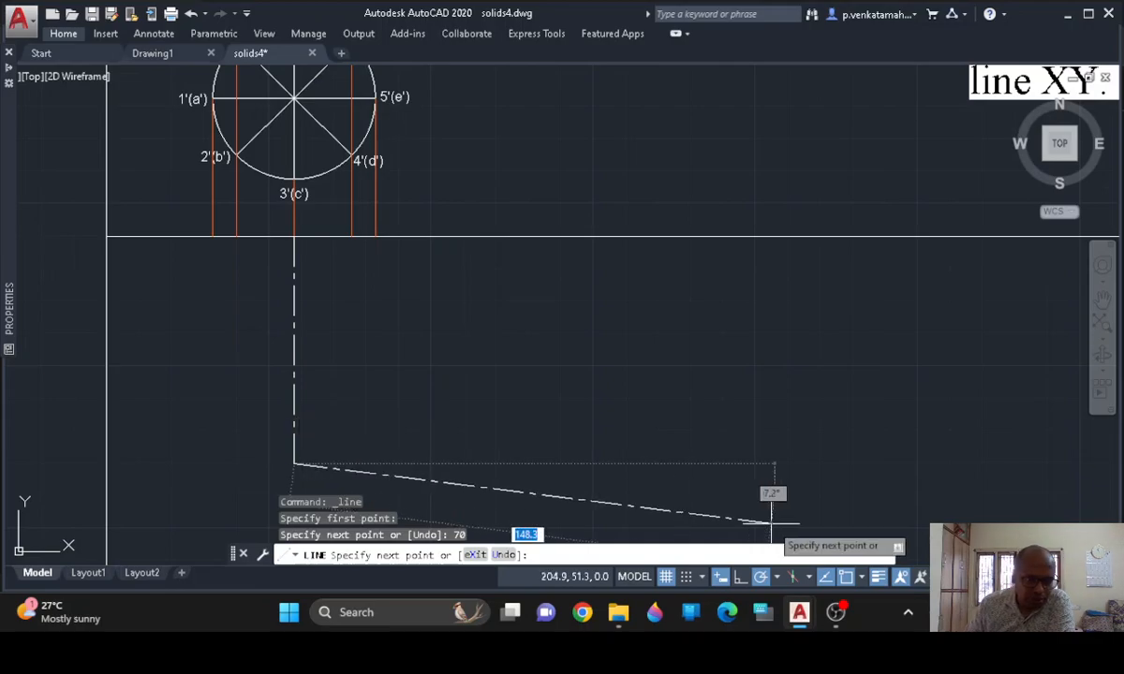
pyautogui.press('Escape')
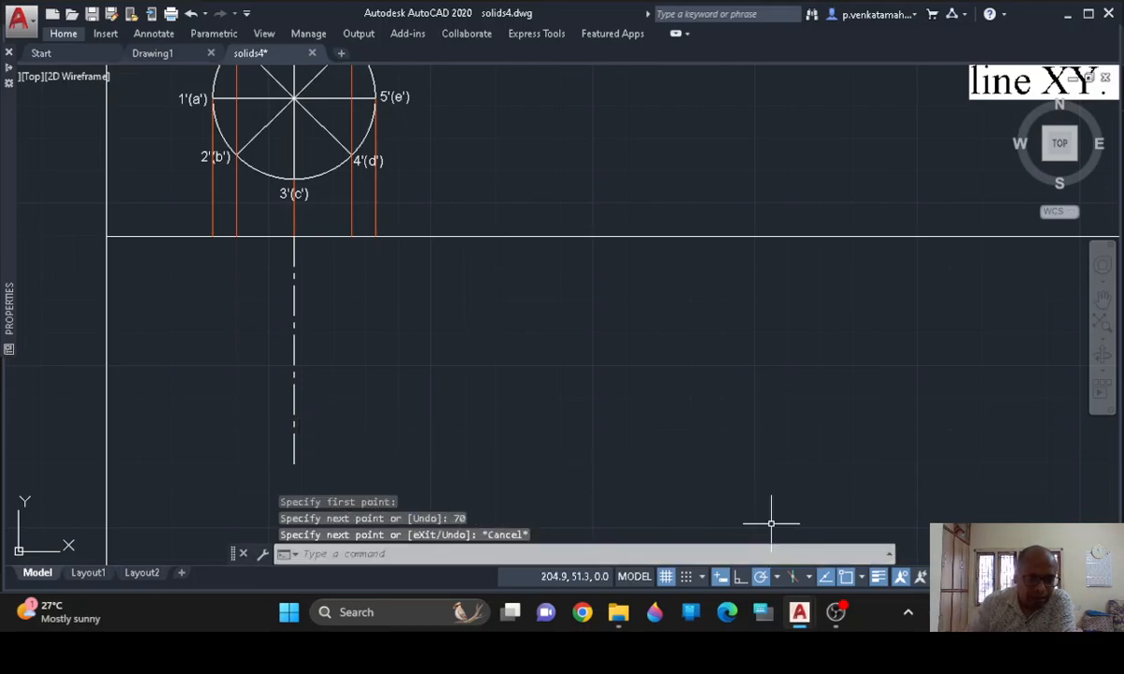
pyautogui.click(293, 354)
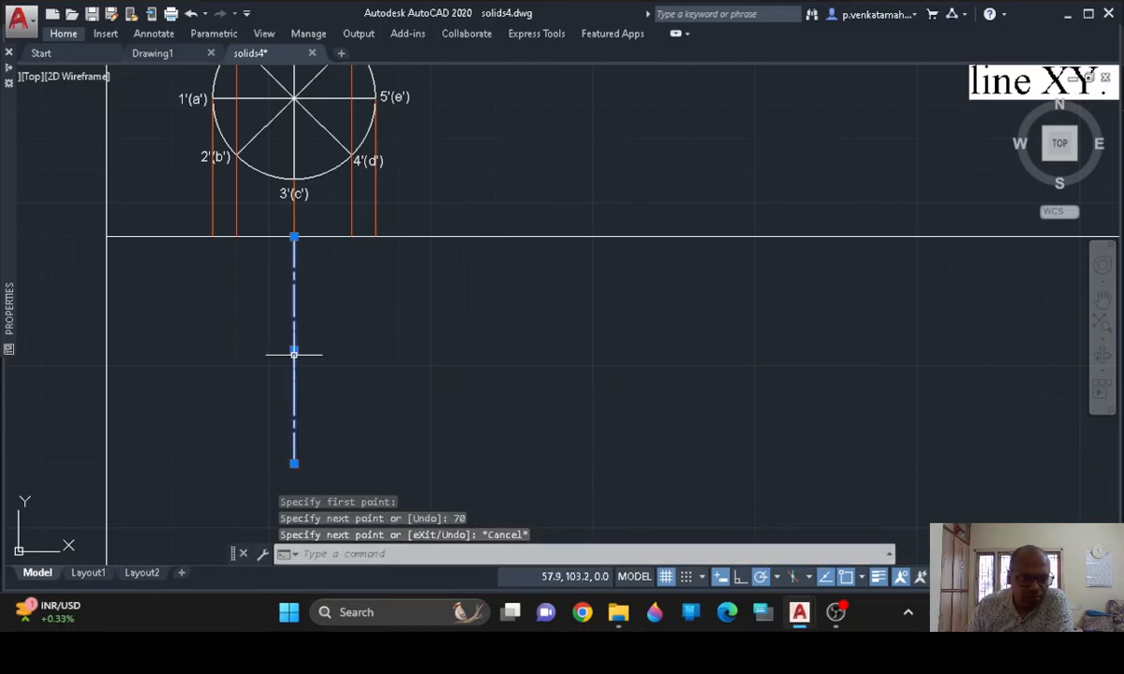
pyautogui.moveTo(9, 71)
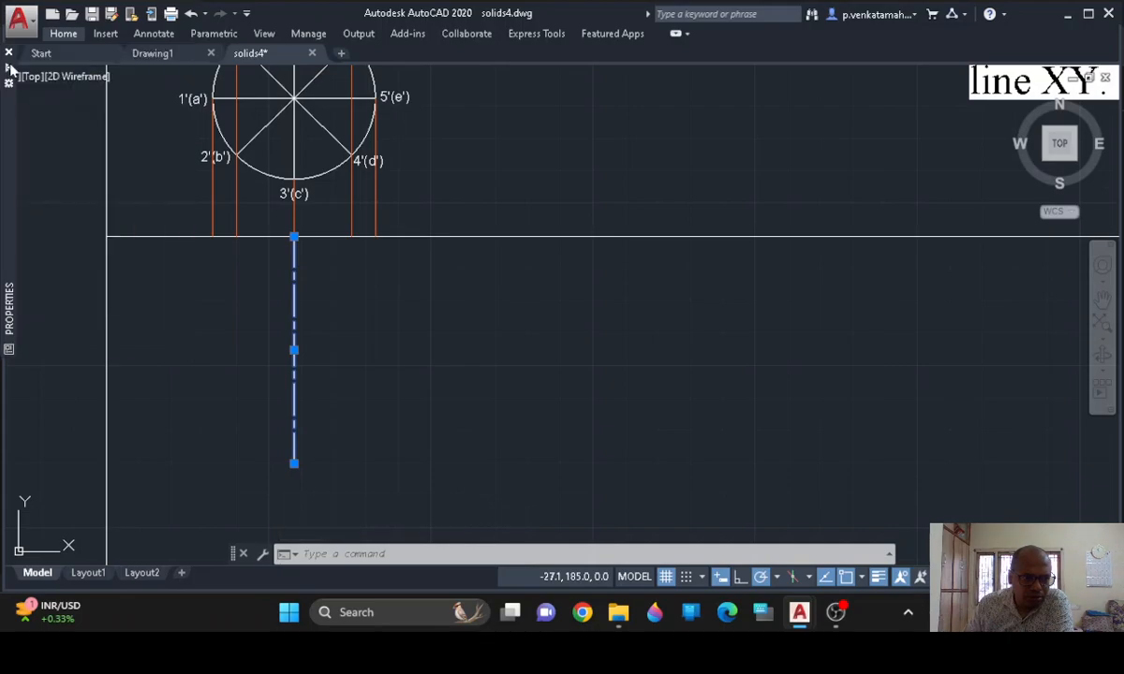
pyautogui.press('Escape')
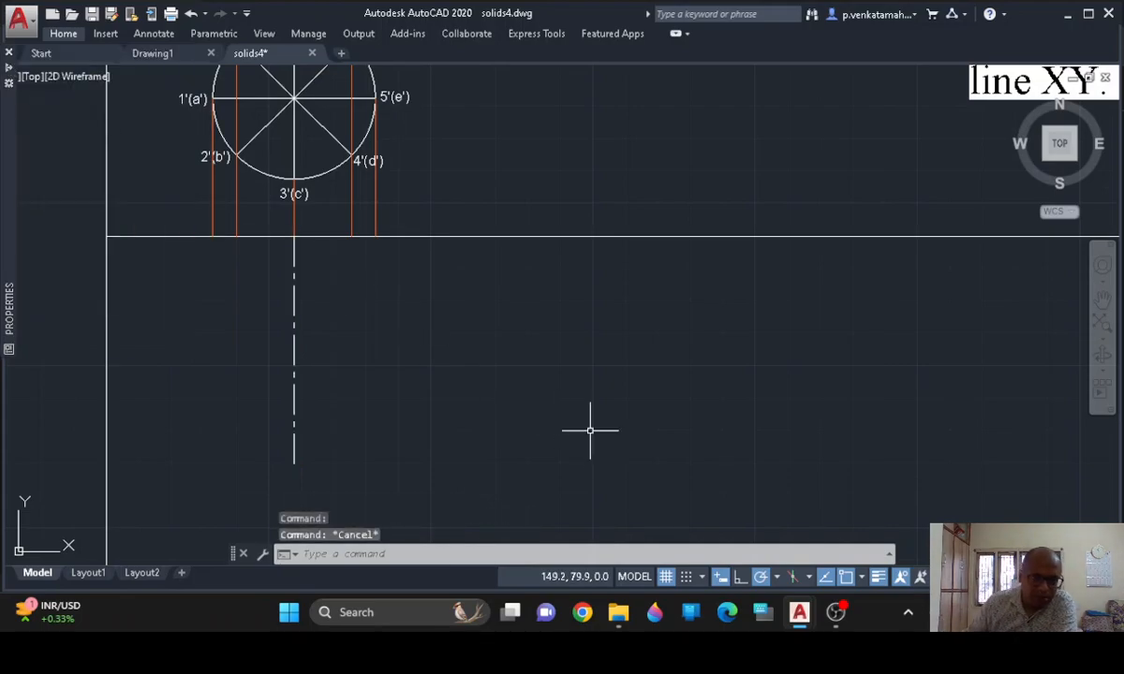
pyautogui.scroll(-2, 599, 413)
pyautogui.moveTo(595, 389)
pyautogui.mouseDown(button='middle')
pyautogui.moveTo(441, 386)
pyautogui.moveTo(406, 371)
pyautogui.mouseUp(button='middle')
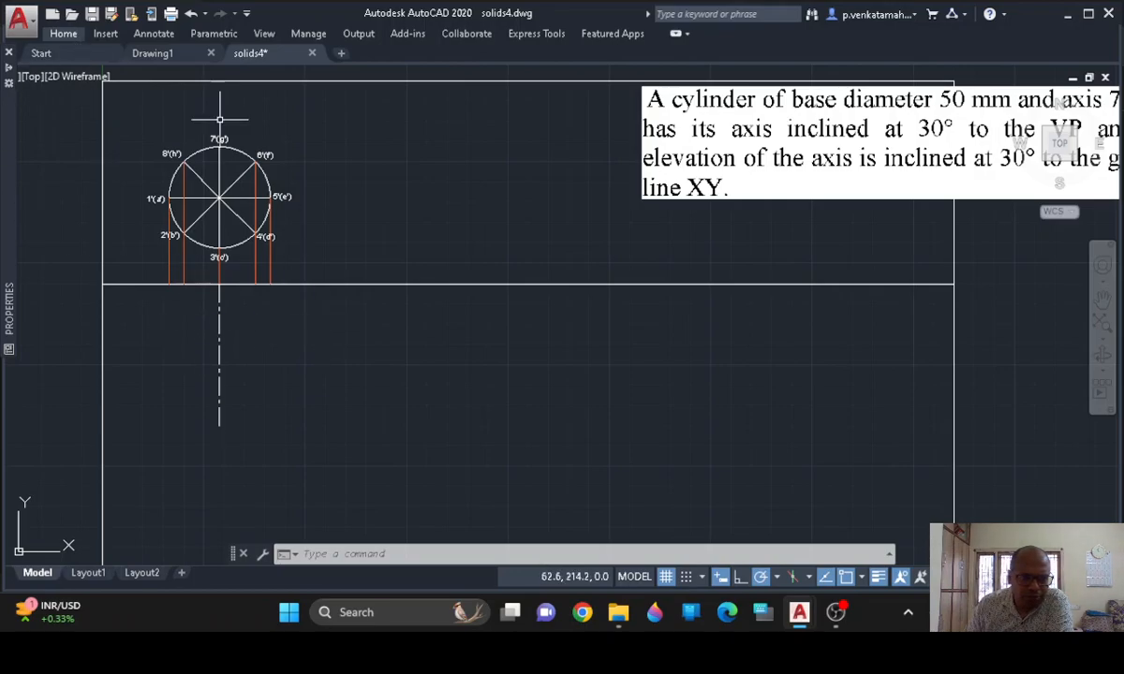
pyautogui.click(64, 33)
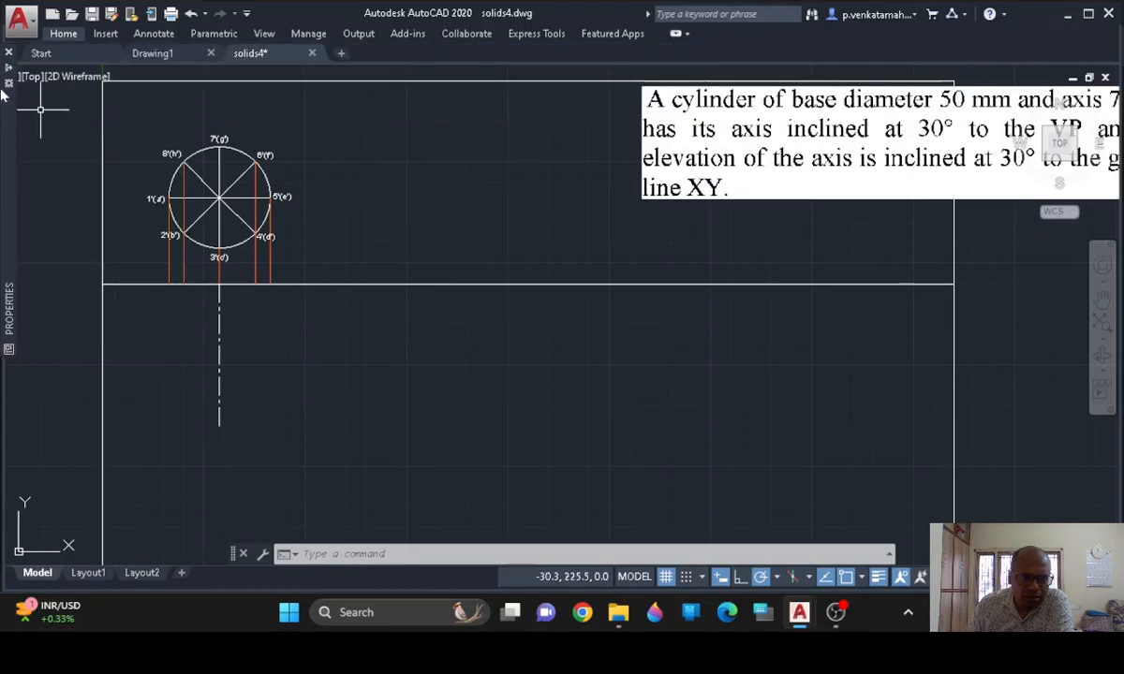
pyautogui.click(63, 33)
pyautogui.click(23, 68)
pyautogui.scroll(2, 169, 352)
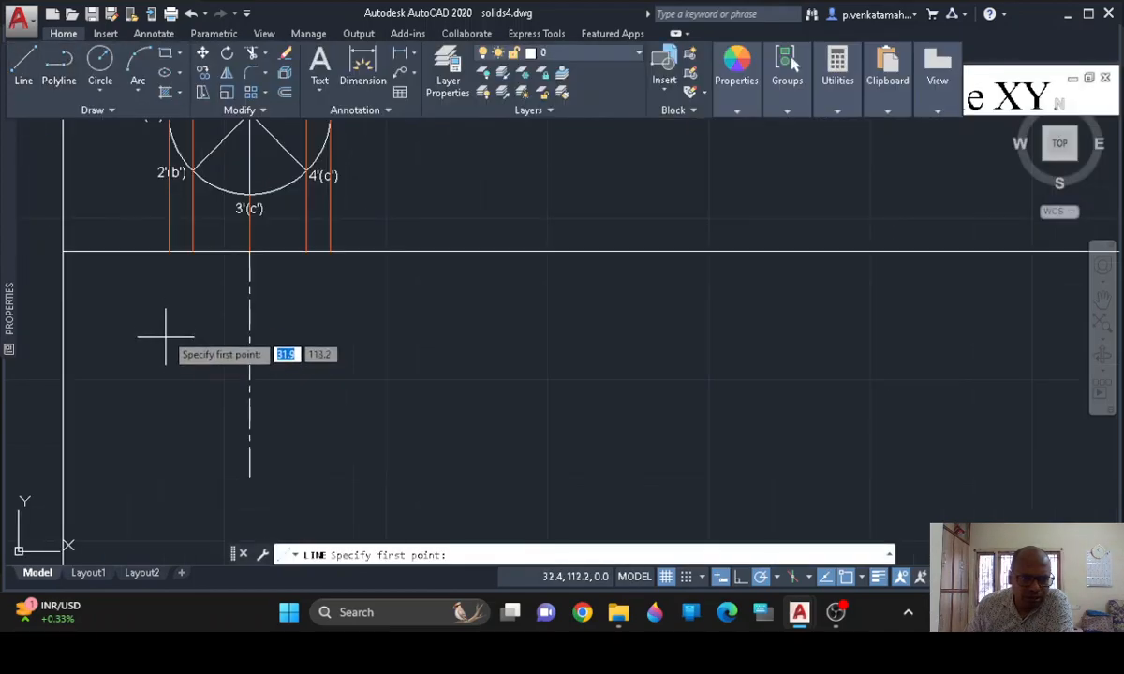
pyautogui.click(192, 251)
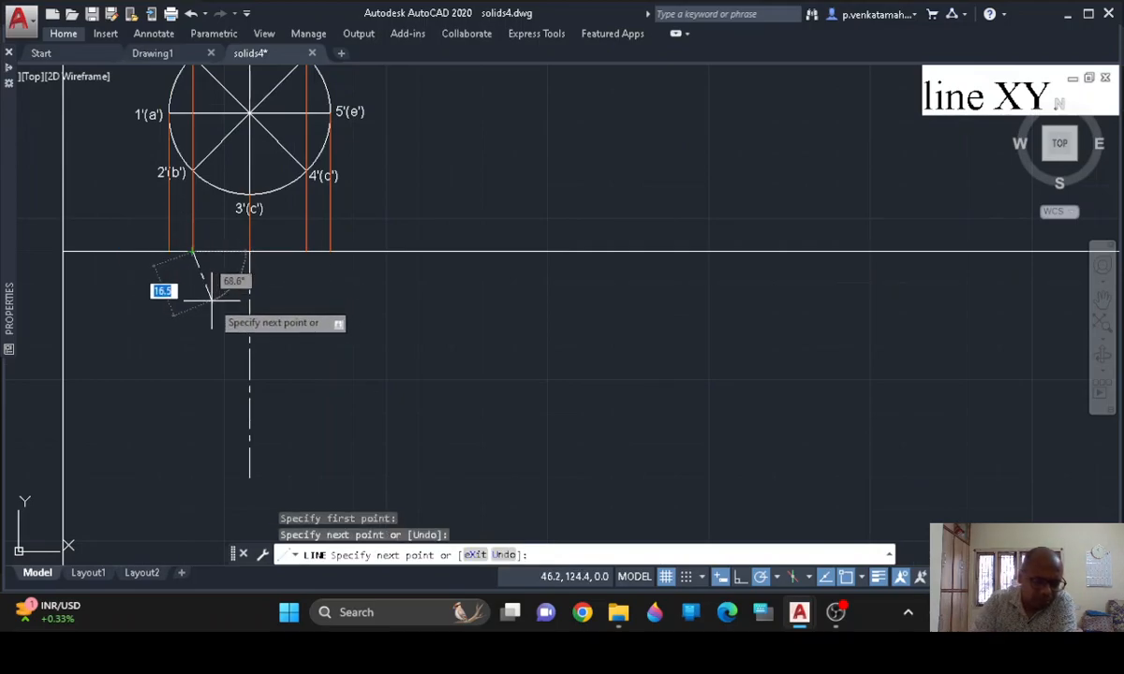
pyautogui.hotkey('ctrl', 'z')
pyautogui.hotkey('ctrl', 'z')
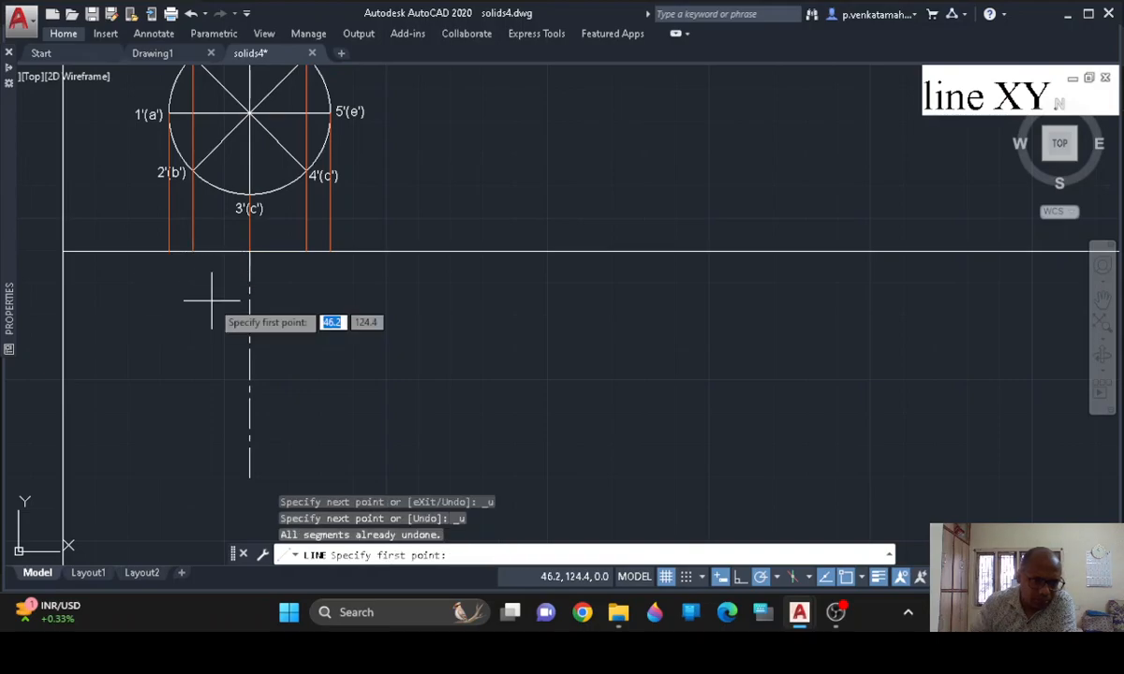
# Set the current linetype to ByLayer
pyautogui.click(68, 34)
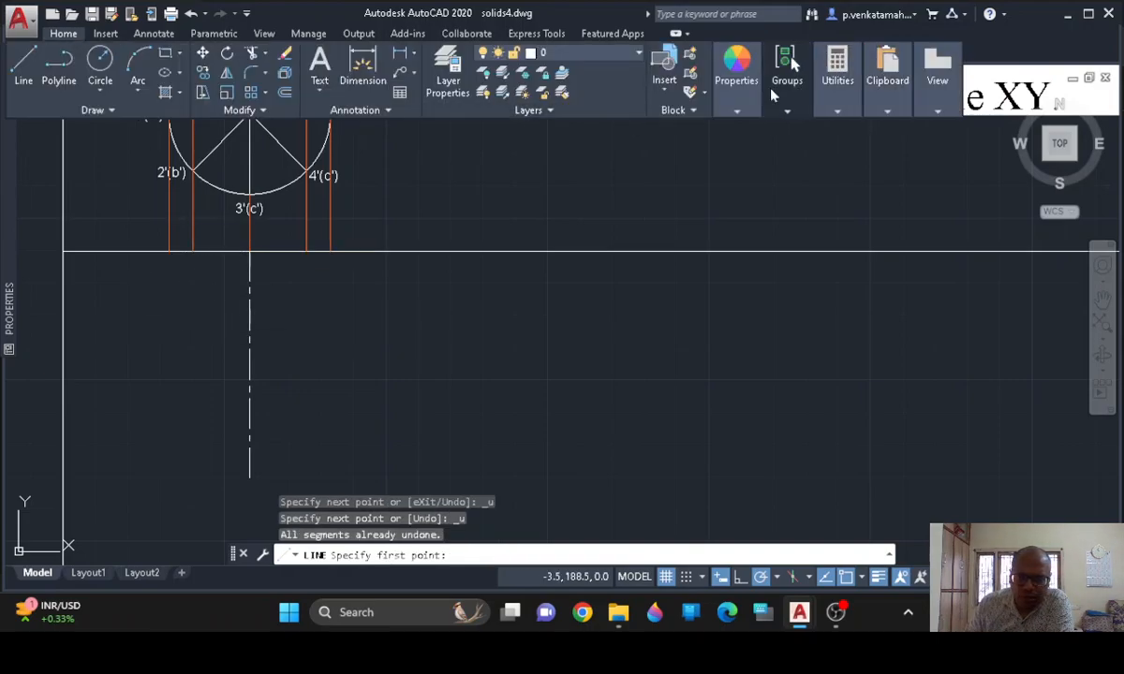
pyautogui.click(736, 75)
pyautogui.click(818, 168)
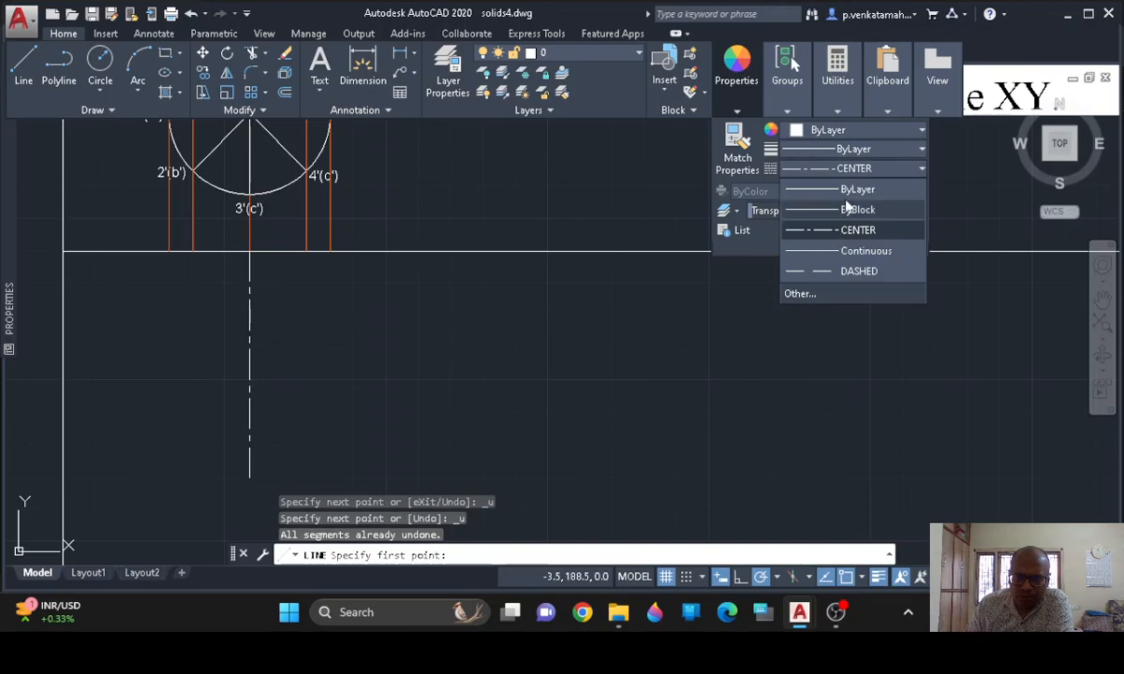
pyautogui.click(855, 189)
# Draw connected line segments along XY between the feet of the five projectors, from 1'(a') to 5'(e')
pyautogui.click(25, 69)
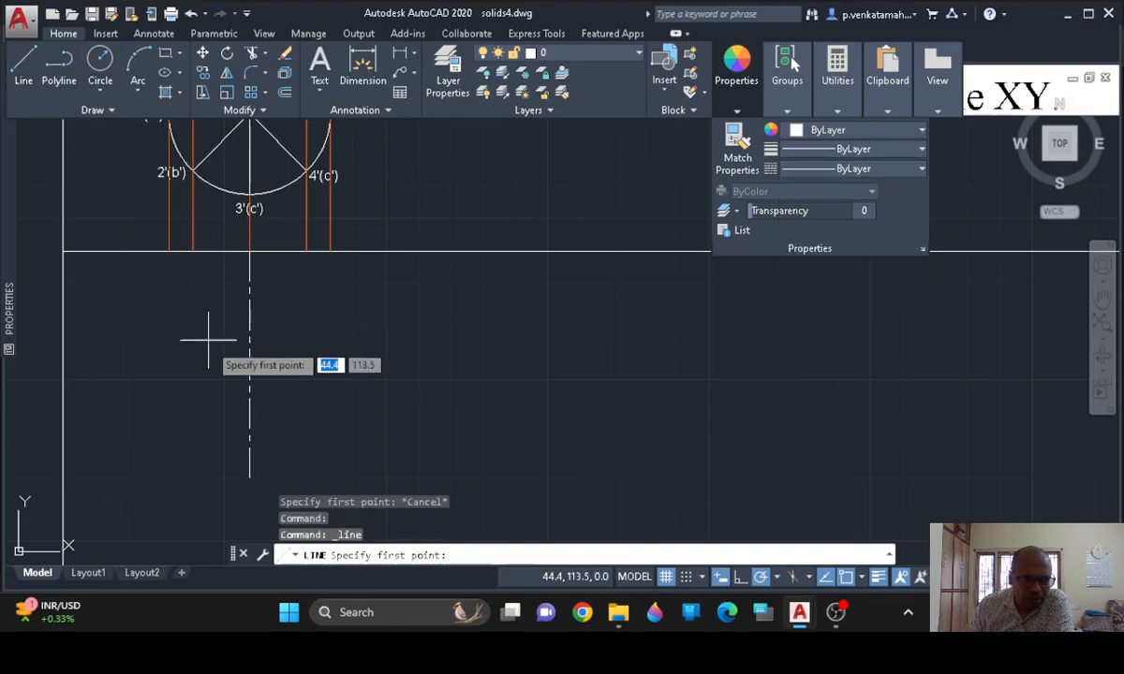
pyautogui.click(168, 251)
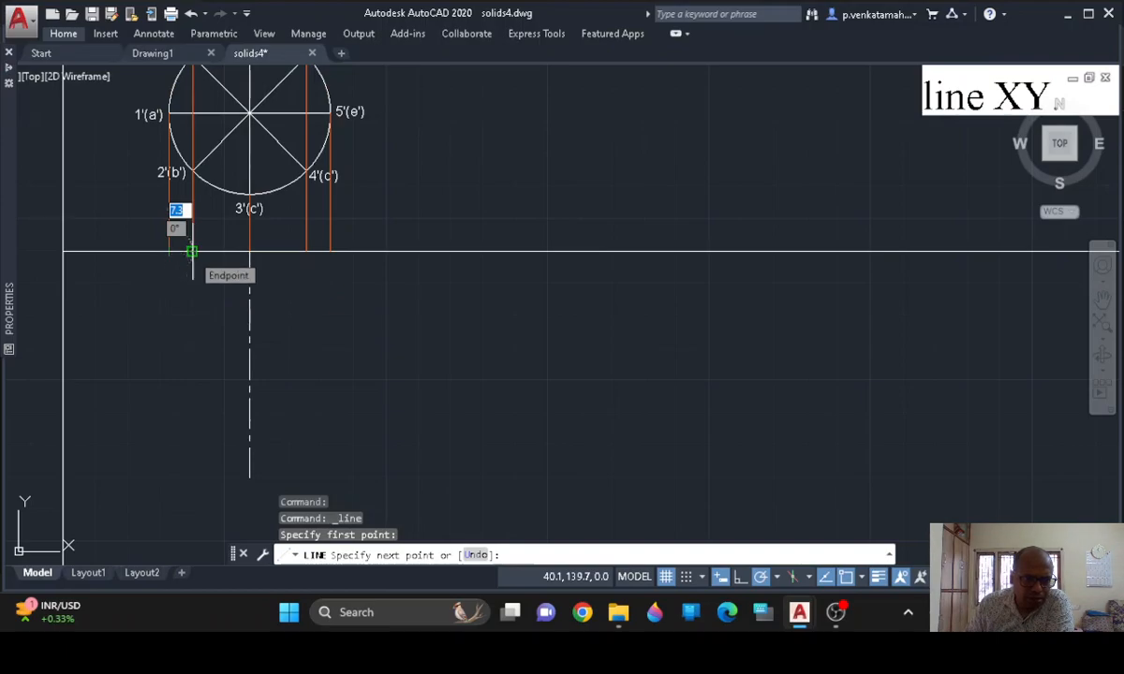
pyautogui.click(191, 251)
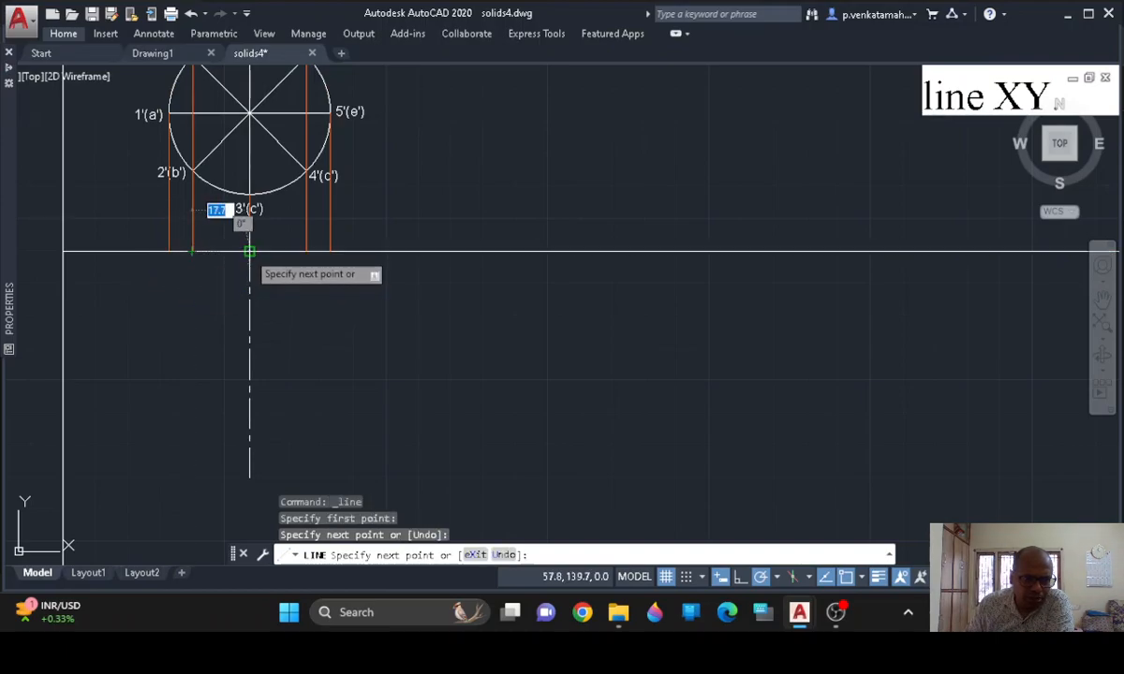
pyautogui.click(249, 251)
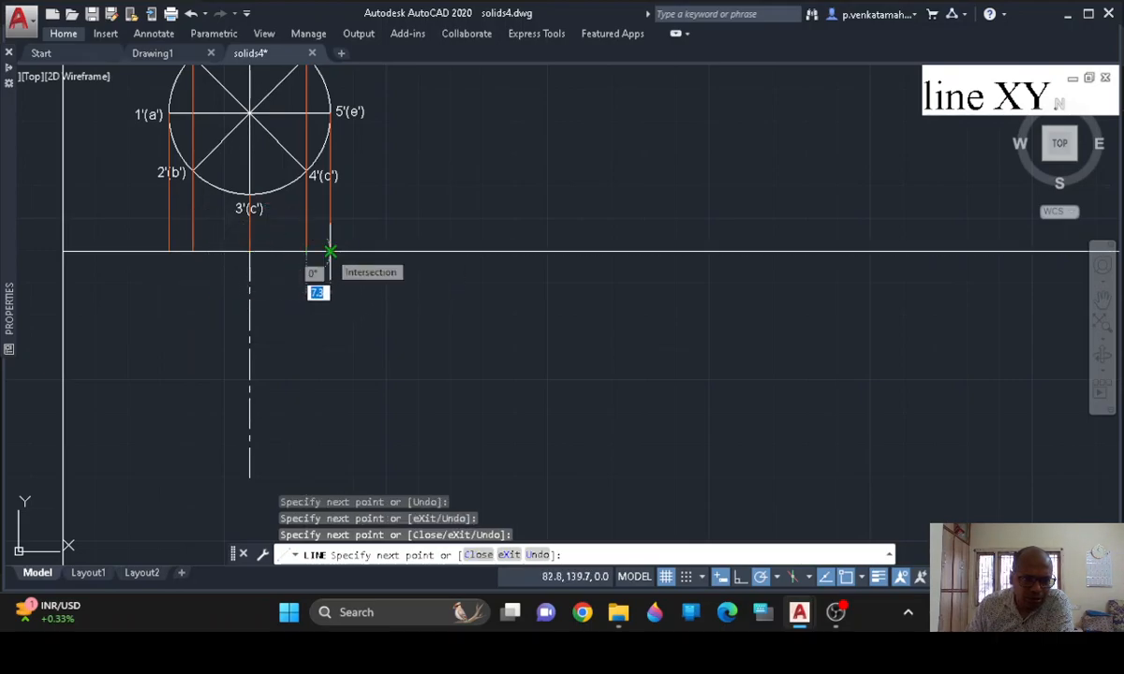
pyautogui.click(330, 251)
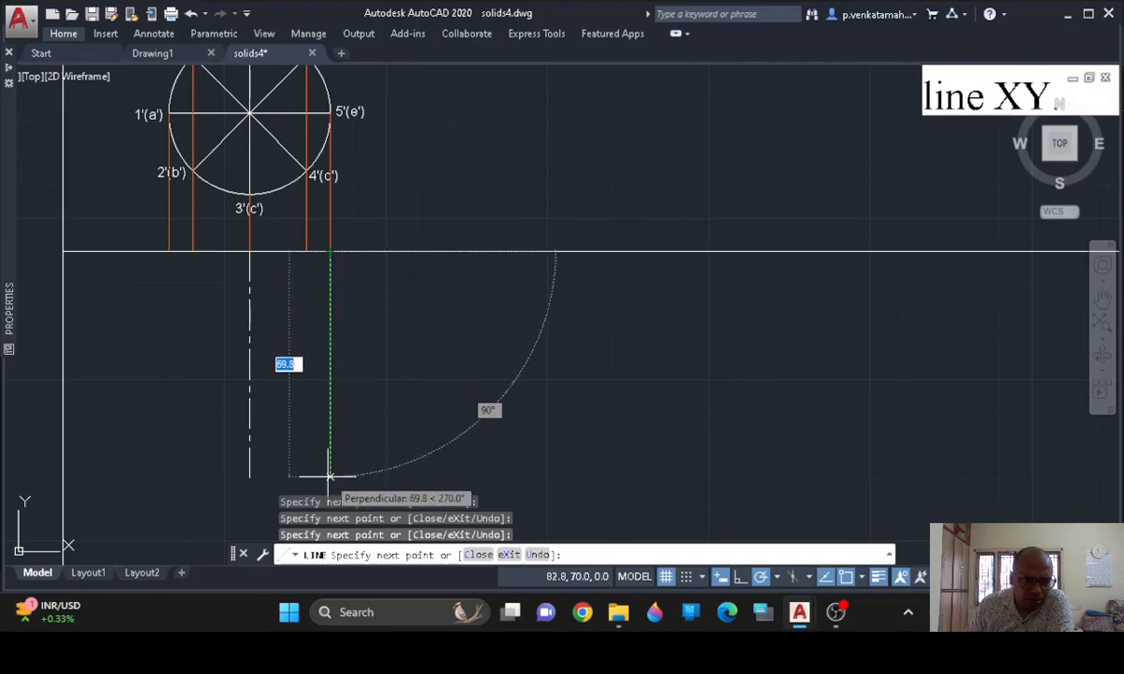
pyautogui.press('Return')
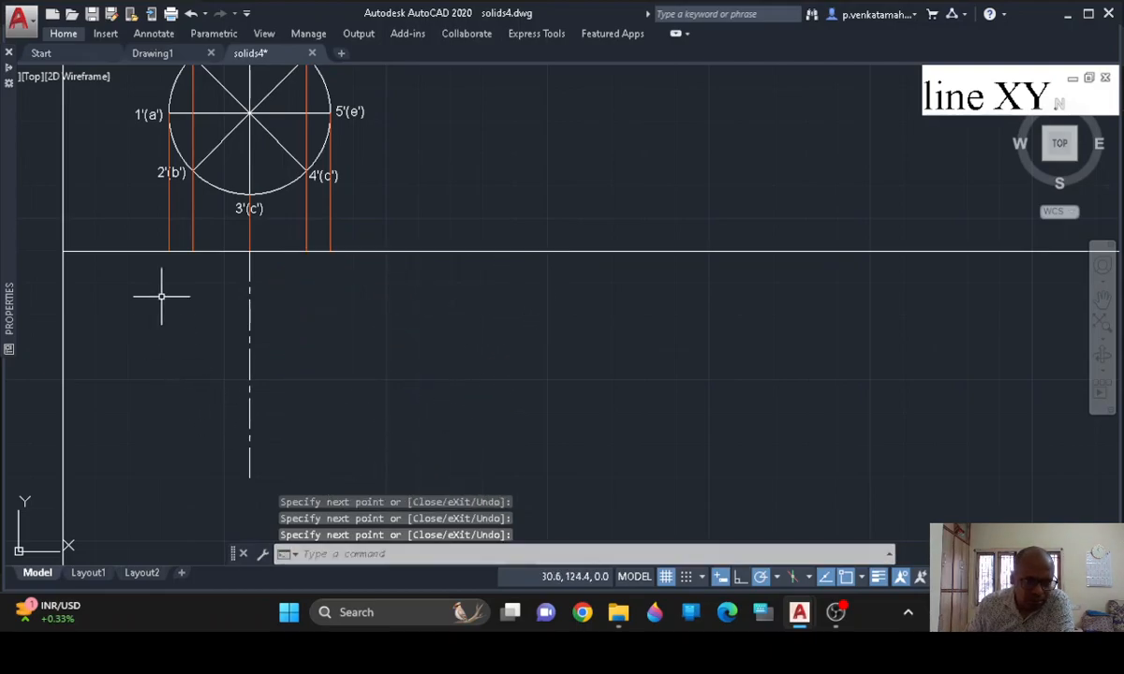
# Copy the four base segments on XY from the axis's upper end to its lower end
pyautogui.moveTo(151, 231)
pyautogui.mouseDown()
pyautogui.moveTo(259, 239)
pyautogui.moveTo(352, 281)
pyautogui.moveTo(120, 299)
pyautogui.moveTo(262, 359)
pyautogui.mouseUp()
pyautogui.write('co')
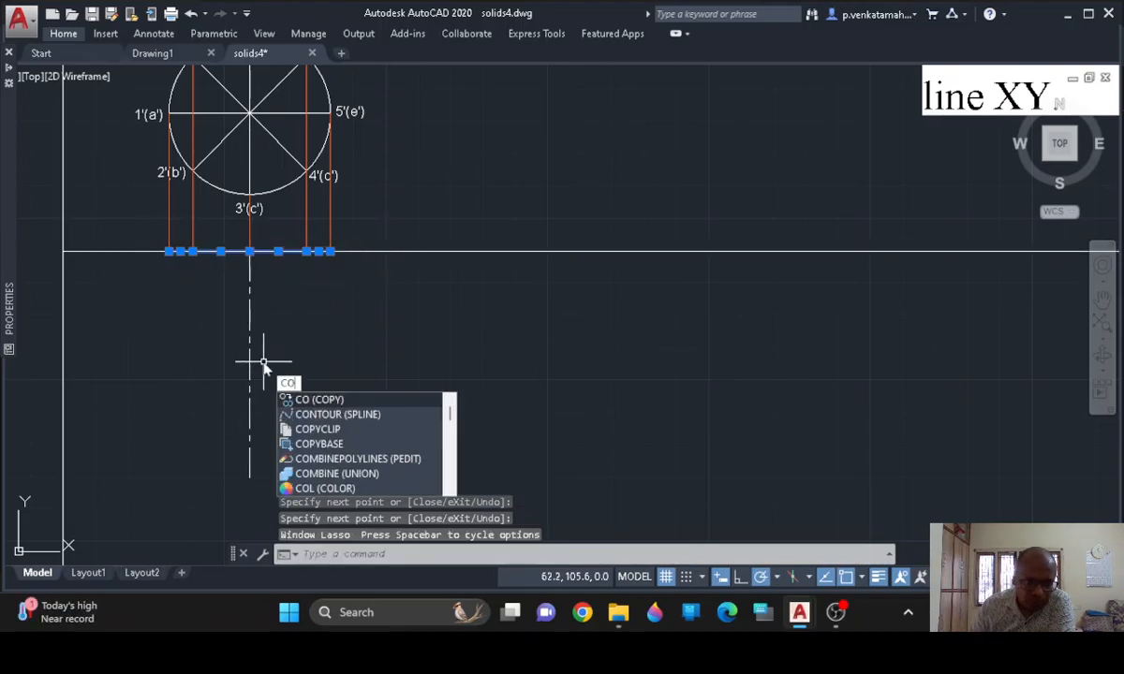
pyautogui.press('Return')
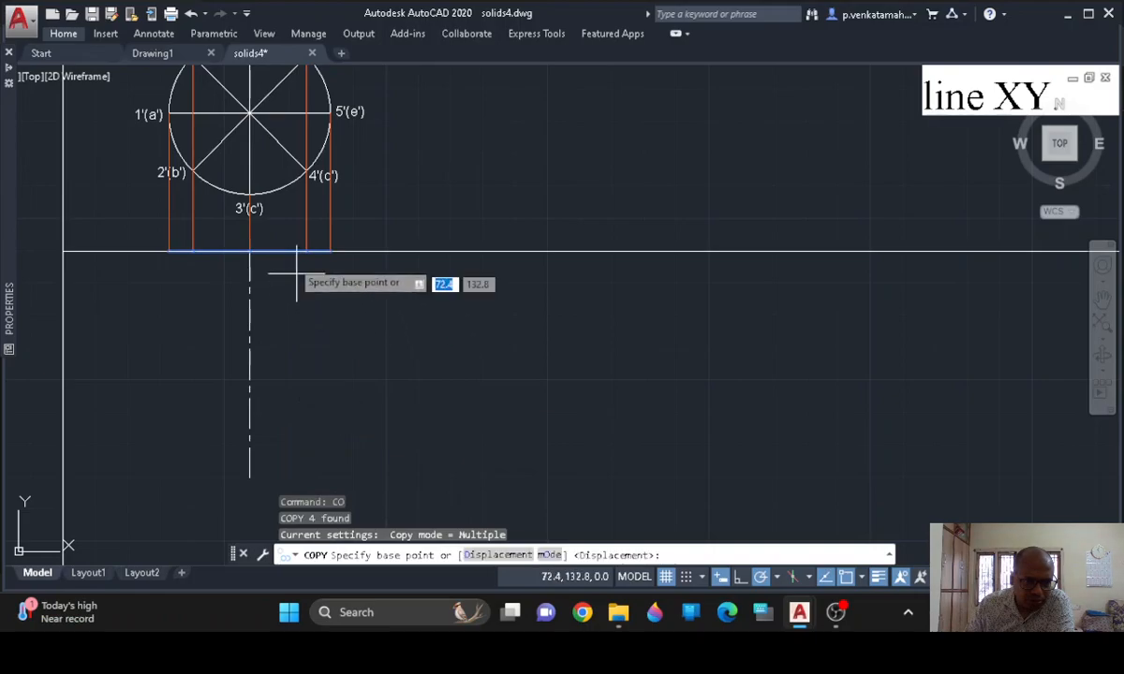
pyautogui.click(249, 251)
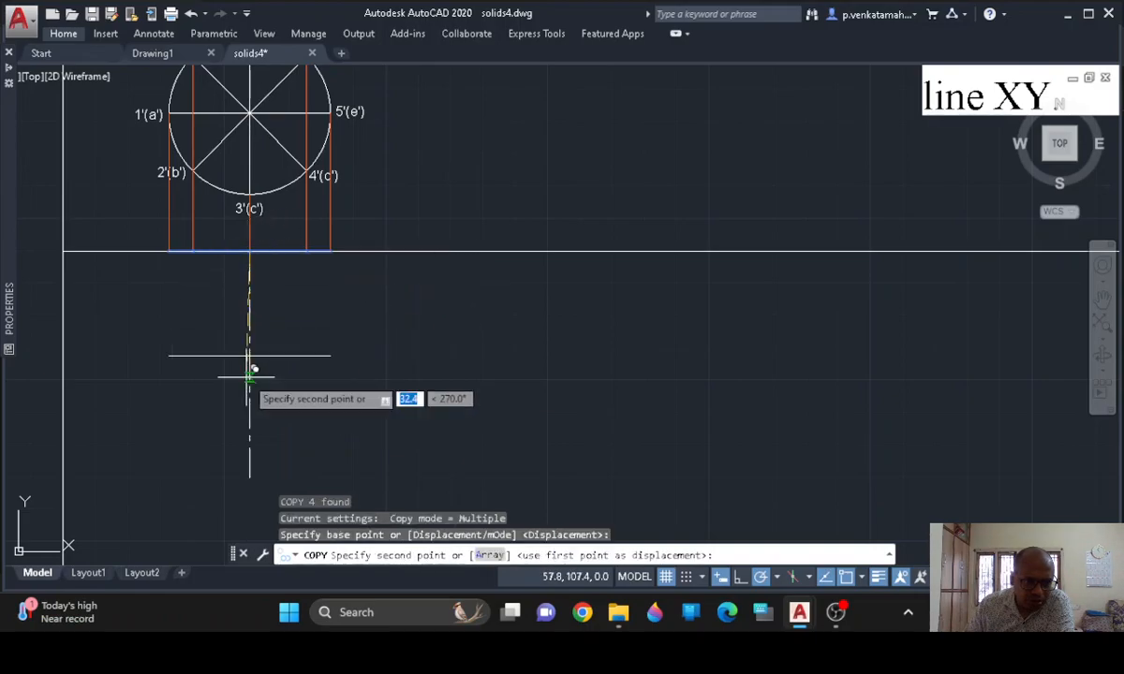
pyautogui.click(249, 476)
pyautogui.press('Escape')
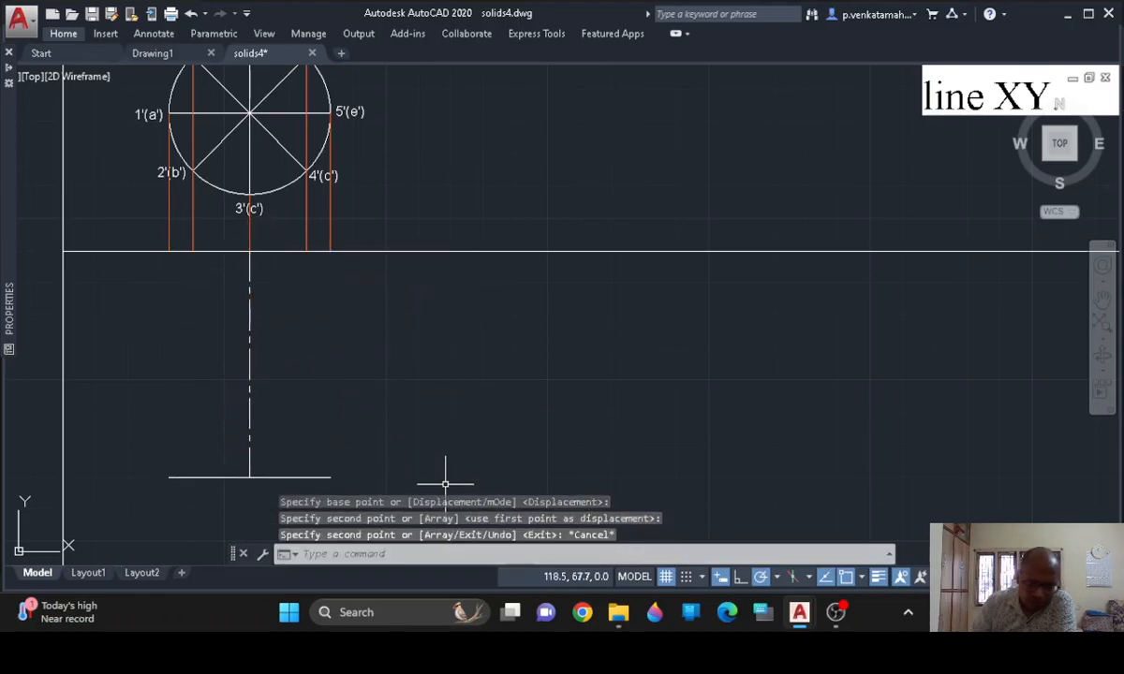
pyautogui.press('Return')
pyautogui.press('Escape')
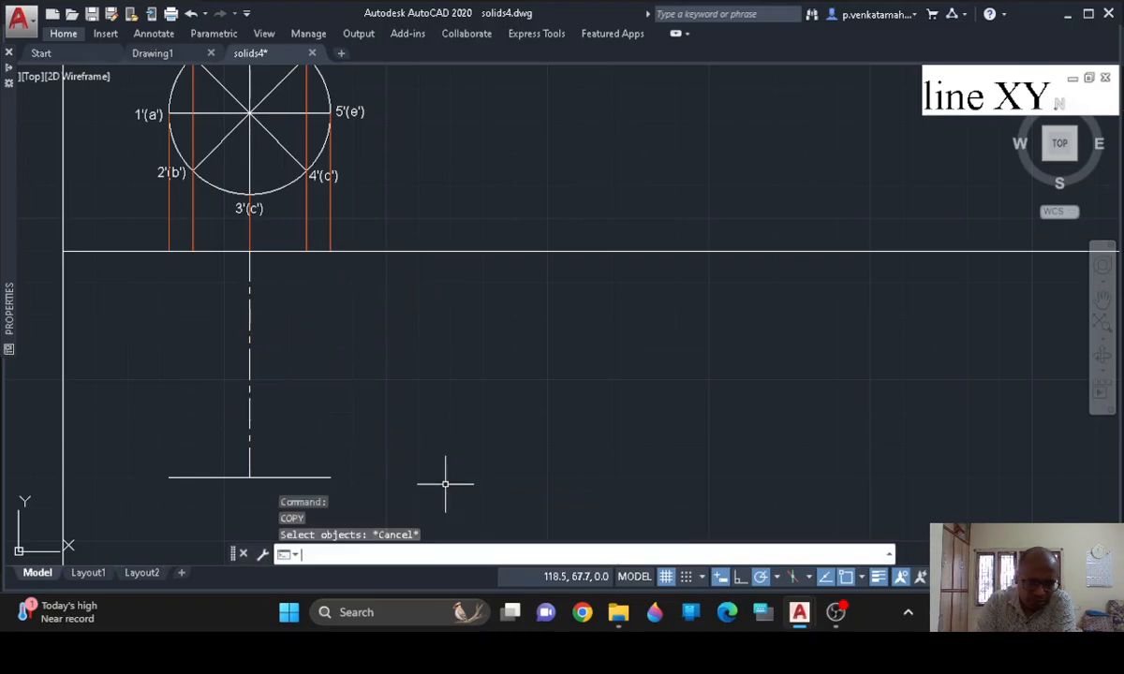
# Draw the vertical generator from the foot of the 1'(a') projector on XY to the lower base line's left end
pyautogui.write('l')
pyautogui.press('Return')
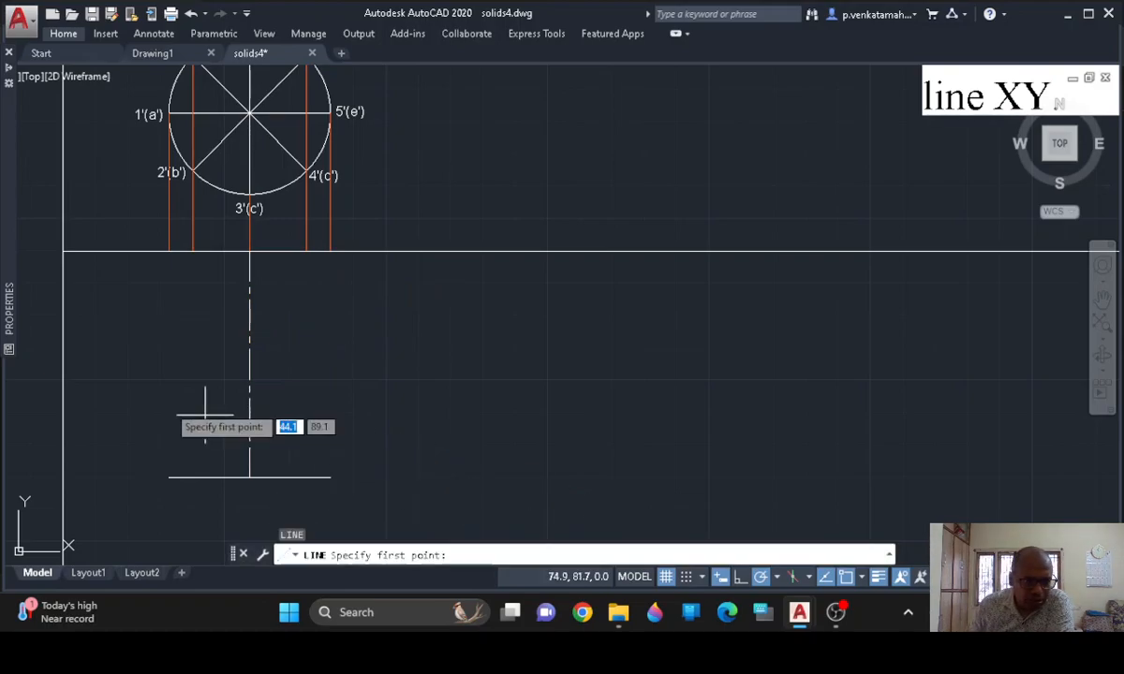
pyautogui.click(168, 251)
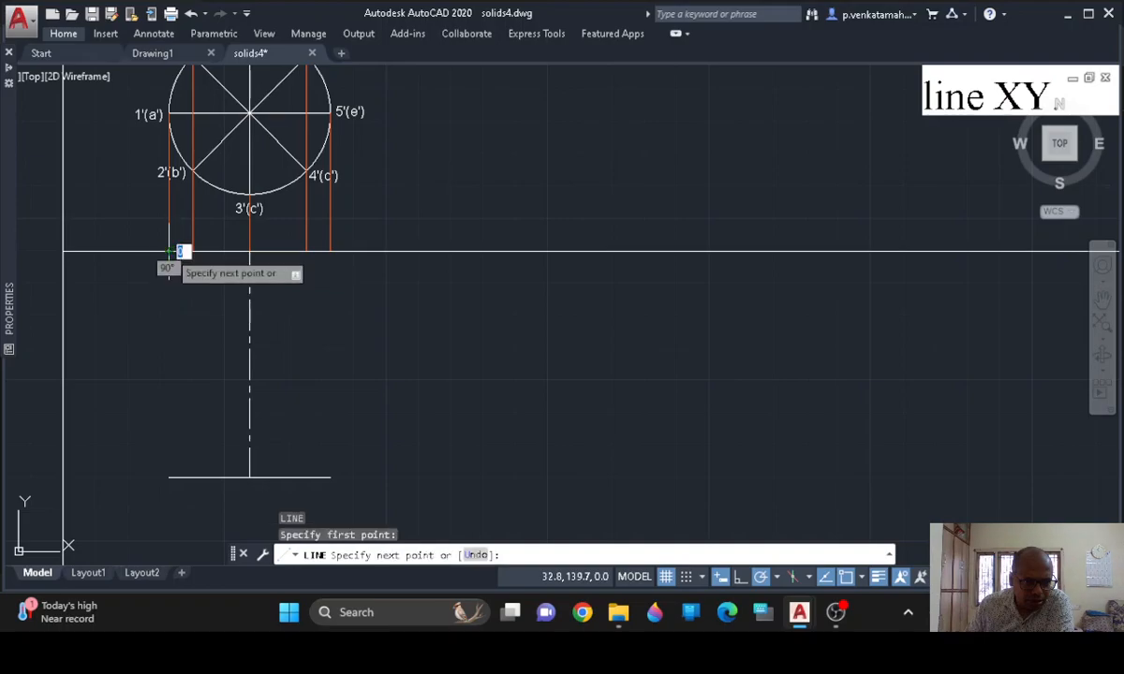
pyautogui.click(169, 478)
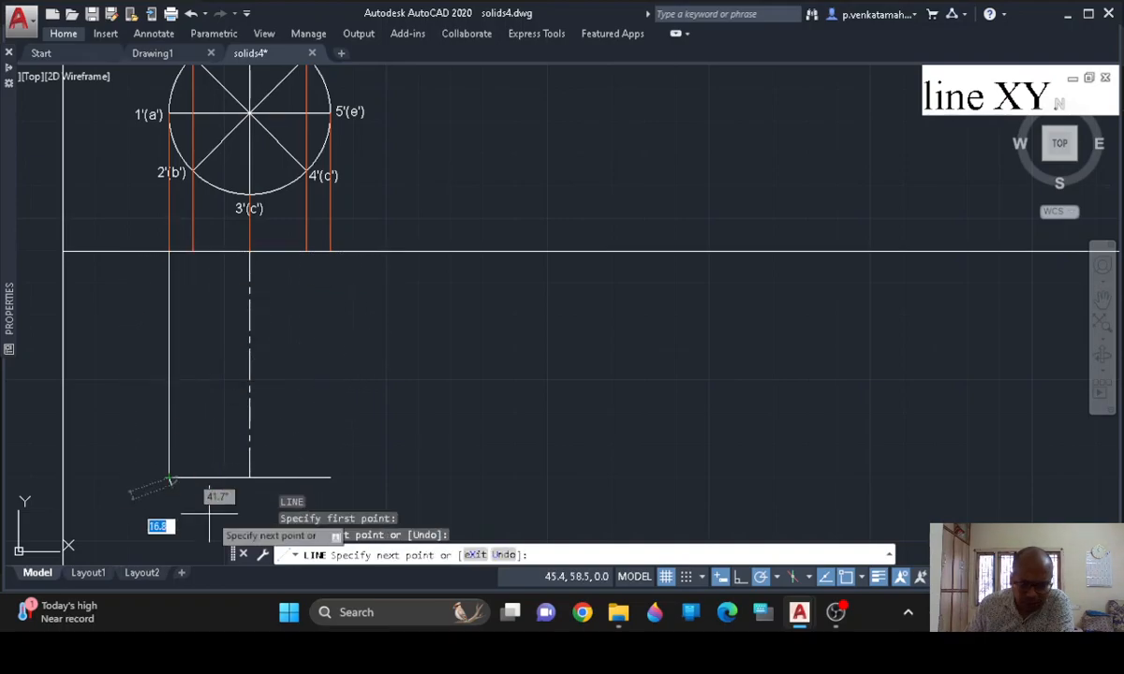
pyautogui.press('Return')
# Draw the vertical generator from the foot of the 2'(b') projector on XY down to the lower base line
pyautogui.press('Return')
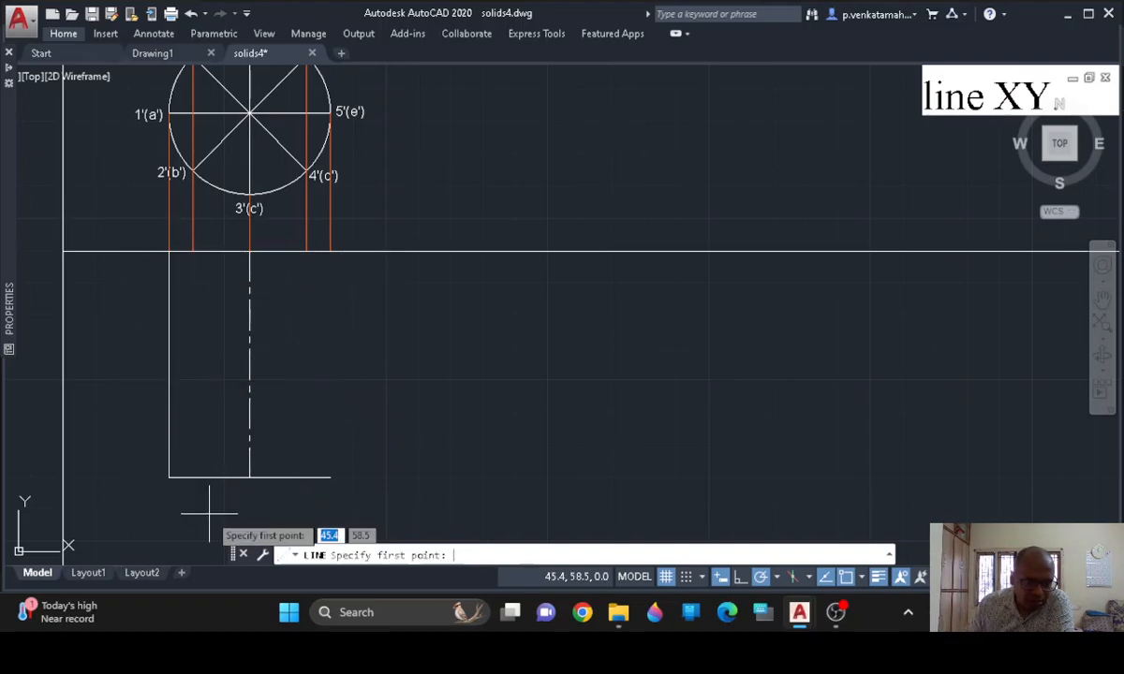
pyautogui.click(192, 251)
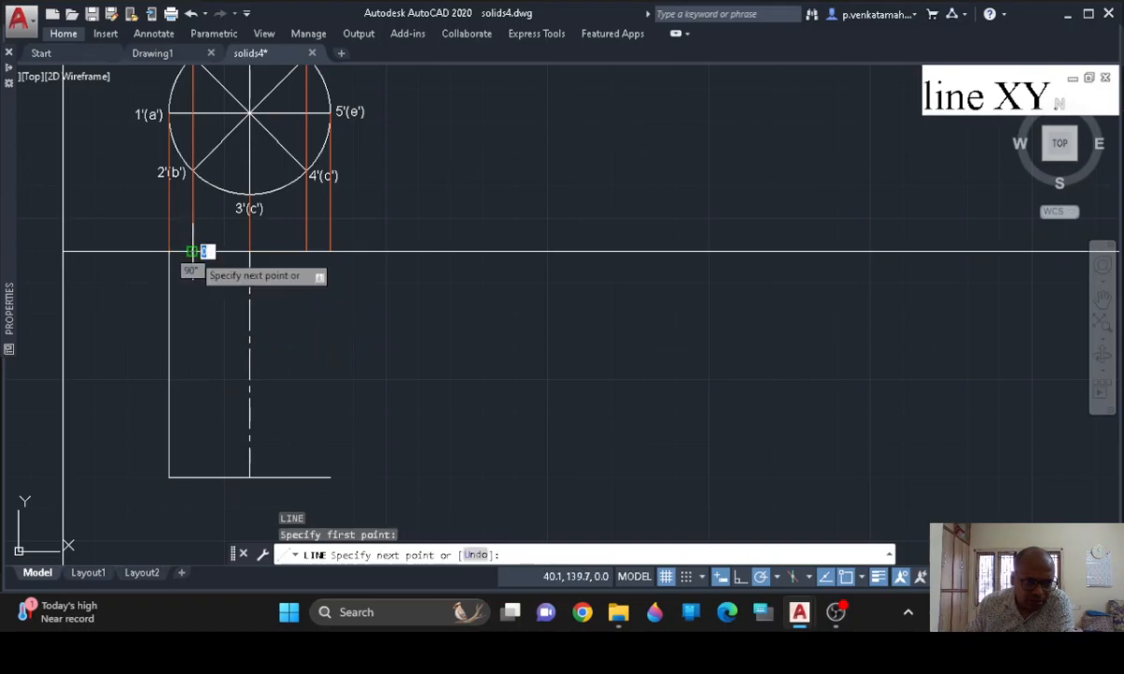
pyautogui.click(192, 477)
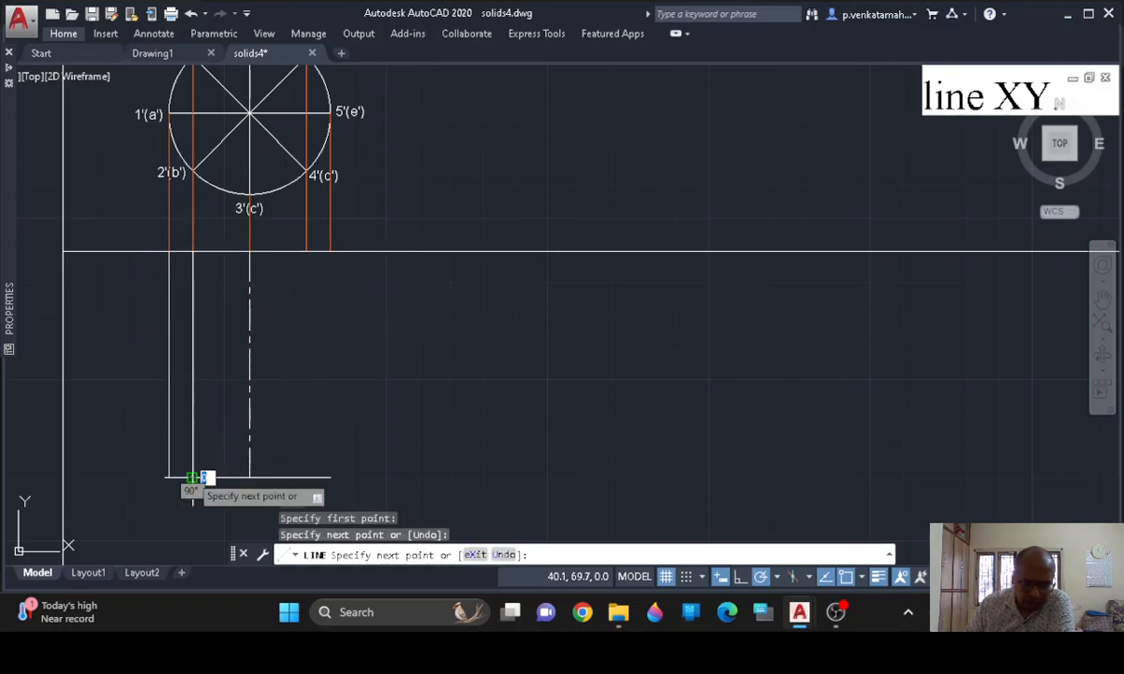
pyautogui.press('Return')
# Draw the vertical generators from the feet of the 4'(d') and 5'(e') projectors on XY down to the lower base line
pyautogui.press('Return')
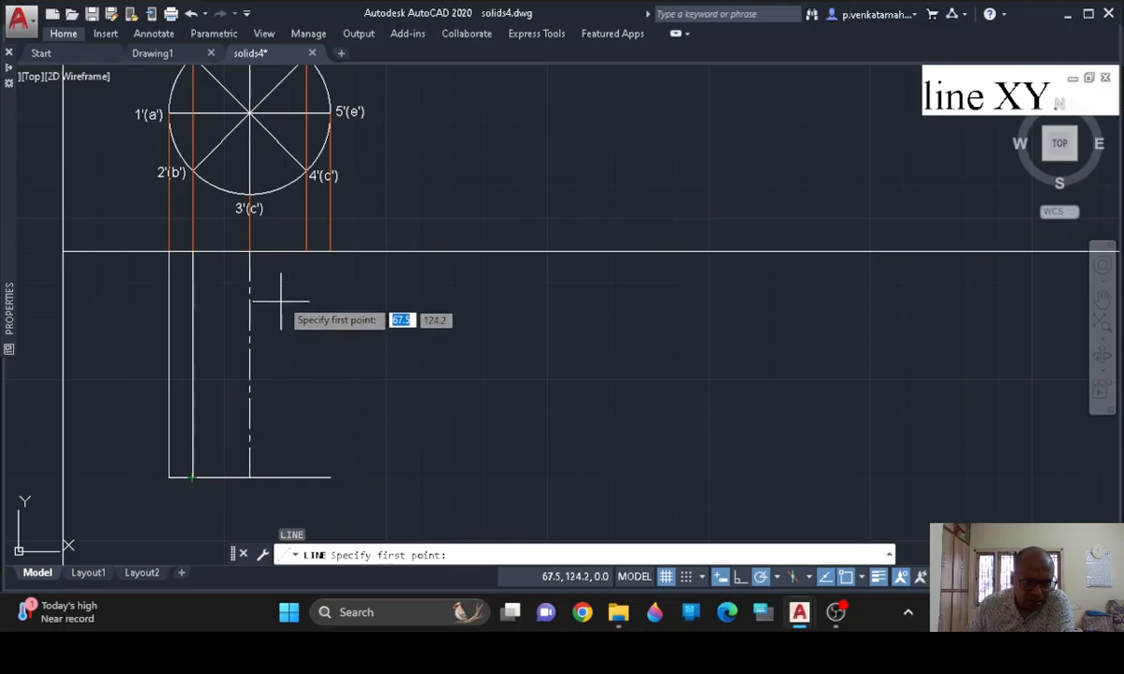
pyautogui.click(306, 251)
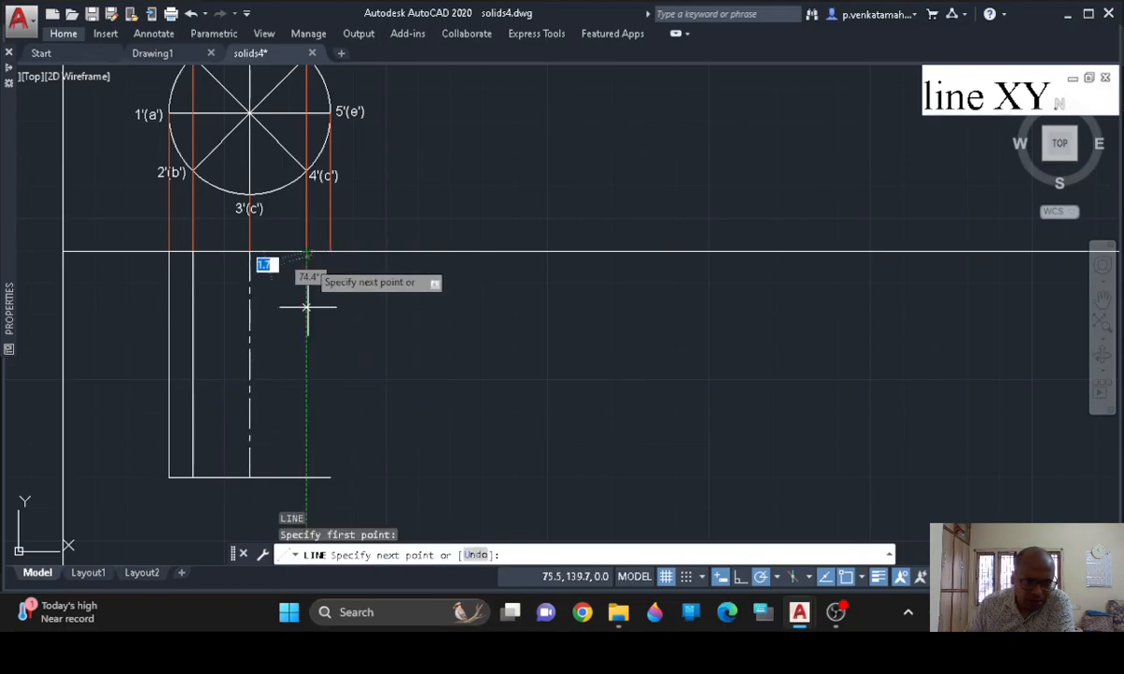
pyautogui.click(306, 478)
pyautogui.press('Return')
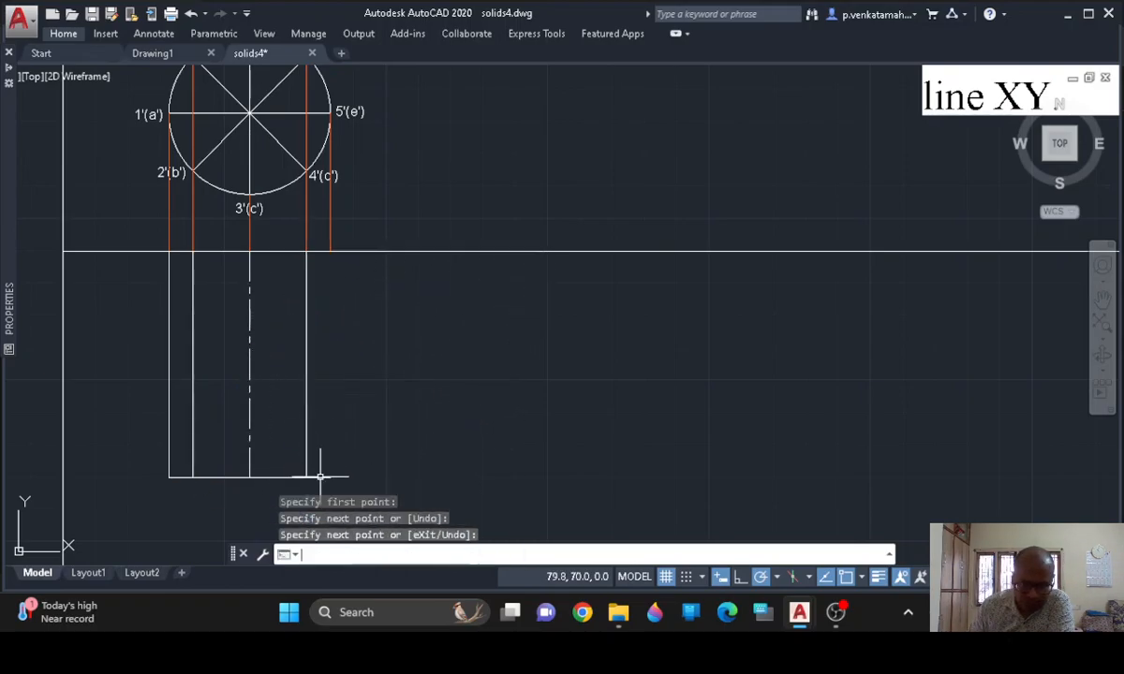
pyautogui.press('Return')
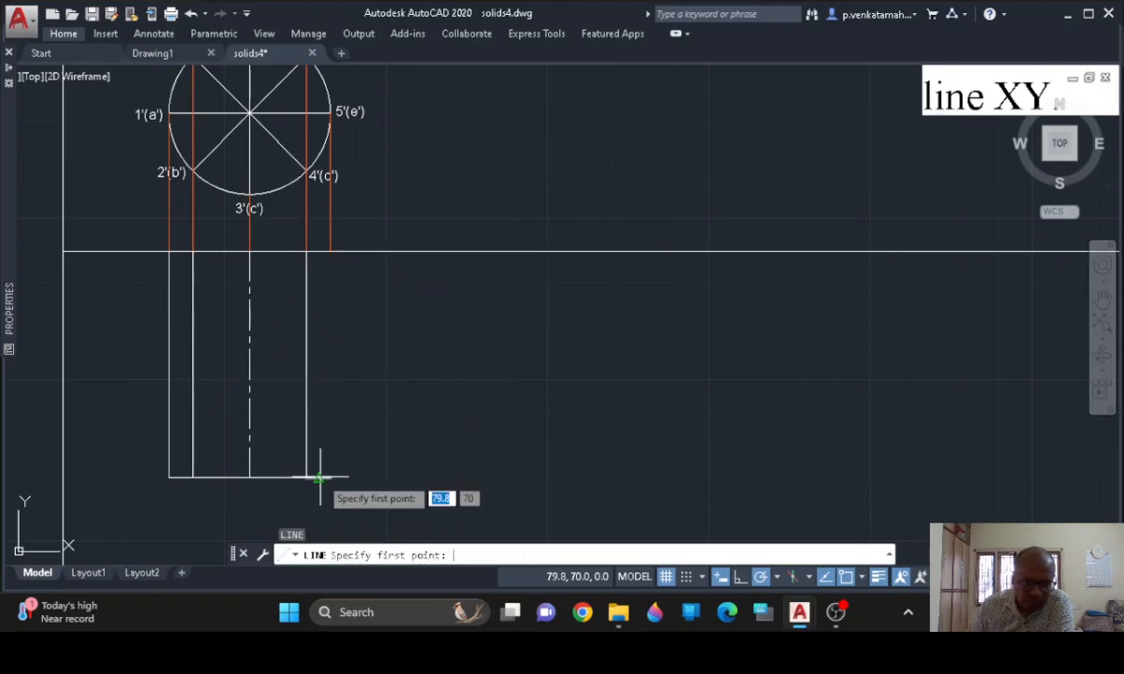
pyautogui.click(330, 251)
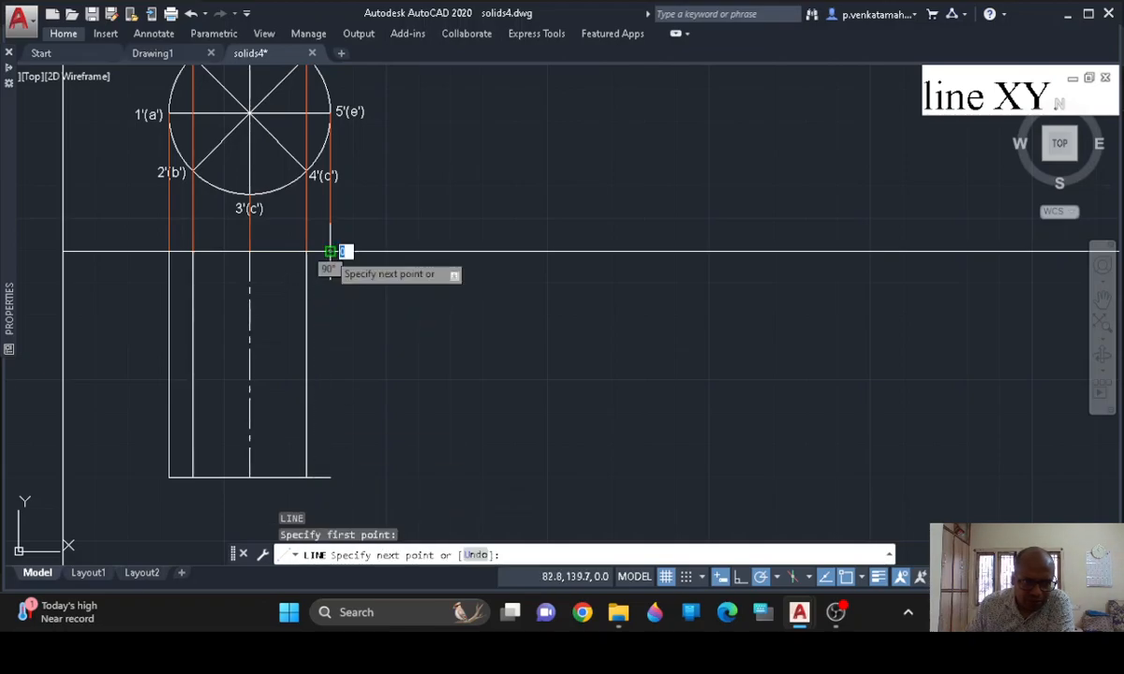
pyautogui.click(330, 478)
pyautogui.press('Return')
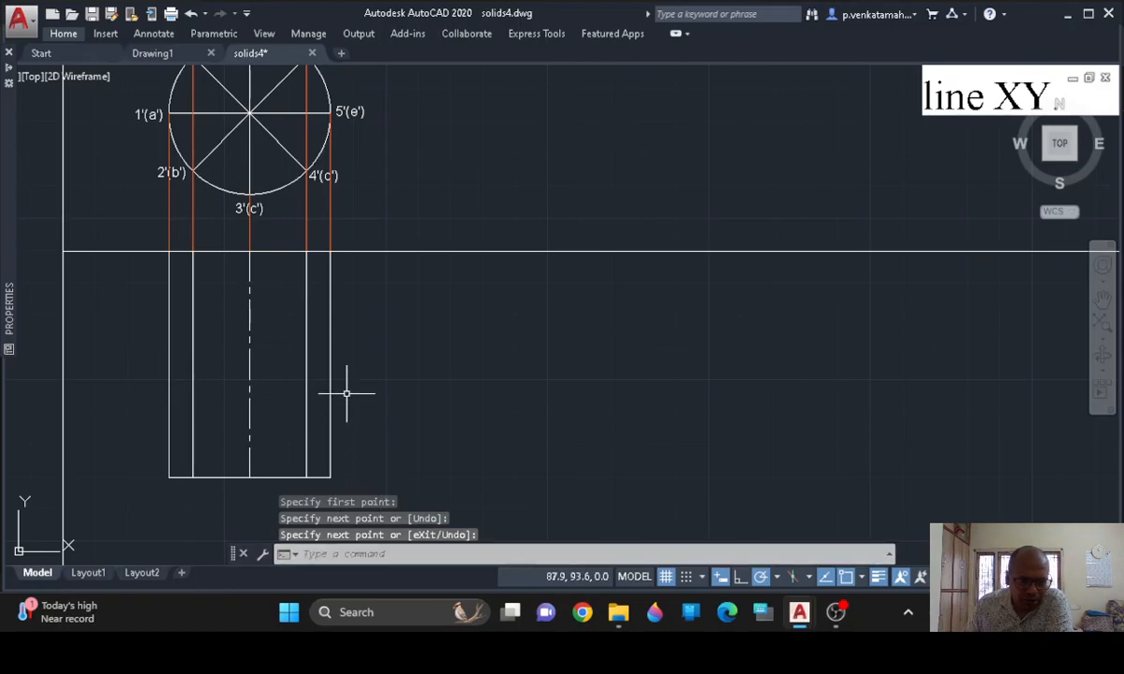
# Add the single-line text label a, height 3 and rotation 0, at the upper end of the leftmost generator on XY
pyautogui.moveTo(421, 348); pyautogui.dragTo(502, 309, button='middle')
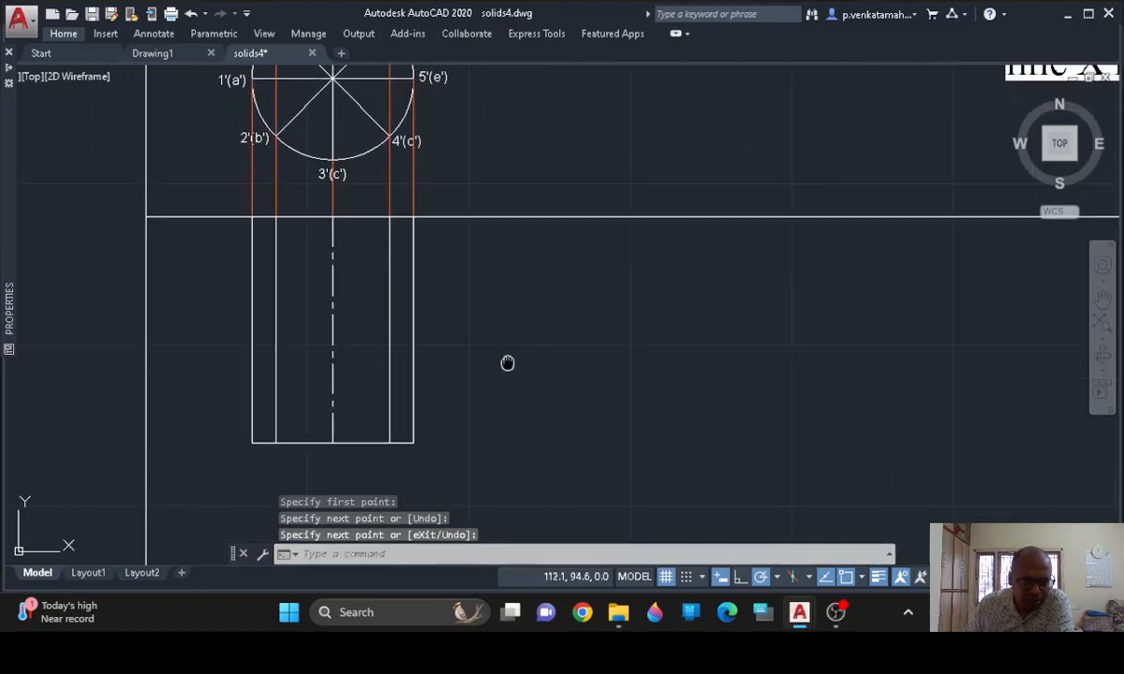
pyautogui.moveTo(507, 363); pyautogui.dragTo(504, 334, button='middle')
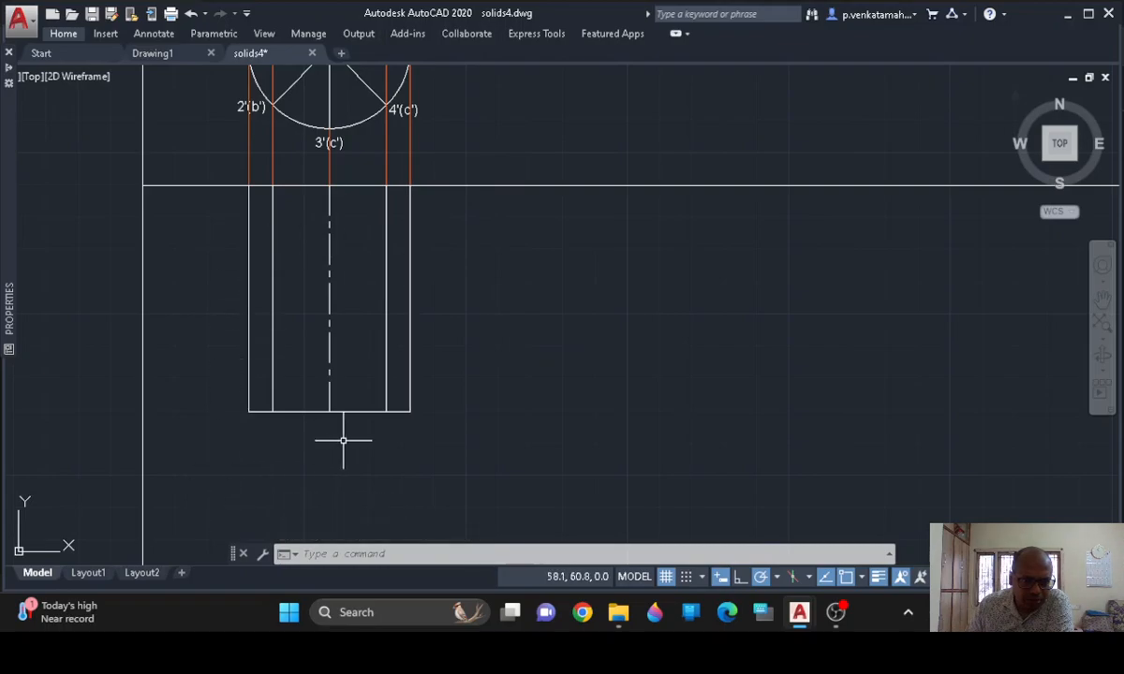
pyautogui.scroll(2, 225, 325)
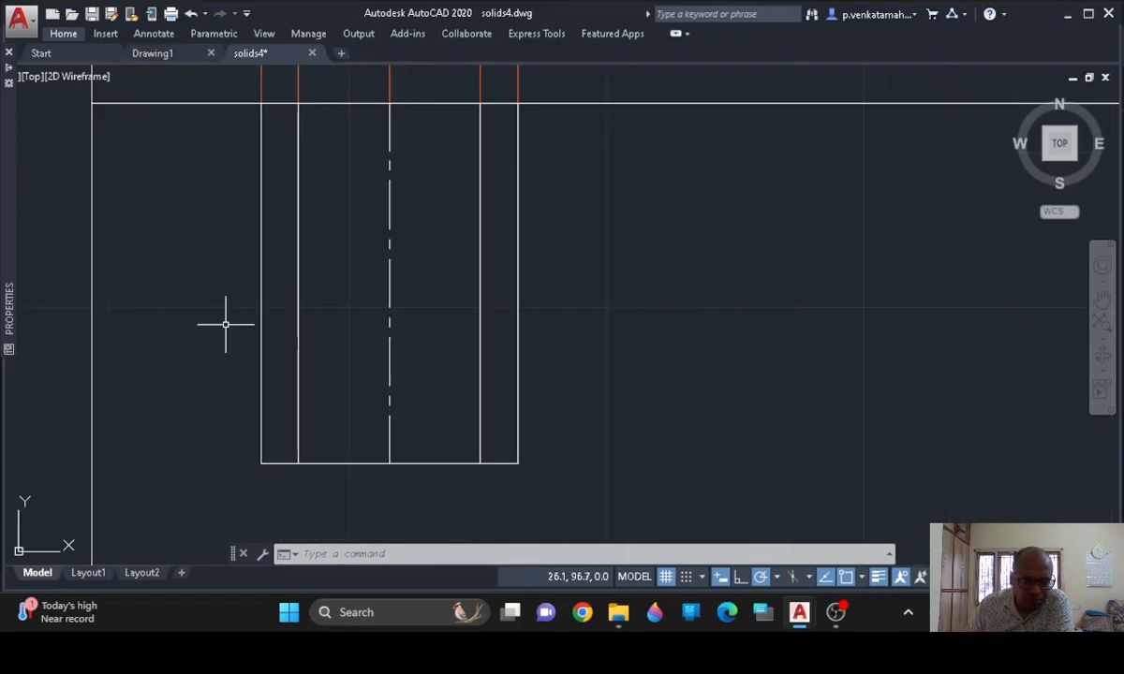
pyautogui.write('T')
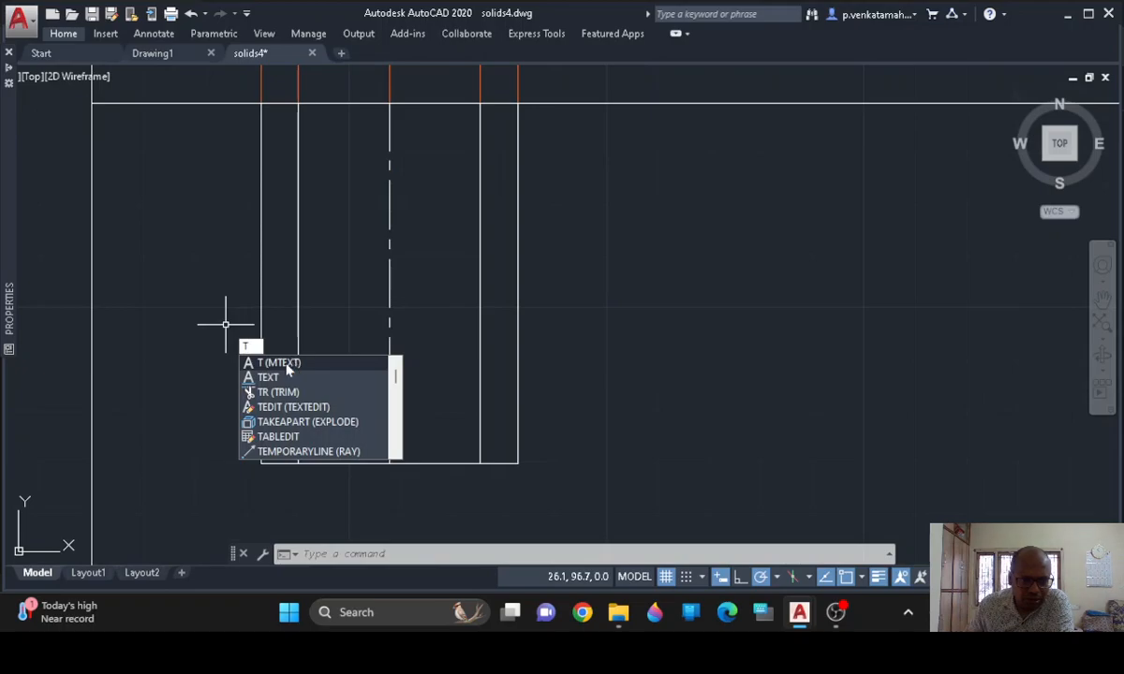
pyautogui.click(272, 377)
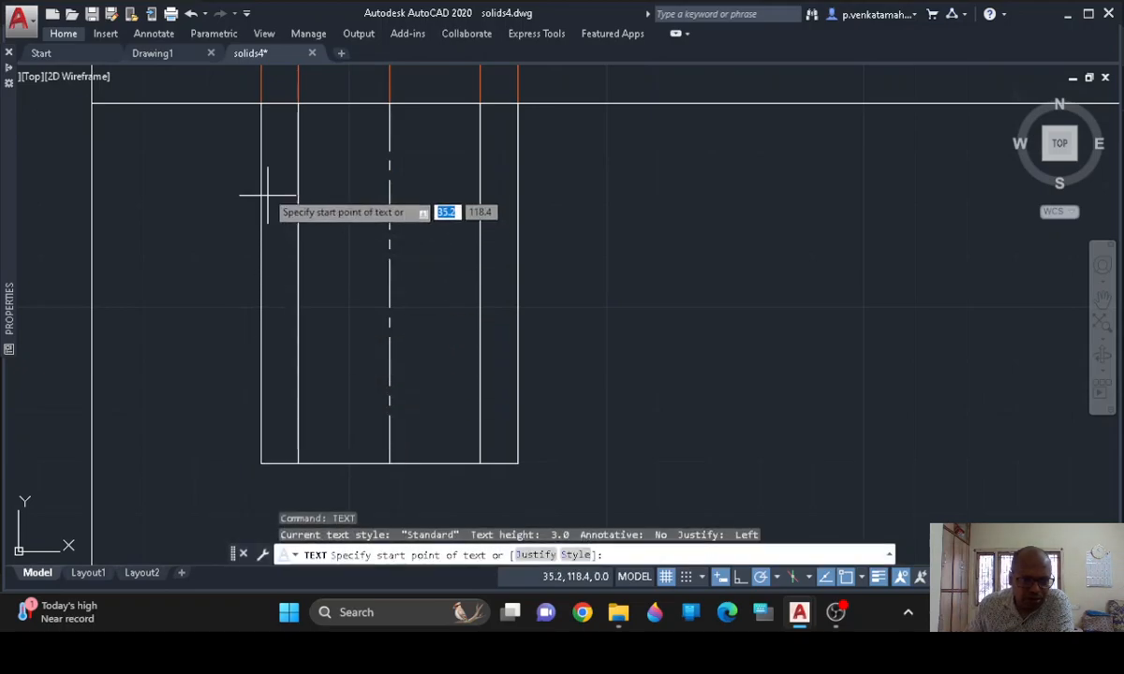
pyautogui.click(245, 111)
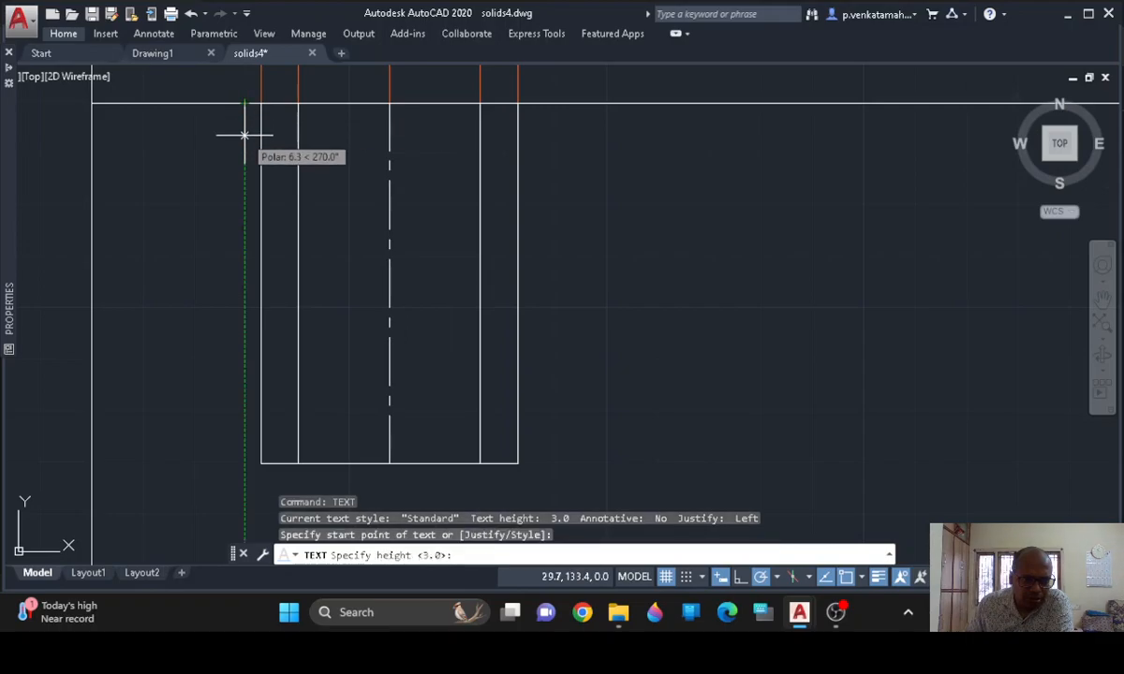
pyautogui.write('3')
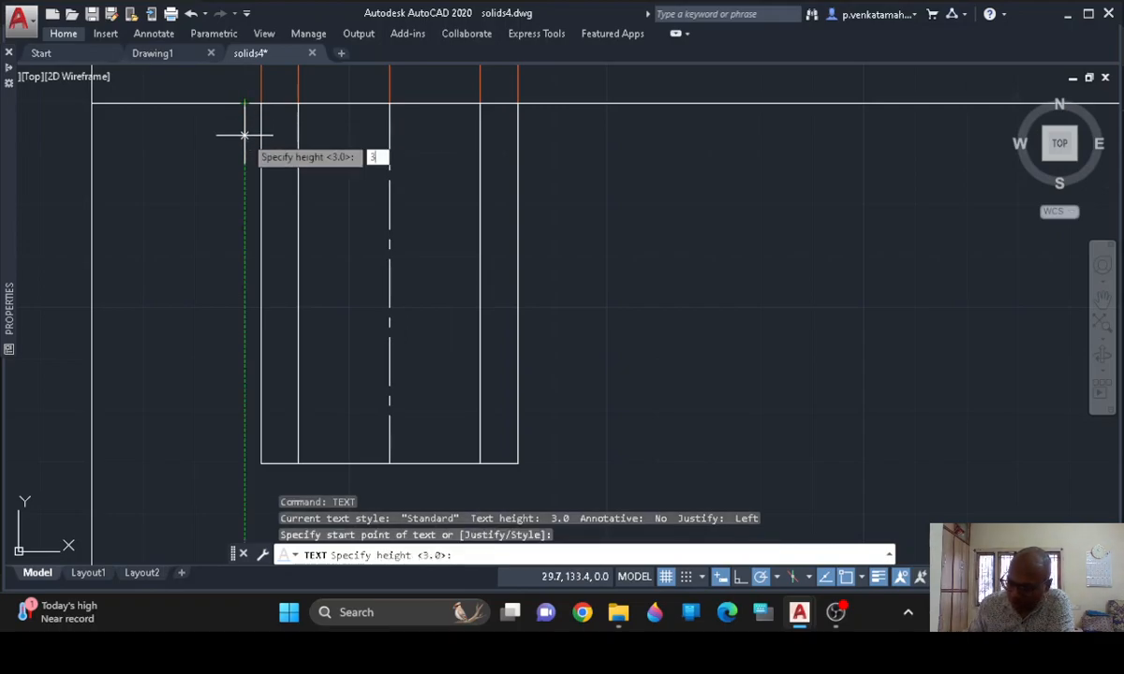
pyautogui.press('Return')
pyautogui.write('0')
pyautogui.press('Return')
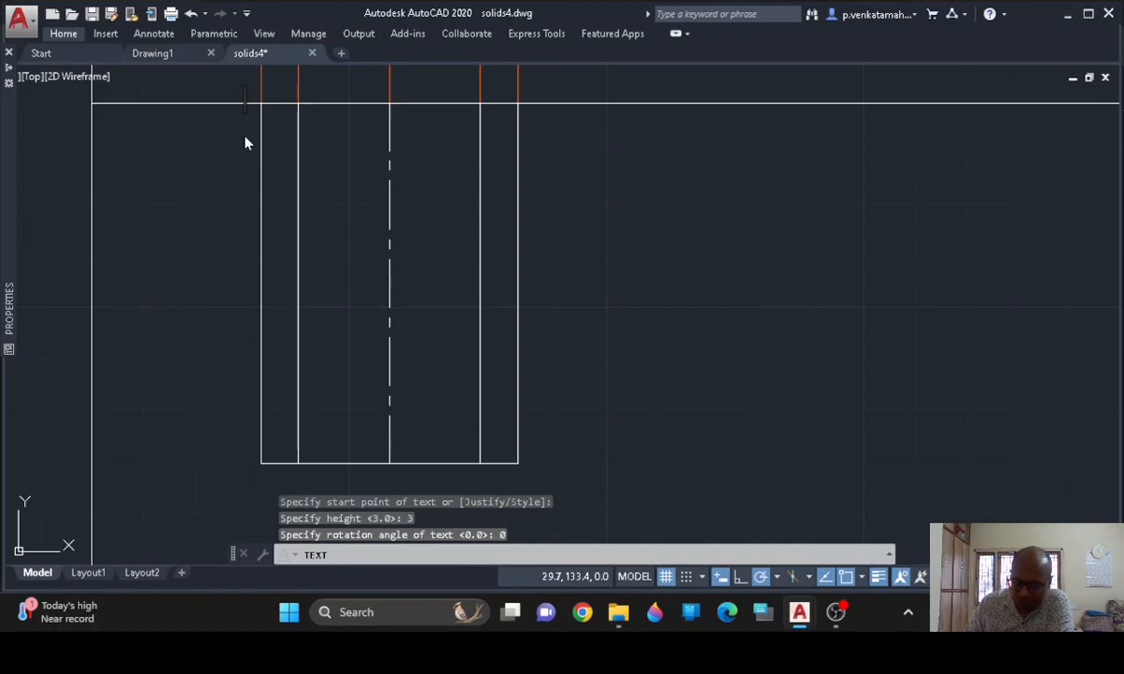
pyautogui.write('a')
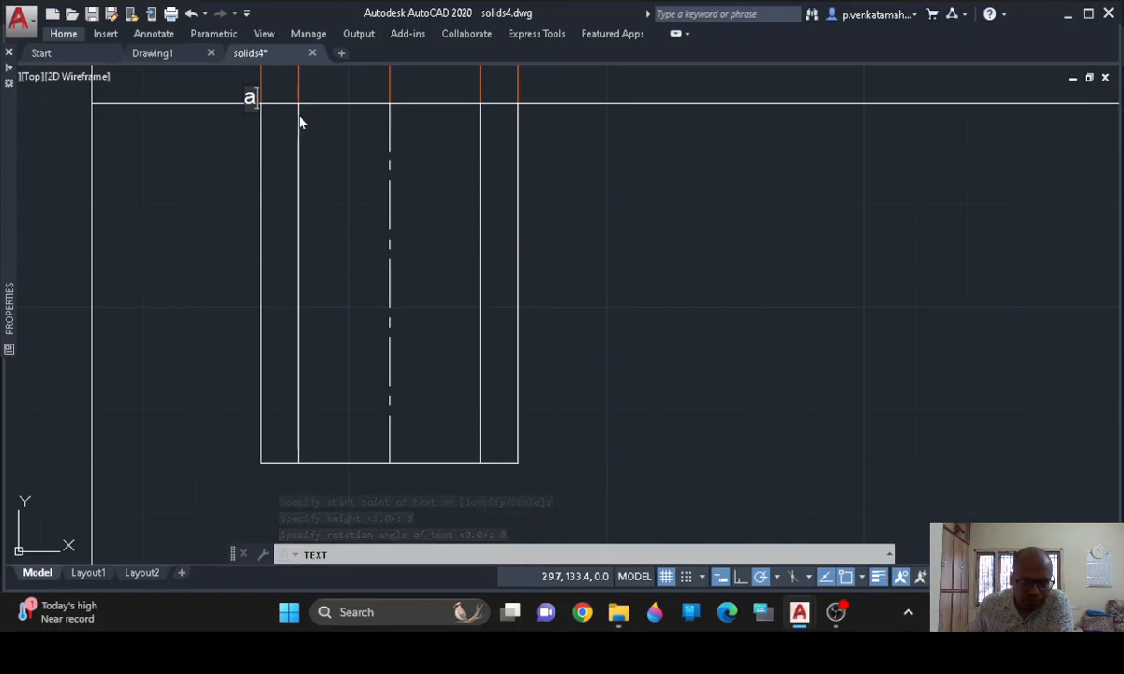
# Label the upper end of the generator below 2'(b') as h(b), just under XY
pyautogui.click(288, 125)
pyautogui.write('b(')
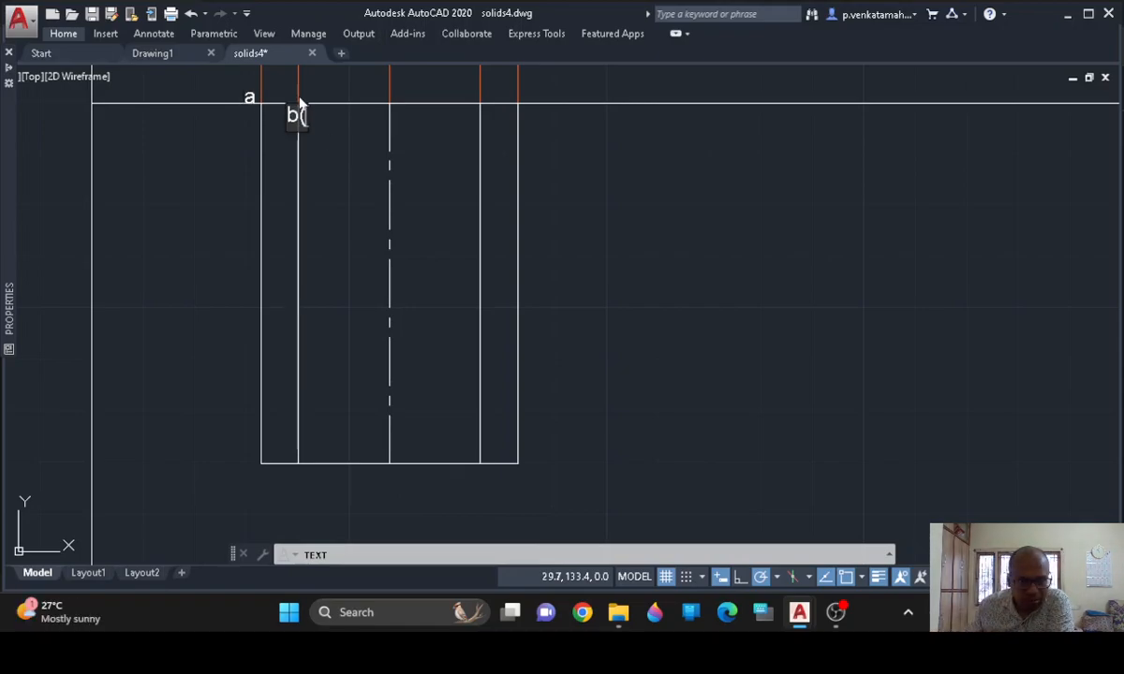
pyautogui.moveTo(355, 241); pyautogui.dragTo(355, 498, button='middle')
pyautogui.moveTo(295, 150); pyautogui.dragTo(293, 244, button='middle')
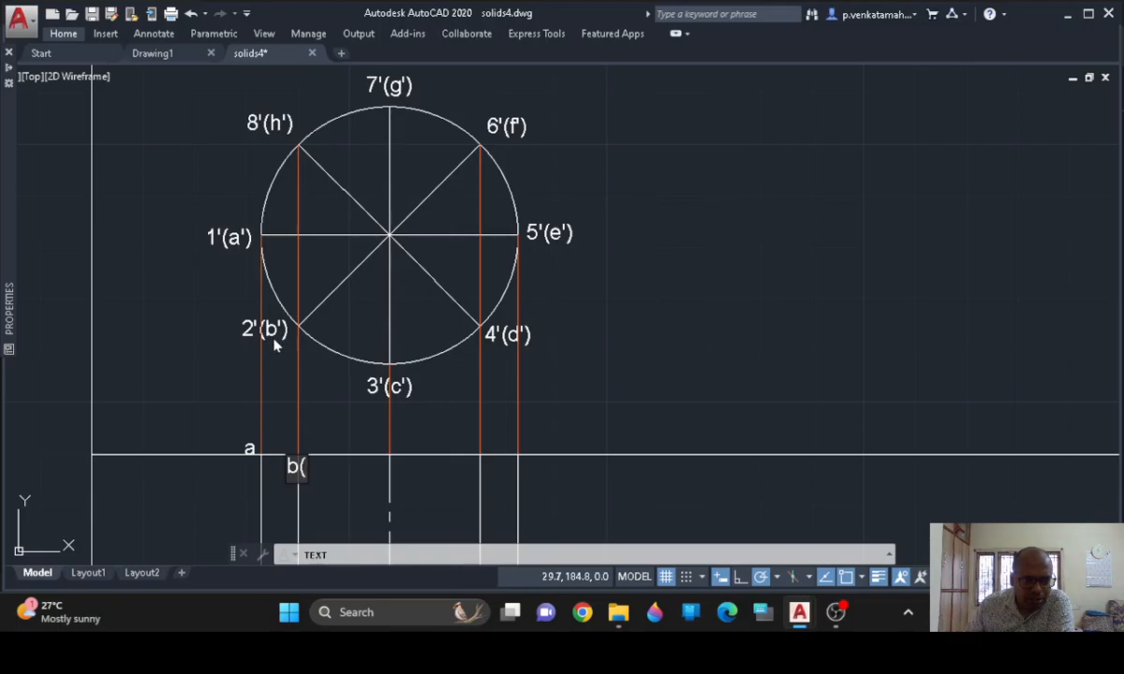
pyautogui.moveTo(370, 403); pyautogui.dragTo(376, 171, button='middle')
pyautogui.moveTo(354, 304); pyautogui.dragTo(346, 208, button='middle')
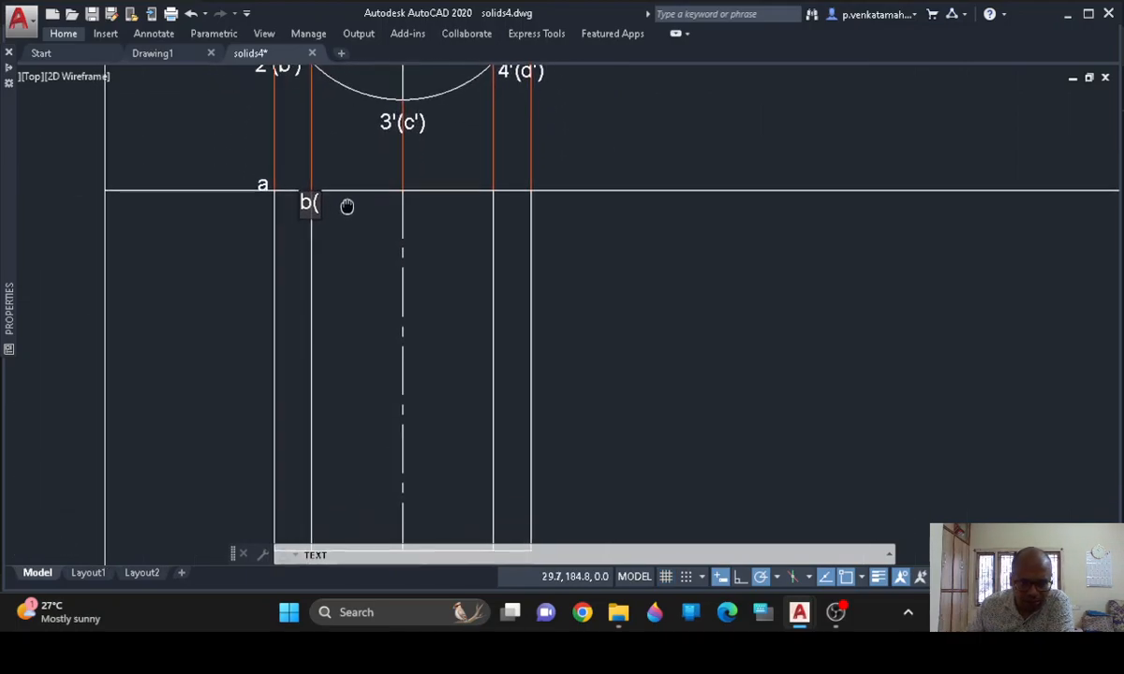
pyautogui.press('BackSpace')
pyautogui.press('BackSpace')
pyautogui.write('h(b')
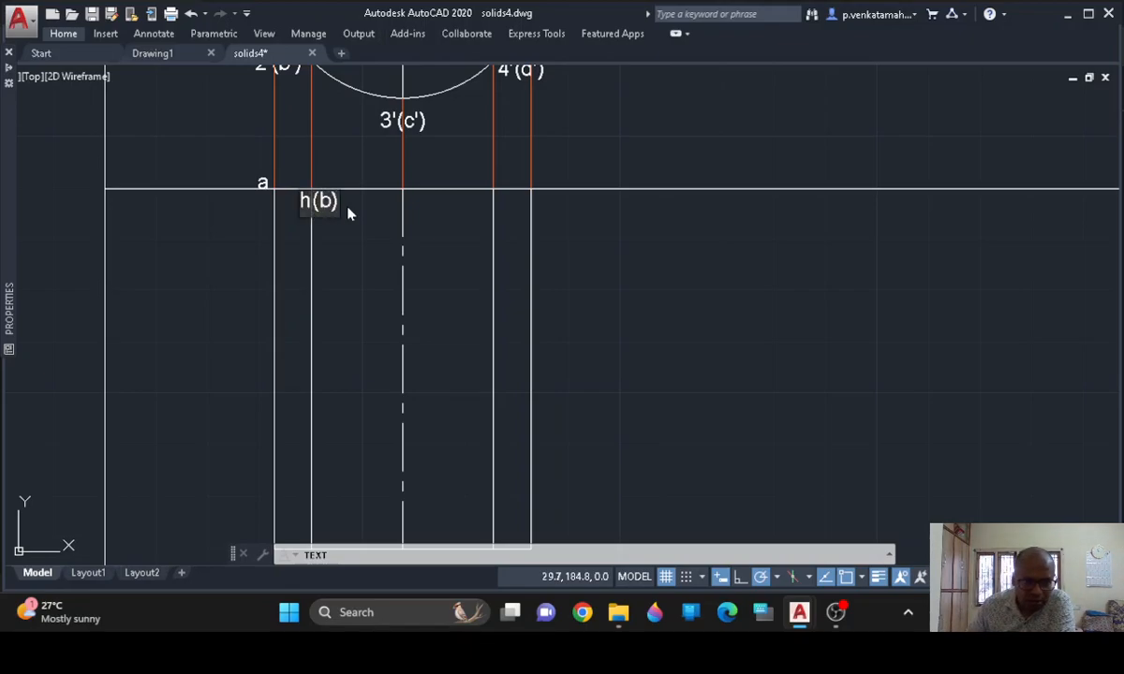
# Label the upper end of the cylinder's axis as f(c), just under XY
pyautogui.click(391, 220)
pyautogui.write('f')
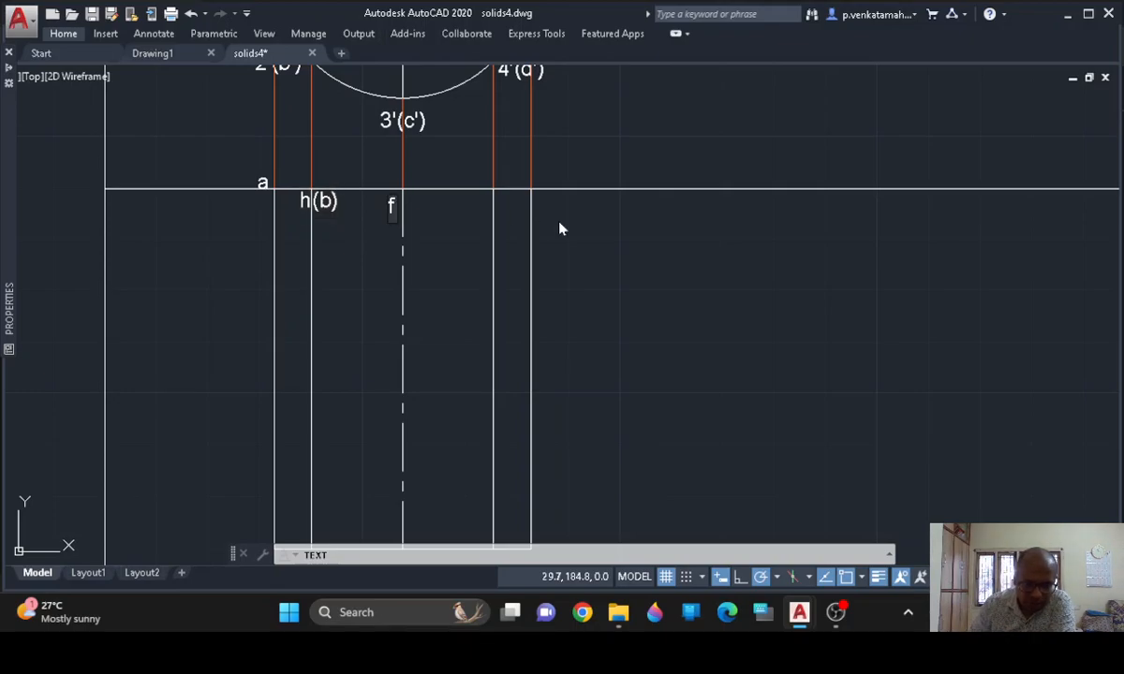
pyautogui.write('(c')
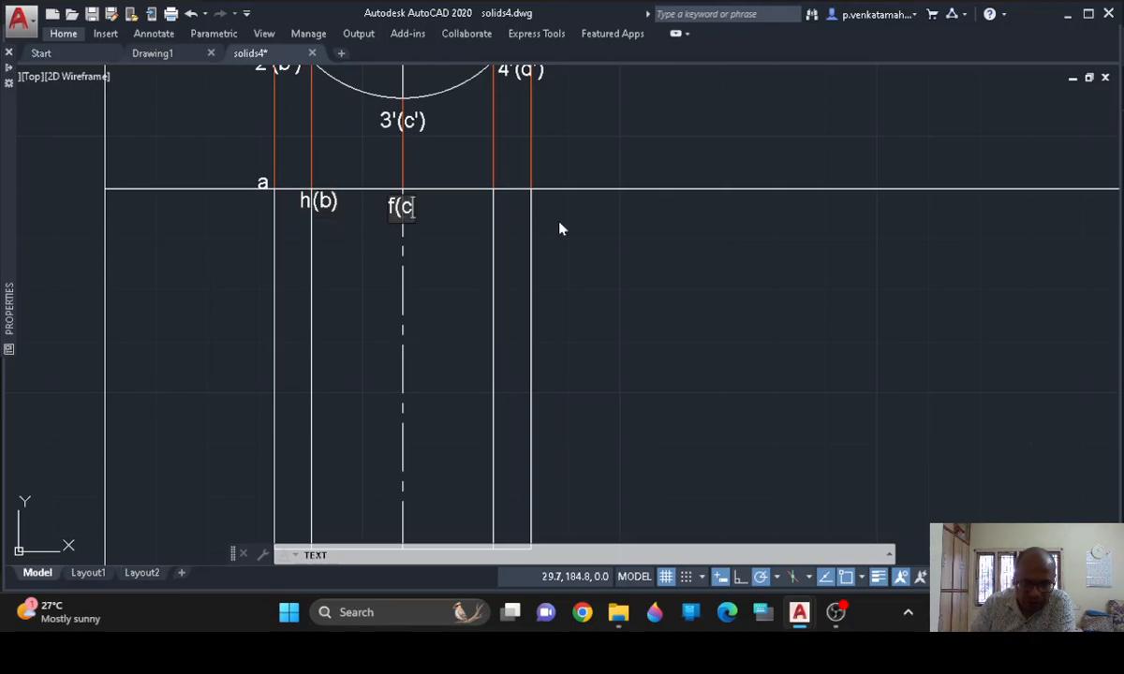
pyautogui.write(')')
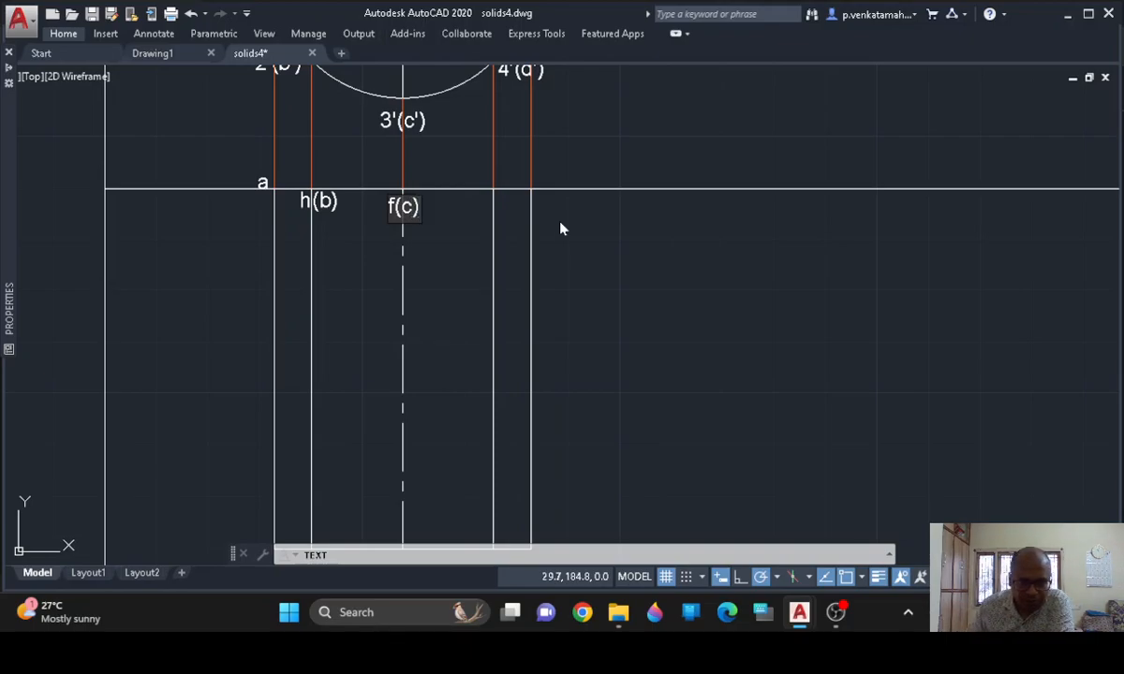
pyautogui.click(483, 221)
pyautogui.write('e(')
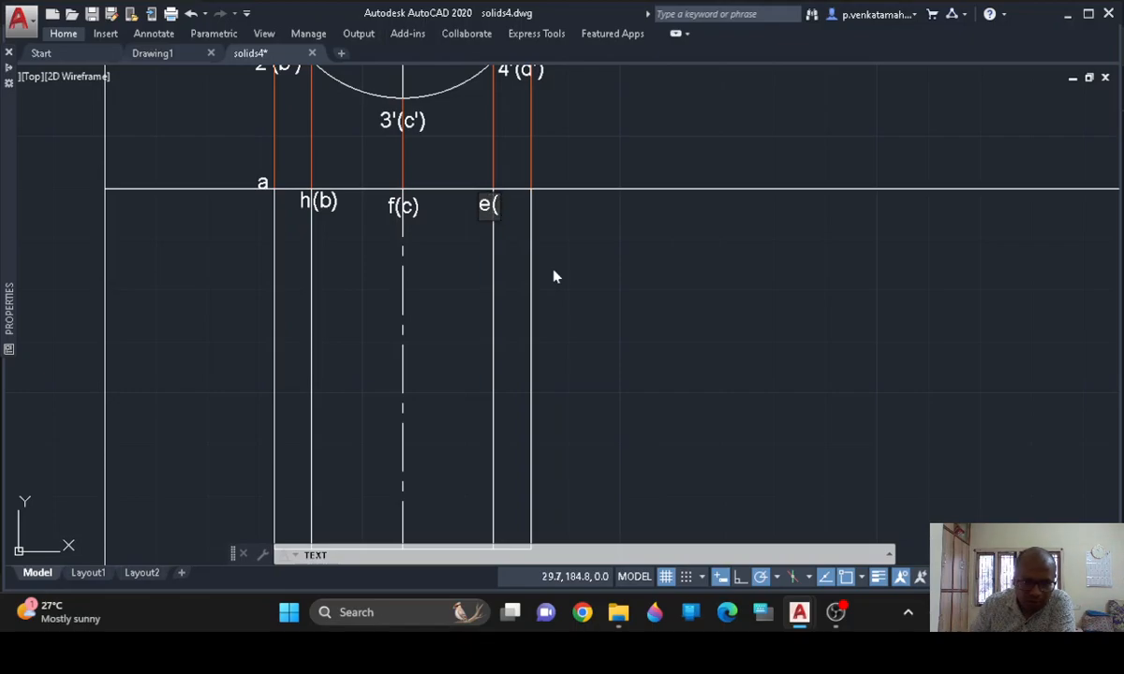
pyautogui.write('d')
pyautogui.press('BackSpace')
pyautogui.press('BackSpace')
pyautogui.press('BackSpace')
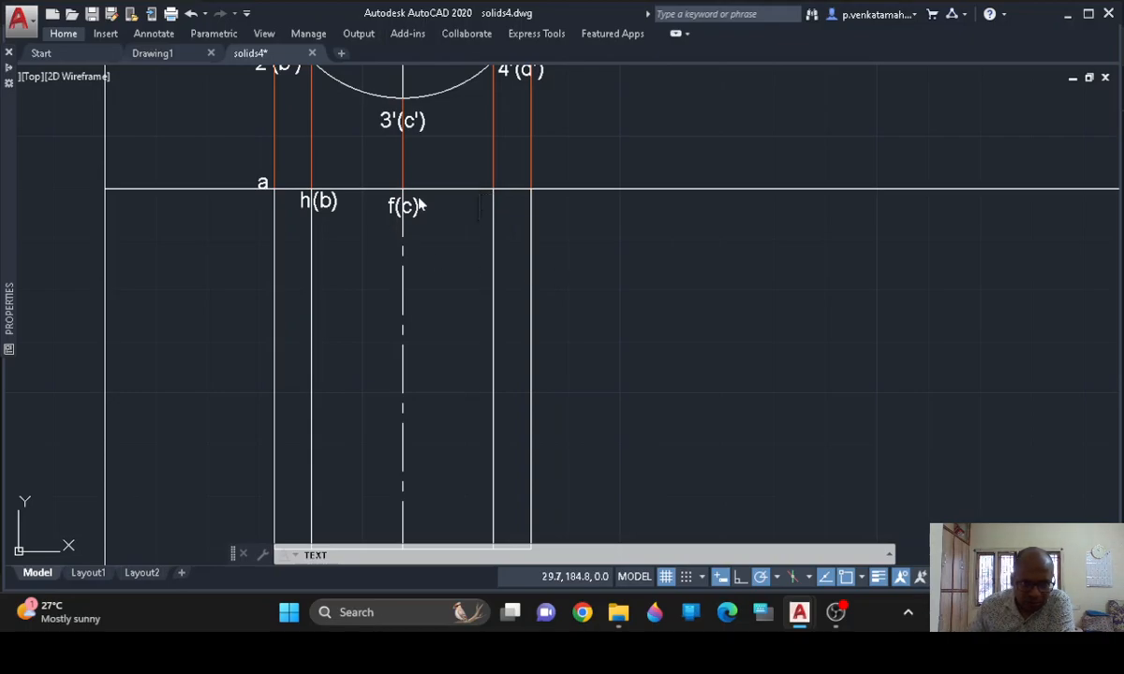
# Label the upper end of the generator below 4'(d') as f(d) and that of the rightmost generator as e
pyautogui.click(481, 214)
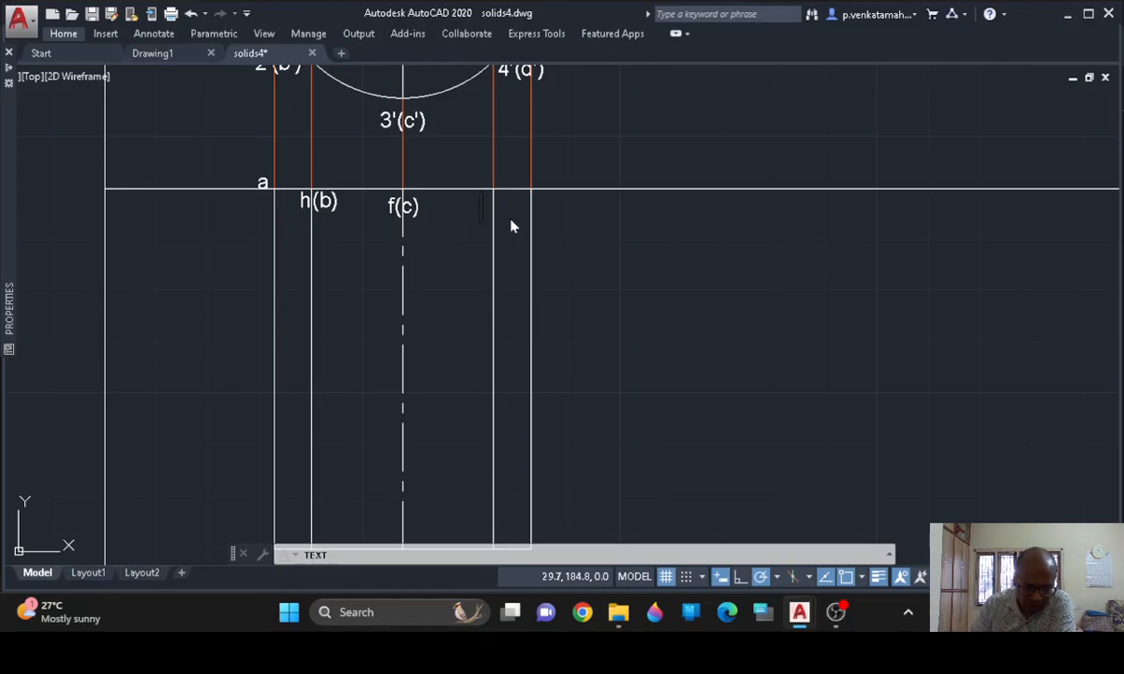
pyautogui.write('f(')
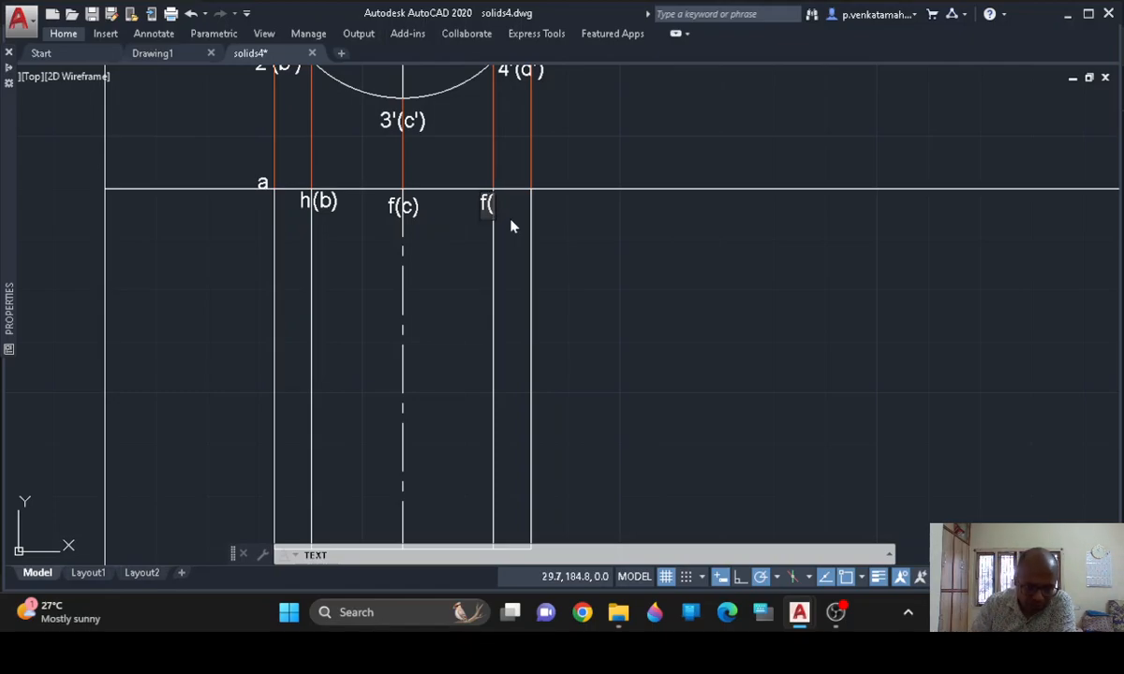
pyautogui.write('d)')
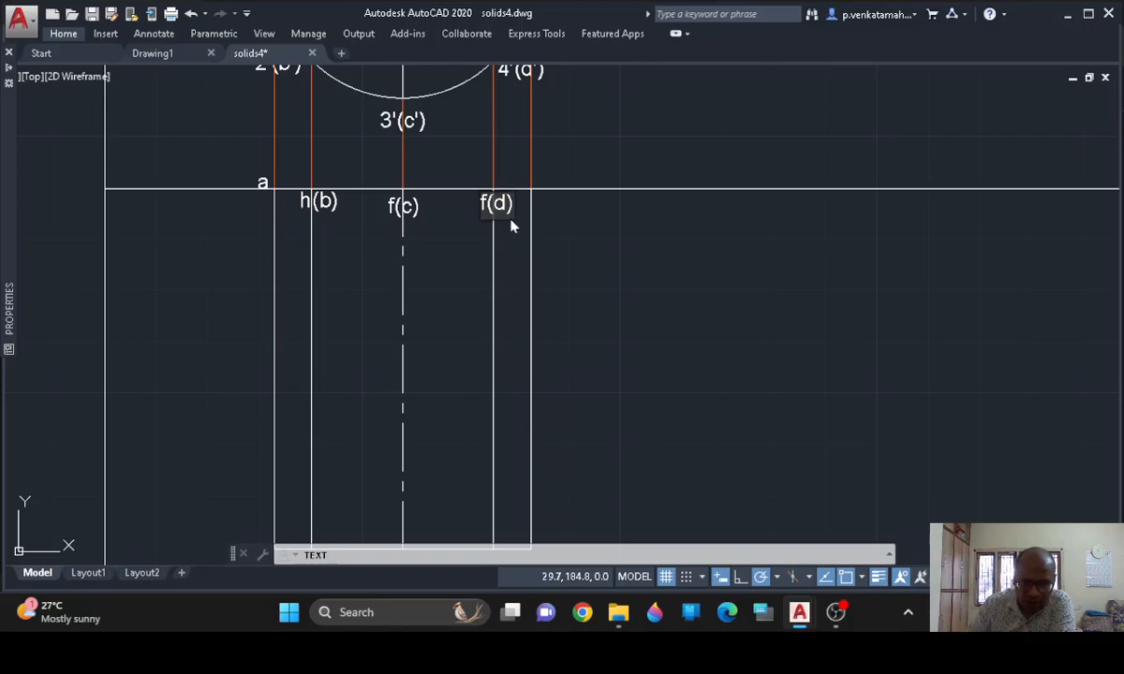
pyautogui.click(541, 213)
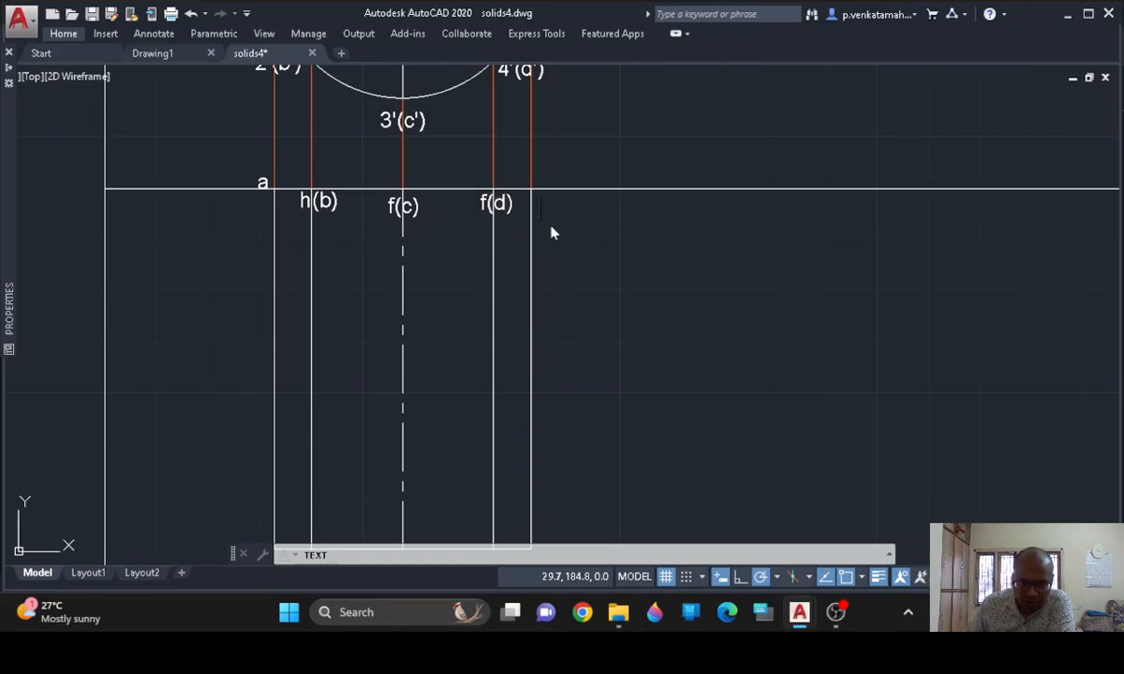
pyautogui.write('e')
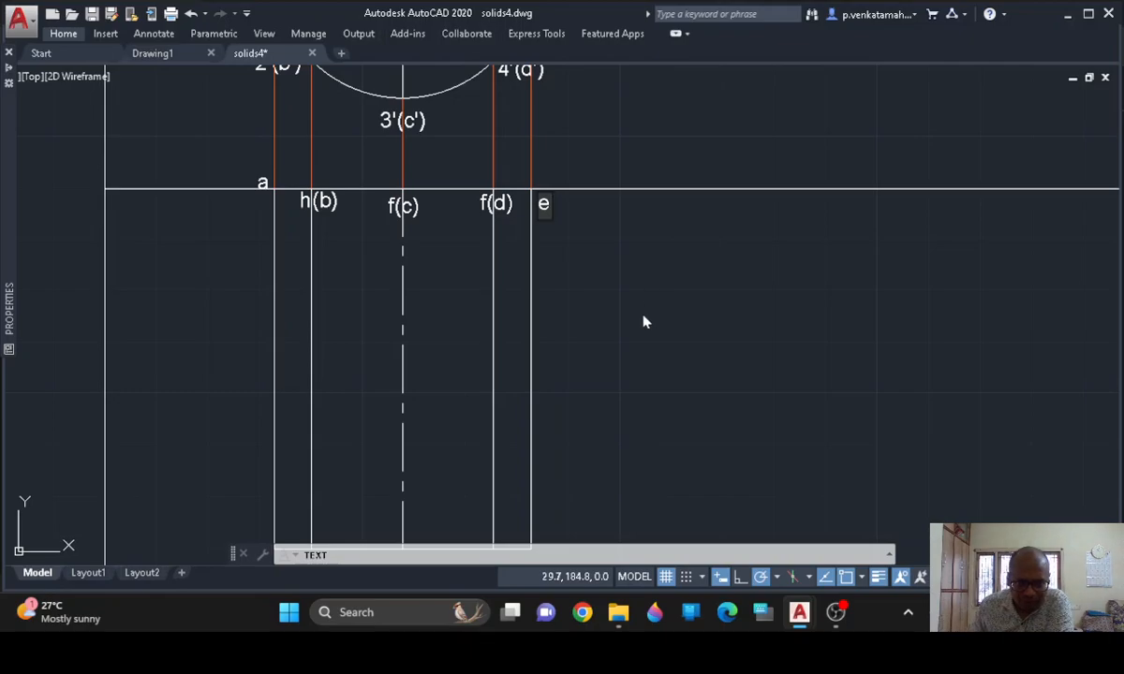
# Label the lower ends of the first two generators from the left as 1 and 8(2), below the lower base line
pyautogui.moveTo(643, 322); pyautogui.dragTo(648, 186, button='middle')
pyautogui.click(272, 433)
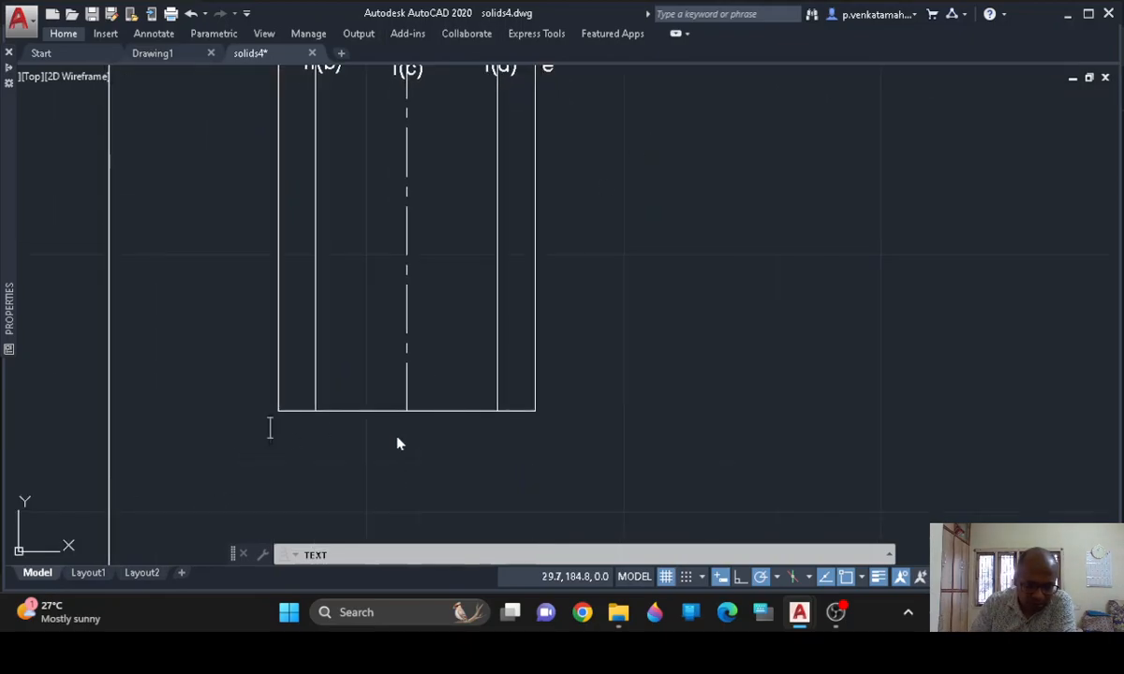
pyautogui.write('1')
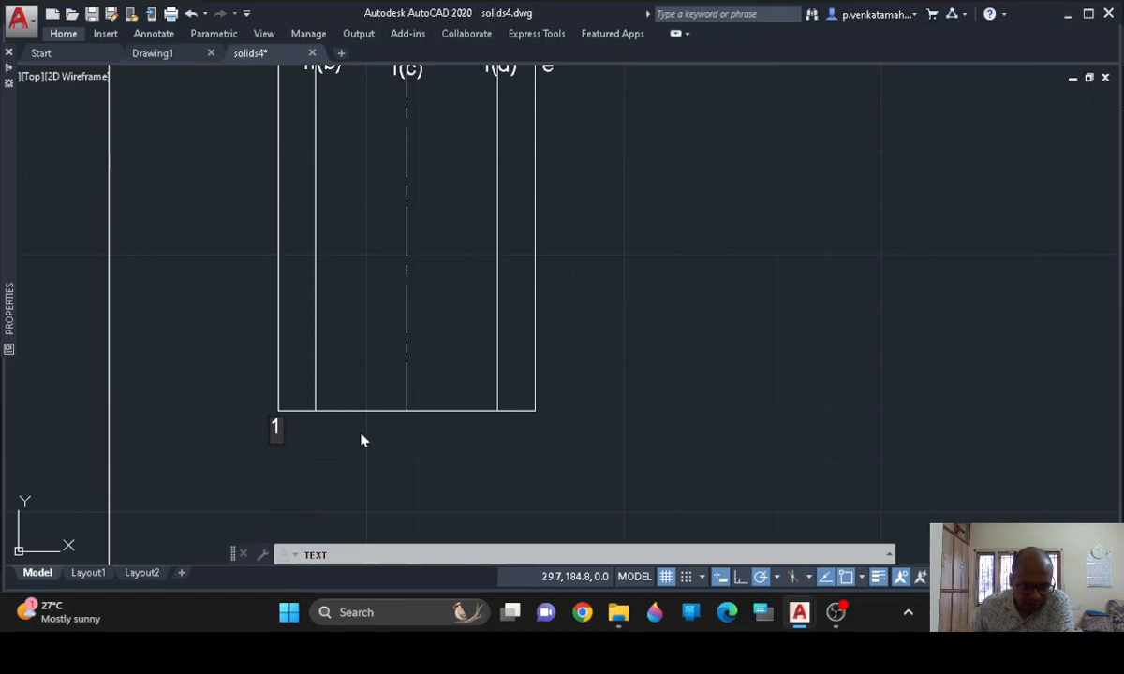
pyautogui.click(311, 434)
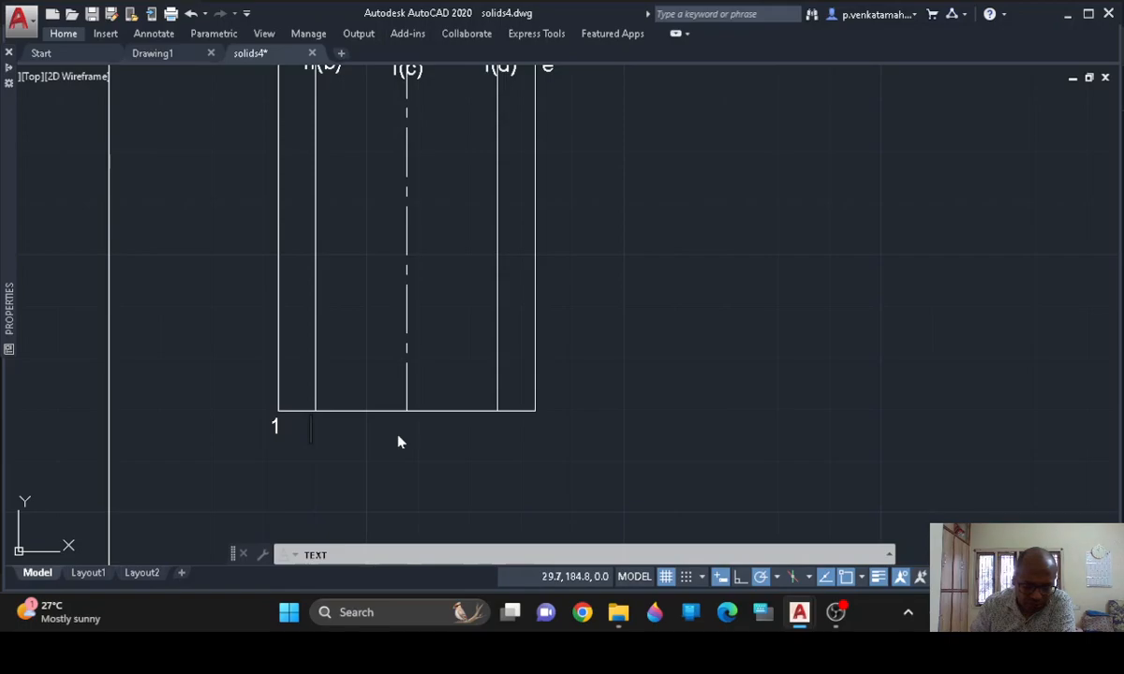
pyautogui.write('8(2')
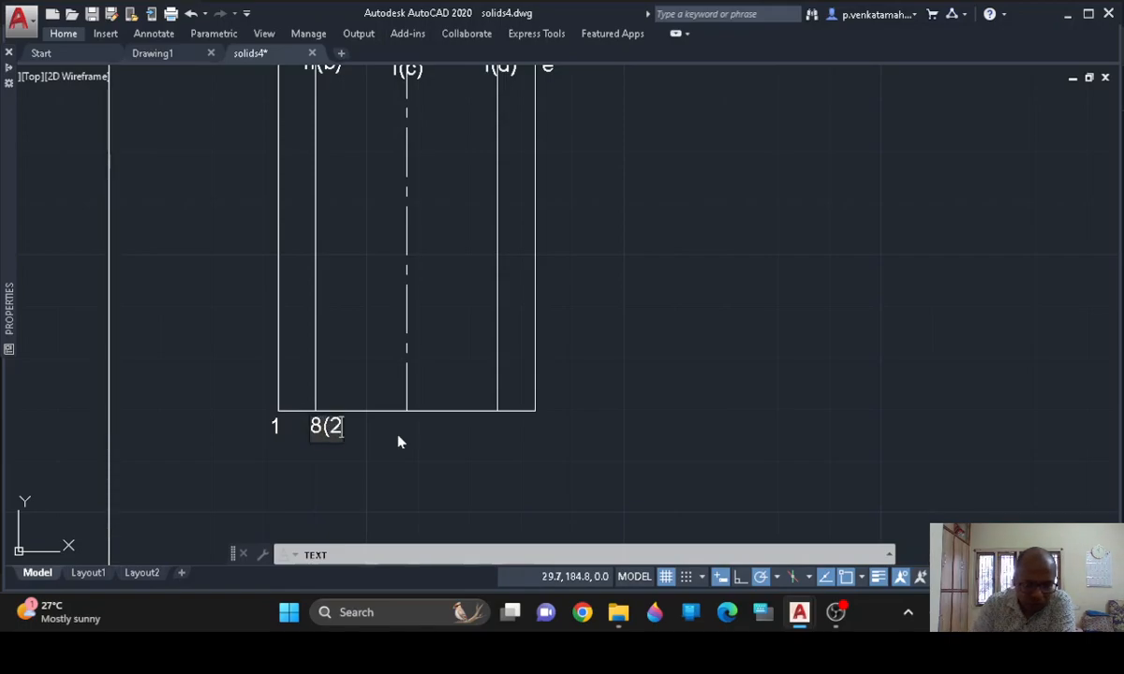
pyautogui.write(')')
# Label the lower end of the axis as 7(3) and that of the generator below f(d) as 6(4)
pyautogui.click(398, 442)
pyautogui.write('7(3')
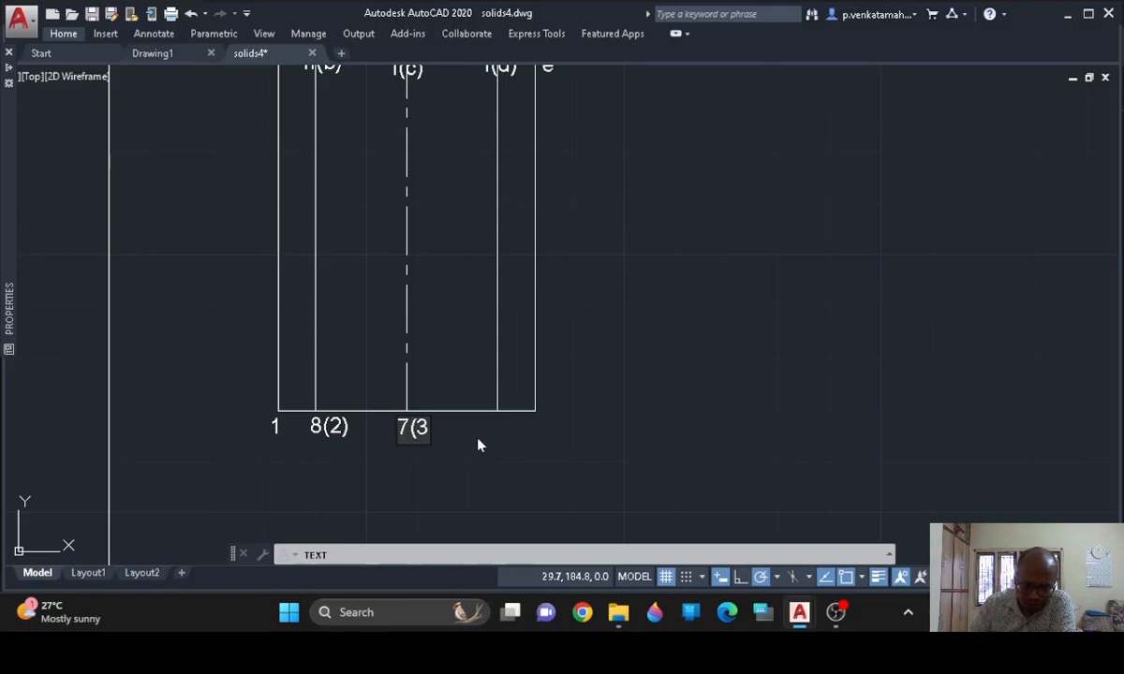
pyautogui.write(')')
pyautogui.click(486, 441)
pyautogui.write('6(4)')
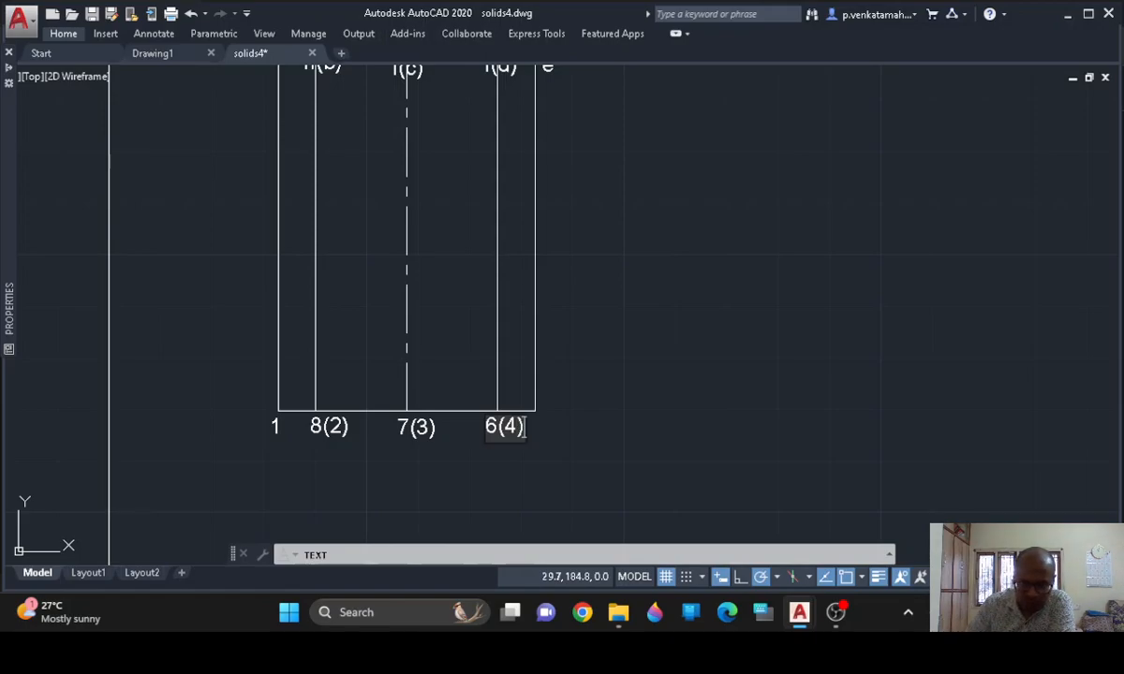
# Label the lower end of the rightmost generator as 5, just outside the base corner
pyautogui.click(542, 435)
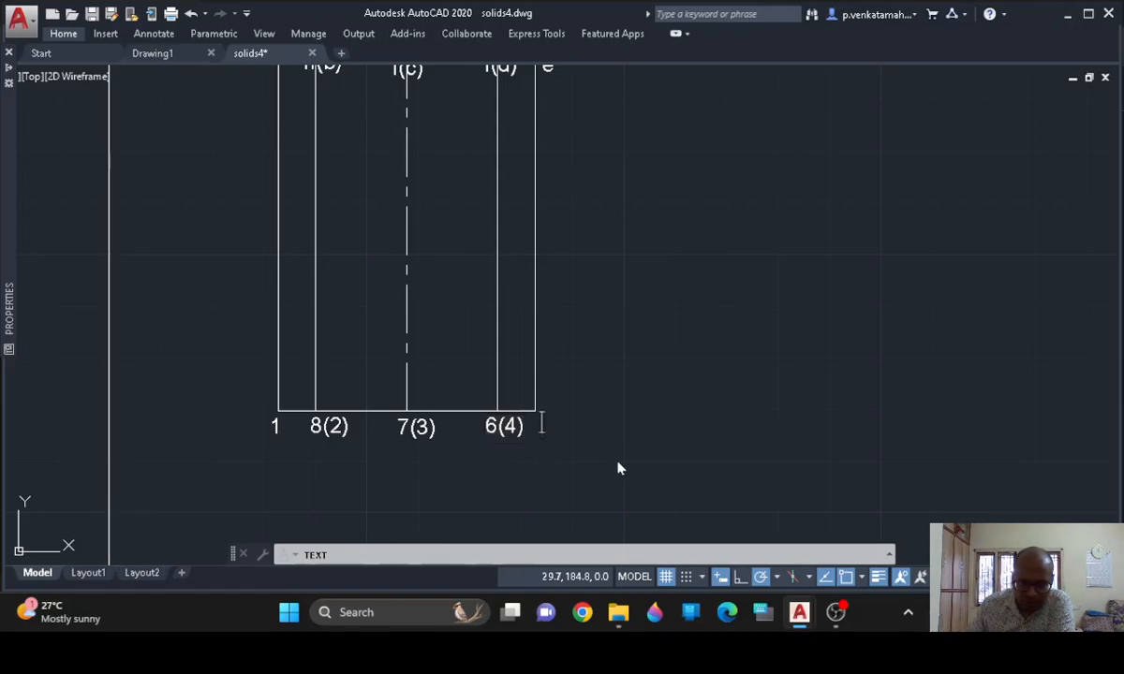
pyautogui.write('5')
# Label the centre of the circle in the front view as o'(p') and finish the text labelling
pyautogui.moveTo(682, 305); pyautogui.dragTo(697, 404, button='middle')
pyautogui.moveTo(694, 281); pyautogui.dragTo(660, 487, button='middle')
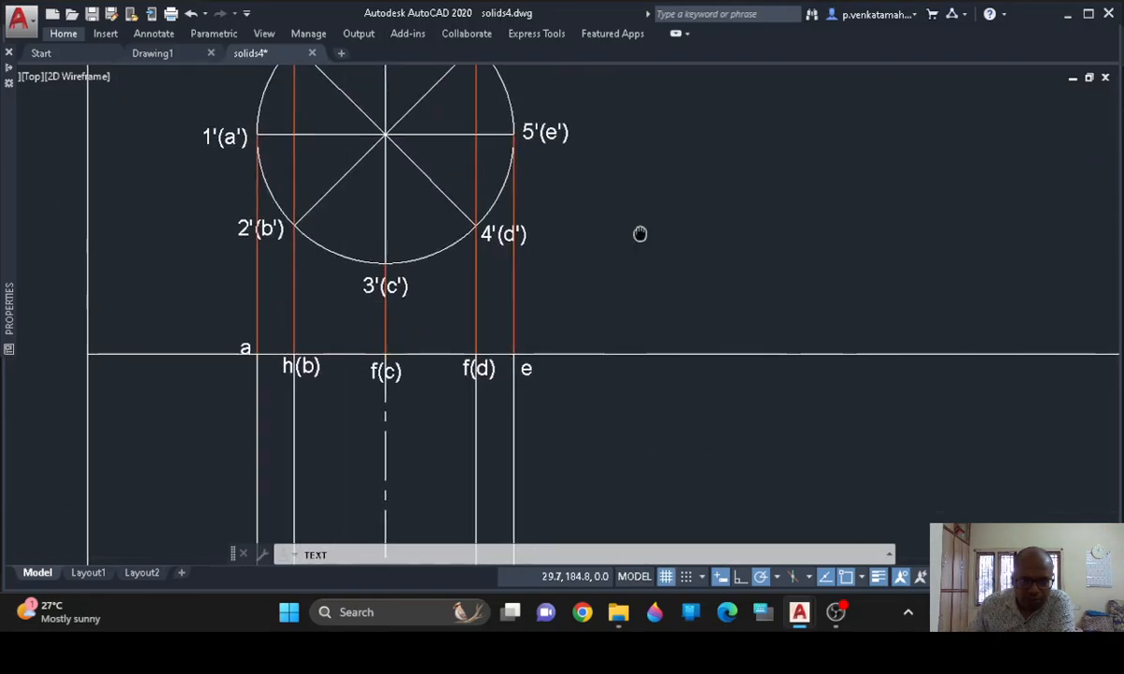
pyautogui.moveTo(639, 233); pyautogui.dragTo(640, 346, button='middle')
pyautogui.scroll(2, 396, 251)
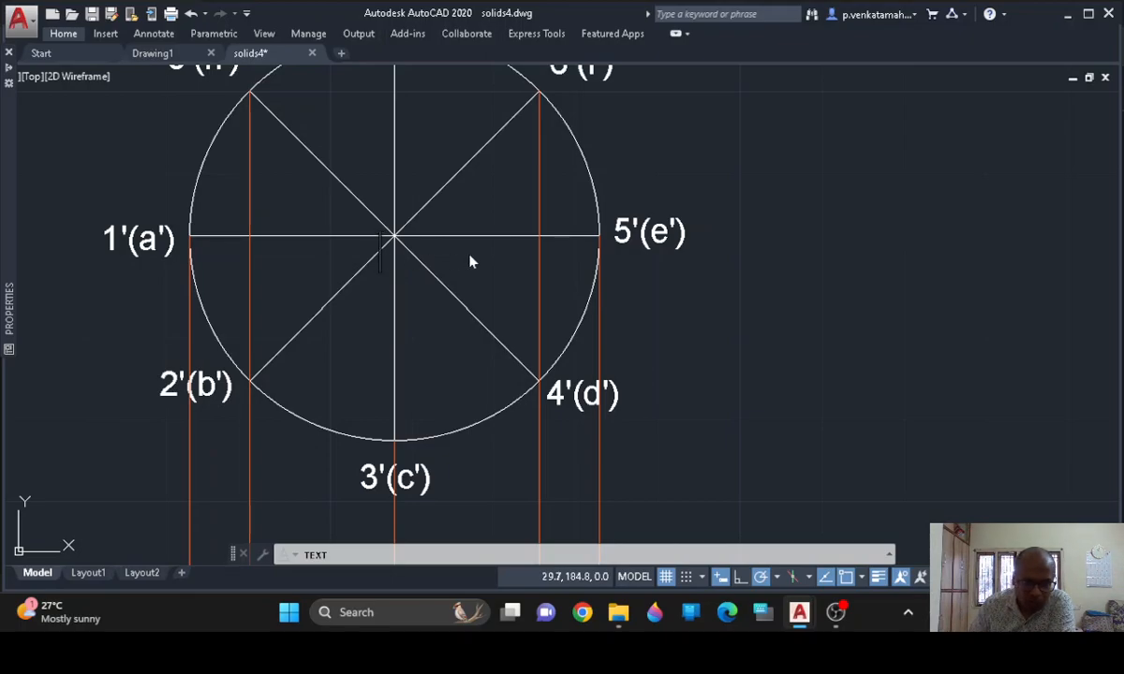
pyautogui.write('o')
pyautogui.write('(')
pyautogui.write('p')
pyautogui.press('BackSpace')
pyautogui.press('BackSpace')
pyautogui.write("'")
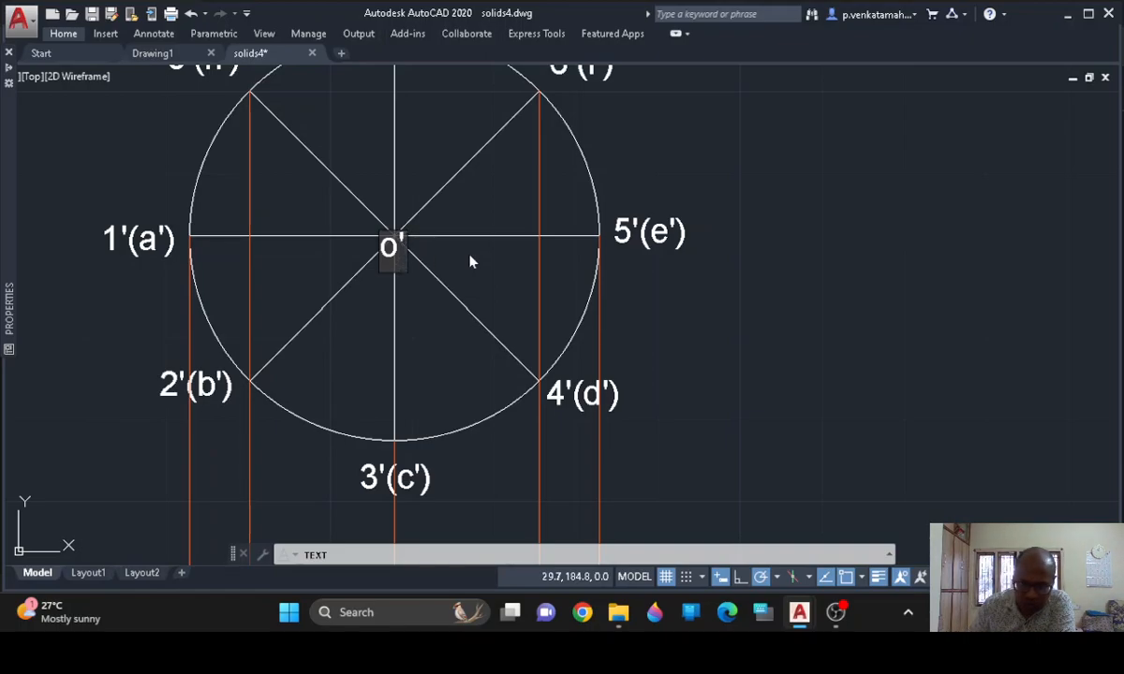
pyautogui.write('(')
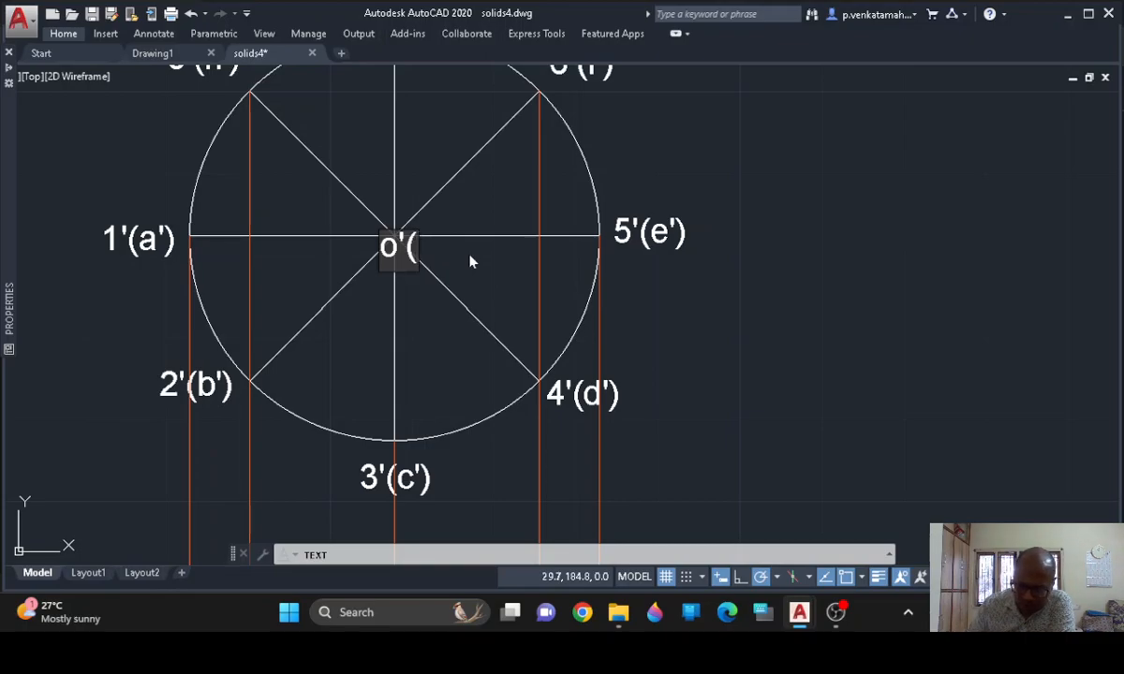
pyautogui.write("p')")
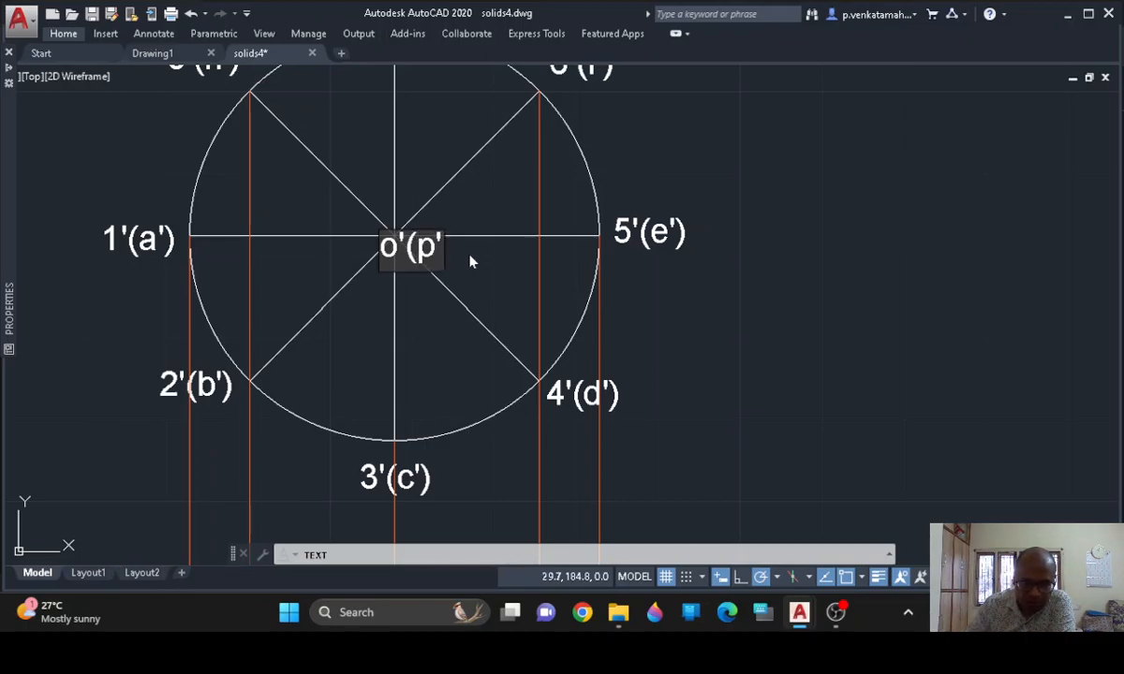
pyautogui.moveTo(762, 271); pyautogui.dragTo(769, 127, button='middle')
pyautogui.moveTo(656, 370); pyautogui.dragTo(674, 288, button='middle')
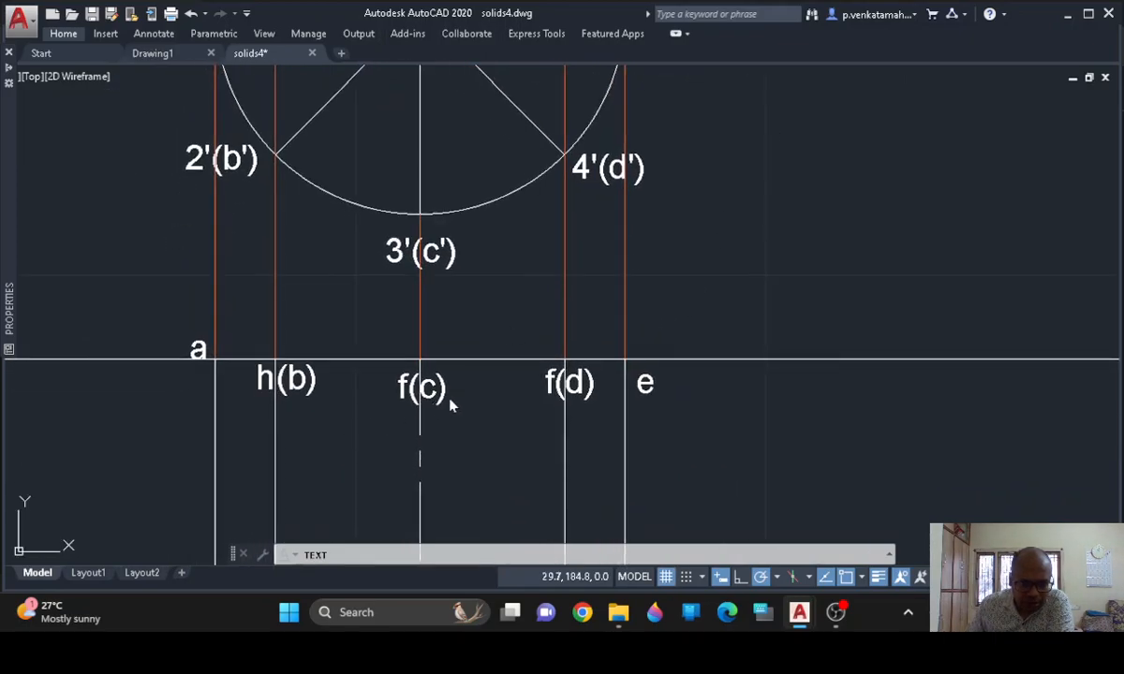
pyautogui.click(812, 228)
pyautogui.write('3')
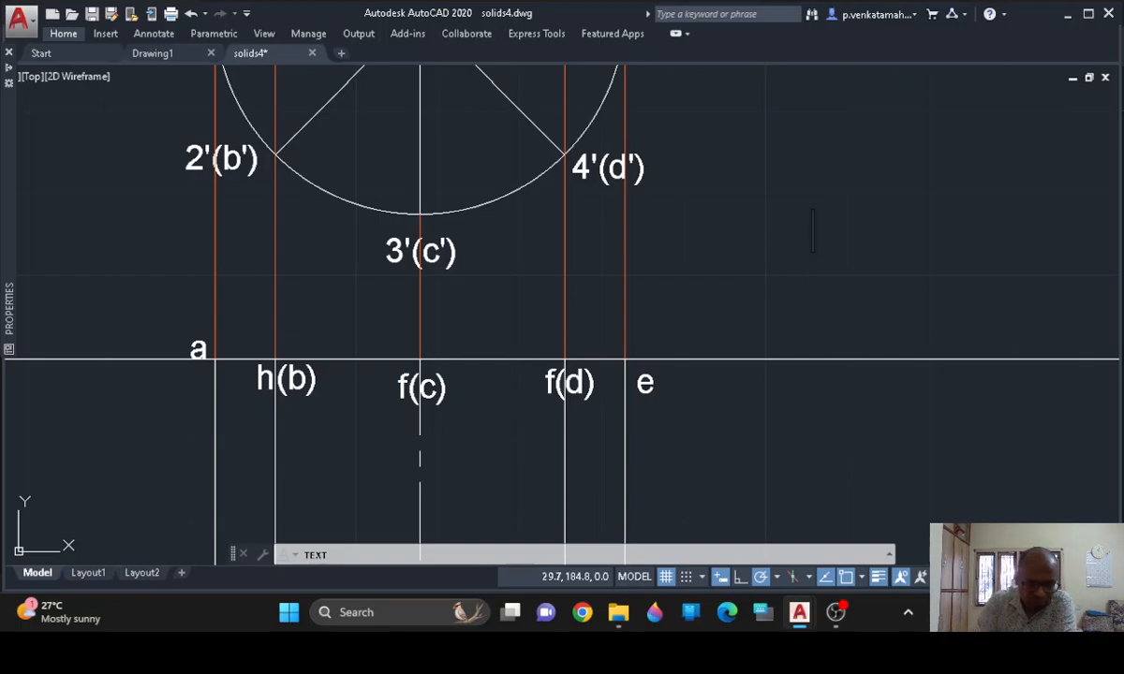
pyautogui.press('Return')
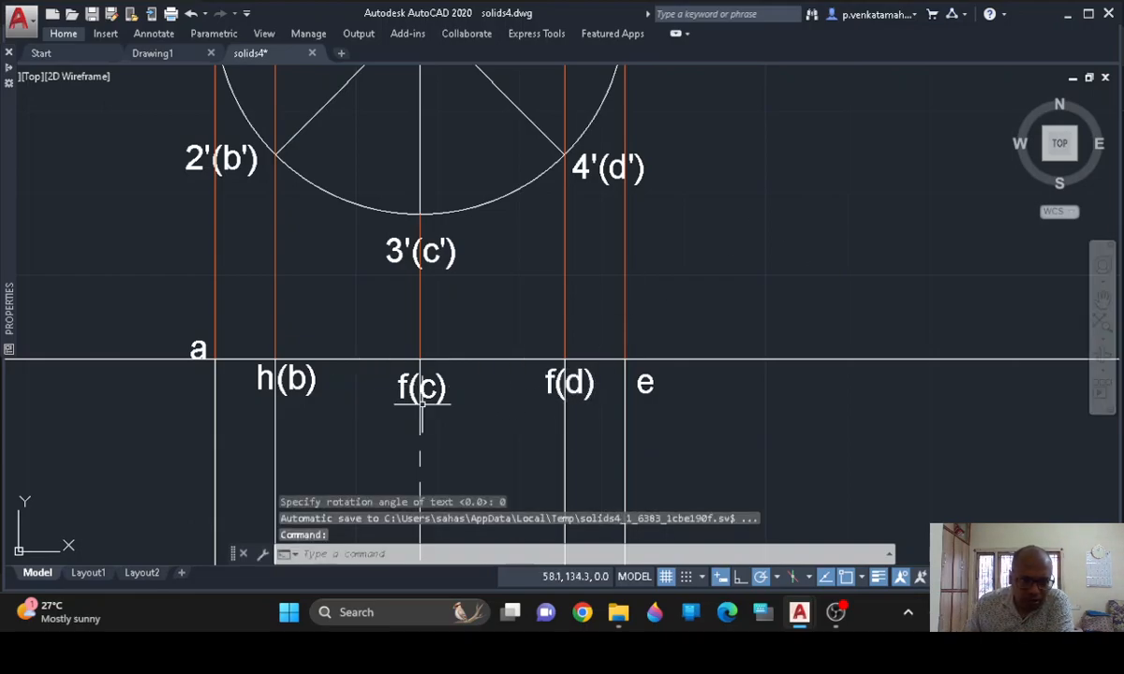
# Change the label f(c) at the upper end of the axis to g(p,c)
pyautogui.doubleClick(413, 392)
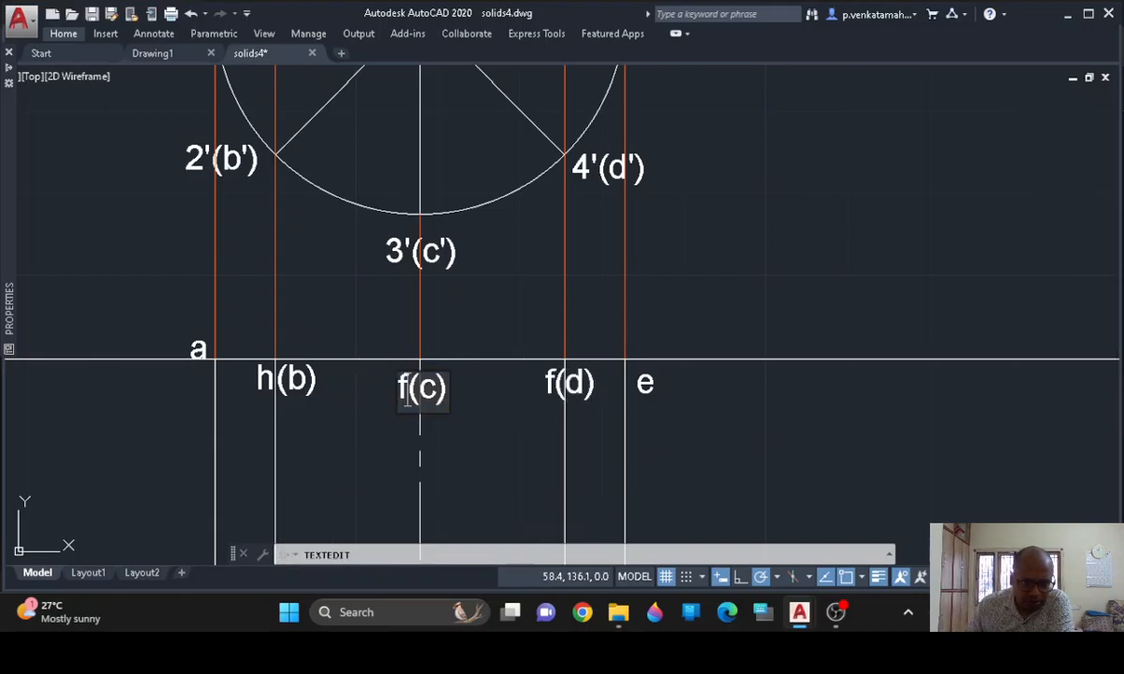
pyautogui.press('Home')
pyautogui.press('Delete')
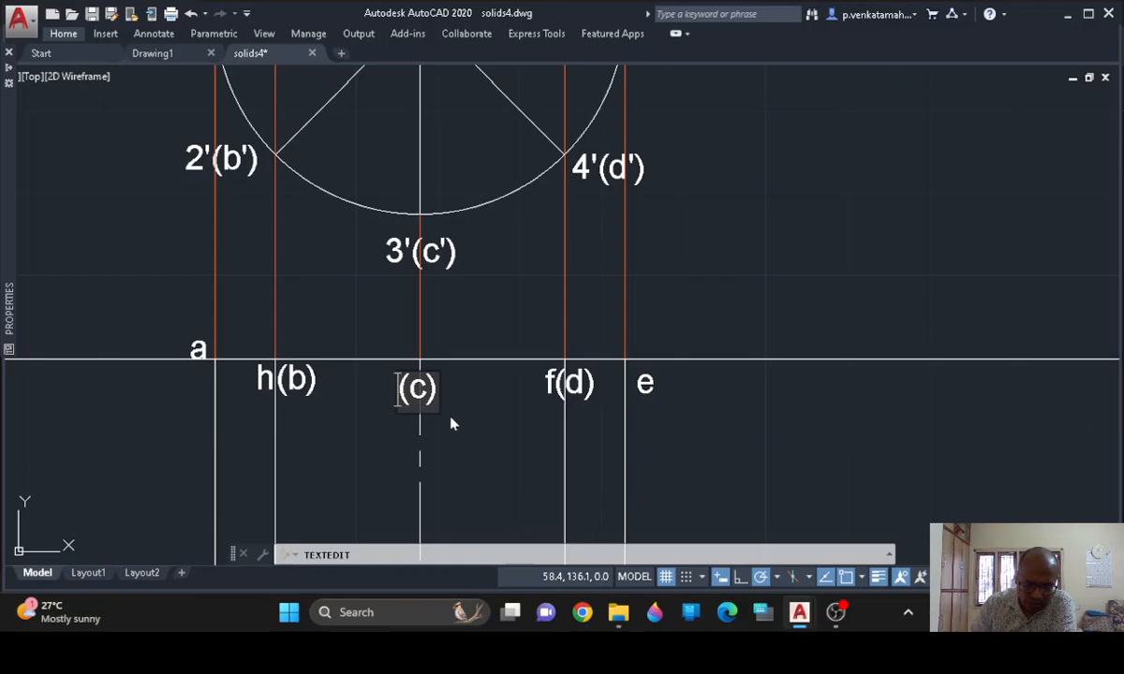
pyautogui.write('g')
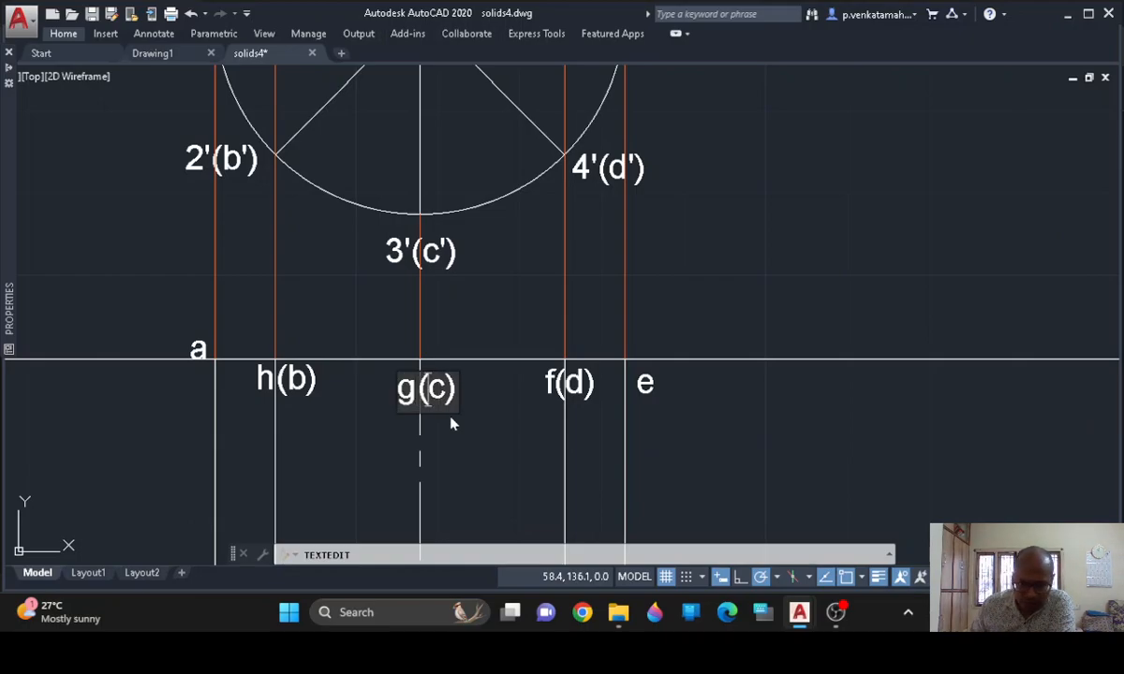
pyautogui.press('Right')
pyautogui.press('Right')
pyautogui.write(',')
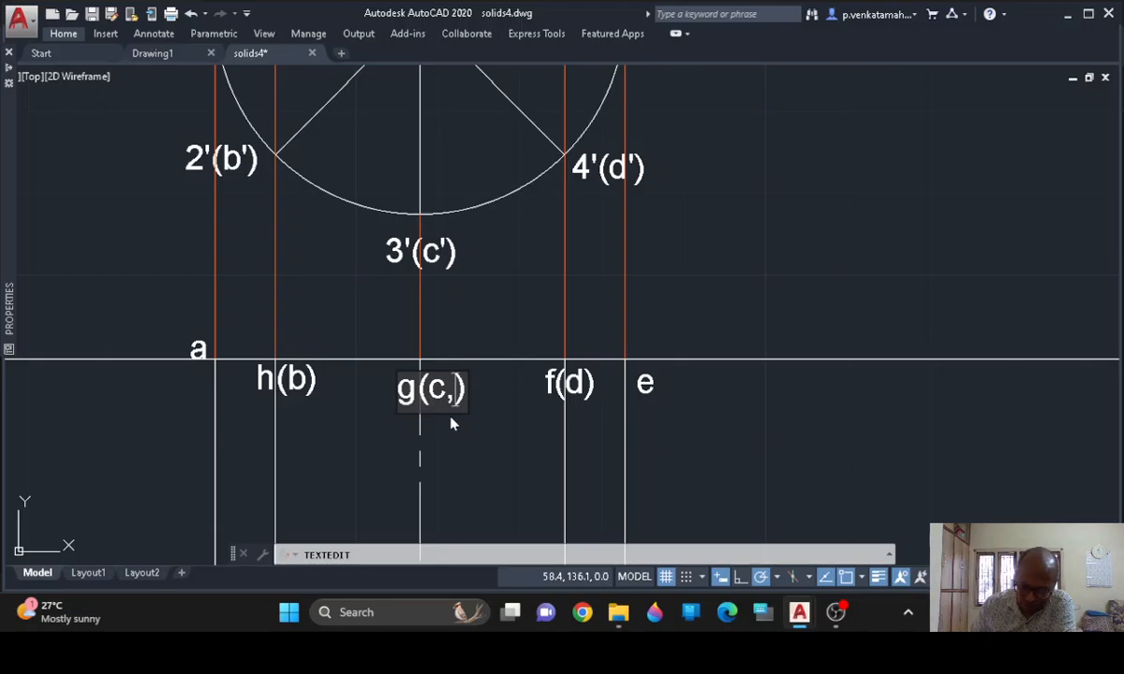
pyautogui.press('BackSpace')
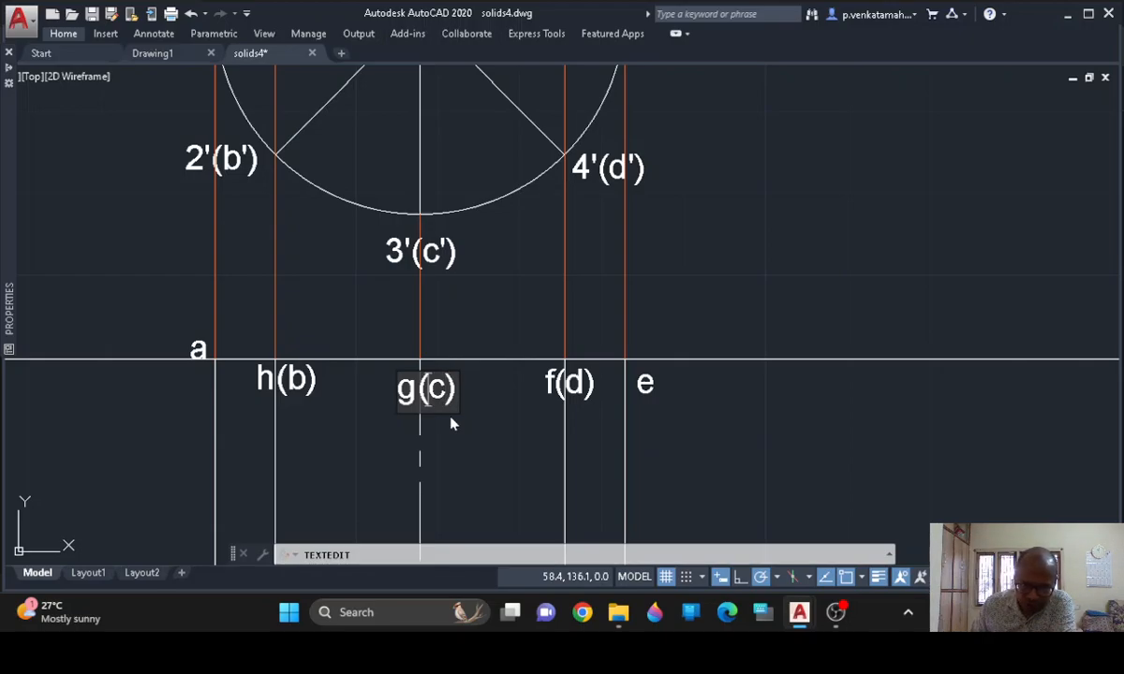
pyautogui.write('p')
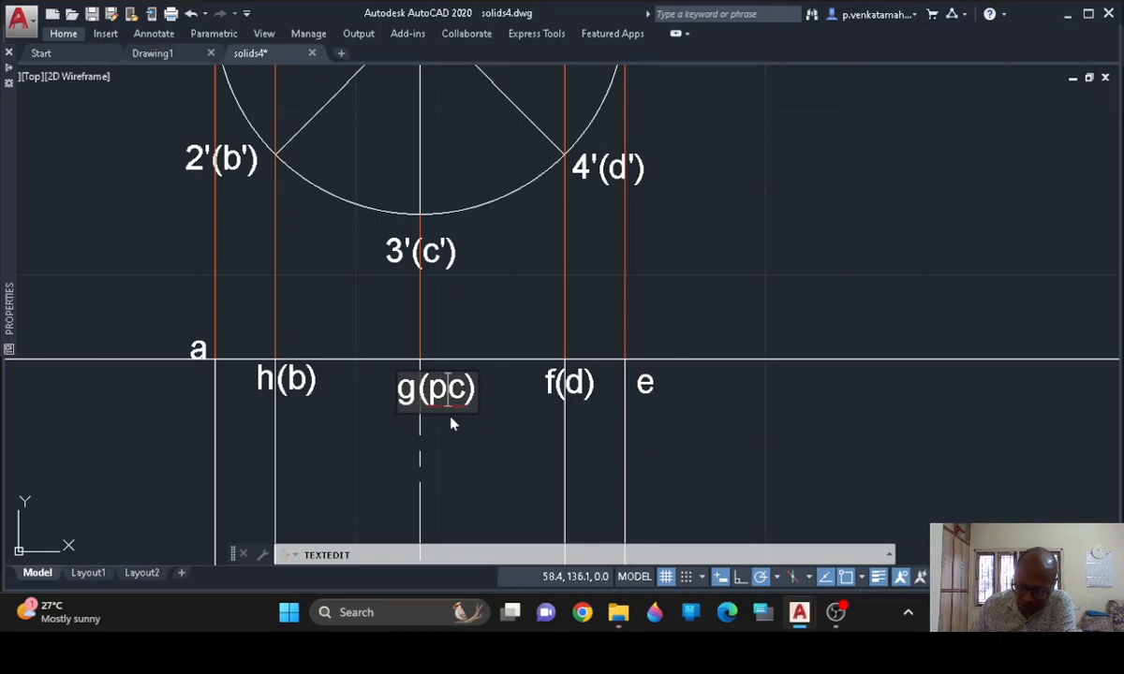
pyautogui.write(',')
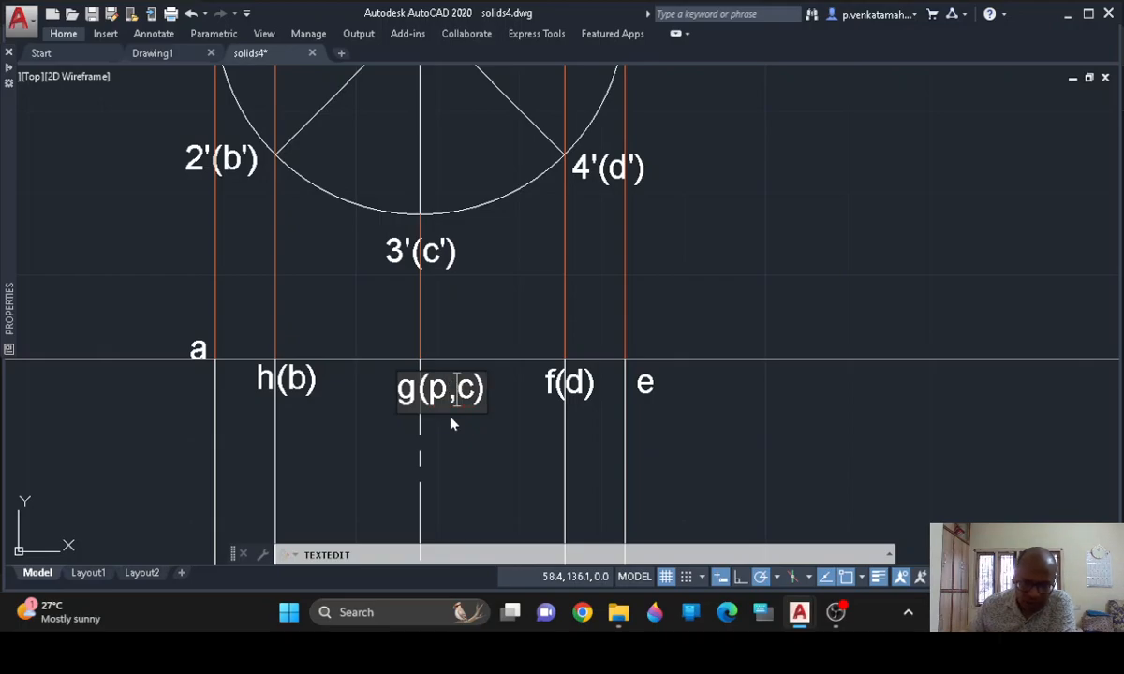
pyautogui.click(496, 469)
# Change the label 7(3) at the lower end of the axis to 7(o,3)
pyautogui.scroll(-5, 506, 464)
pyautogui.scroll(7, 506, 463)
pyautogui.moveTo(501, 456)
pyautogui.mouseDown(button='middle')
pyautogui.moveTo(542, 369)
pyautogui.moveTo(579, 143)
pyautogui.mouseUp(button='middle')
pyautogui.scroll(-2, 561, 379)
pyautogui.moveTo(562, 376); pyautogui.dragTo(553, 220, button='middle')
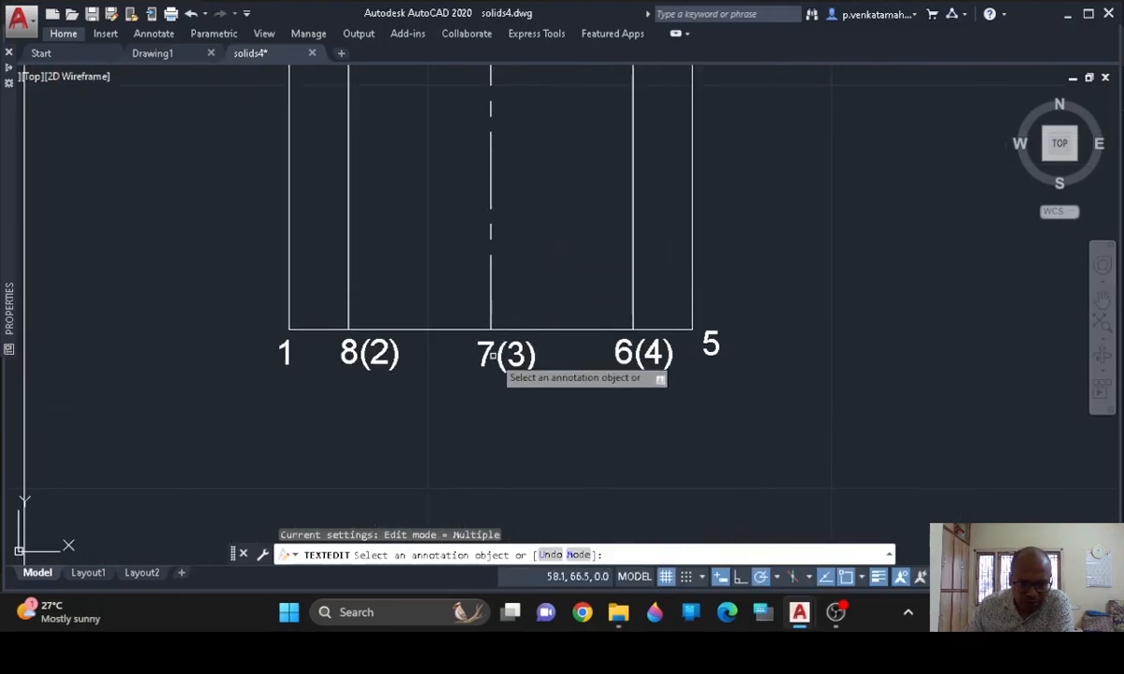
pyautogui.doubleClick(499, 362)
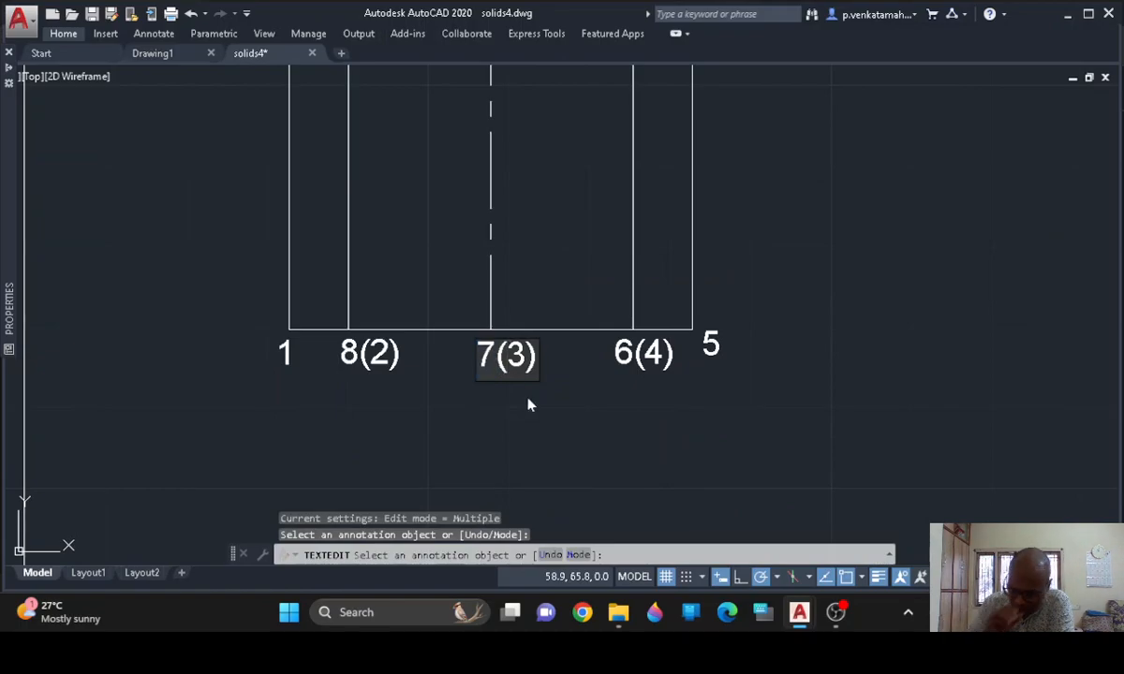
pyautogui.write('o')
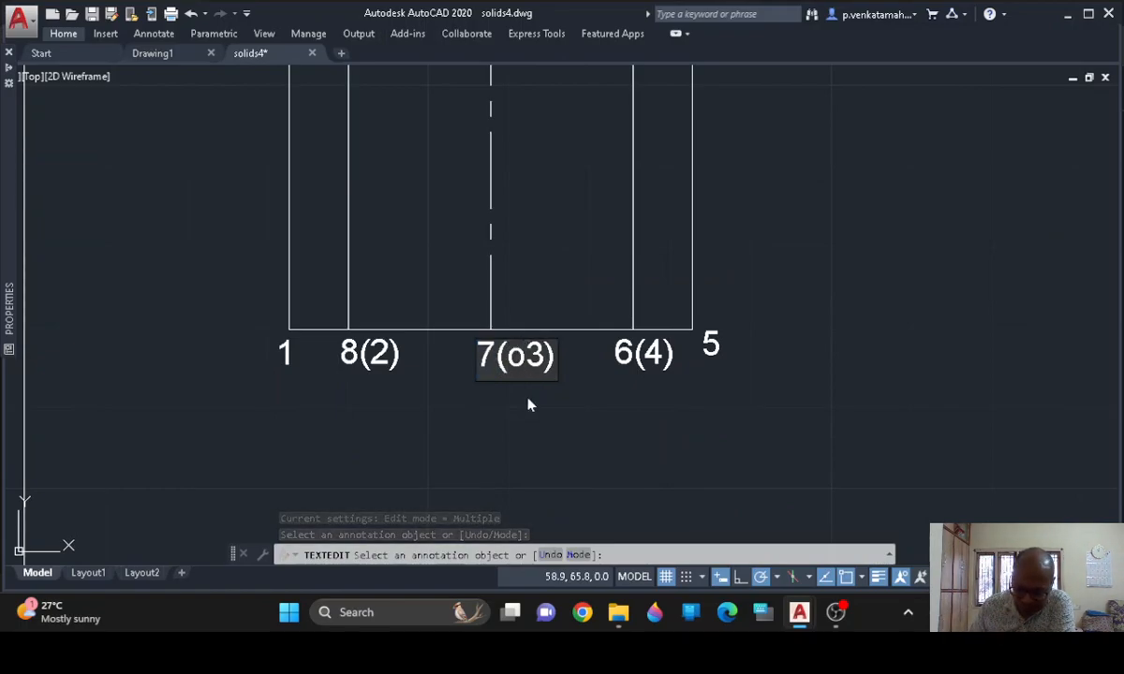
pyautogui.write(',')
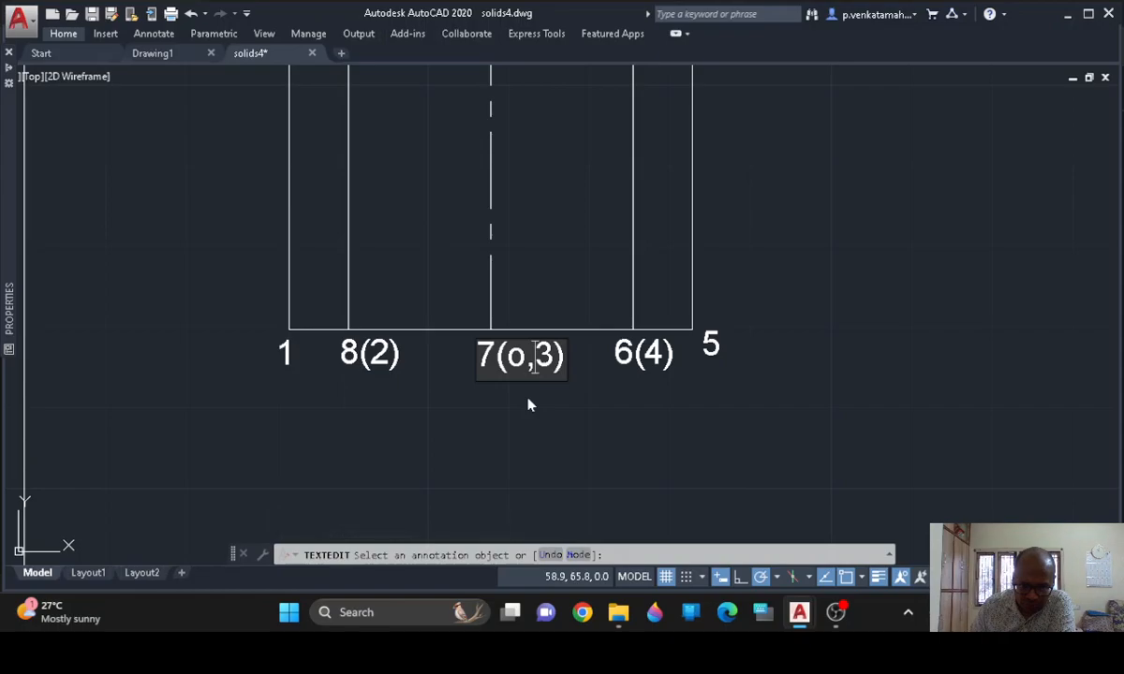
pyautogui.click(585, 416)
# Move the label a to just below XY, beside the upper end of the leftmost generator
pyautogui.scroll(4, 861, 358)
pyautogui.scroll(-4, 783, 207)
pyautogui.moveTo(783, 206); pyautogui.dragTo(763, 519, button='middle')
pyautogui.scroll(-4, 606, 140)
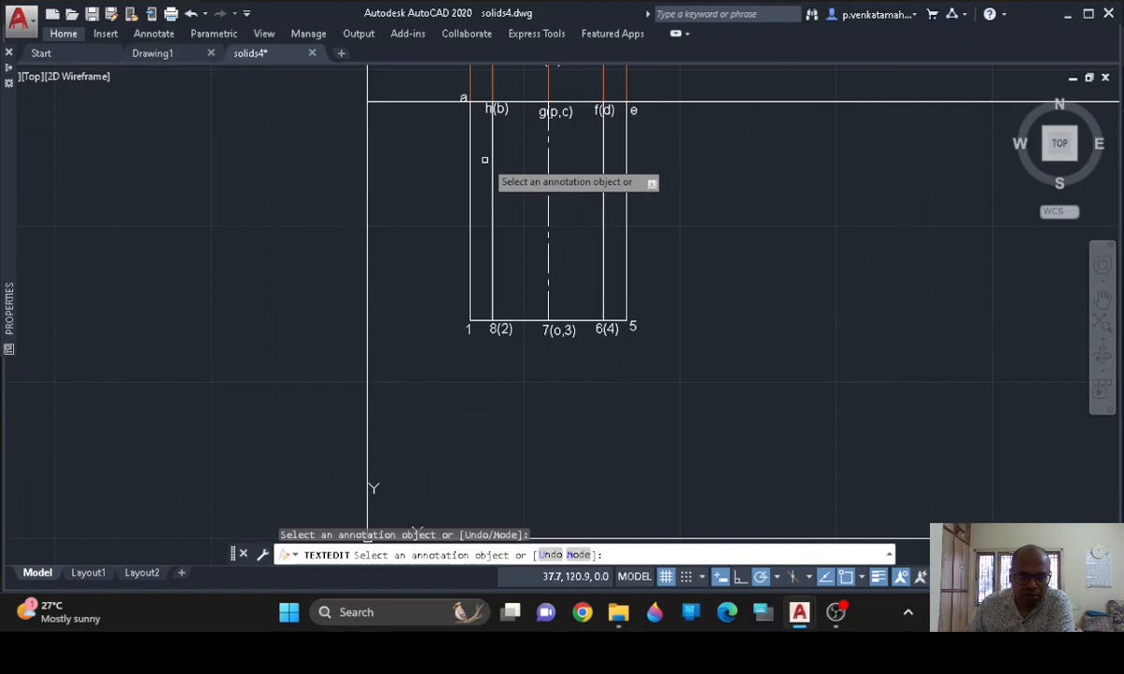
pyautogui.moveTo(485, 155); pyautogui.dragTo(482, 286, button='middle')
pyautogui.scroll(5, 482, 286)
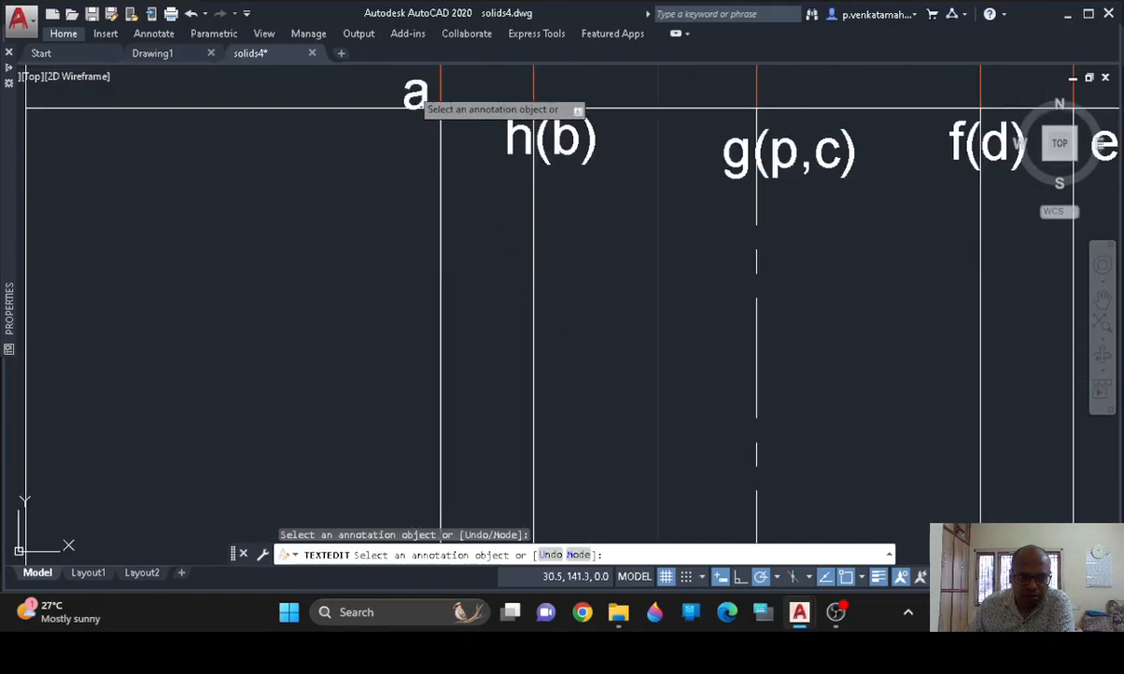
pyautogui.click(415, 94)
pyautogui.click(388, 193)
pyautogui.press('Escape')
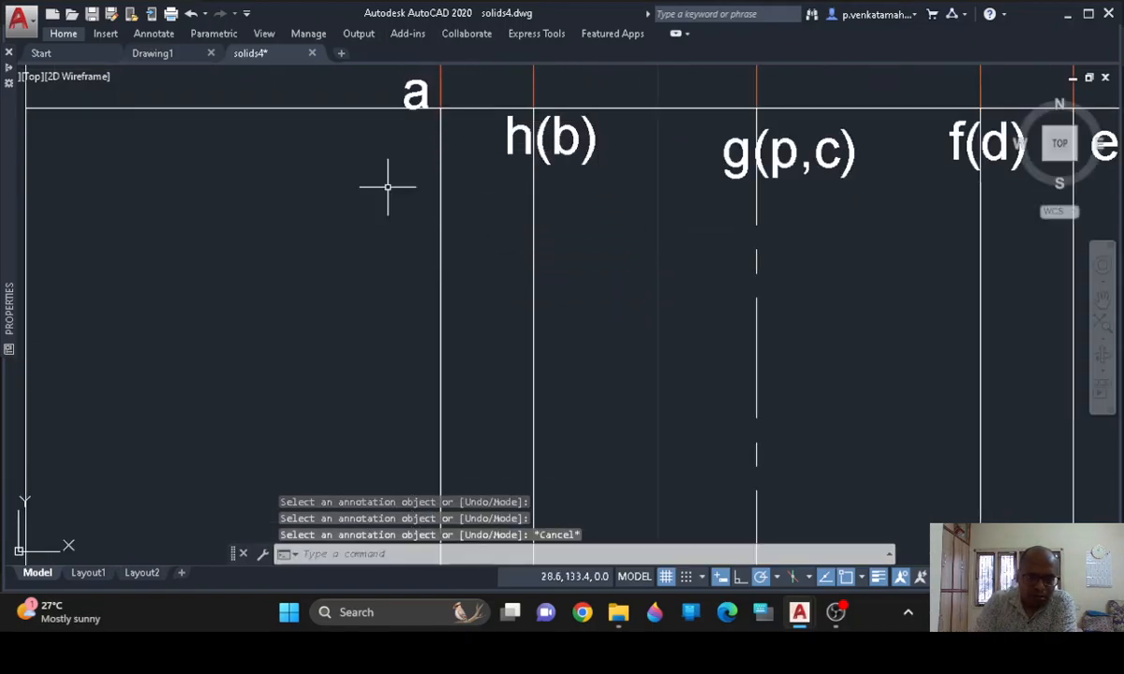
pyautogui.moveTo(408, 130)
pyautogui.mouseDown()
pyautogui.moveTo(422, 94)
pyautogui.moveTo(427, 150)
pyautogui.moveTo(417, 138)
pyautogui.mouseUp()
# Draw a line about 75 mm long from a point on XY, well right of the plan, sloping 30° down to the right
pyautogui.scroll(-4, 489, 258)
pyautogui.moveTo(642, 274); pyautogui.dragTo(492, 193, button='middle')
pyautogui.moveTo(506, 234); pyautogui.dragTo(517, 281, button='middle')
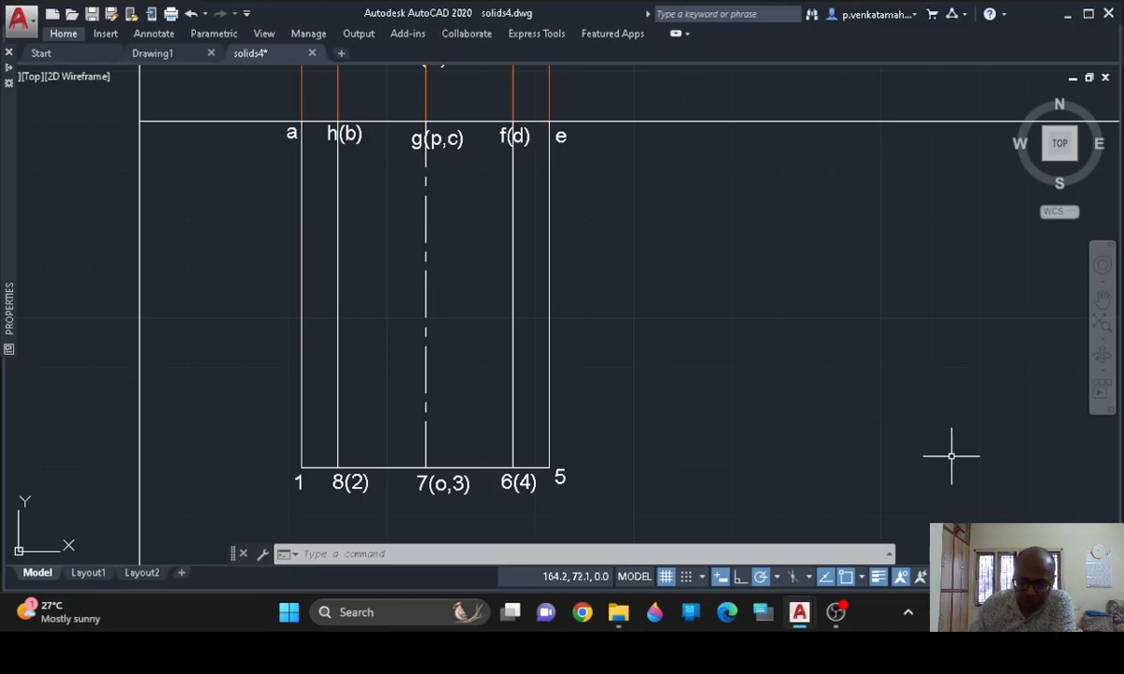
pyautogui.write('l')
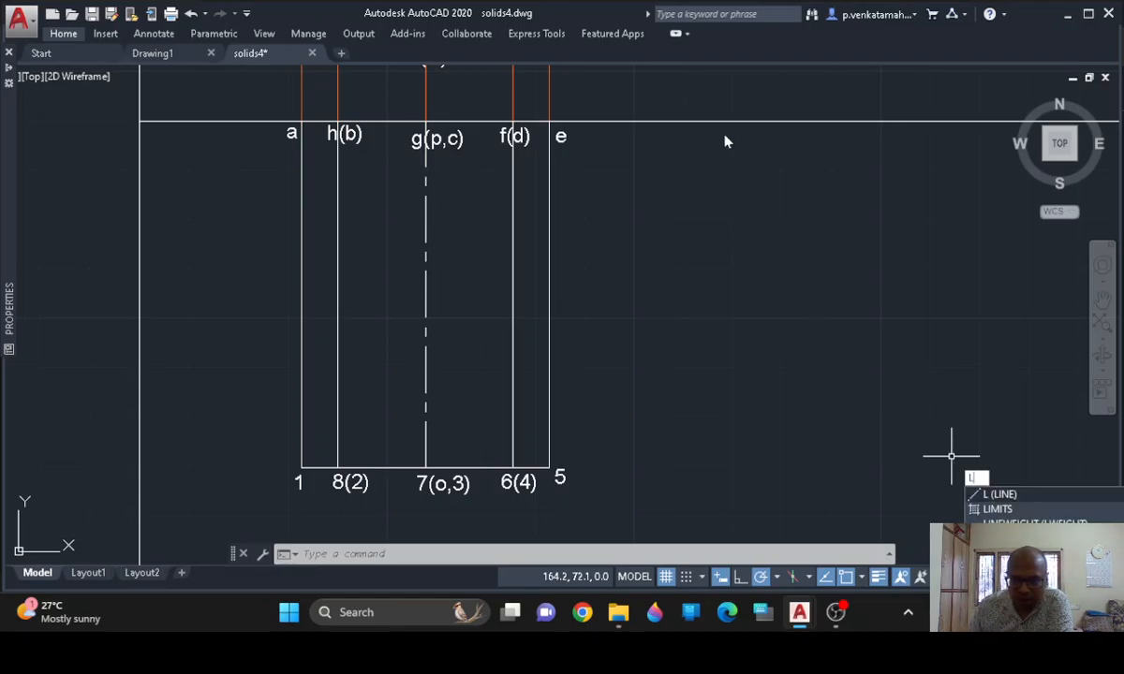
pyautogui.press('Return')
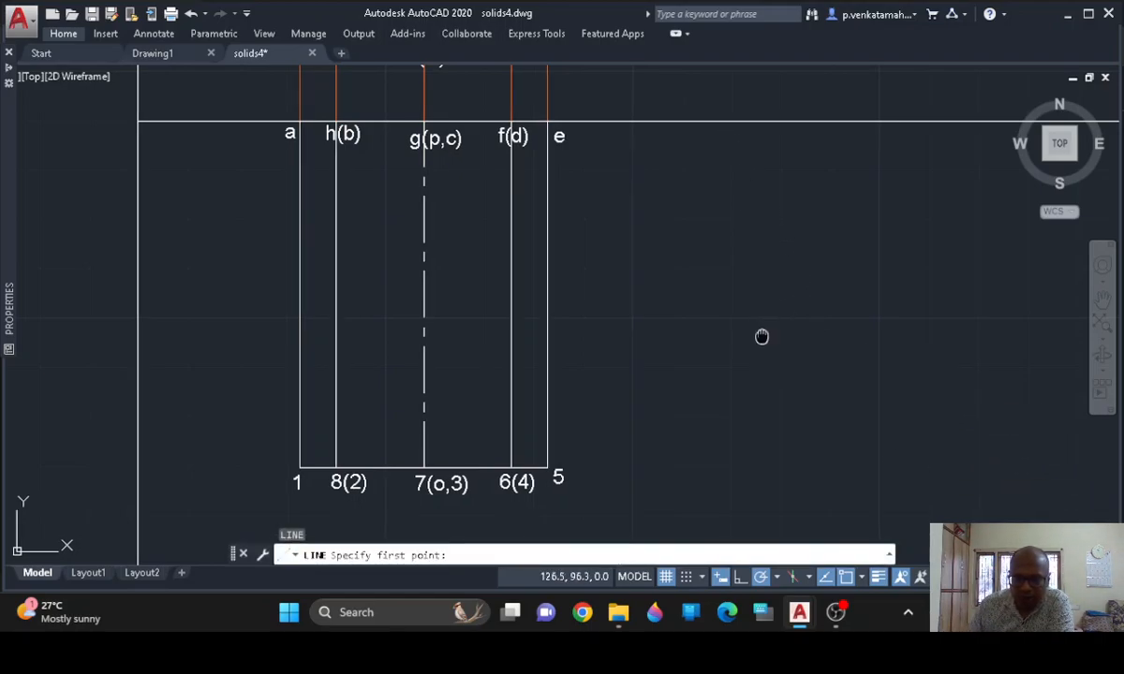
pyautogui.moveTo(760, 333); pyautogui.dragTo(544, 316, button='middle')
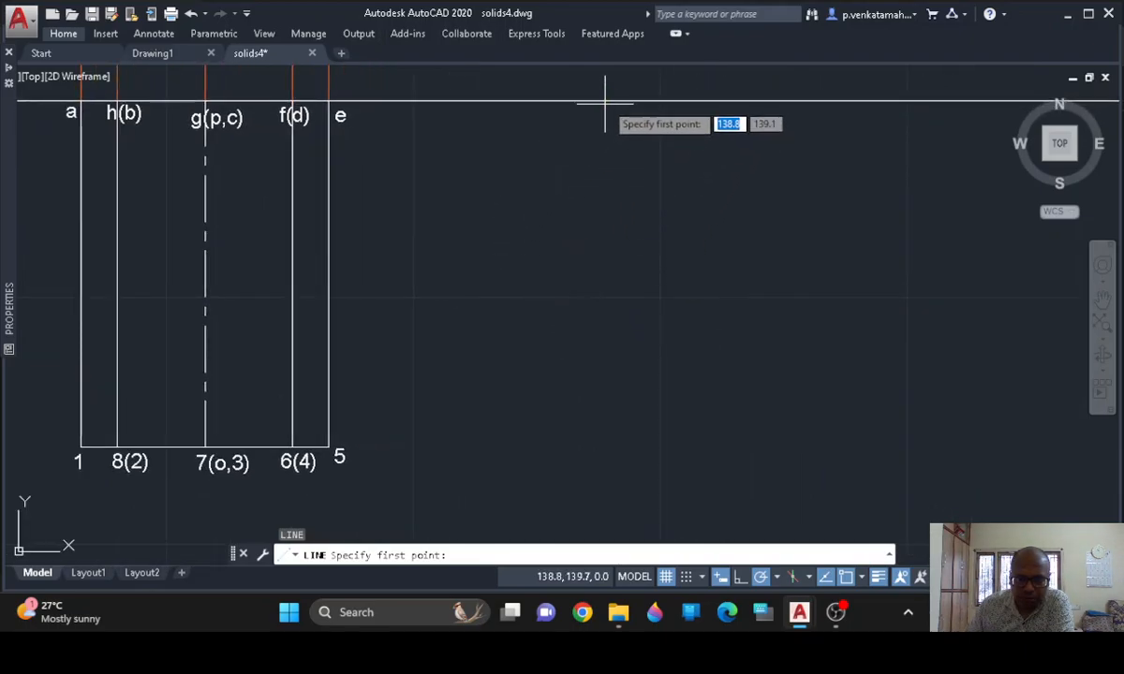
pyautogui.click(664, 100)
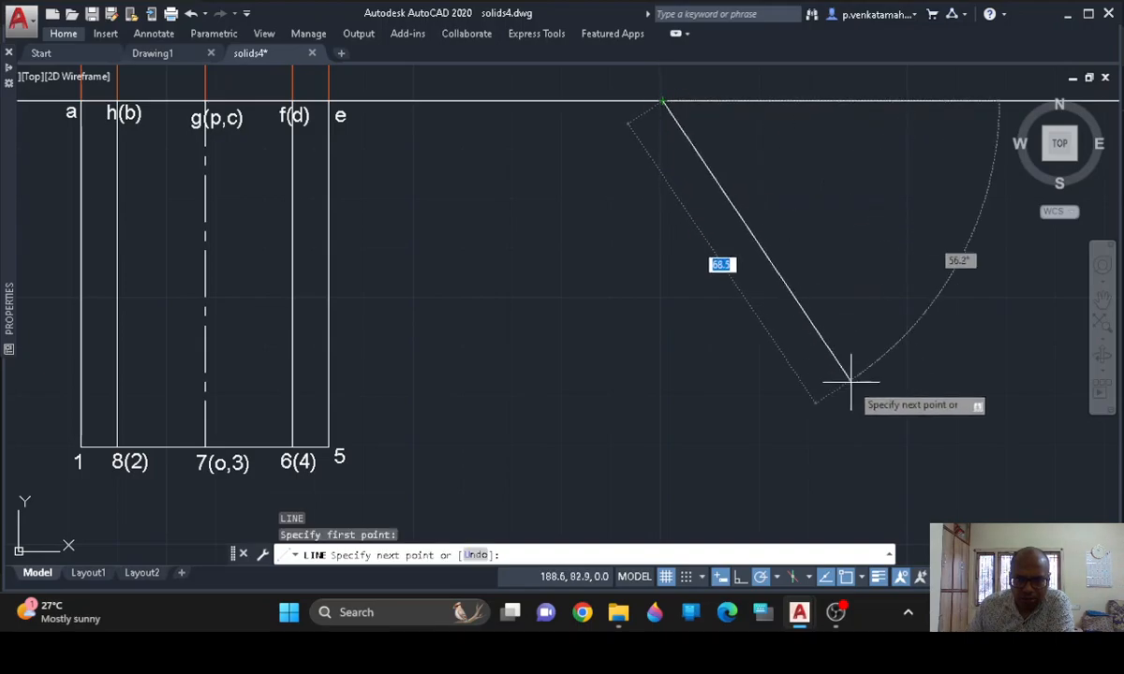
pyautogui.press('Tab')
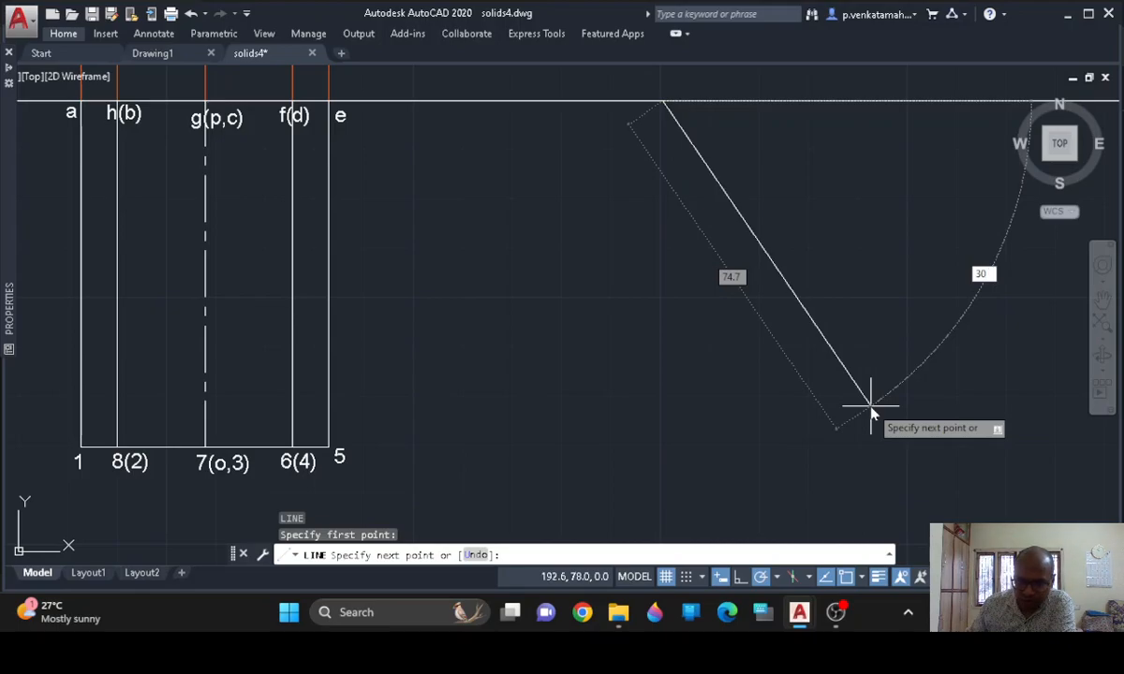
pyautogui.press('Return')
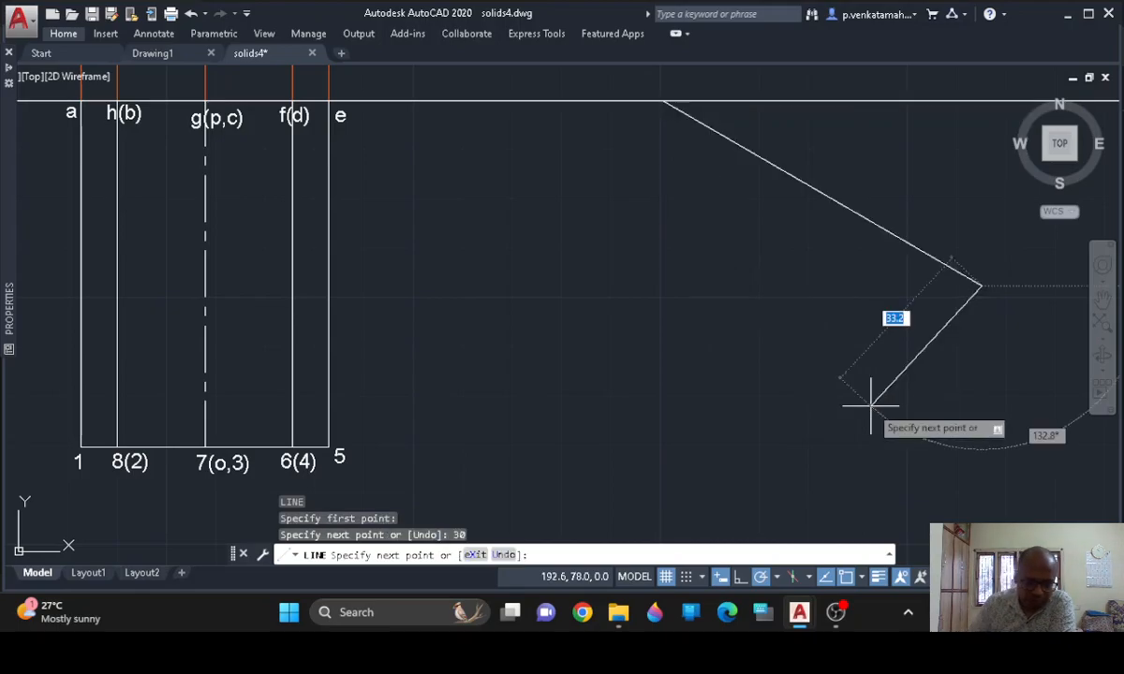
pyautogui.press('Escape')
# Copy the labelled plan along XY so that its corner e lands on the upper end of the 30° sloping line
pyautogui.scroll(-4, 870, 405)
pyautogui.moveTo(900, 378)
pyautogui.mouseDown(button='middle')
pyautogui.moveTo(569, 384)
pyautogui.moveTo(542, 354)
pyautogui.mouseUp(button='middle')
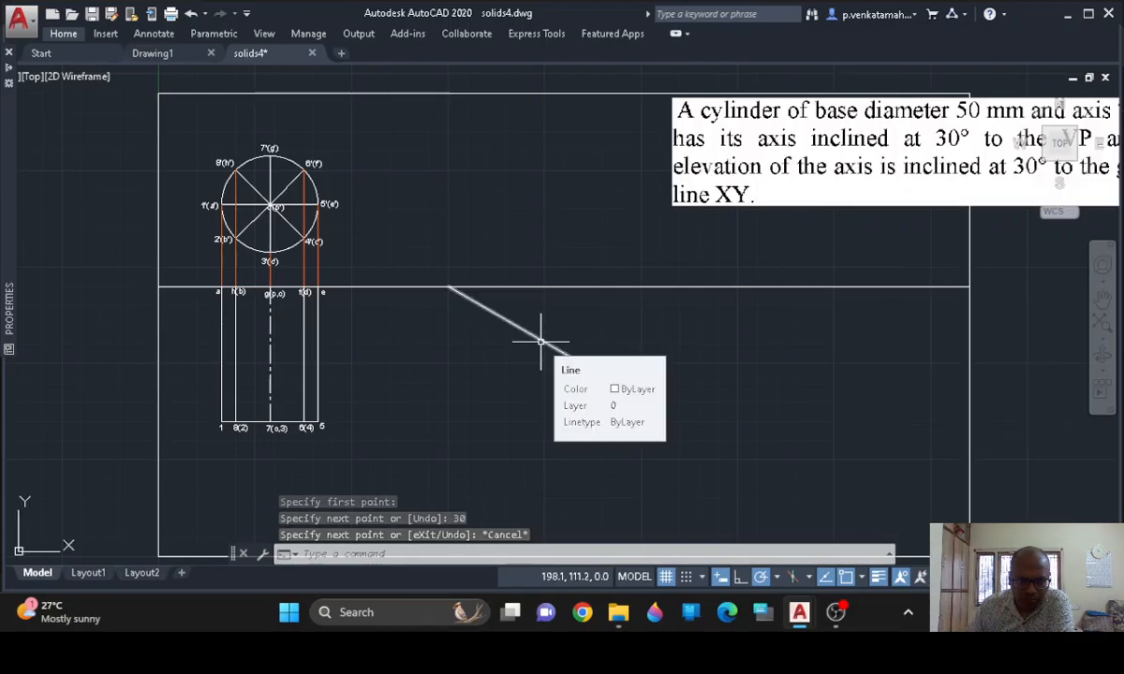
pyautogui.scroll(2, 471, 368)
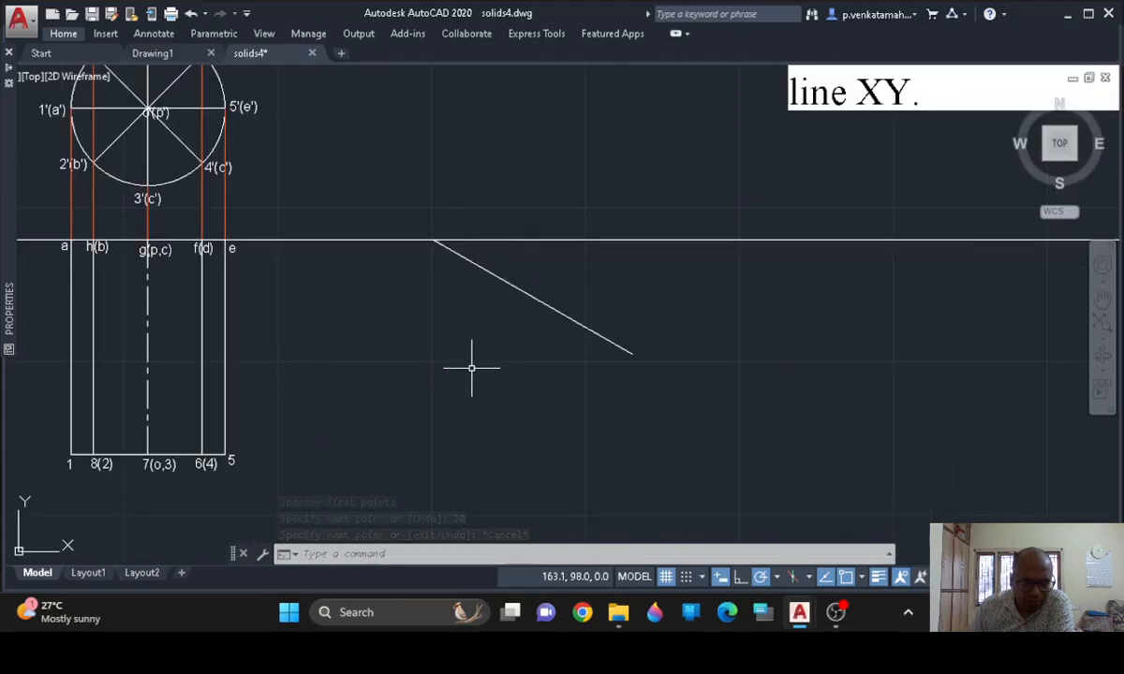
pyautogui.moveTo(36, 222)
pyautogui.mouseDown()
pyautogui.moveTo(159, 225)
pyautogui.moveTo(300, 337)
pyautogui.moveTo(187, 516)
pyautogui.moveTo(36, 505)
pyautogui.mouseUp()
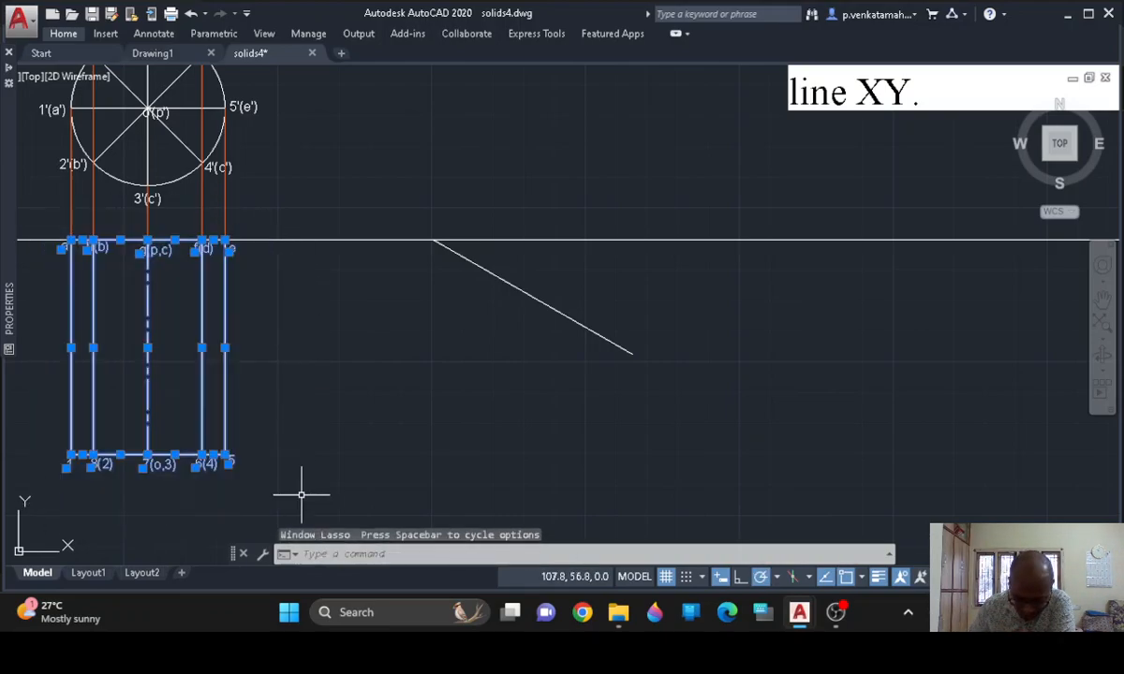
pyautogui.write('o')
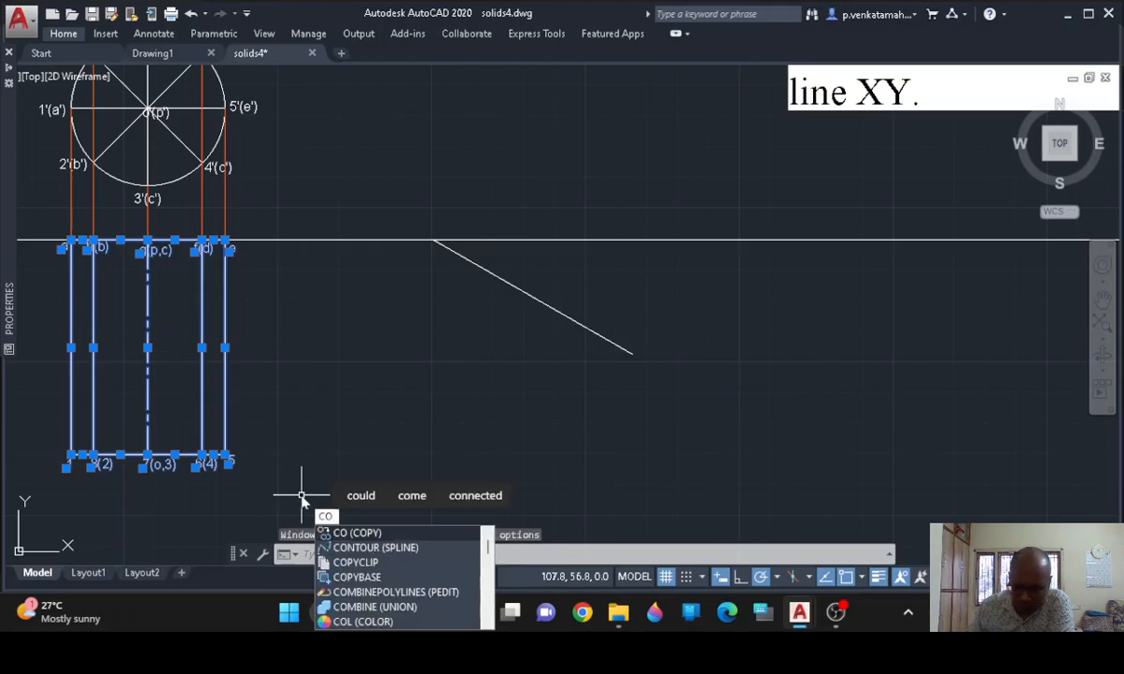
pyautogui.press('Return')
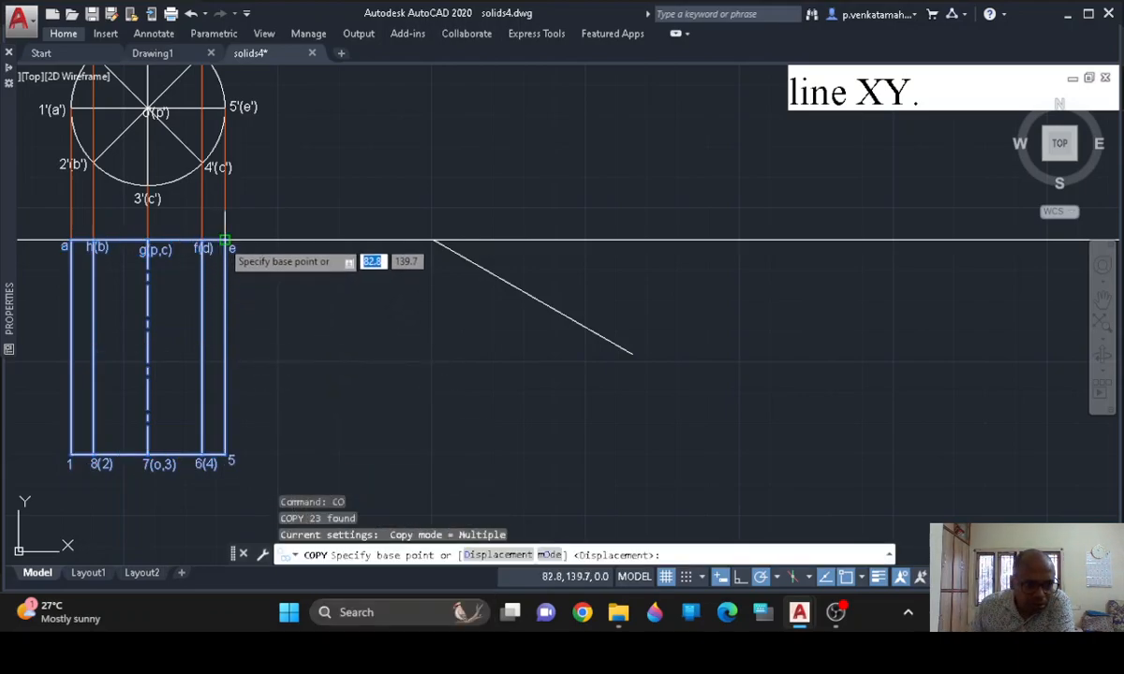
pyautogui.click(225, 240)
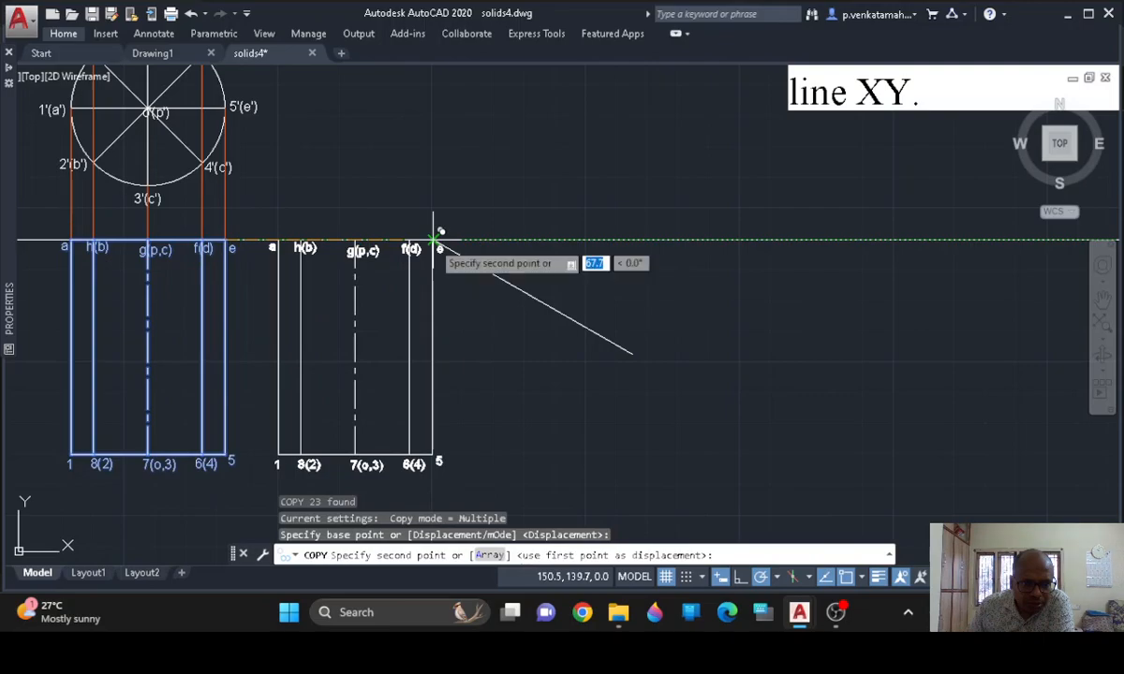
pyautogui.click(434, 240)
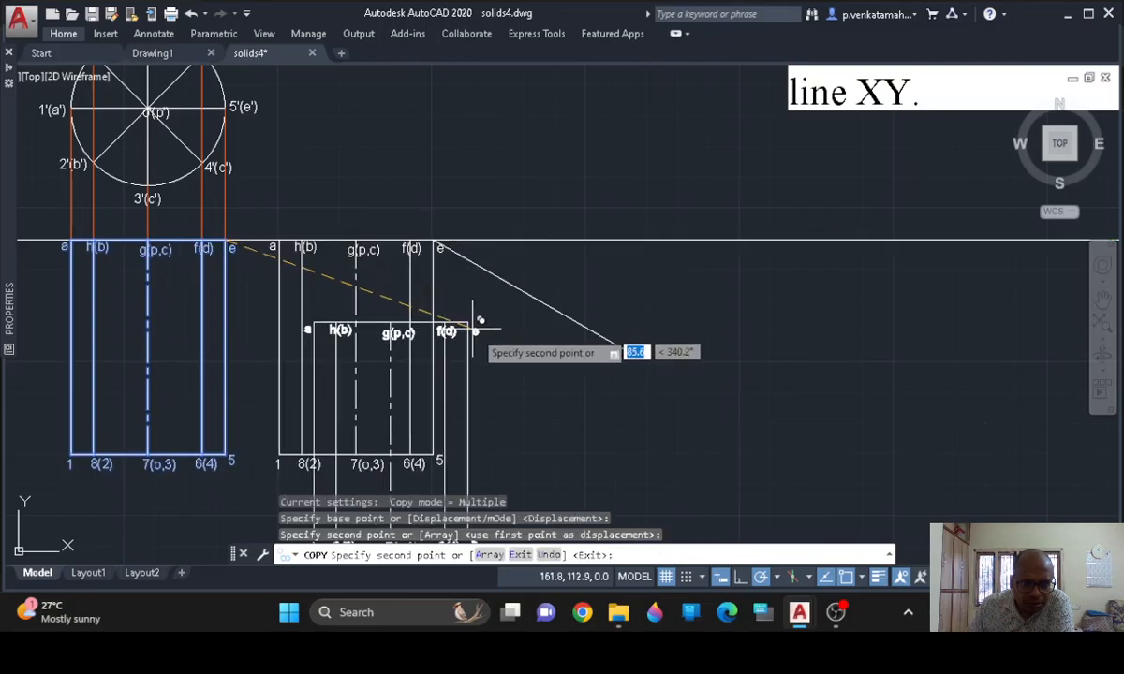
pyautogui.press('Escape')
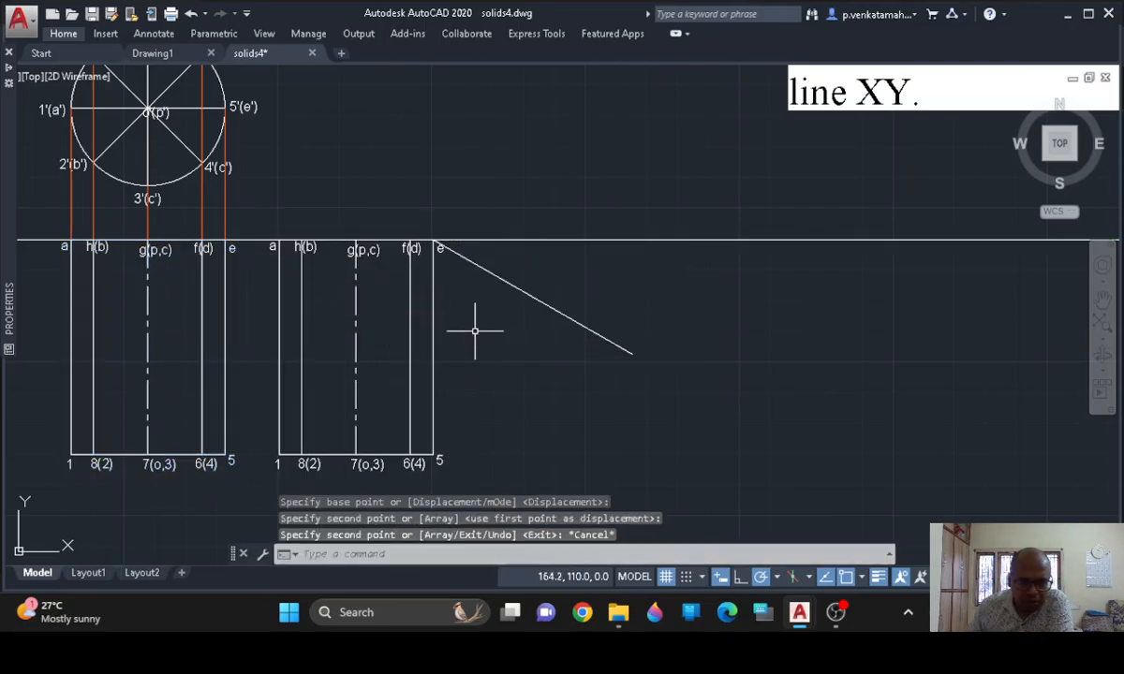
# Rotate the copied plan about corner e by reference, aligning its edge e-5 with the 30° sloping line
pyautogui.moveTo(257, 211)
pyautogui.mouseDown()
pyautogui.moveTo(504, 175)
pyautogui.moveTo(480, 459)
pyautogui.moveTo(452, 484)
pyautogui.moveTo(281, 487)
pyautogui.moveTo(274, 466)
pyautogui.moveTo(266, 476)
pyautogui.mouseUp()
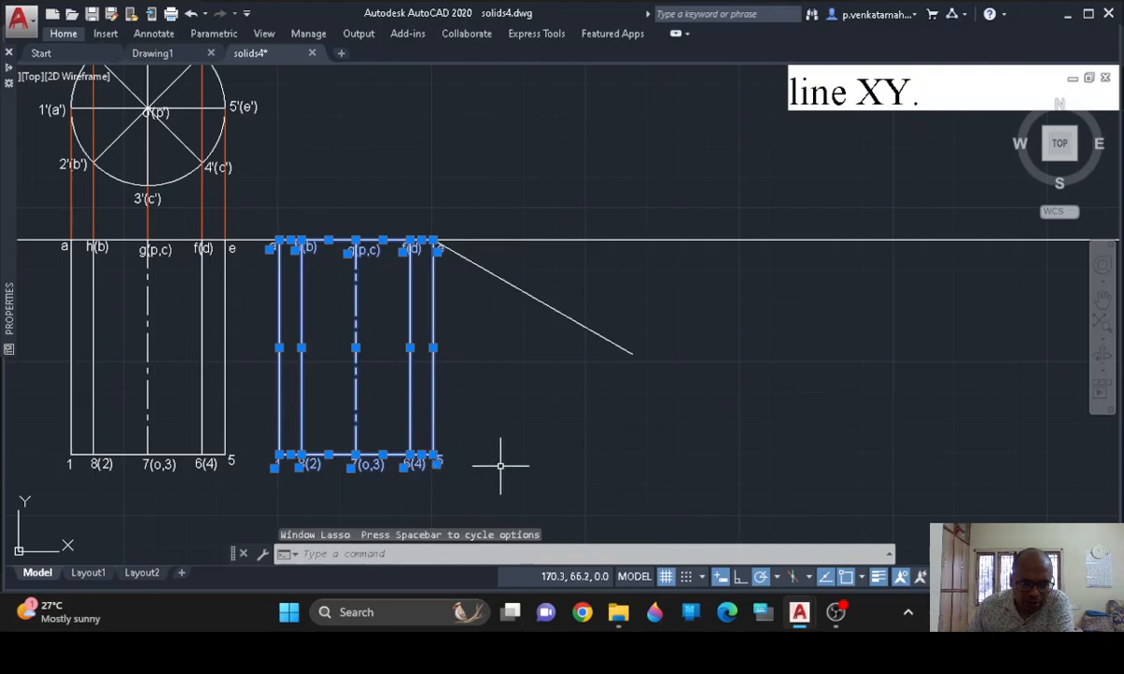
pyautogui.write('ro')
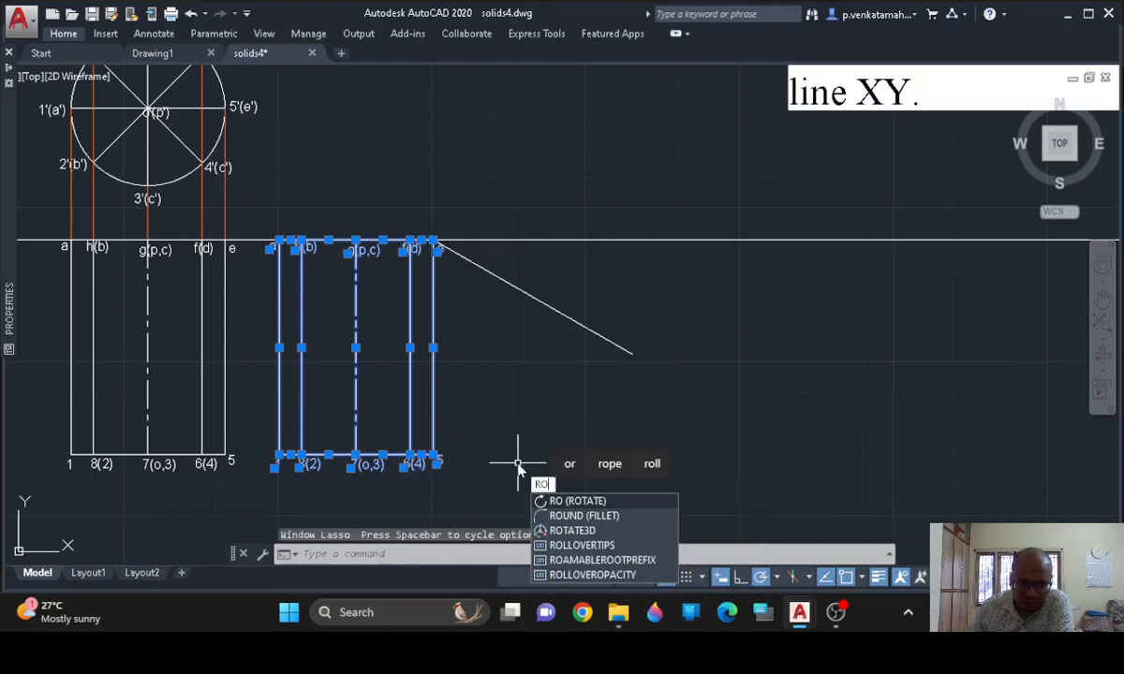
pyautogui.click(578, 501)
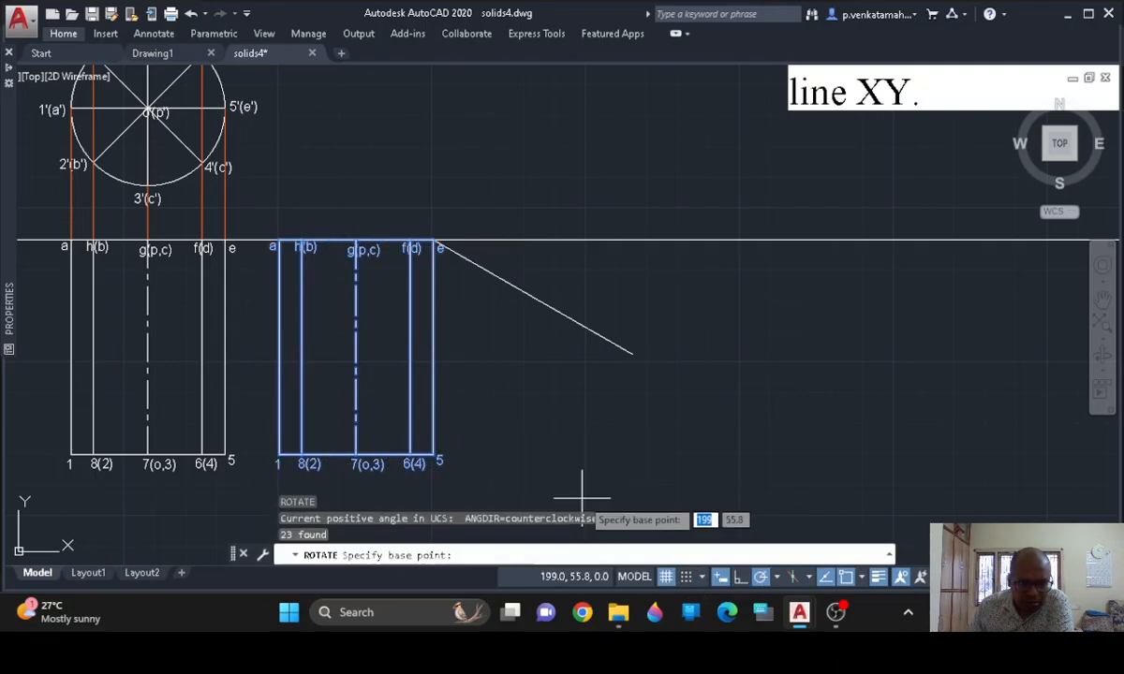
pyautogui.click(433, 242)
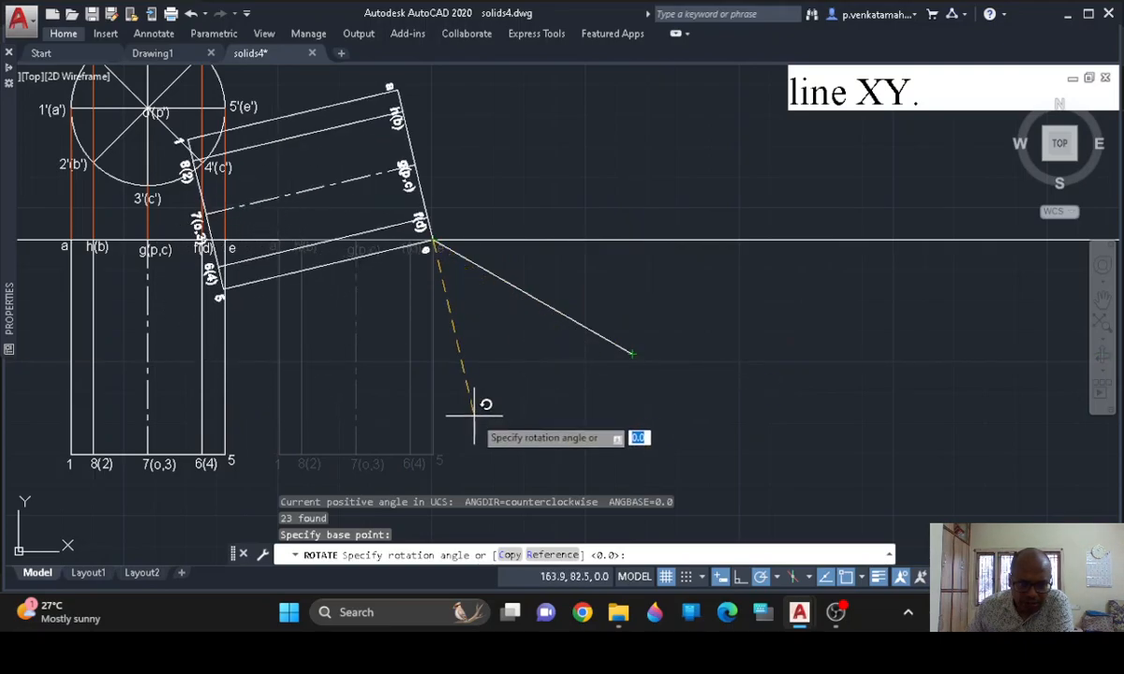
pyautogui.click(549, 556)
pyautogui.click(432, 242)
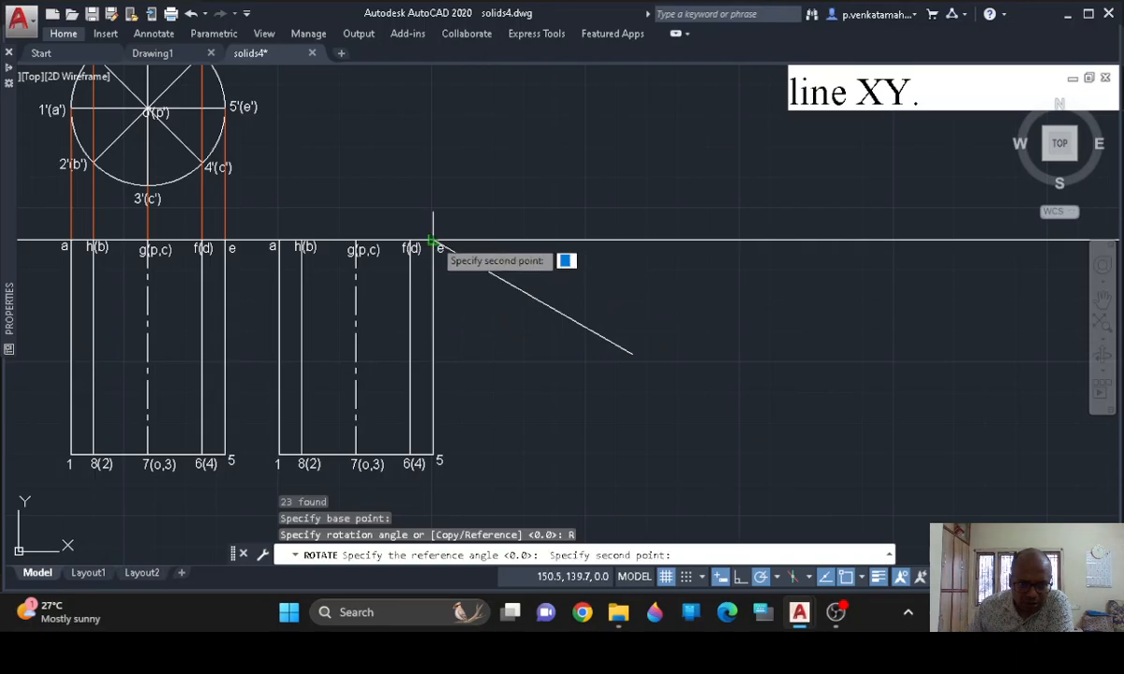
pyautogui.click(434, 458)
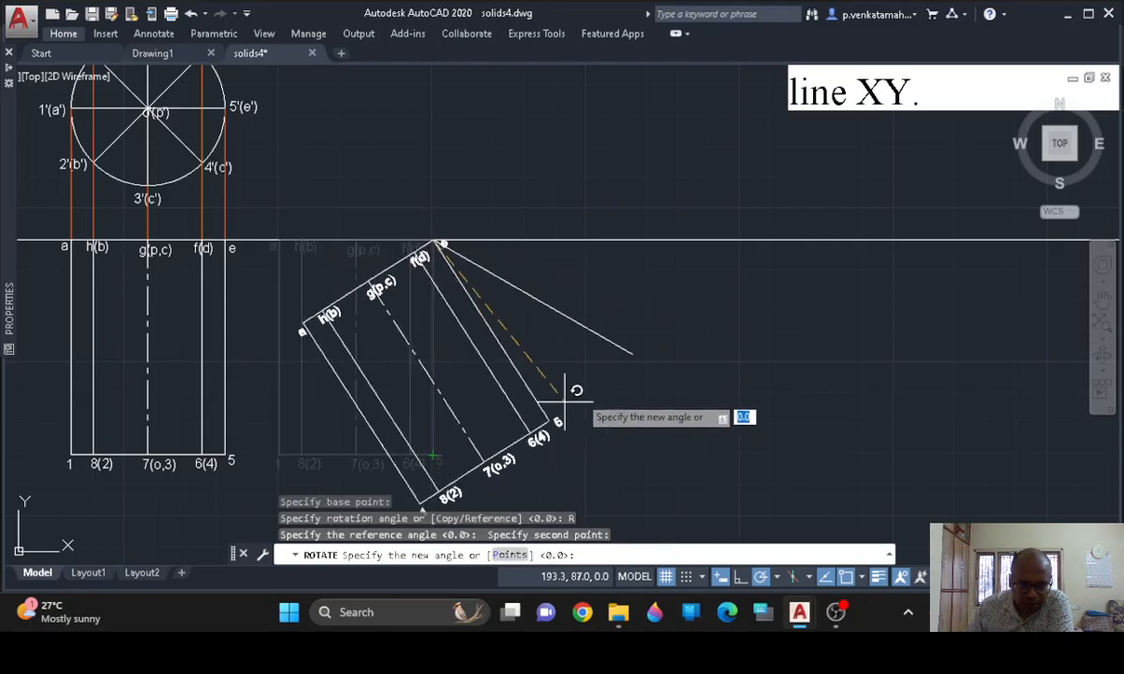
pyautogui.click(633, 352)
pyautogui.scroll(5, 698, 384)
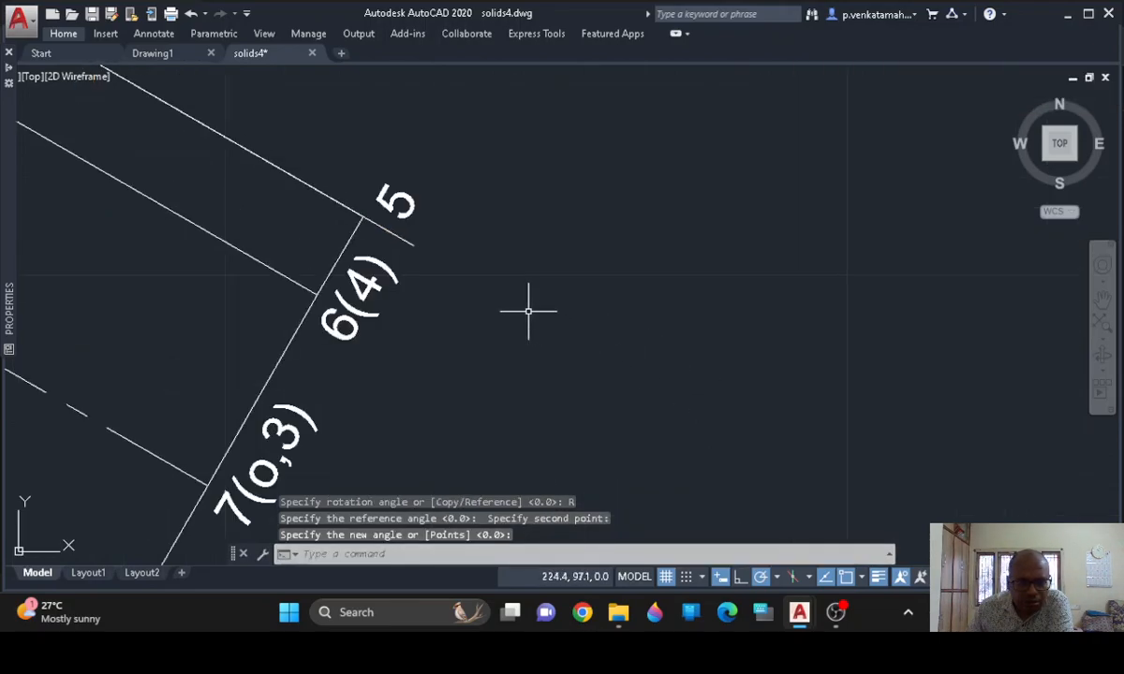
pyautogui.scroll(-5, 528, 311)
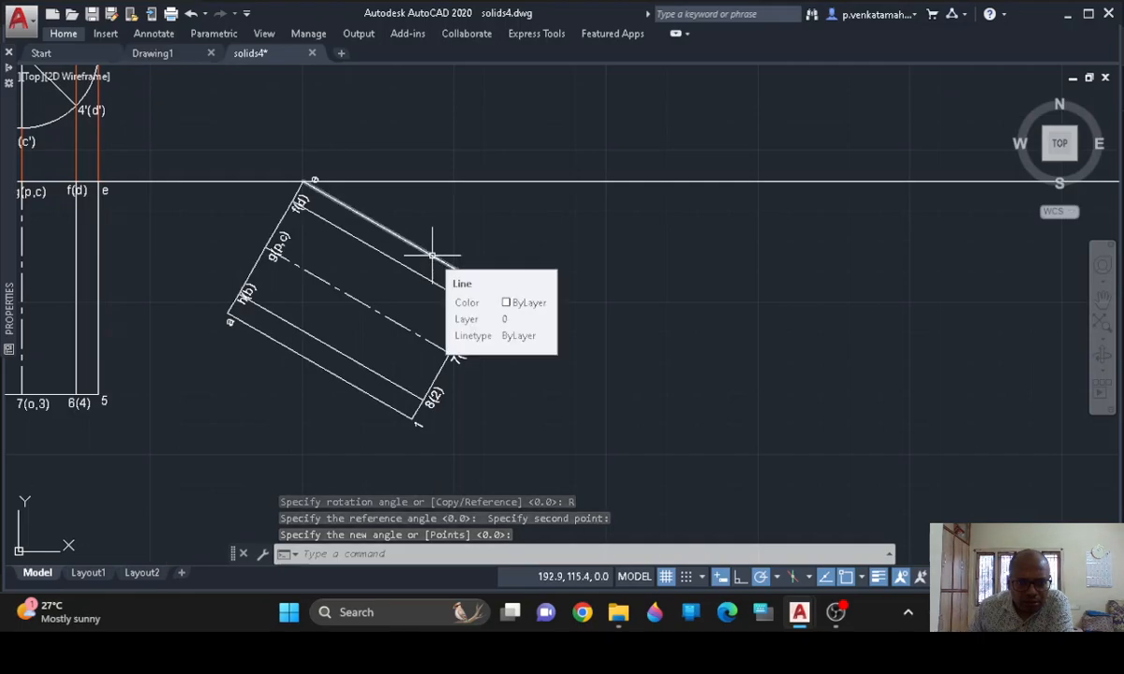
# Set the text rotation of all ten labels on the tilted plan to 0
pyautogui.moveTo(602, 322); pyautogui.dragTo(672, 346, button='middle')
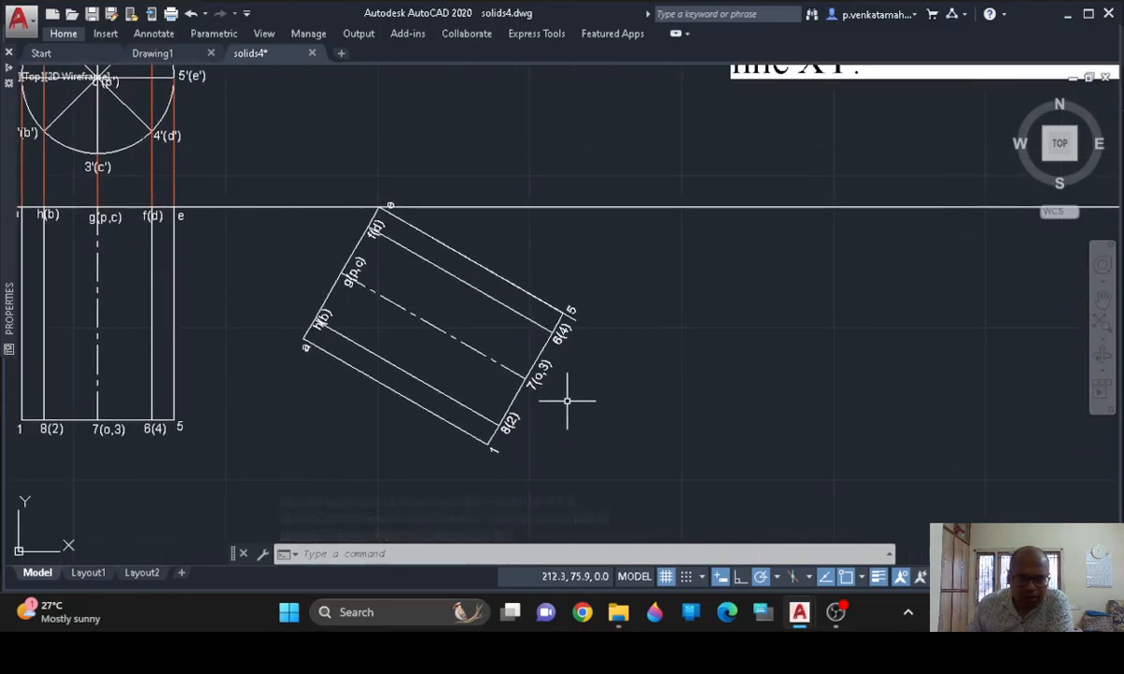
pyautogui.moveTo(477, 318); pyautogui.dragTo(593, 242, button='middle')
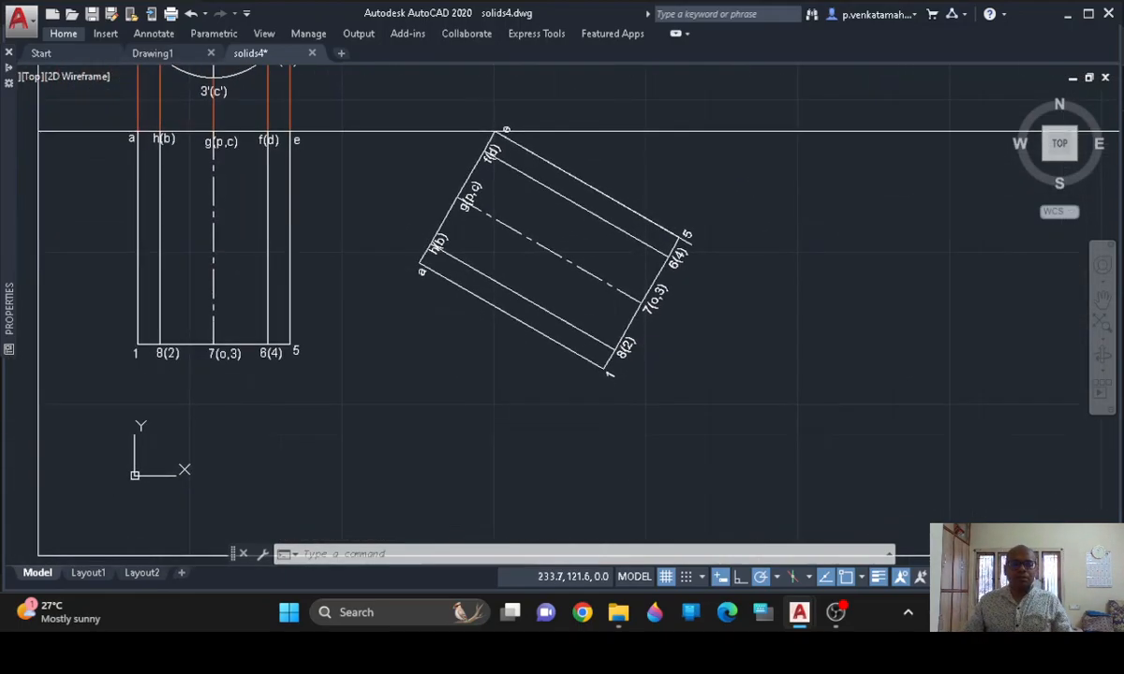
pyautogui.scroll(4, 613, 245)
pyautogui.click(126, 310)
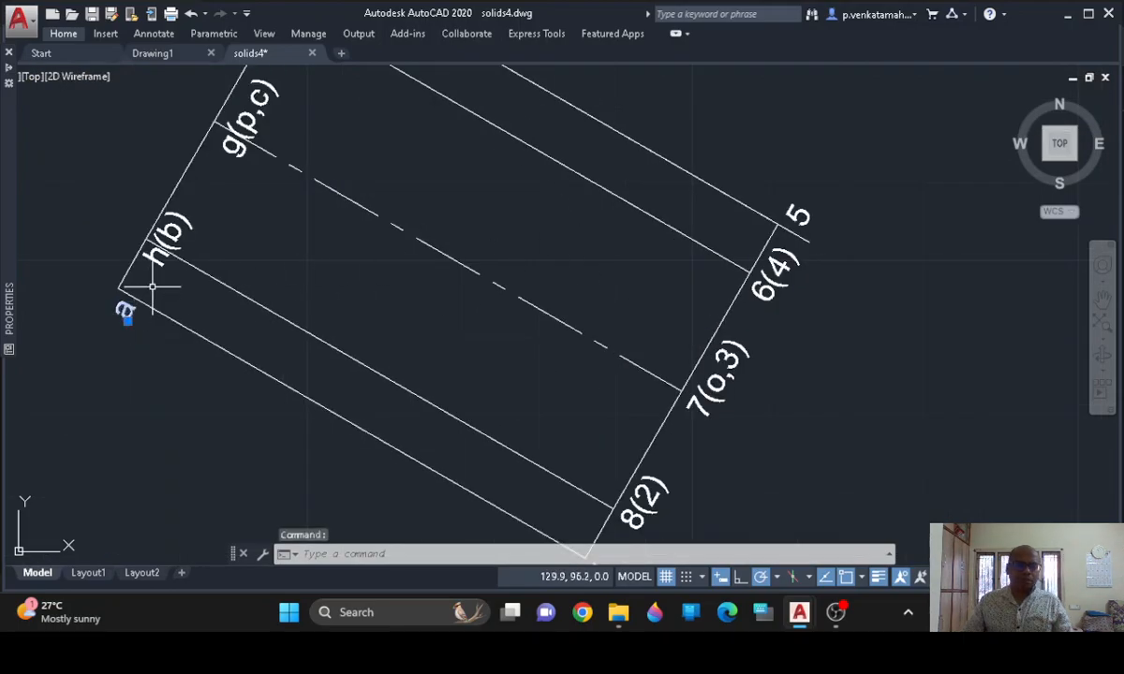
pyautogui.click(163, 245)
pyautogui.click(255, 118)
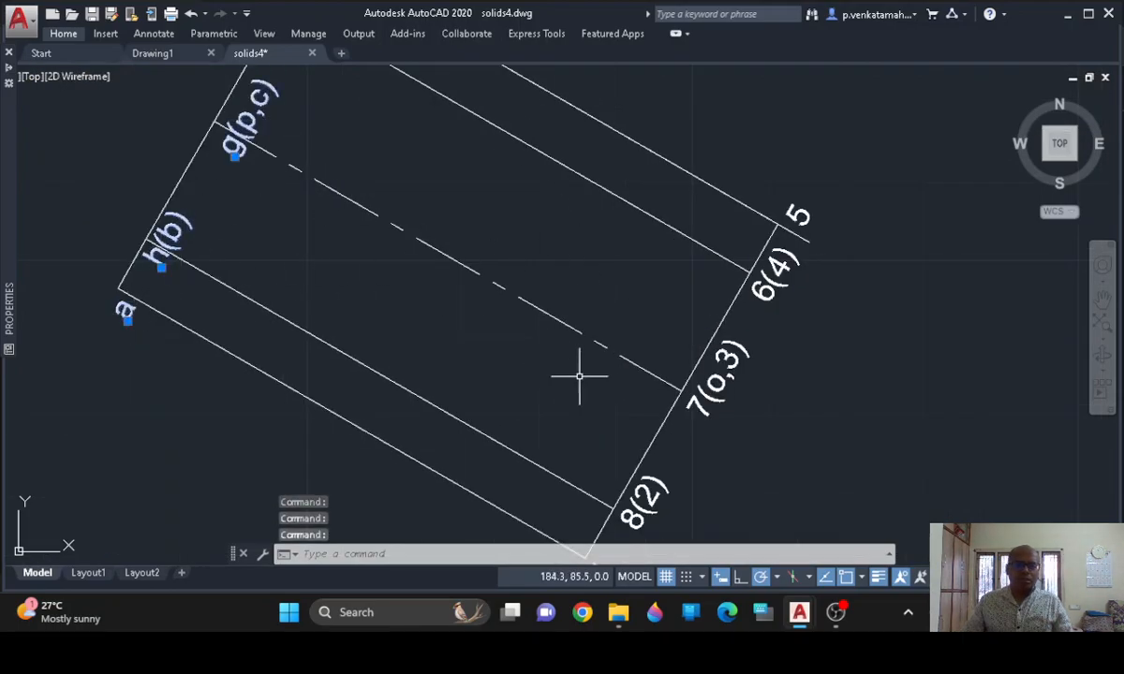
pyautogui.click(715, 402)
pyautogui.click(767, 281)
pyautogui.click(810, 213)
pyautogui.click(853, 269)
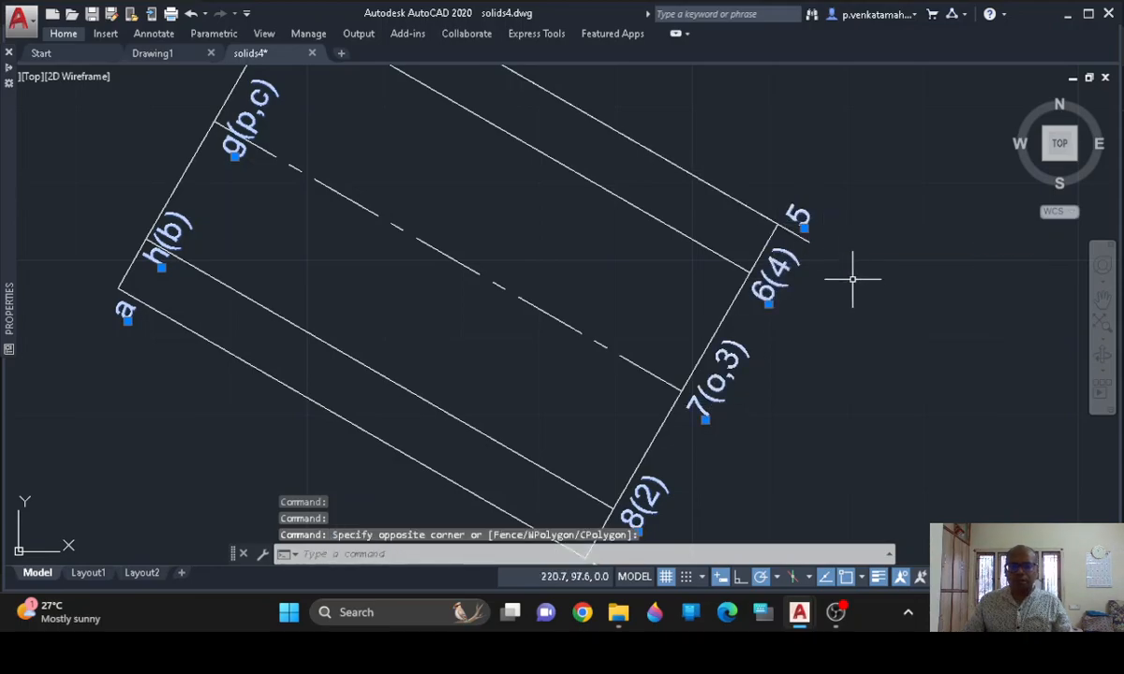
pyautogui.scroll(-2, 857, 300)
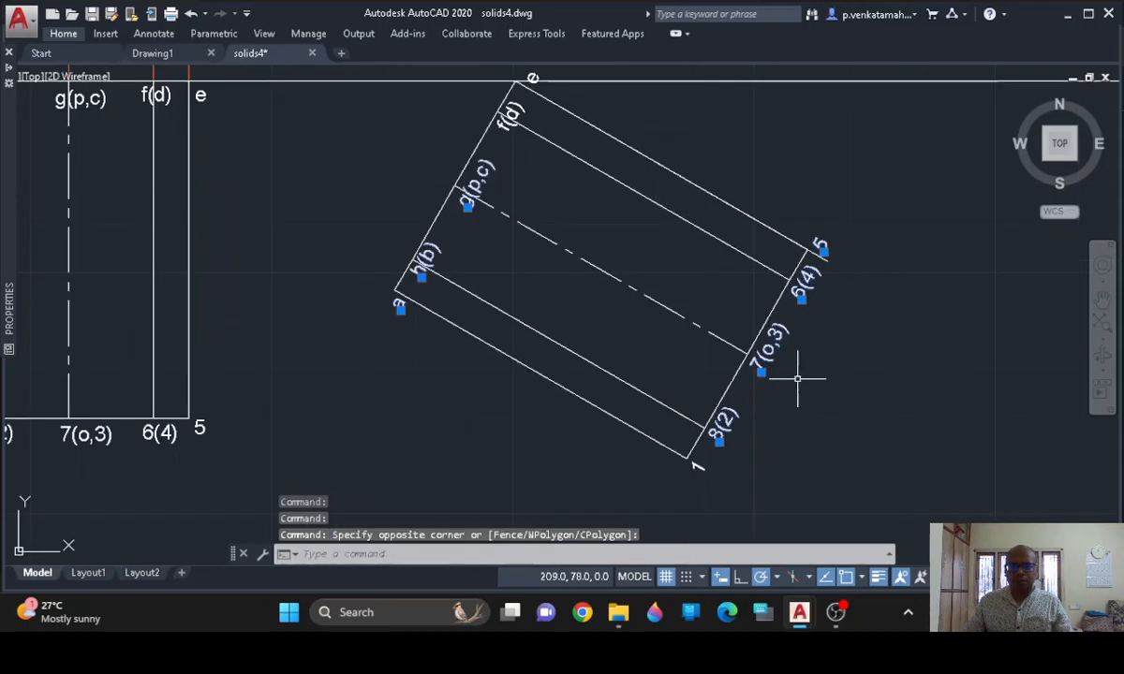
pyautogui.click(698, 468)
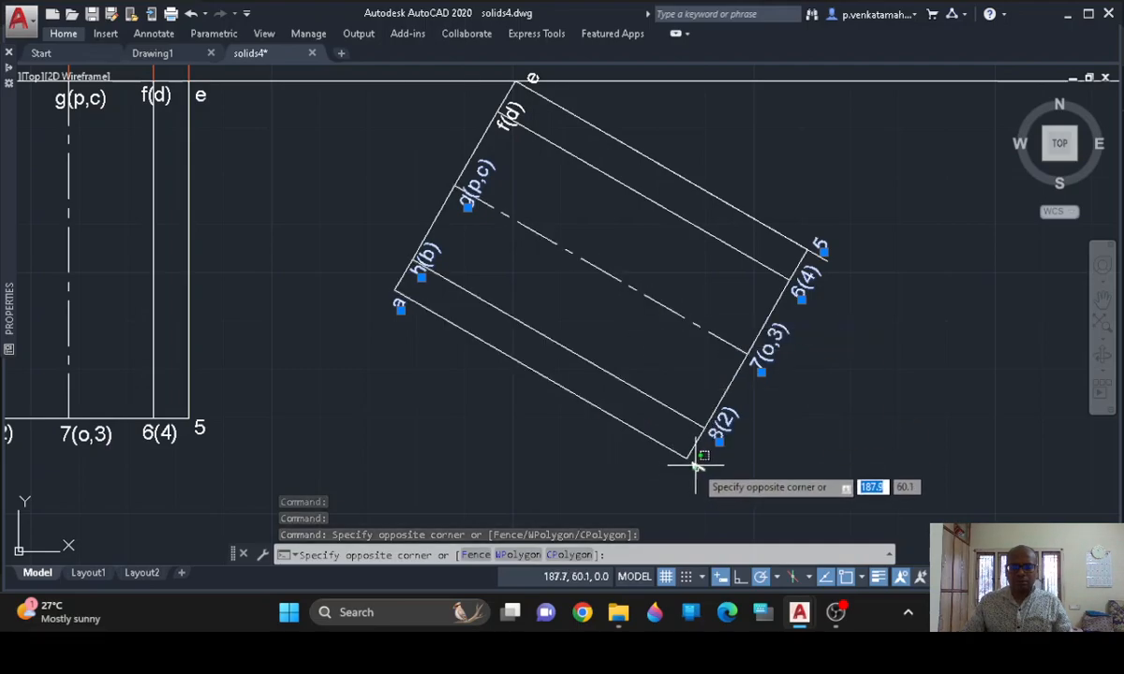
pyautogui.click(697, 466)
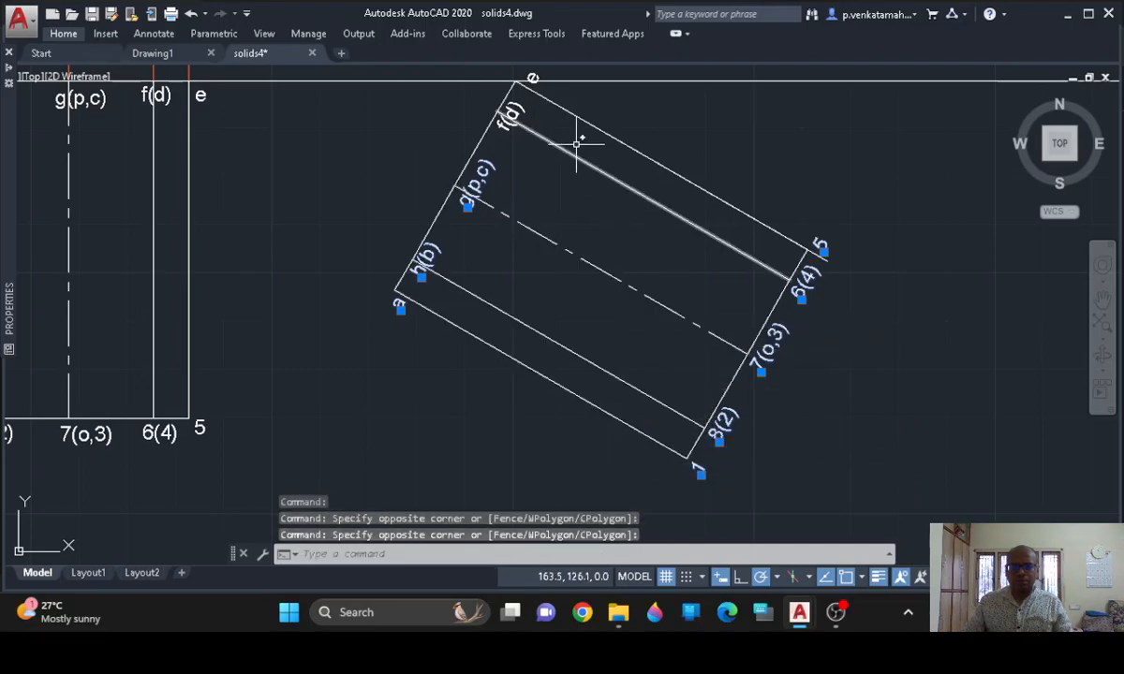
pyautogui.click(534, 78)
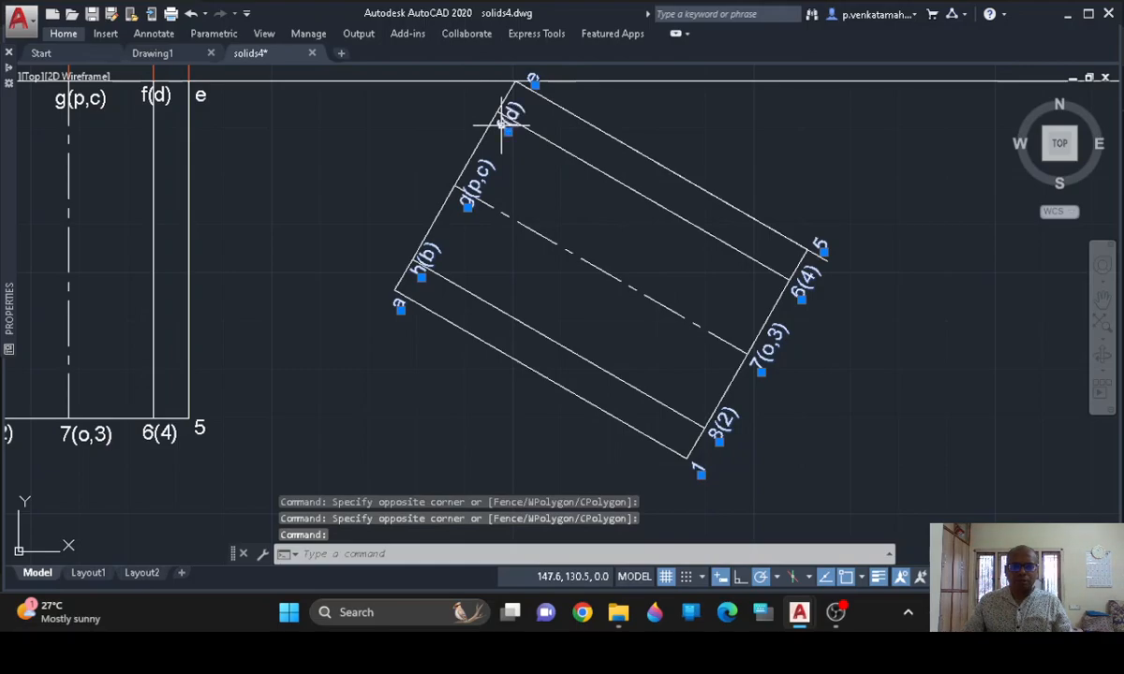
pyautogui.click(501, 124)
pyautogui.moveTo(8, 188)
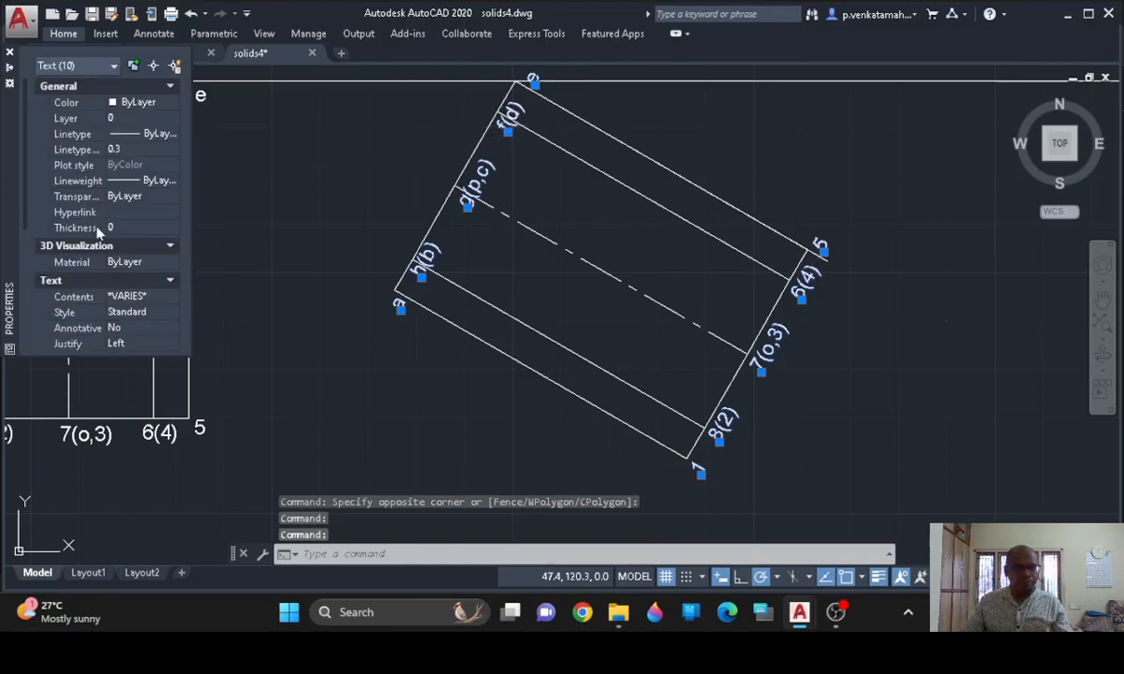
pyautogui.scroll(-5, 128, 233)
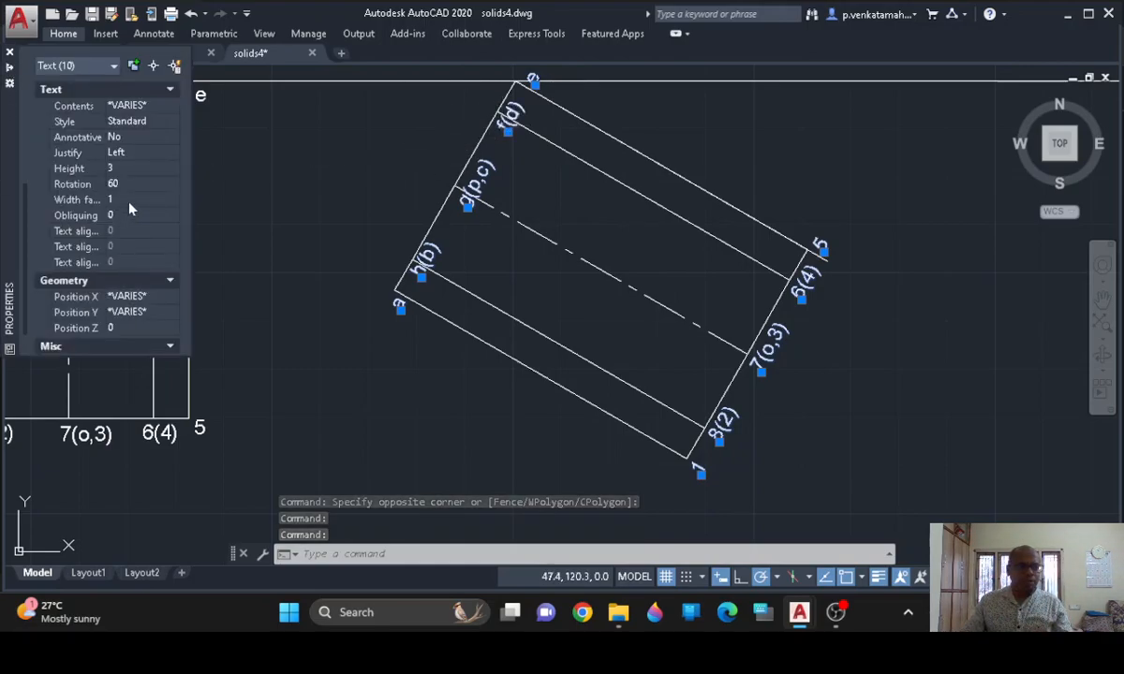
pyautogui.click(124, 183)
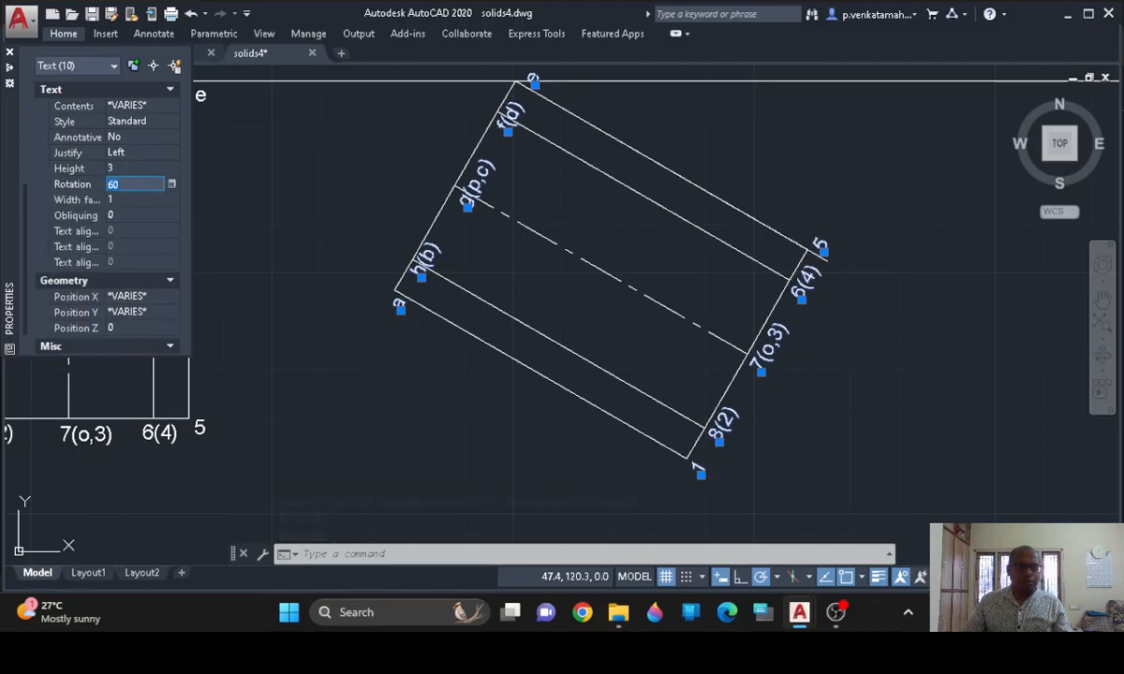
pyautogui.write('0')
pyautogui.press('Tab')
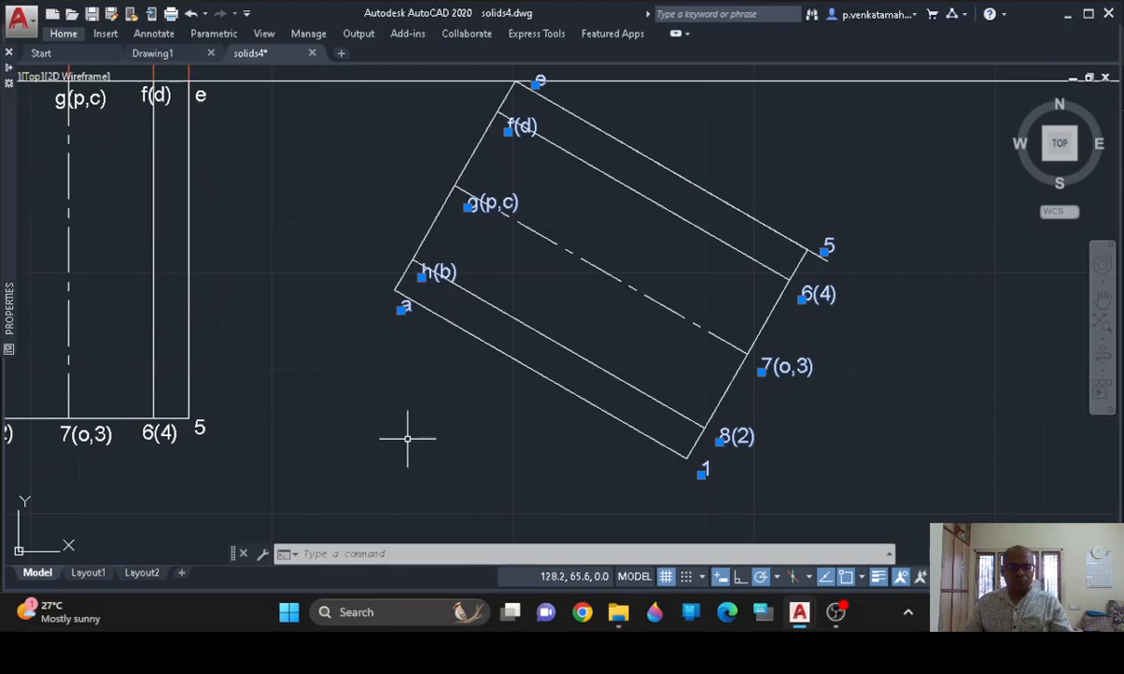
pyautogui.press('Escape')
# Move the labels a and h(b) outside the tilted plan's upper-left end edge, each beside its own point
pyautogui.click(404, 305)
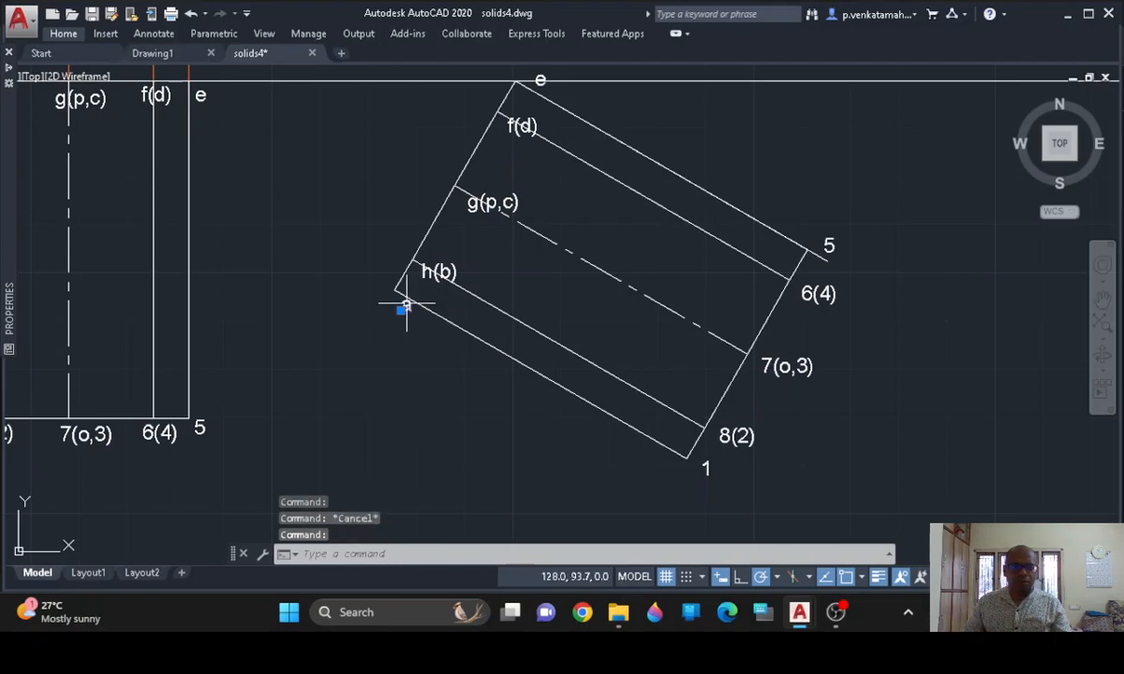
pyautogui.scroll(2, 408, 304)
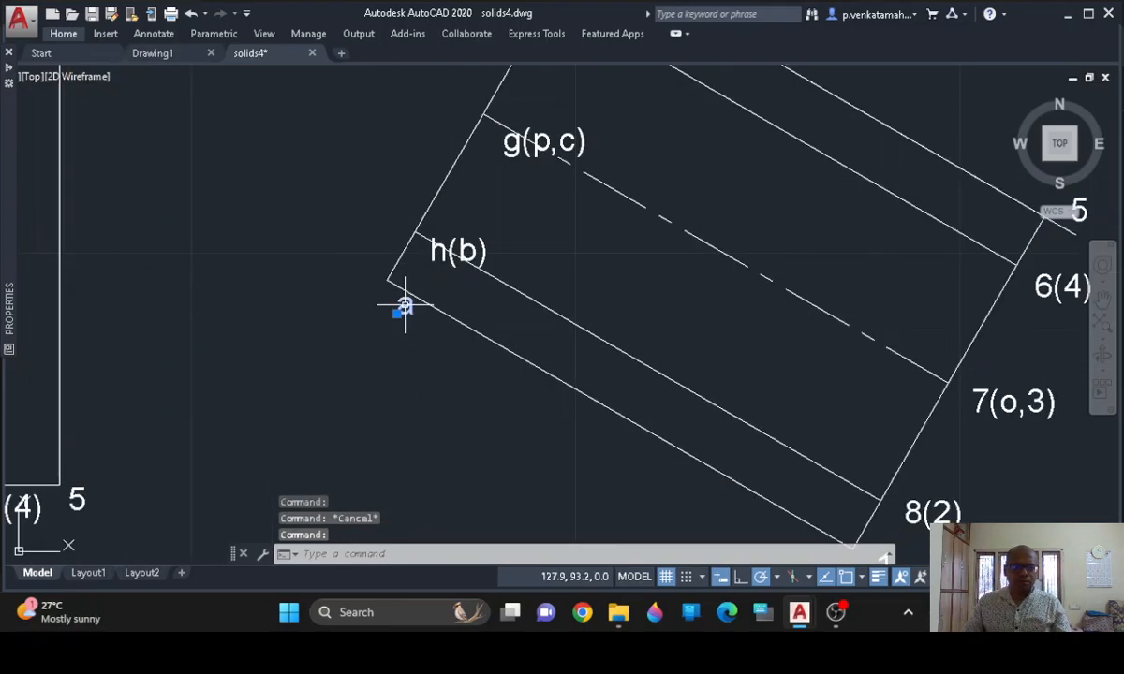
pyautogui.click(399, 312)
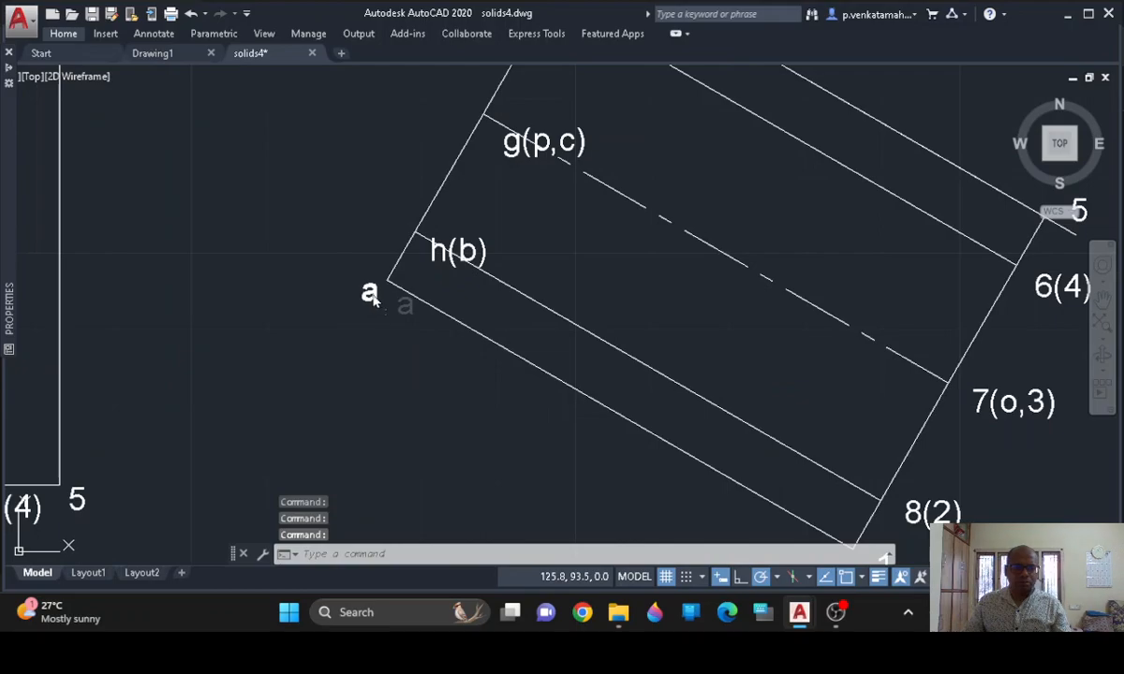
pyautogui.click(366, 297)
pyautogui.click(473, 249)
pyautogui.click(428, 260)
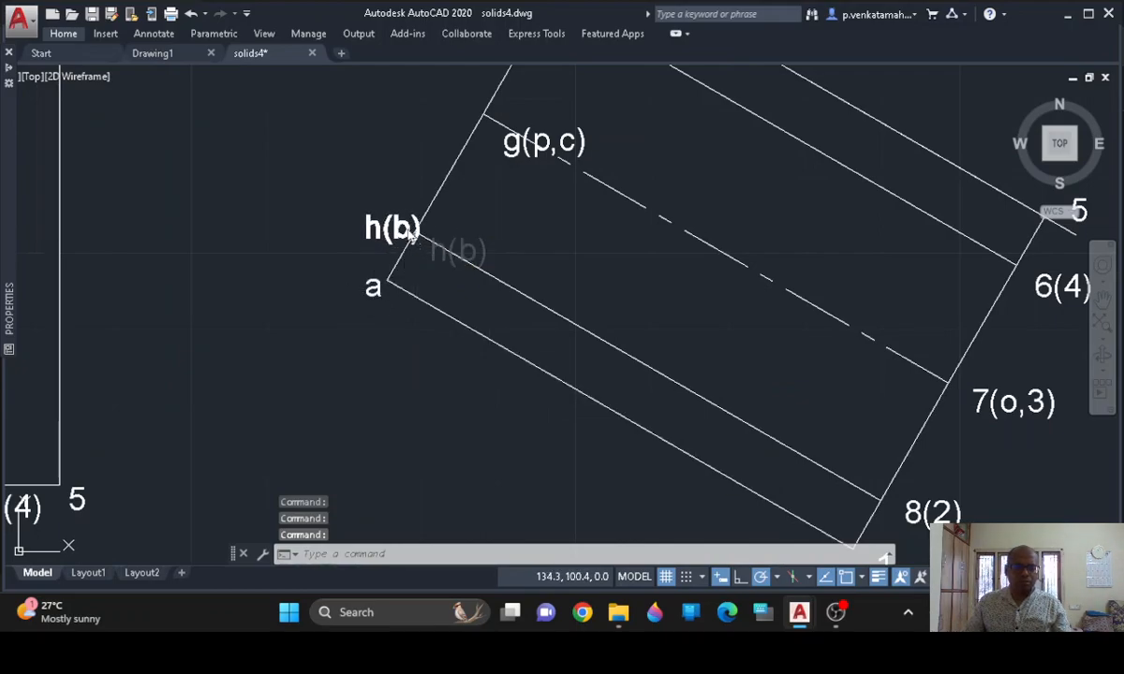
pyautogui.click(353, 234)
# Move the labels g(p,c), f(d) and e outside the tilted plan's upper-left end edge, each beside its own point
pyautogui.moveTo(547, 241); pyautogui.dragTo(558, 322, button='middle')
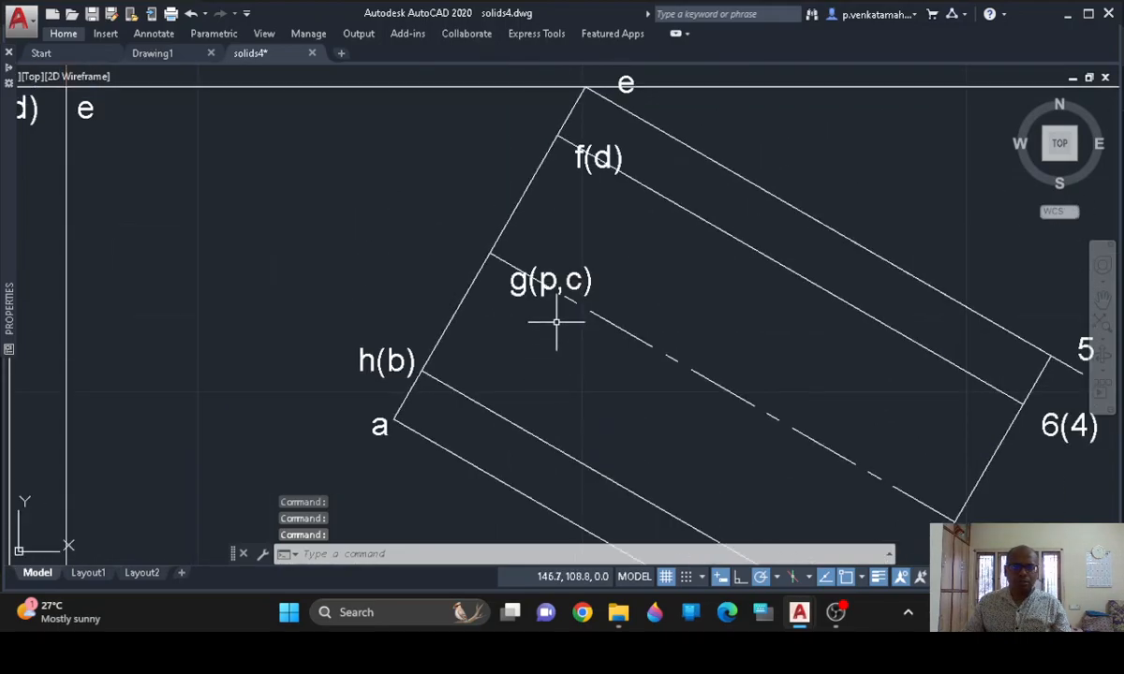
pyautogui.click(513, 288)
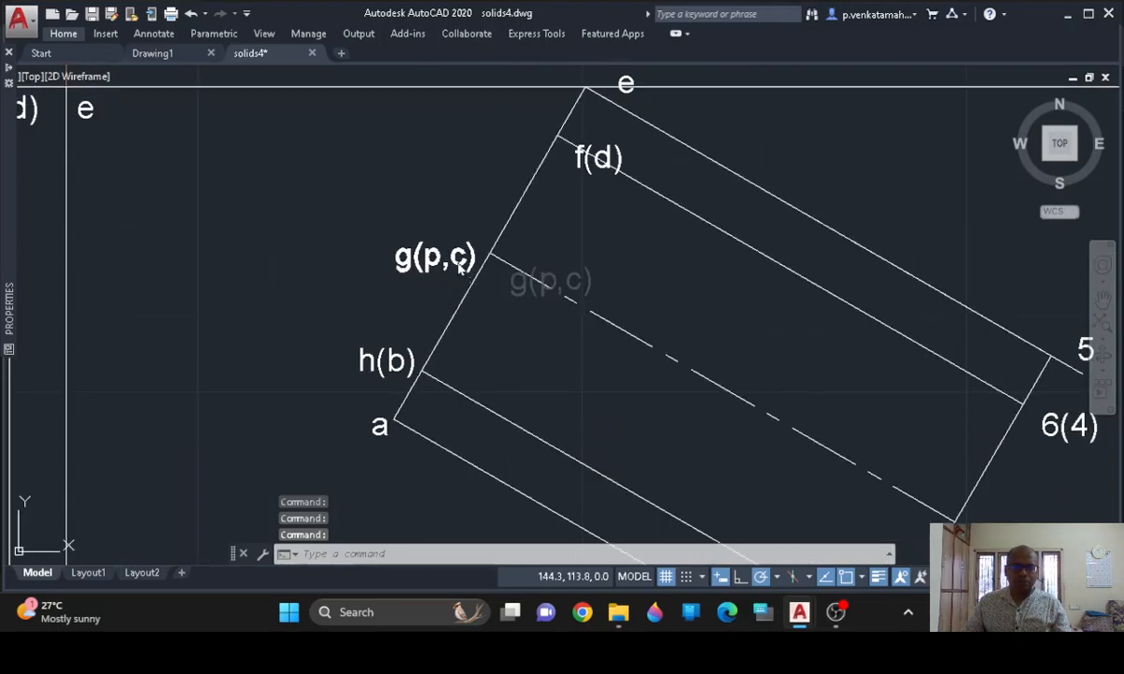
pyautogui.click(401, 259)
pyautogui.click(579, 170)
pyautogui.click(540, 146)
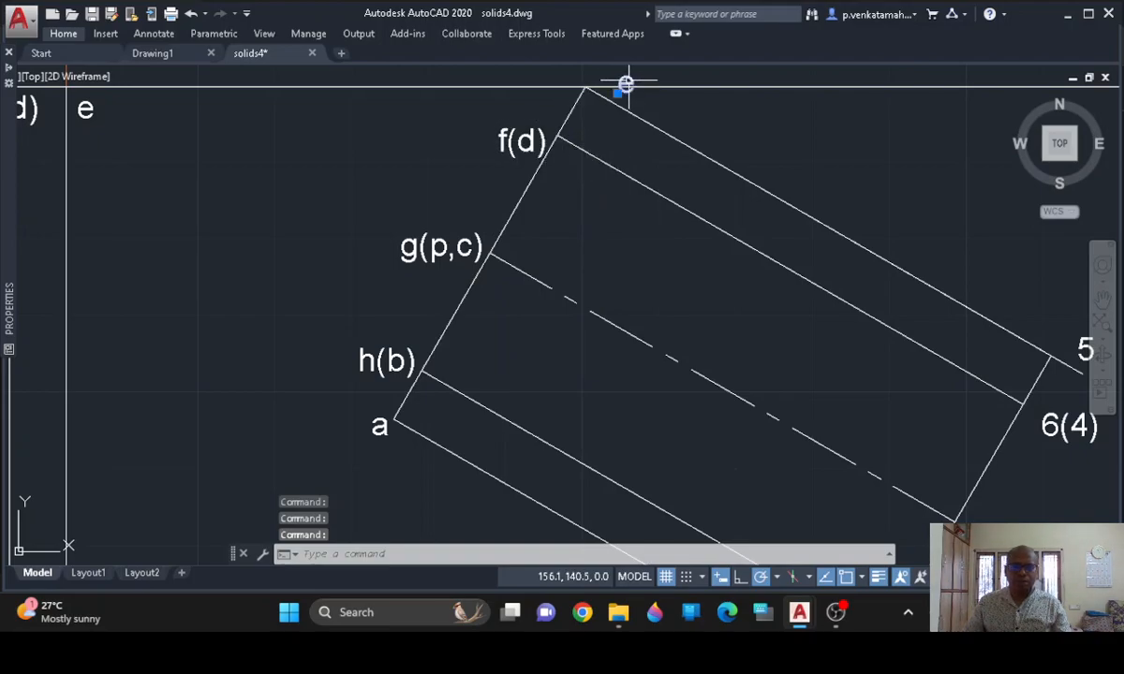
# Move the labels 7(o,3) and 8(2) closer to their points on the tilted plan's lower-right end edge
pyautogui.moveTo(747, 243); pyautogui.dragTo(370, 183, button='middle')
pyautogui.moveTo(495, 246); pyautogui.dragTo(517, 128, button='middle')
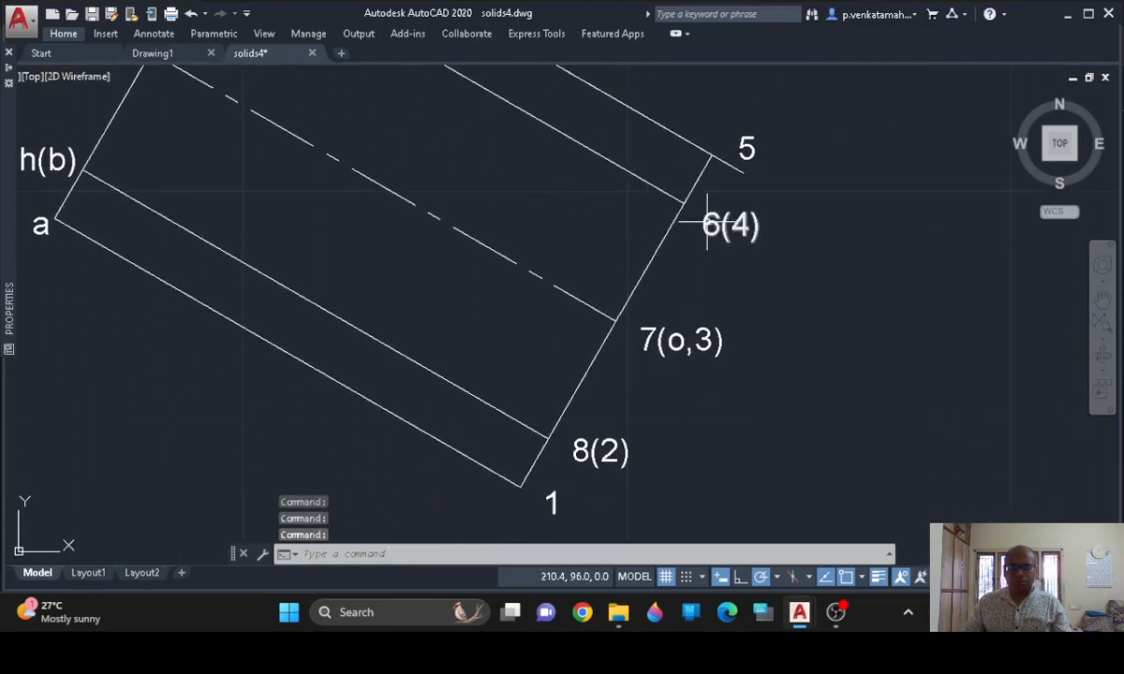
pyautogui.click(680, 344)
pyautogui.moveTo(674, 340)
pyautogui.mouseDown()
pyautogui.moveTo(660, 332)
pyautogui.moveTo(671, 344)
pyautogui.mouseUp()
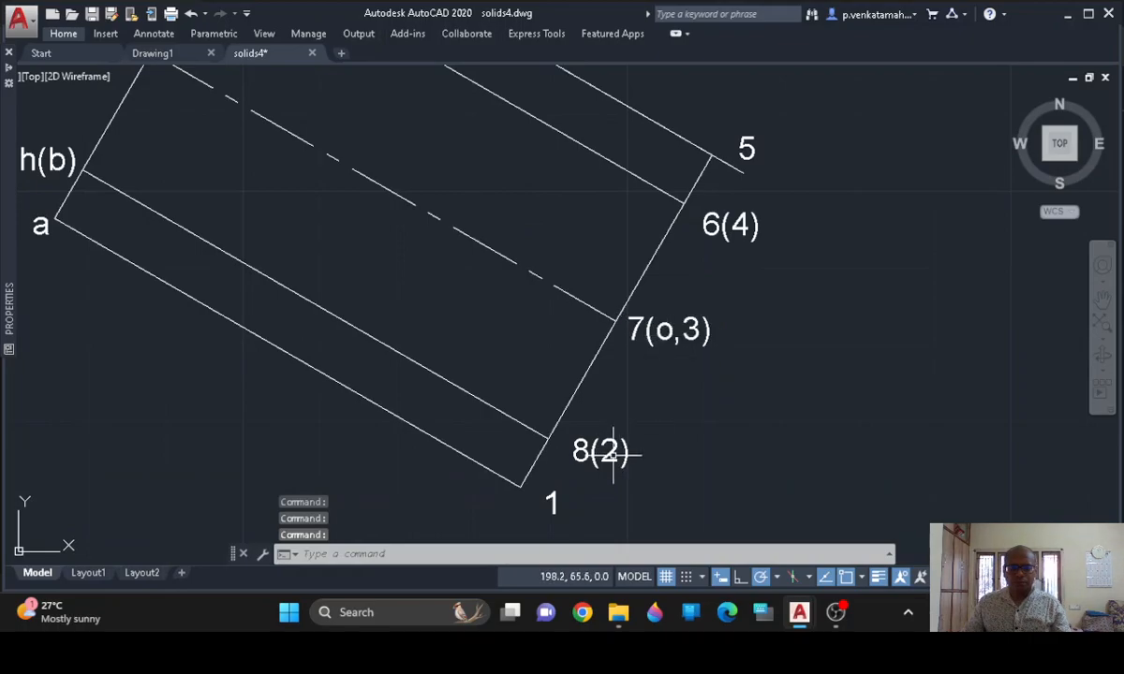
pyautogui.moveTo(603, 451)
pyautogui.mouseDown()
pyautogui.moveTo(585, 446)
pyautogui.moveTo(612, 456)
pyautogui.moveTo(576, 445)
pyautogui.moveTo(589, 456)
pyautogui.mouseUp()
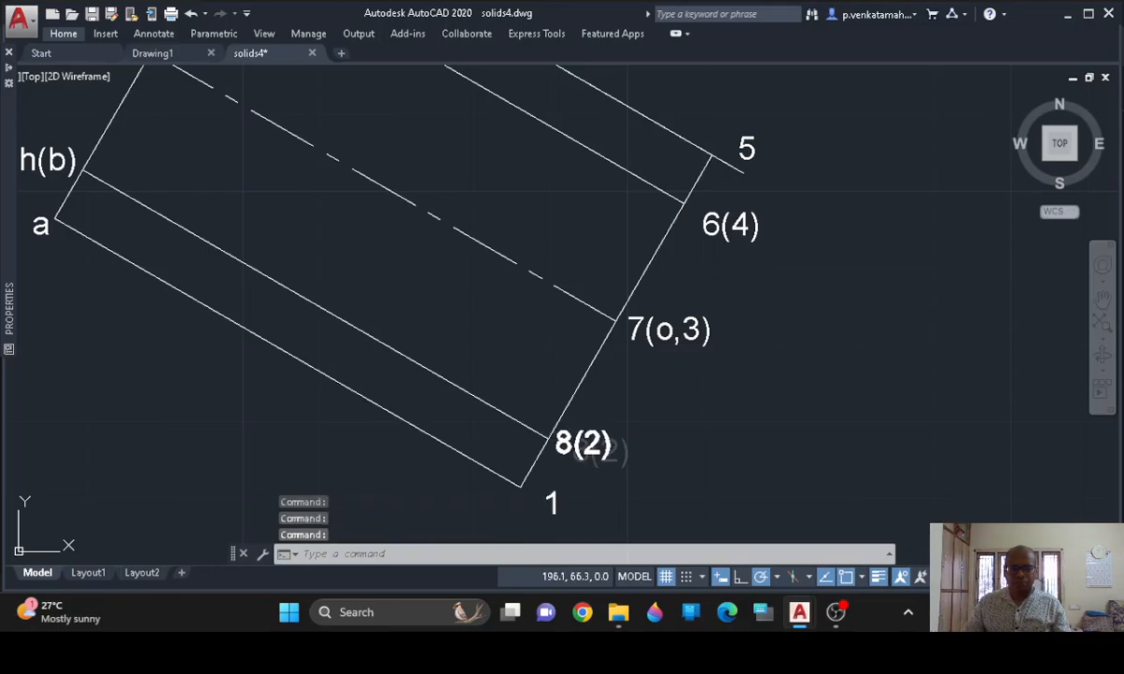
pyautogui.doubleClick(553, 502)
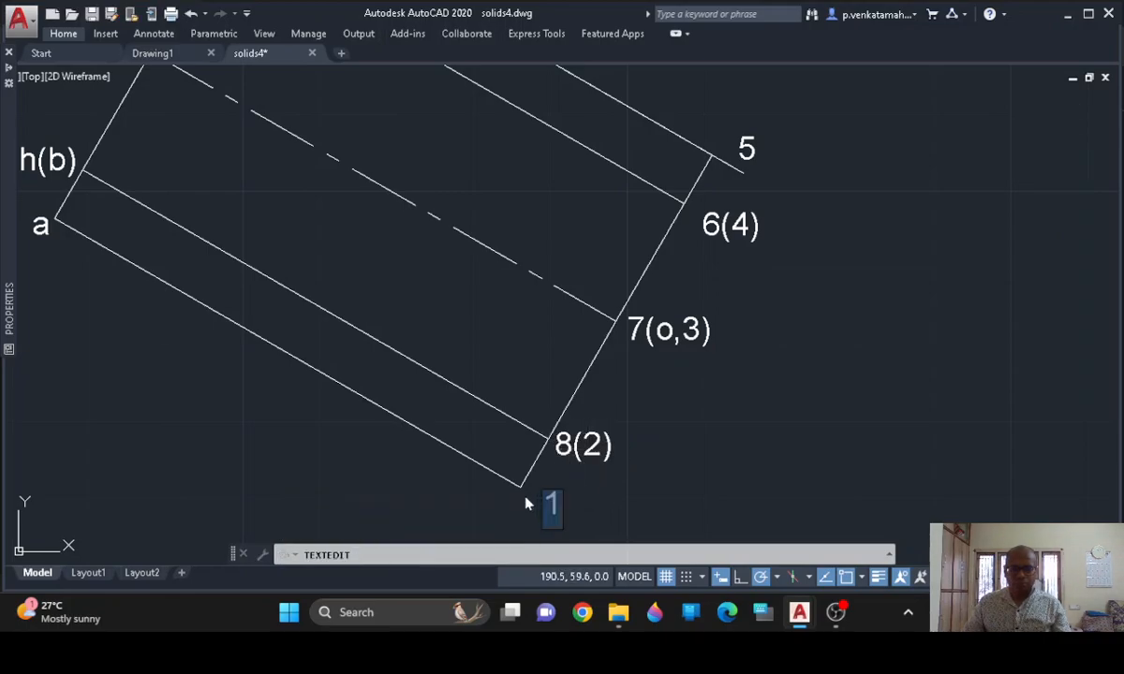
pyautogui.click(593, 508)
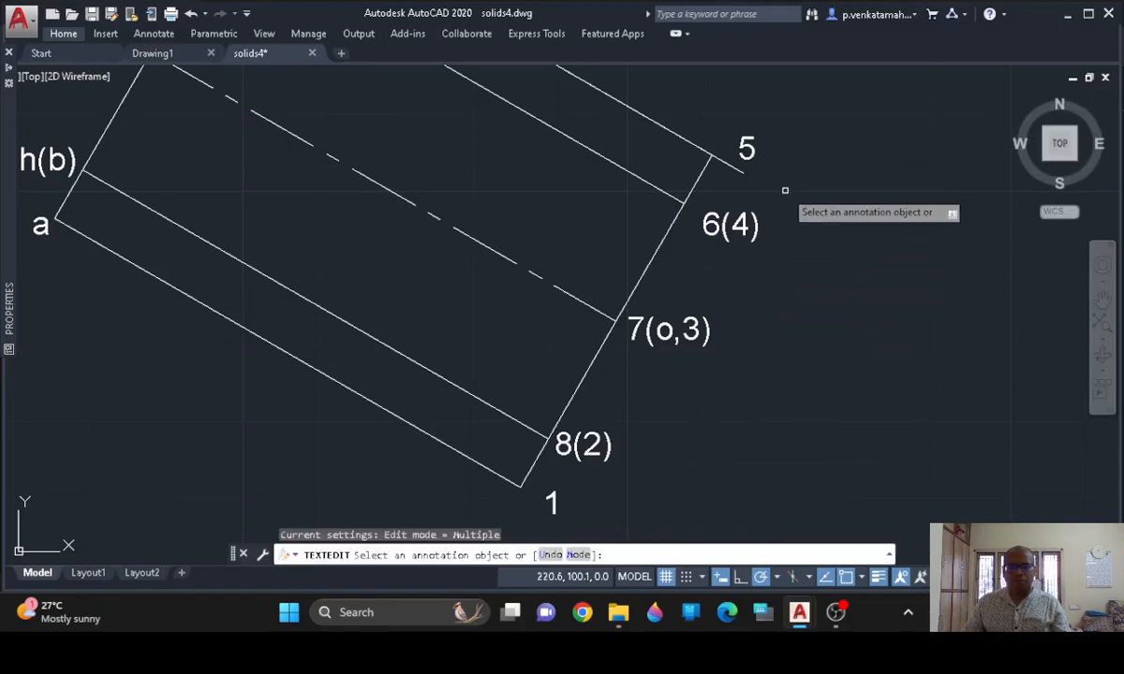
pyautogui.press('Escape')
# Set the current object colour to the light red 242,113,114 for the projectors
pyautogui.scroll(-4, 803, 226)
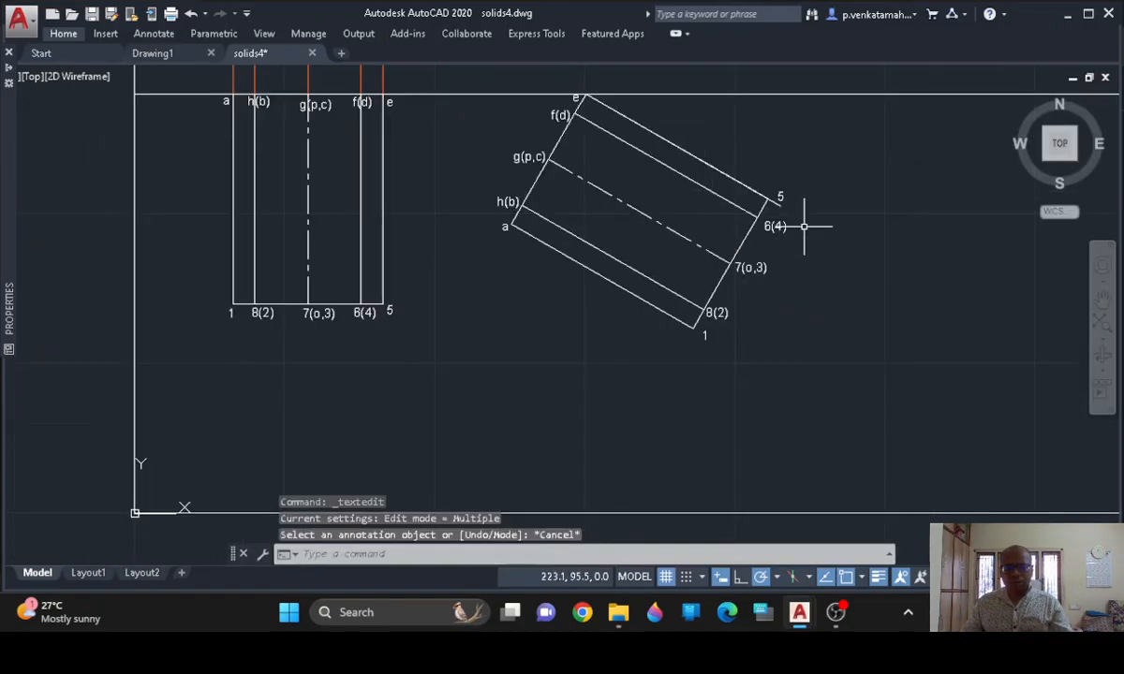
pyautogui.moveTo(824, 329); pyautogui.dragTo(744, 431, button='middle')
pyautogui.moveTo(785, 382)
pyautogui.mouseDown(button='middle')
pyautogui.moveTo(758, 439)
pyautogui.moveTo(693, 429)
pyautogui.mouseUp(button='middle')
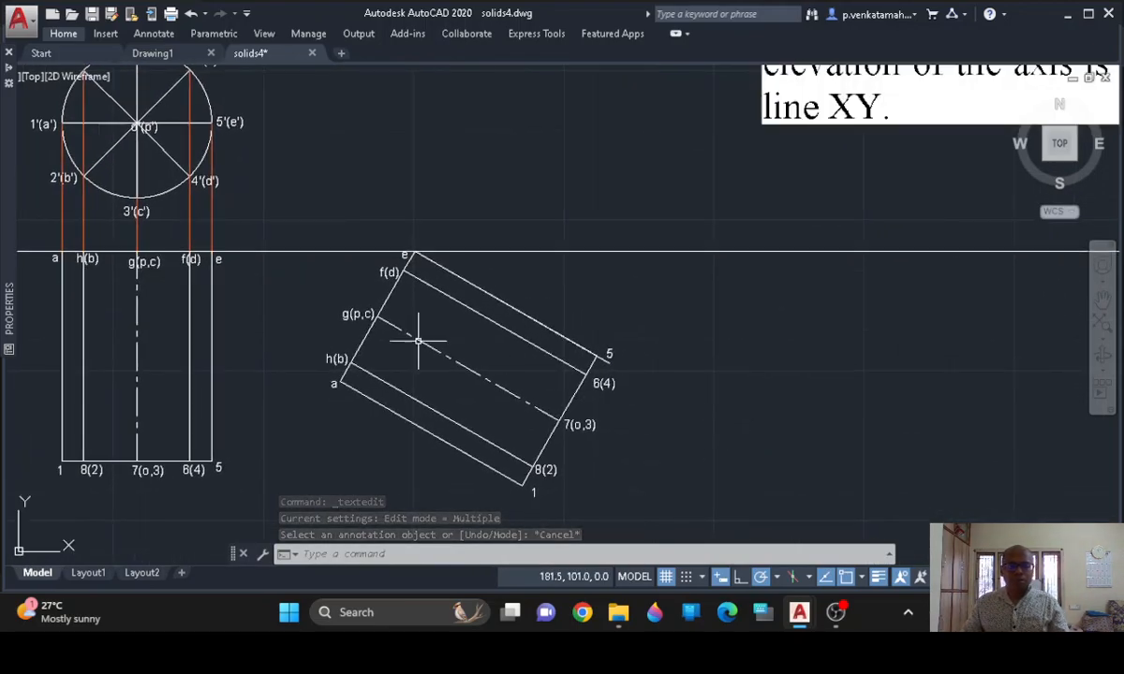
pyautogui.moveTo(766, 338); pyautogui.dragTo(823, 374, button='middle')
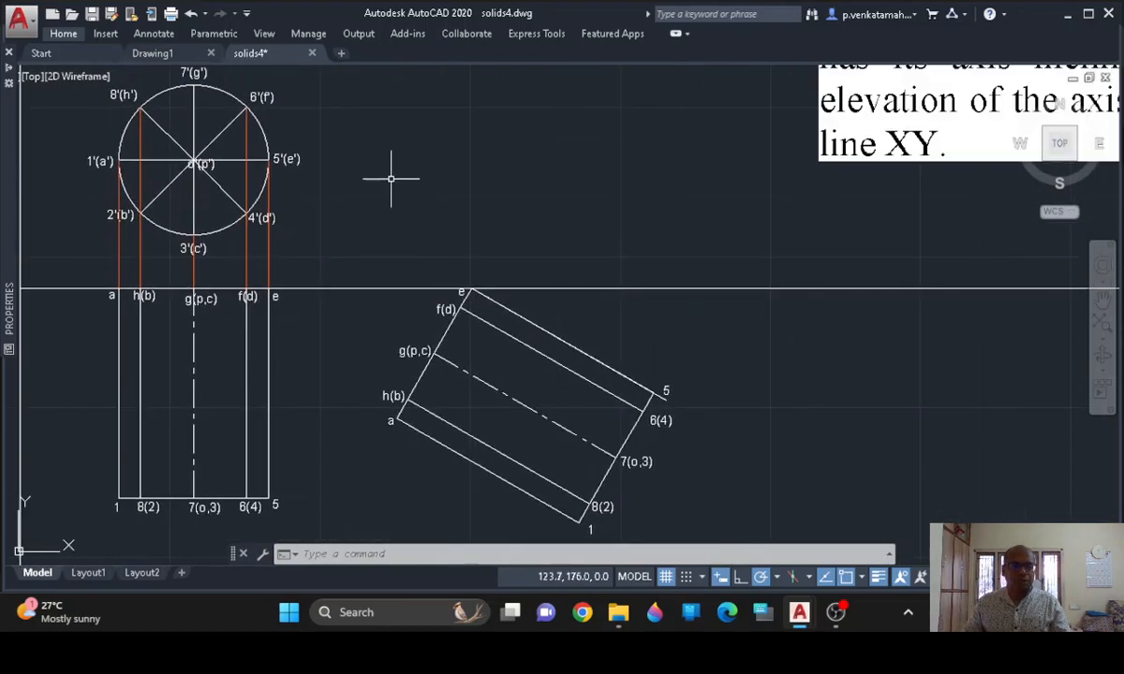
pyautogui.click(58, 33)
pyautogui.moveTo(754, 111)
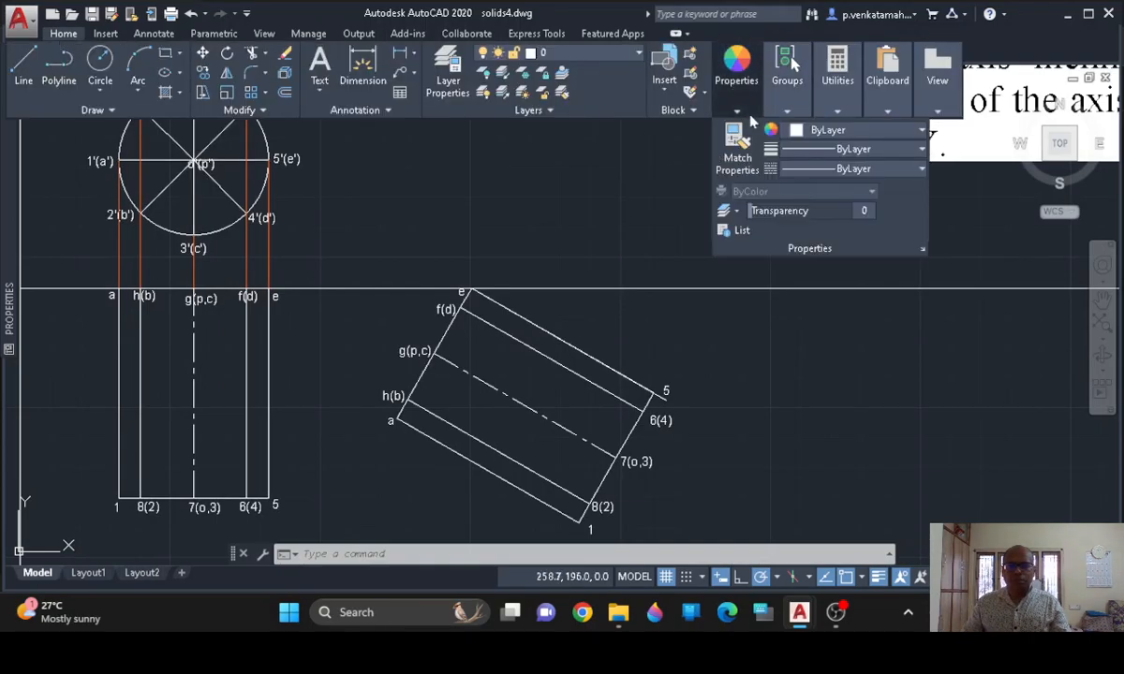
pyautogui.click(830, 136)
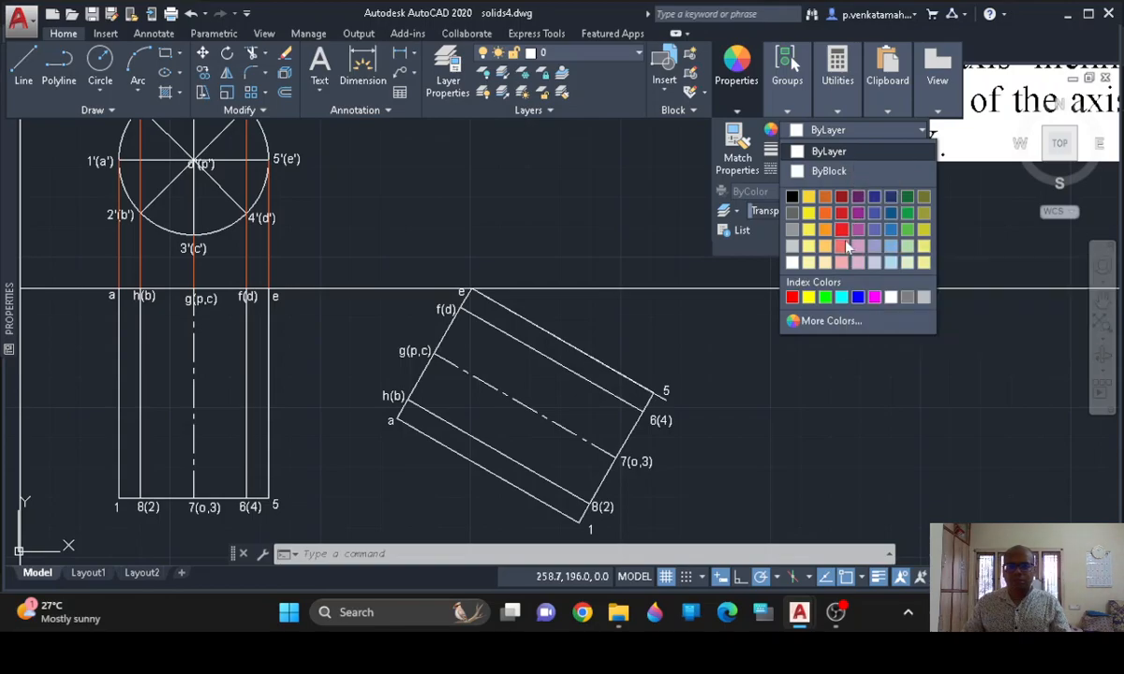
pyautogui.click(843, 248)
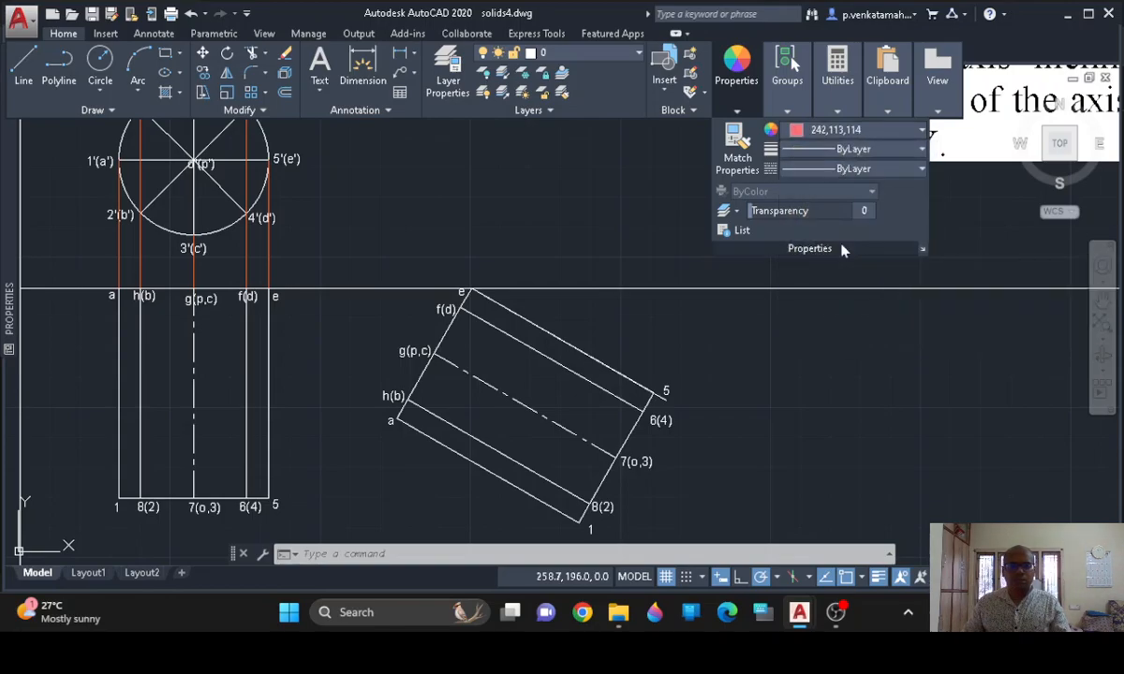
# Draw vertical projectors up past XY from points a and h(b) of the tilted plan, about 122 mm and 116 mm long
pyautogui.click(26, 64)
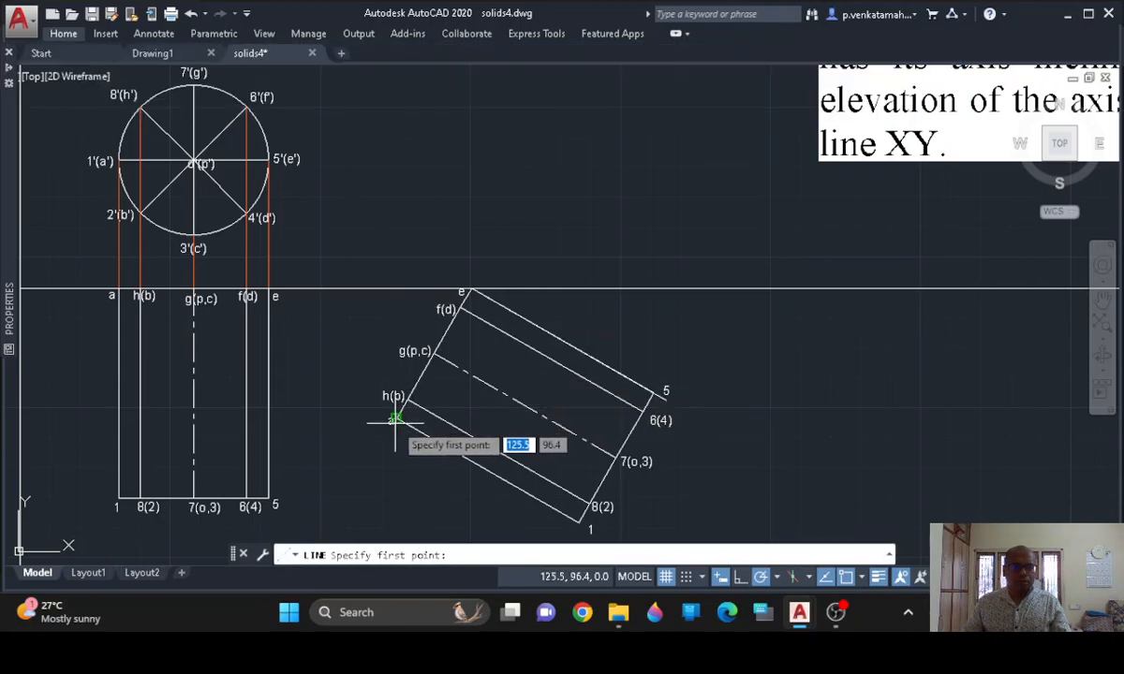
pyautogui.click(395, 418)
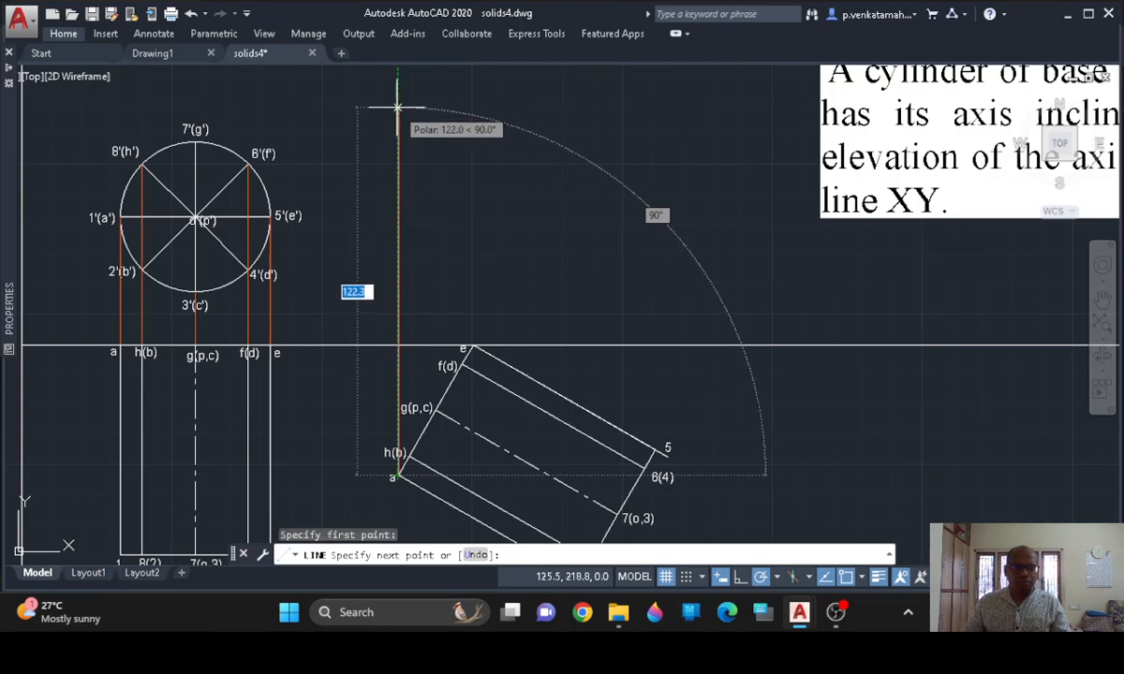
pyautogui.click(398, 105)
pyautogui.press('Return')
pyautogui.press('Return')
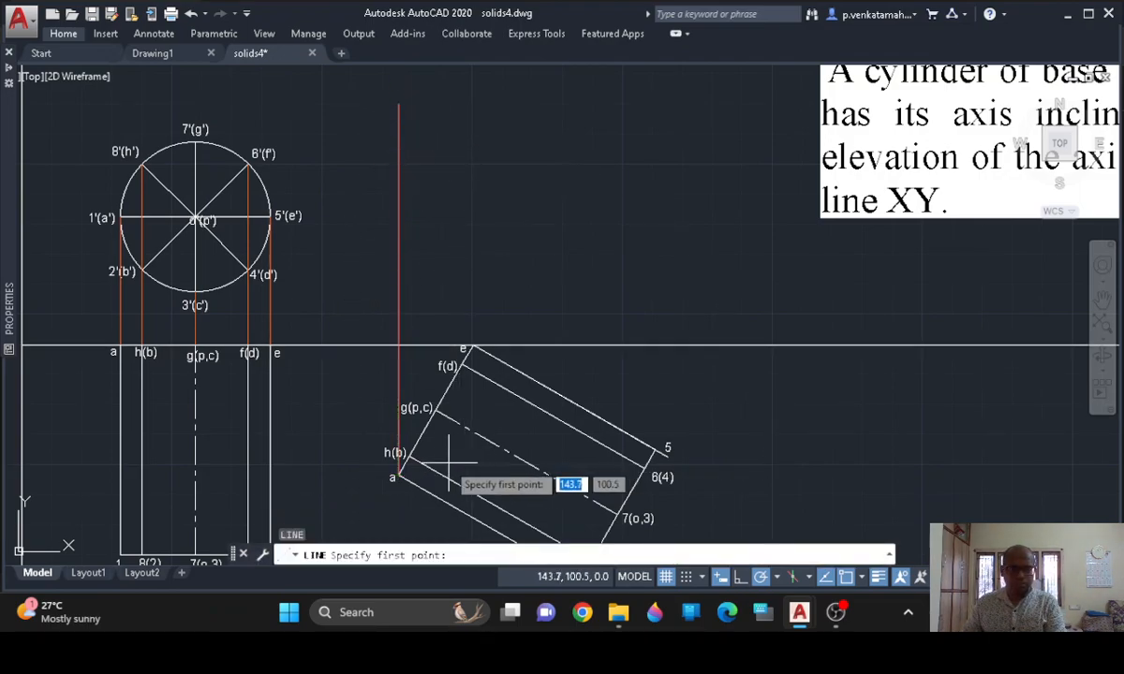
pyautogui.click(409, 456)
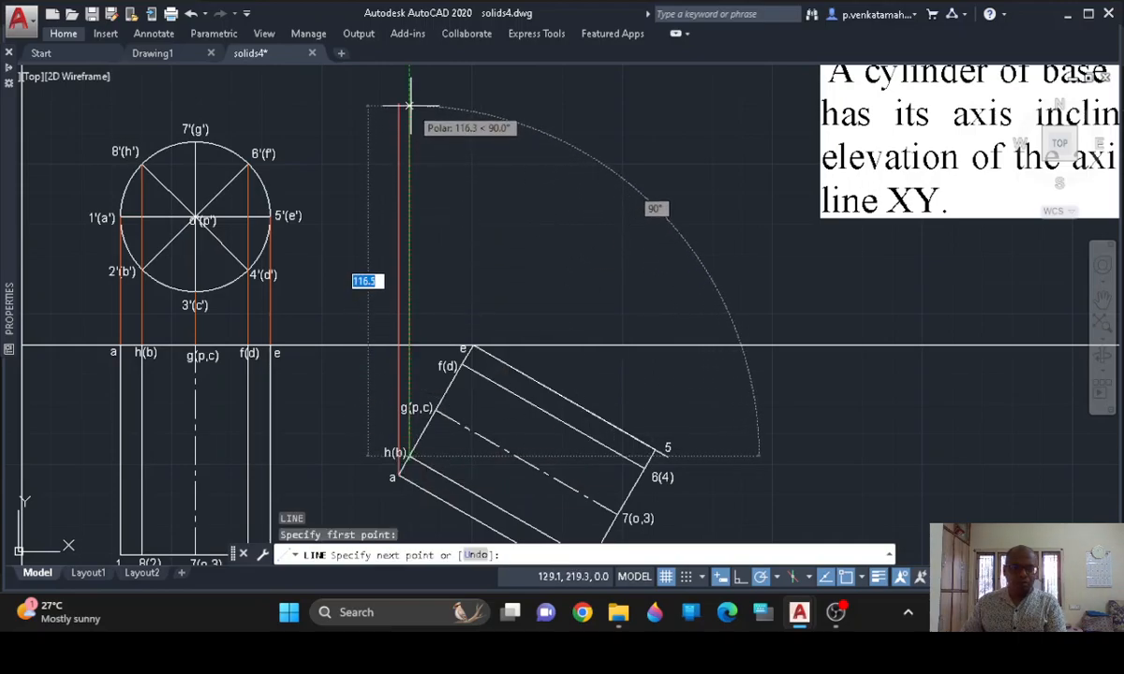
pyautogui.click(410, 105)
pyautogui.press('Return')
# Draw vertical projectors from points g(p,c) and f(d) of the tilted plan up to the height of the existing projectors
pyautogui.press('Return')
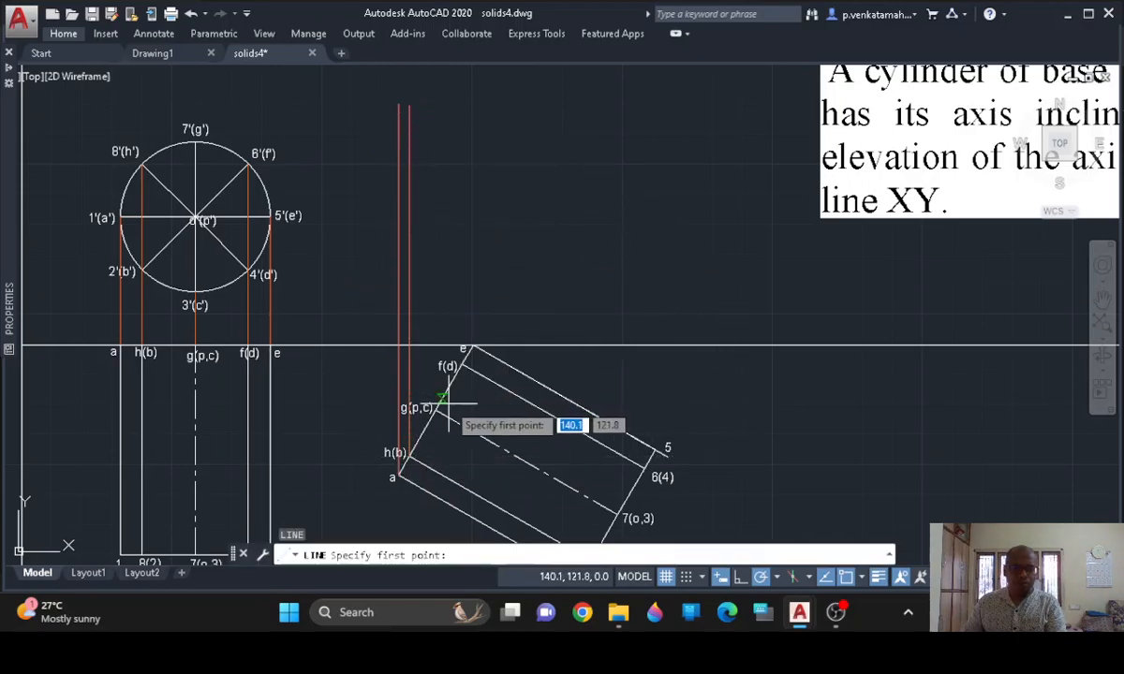
pyautogui.click(435, 408)
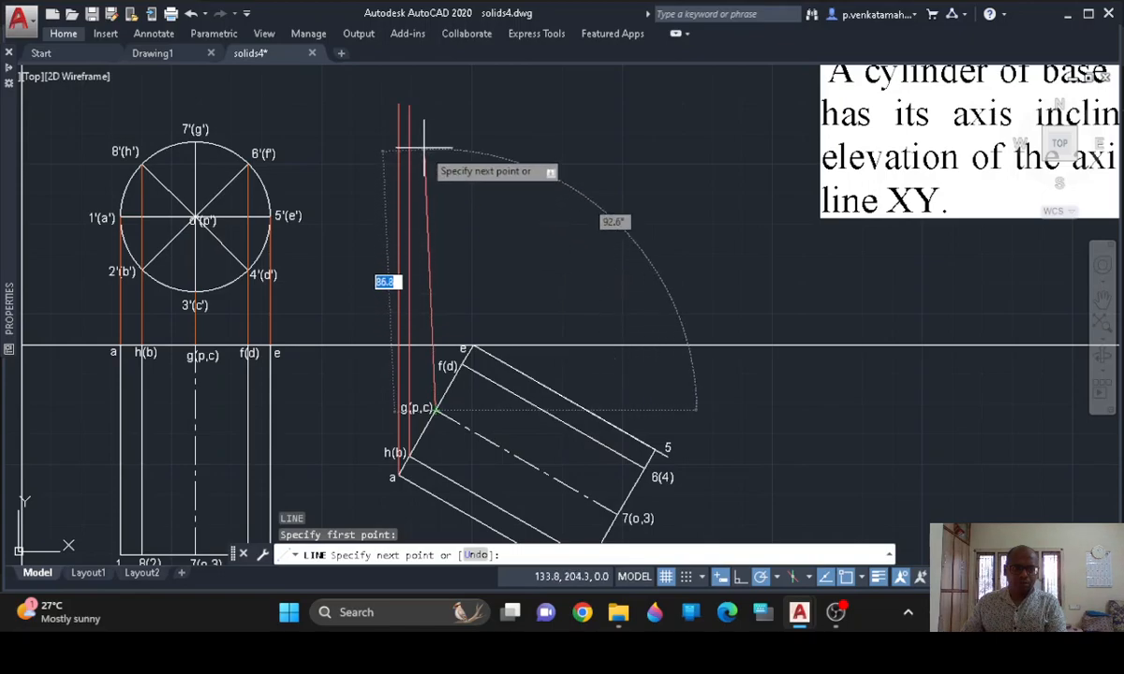
pyautogui.click(435, 105)
pyautogui.press('Return')
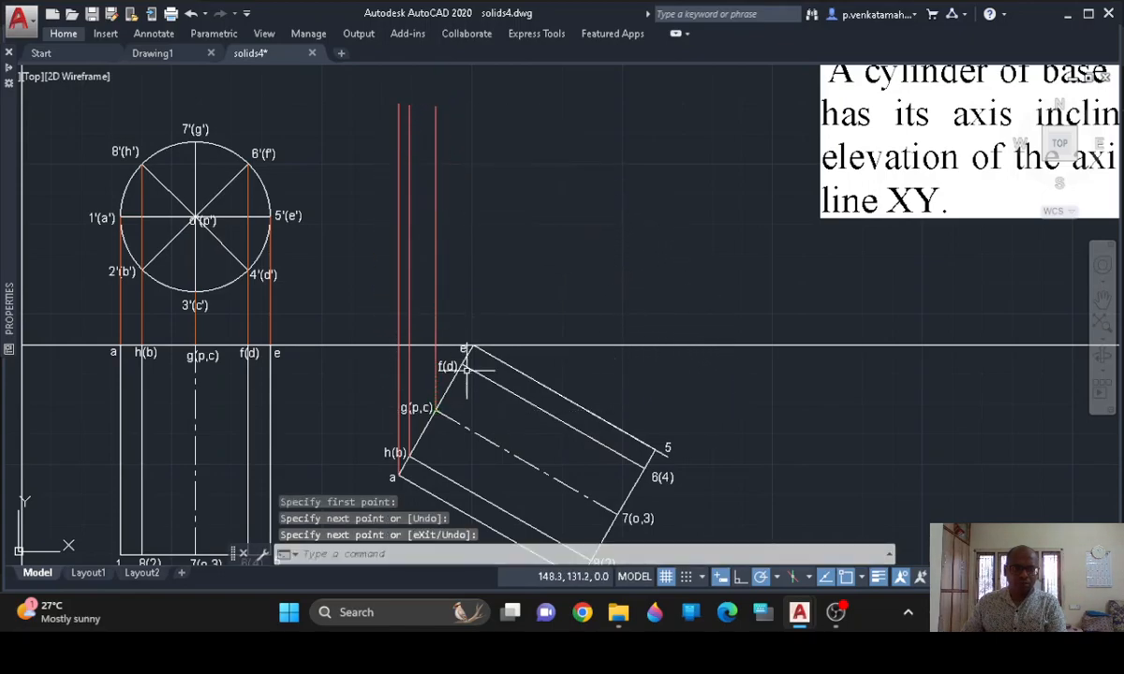
pyautogui.press('Return')
pyautogui.click(462, 365)
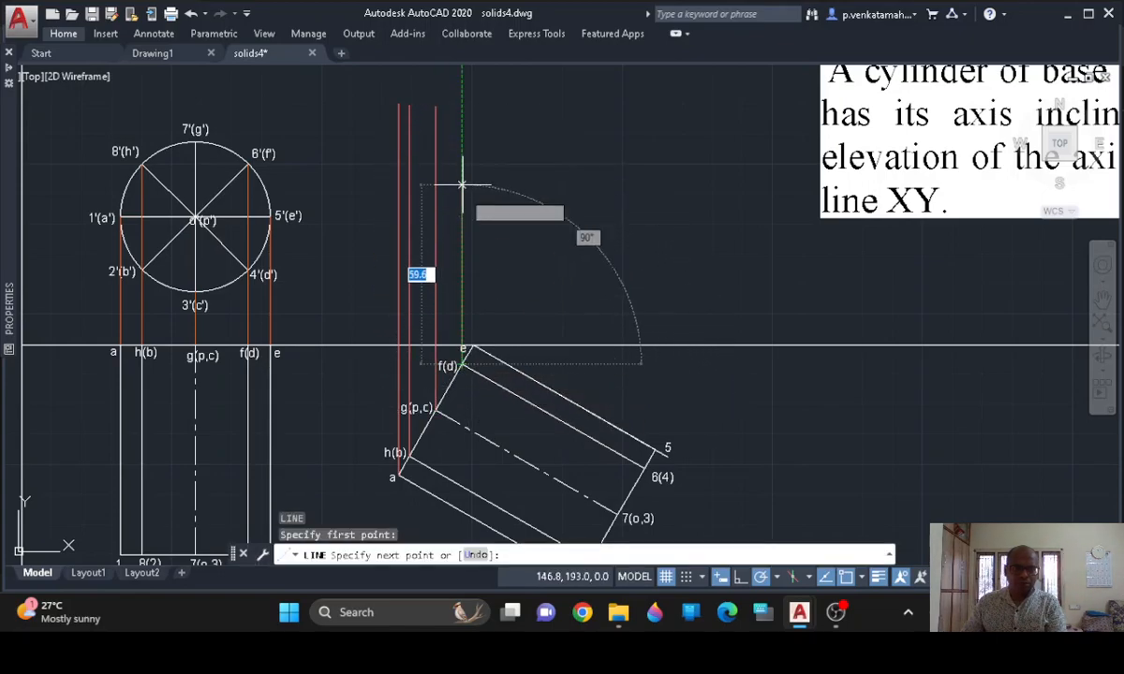
pyautogui.click(462, 105)
pyautogui.press('Return')
# Draw vertical projectors up past XY from corners e and 5 of the tilted plan, the one from 5 about 117 mm long
pyautogui.press('Return')
pyautogui.click(473, 347)
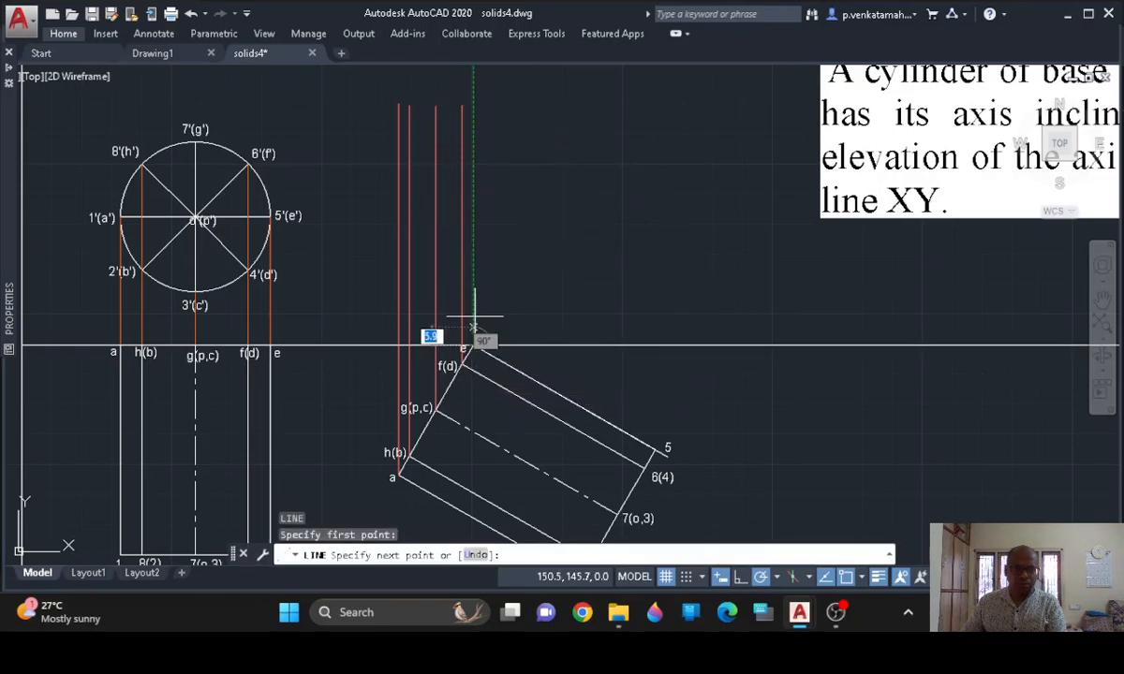
pyautogui.click(473, 103)
pyautogui.press('Return')
pyautogui.press('Return')
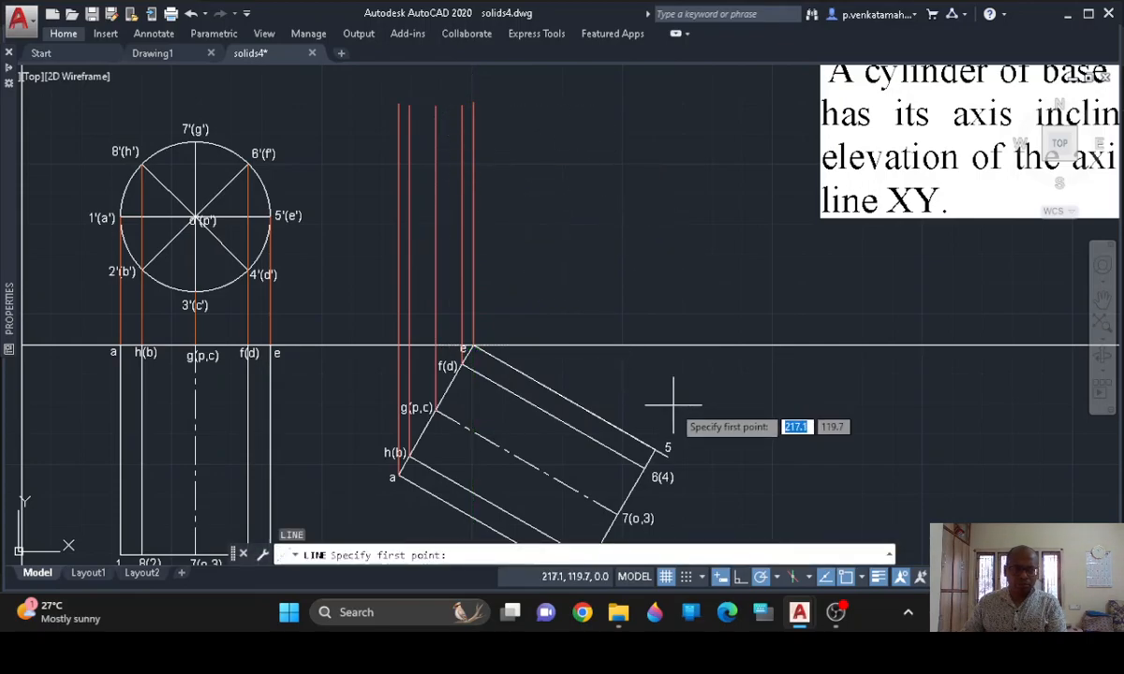
pyautogui.click(657, 450)
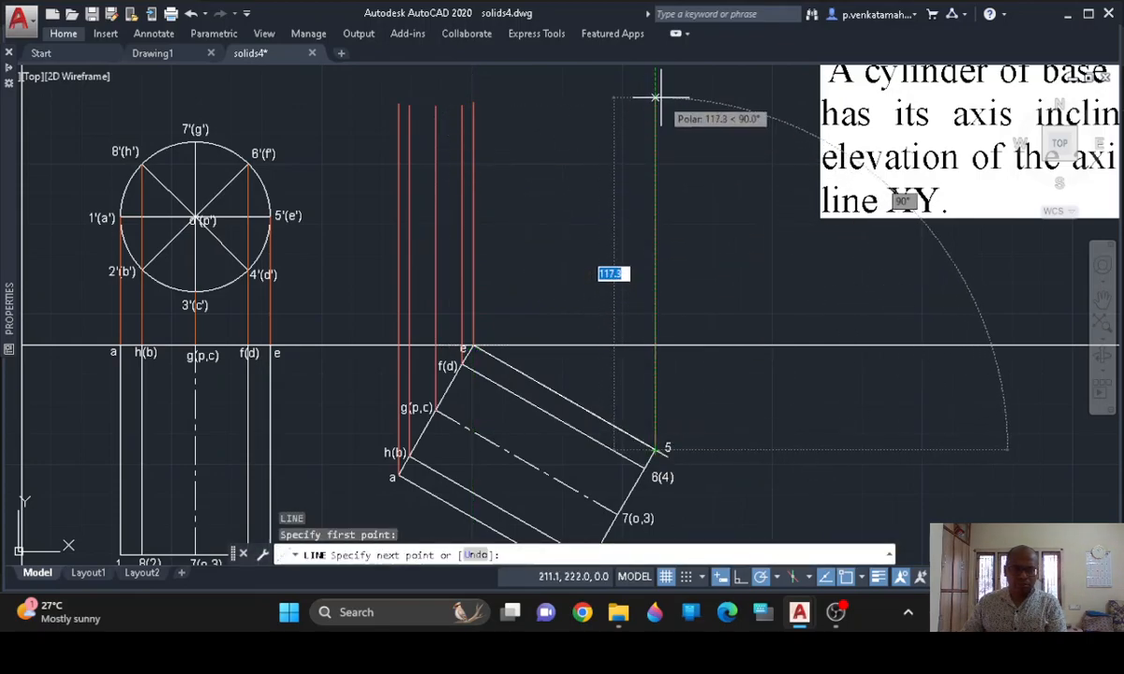
pyautogui.click(656, 96)
pyautogui.press('Return')
# Draw vertical projectors from points 6(4) and 7(o,3) of the tilted plan up level with the projector from 5
pyautogui.press('Return')
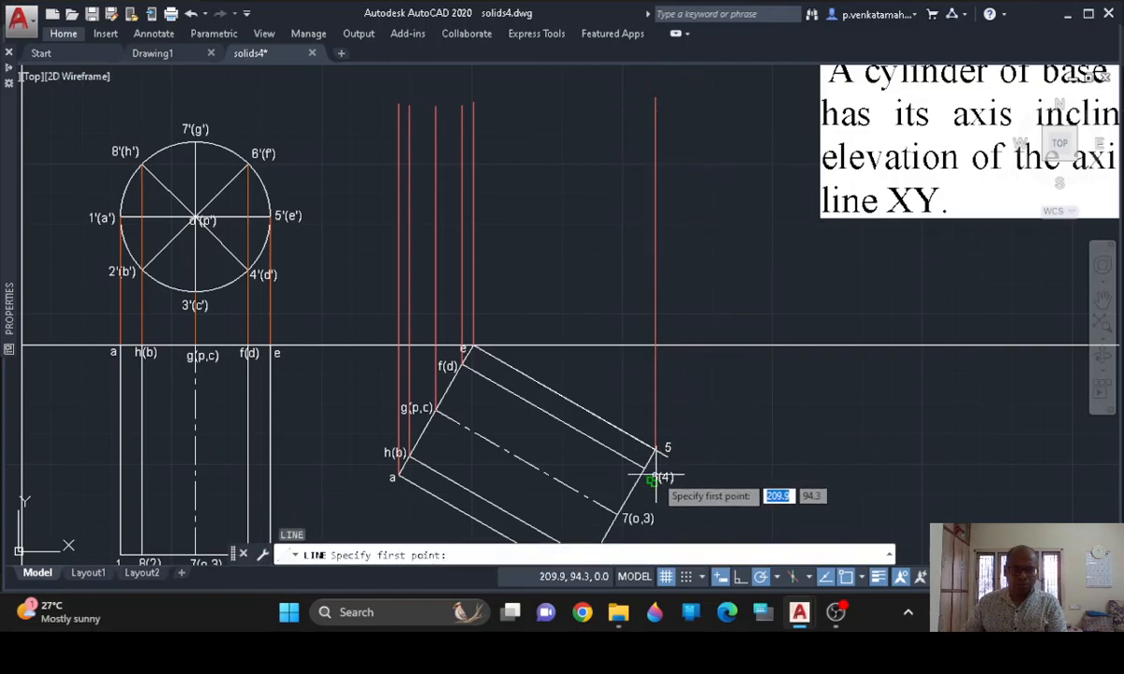
pyautogui.click(644, 468)
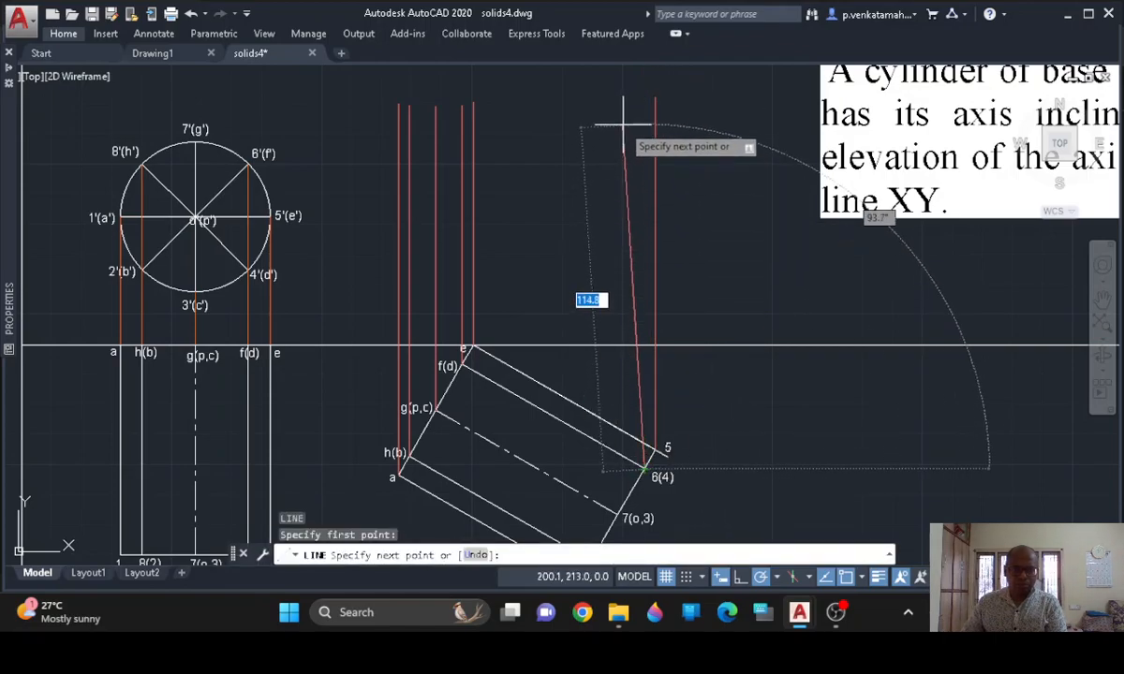
pyautogui.click(645, 97)
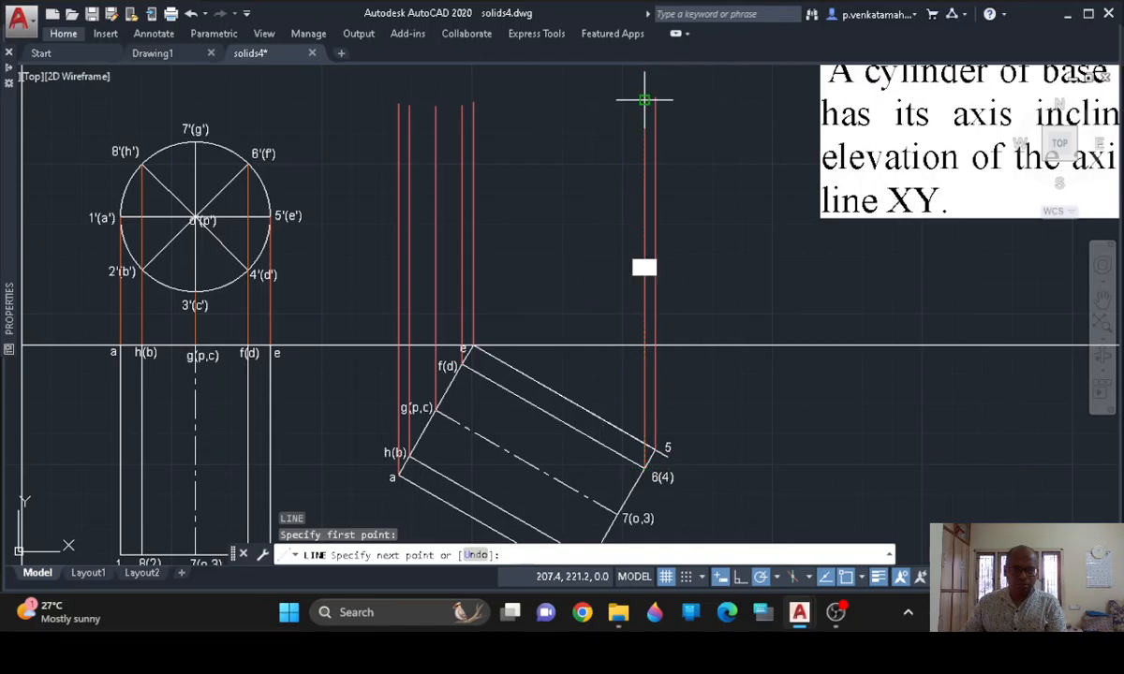
pyautogui.press('Return')
pyautogui.moveTo(770, 426); pyautogui.dragTo(757, 389, button='middle')
pyautogui.press('Return')
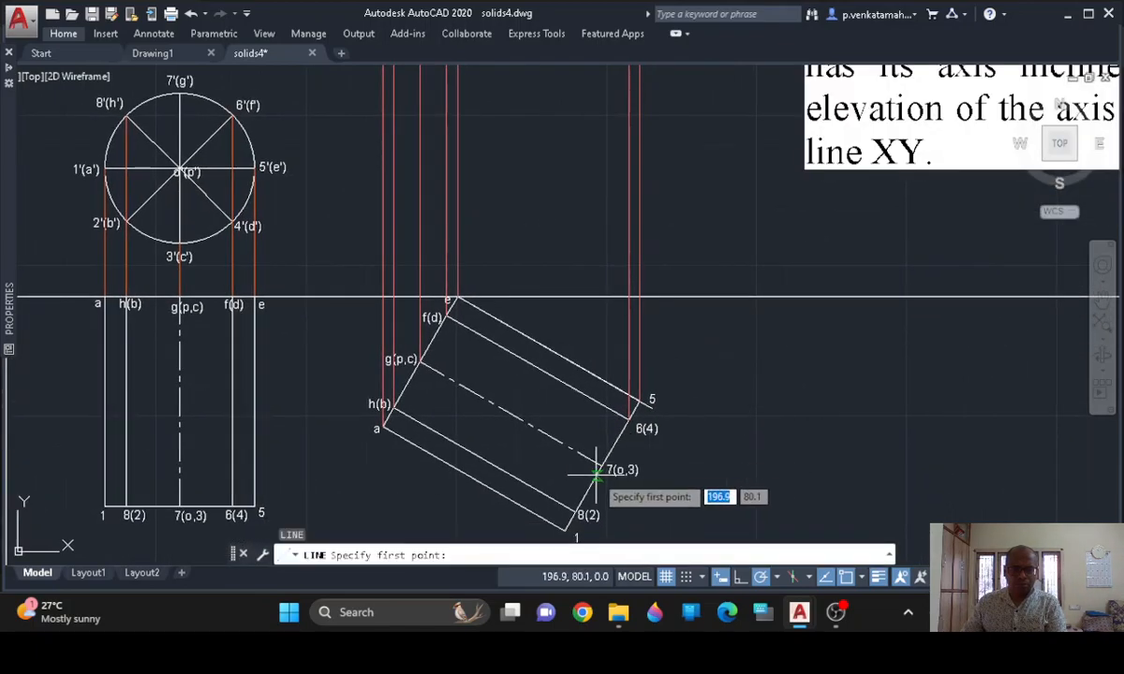
pyautogui.click(600, 467)
pyautogui.moveTo(602, 350); pyautogui.dragTo(602, 408, button='middle')
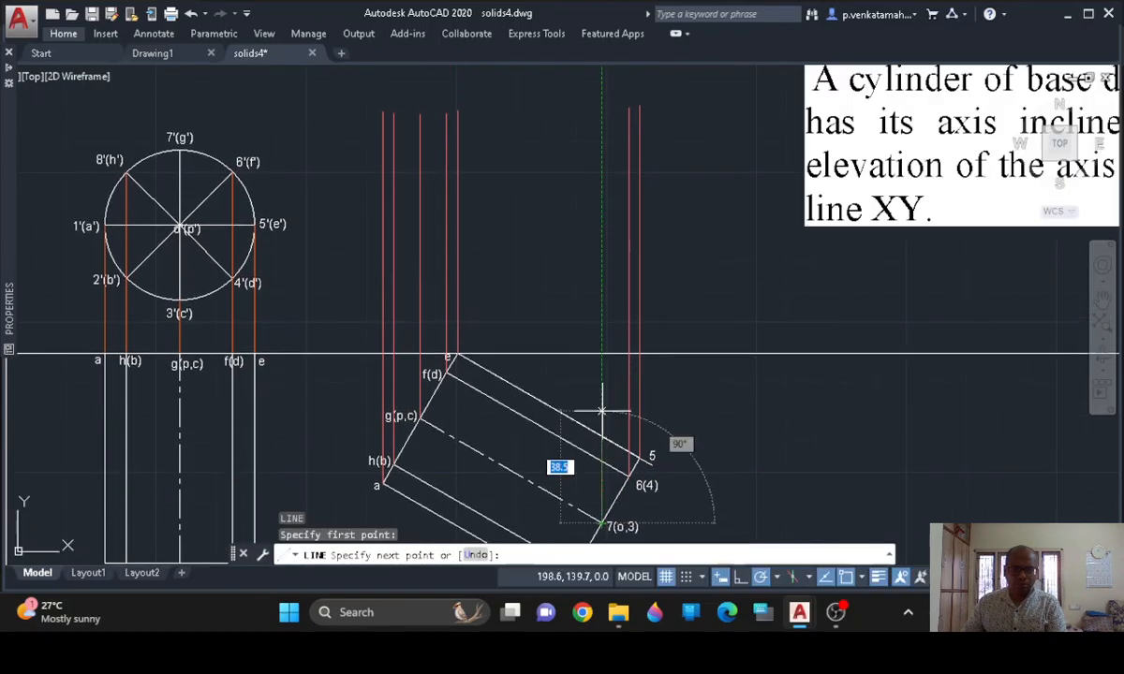
pyautogui.click(602, 109)
pyautogui.press('Return')
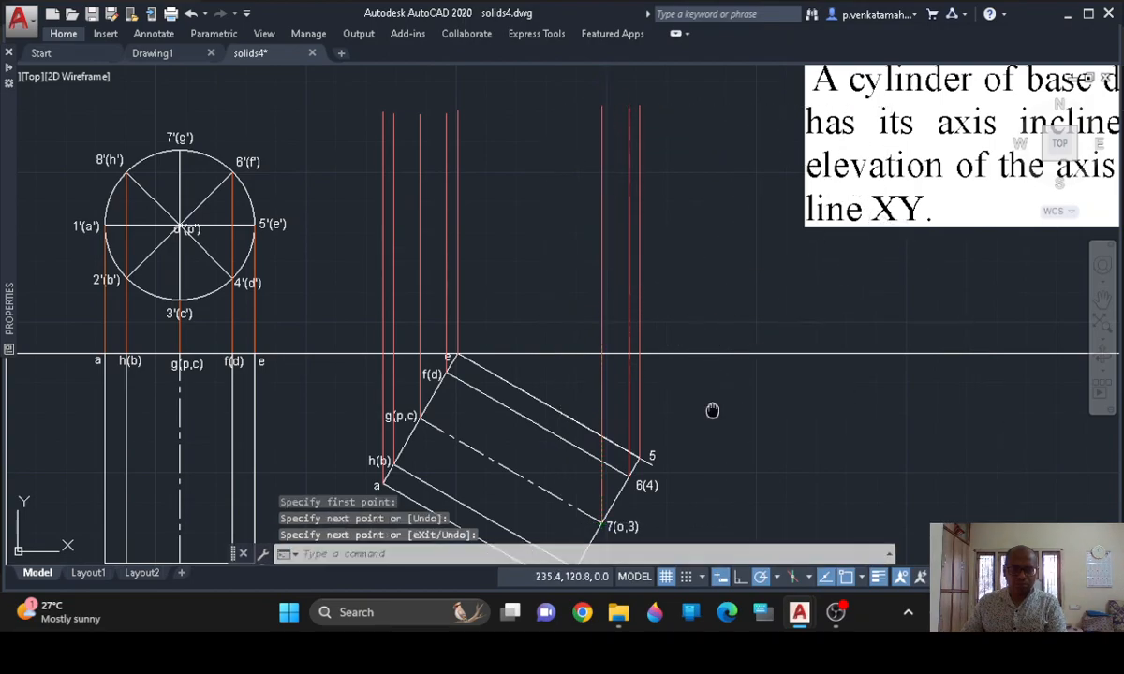
# Draw a vertical projector from point 8(2) of the tilted plan up past XY, level with the existing projectors
pyautogui.moveTo(712, 410); pyautogui.dragTo(710, 349, button='middle')
pyautogui.press('Return')
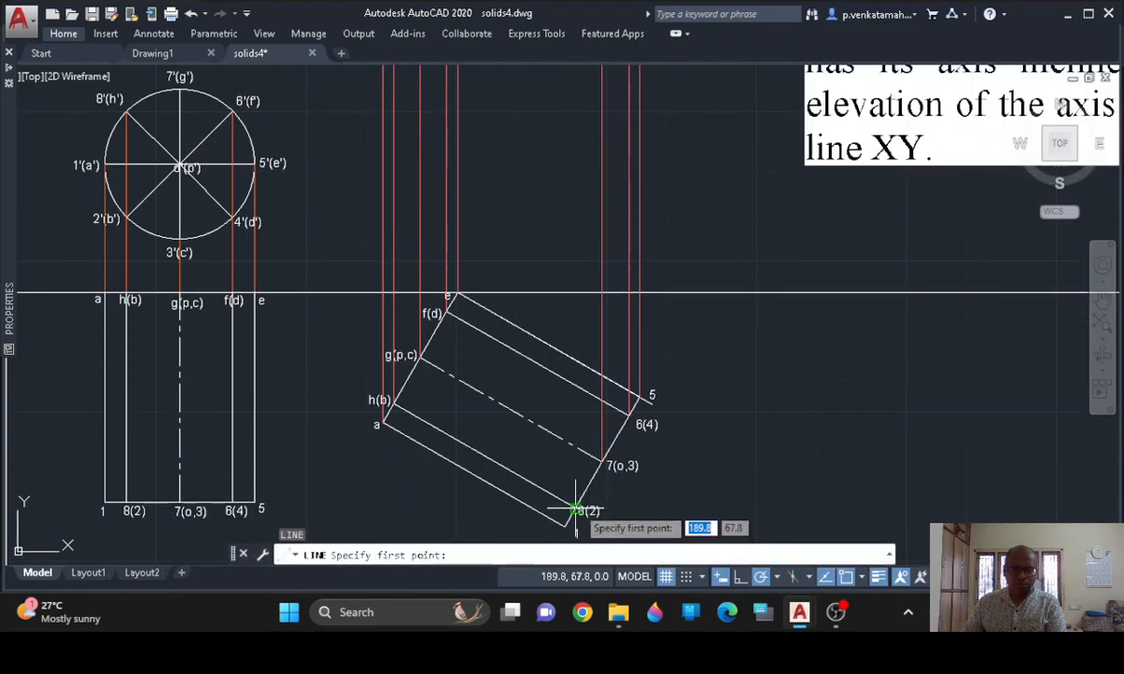
pyautogui.scroll(4, 581, 510)
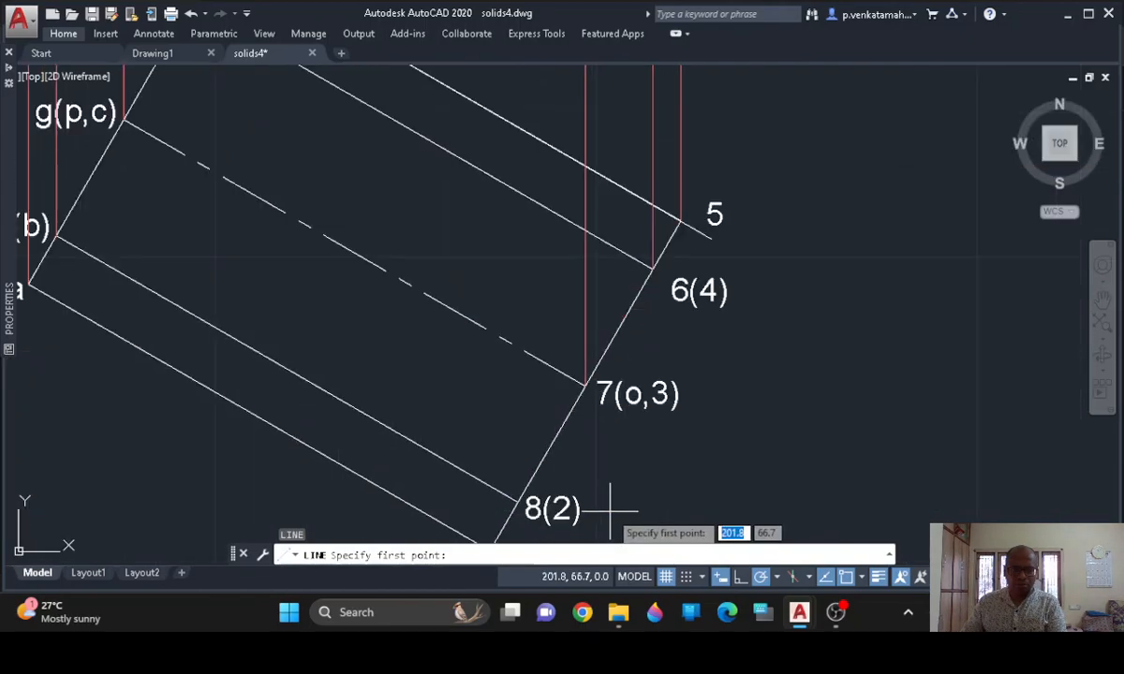
pyautogui.click(518, 504)
pyautogui.scroll(-4, 646, 483)
pyautogui.moveTo(715, 372); pyautogui.dragTo(714, 446, button='middle')
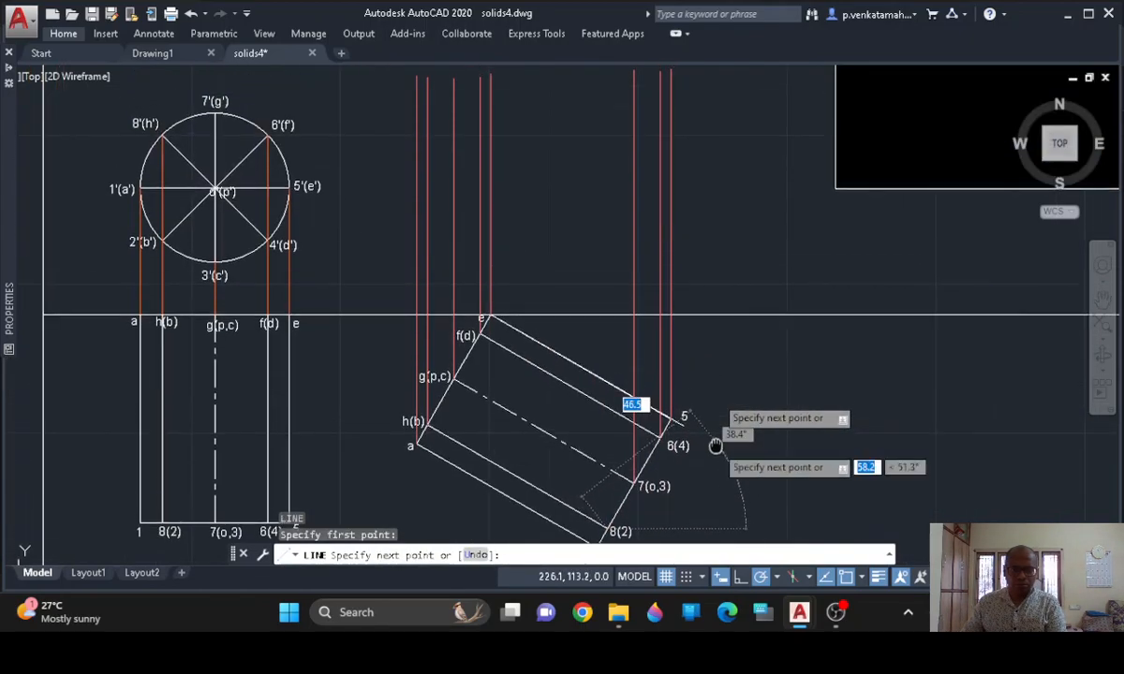
pyautogui.click(607, 72)
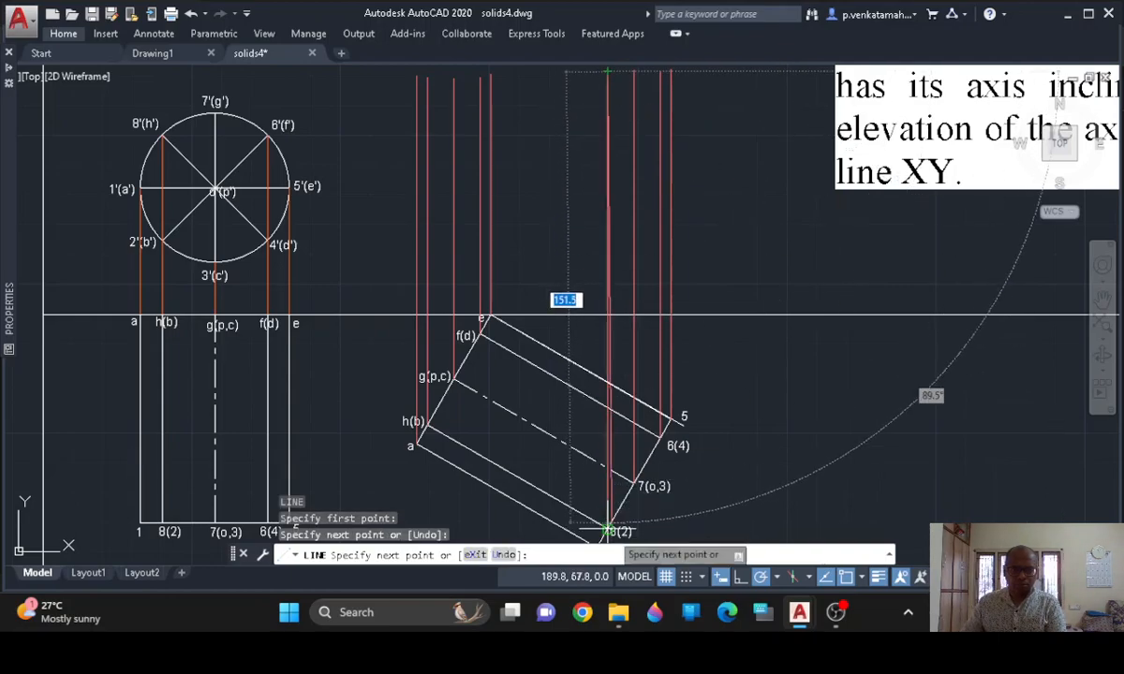
pyautogui.press('Return')
# Draw a vertical projector from corner 1 of the tilted plan up past XY to the height of the projector from 8(2)
pyautogui.press('Return')
pyautogui.moveTo(694, 515); pyautogui.dragTo(643, 482, button='middle')
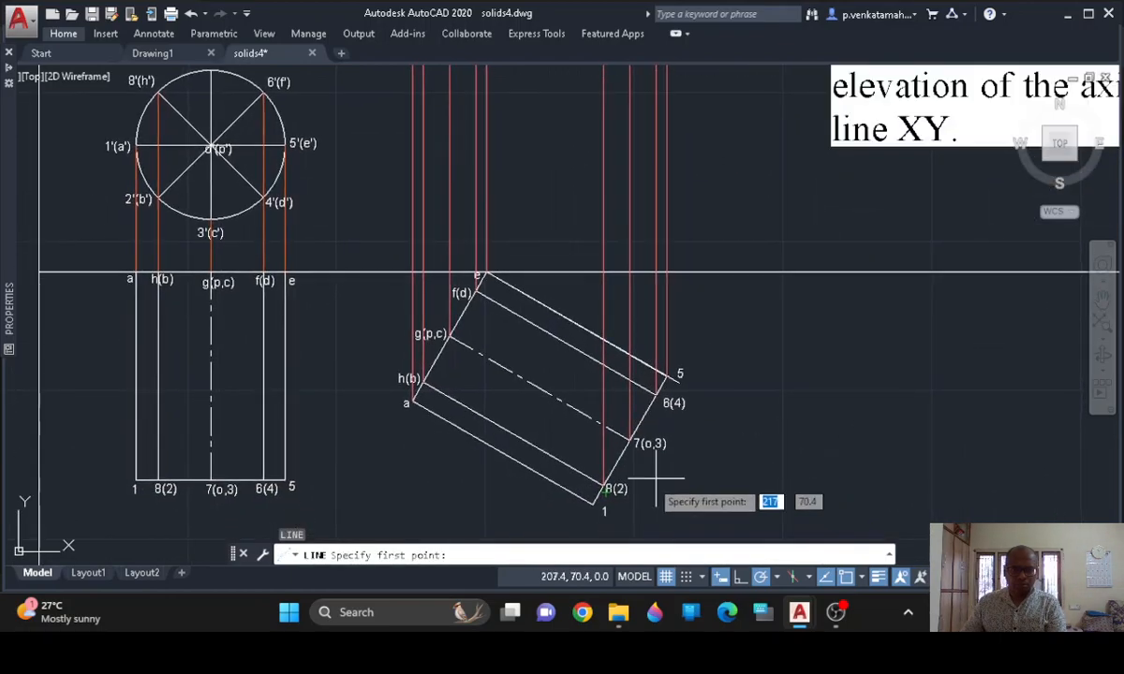
pyautogui.click(593, 505)
pyautogui.moveTo(746, 395); pyautogui.dragTo(753, 503, button='middle')
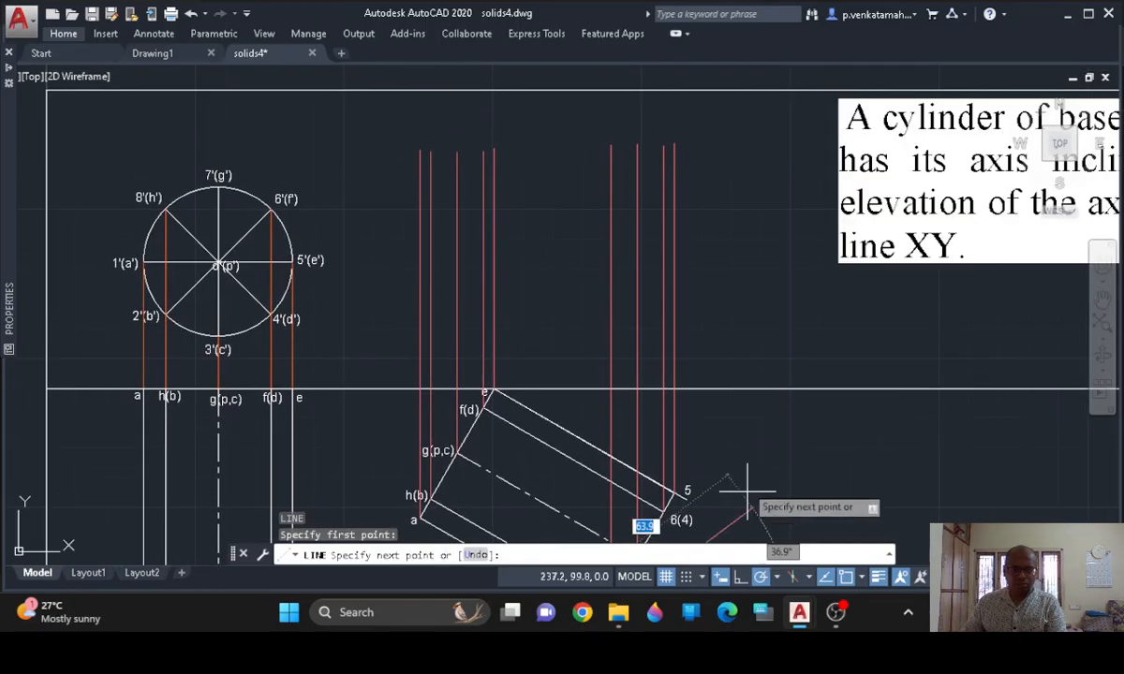
pyautogui.click(600, 146)
pyautogui.press('Escape')
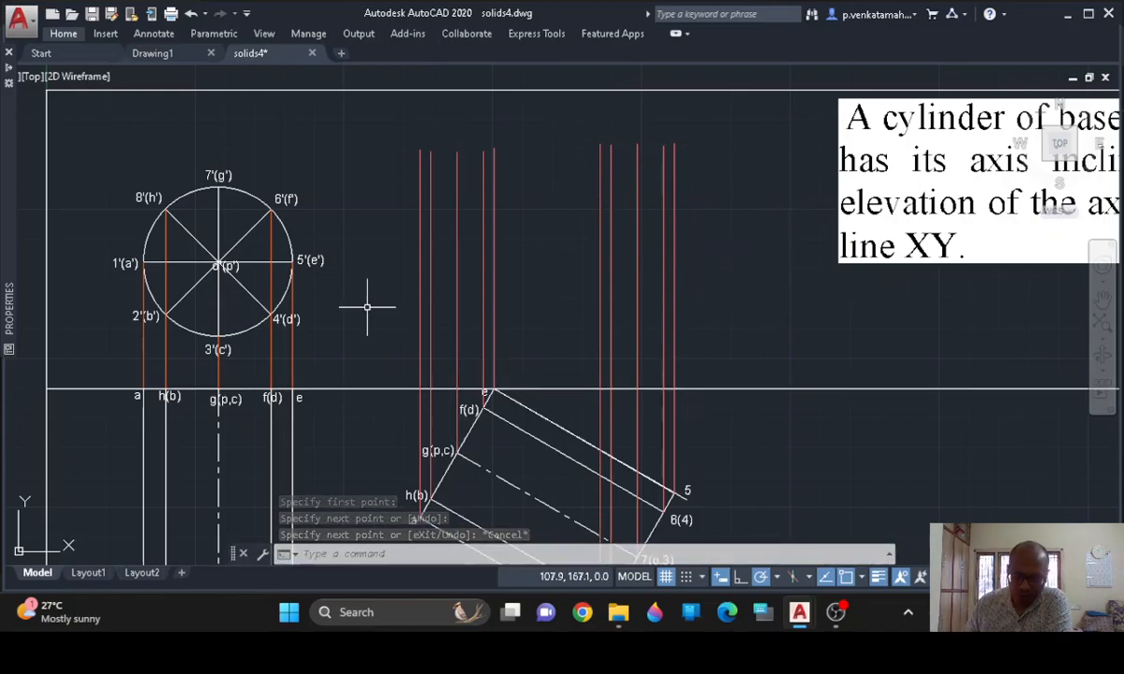
# Try a two-segment horizontal projector from 7'(g') through the g(p,c) projector to the 7(o,3) projector, and undo it
pyautogui.press('Return')
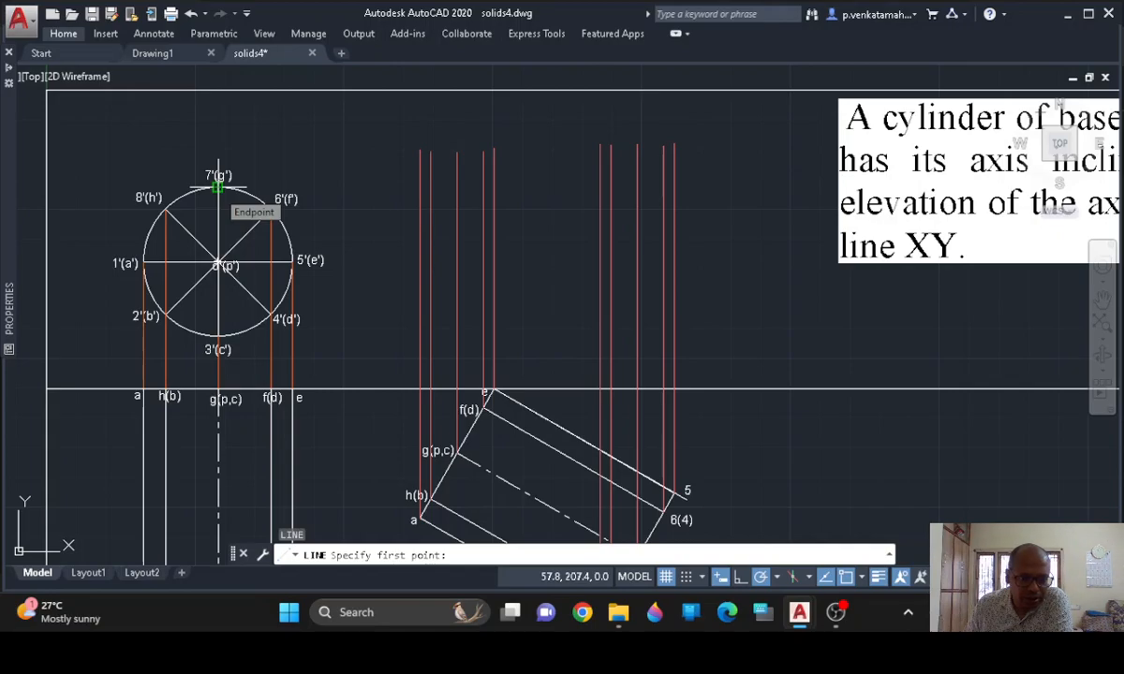
pyautogui.click(217, 188)
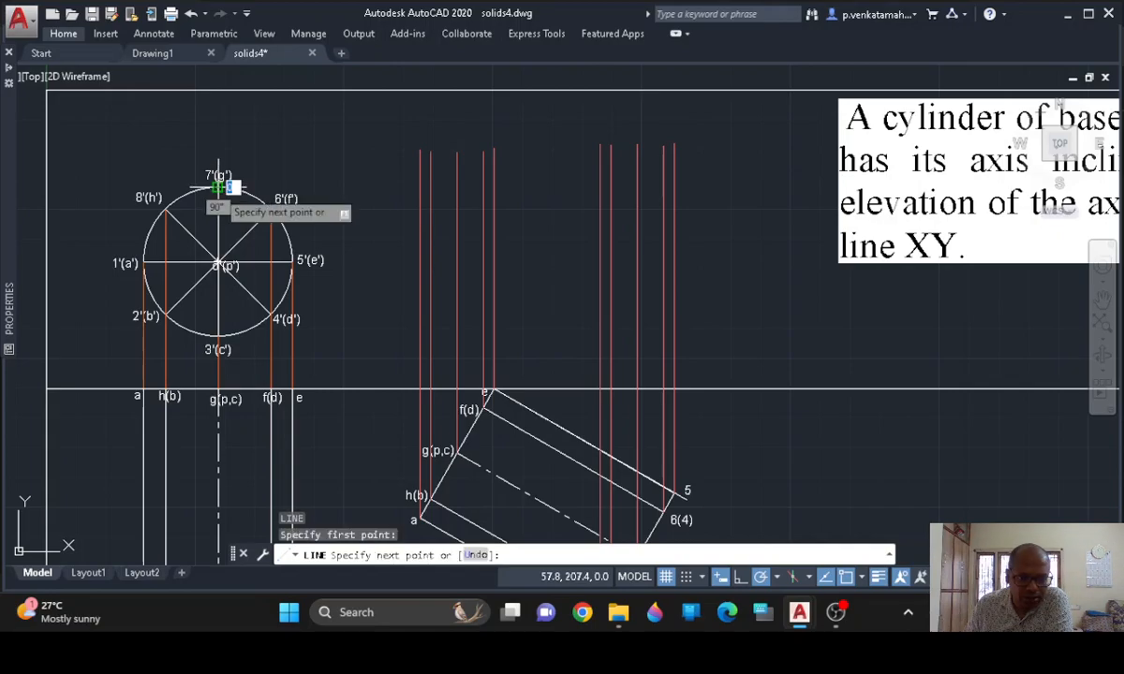
pyautogui.click(456, 187)
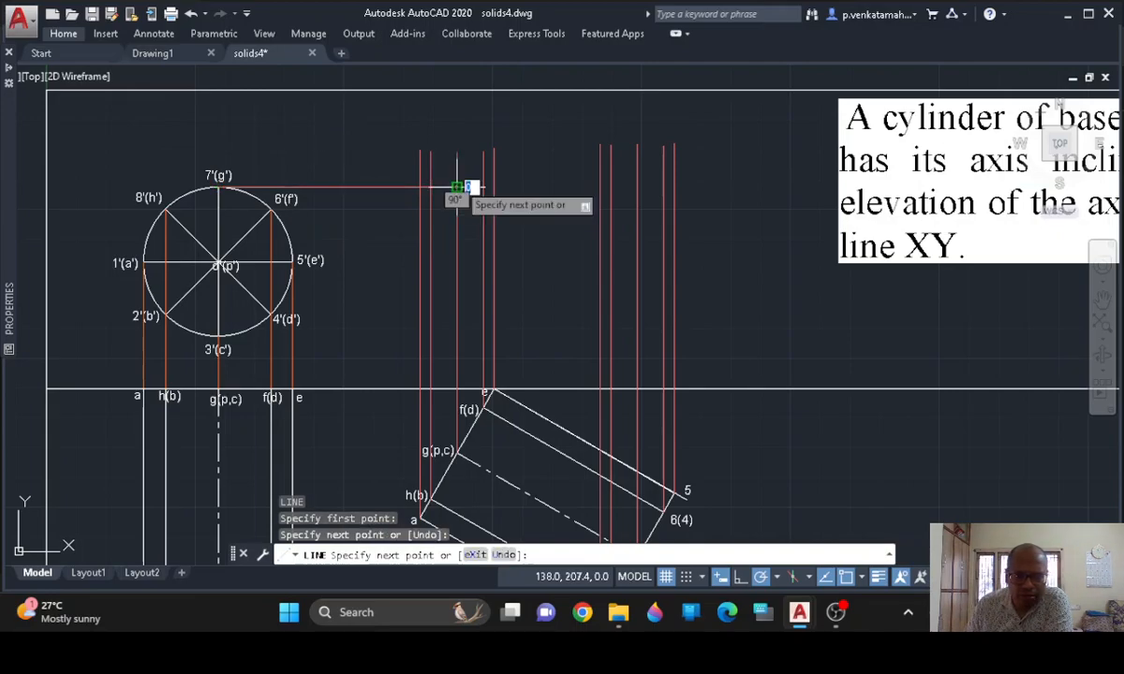
pyautogui.click(637, 187)
pyautogui.press('Return')
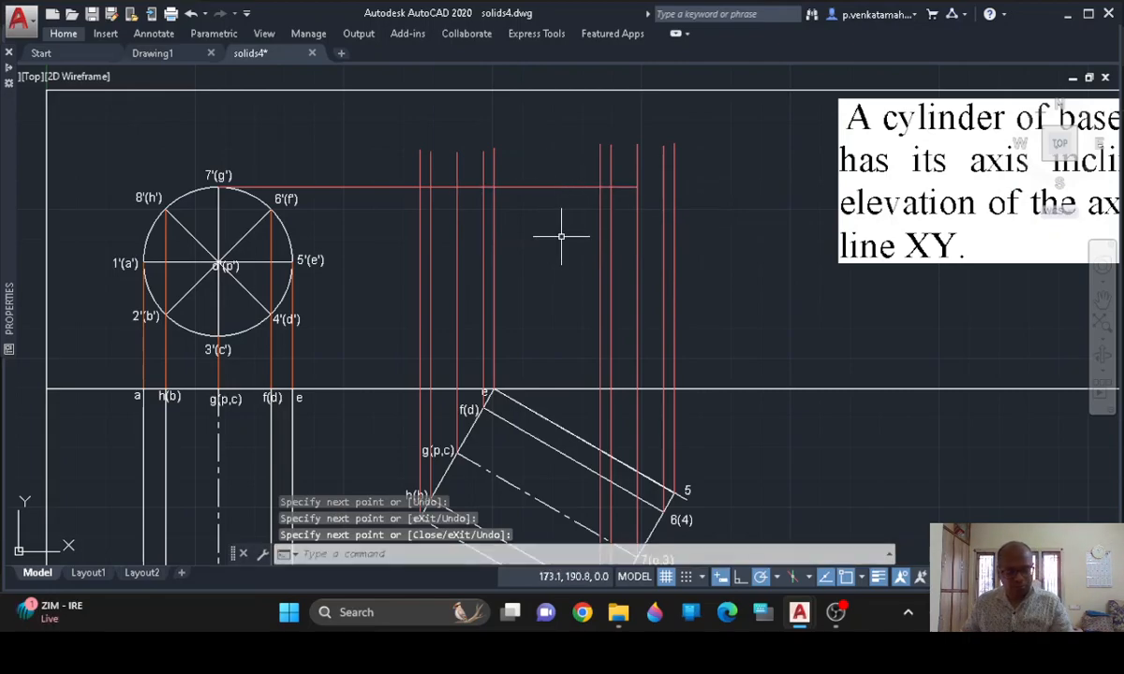
pyautogui.hotkey('ctrl', 'z')
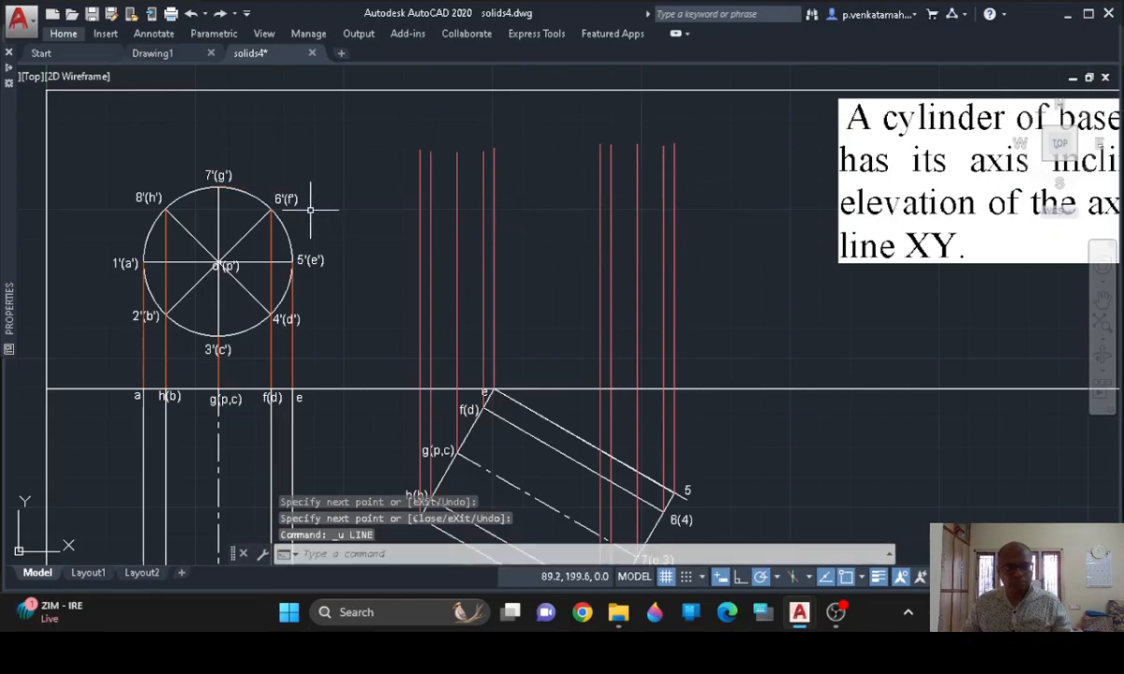
# Draw a single horizontal projector from 7'(g') on the circle to the vertical projector of 7(o,3)
pyautogui.write('l')
pyautogui.press('Return')
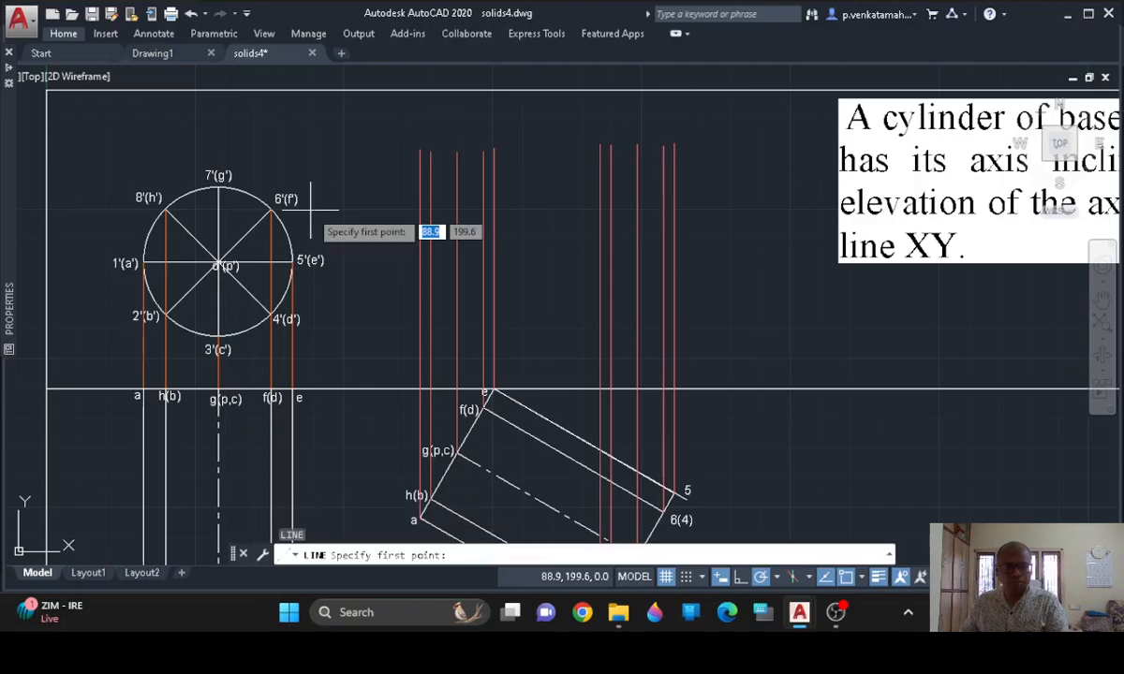
pyautogui.click(218, 188)
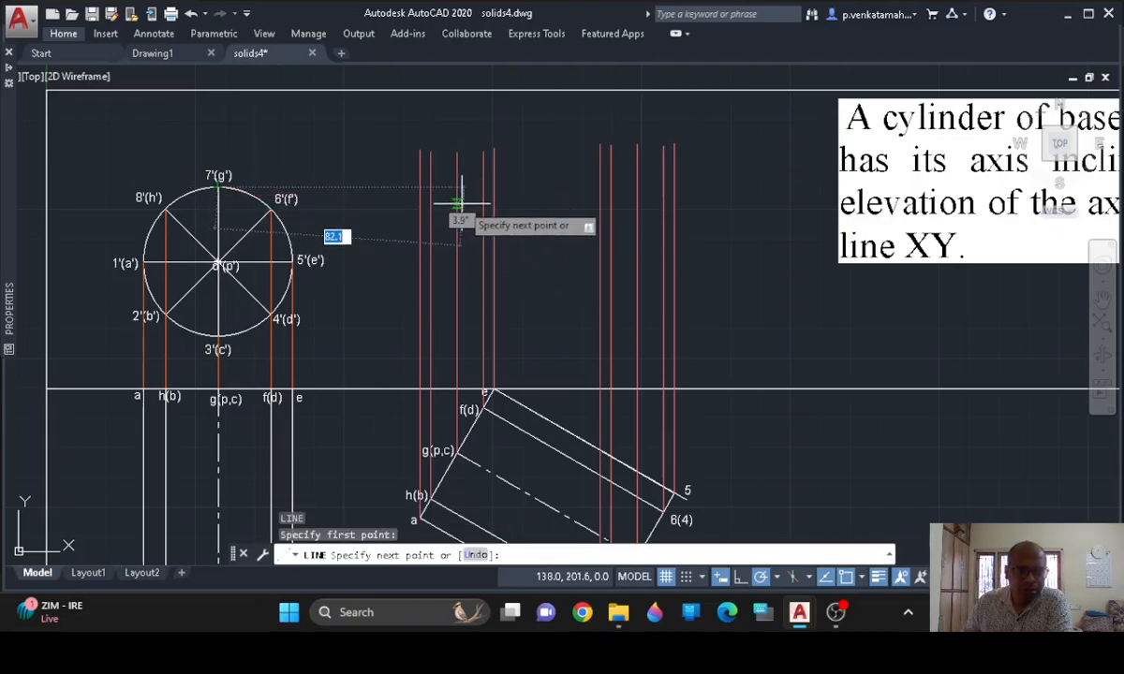
pyautogui.click(637, 188)
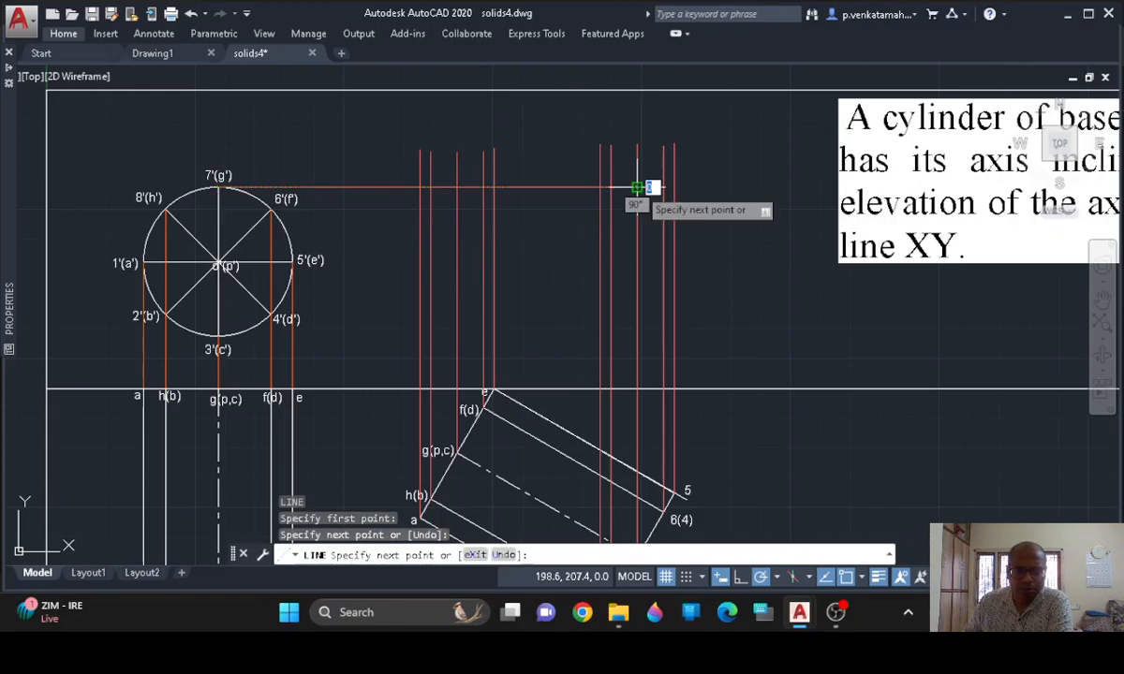
pyautogui.press('Return')
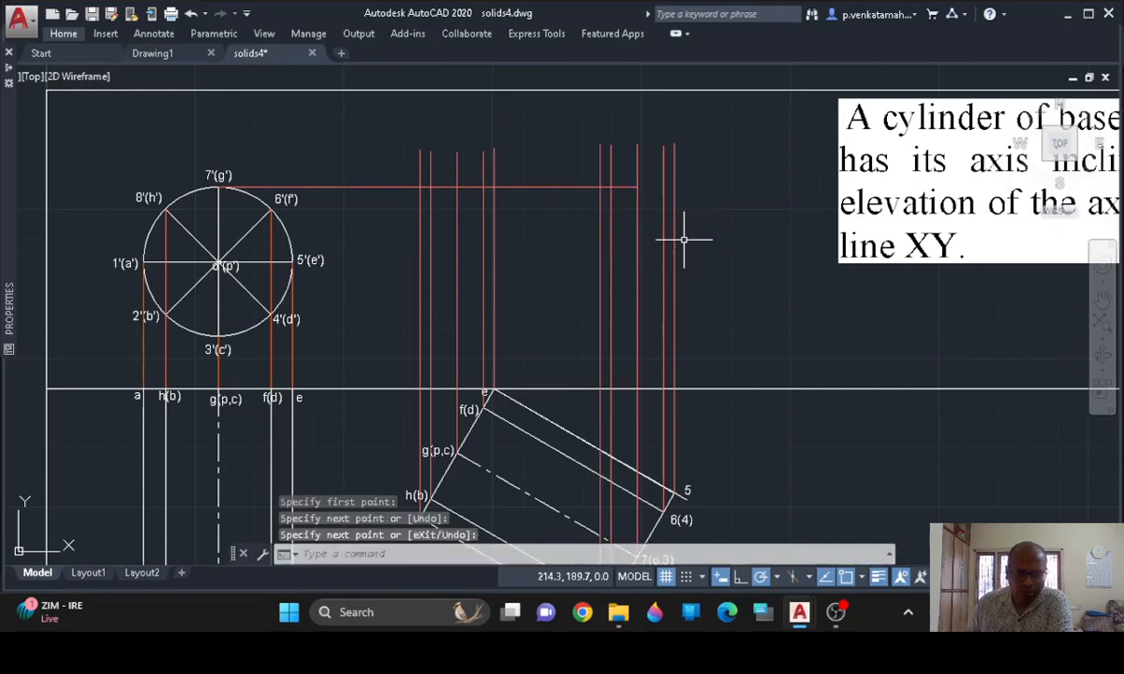
# Draw a horizontal projector from 8'(h') through 6'(f') to the vertical projector of 6(4)
pyautogui.moveTo(760, 301); pyautogui.dragTo(730, 262, button='middle')
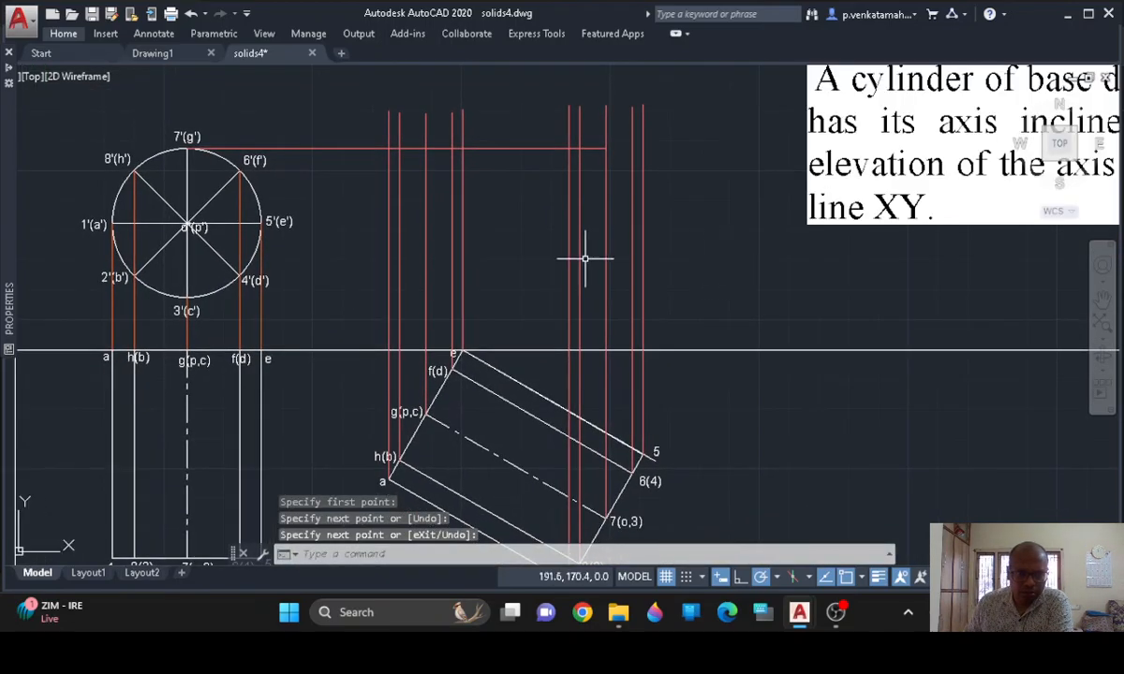
pyautogui.write('L')
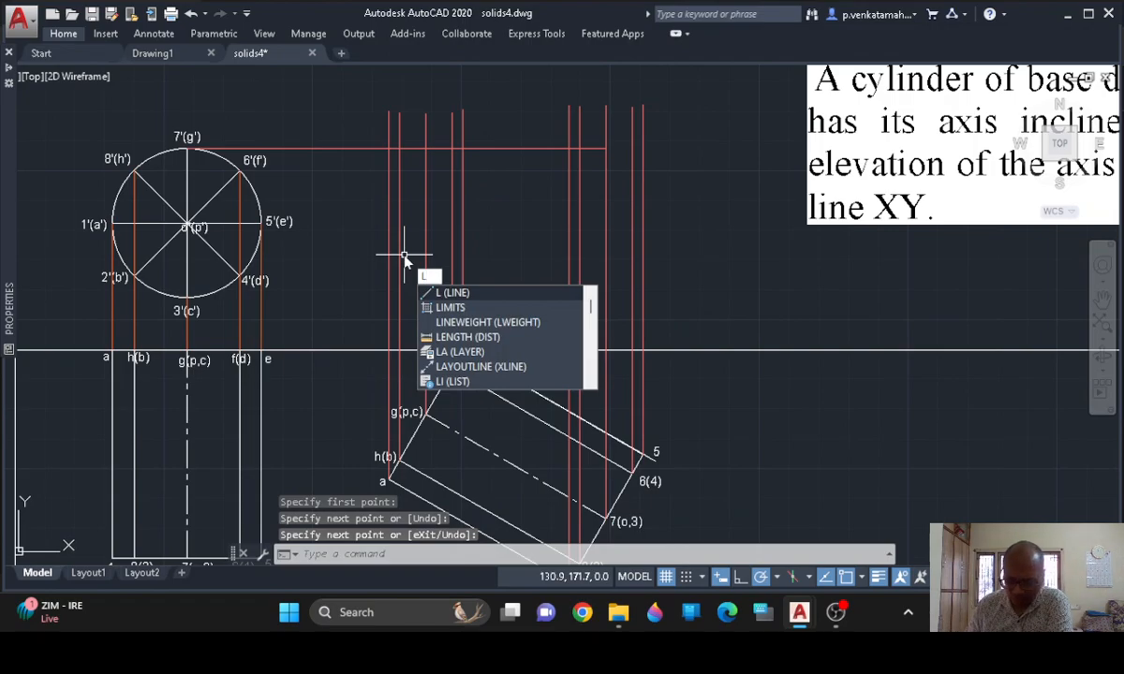
pyautogui.press('Return')
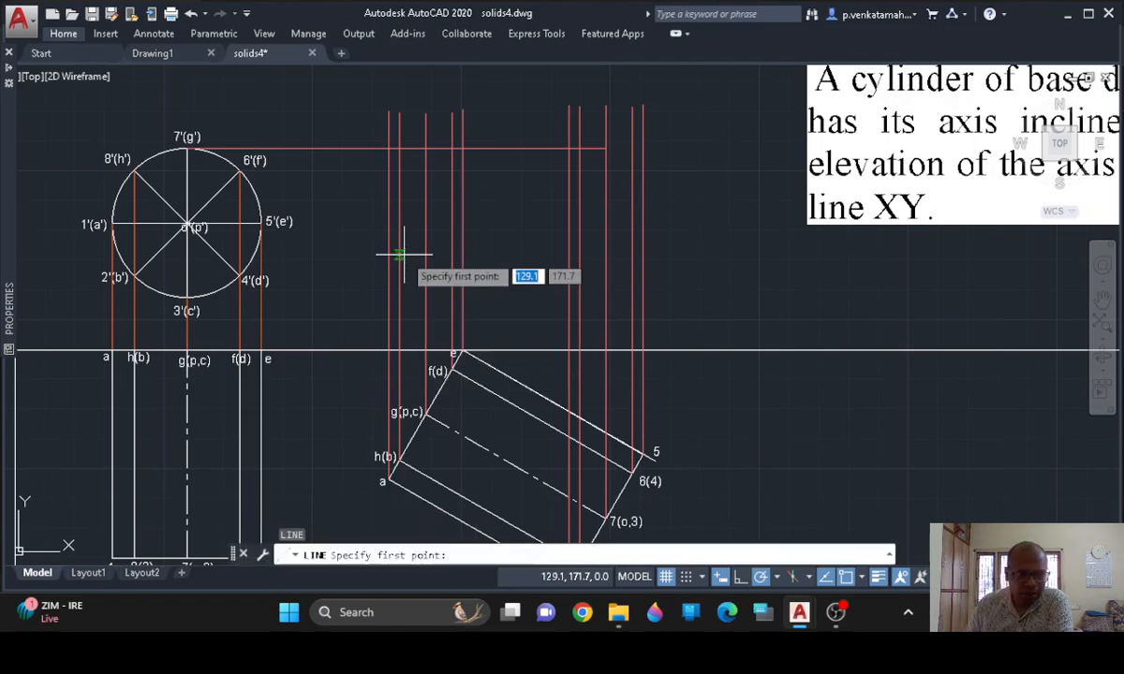
pyautogui.click(134, 169)
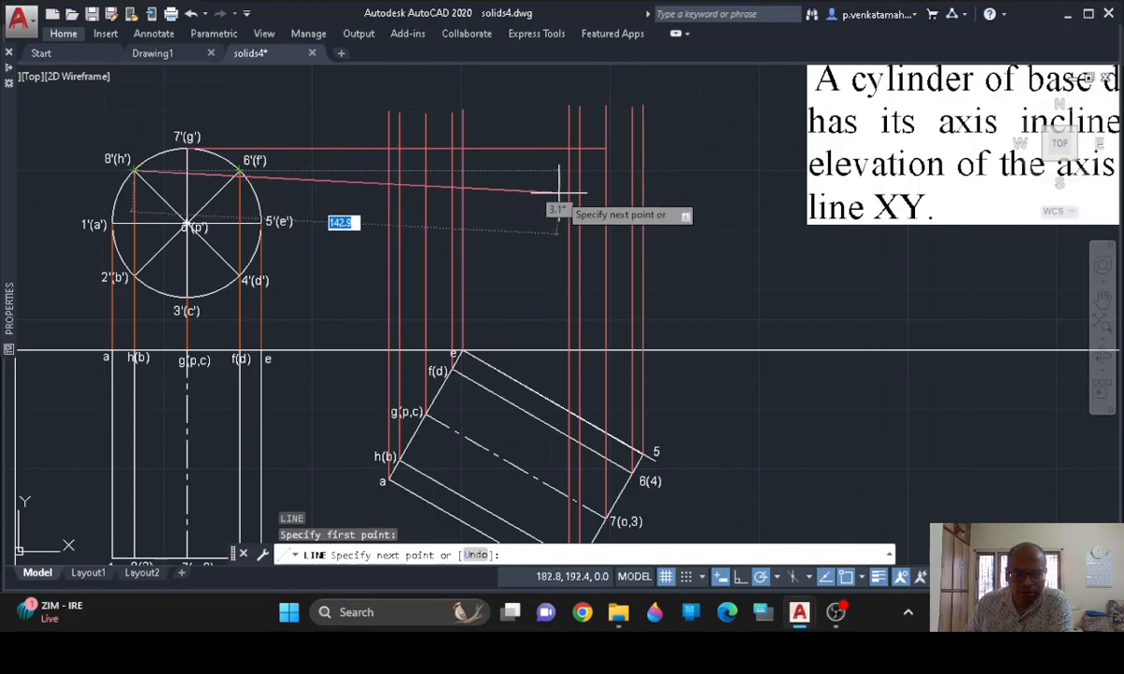
pyautogui.click(630, 170)
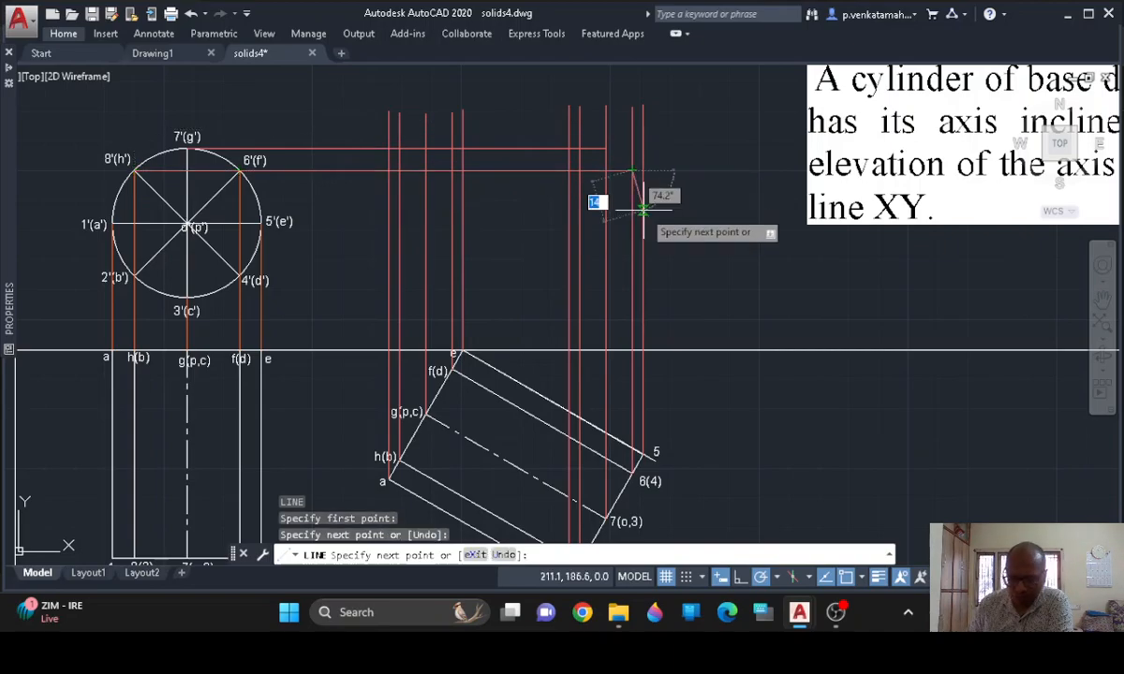
pyautogui.press('Return')
pyautogui.press('Return')
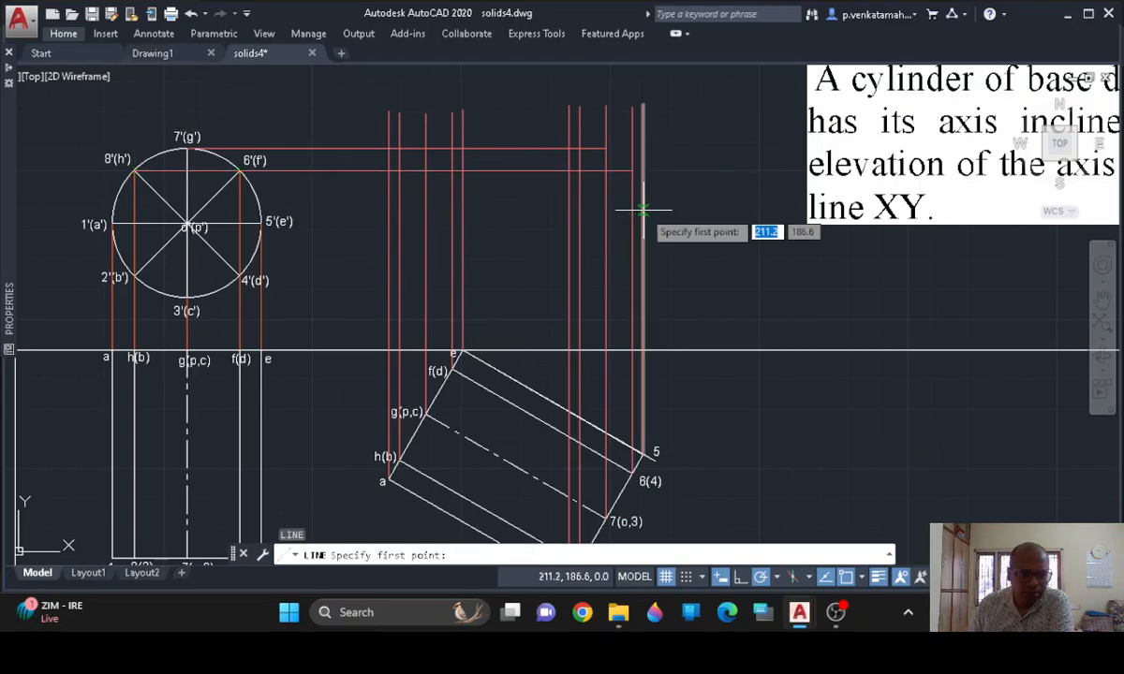
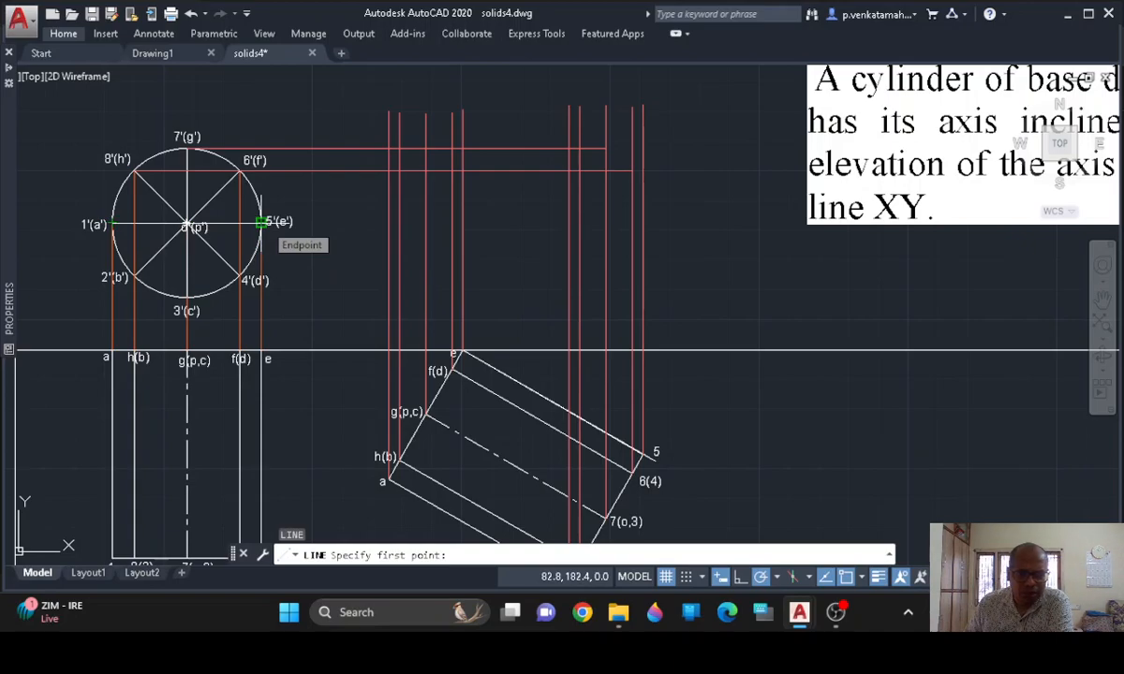
# Draw a horizontal projector line from point 5'(e') on the circle to the vertical projector of point 5
pyautogui.click(261, 222)
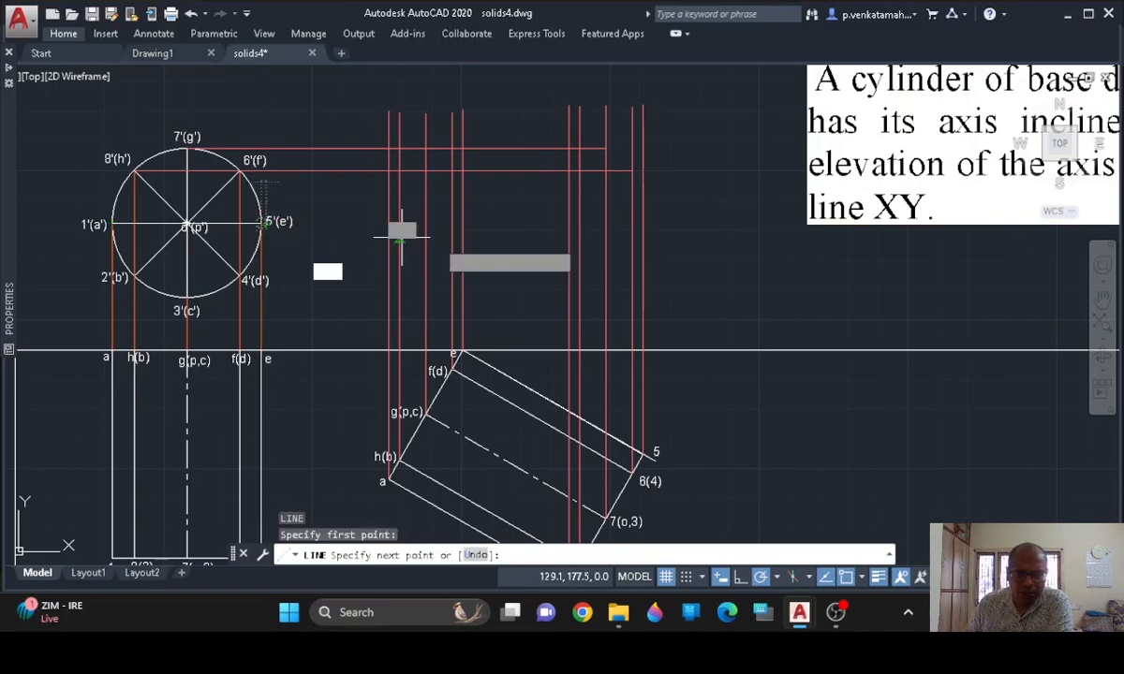
pyautogui.click(642, 224)
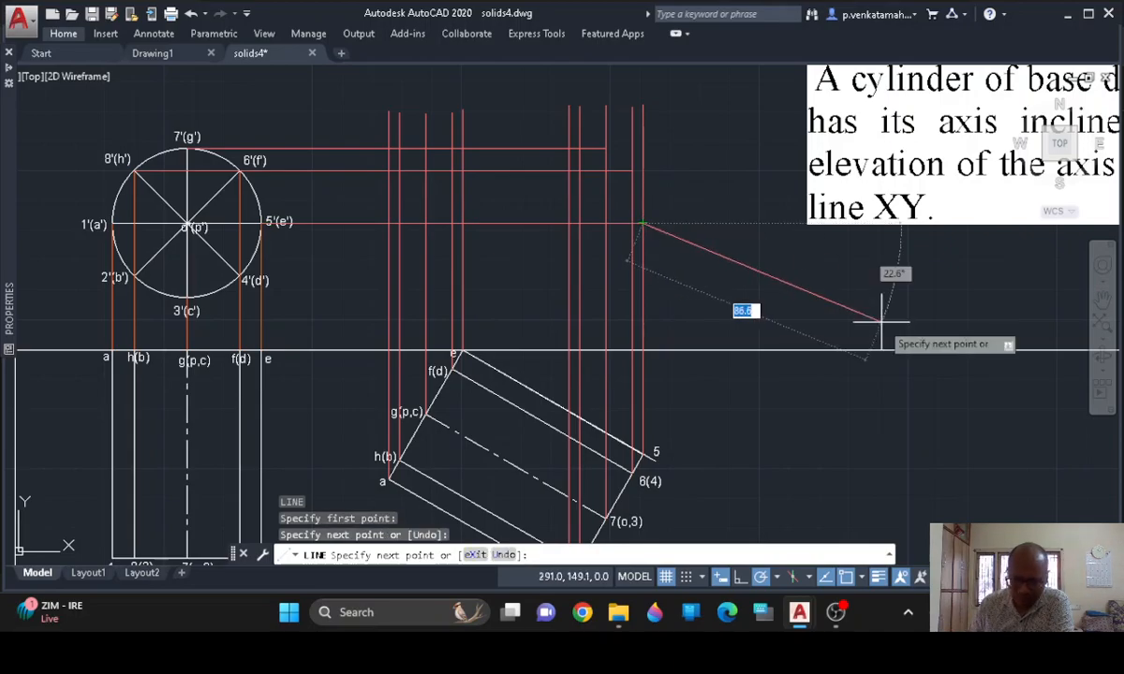
pyautogui.press('Return')
# Draw a horizontal projector line from point 2'(b') through 4'(d') to the vertical projector of point 6(4)
pyautogui.press('Return')
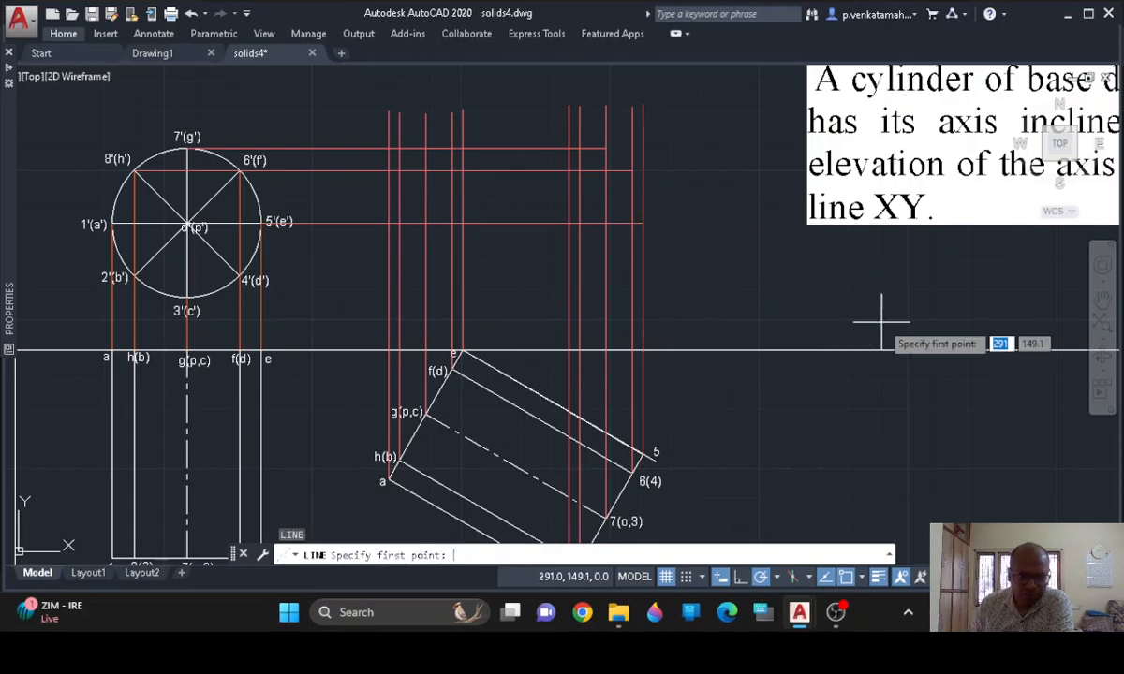
pyautogui.click(132, 277)
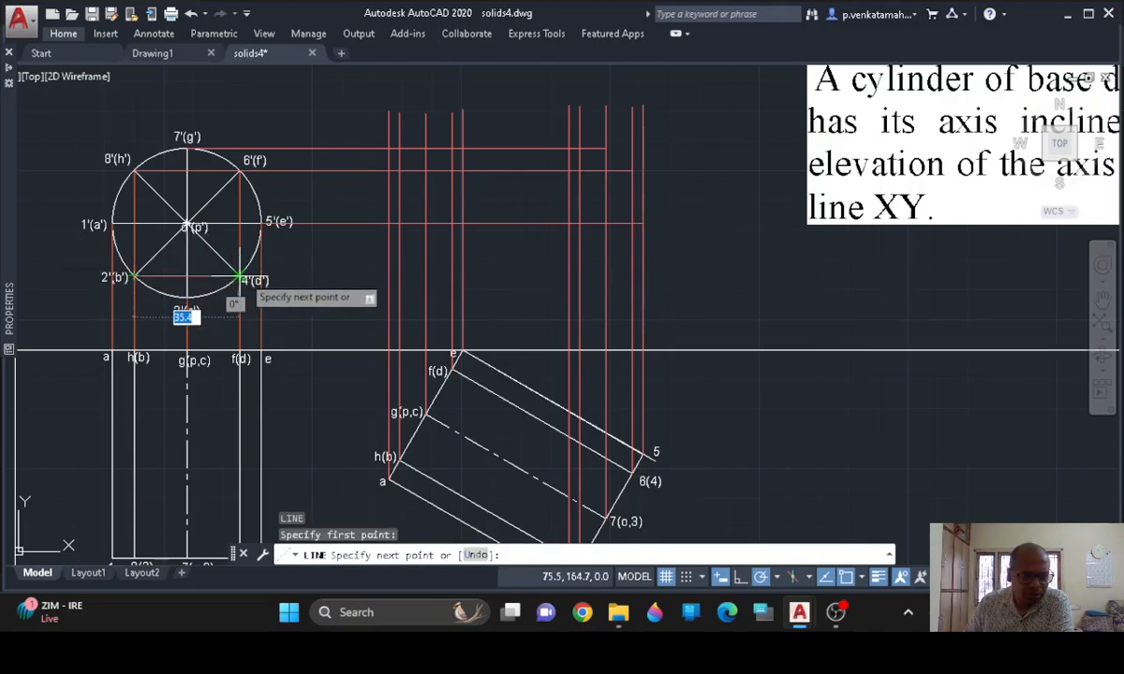
pyautogui.click(640, 276)
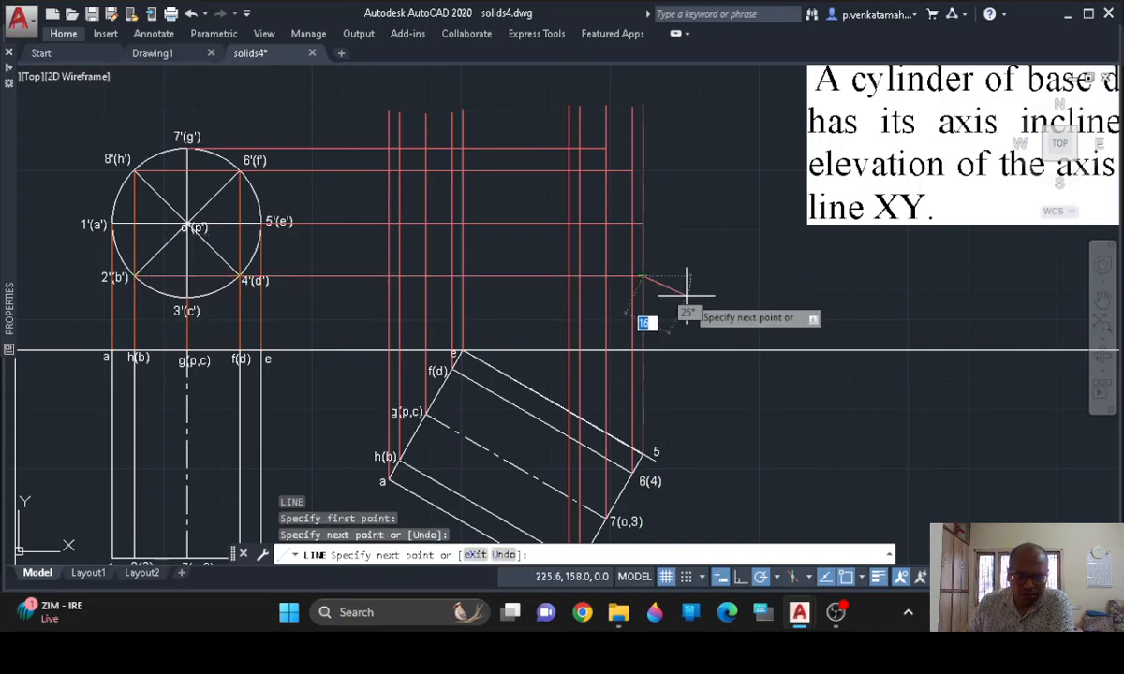
pyautogui.write('u')
pyautogui.press('Return')
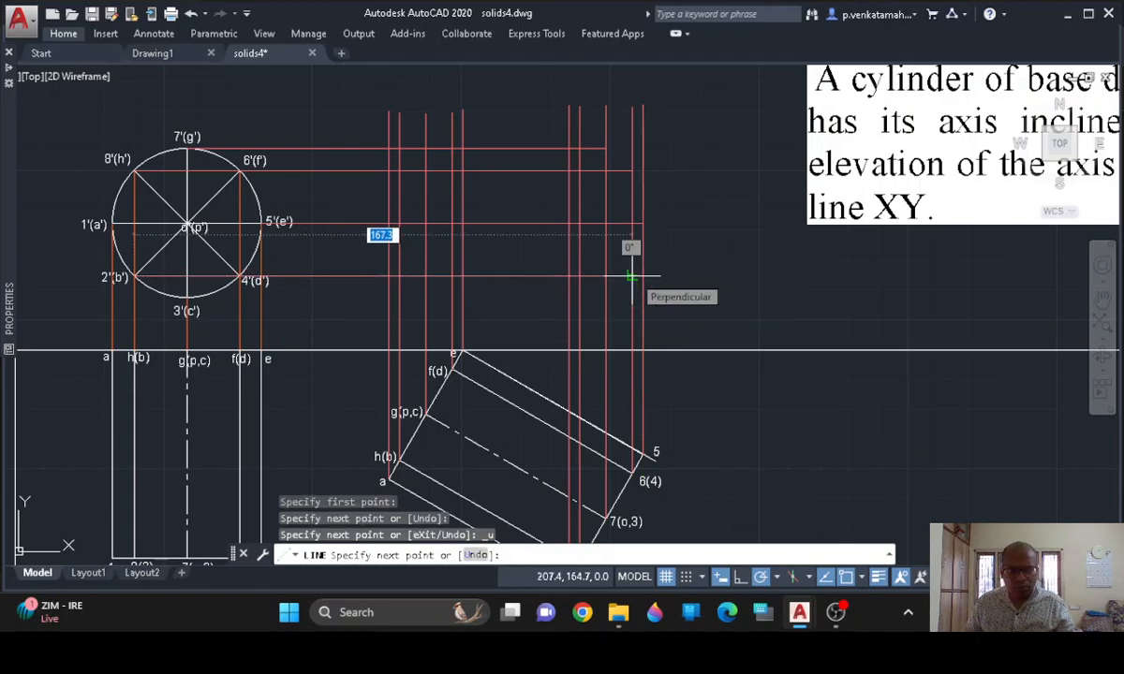
pyautogui.click(632, 277)
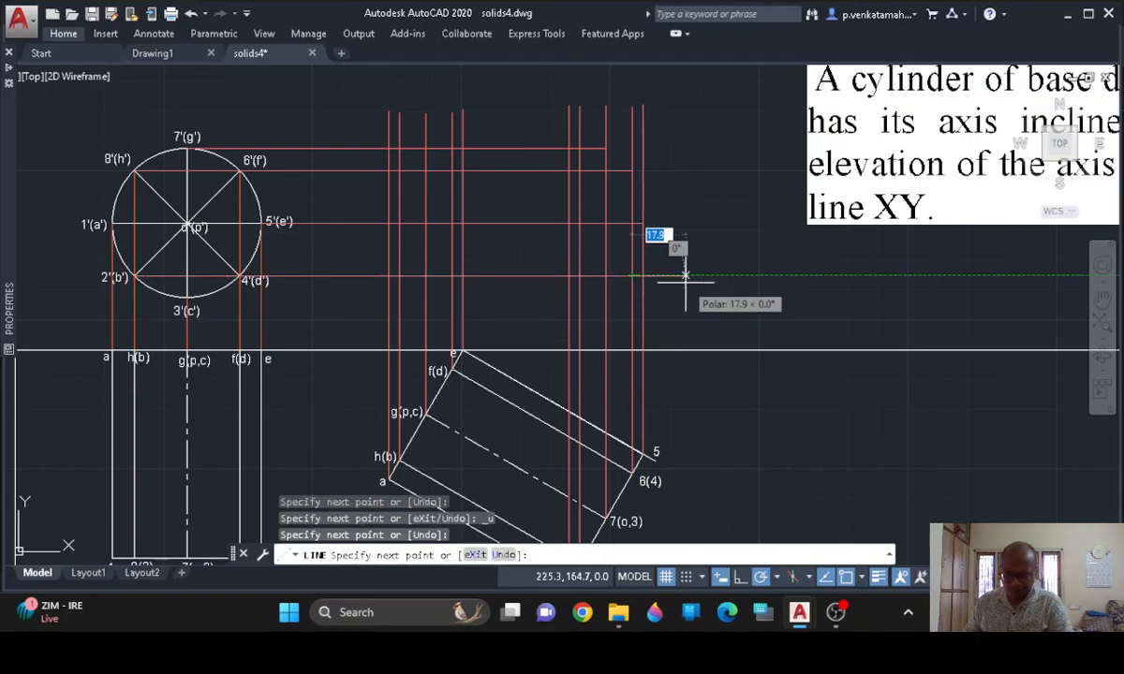
pyautogui.press('Return')
# Draw a horizontal projector line from point 3'(c') at the circle's base to the vertical projector of point 7(o,3)
pyautogui.press('Return')
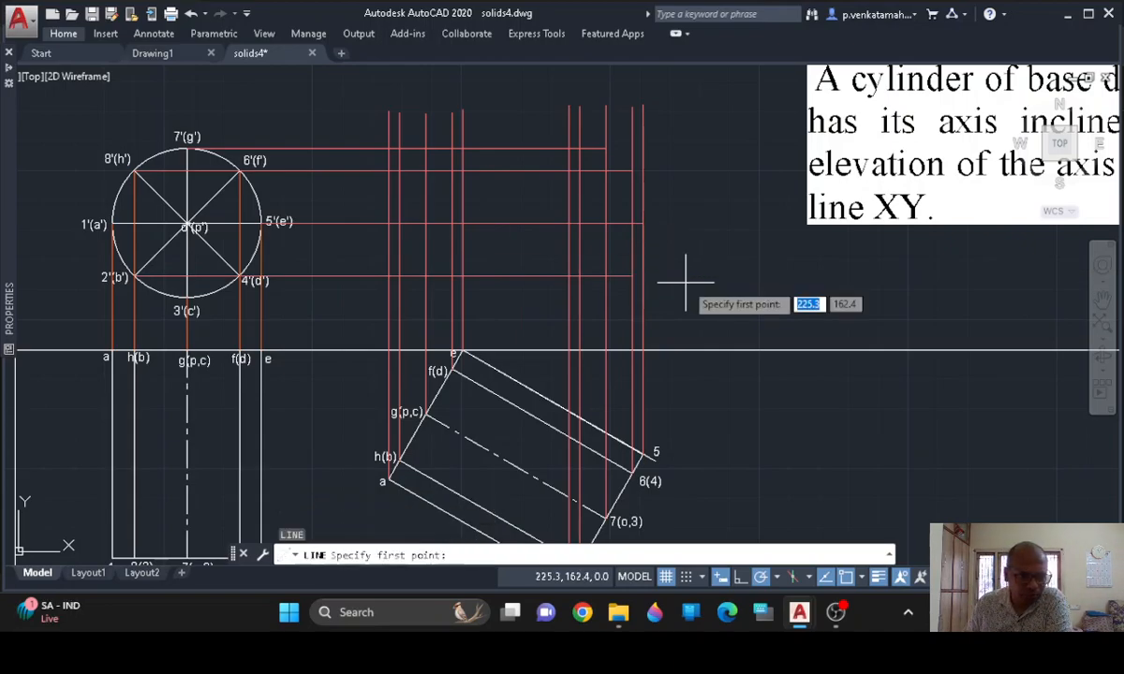
pyautogui.click(187, 297)
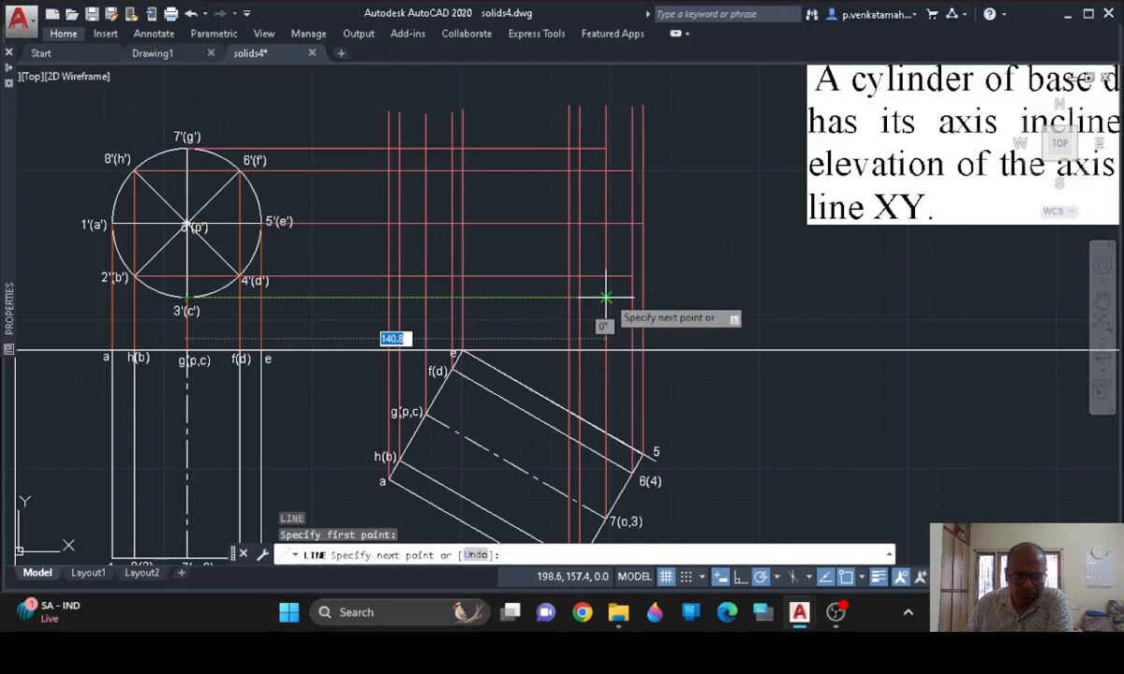
pyautogui.press('Escape')
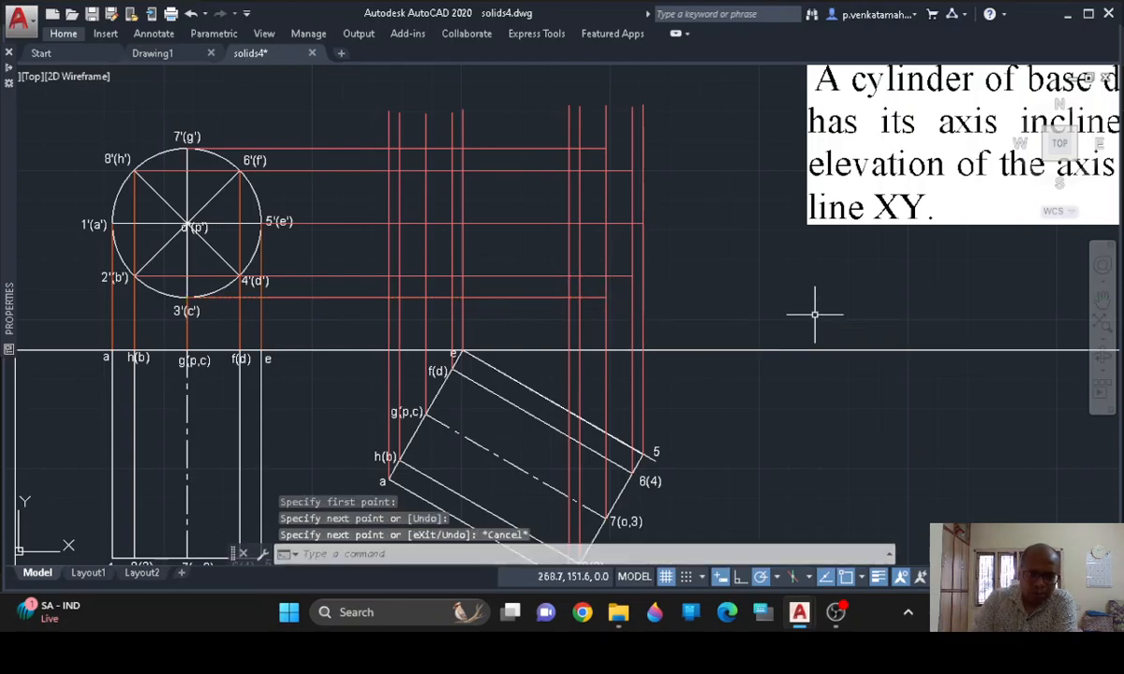
pyautogui.press('Return')
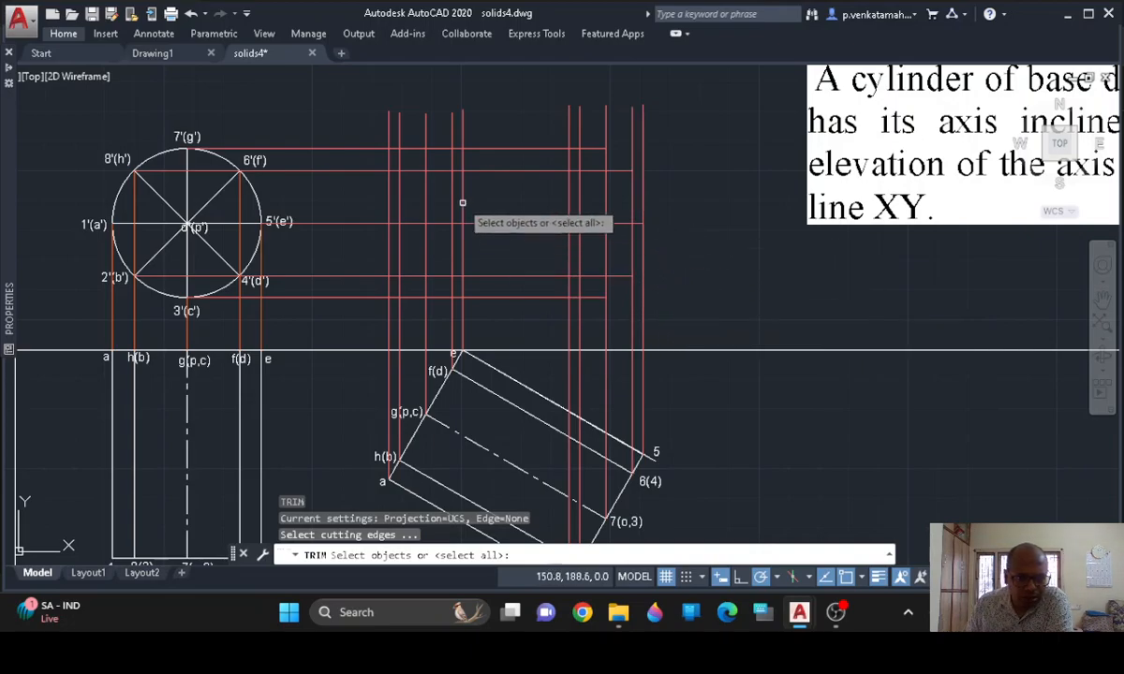
pyautogui.click(425, 133)
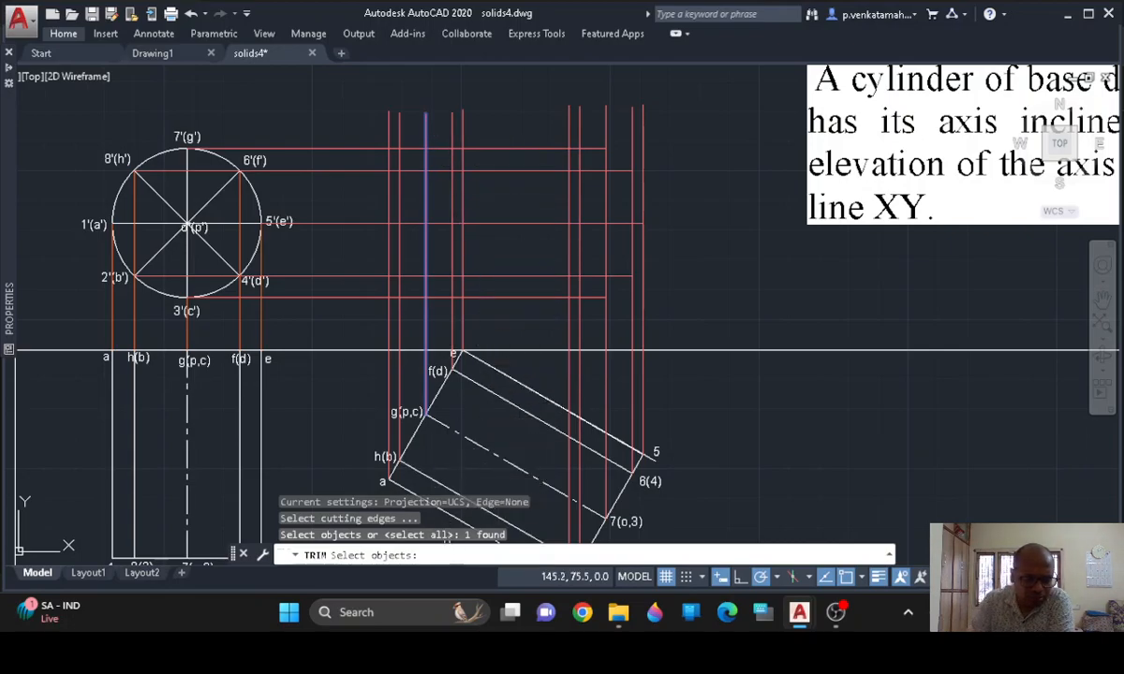
pyautogui.press('Escape')
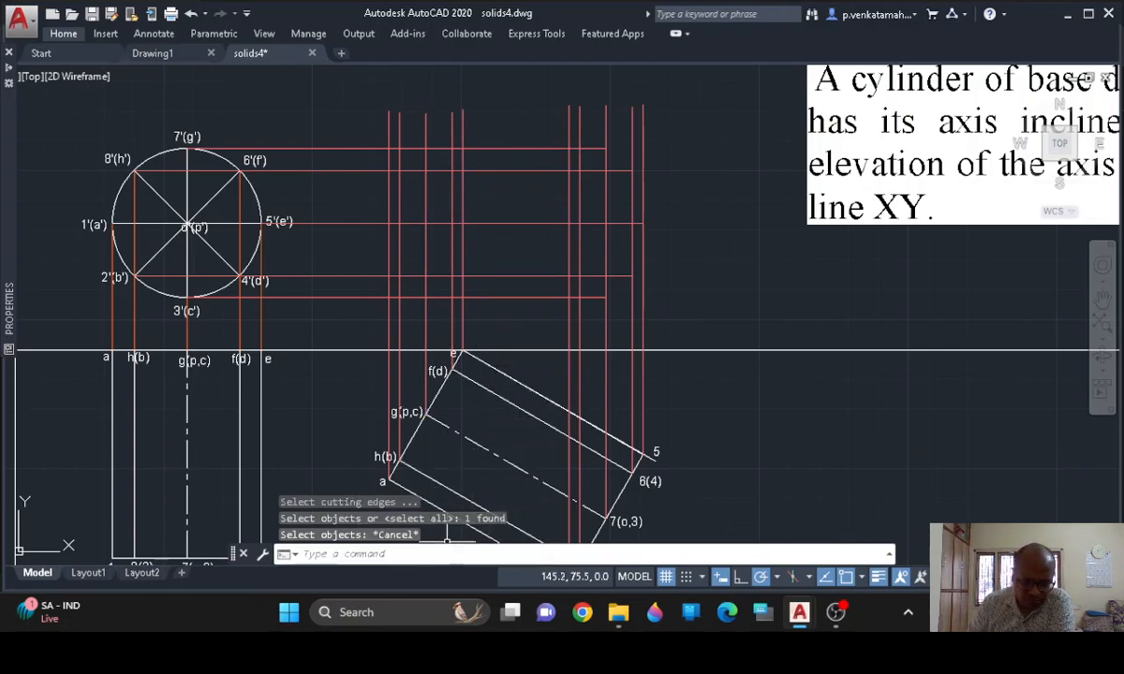
# Trim the vertical projectors above their matching horizontal projectors, using all objects as cutting edges
pyautogui.write('TRIM')
pyautogui.press('Return')
pyautogui.press('Return')
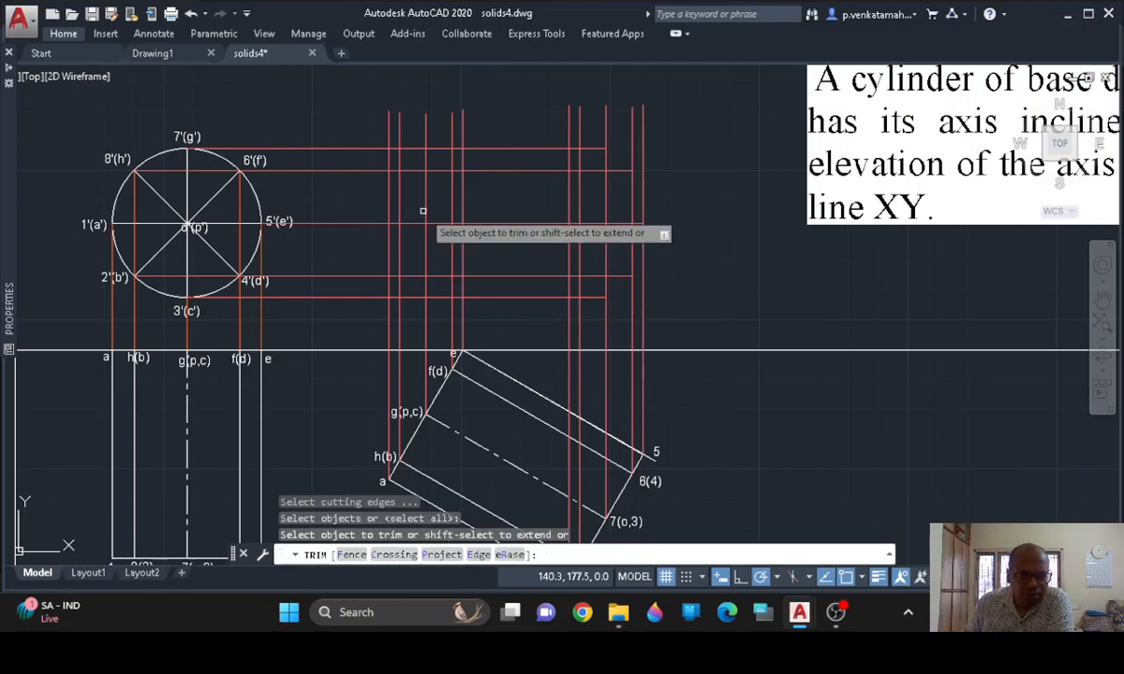
pyautogui.click(427, 134)
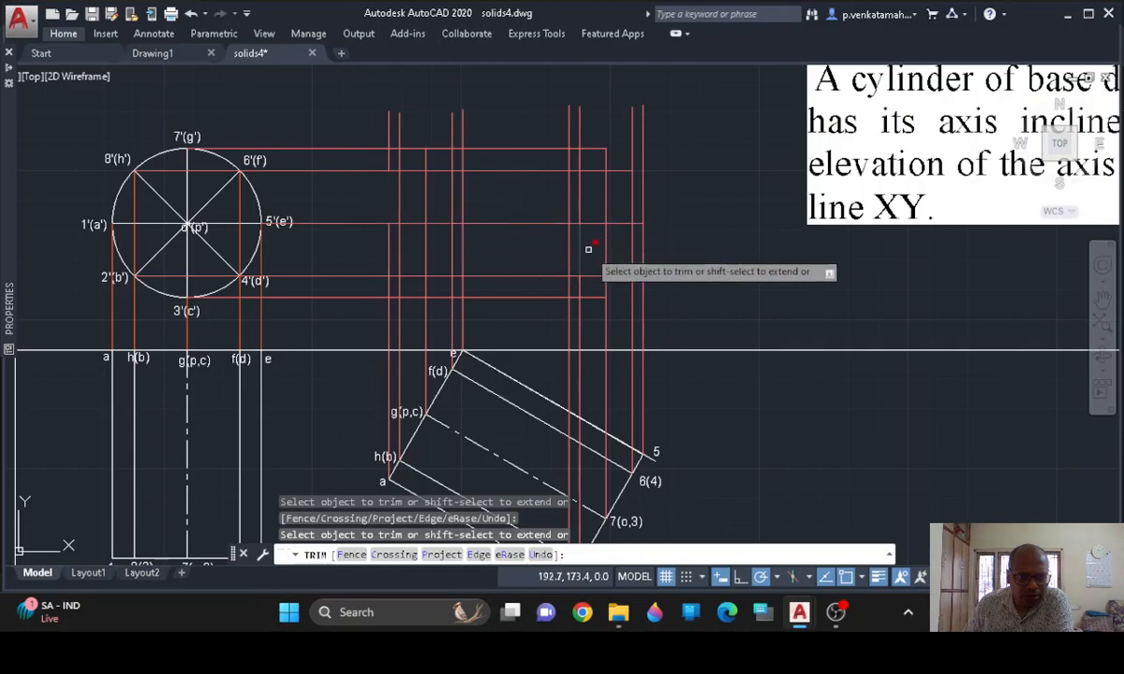
pyautogui.click(389, 137)
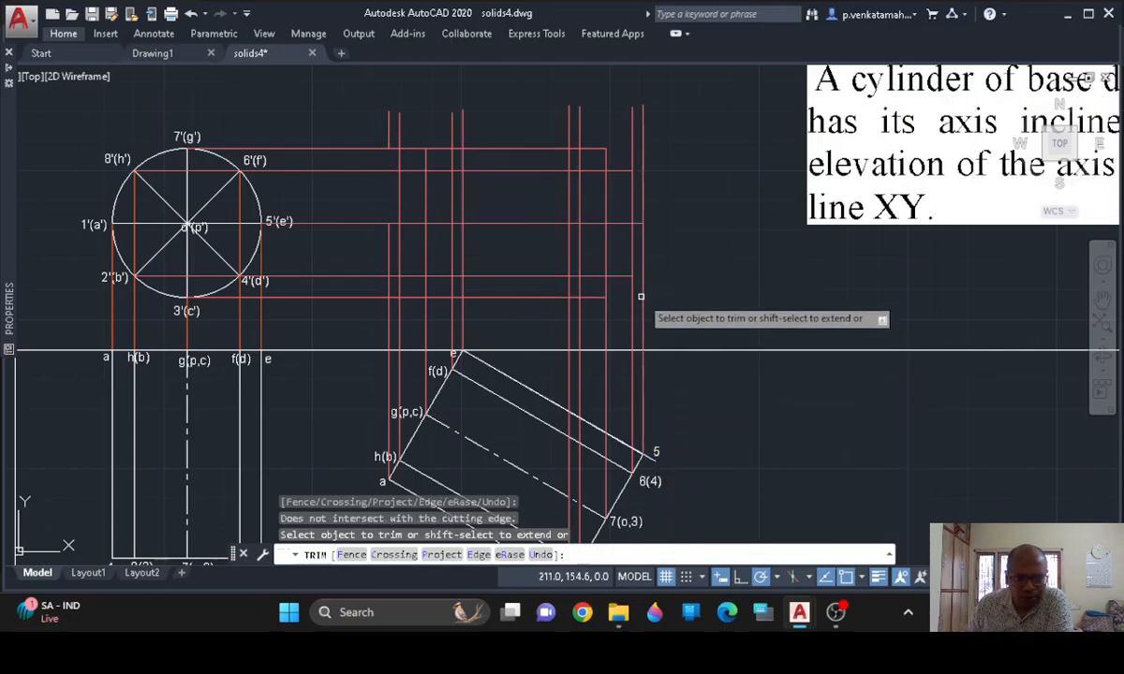
pyautogui.click(646, 202)
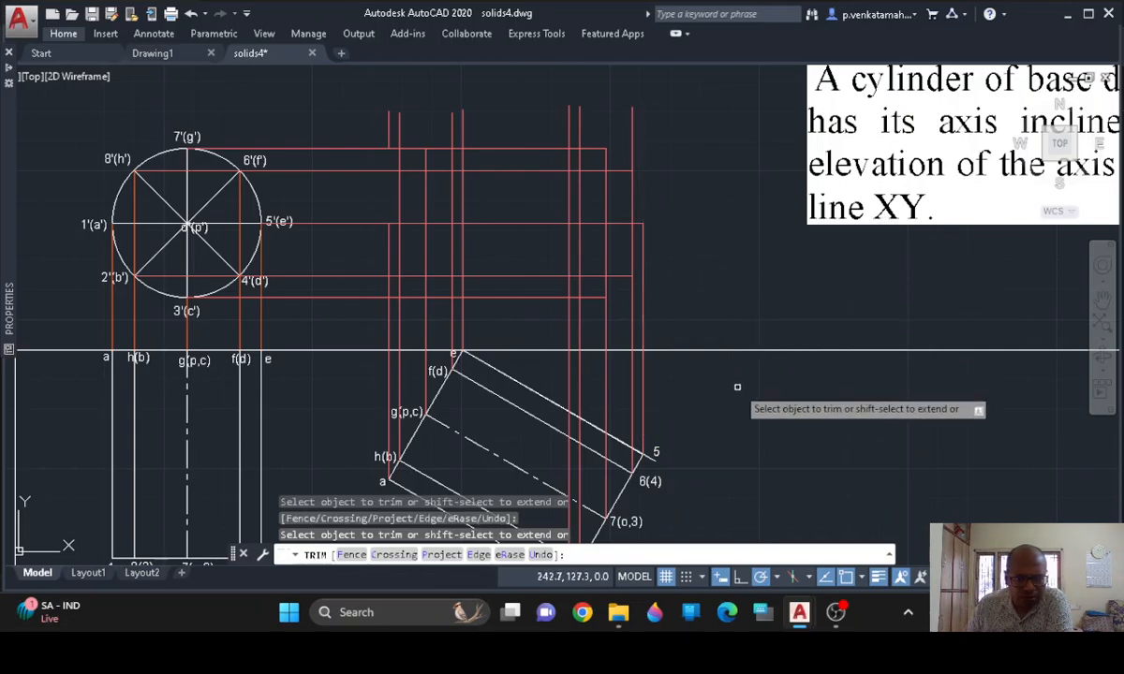
pyautogui.moveTo(737, 387)
pyautogui.mouseDown(button='middle')
pyautogui.moveTo(740, 339)
pyautogui.moveTo(749, 395)
pyautogui.mouseUp(button='middle')
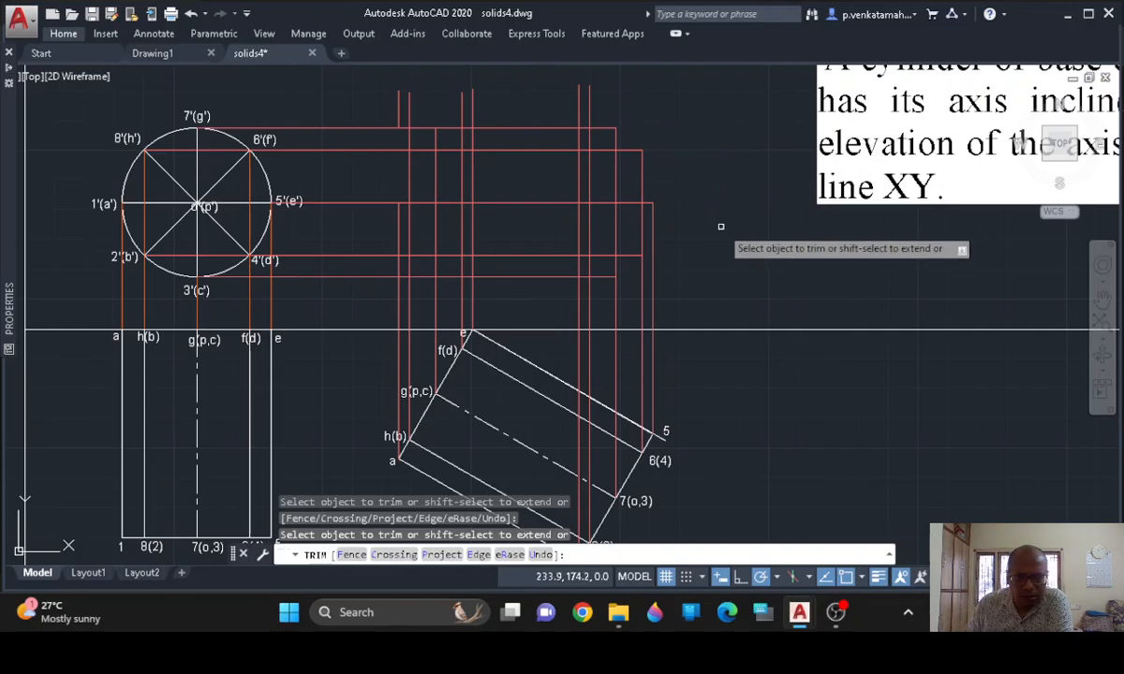
pyautogui.moveTo(720, 240)
pyautogui.mouseDown(button='middle')
pyautogui.moveTo(716, 218)
pyautogui.moveTo(718, 252)
pyautogui.mouseUp(button='middle')
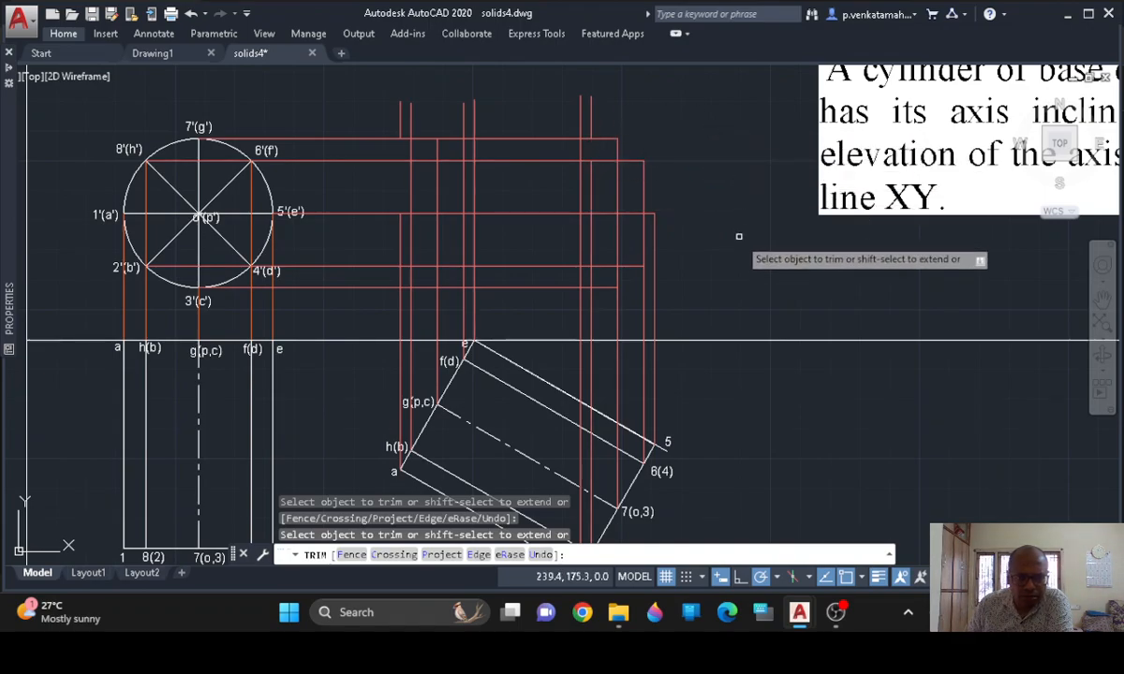
pyautogui.moveTo(727, 303)
pyautogui.mouseDown(button='middle')
pyautogui.moveTo(722, 244)
pyautogui.moveTo(739, 275)
pyautogui.mouseUp(button='middle')
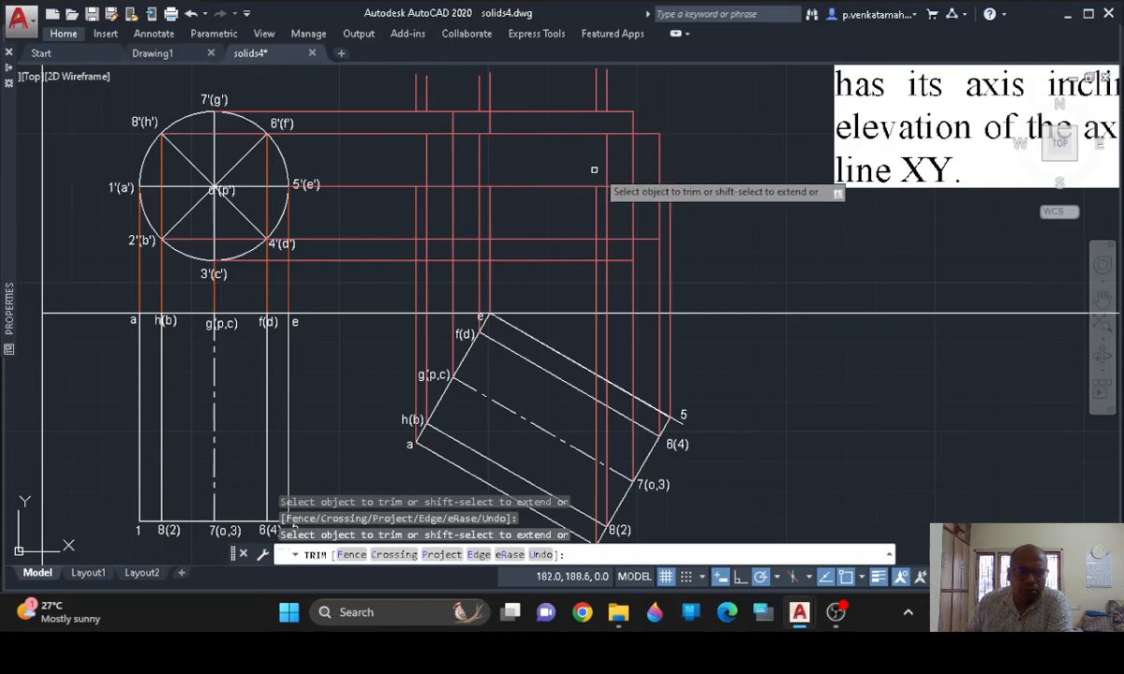
pyautogui.press('Escape')
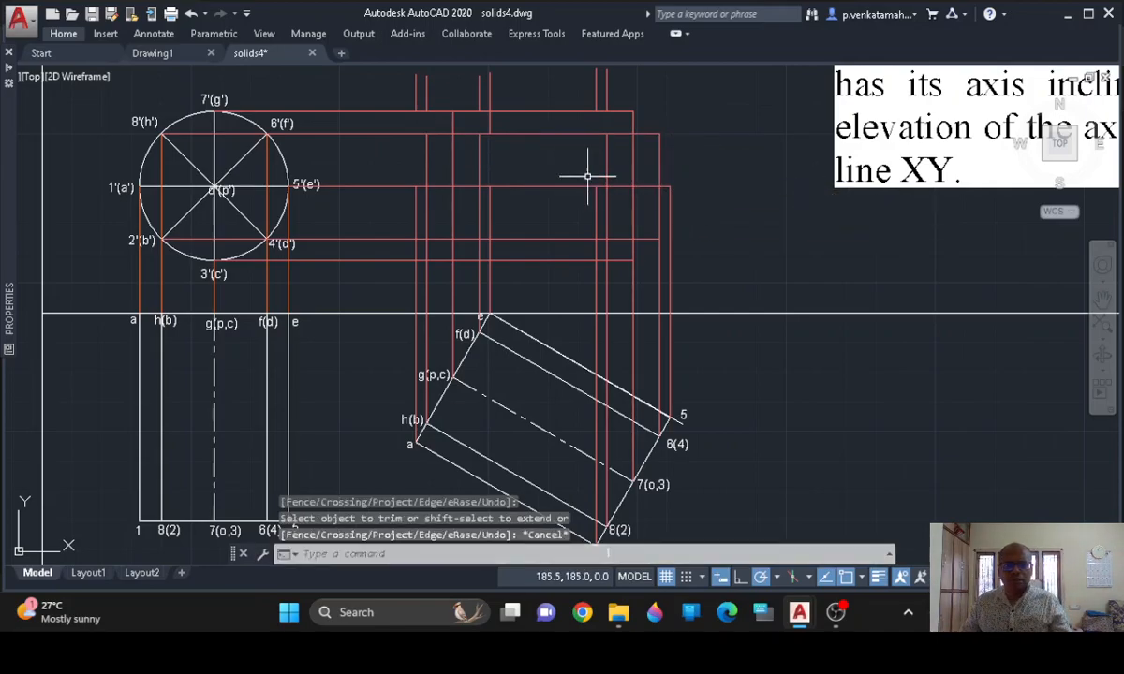
# Erase the leftover vertical projector pieces above the horizontal projectors over the inclined cylinder view
pyautogui.click(489, 120)
pyautogui.press('Delete')
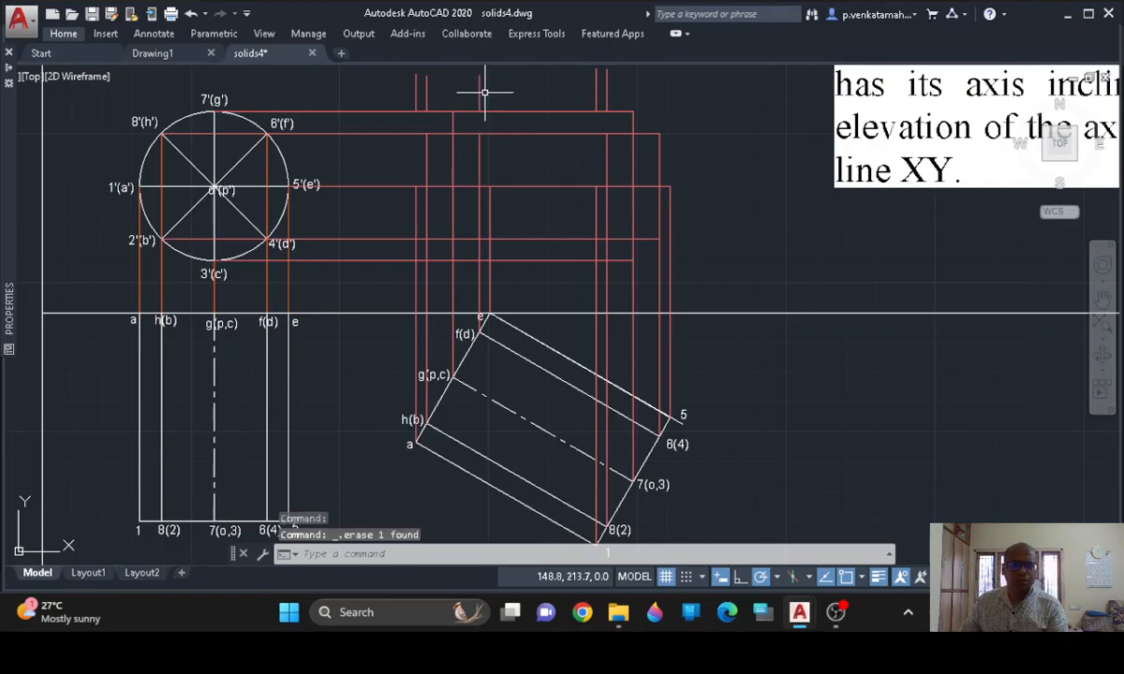
pyautogui.click(417, 94)
pyautogui.press('Delete')
pyautogui.click(427, 95)
pyautogui.press('Delete')
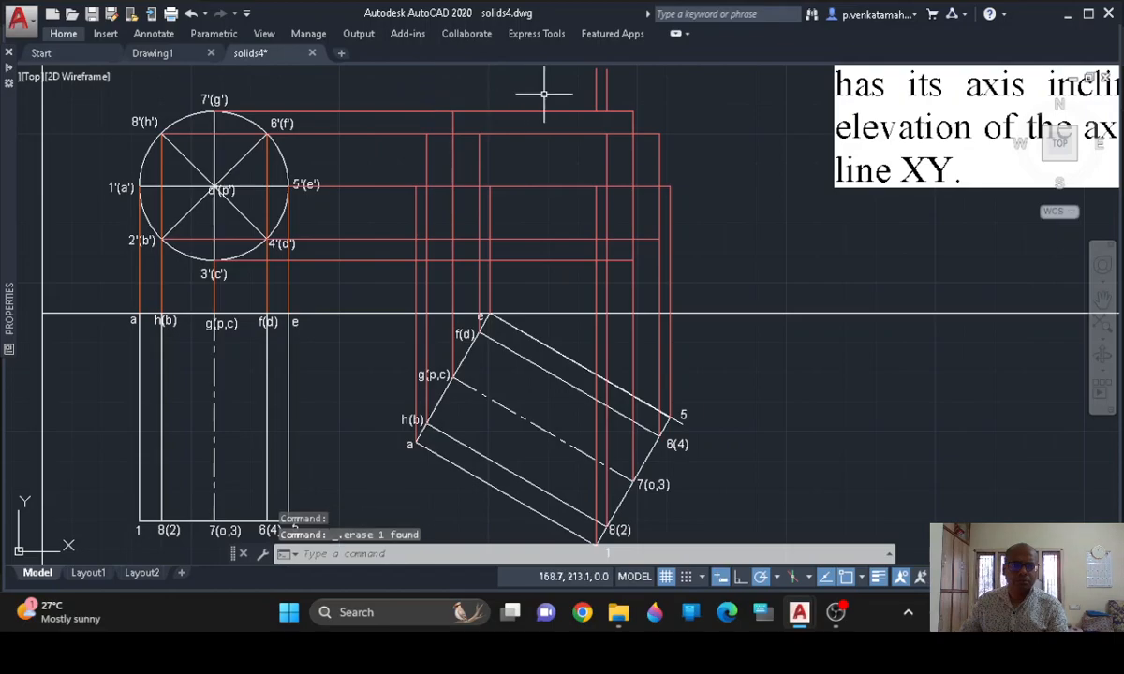
pyautogui.click(597, 94)
pyautogui.press('Delete')
pyautogui.click(607, 98)
pyautogui.press('Delete')
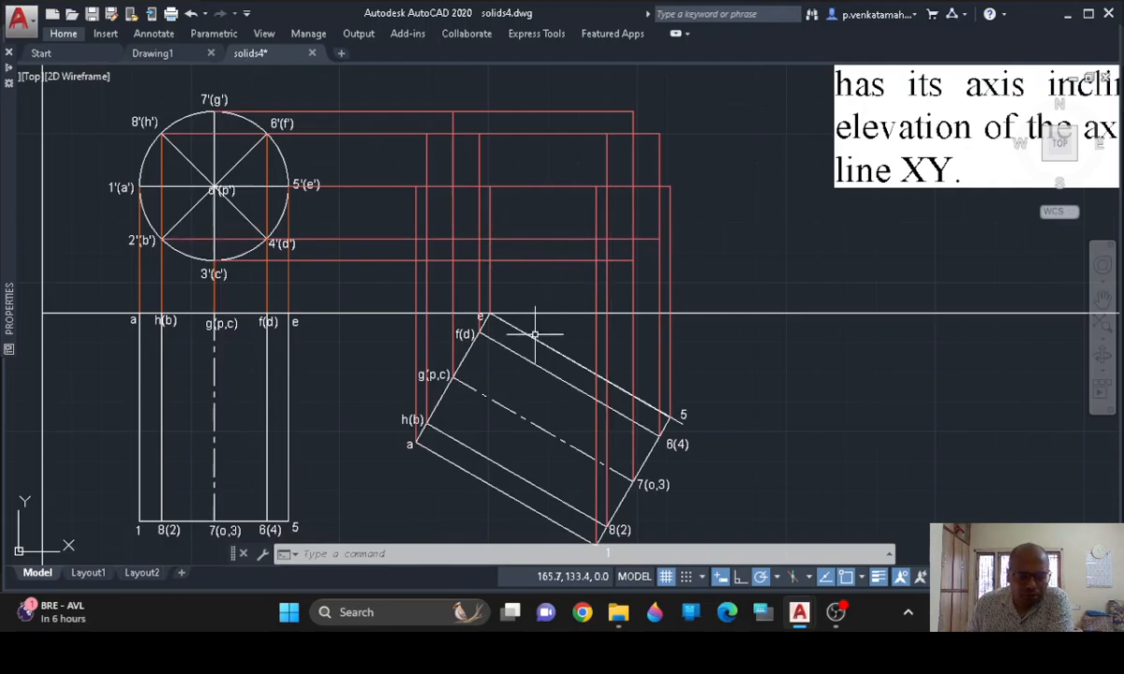
# Start an unrotated single-line text label with height 3 on the 5'(e') projector, just before the vertical projector of point a
pyautogui.write('T')
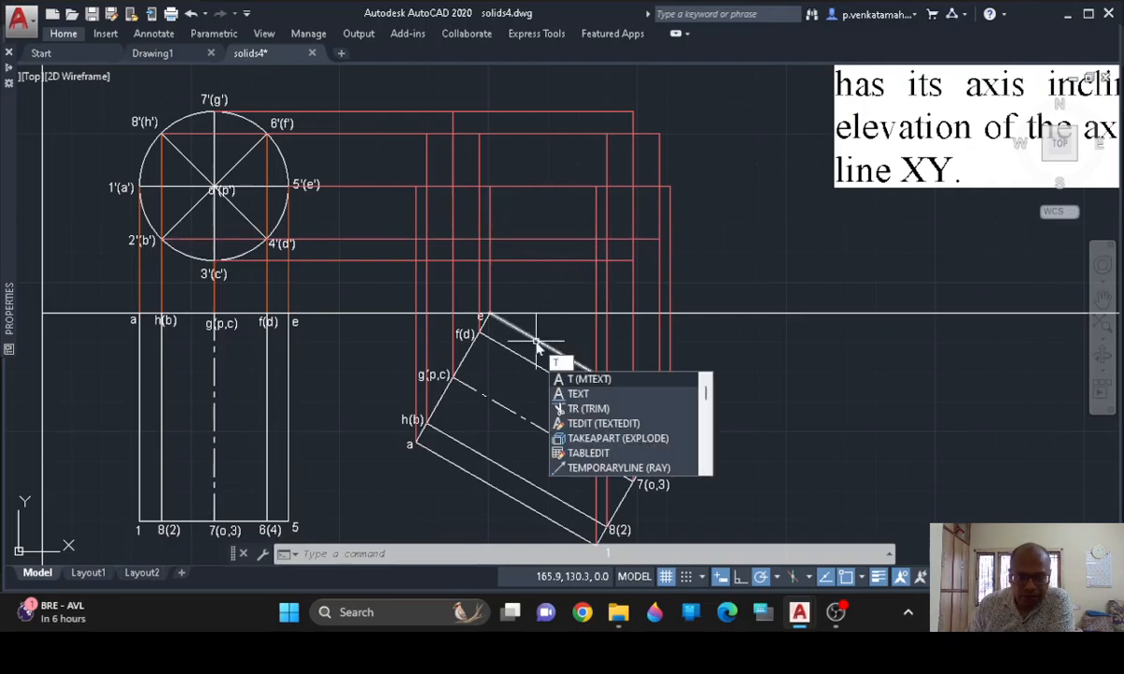
pyautogui.write('EXT')
pyautogui.press('Return')
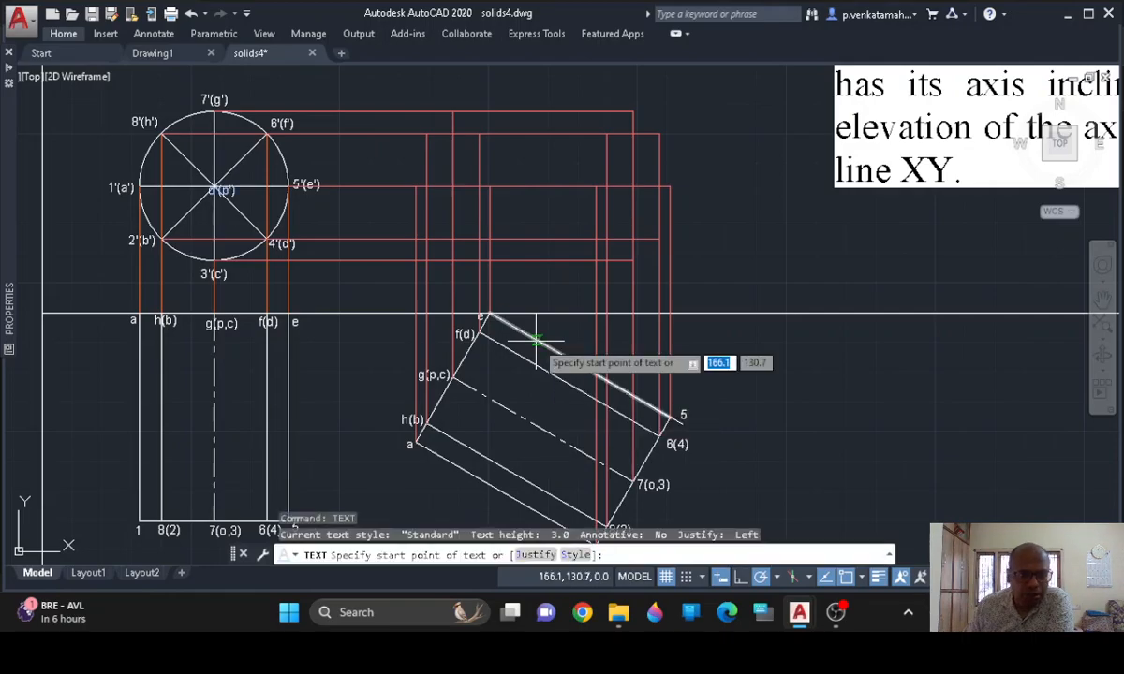
pyautogui.scroll(2, 450, 298)
pyautogui.moveTo(426, 229); pyautogui.dragTo(557, 307, button='middle')
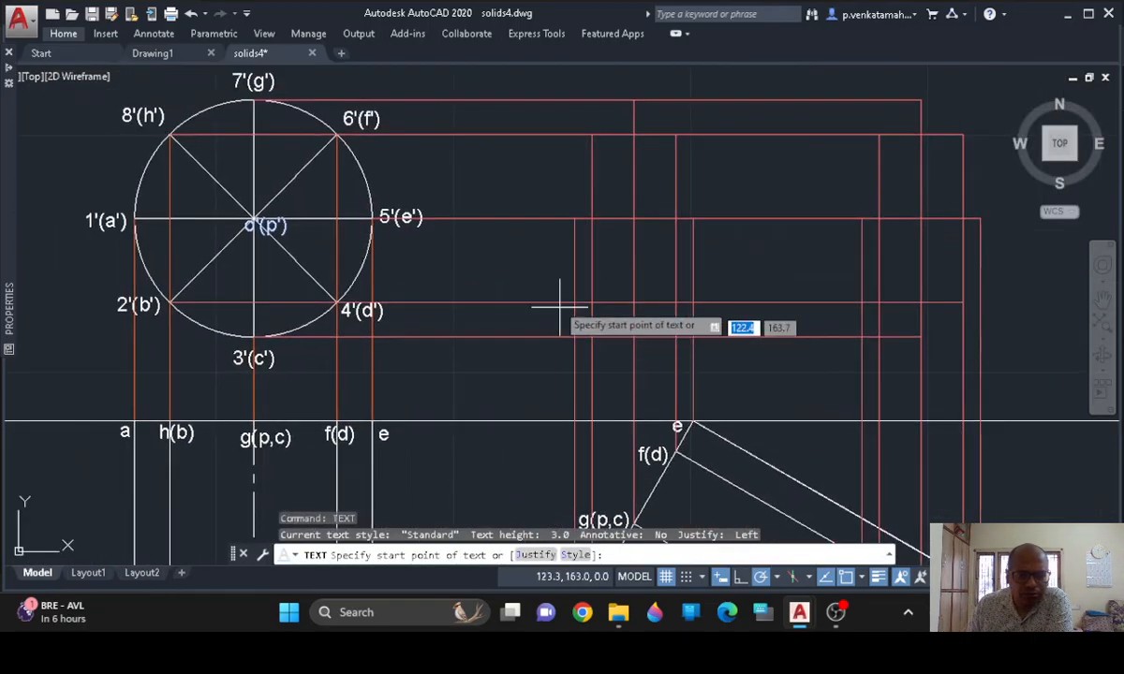
pyautogui.scroll(-2, 550, 250)
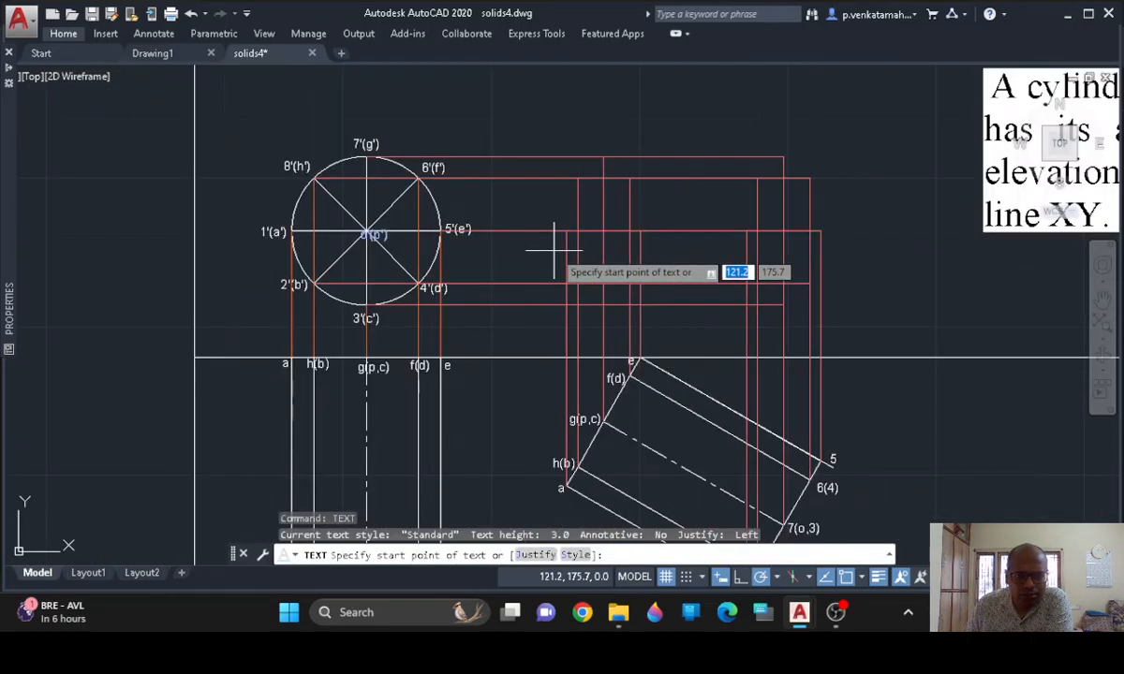
pyautogui.scroll(2, 553, 251)
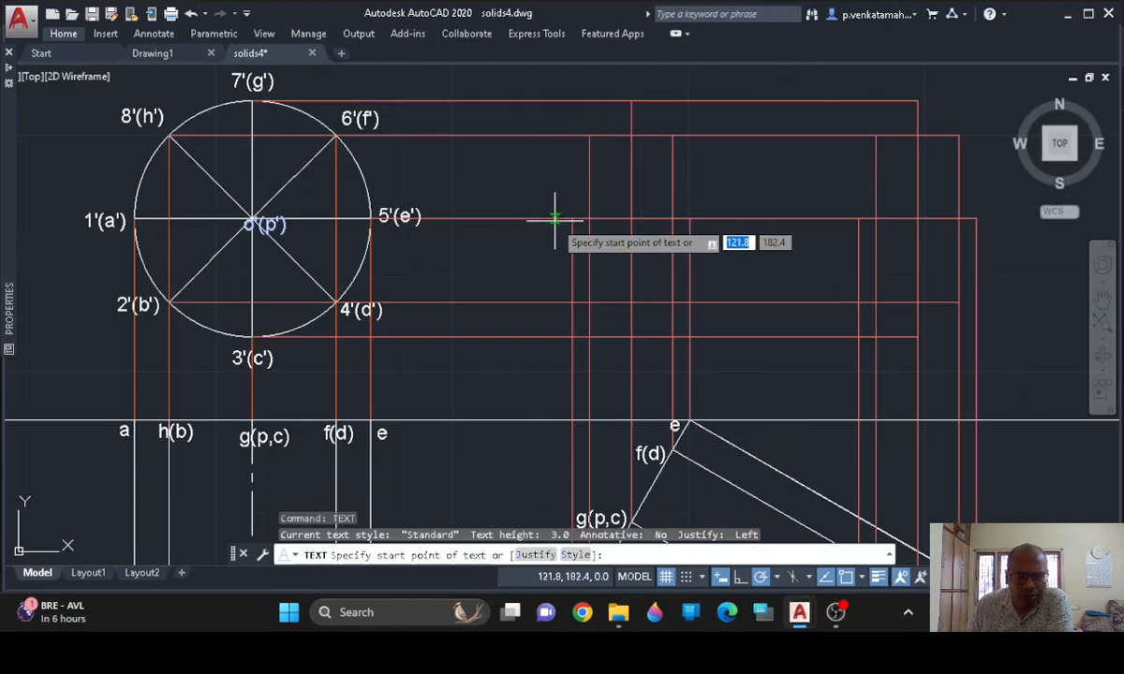
pyautogui.click(554, 220)
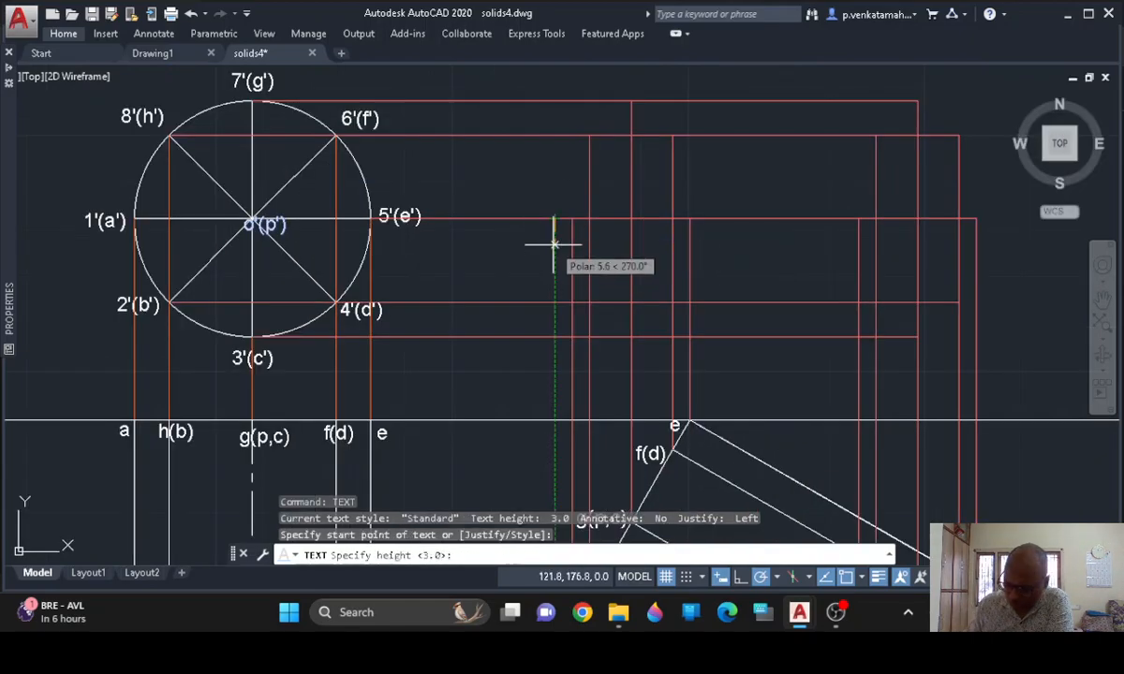
pyautogui.write('3')
pyautogui.press('Return')
pyautogui.press('Return')
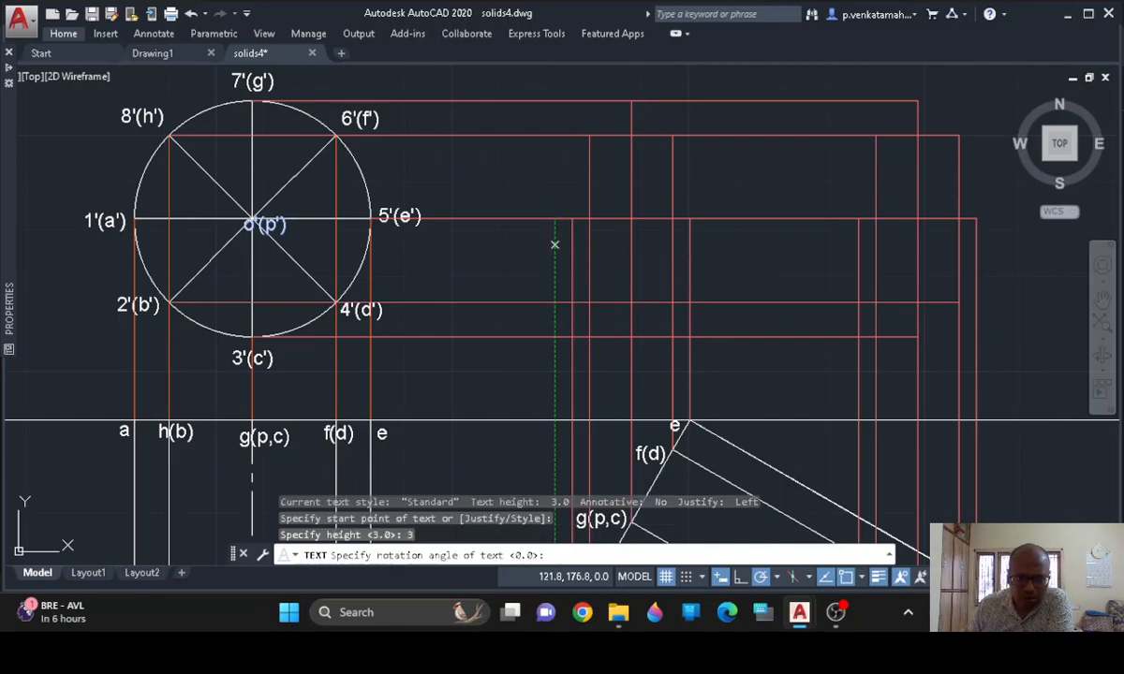
pyautogui.write("a'")
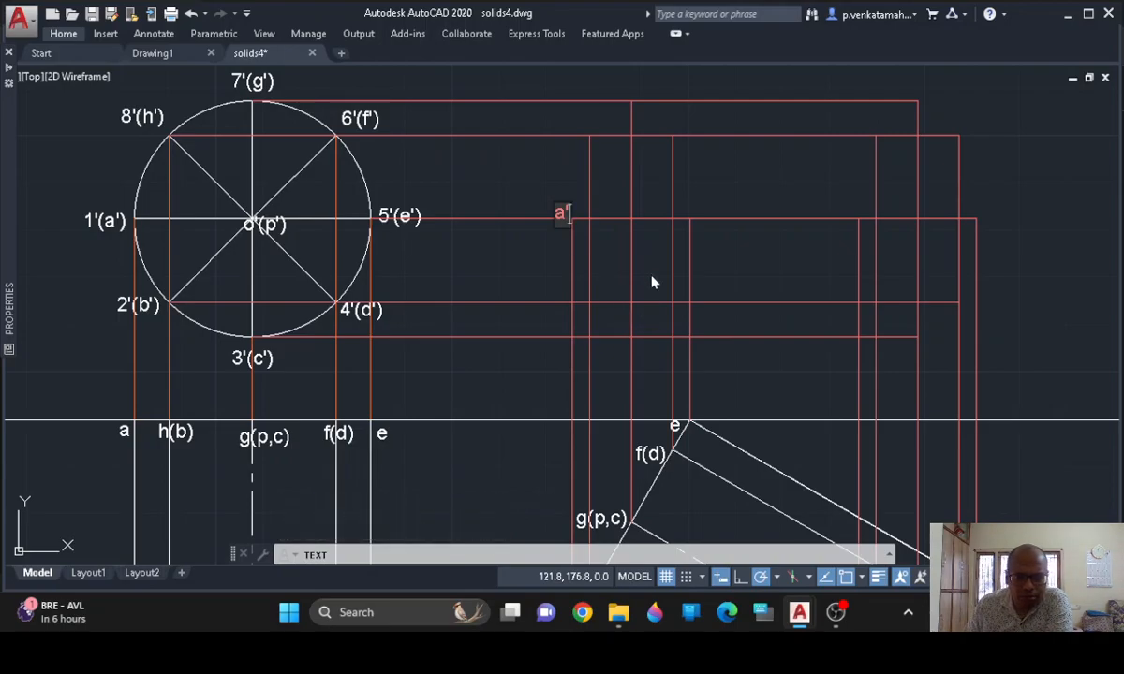
pyautogui.scroll(-2, 653, 282)
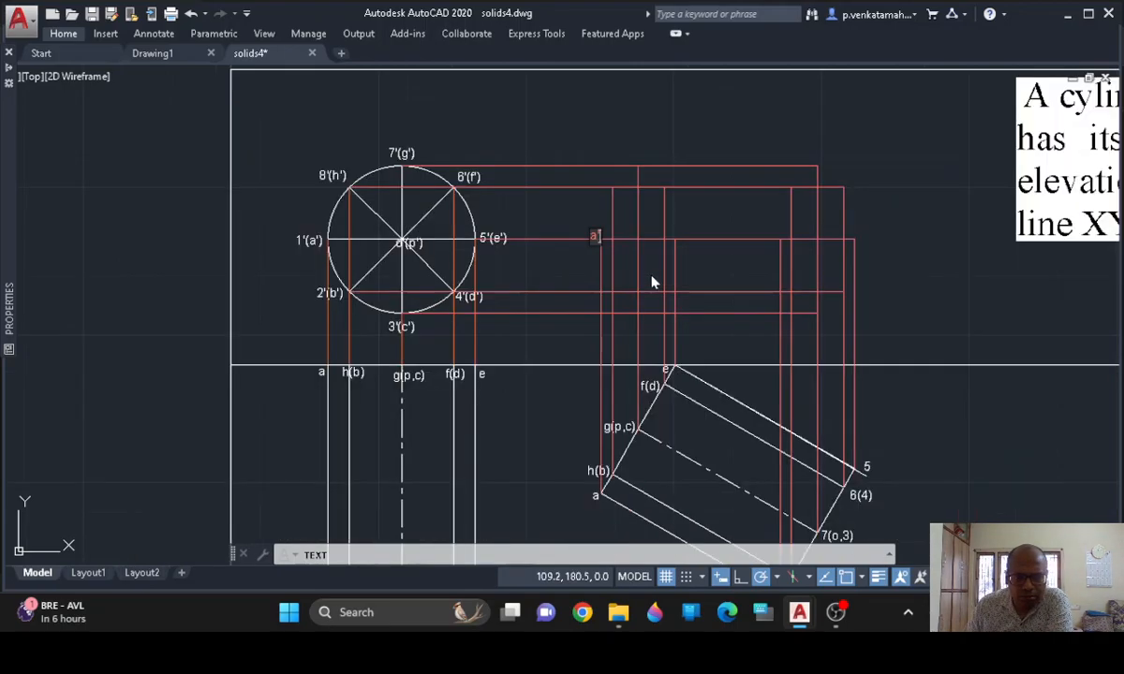
pyautogui.scroll(2, 653, 282)
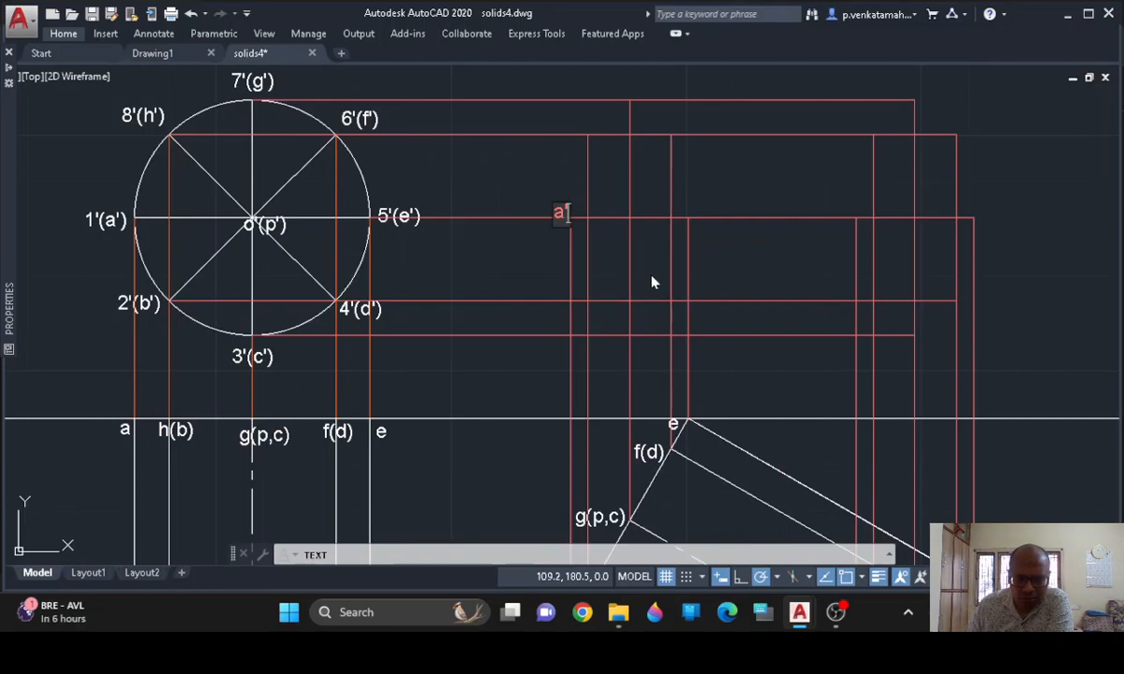
pyautogui.press('BackSpace')
pyautogui.press('BackSpace')
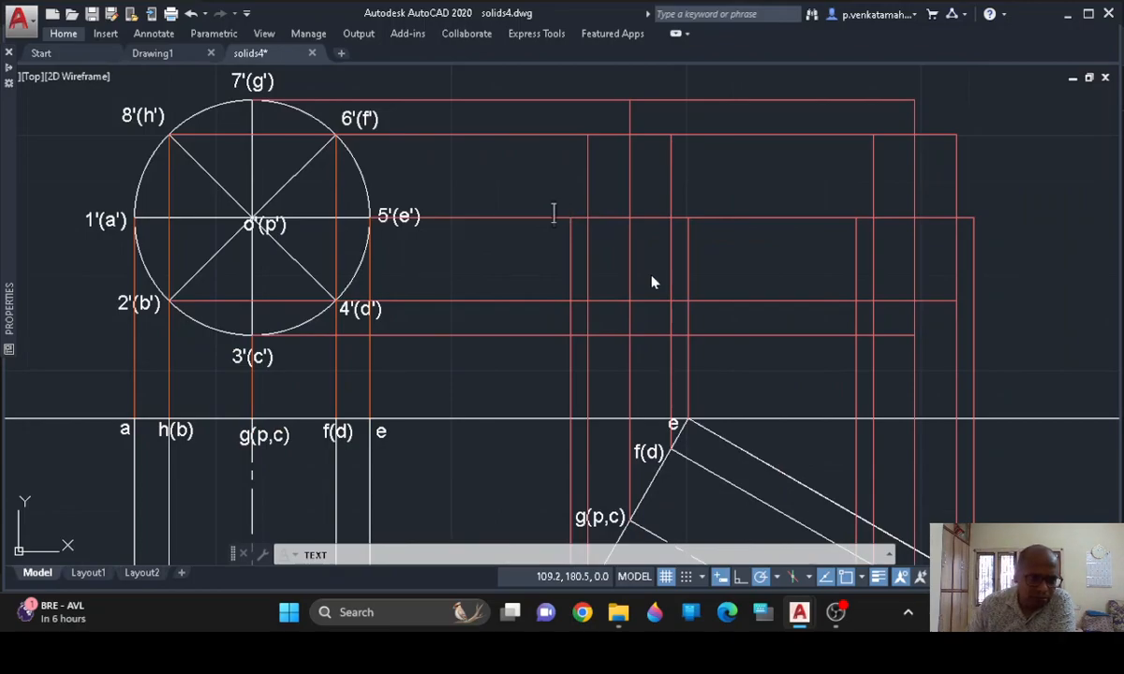
pyautogui.moveTo(13, 76)
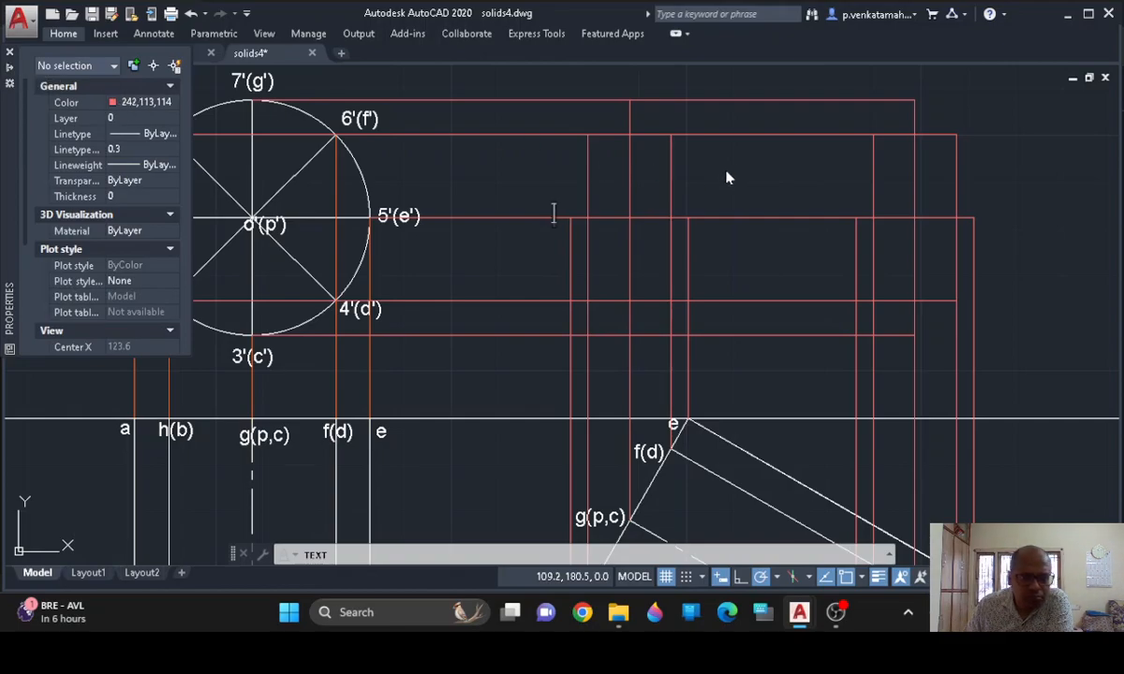
pyautogui.press('Escape')
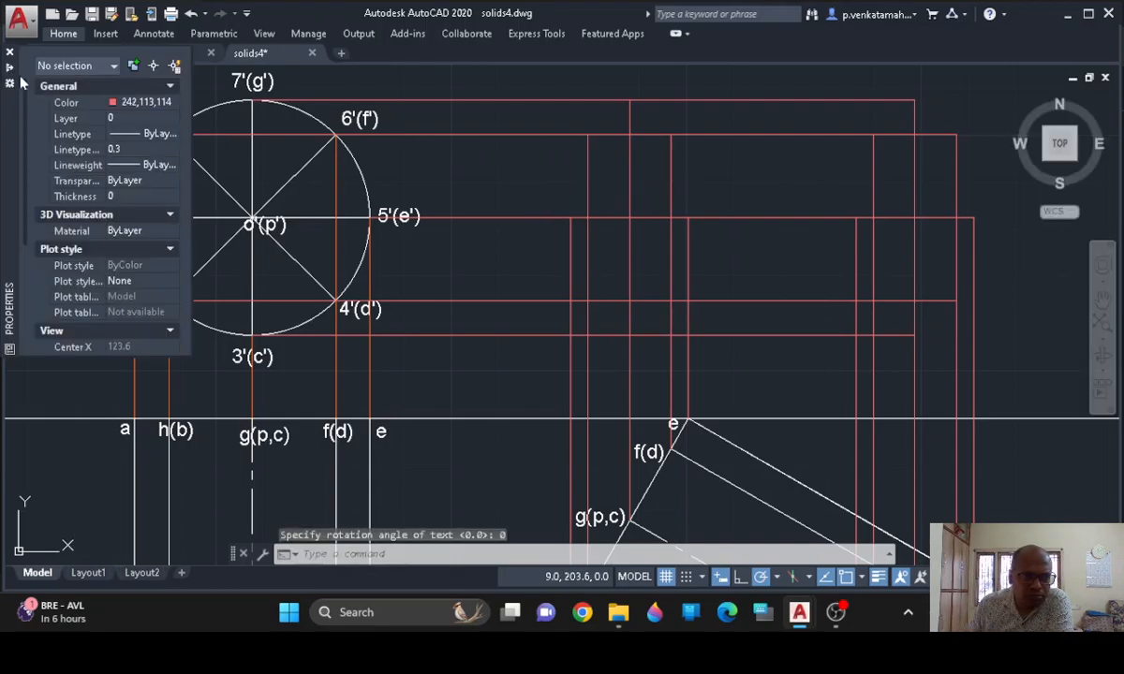
# Set the current colour for new objects to ByLayer
pyautogui.click(152, 102)
pyautogui.scroll(1, 155, 132)
pyautogui.click(140, 118)
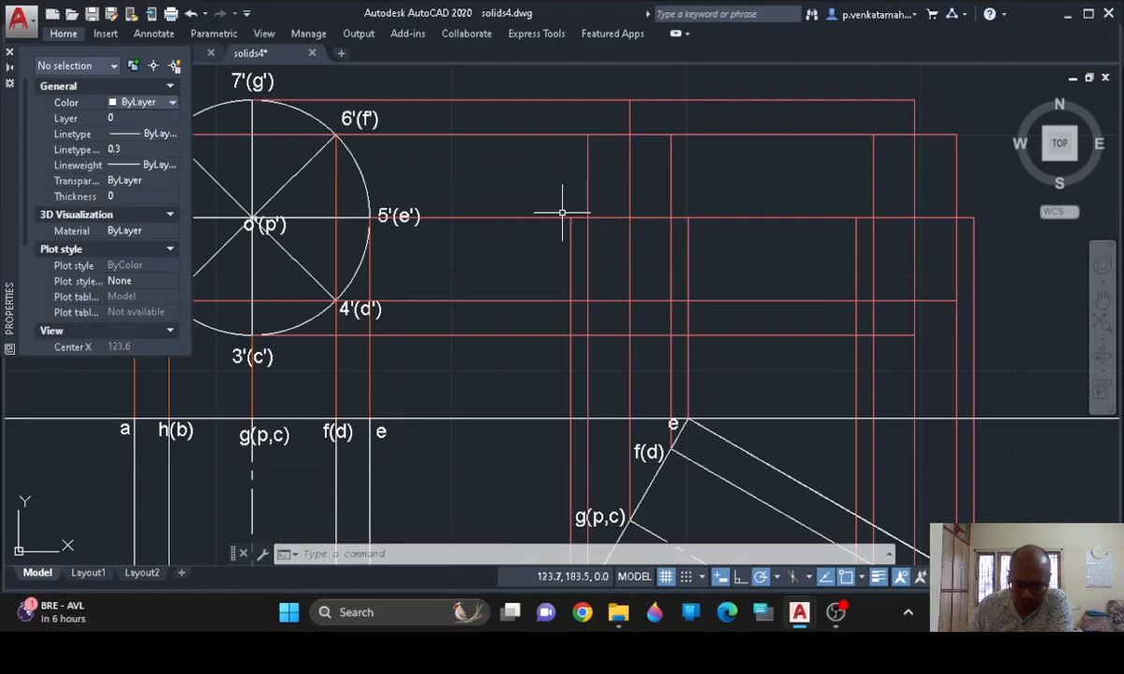
# Place an unrotated single-line text label a' with height 3 where the 5'(e') projector meets the vertical projector of point a
pyautogui.write('t')
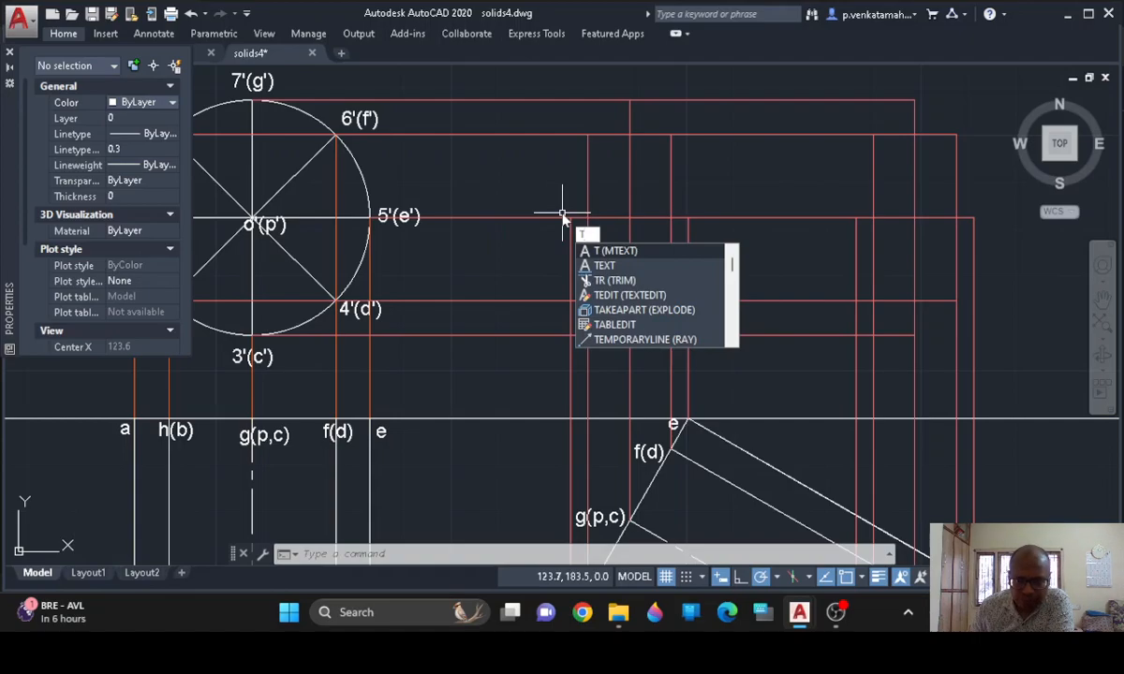
pyautogui.write('ext')
pyautogui.press('Return')
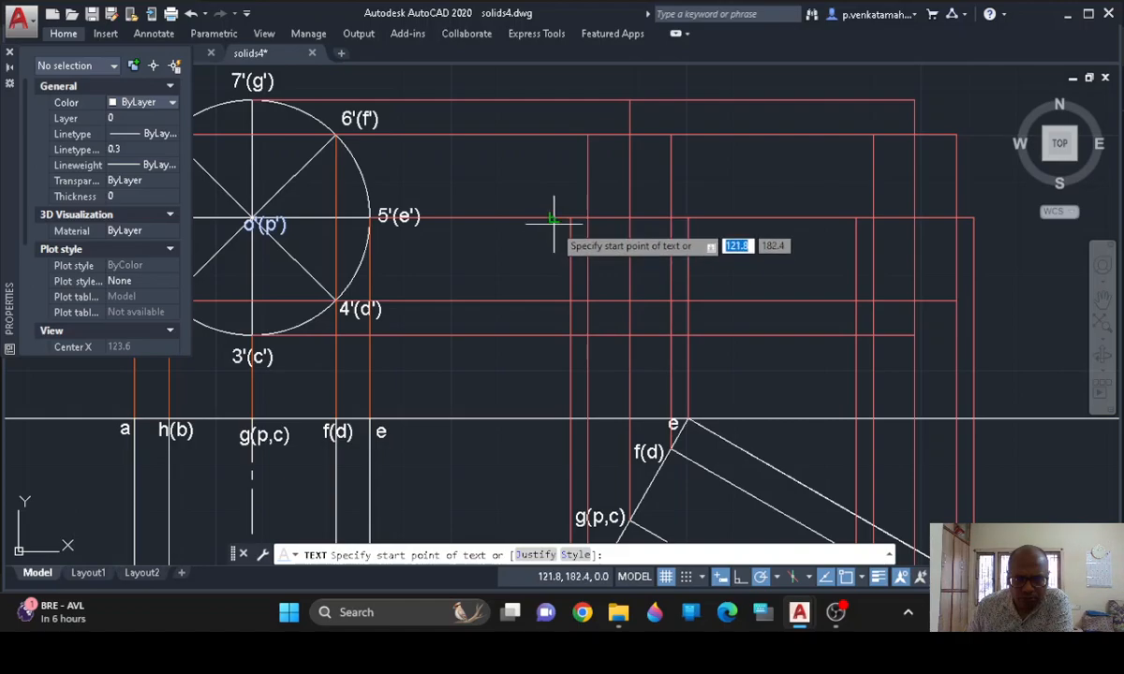
pyautogui.click(554, 222)
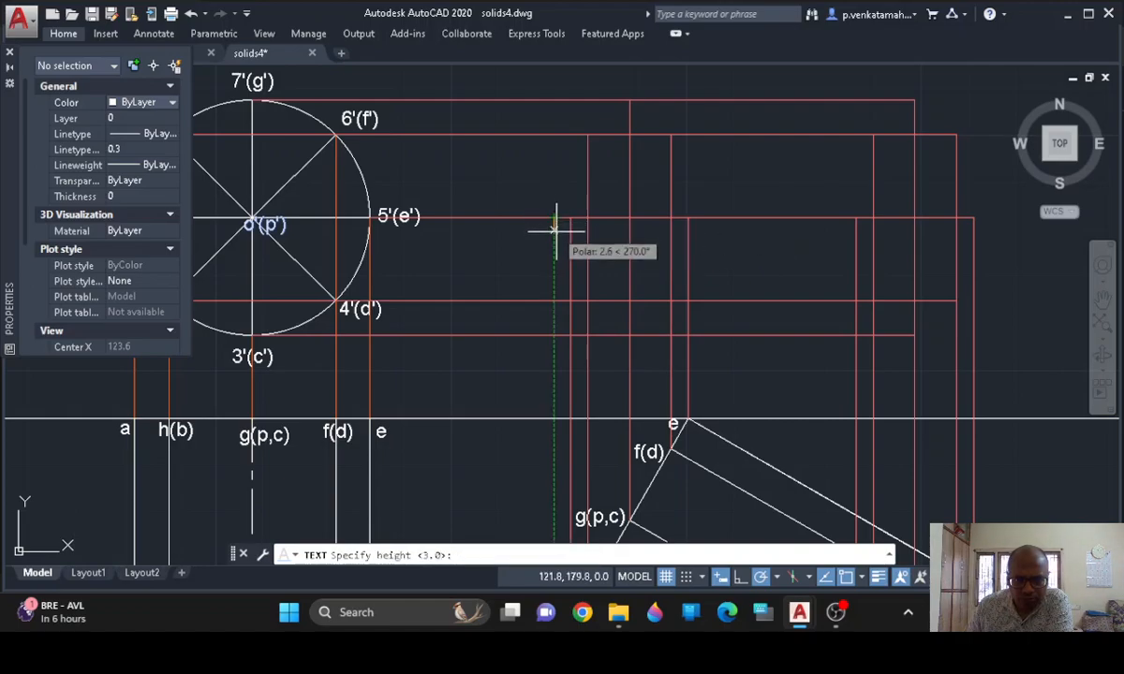
pyautogui.press('Return')
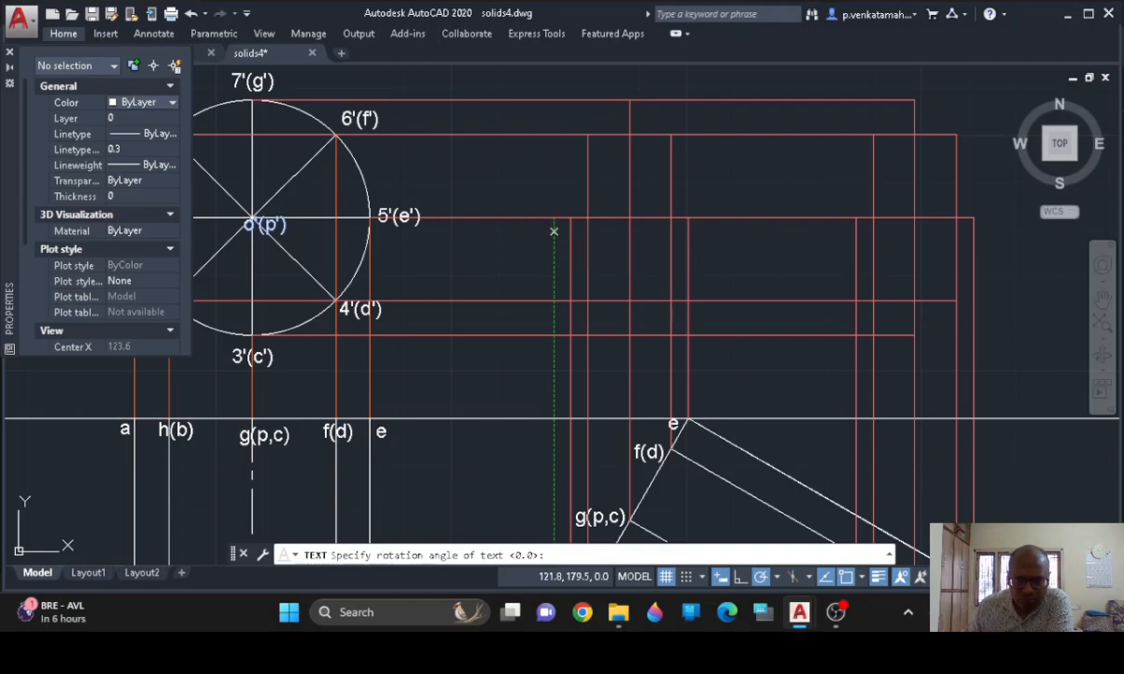
pyautogui.press('Return')
pyautogui.write('a')
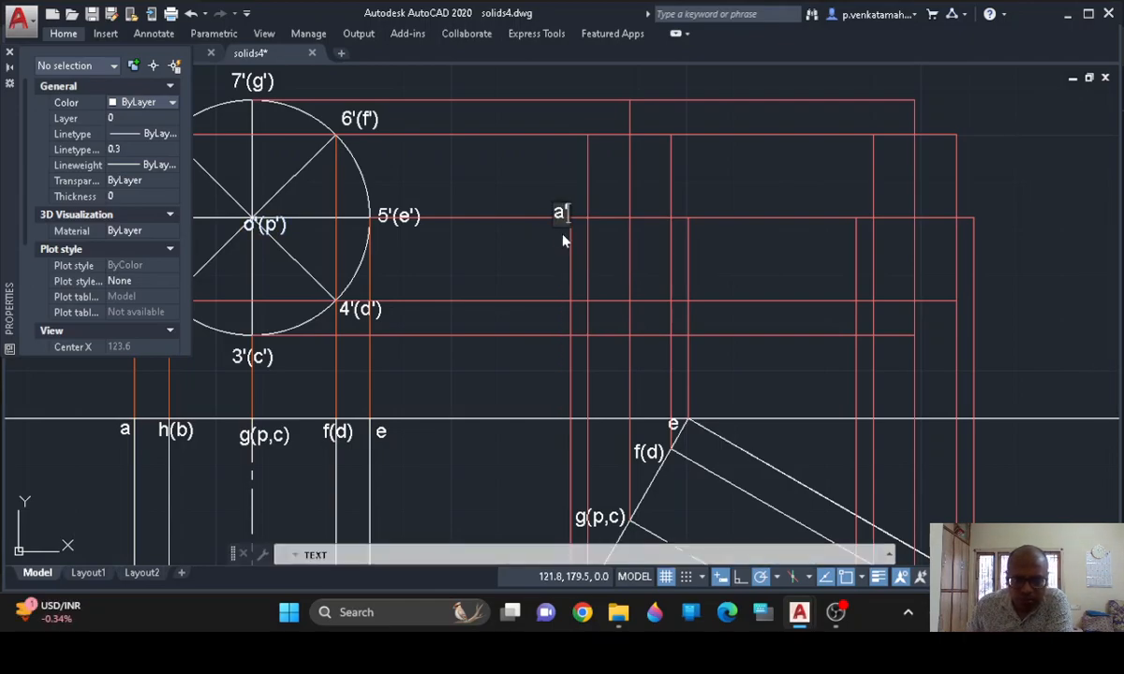
pyautogui.scroll(-2, 558, 239)
pyautogui.scroll(2, 582, 261)
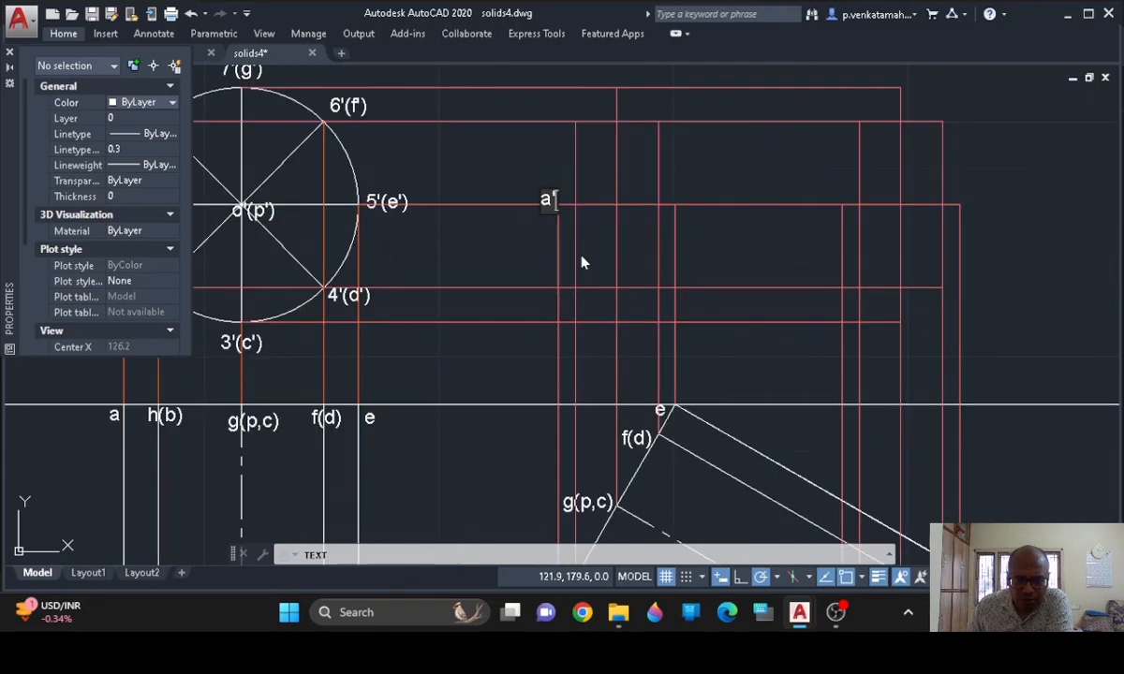
pyautogui.write("'")
# Add labels b', c', d' and e' at the matching projector intersections of the cylinder's near end in the final elevation
pyautogui.click(580, 273)
pyautogui.write("b'")
pyautogui.click(607, 344)
pyautogui.write('c')
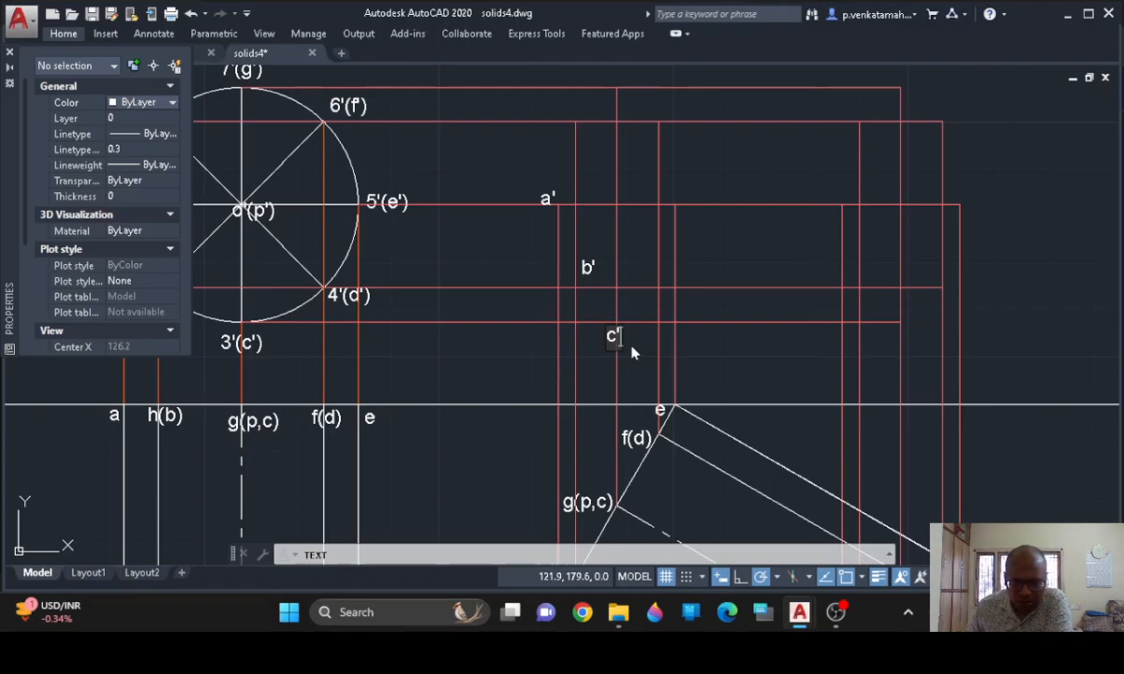
pyautogui.click(648, 270)
pyautogui.write('d')
pyautogui.click(682, 196)
pyautogui.write("e'")
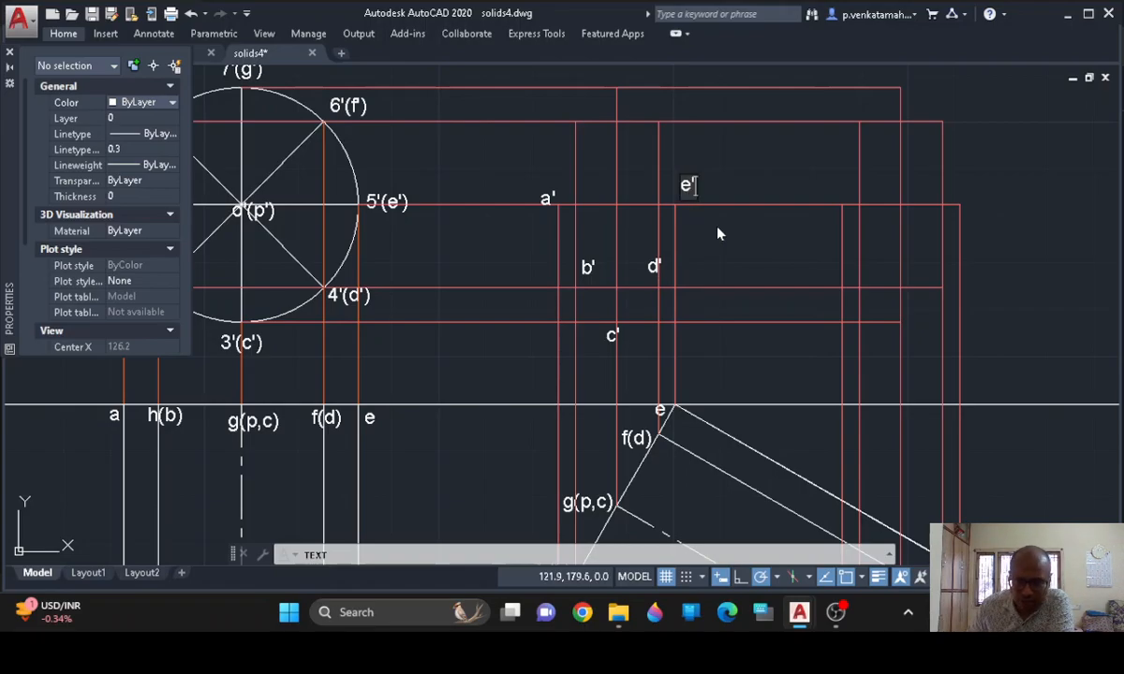
# Add labels f', g' and h' at the upper projector intersections of the same cylinder end
pyautogui.click(659, 110)
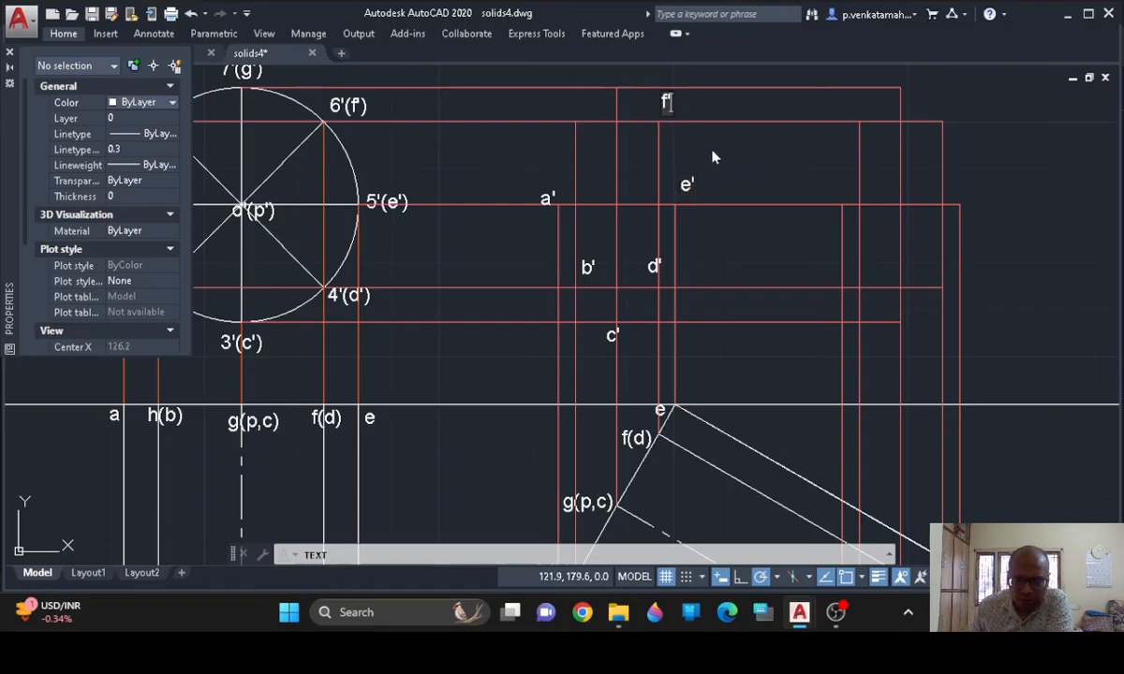
pyautogui.click(617, 81)
pyautogui.write('g')
pyautogui.click(570, 109)
pyautogui.write("h'")
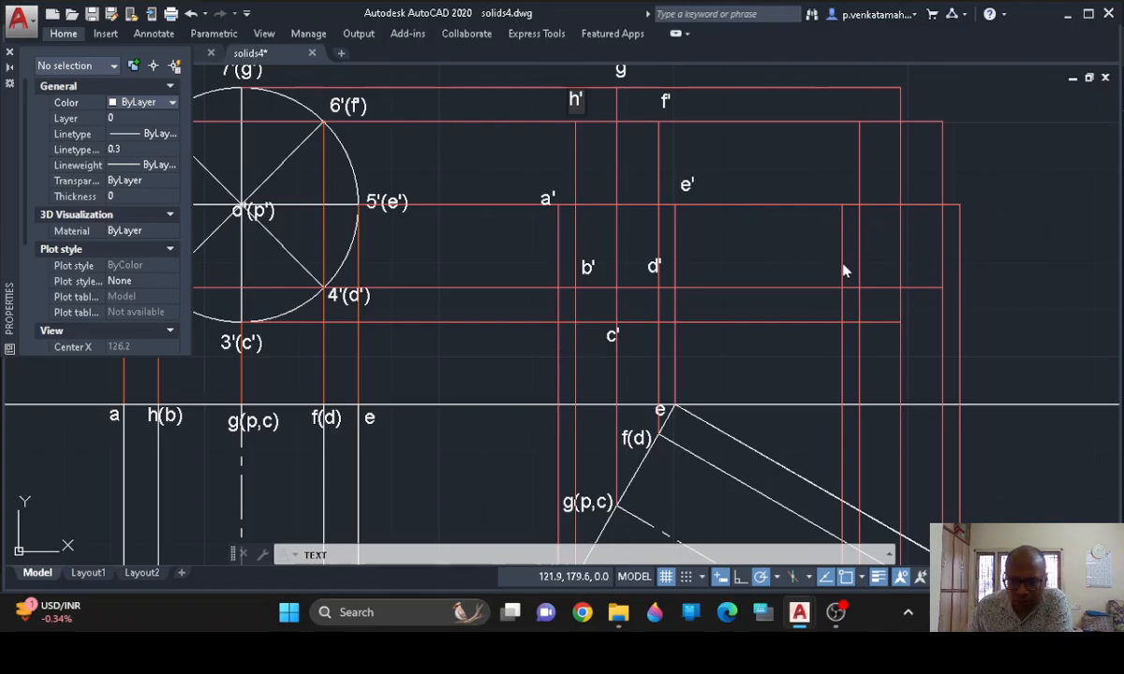
# Label the far end's points 1' and 2' where the vertical projectors of 1 and 8(2) meet their horizontal projectors
pyautogui.scroll(-4, 843, 271)
pyautogui.scroll(4, 843, 273)
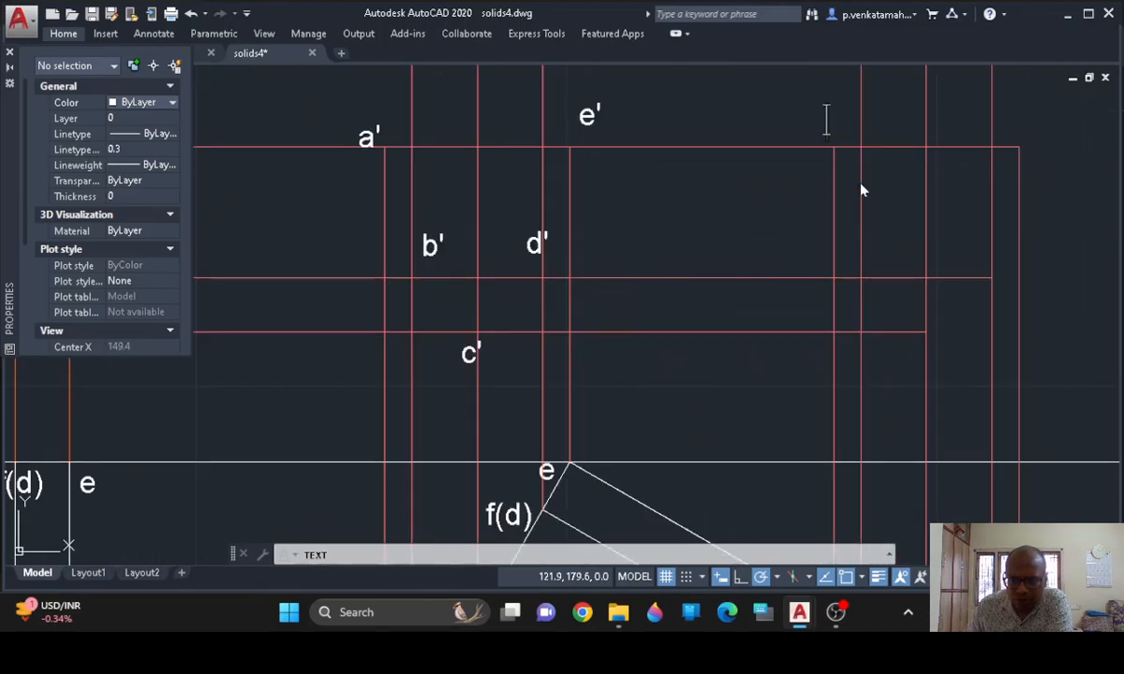
pyautogui.write('1')
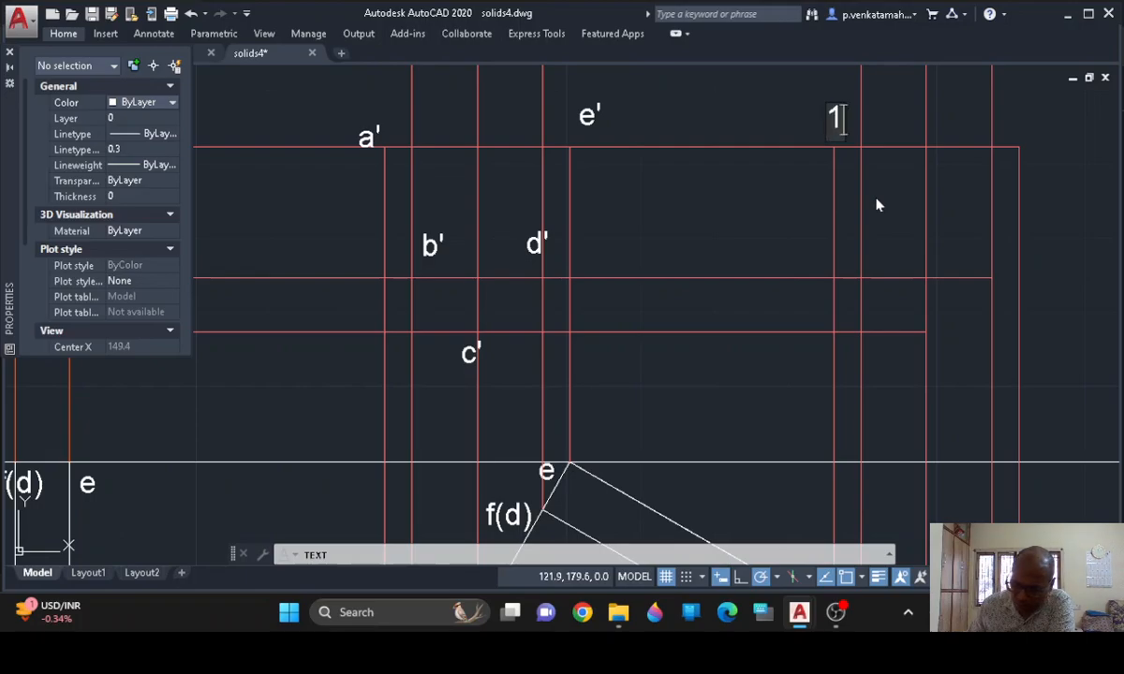
pyautogui.write("'")
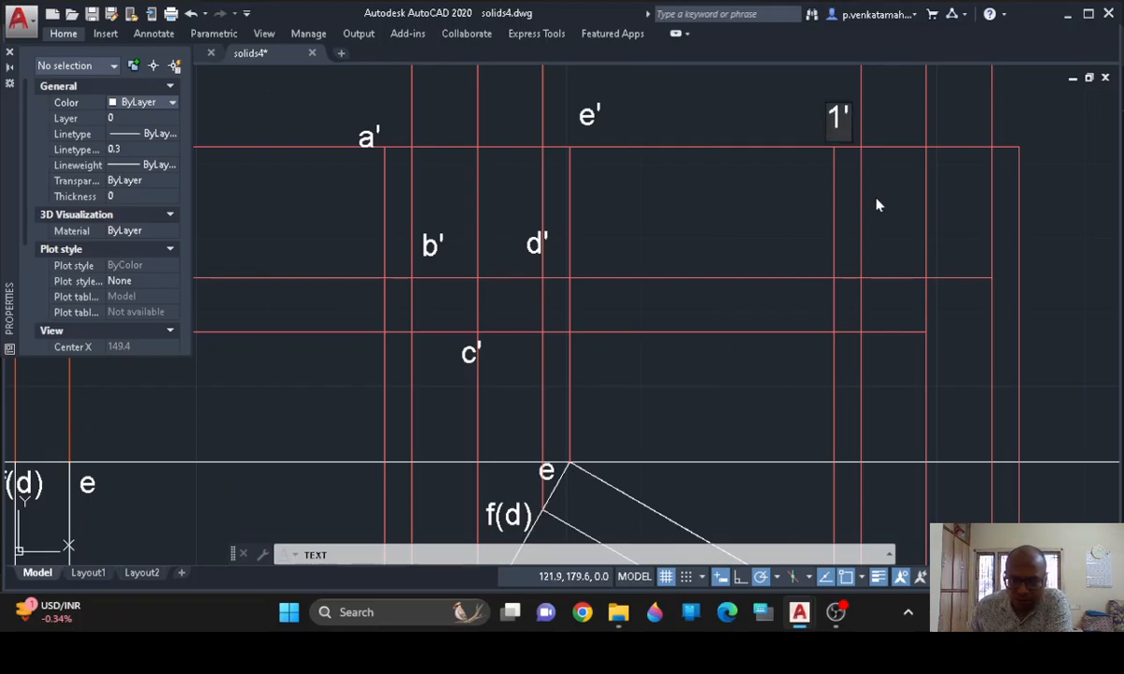
pyautogui.scroll(-2, 880, 206)
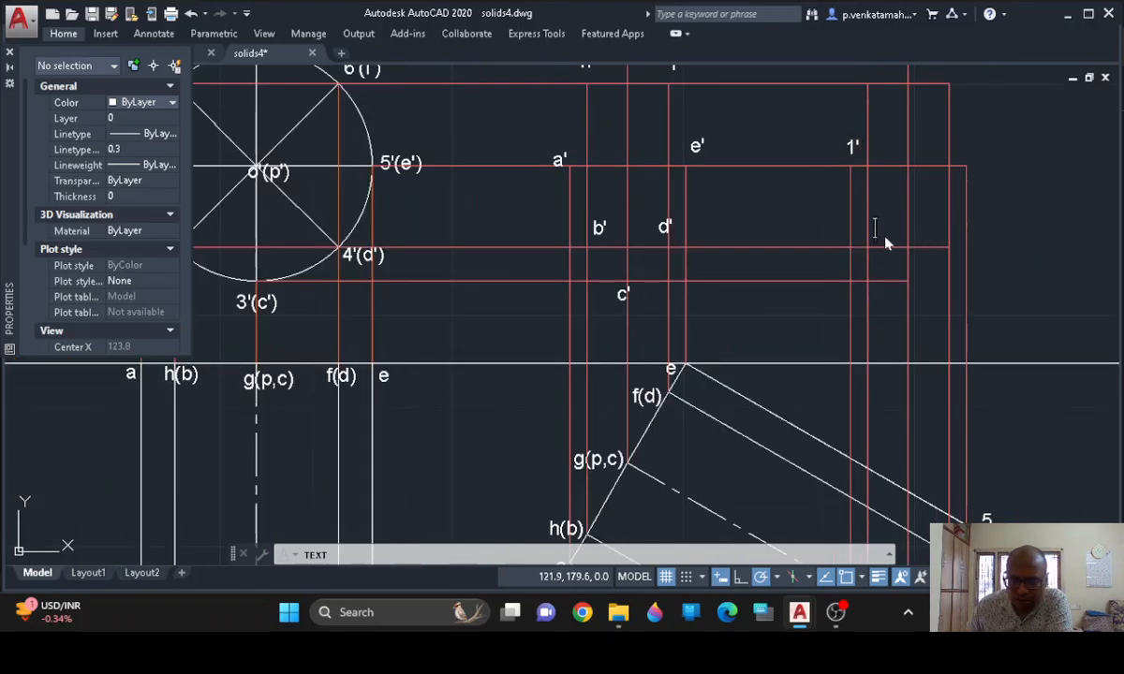
pyautogui.write("2'")
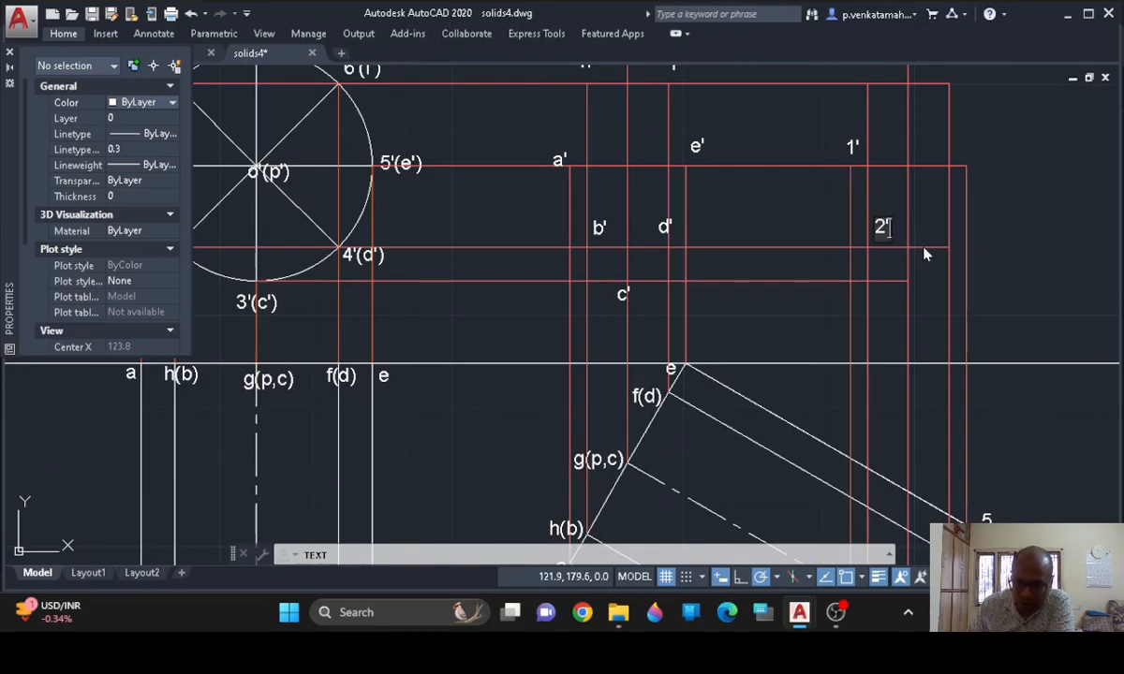
# Close the Properties palette and label points 3' and 4' at the ends of the two lowest horizontal projectors
pyautogui.click(10, 53)
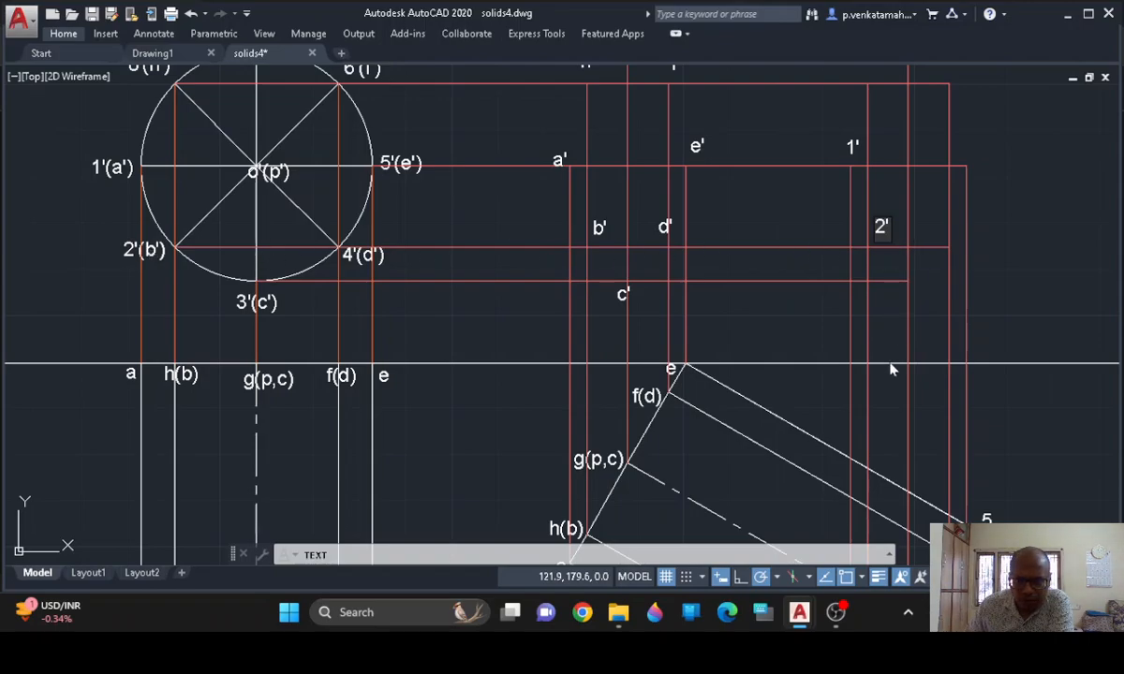
pyautogui.scroll(-2, 892, 347)
pyautogui.moveTo(883, 459); pyautogui.dragTo(861, 366, button='middle')
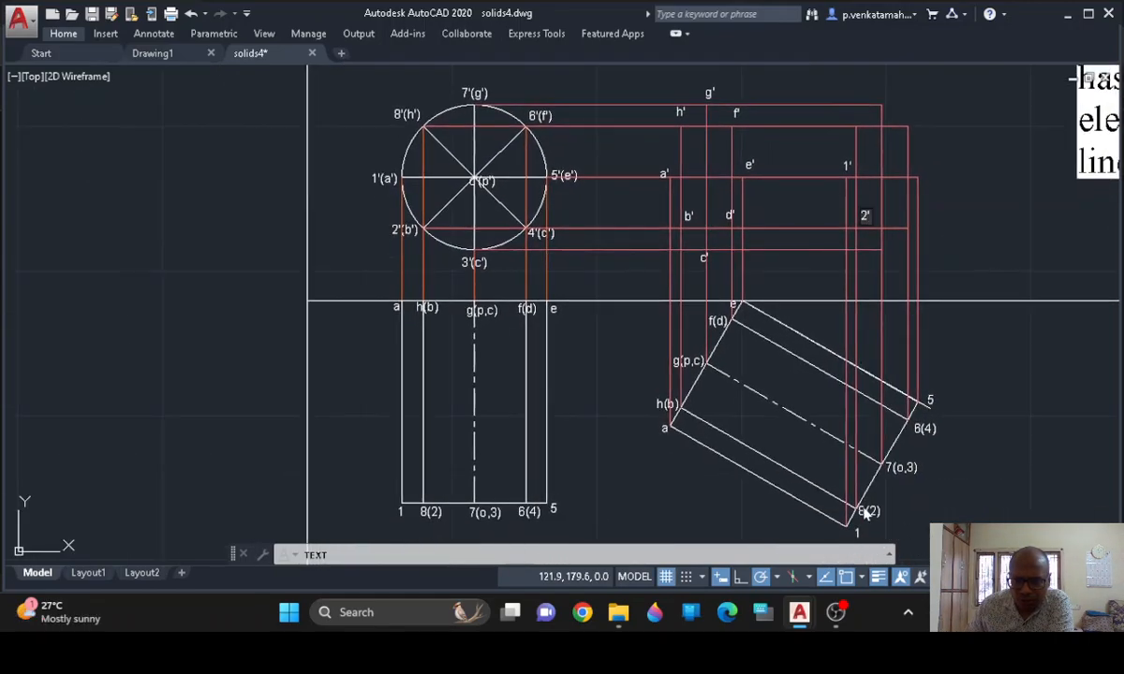
pyautogui.scroll(3, 864, 245)
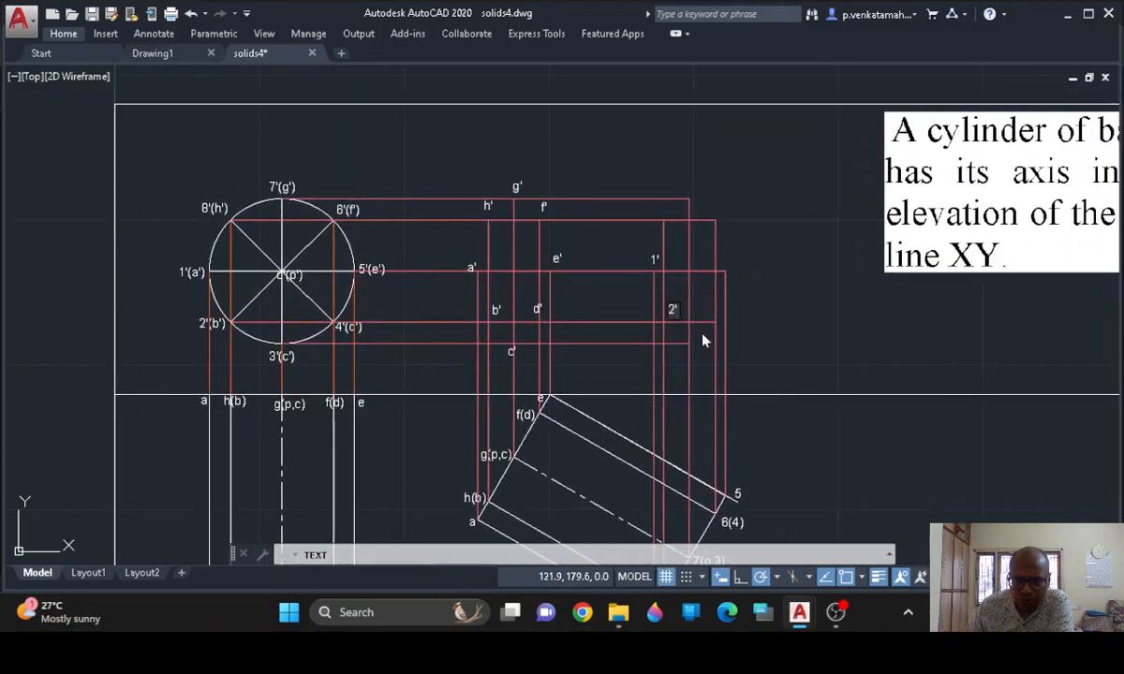
pyautogui.scroll(2, 679, 382)
pyautogui.press('Return')
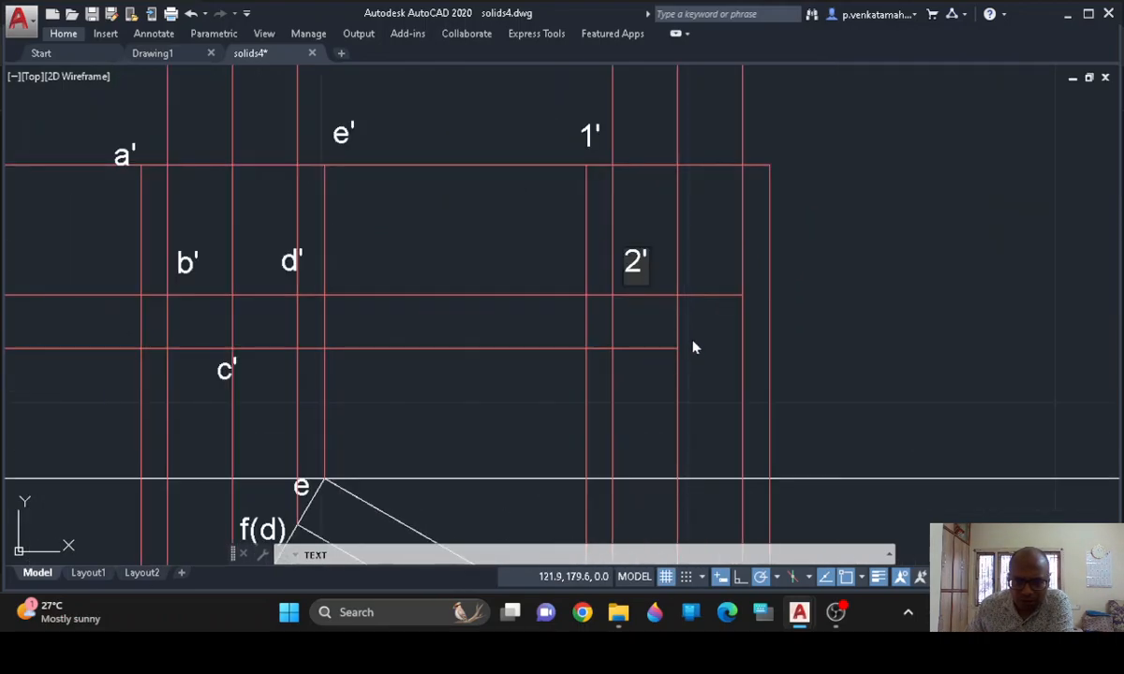
pyautogui.write("3'")
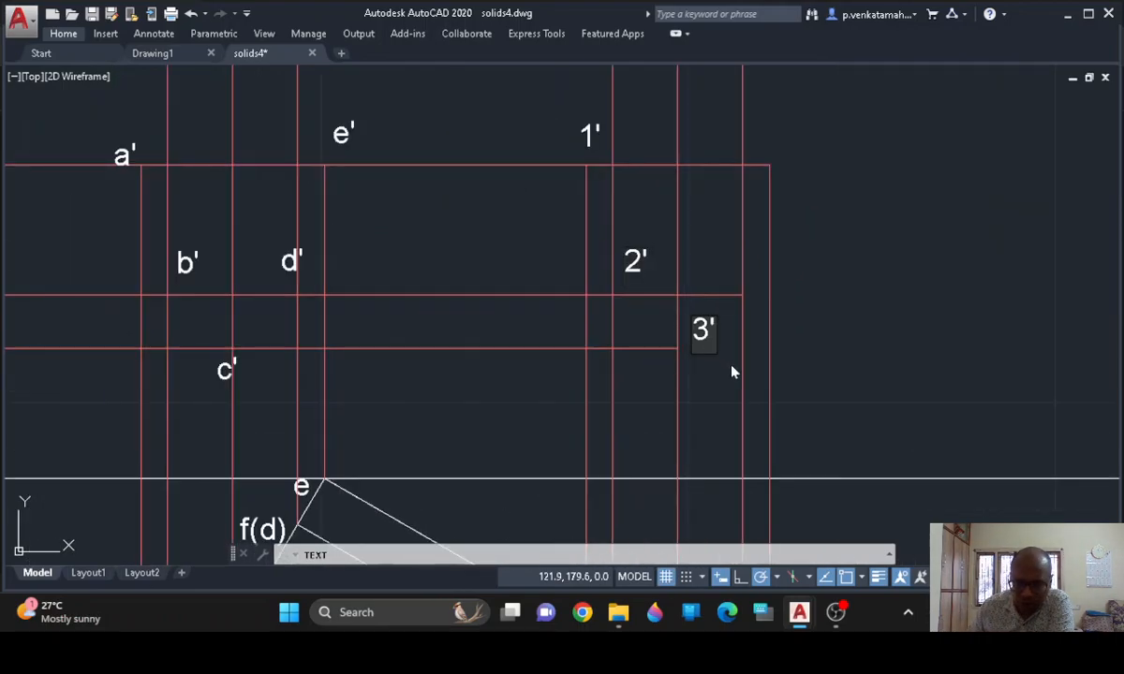
pyautogui.click(728, 294)
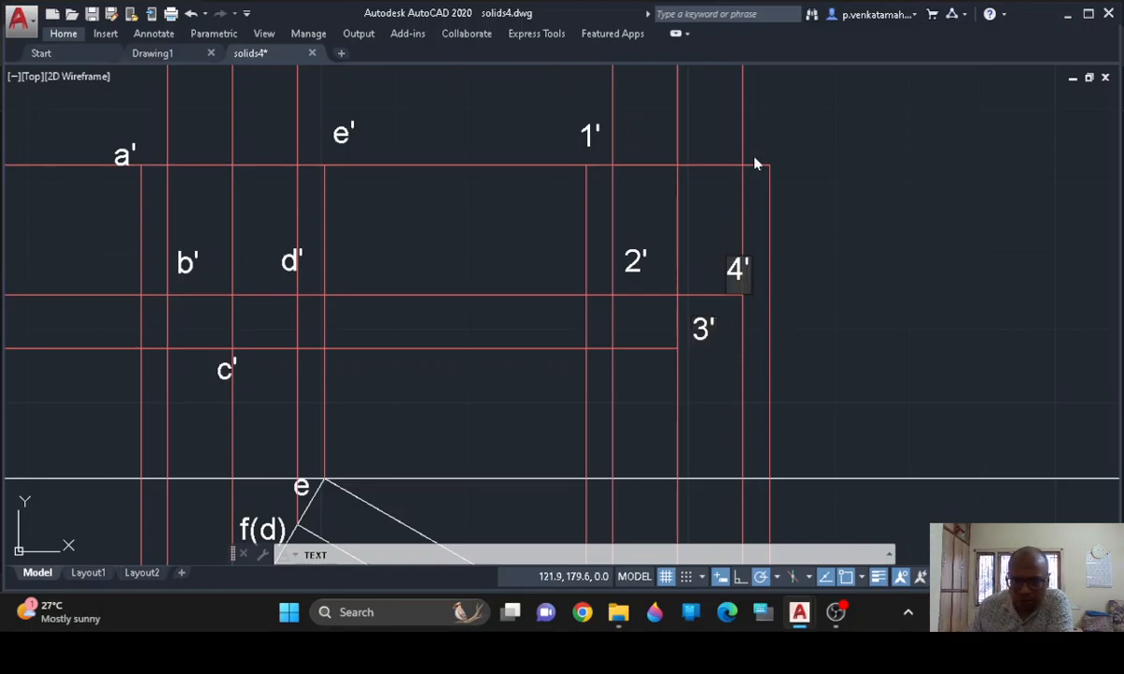
# Label the outer ends of the 5'(e') and 6'(f') horizontal projectors as 5' and 6'
pyautogui.click(777, 149)
pyautogui.write('5')
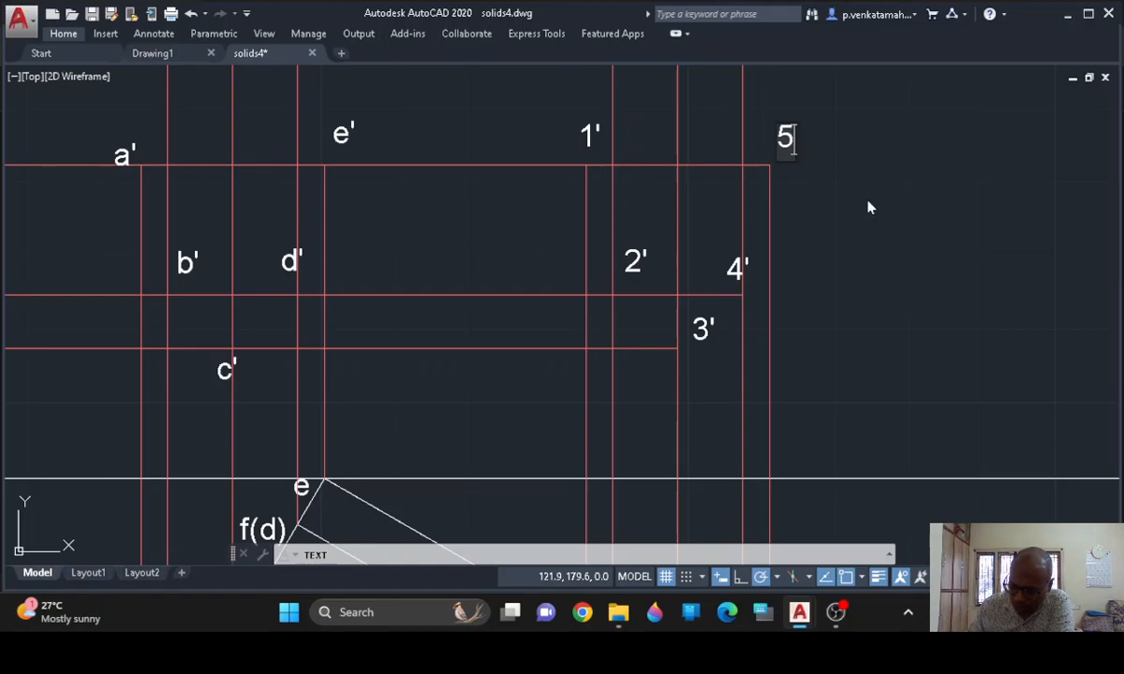
pyautogui.moveTo(869, 208); pyautogui.dragTo(875, 301, button='middle')
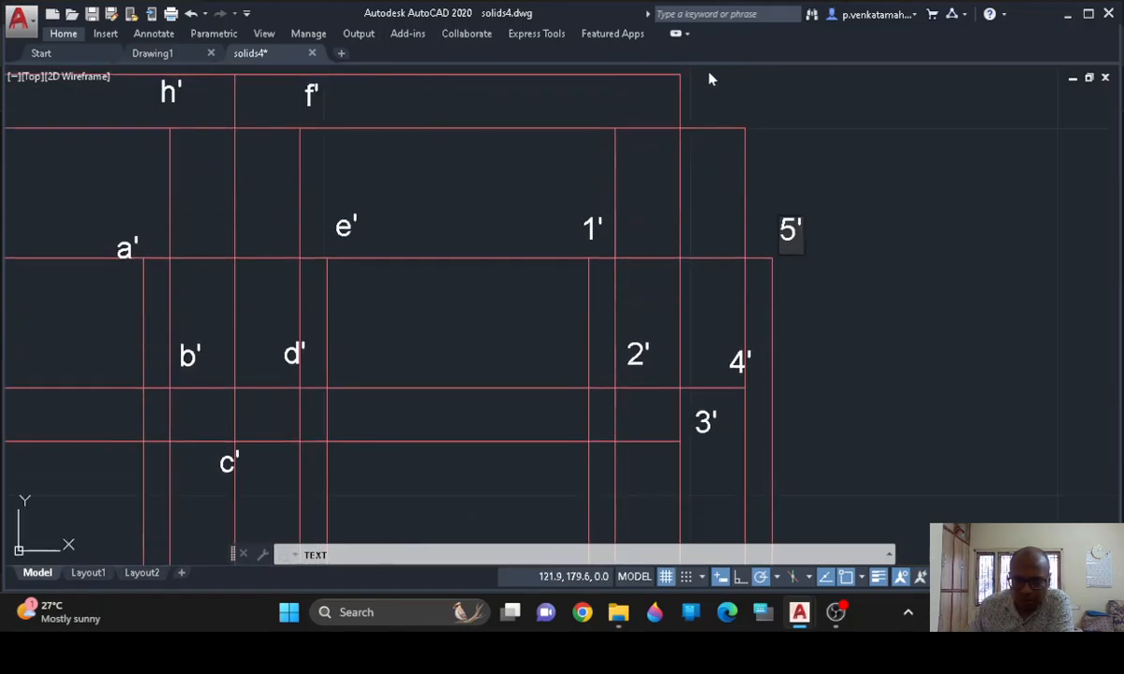
pyautogui.click(754, 115)
pyautogui.write("6'")
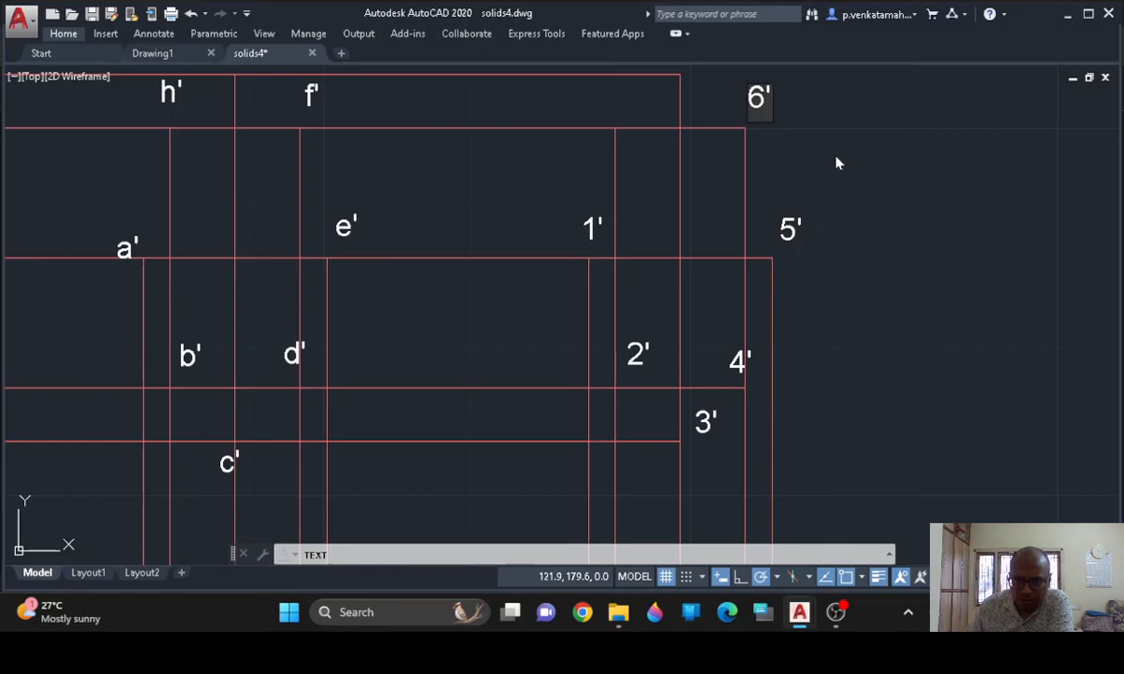
# Label the far end of the topmost projector 7' and the upper intersection on the 8(2) vertical projector 8'
pyautogui.moveTo(797, 158); pyautogui.dragTo(801, 185, button='middle')
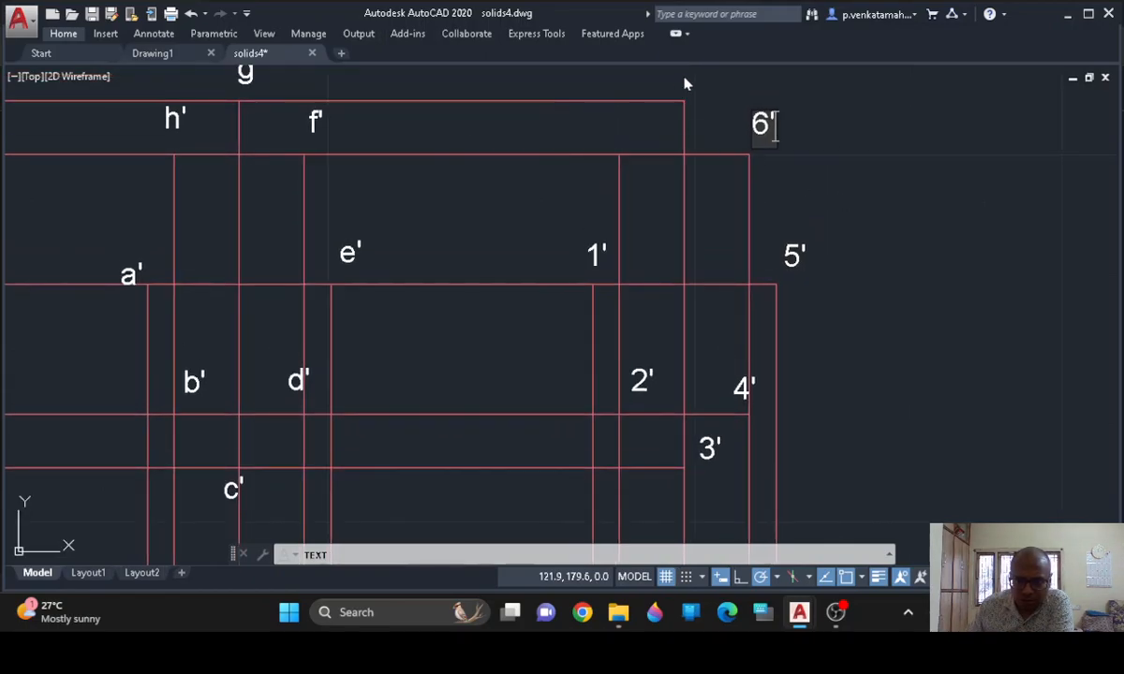
pyautogui.write('7')
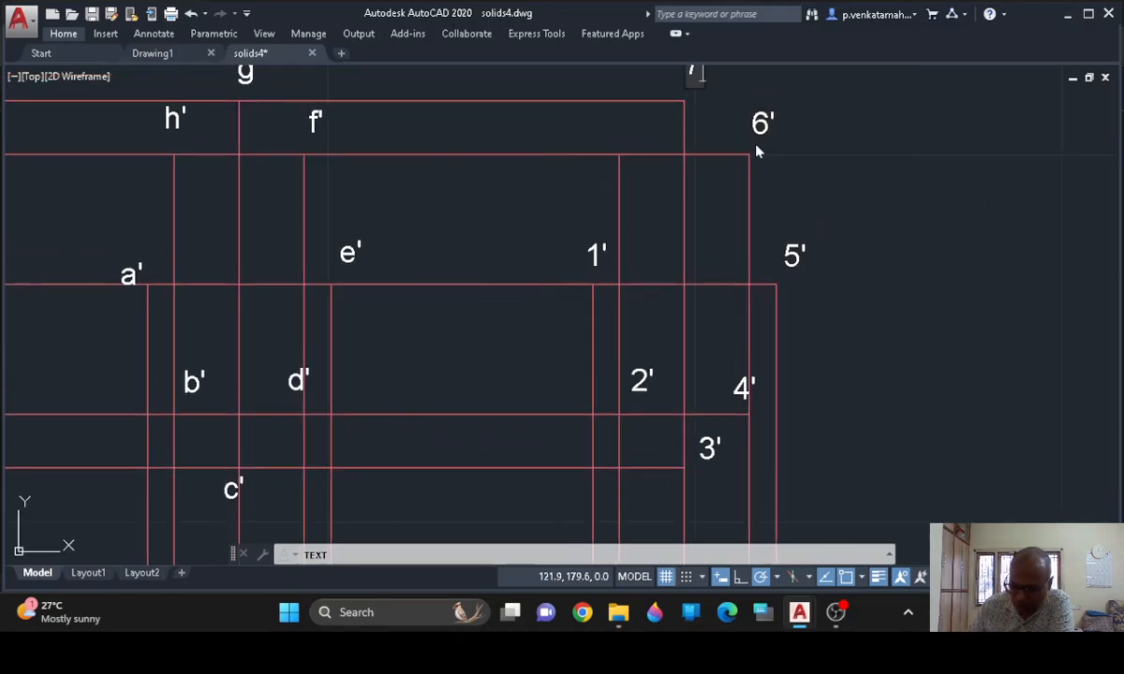
pyautogui.write("'")
pyautogui.moveTo(815, 178); pyautogui.dragTo(825, 244, button='middle')
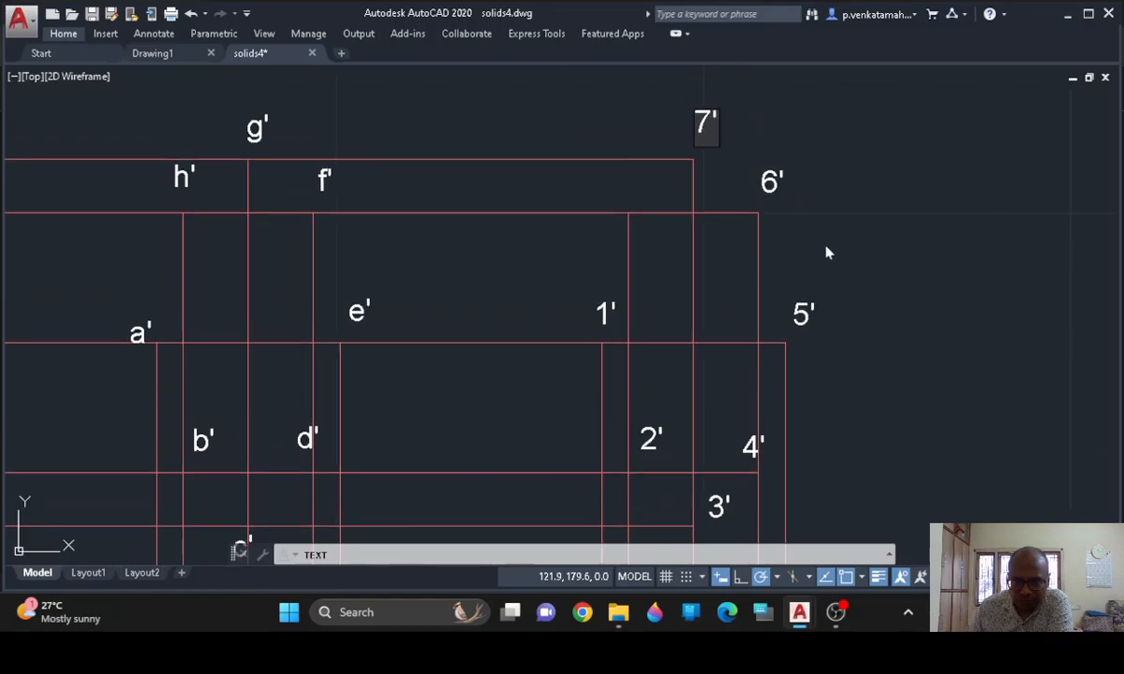
pyautogui.click(610, 200)
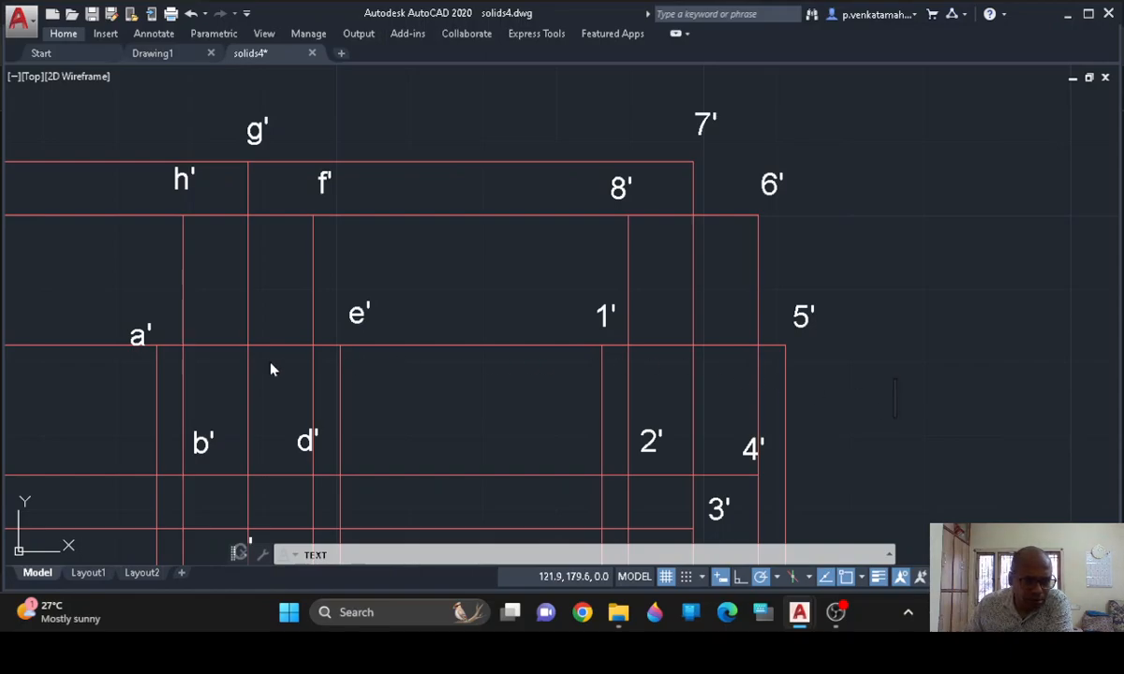
# Label the axis end points p' and o' where the g' and 7' vertical projectors cross the middle horizontal projector
pyautogui.scroll(-1, 272, 370)
pyautogui.scroll(-1, 271, 370)
pyautogui.moveTo(271, 370)
pyautogui.mouseDown(button='middle')
pyautogui.moveTo(370, 312)
pyautogui.moveTo(434, 297)
pyautogui.moveTo(426, 310)
pyautogui.mouseUp(button='middle')
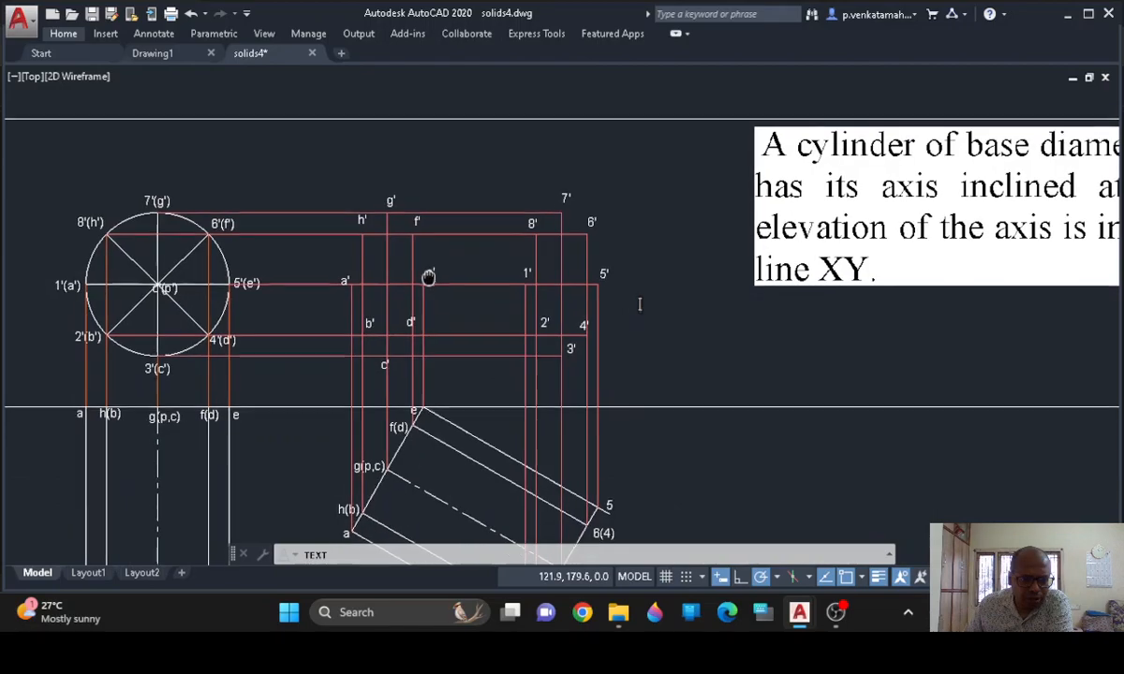
pyautogui.scroll(2, 409, 301)
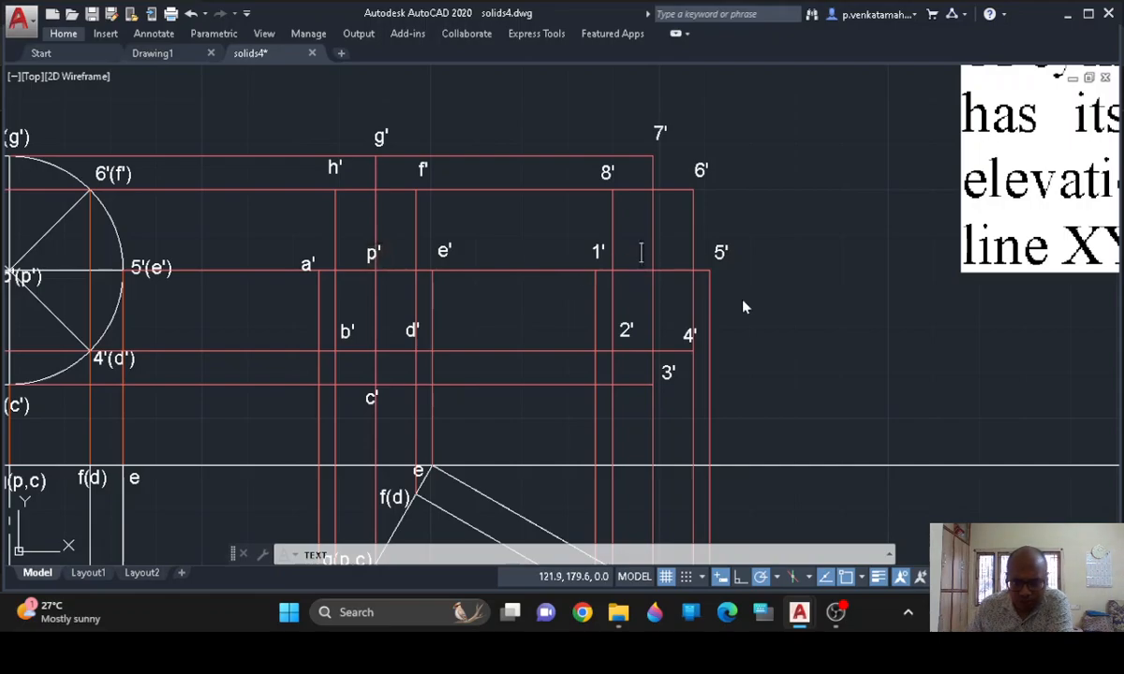
pyautogui.write("o'")
pyautogui.click(794, 303)
pyautogui.press('Escape')
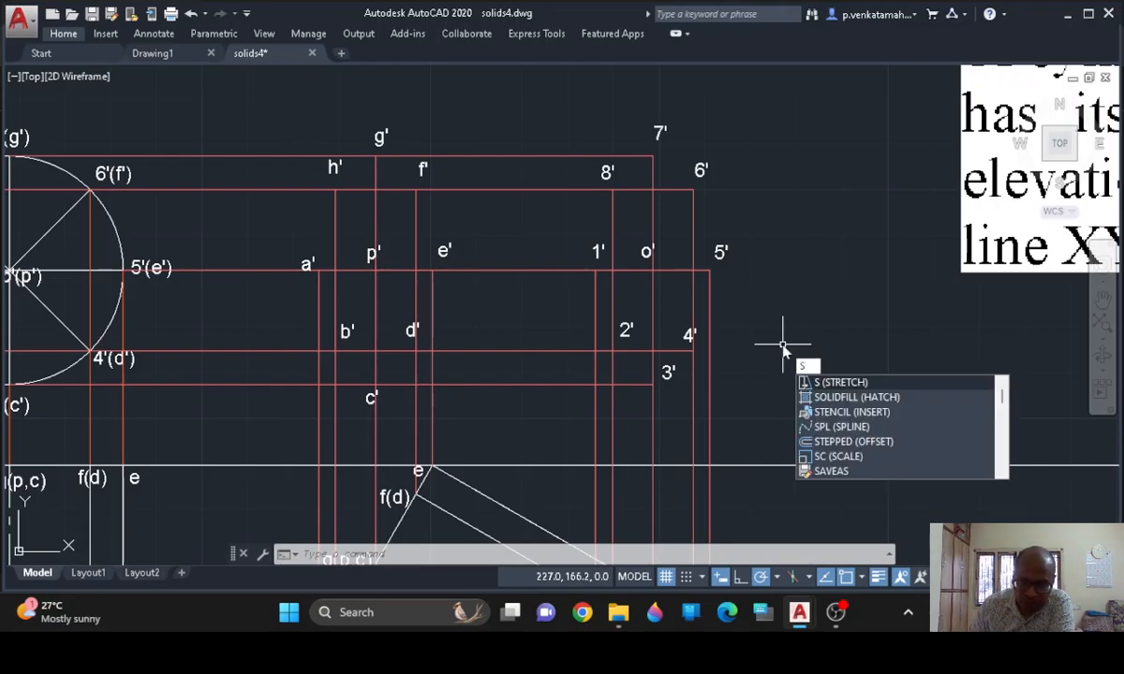
# Draw a closed spline through the near end's points a', b', c', d', e', f', g' and h'
pyautogui.write('pl')
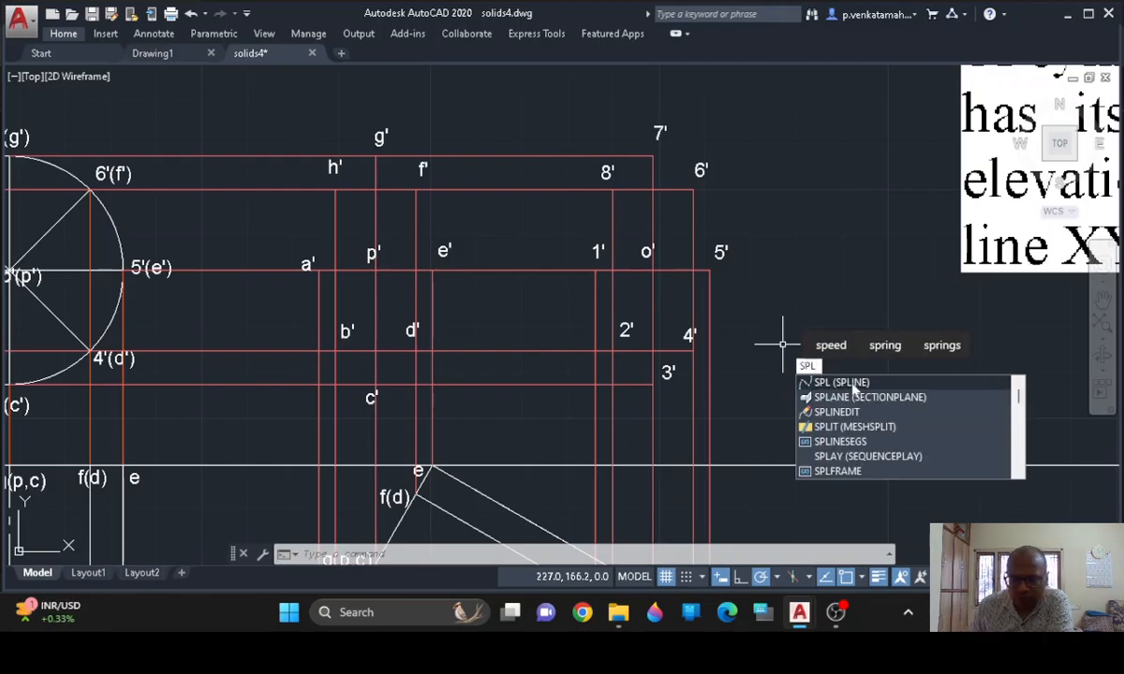
pyautogui.click(854, 383)
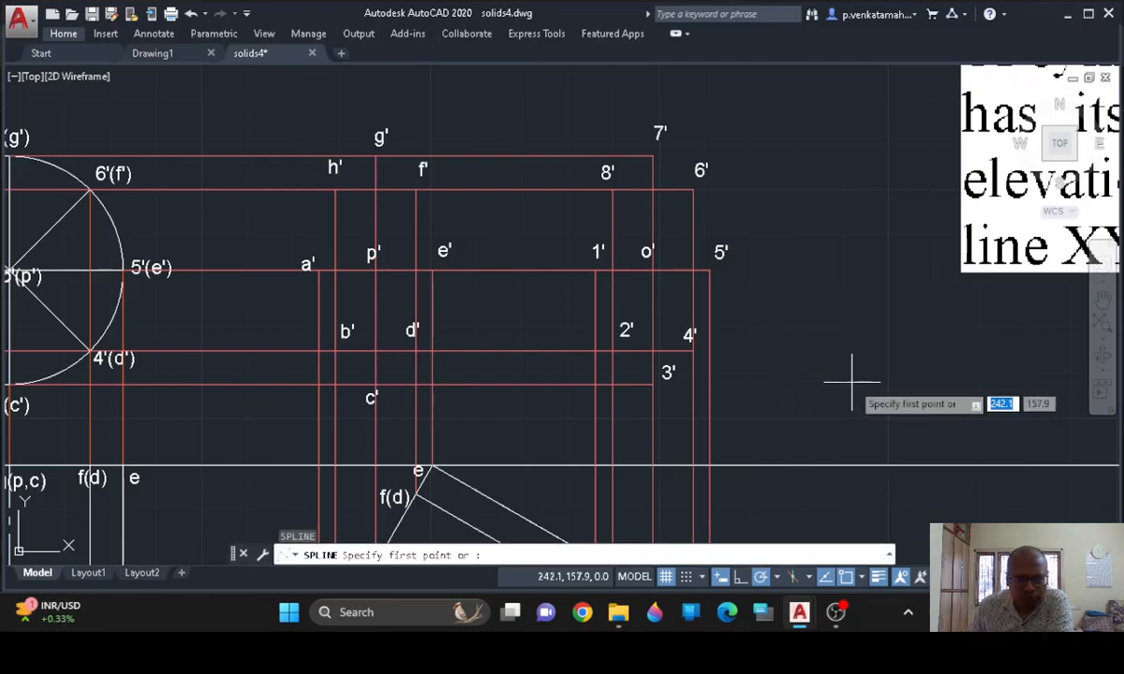
pyautogui.click(317, 270)
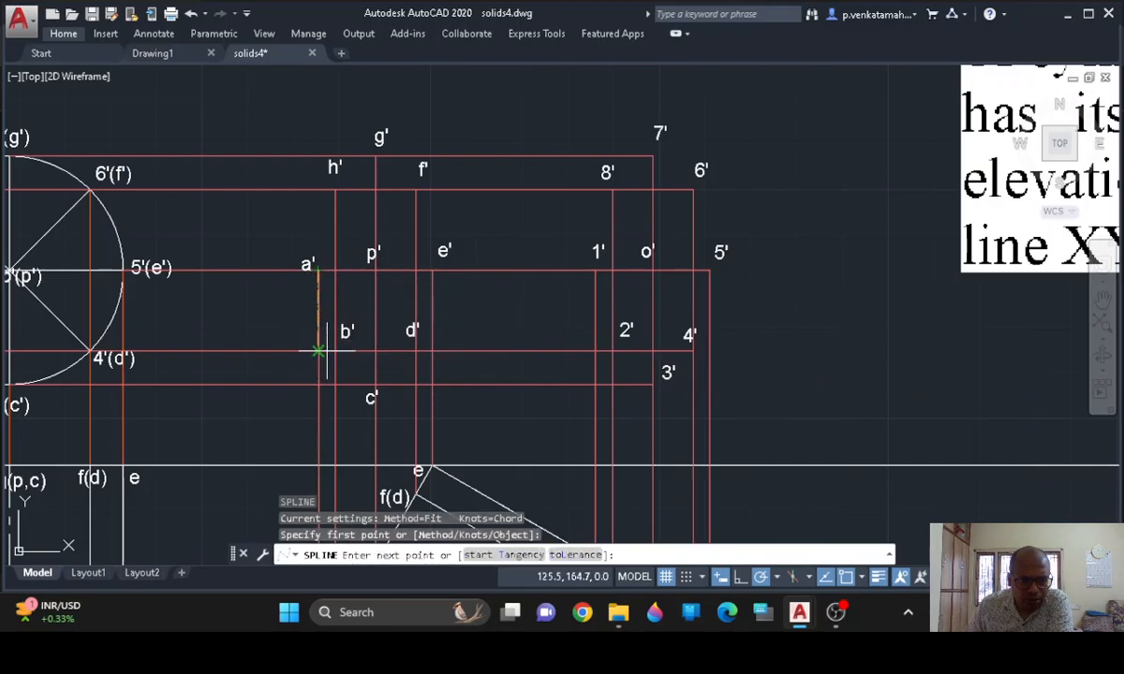
pyautogui.click(334, 352)
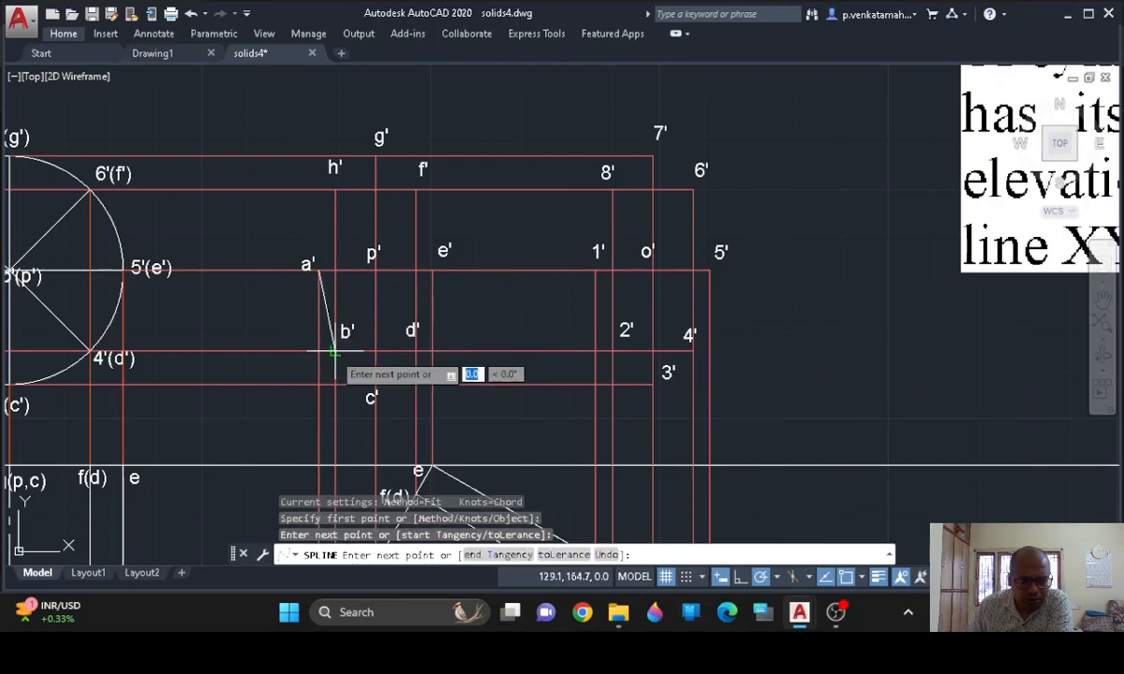
pyautogui.click(375, 384)
pyautogui.click(416, 352)
pyautogui.click(432, 272)
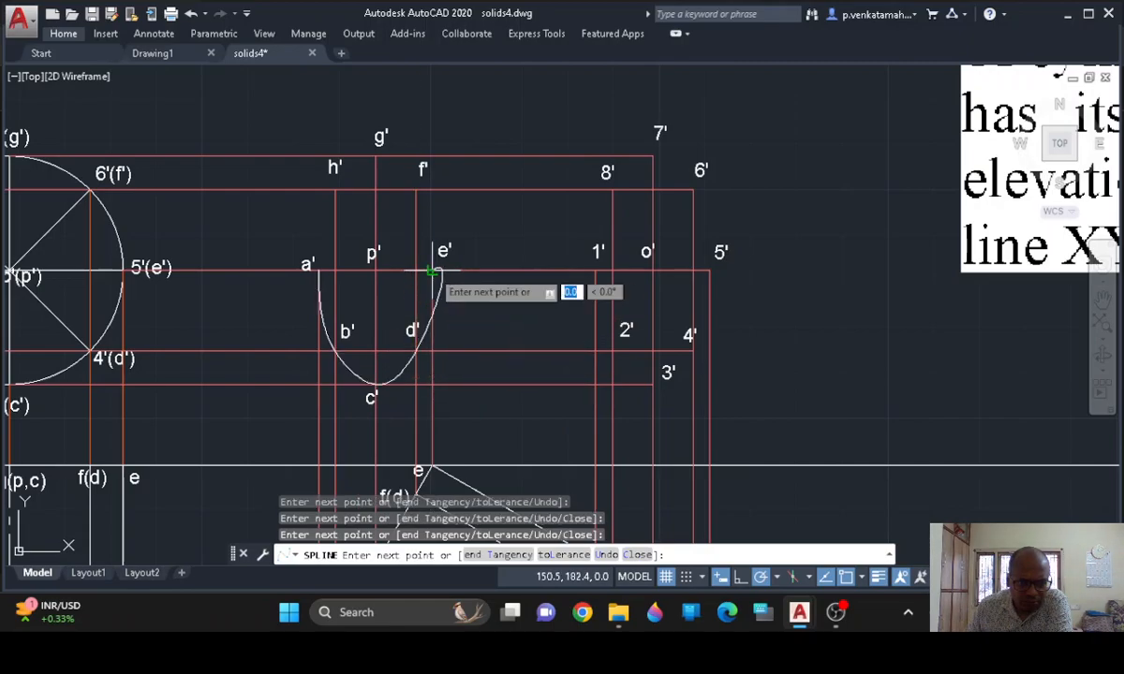
pyautogui.click(416, 190)
pyautogui.click(376, 157)
pyautogui.click(335, 188)
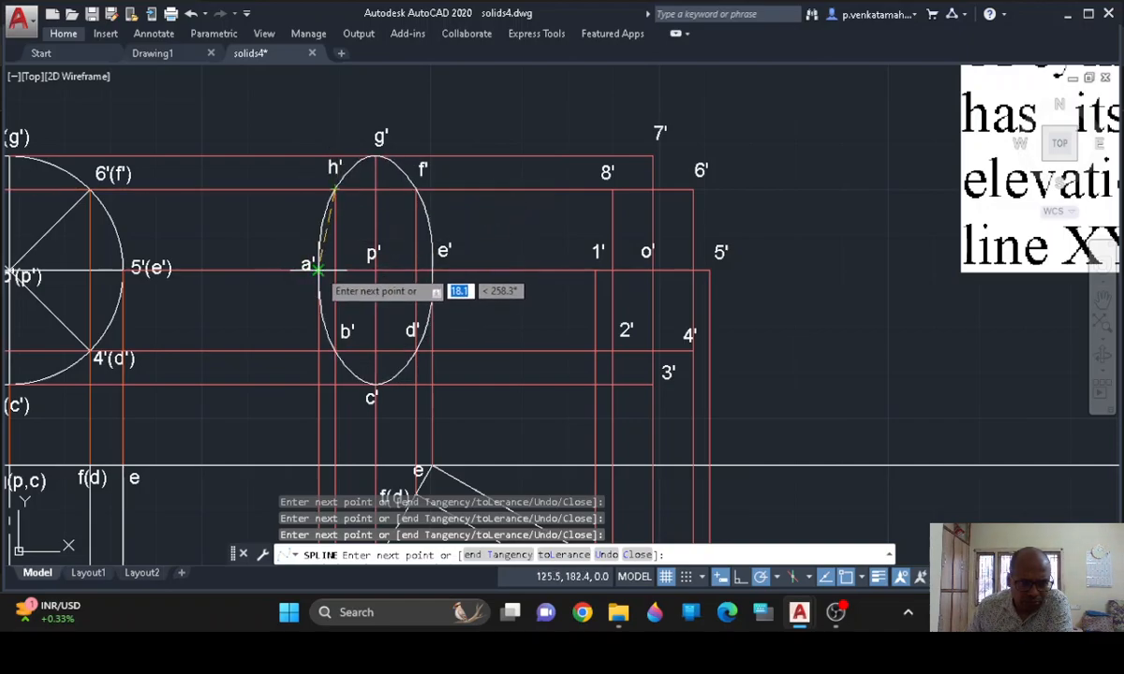
pyautogui.rightClick(318, 270)
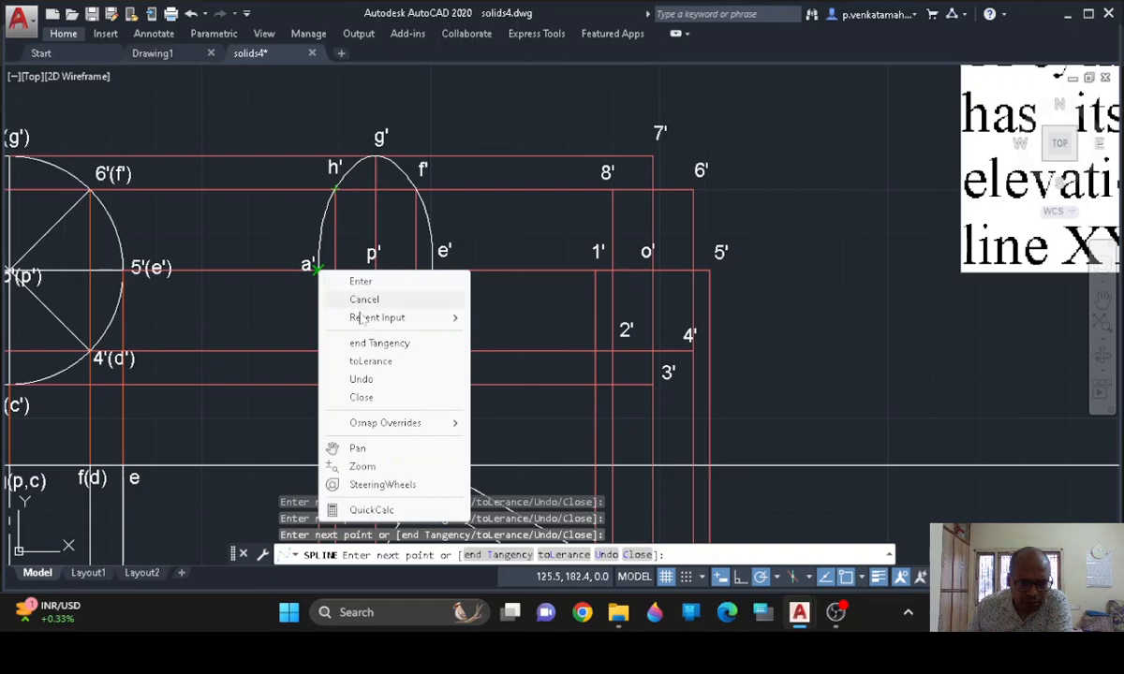
pyautogui.click(362, 397)
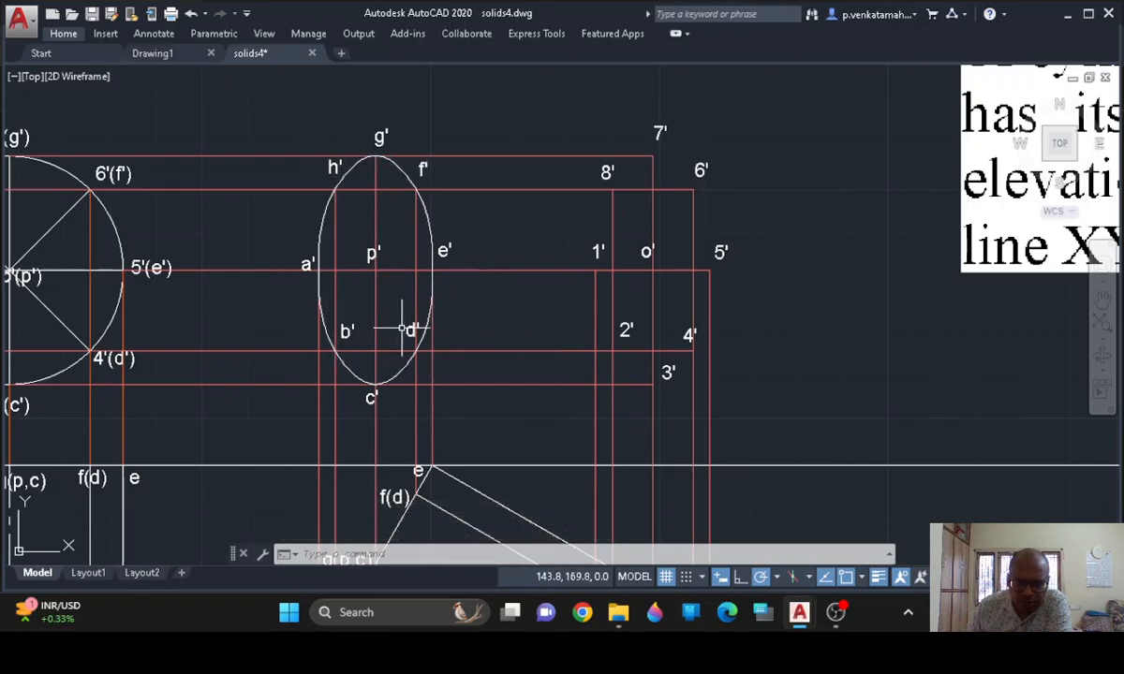
# Draw a closed spline through the far end's points 1', 2', 3', 4', 5', 6', 7' and 8'
pyautogui.moveTo(549, 332); pyautogui.dragTo(506, 321, button='middle')
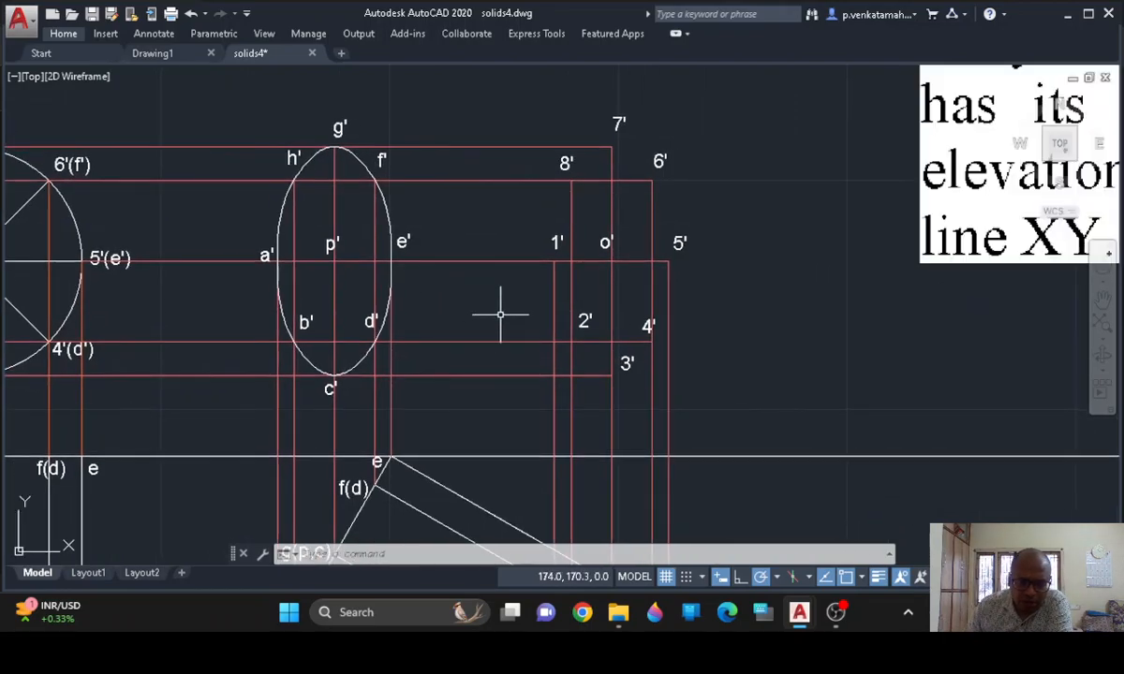
pyautogui.press('Return')
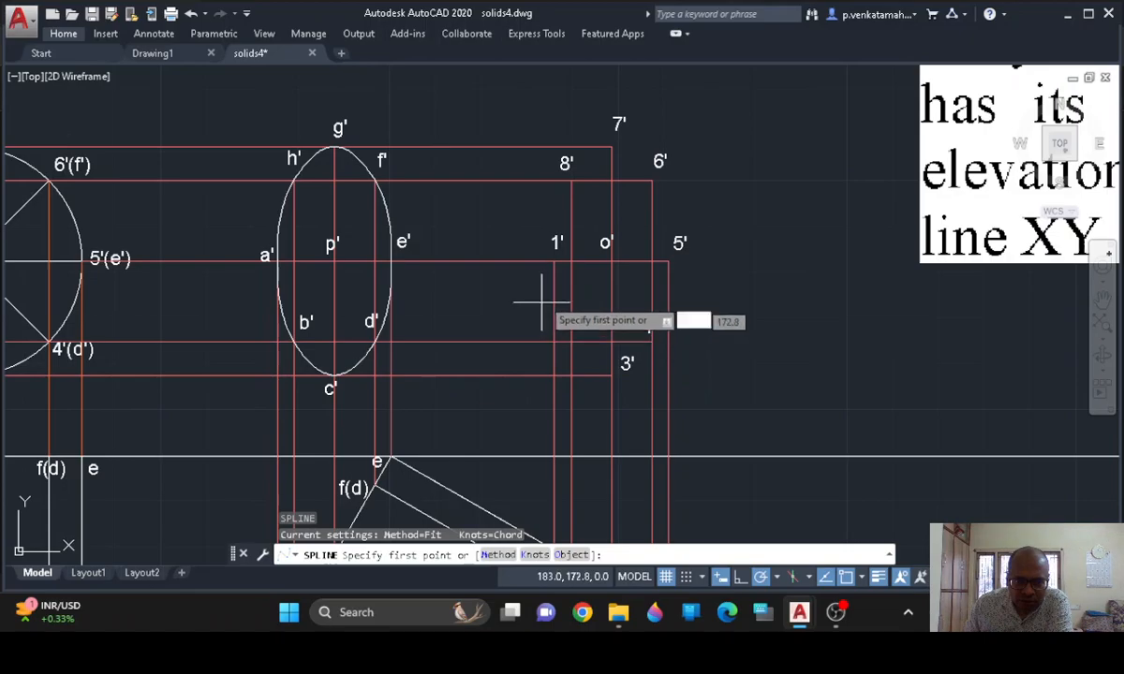
pyautogui.click(554, 262)
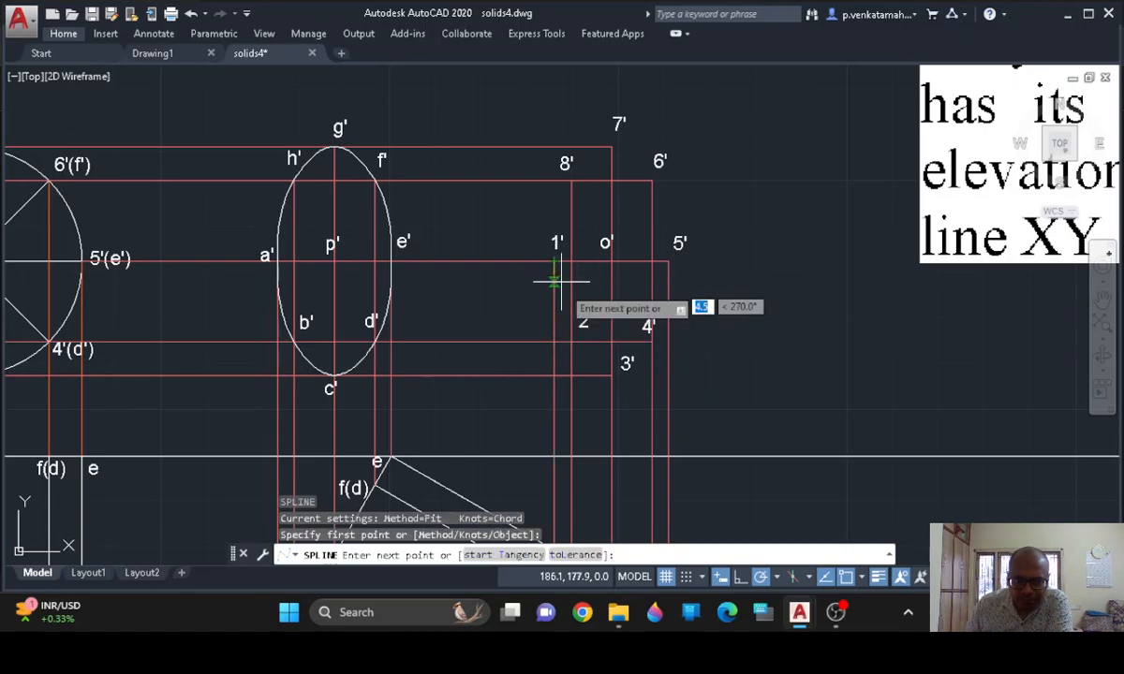
pyautogui.click(571, 343)
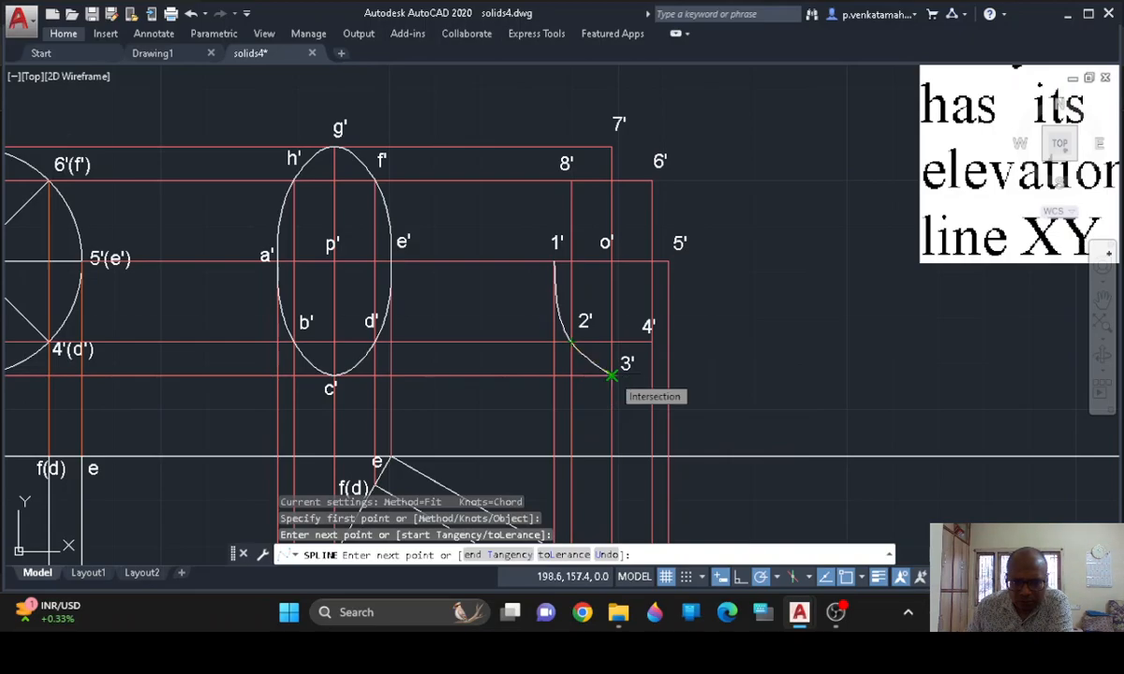
pyautogui.click(611, 374)
pyautogui.click(652, 343)
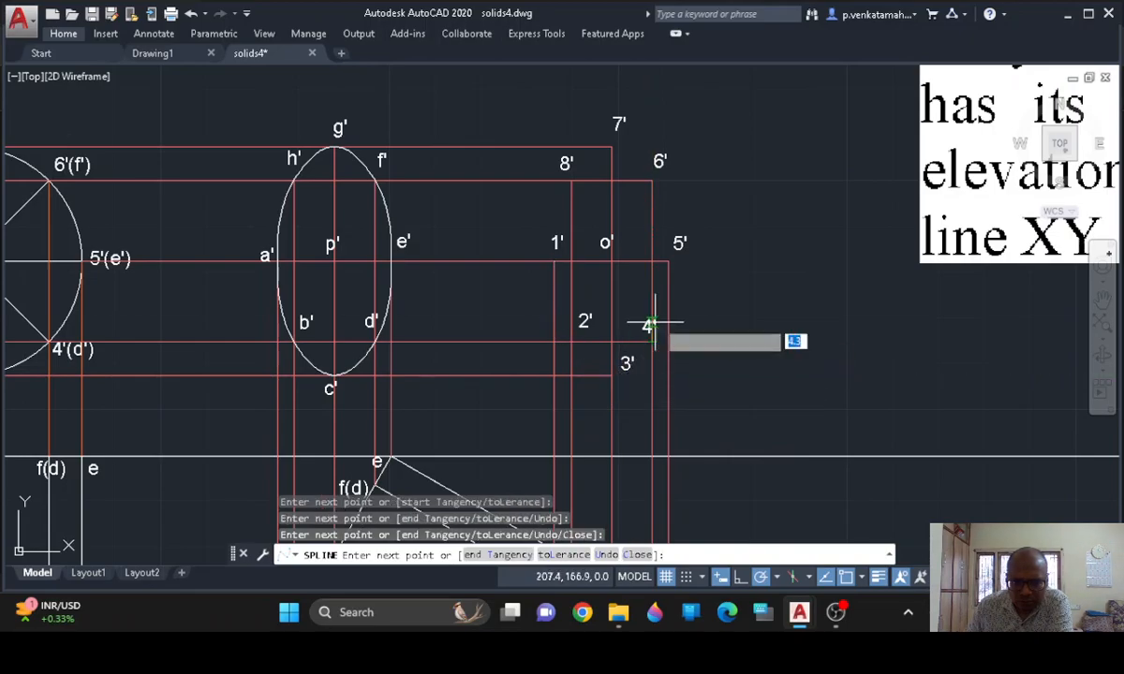
pyautogui.click(668, 263)
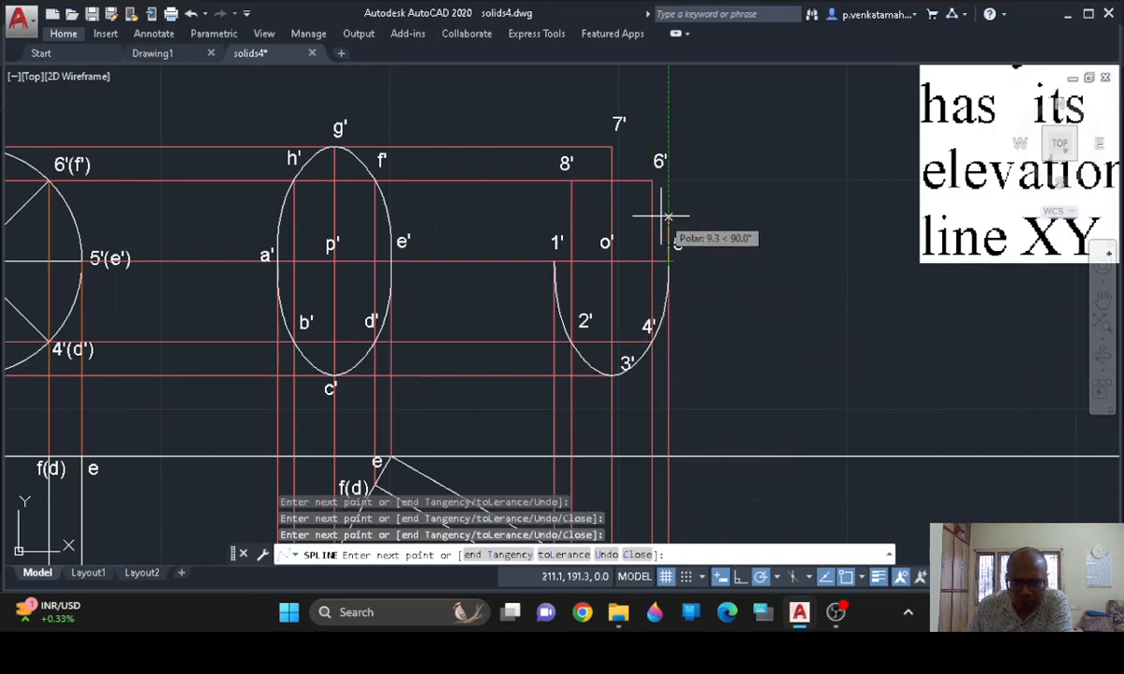
pyautogui.click(652, 173)
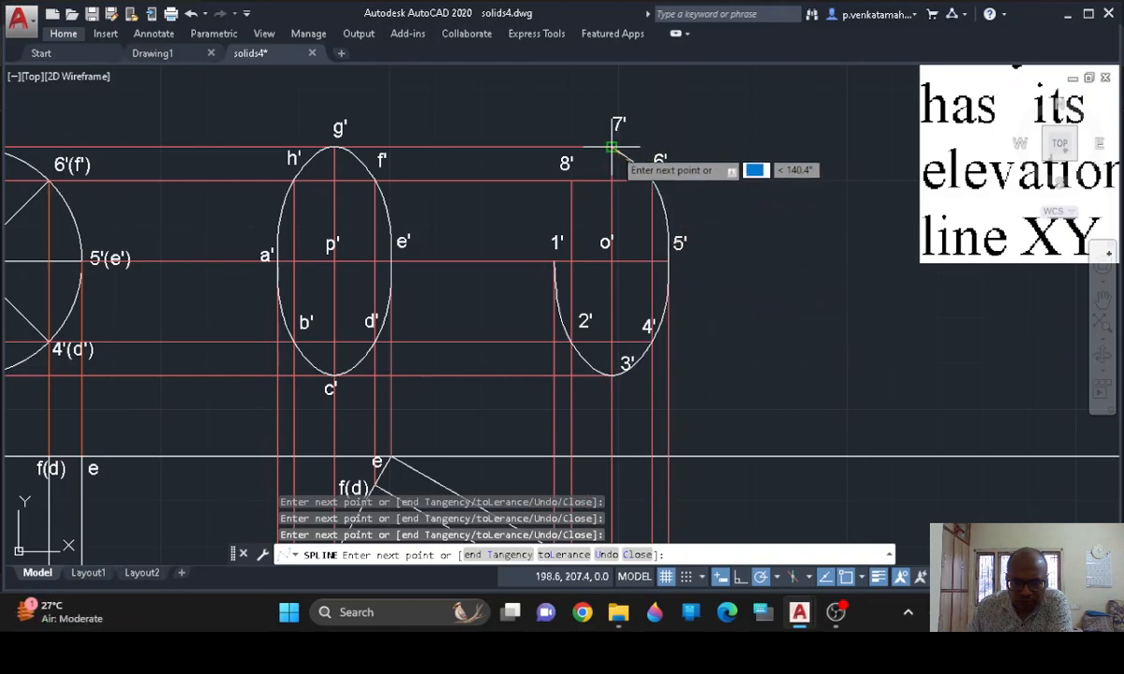
pyautogui.click(611, 147)
pyautogui.click(570, 178)
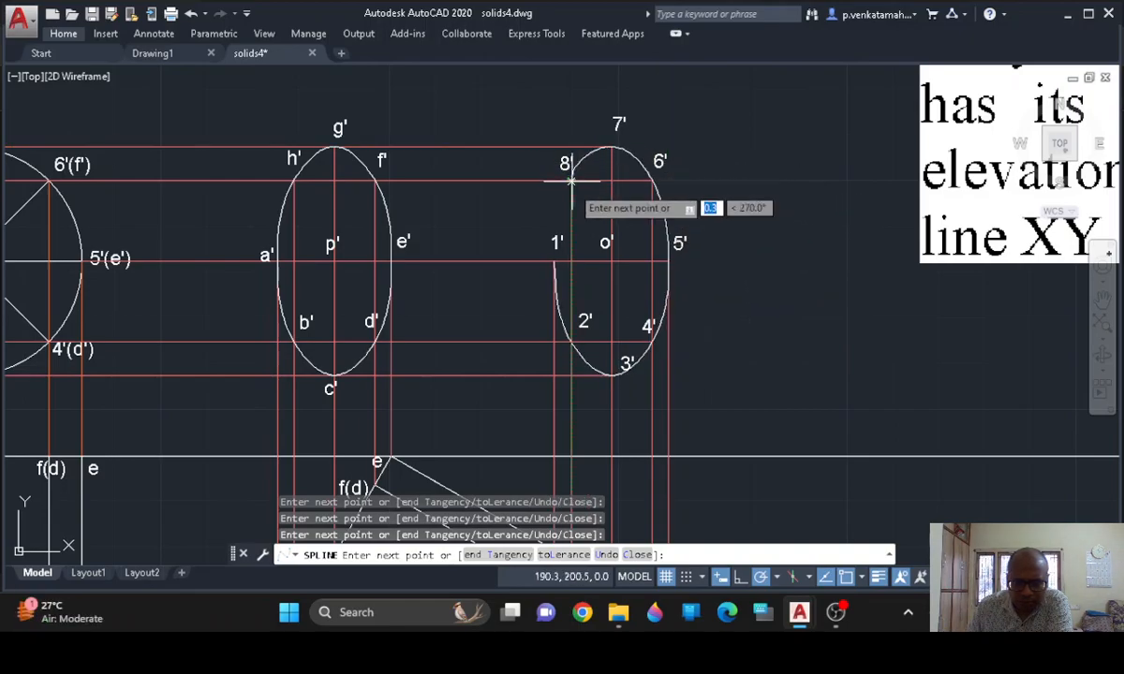
pyautogui.click(556, 262)
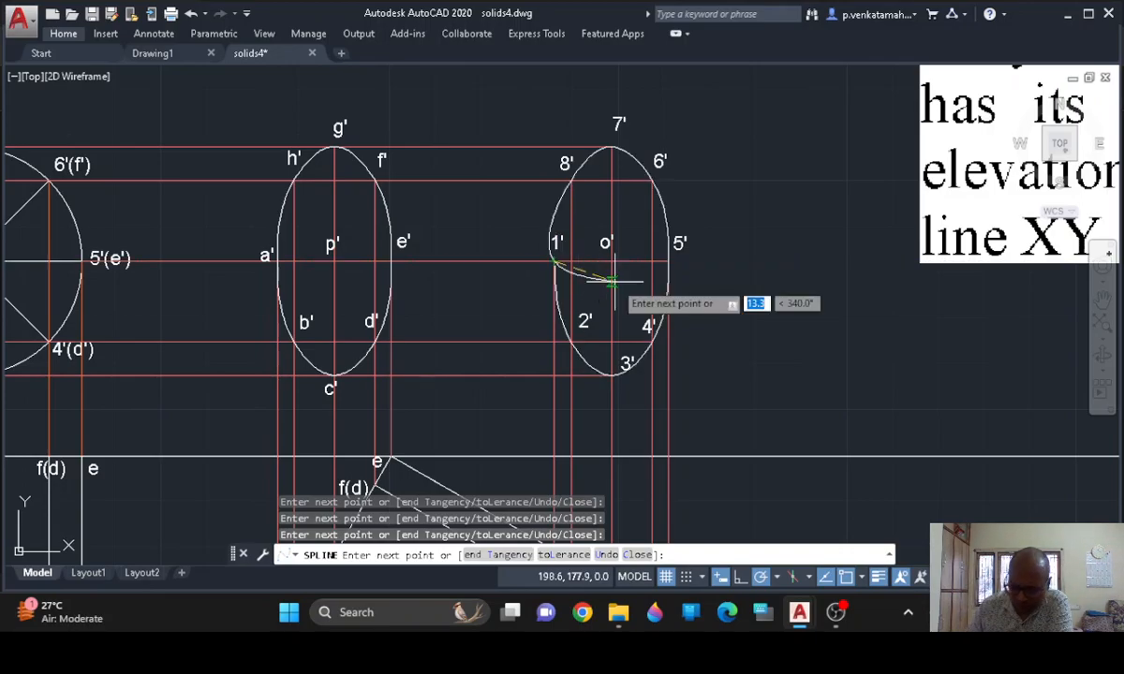
pyautogui.rightClick(616, 289)
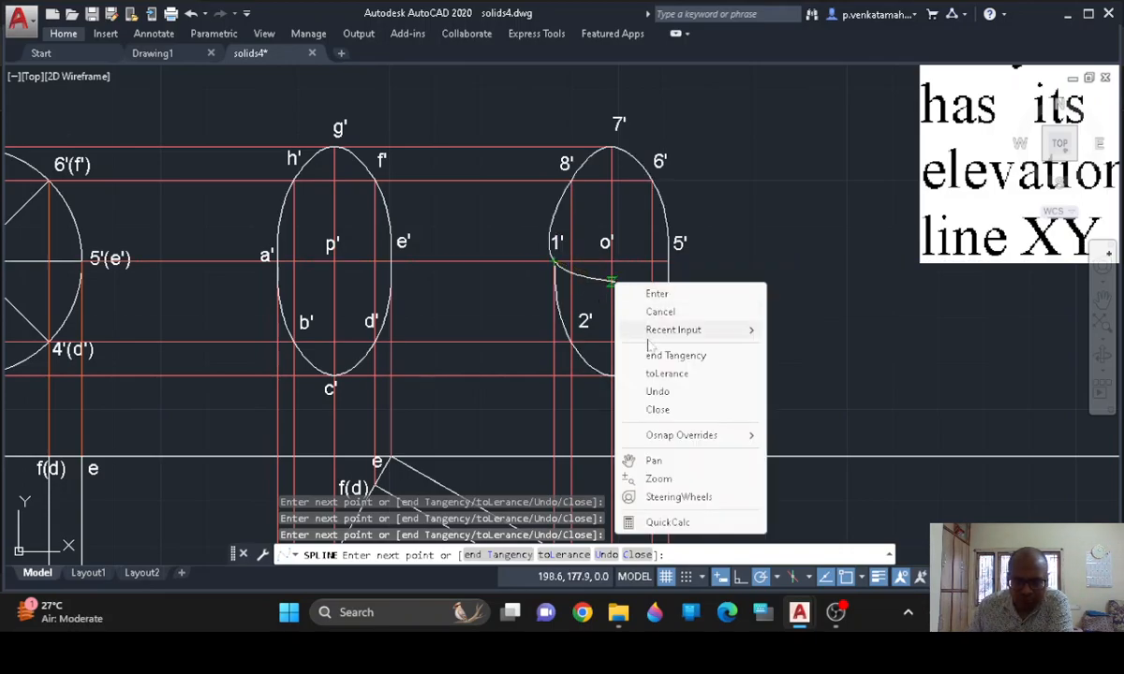
pyautogui.click(654, 405)
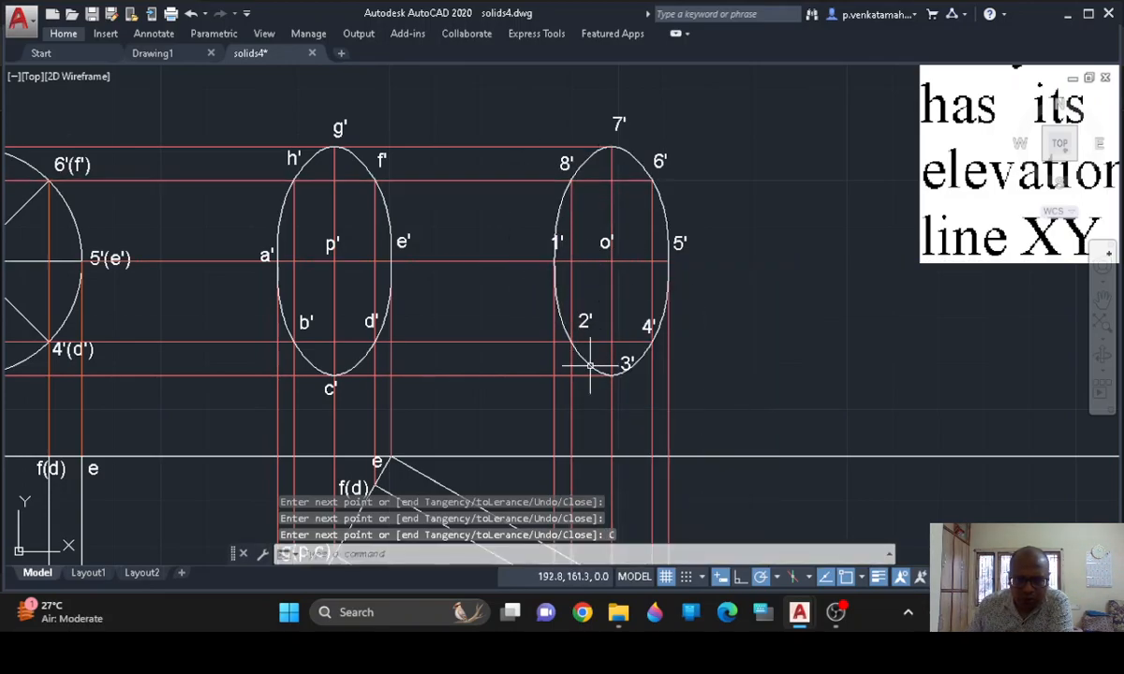
# Draw the cylinder's two outer edge lines from g' to 7' and from c' to 3'
pyautogui.click(61, 33)
pyautogui.click(36, 67)
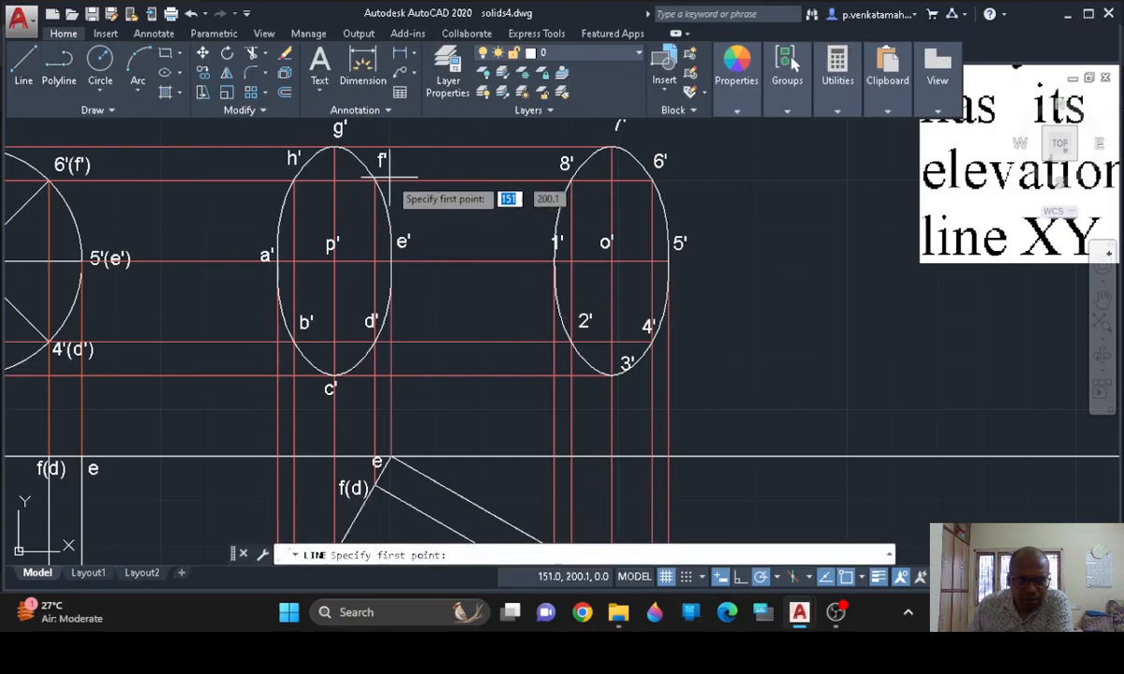
pyautogui.click(335, 147)
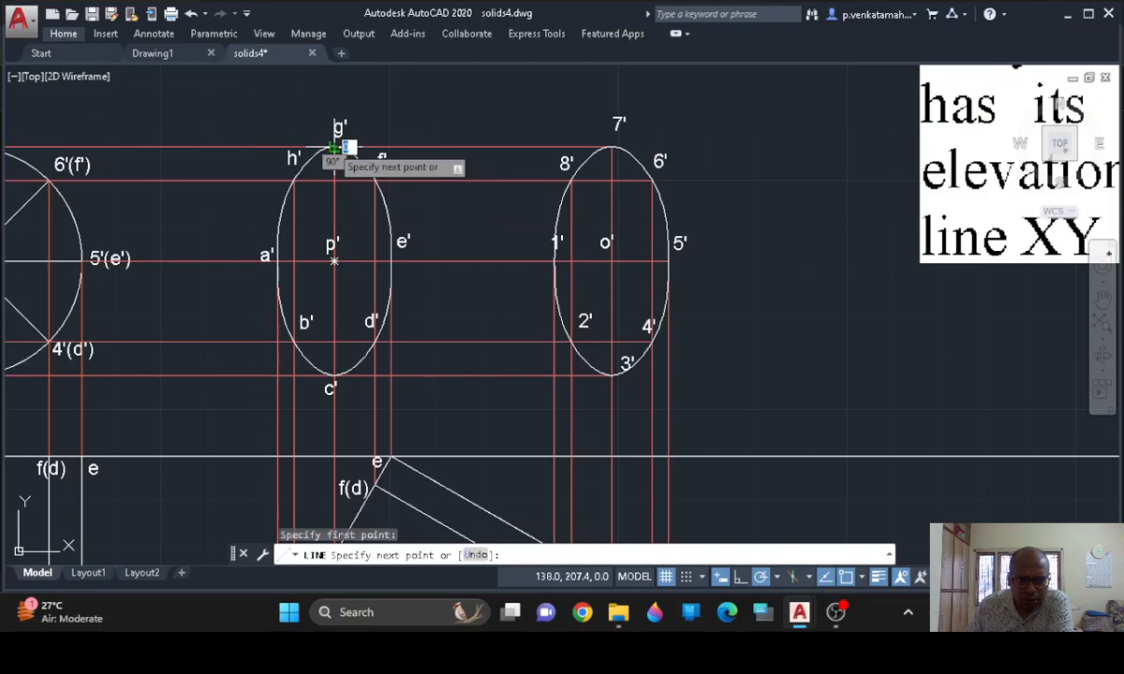
pyautogui.click(611, 148)
pyautogui.press('Return')
pyautogui.press('Return')
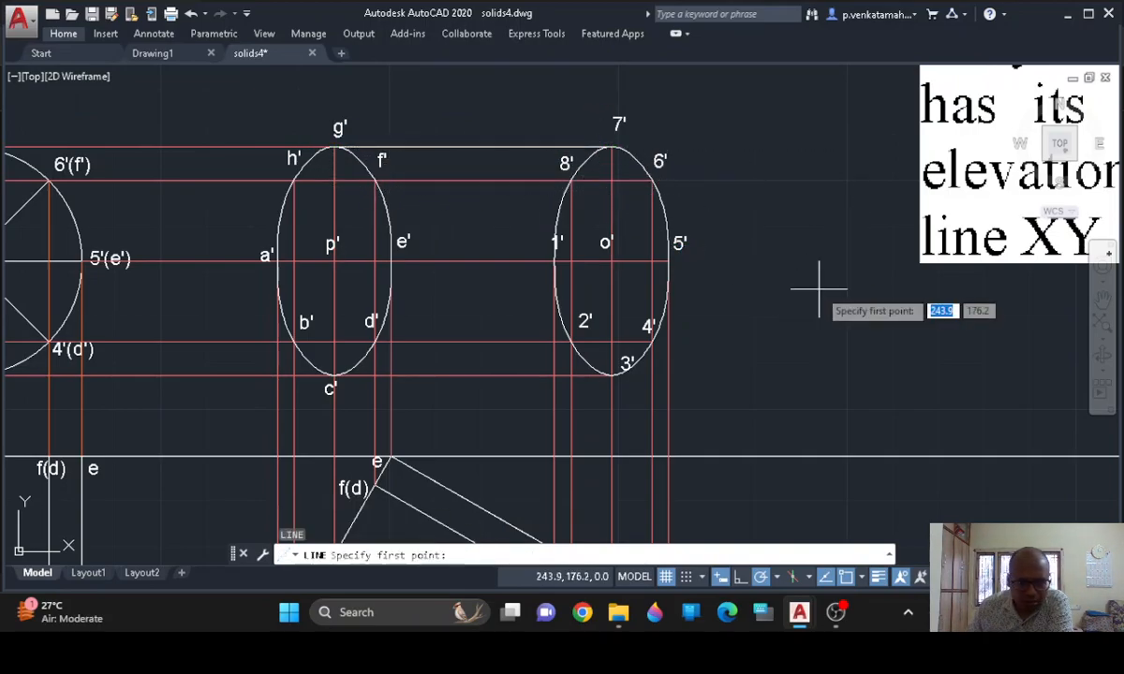
pyautogui.click(333, 376)
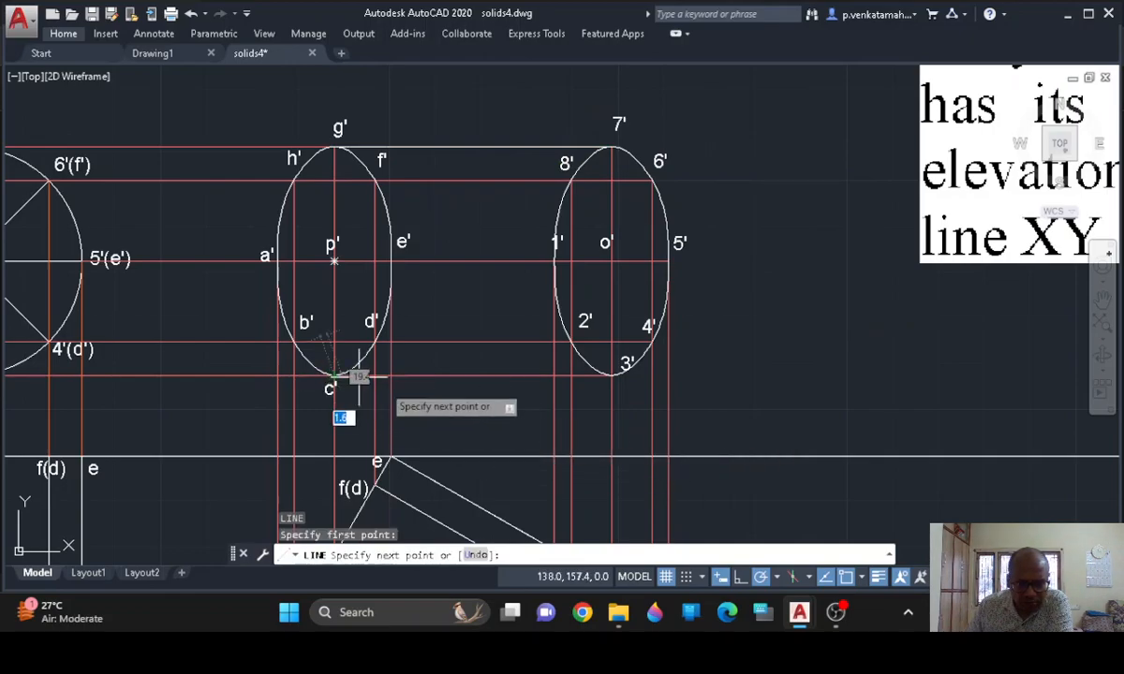
pyautogui.click(609, 376)
pyautogui.press('Return')
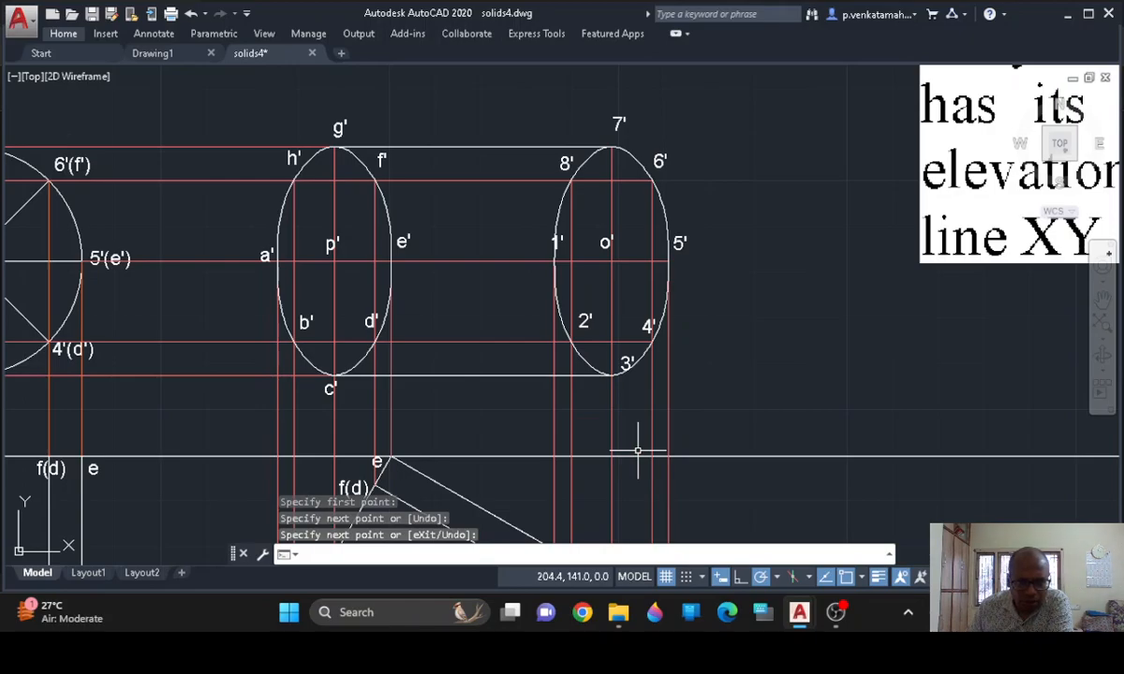
# Draw the cylinder's axis as a line from p' to o'
pyautogui.press('Return')
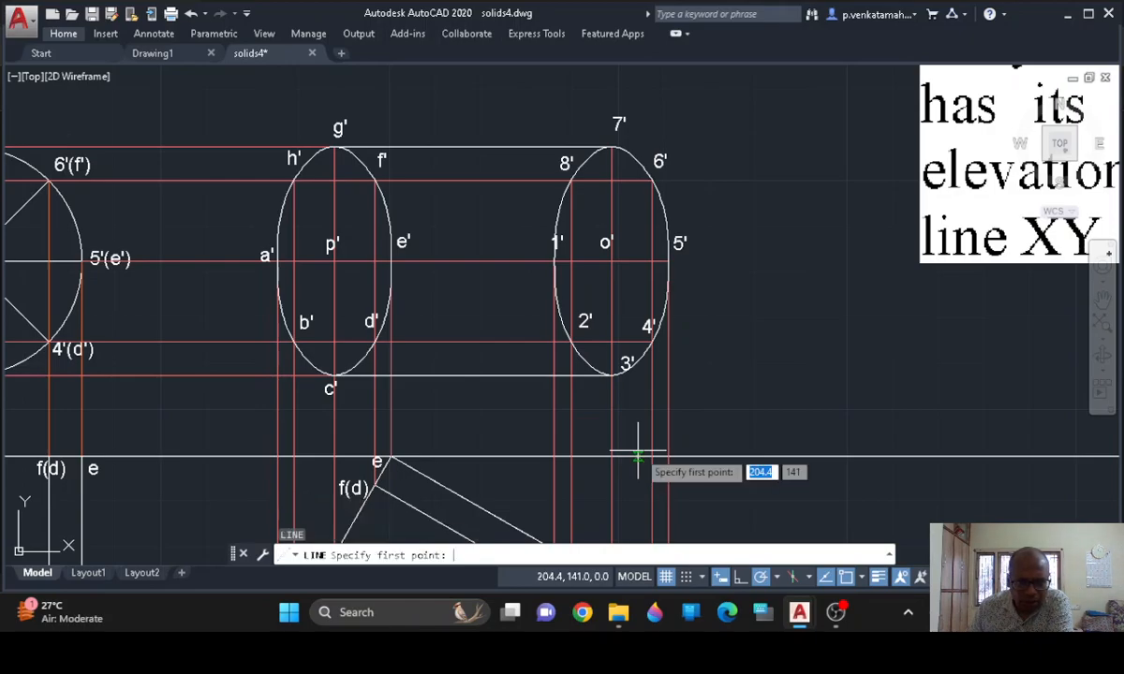
pyautogui.click(333, 261)
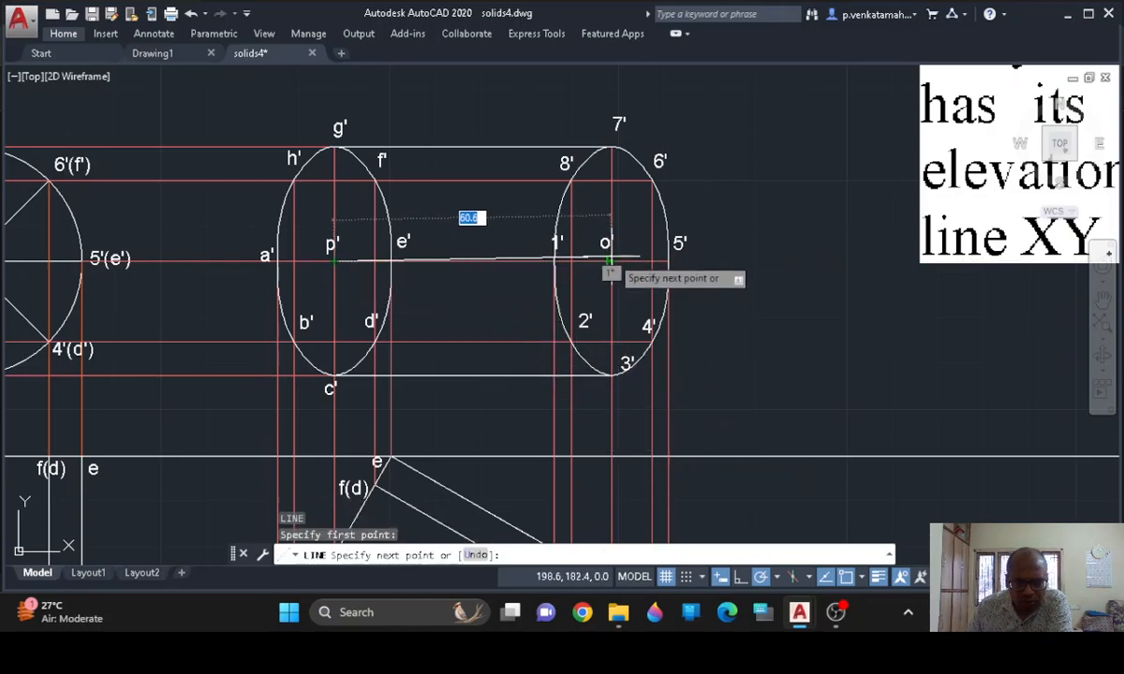
pyautogui.click(665, 261)
pyautogui.press('Return')
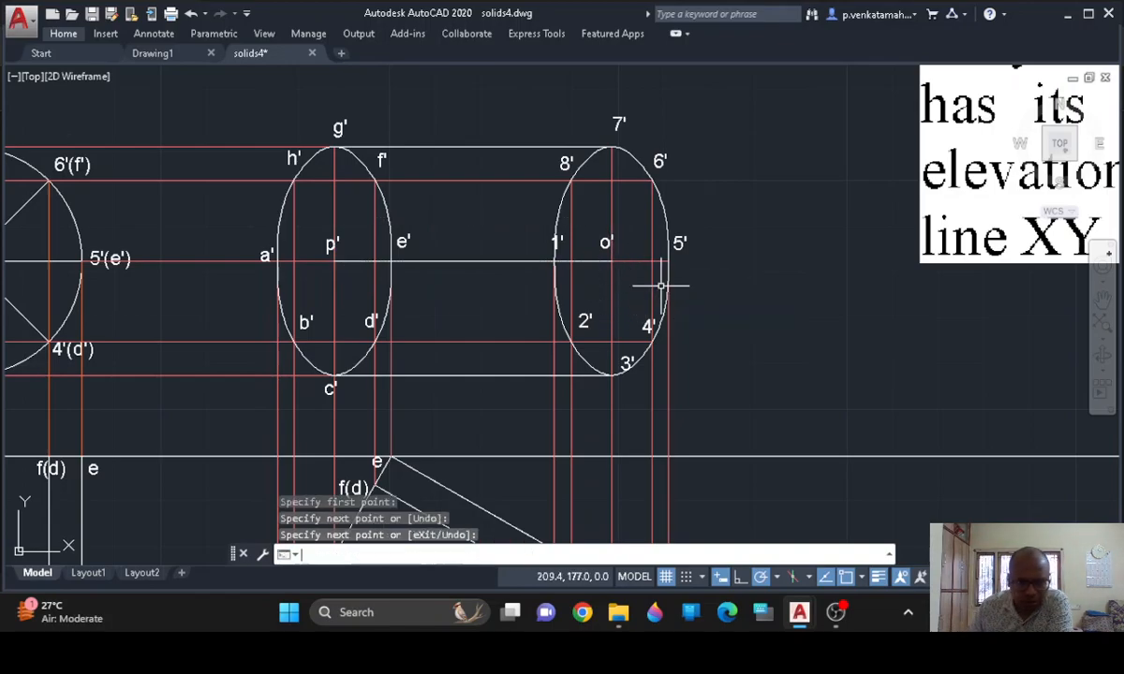
# Change the linetype of the cylinder's axis p'o' in the elevation to a dash-dot centre line
pyautogui.click(484, 260)
pyautogui.scroll(-2, 230, 221)
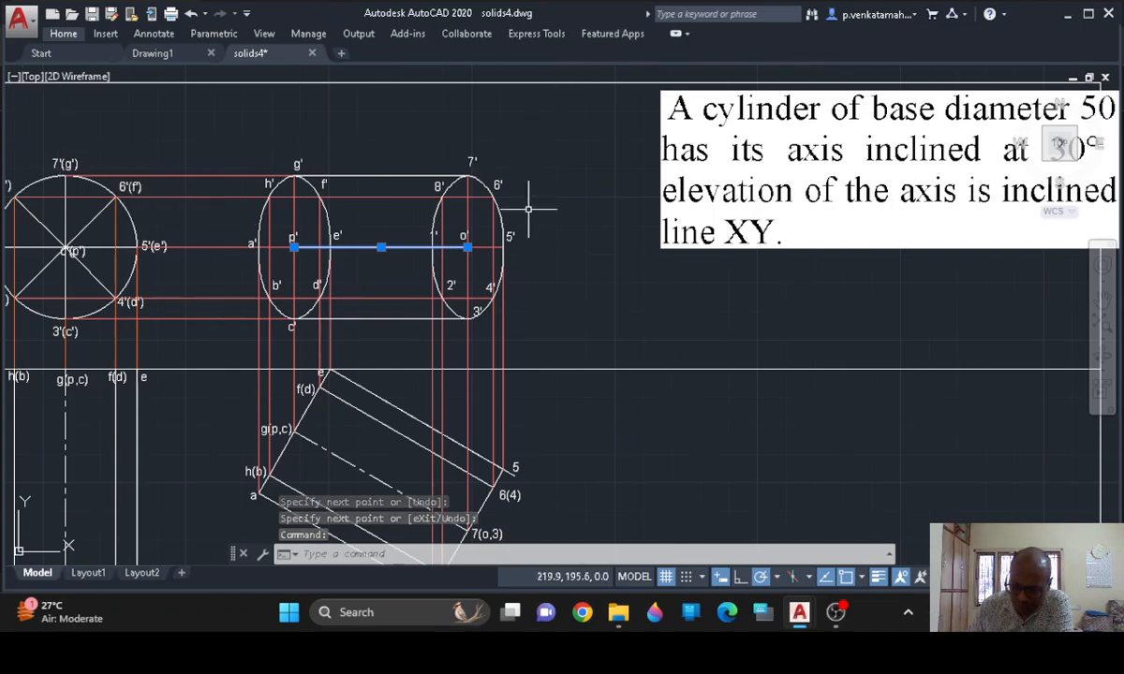
pyautogui.rightClick(503, 554)
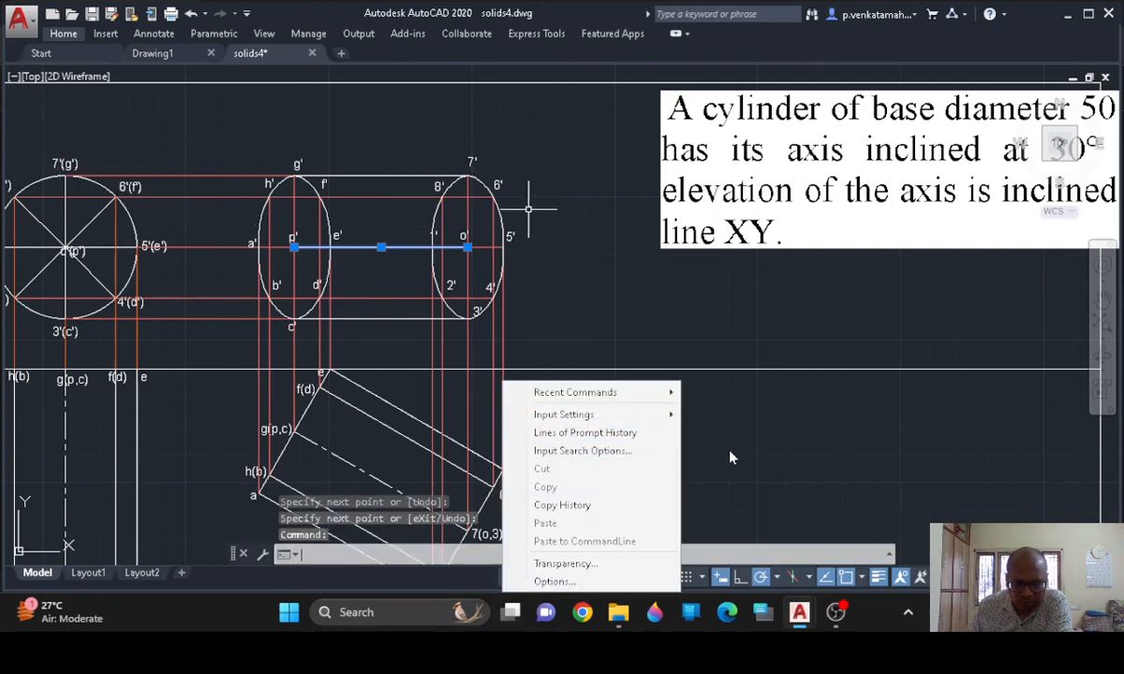
pyautogui.click(616, 345)
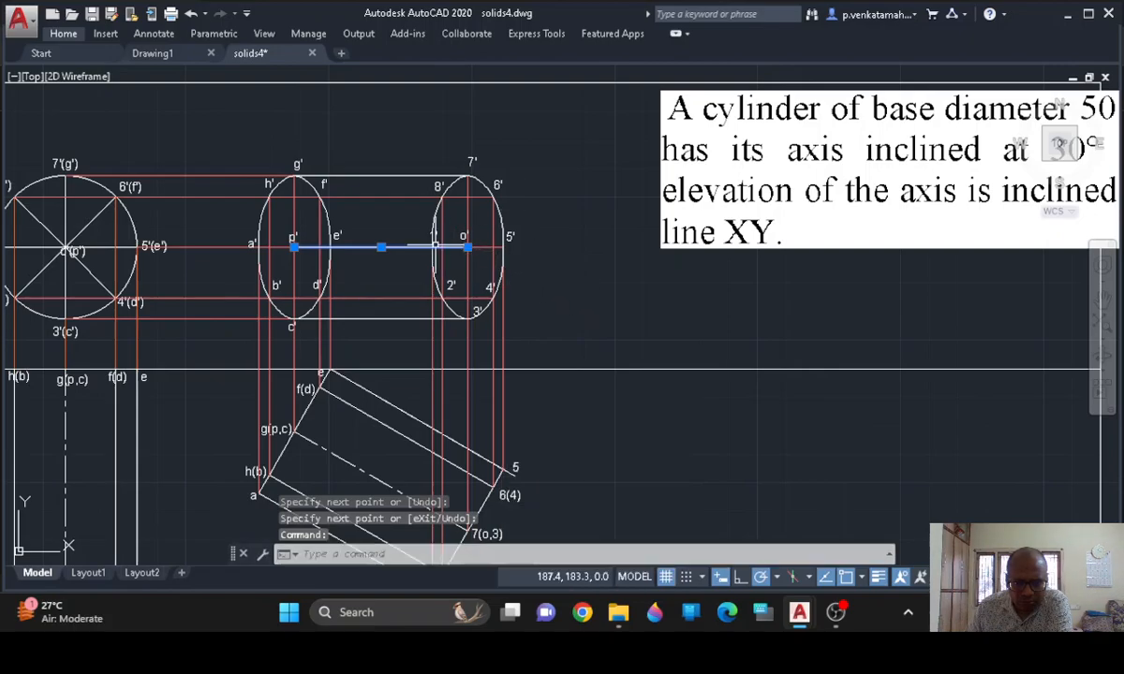
pyautogui.rightClick(437, 253)
pyautogui.click(479, 562)
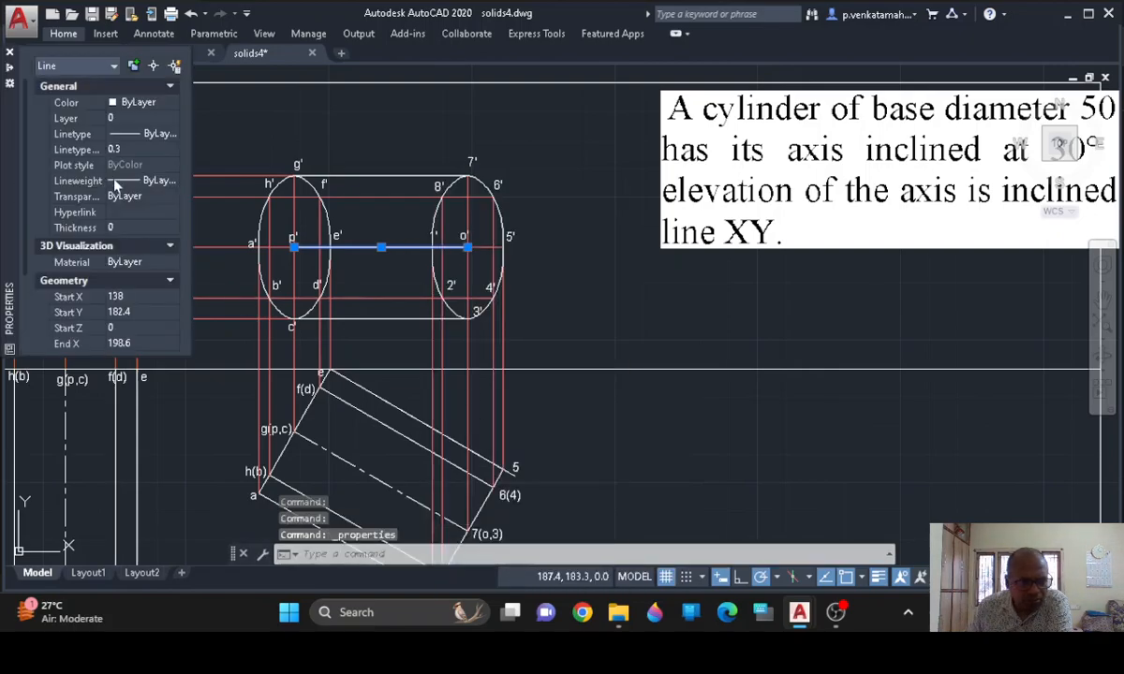
pyautogui.click(153, 134)
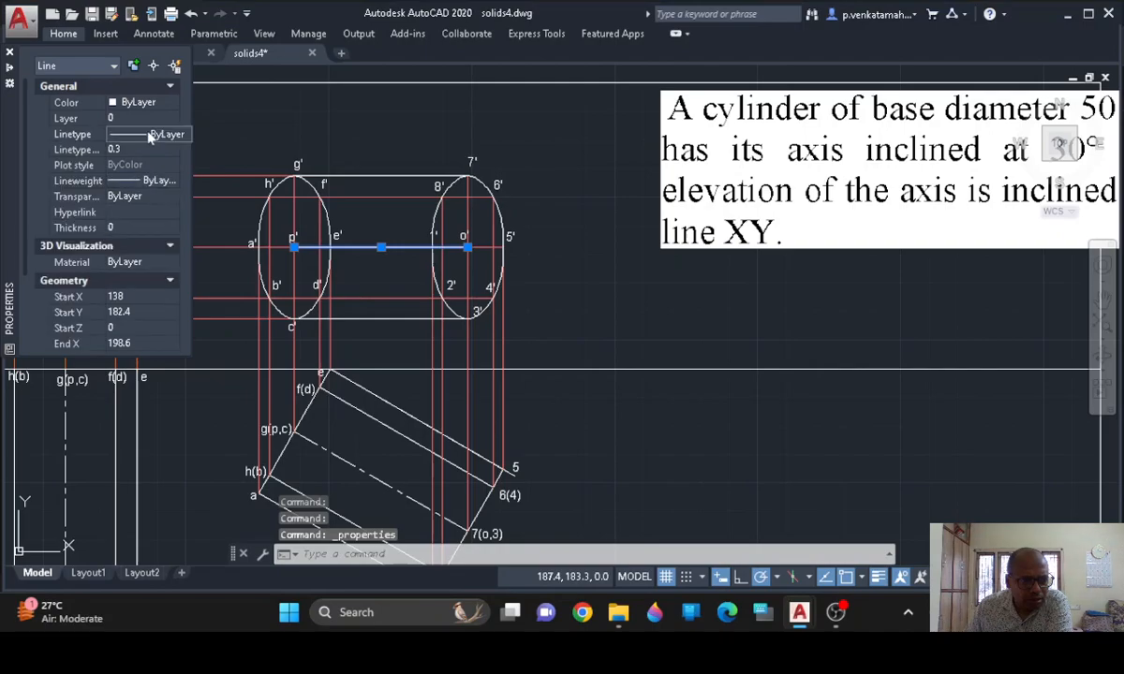
pyautogui.click(159, 138)
pyautogui.click(150, 178)
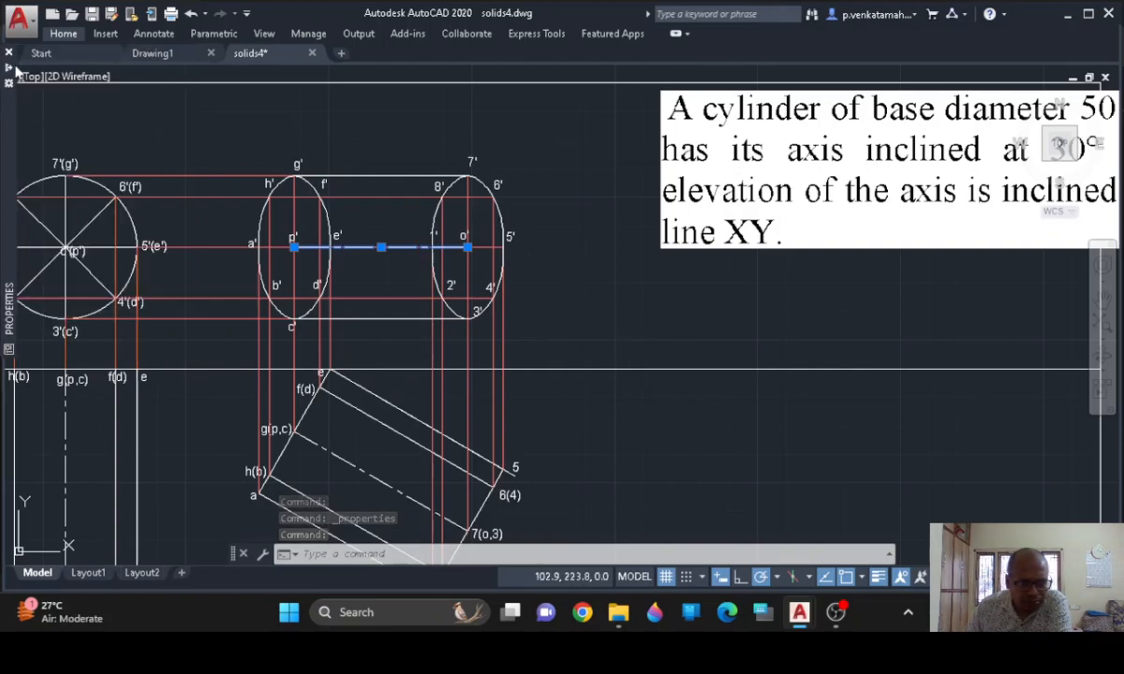
pyautogui.scroll(2, 451, 289)
pyautogui.moveTo(567, 309); pyautogui.dragTo(725, 348, button='middle')
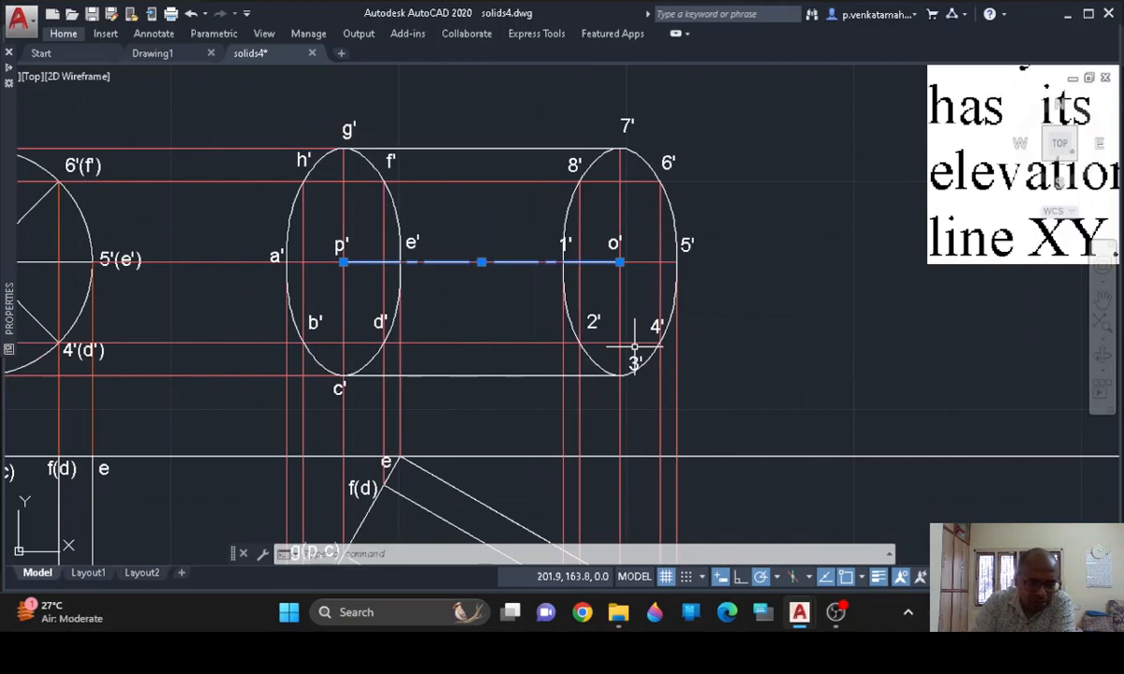
pyautogui.press('Escape')
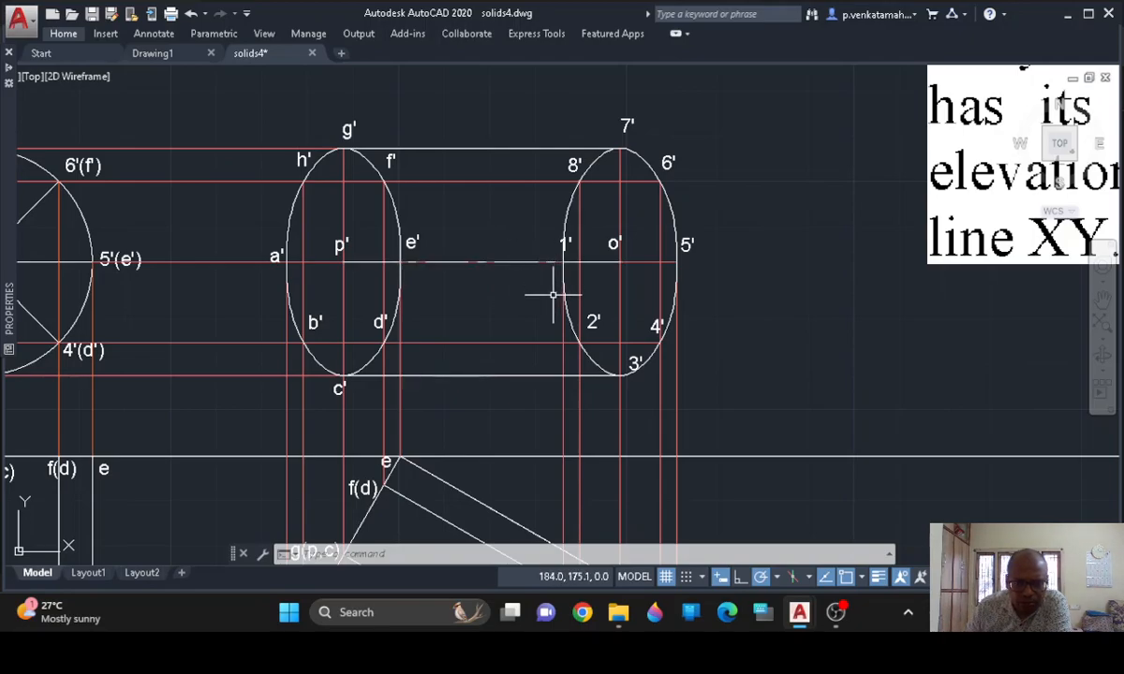
# Break the near end's closed spline from c' to g', removing its half through d', e' and f'
pyautogui.scroll(-2, 508, 316)
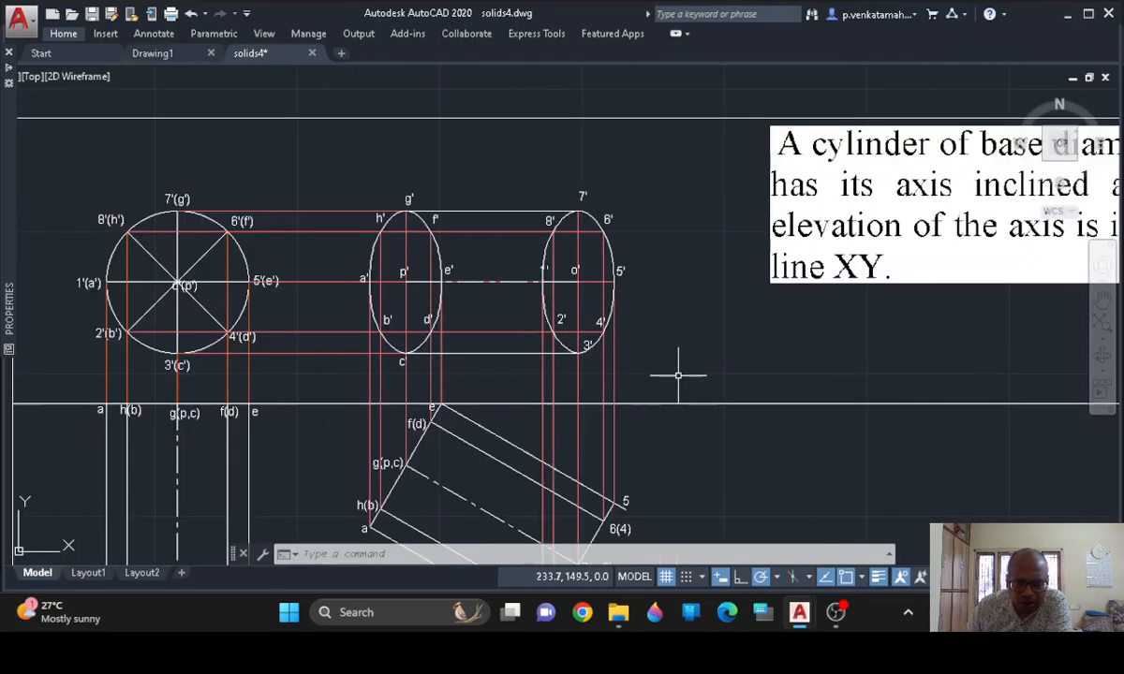
pyautogui.moveTo(679, 364); pyautogui.dragTo(683, 256, button='middle')
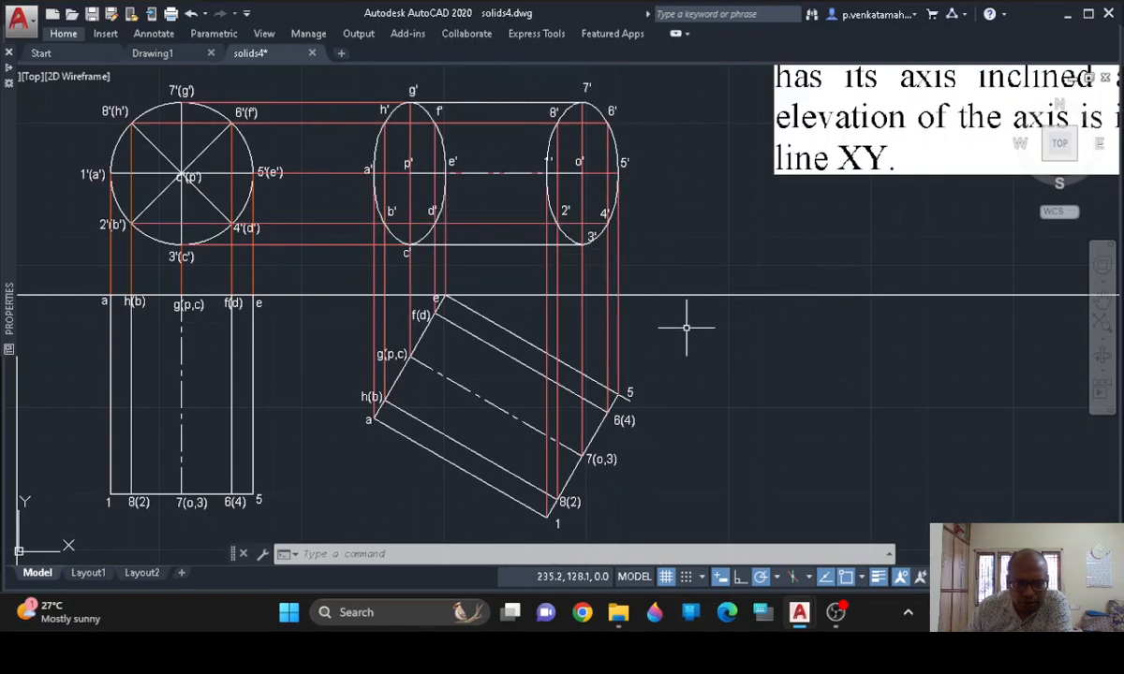
pyautogui.moveTo(681, 325); pyautogui.dragTo(673, 303, button='middle')
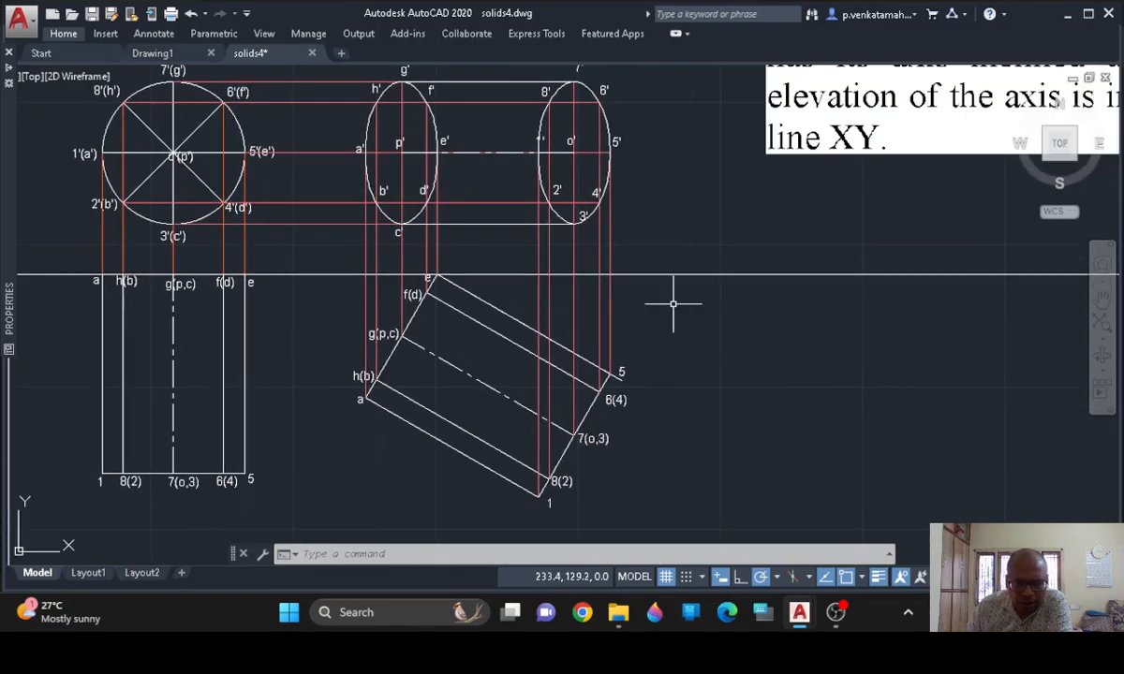
pyautogui.moveTo(614, 457); pyautogui.dragTo(621, 367, button='middle')
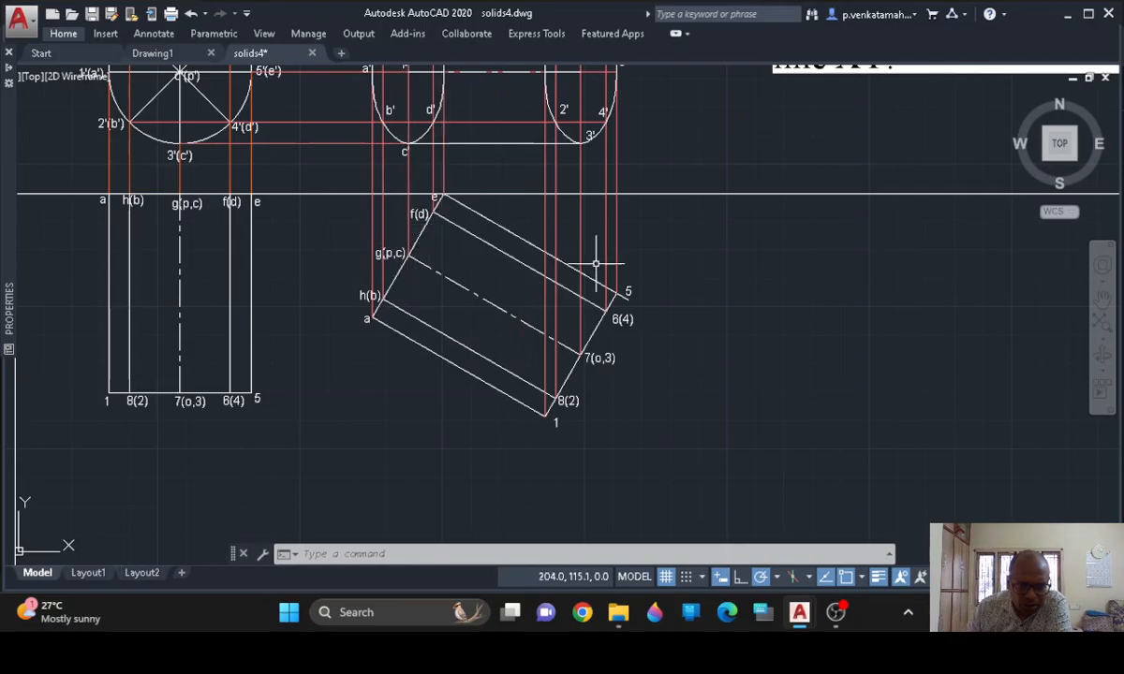
pyautogui.moveTo(749, 288); pyautogui.dragTo(759, 435, button='middle')
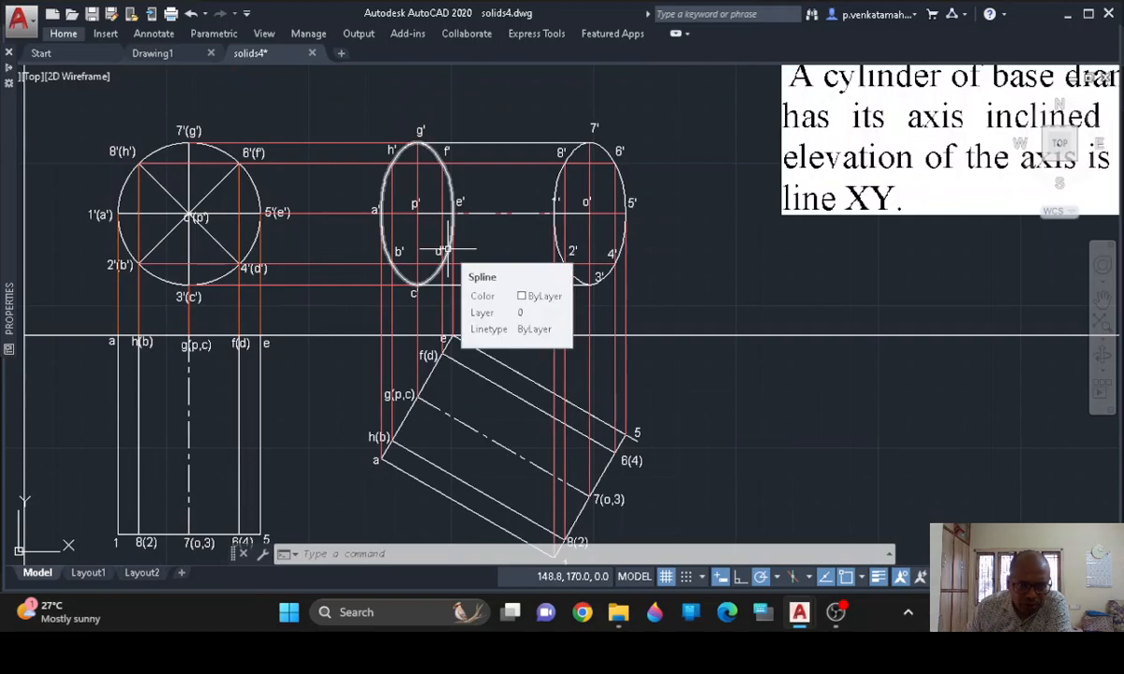
pyautogui.scroll(4, 447, 245)
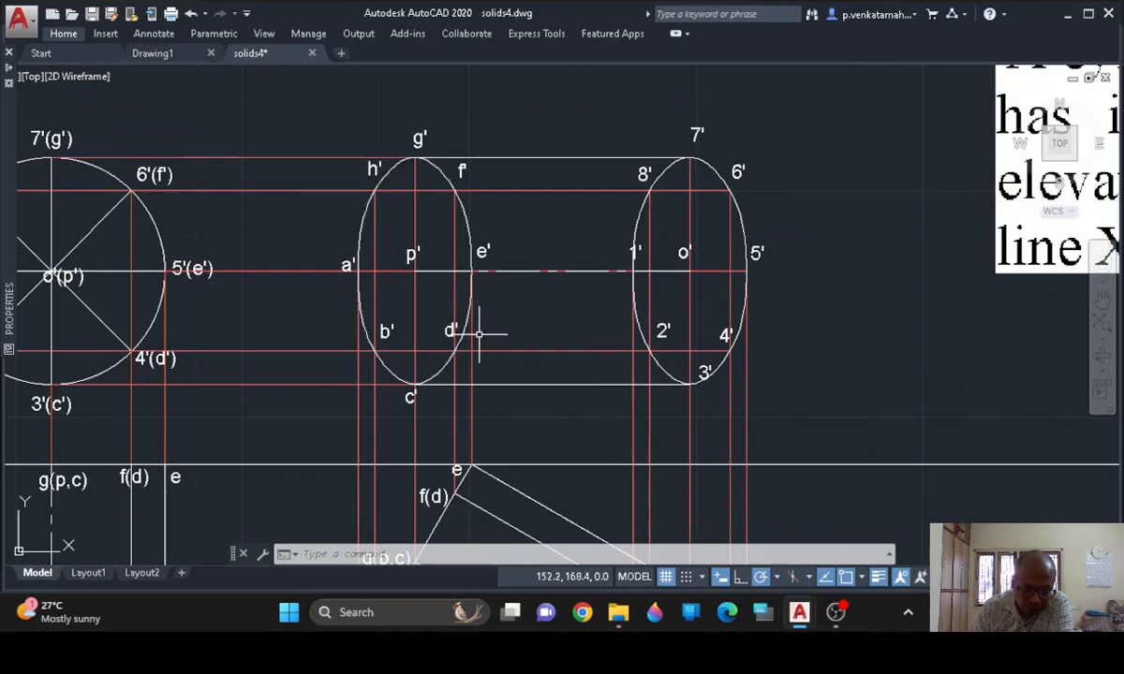
pyautogui.write('rea')
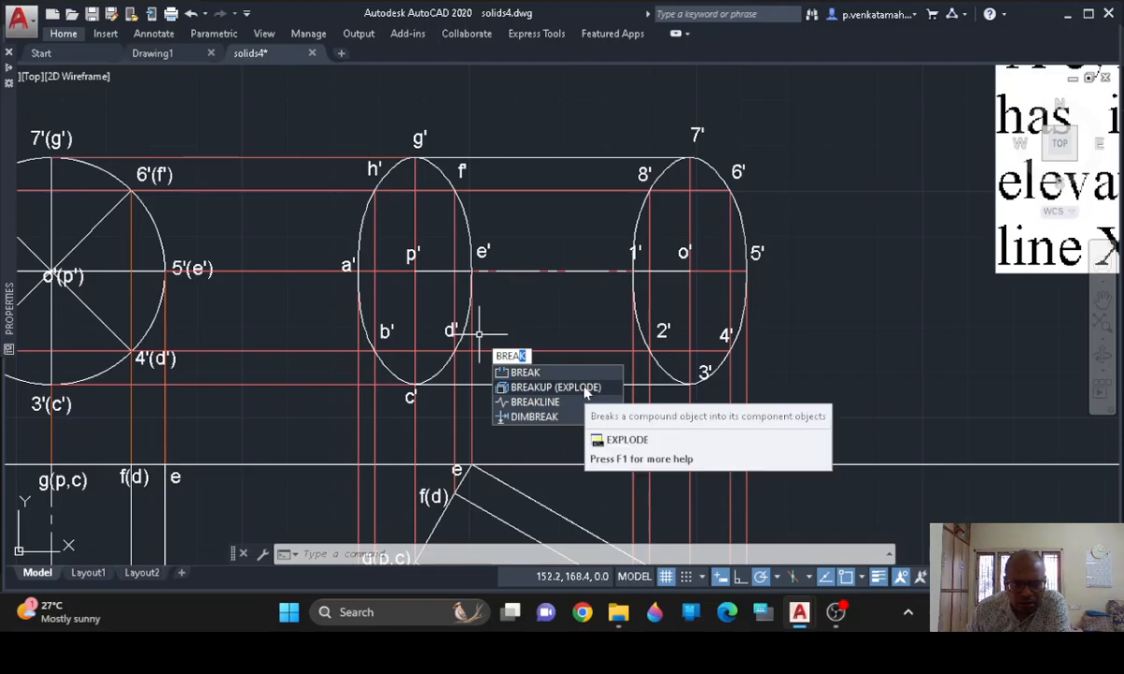
pyautogui.click(525, 373)
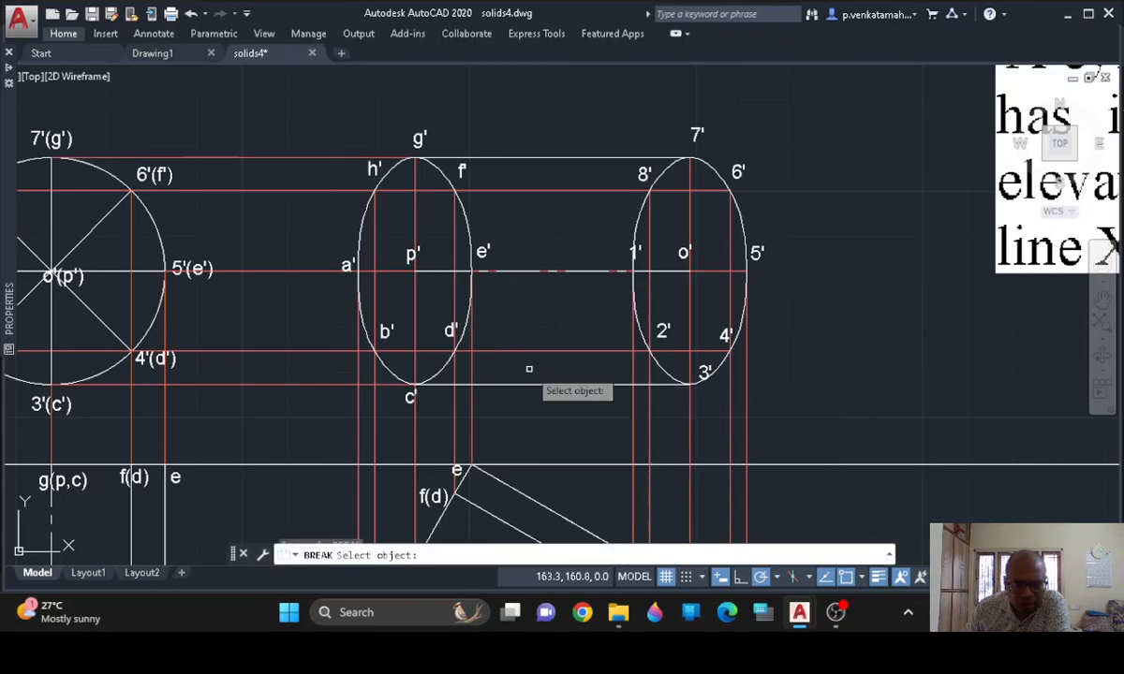
pyautogui.click(420, 383)
pyautogui.click(531, 554)
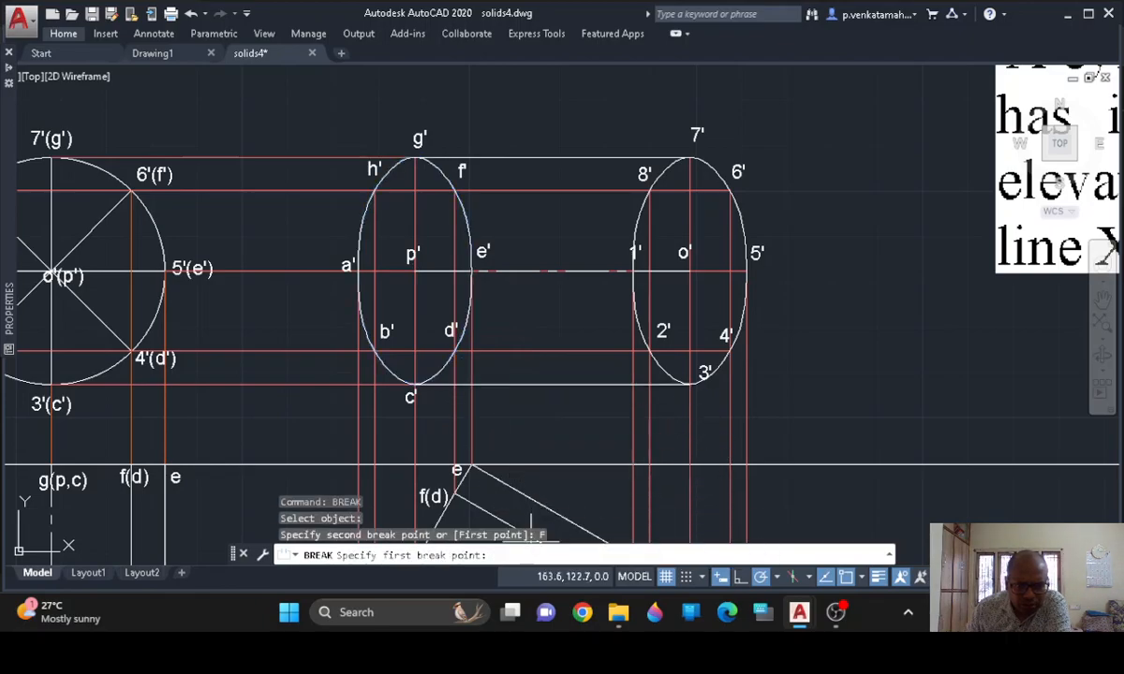
pyautogui.click(413, 384)
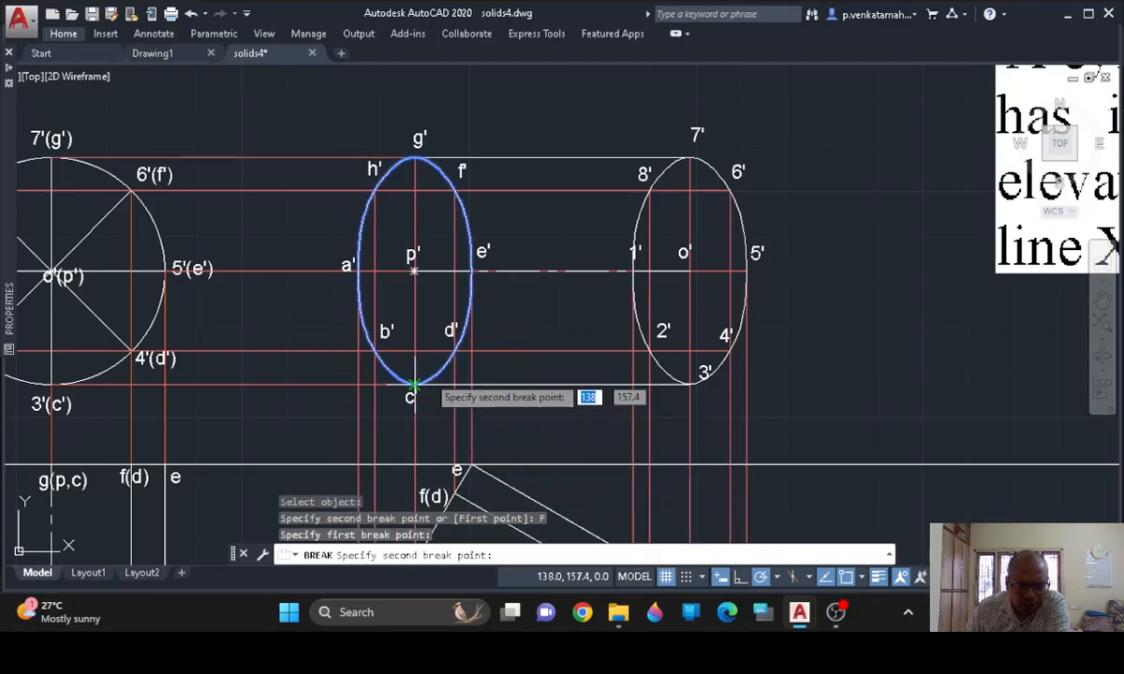
pyautogui.click(413, 160)
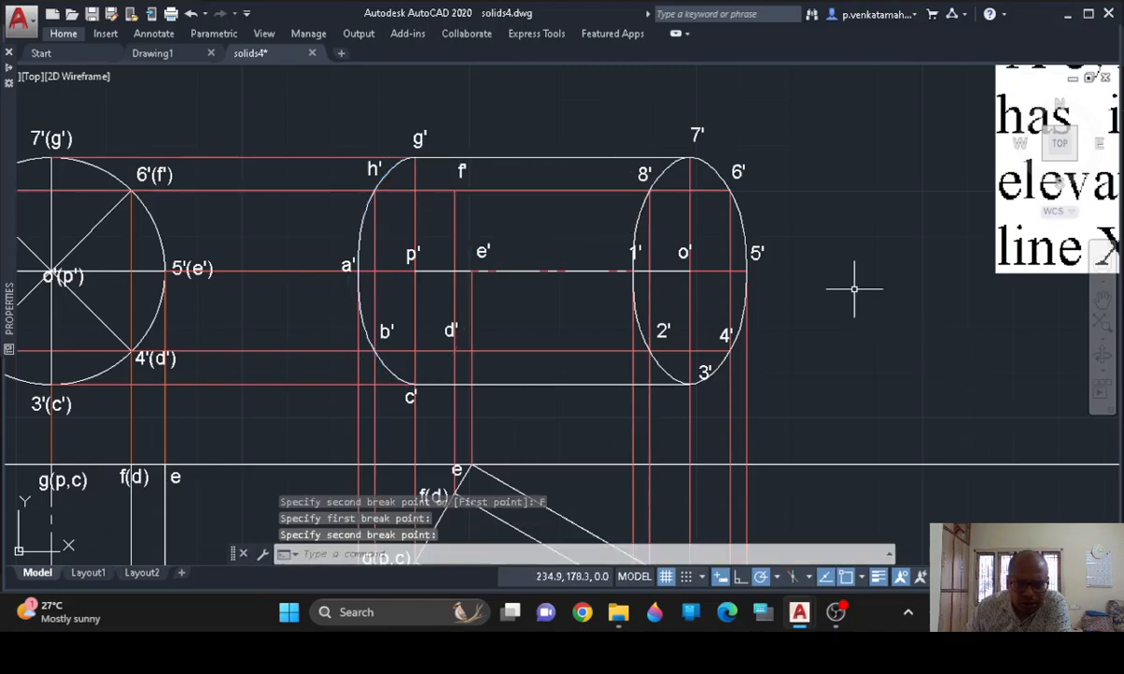
# Draw a separate spline for the near end's removed half through points c', d', e', f' and g'
pyautogui.scroll(-2, 854, 288)
pyautogui.moveTo(861, 298); pyautogui.dragTo(693, 282, button='middle')
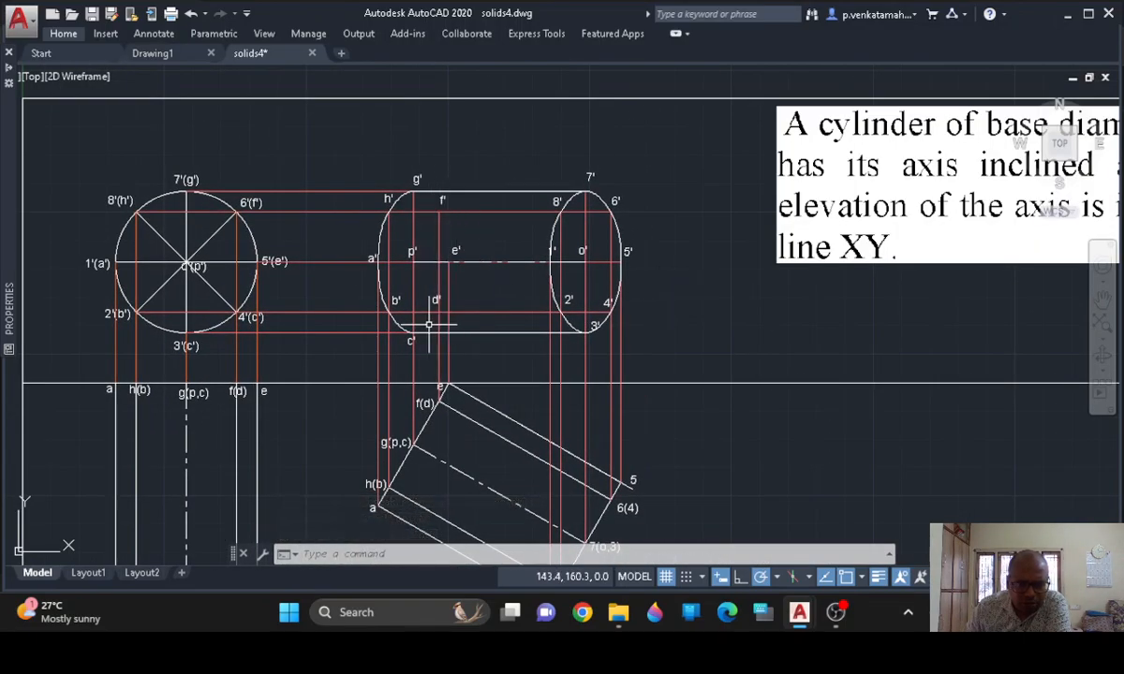
pyautogui.scroll(2, 704, 357)
pyautogui.moveTo(710, 359); pyautogui.dragTo(815, 384, button='middle')
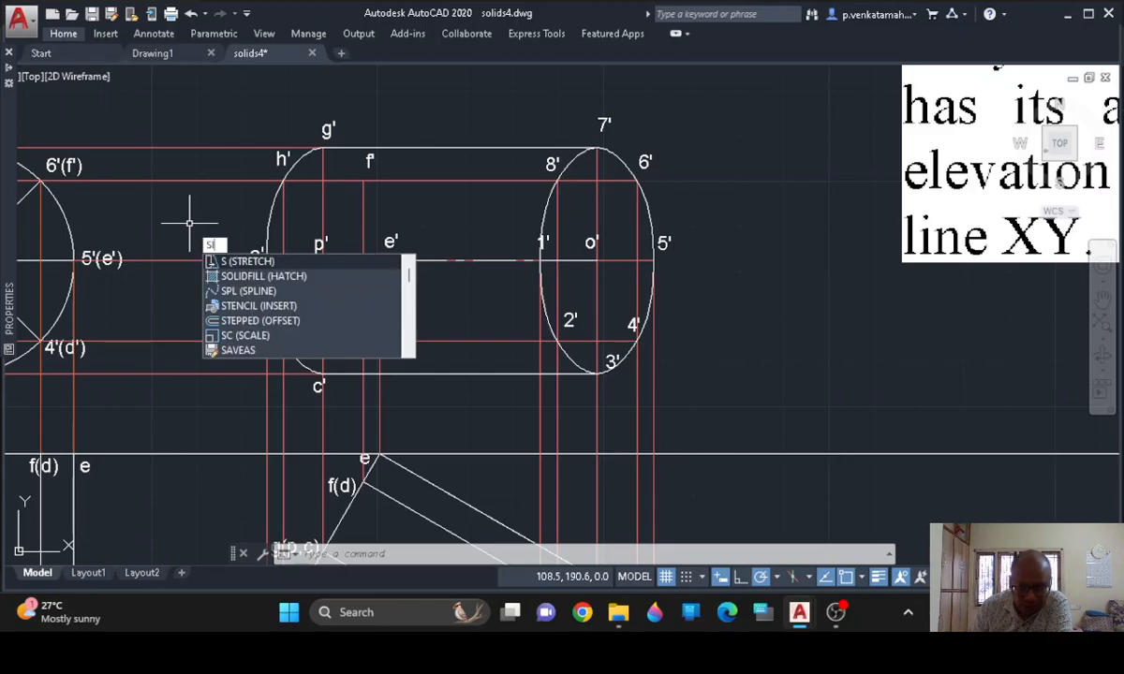
pyautogui.write('lp')
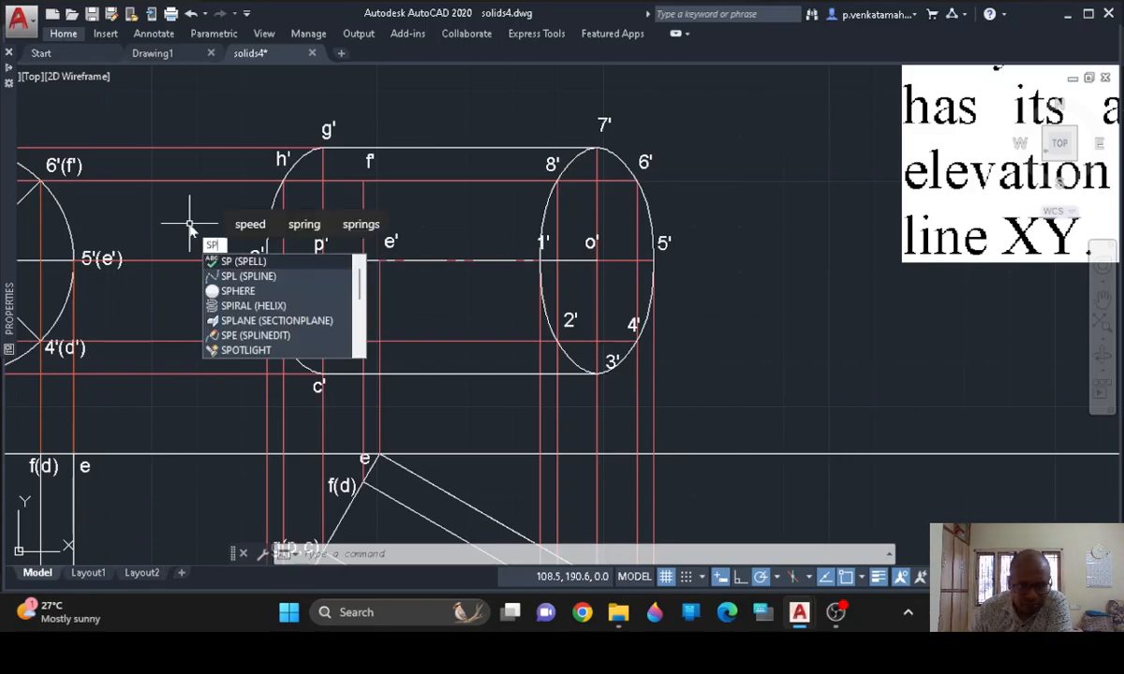
pyautogui.click(258, 277)
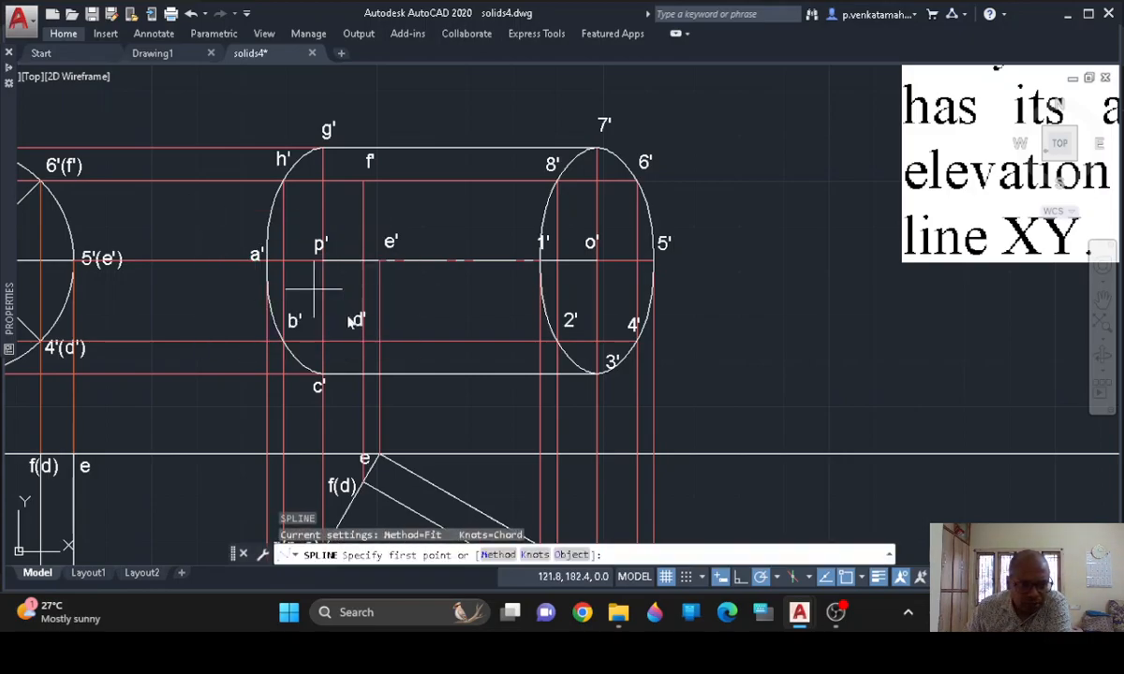
pyautogui.click(321, 374)
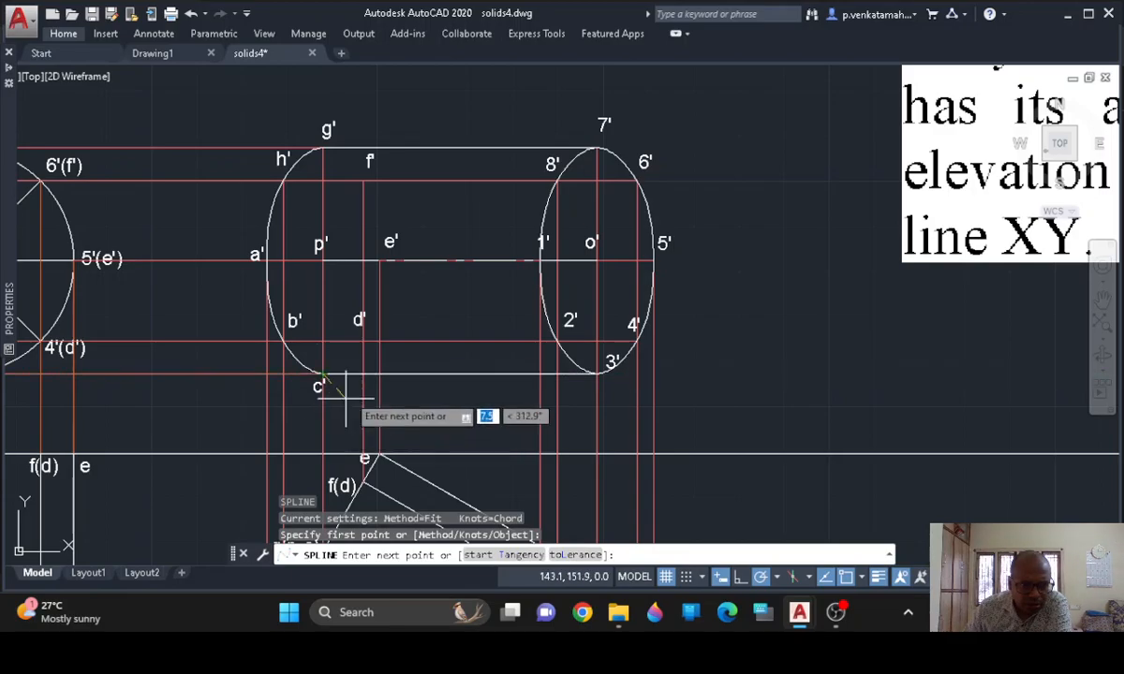
pyautogui.scroll(4, 356, 380)
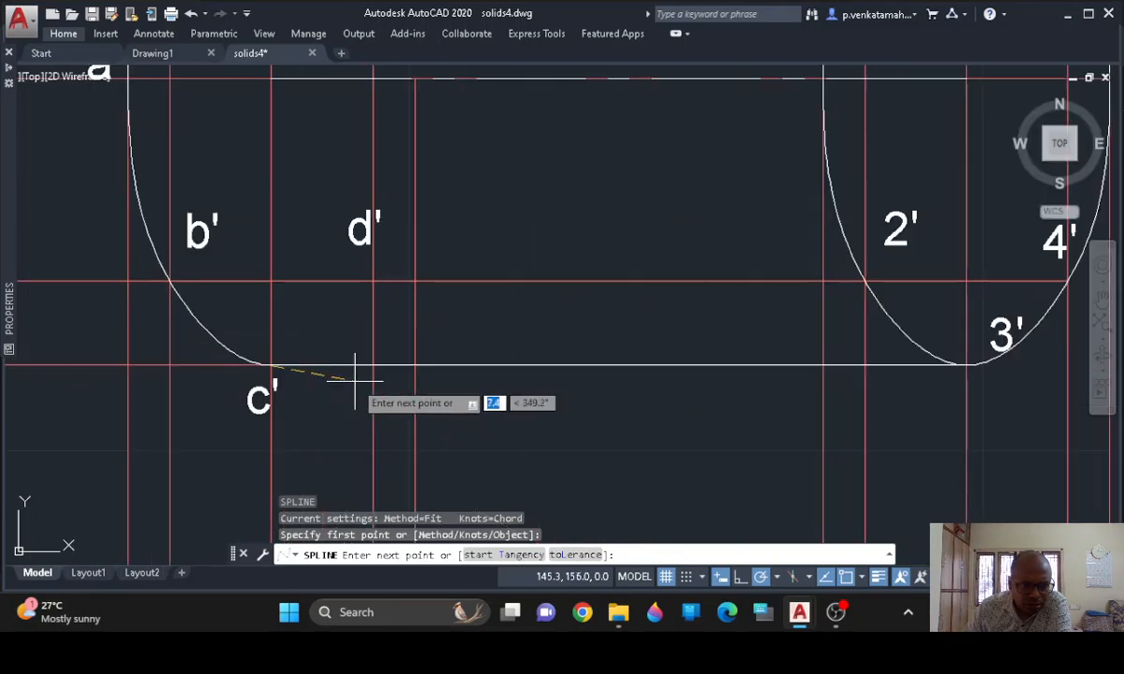
pyautogui.click(373, 282)
pyautogui.scroll(-4, 403, 296)
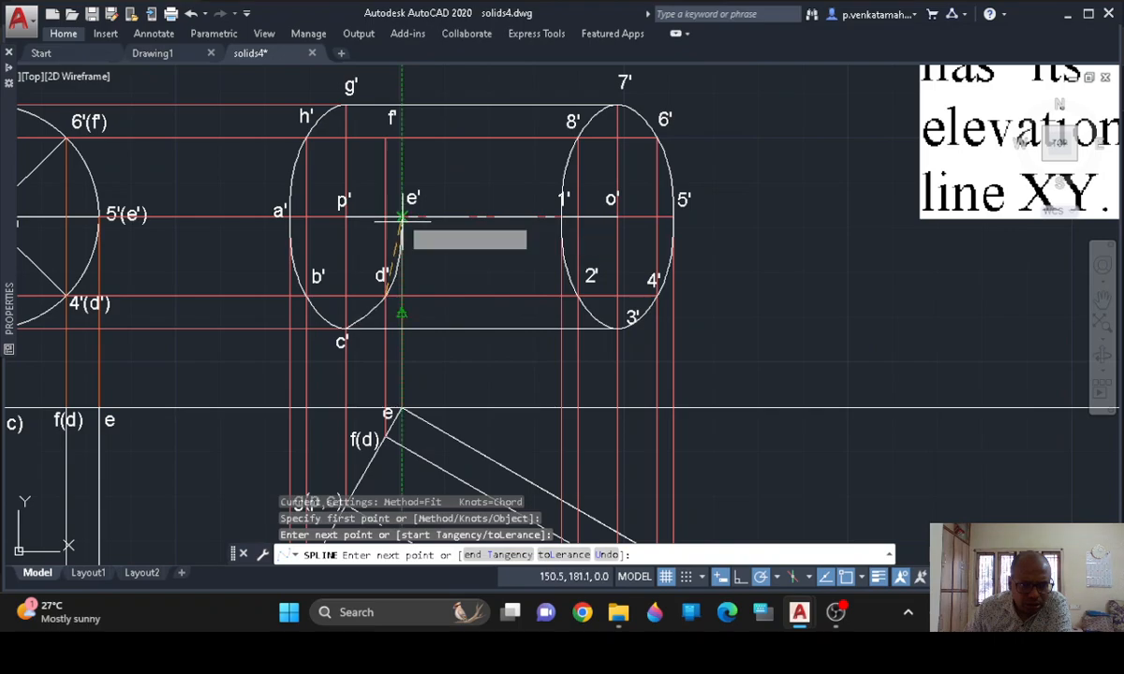
pyautogui.click(401, 218)
pyautogui.click(386, 138)
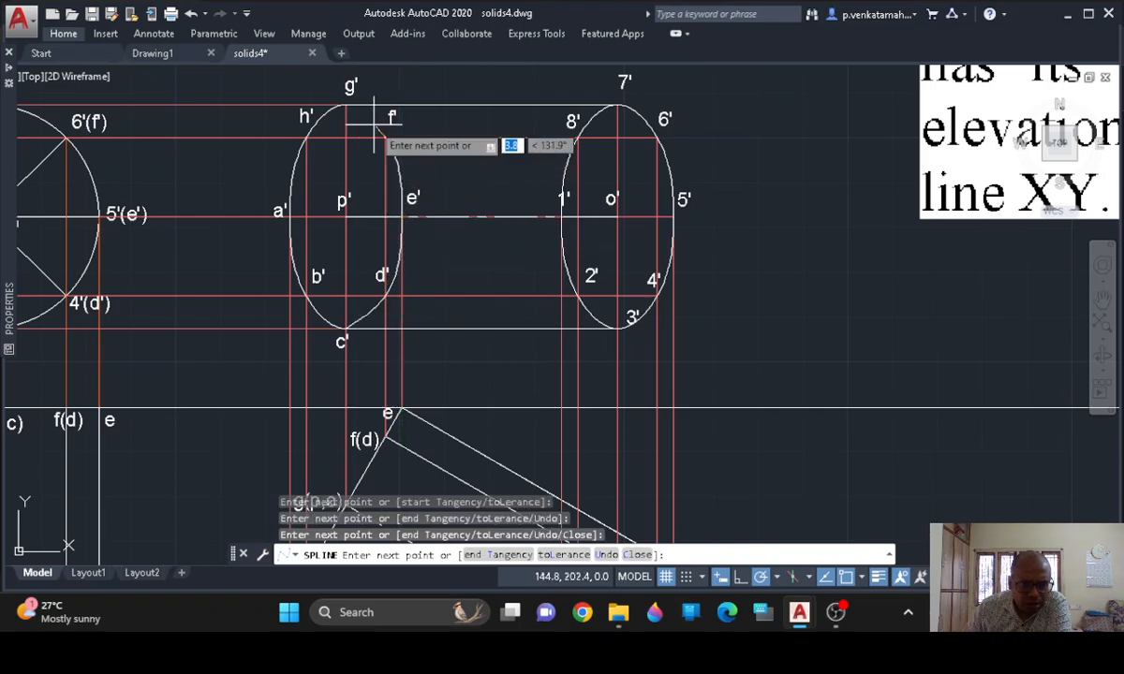
pyautogui.click(346, 105)
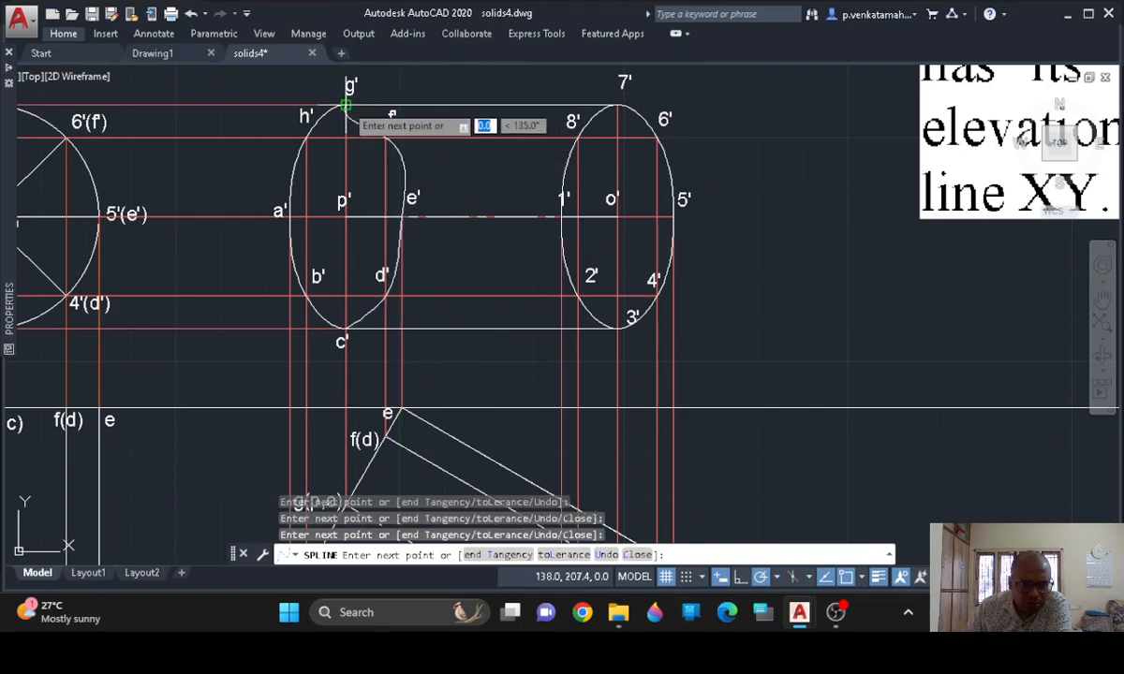
# Finish the half spline with a horizontal end tangent at g'
pyautogui.rightClick(370, 149)
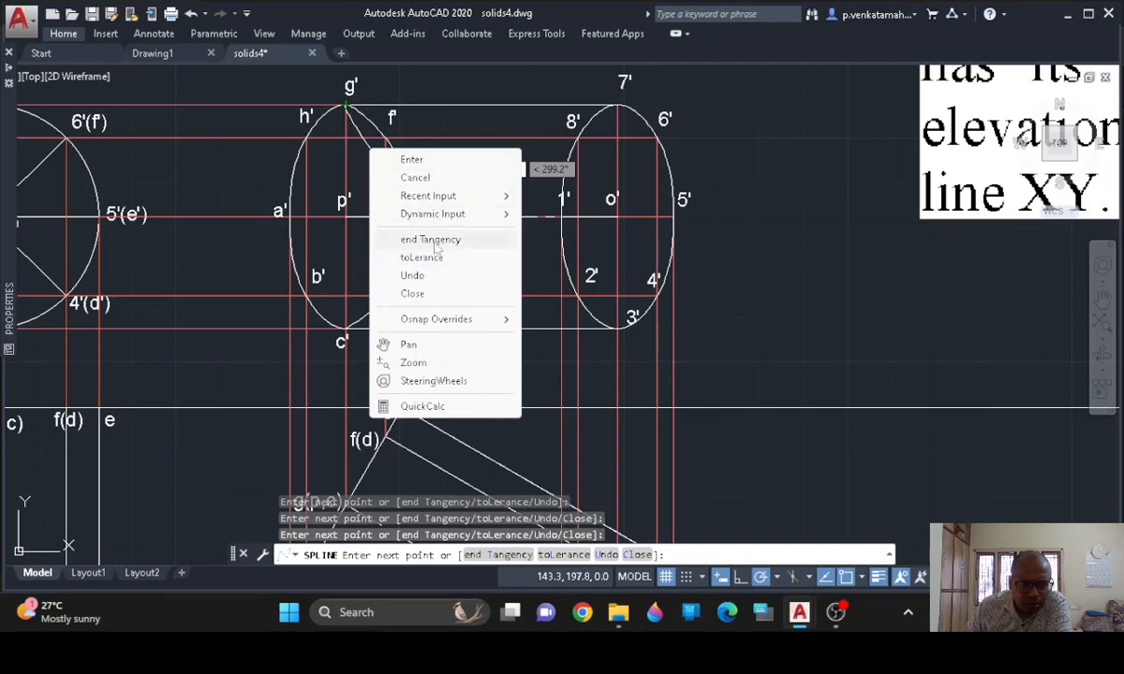
pyautogui.click(429, 240)
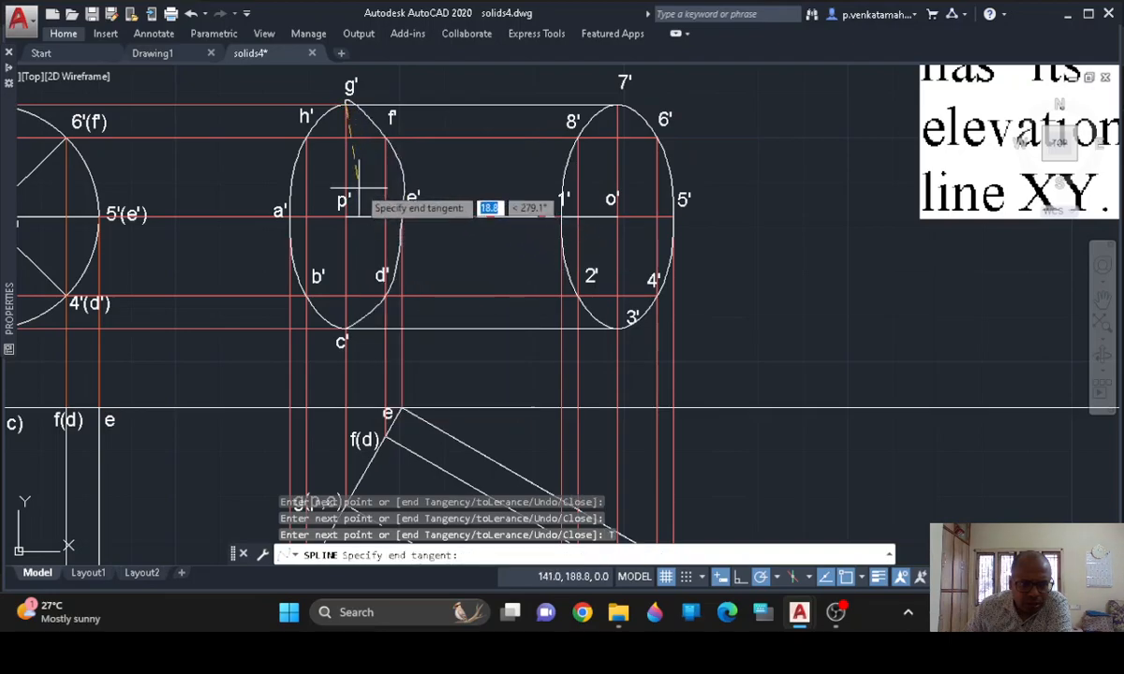
pyautogui.click(215, 103)
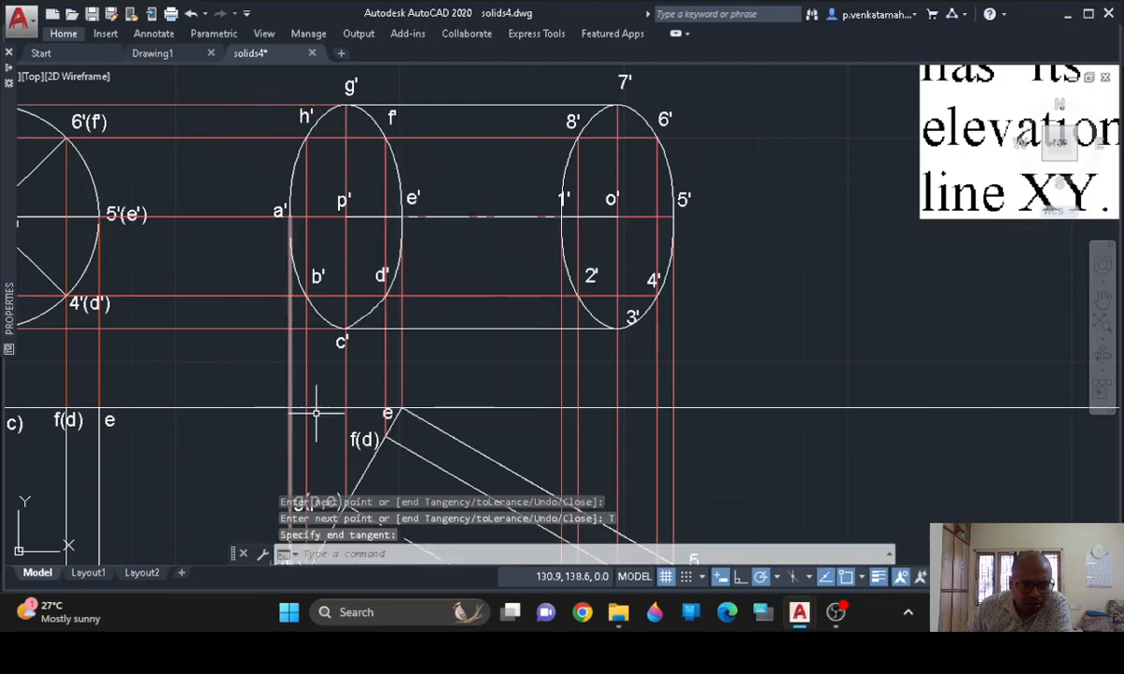
# Set a horizontal tangent direction at point c' of the near end's half spline through d', e', f' and g'
pyautogui.scroll(2, 346, 370)
pyautogui.moveTo(543, 298); pyautogui.dragTo(574, 451, button='middle')
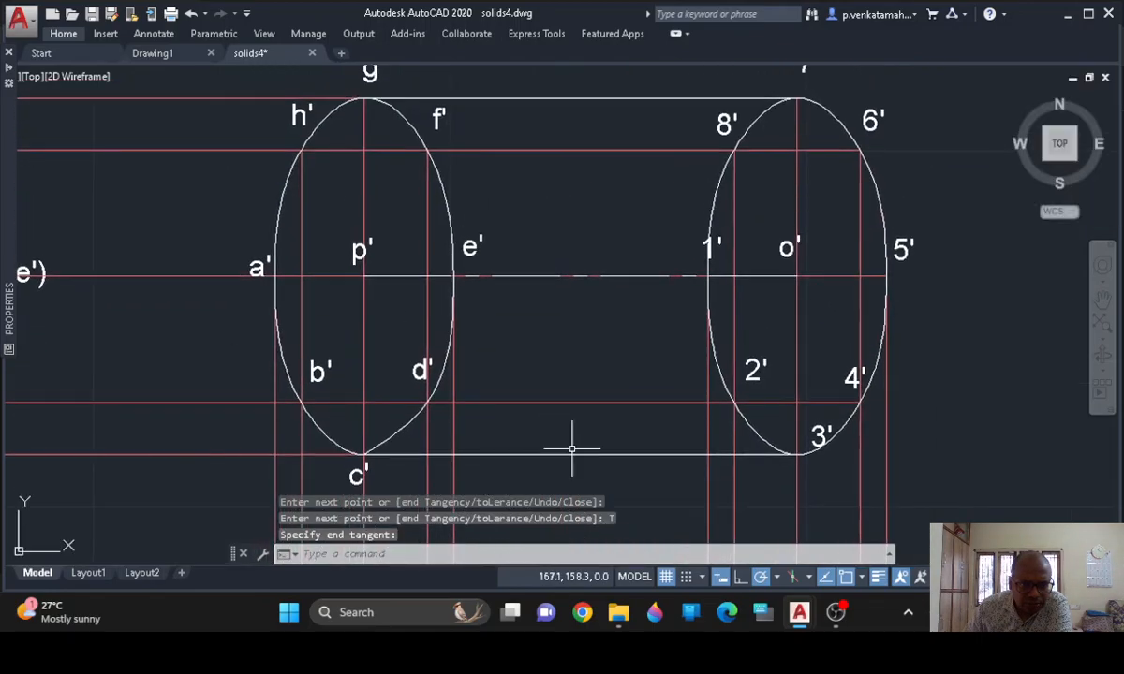
pyautogui.moveTo(535, 311); pyautogui.dragTo(547, 241, button='middle')
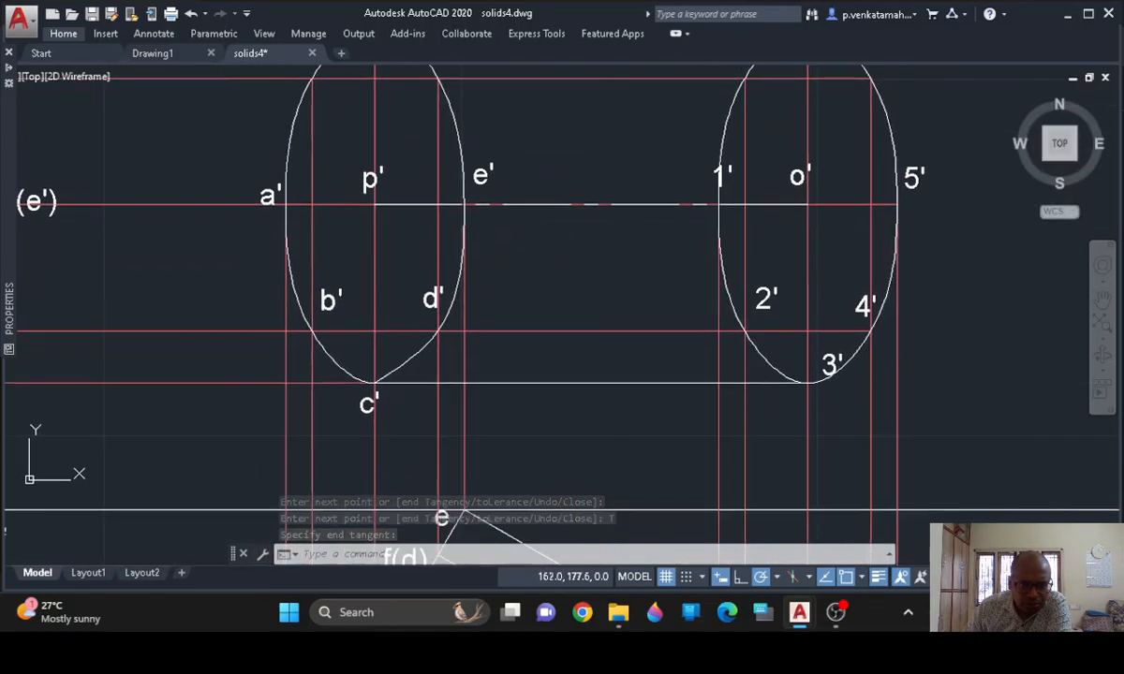
pyautogui.click(420, 343)
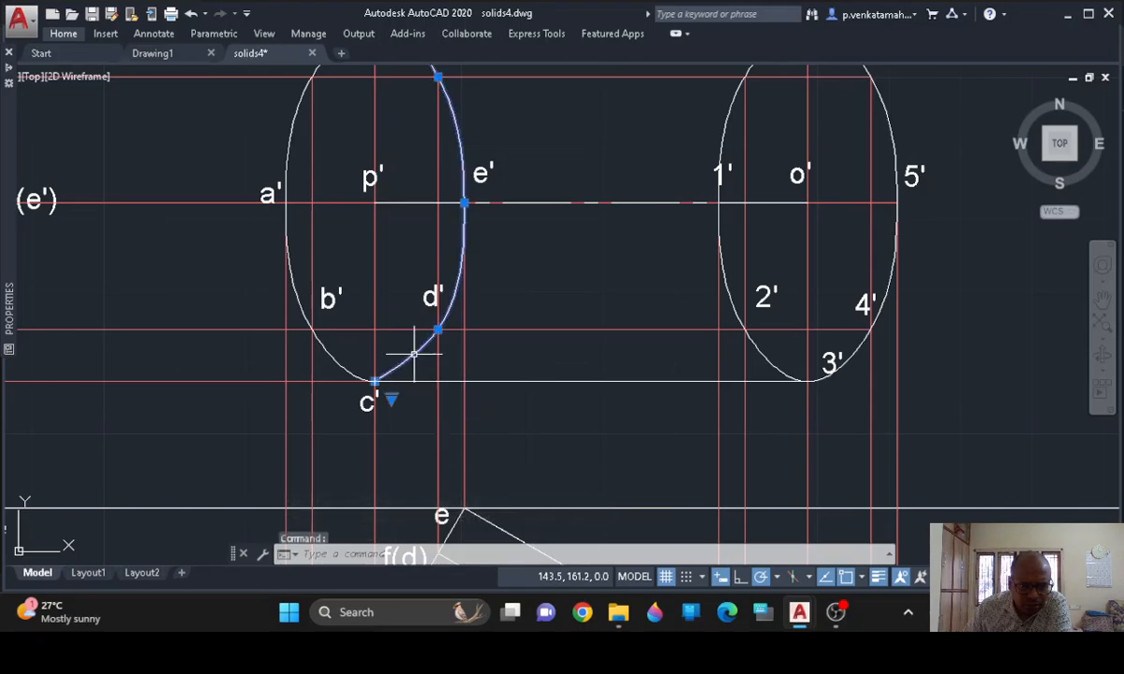
pyautogui.moveTo(375, 383)
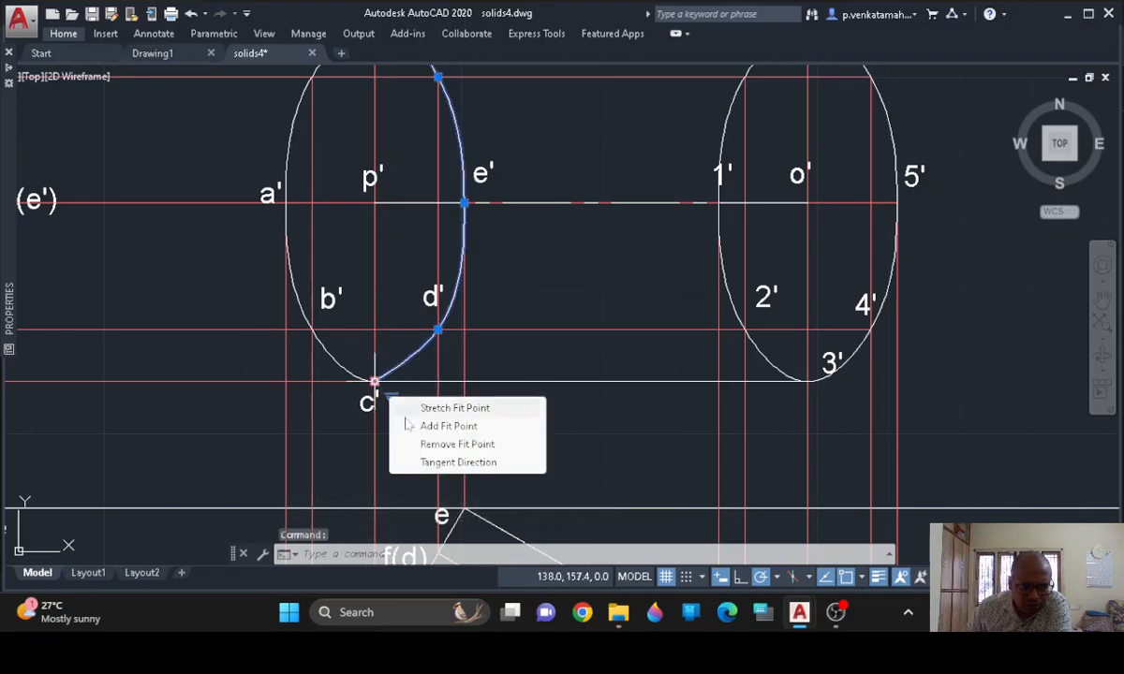
pyautogui.click(447, 463)
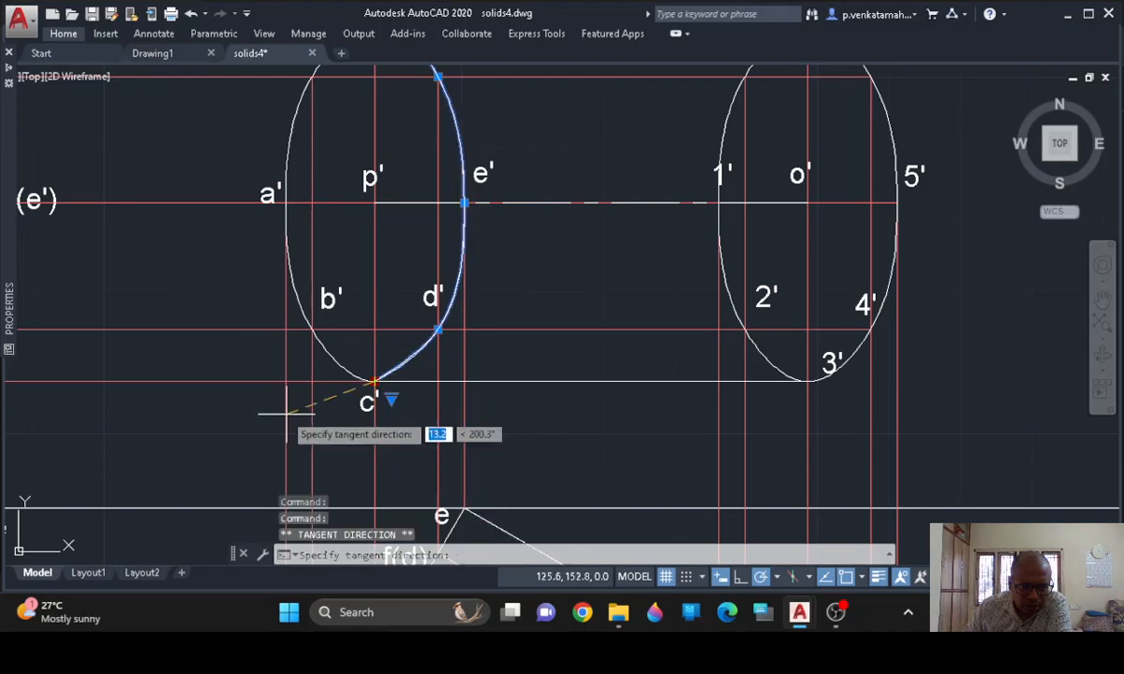
pyautogui.click(245, 379)
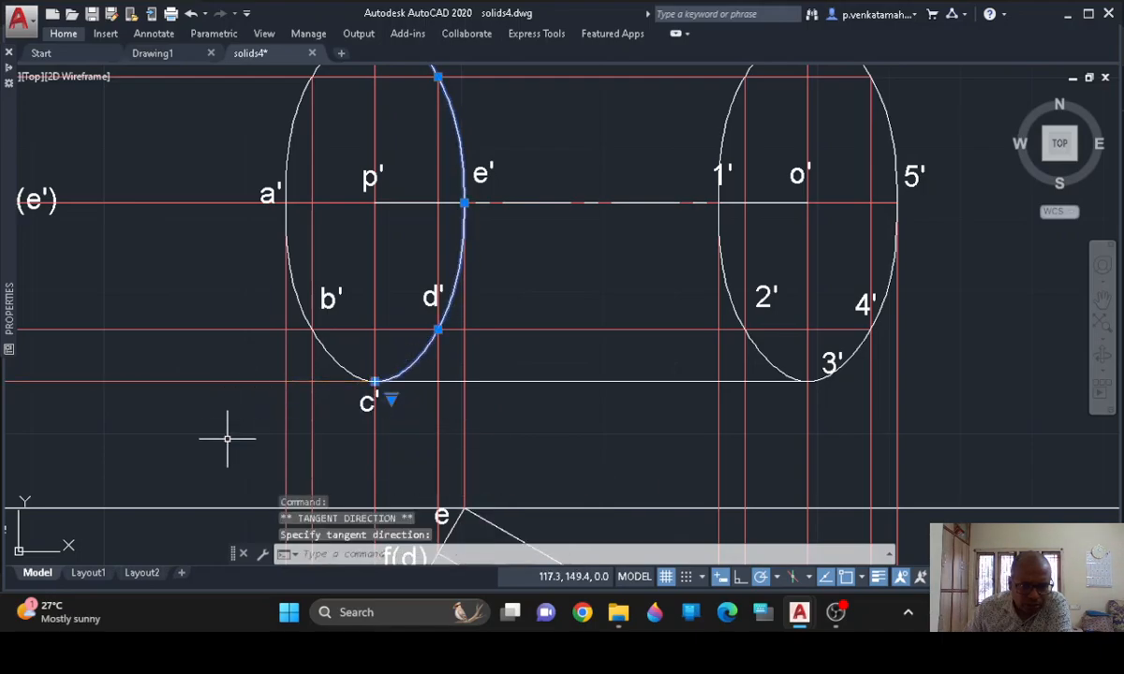
# Change the linetype of the near end's inner half spline from c' to g' to dashed
pyautogui.scroll(-2, 227, 438)
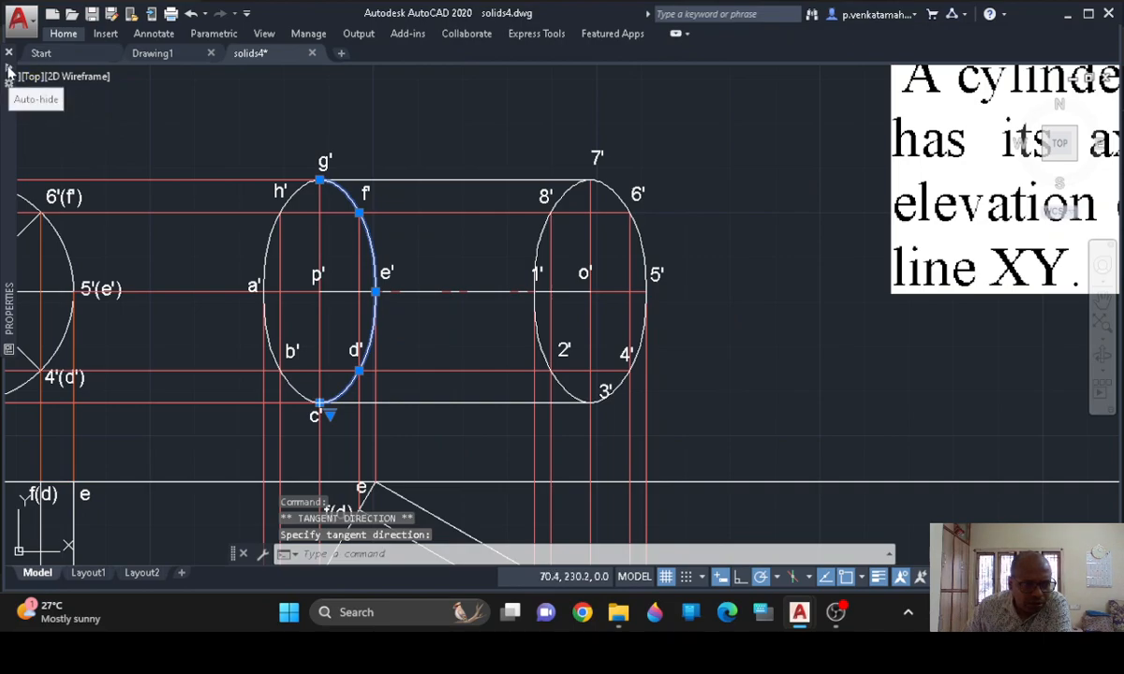
pyautogui.moveTo(9, 89)
pyautogui.click(145, 133)
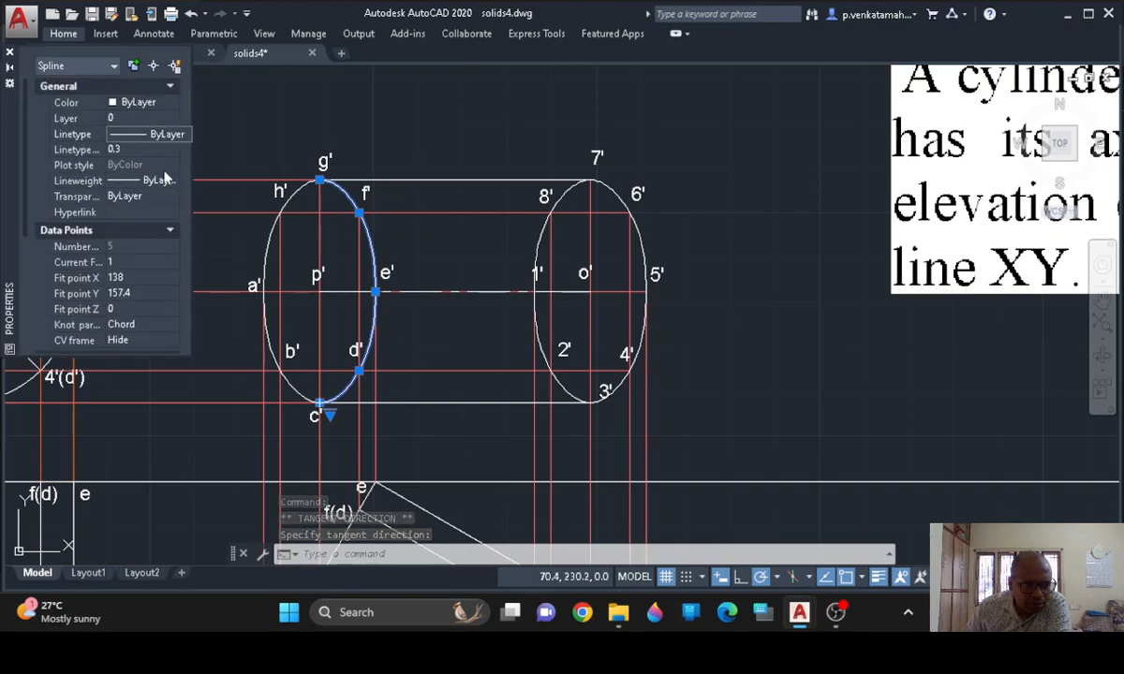
pyautogui.click(171, 133)
pyautogui.click(156, 208)
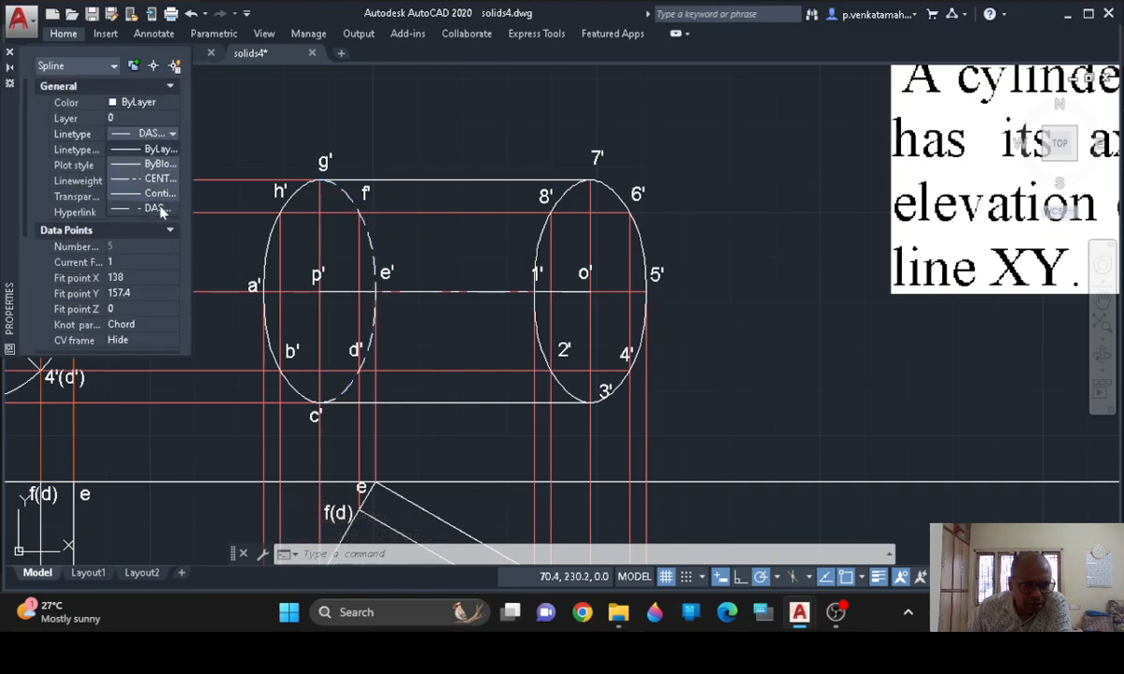
pyautogui.click(228, 87)
pyautogui.click(238, 85)
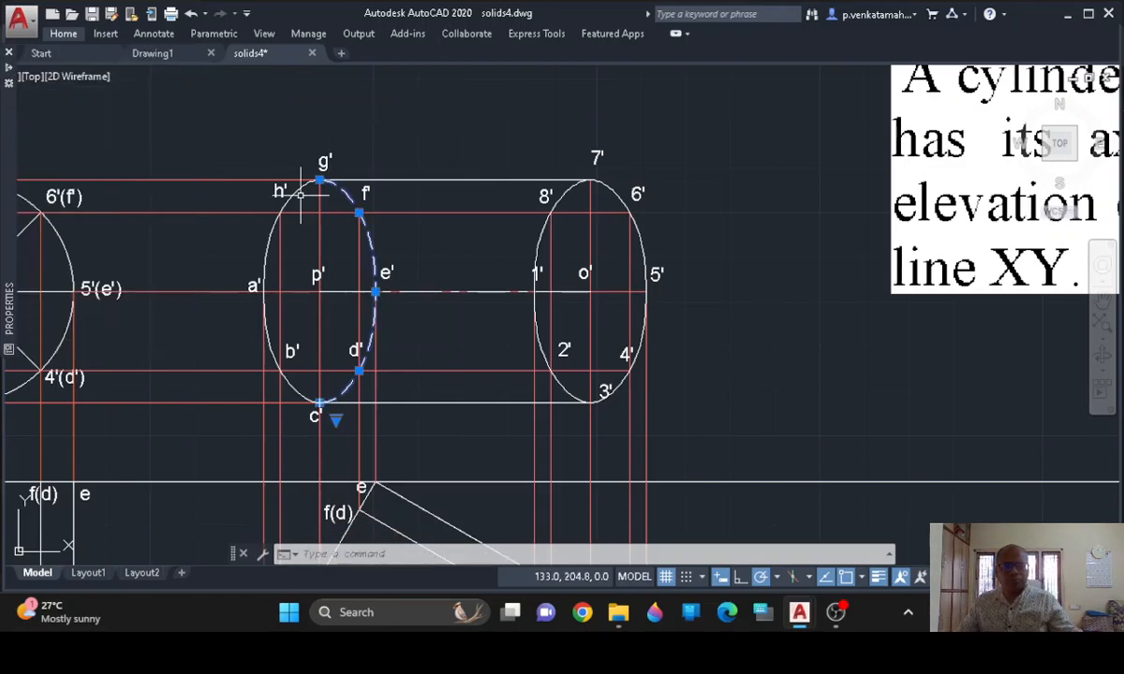
pyautogui.press('Escape')
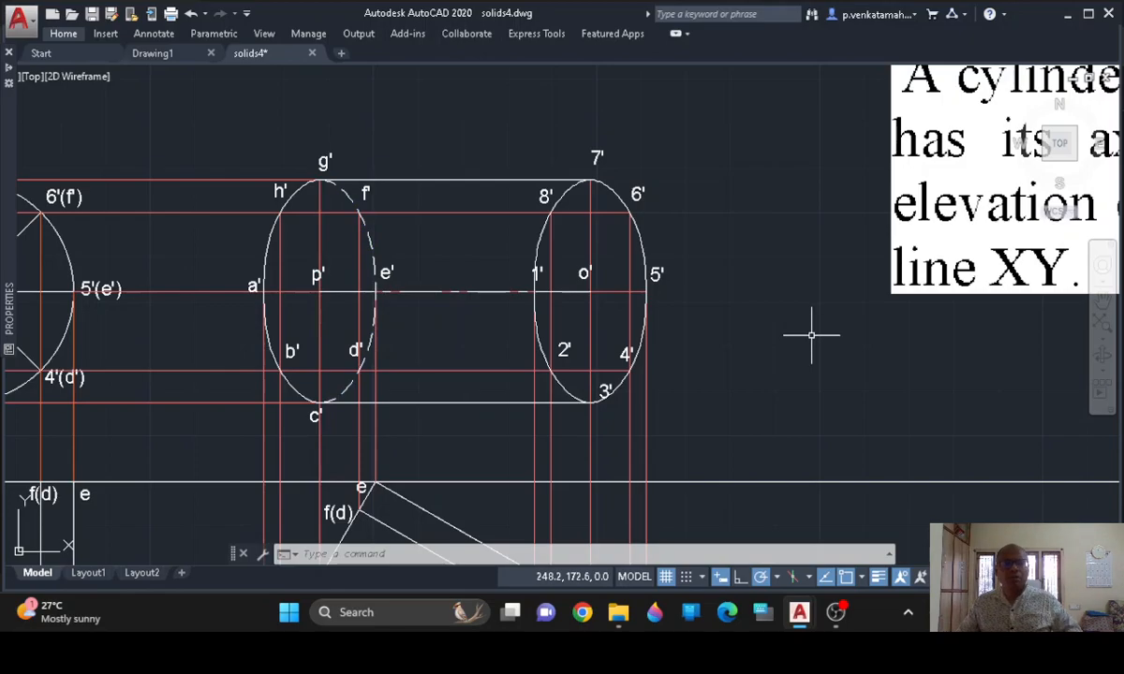
# Shrink the problem statement image to about 70% of its size, keeping its upper-right corner fixed
pyautogui.scroll(-5, 811, 338)
pyautogui.moveTo(778, 355); pyautogui.dragTo(457, 314, button='middle')
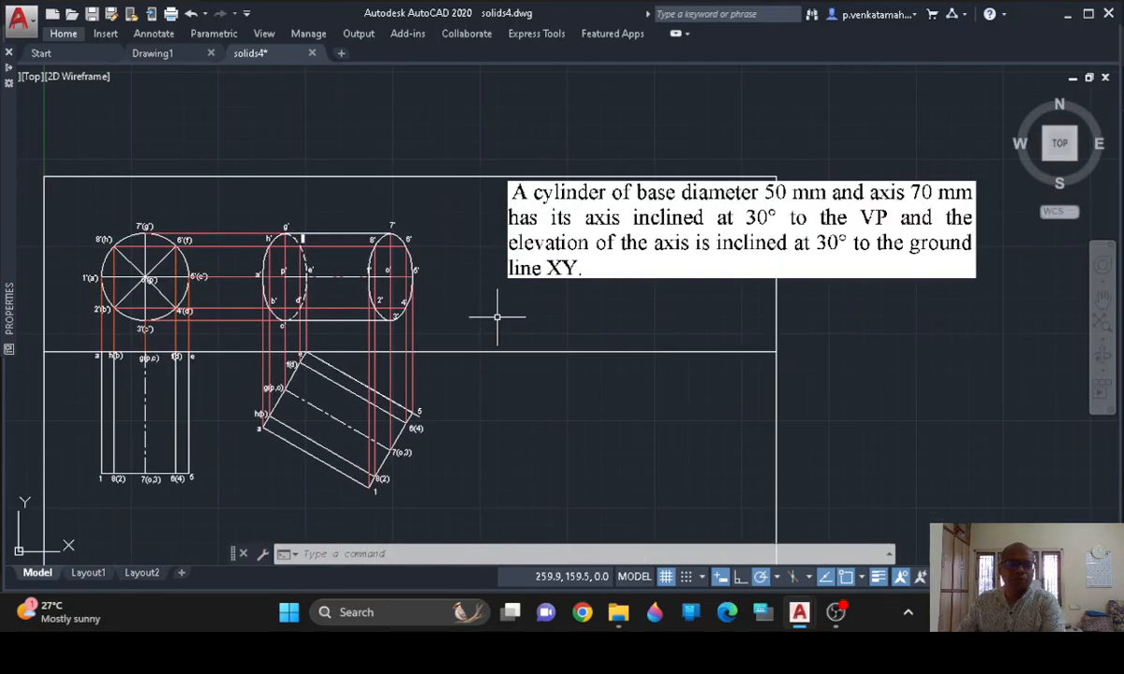
pyautogui.scroll(4, 498, 317)
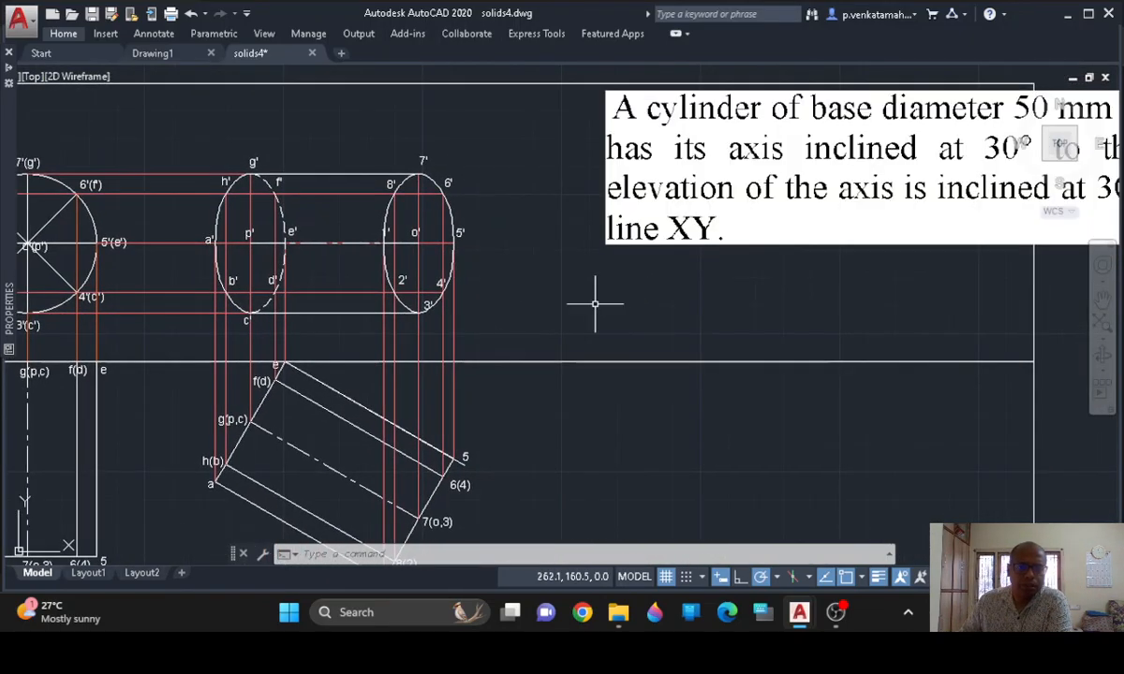
pyautogui.scroll(-2, 593, 304)
pyautogui.click(691, 345)
pyautogui.click(583, 261)
pyautogui.click(603, 267)
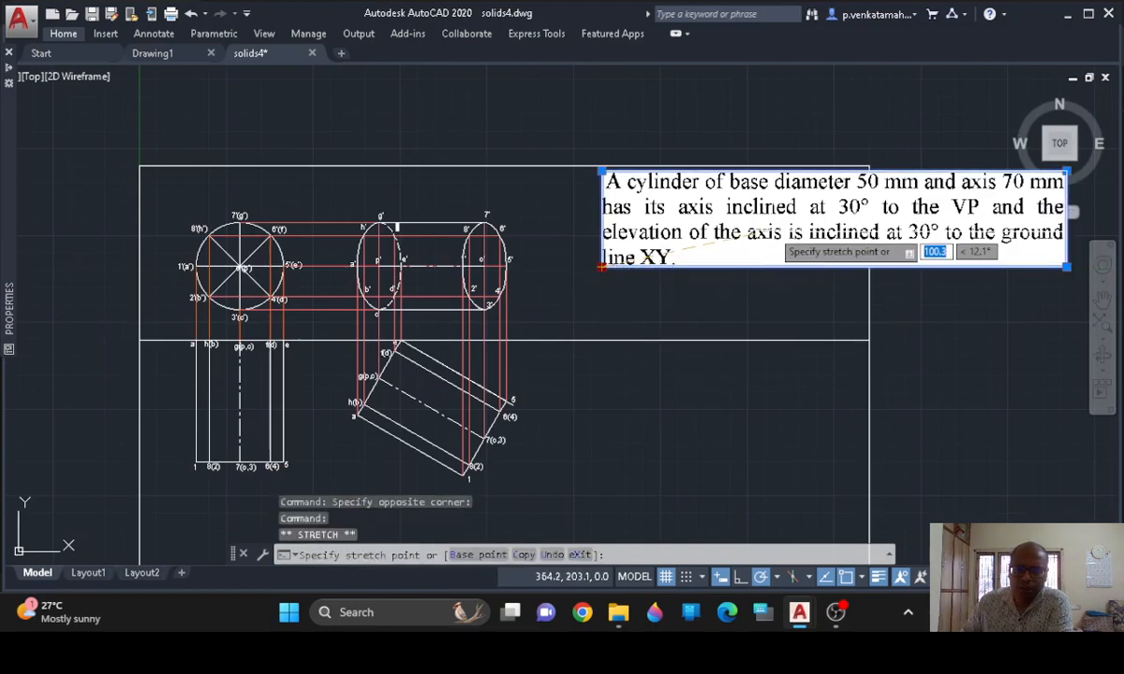
pyautogui.click(819, 240)
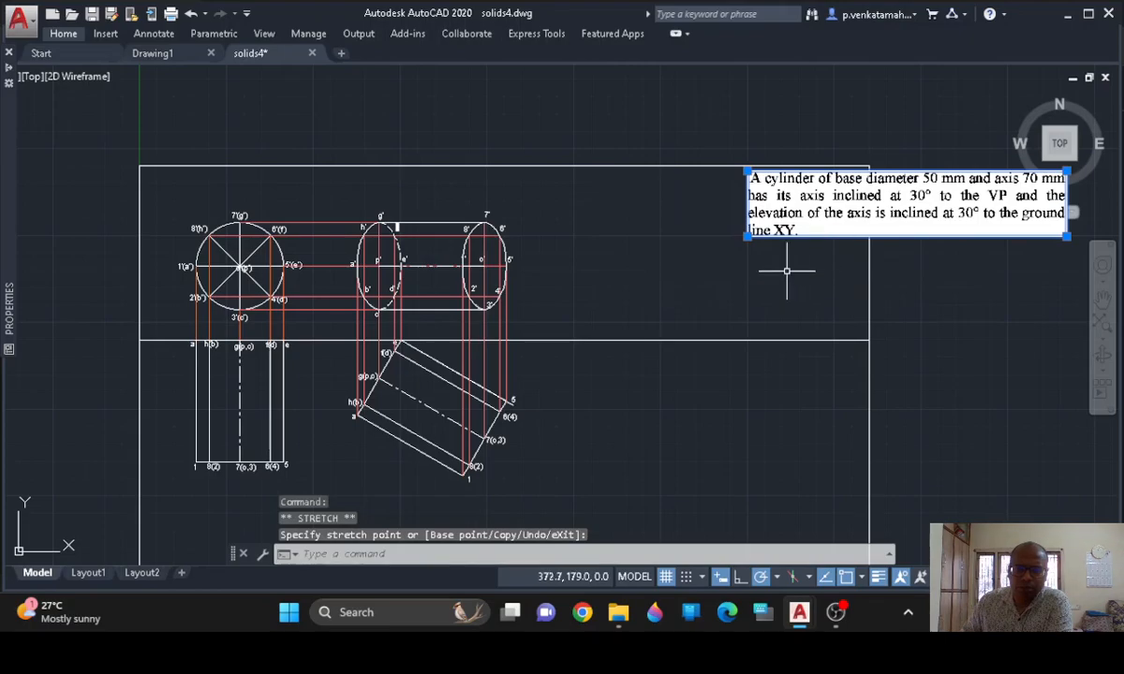
# Move the problem statement image horizontally about 47 units to the right, away from the drawing area
pyautogui.moveTo(657, 269); pyautogui.dragTo(499, 234, button='middle')
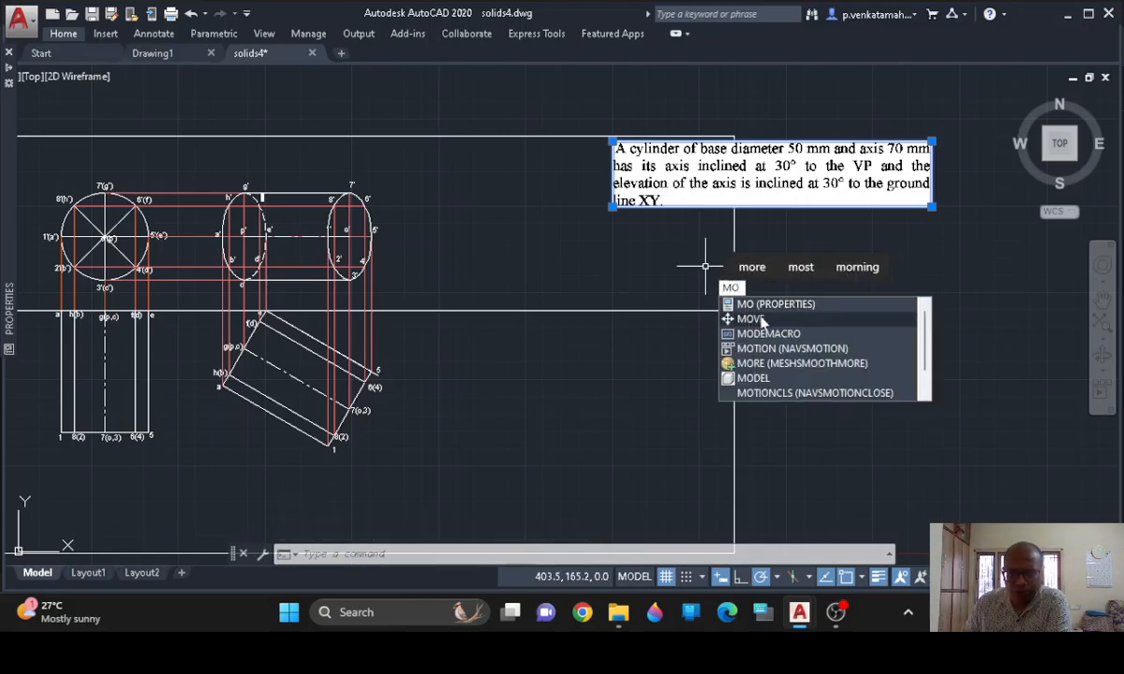
pyautogui.click(755, 319)
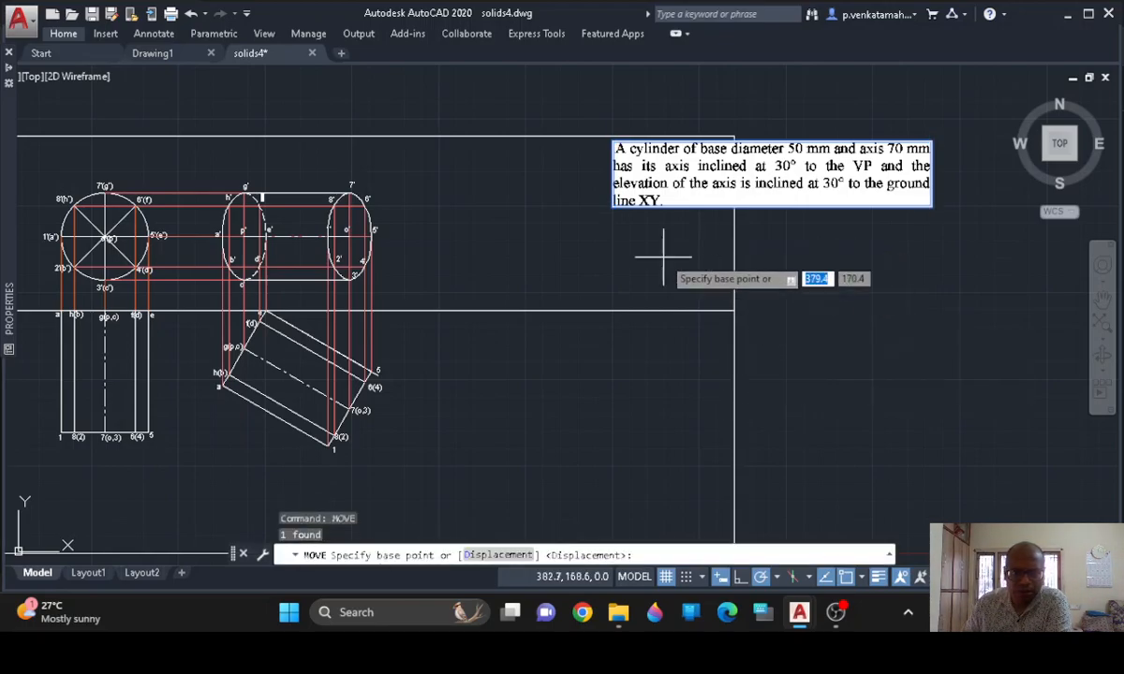
pyautogui.click(612, 205)
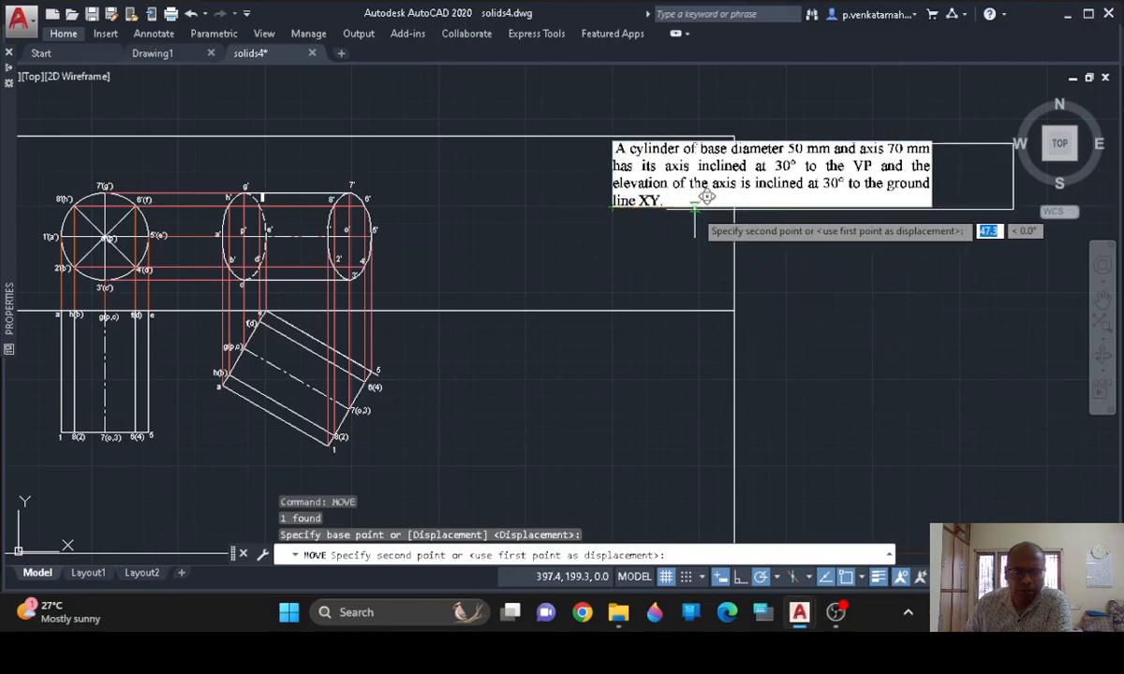
pyautogui.click(698, 204)
pyautogui.scroll(2, 660, 248)
pyautogui.scroll(2, 662, 245)
pyautogui.scroll(-5, 828, 229)
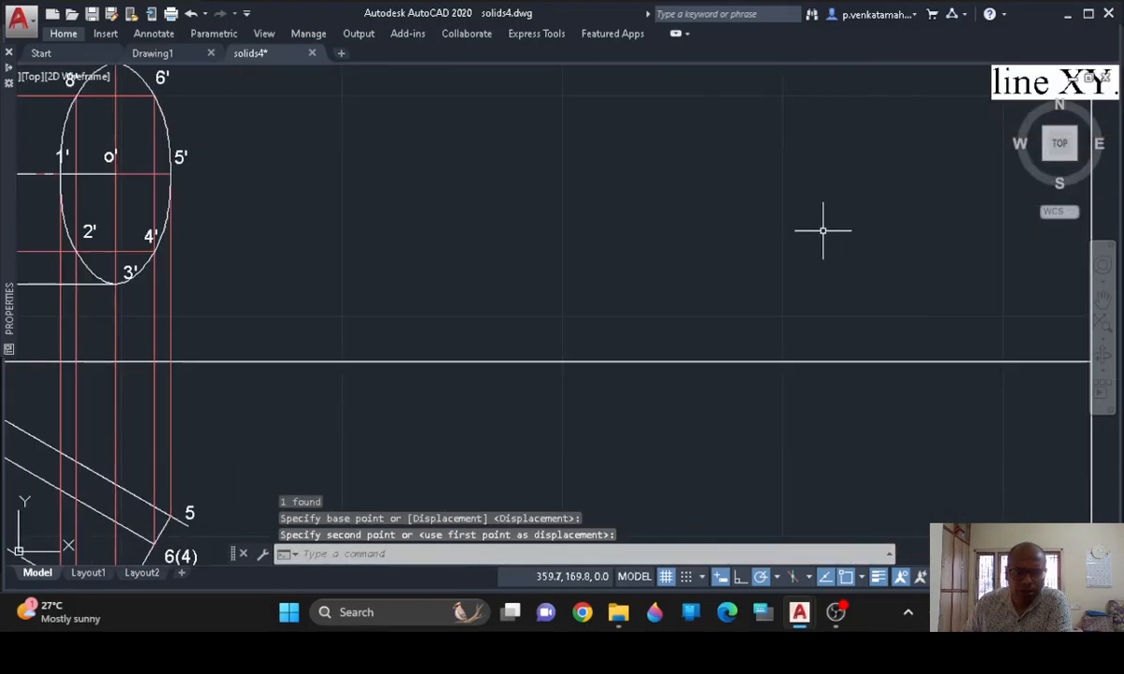
pyautogui.moveTo(750, 254); pyautogui.dragTo(731, 249, button='middle')
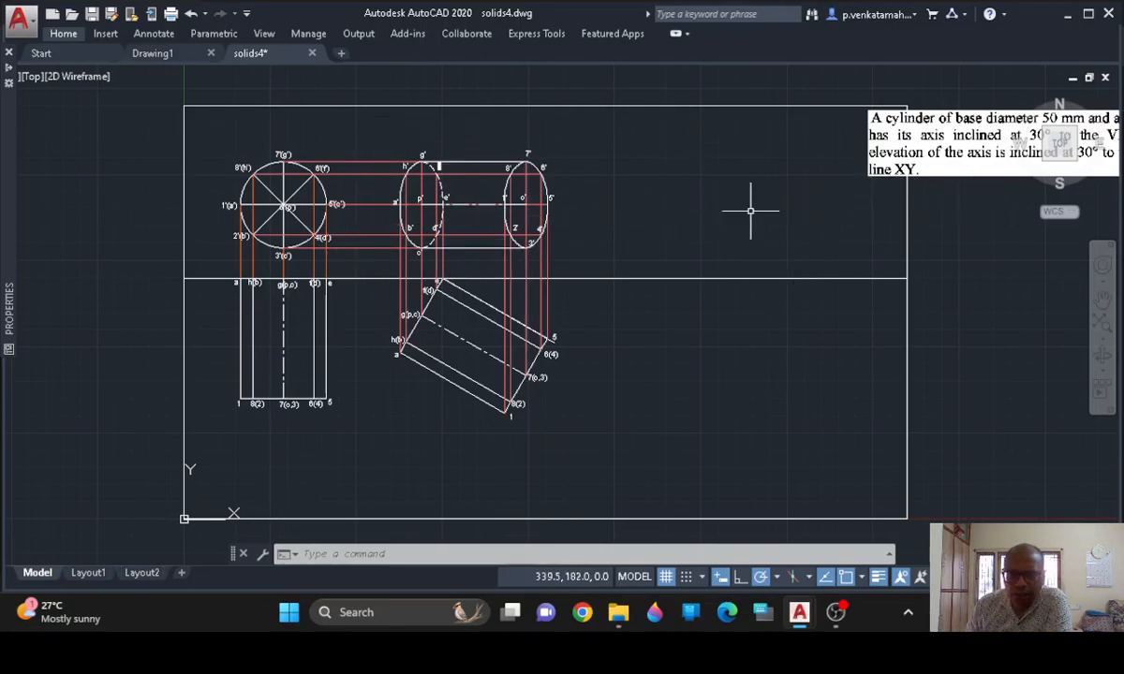
# Draw a line about 146 mm long at 150° from a point on XY near the sheet's right end
pyautogui.moveTo(705, 231); pyautogui.dragTo(575, 226, button='middle')
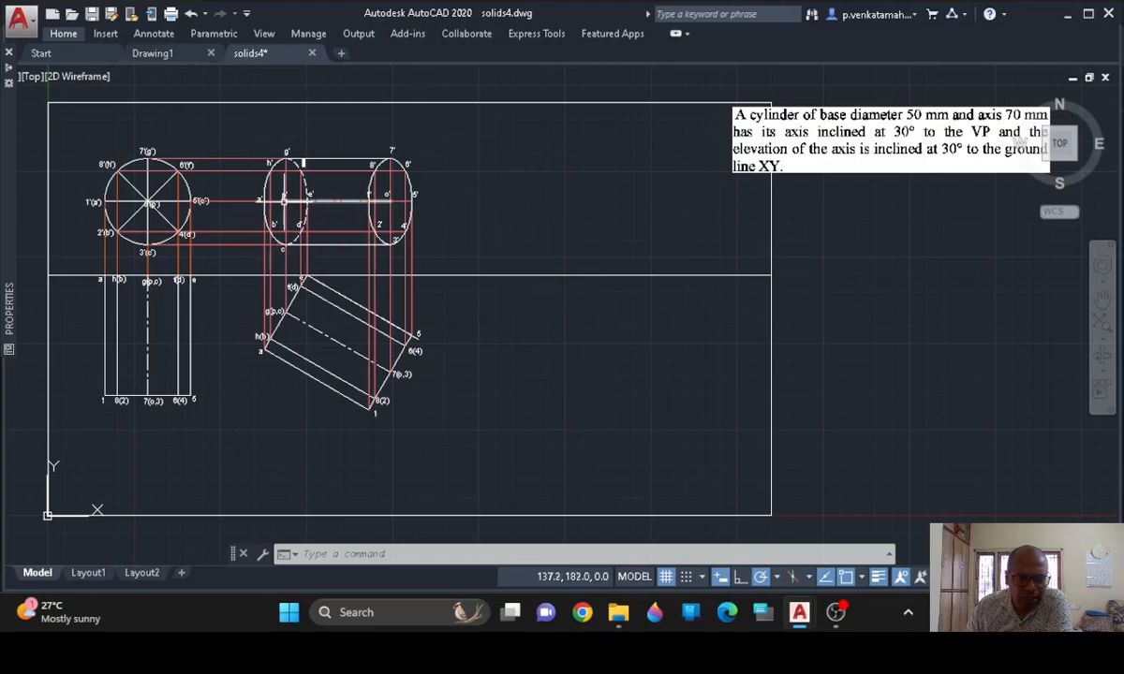
pyautogui.scroll(5, 341, 352)
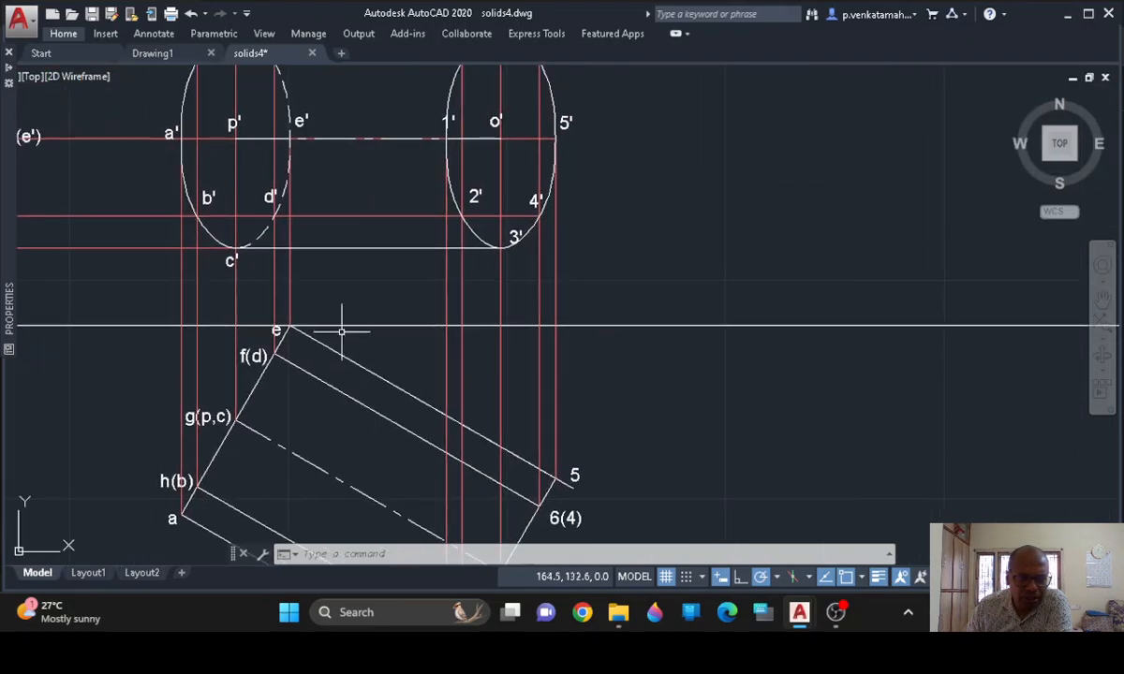
pyautogui.scroll(-4, 573, 245)
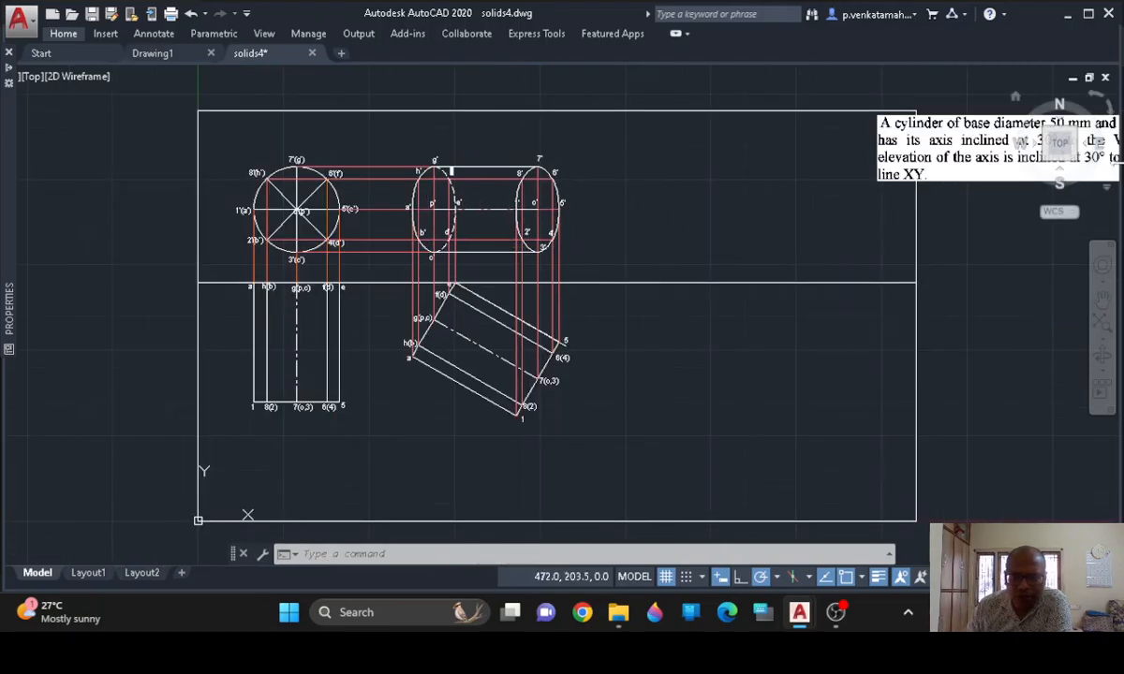
pyautogui.moveTo(743, 236); pyautogui.dragTo(488, 281, button='middle')
pyautogui.write('l')
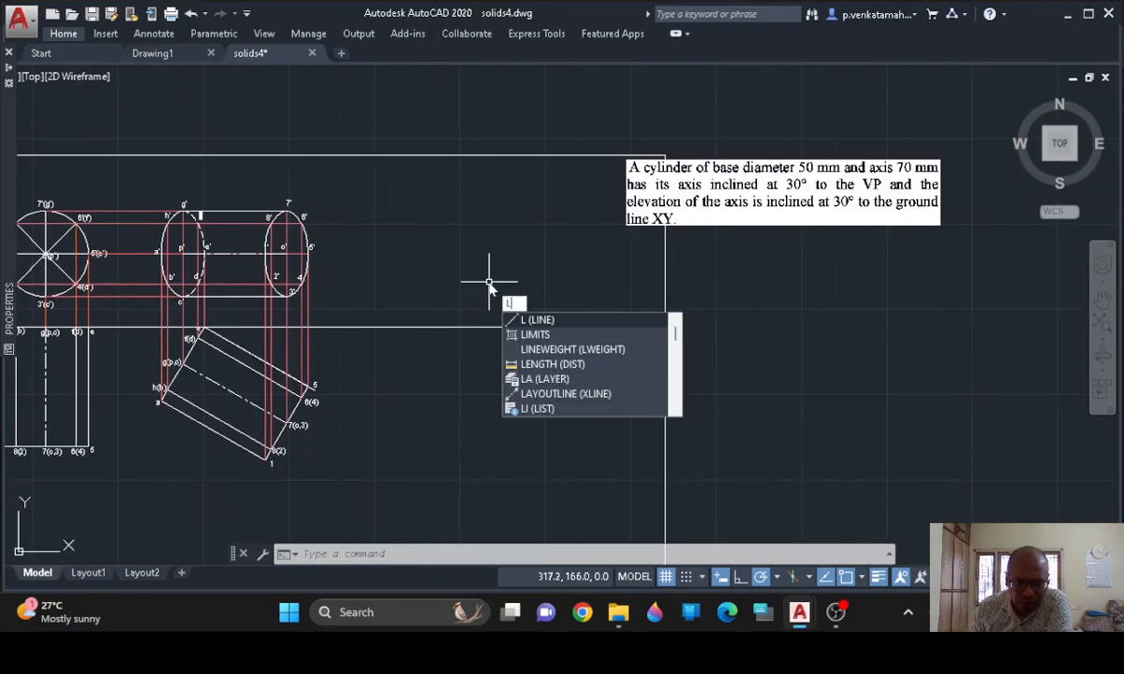
pyautogui.press('Return')
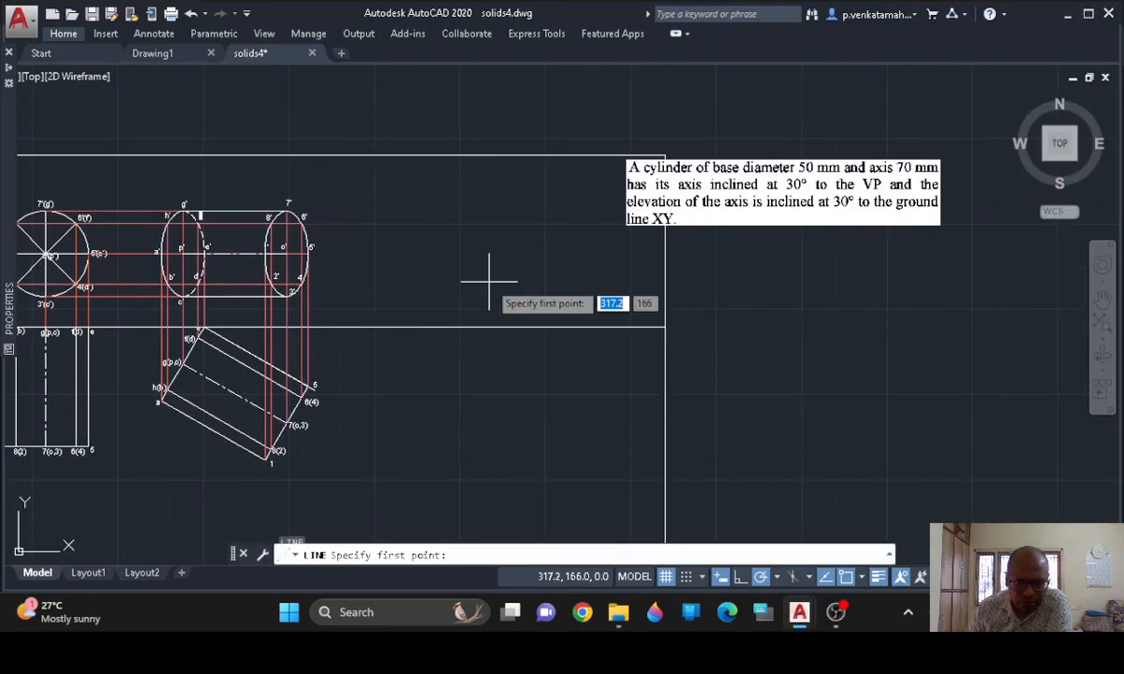
pyautogui.click(557, 327)
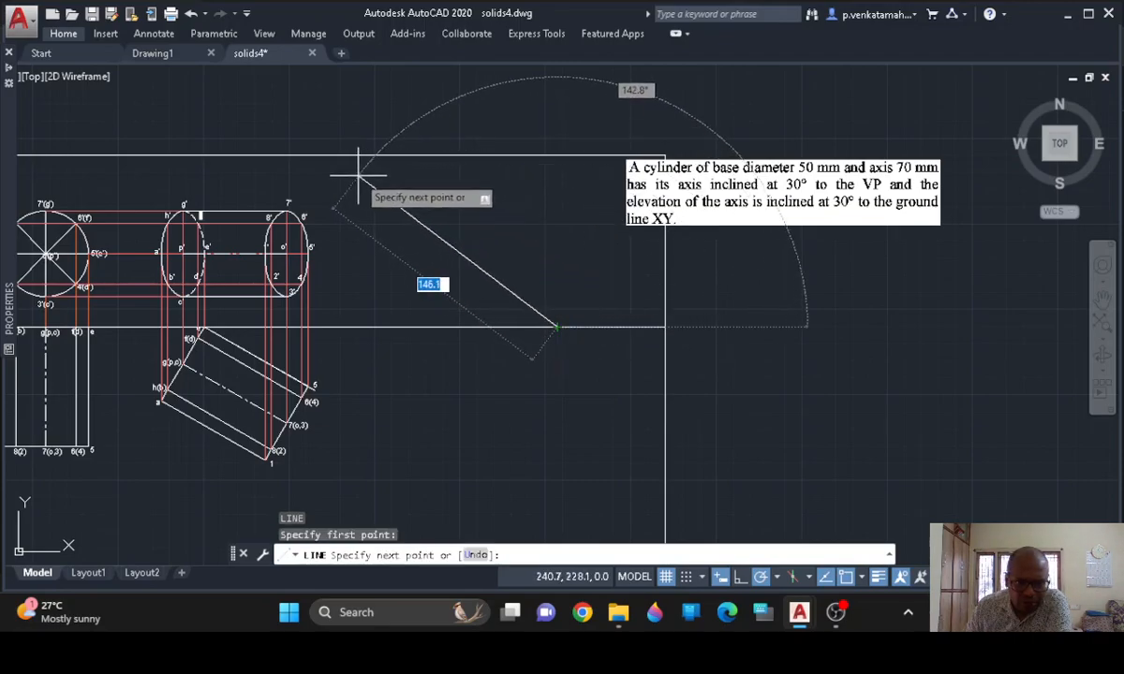
pyautogui.press('Tab')
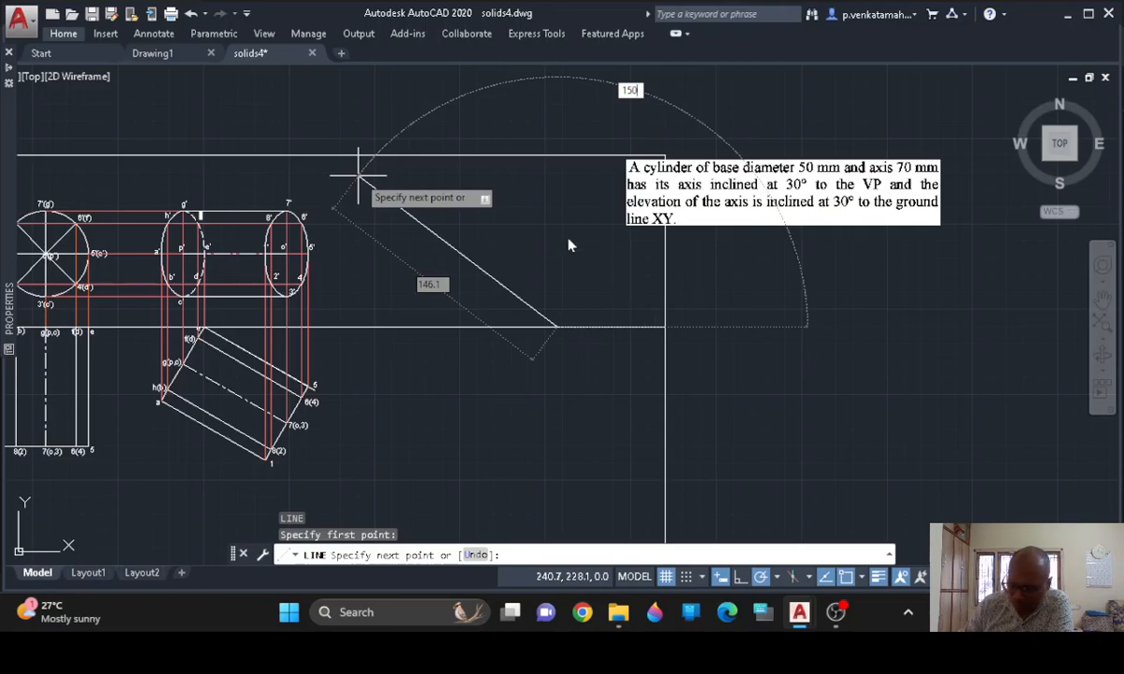
pyautogui.press('Return')
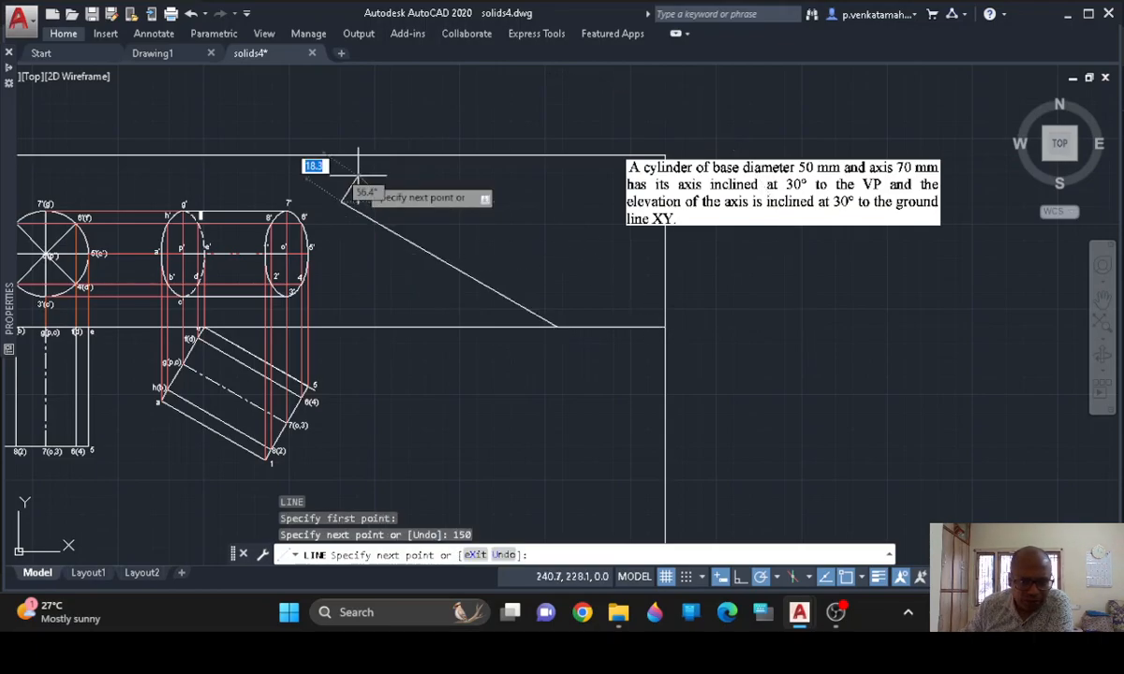
pyautogui.press('Escape')
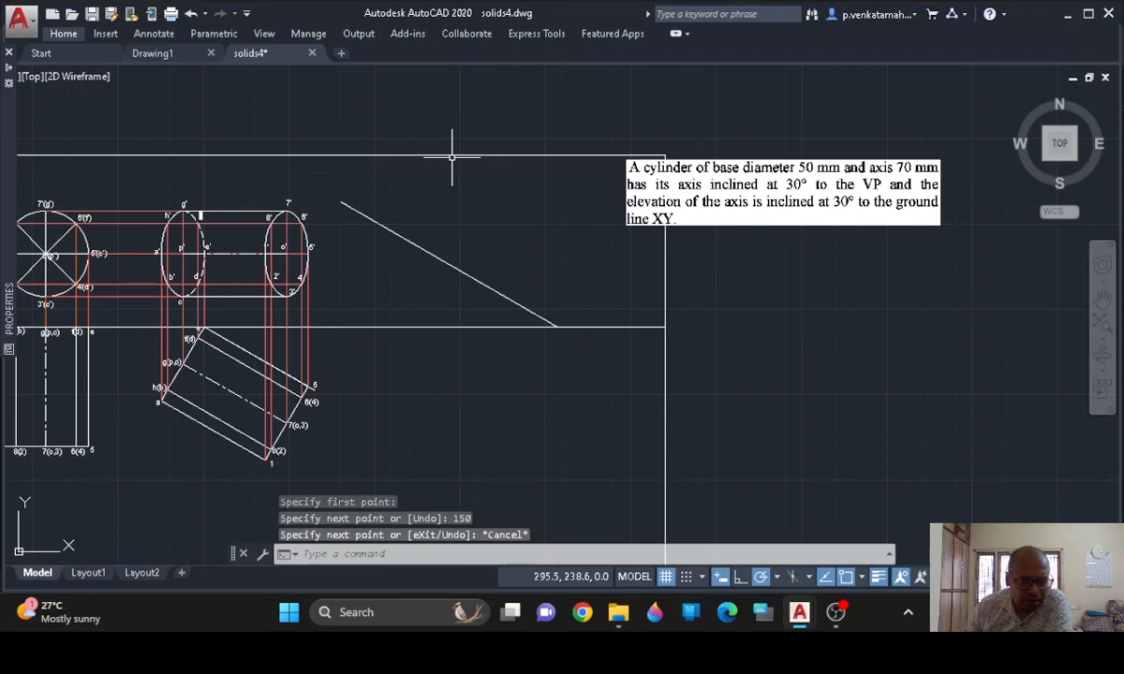
# Copy the cylinder's elevation with its axis and point labels, placing o' on the inclined line above XY
pyautogui.moveTo(326, 183); pyautogui.dragTo(361, 168, button='middle')
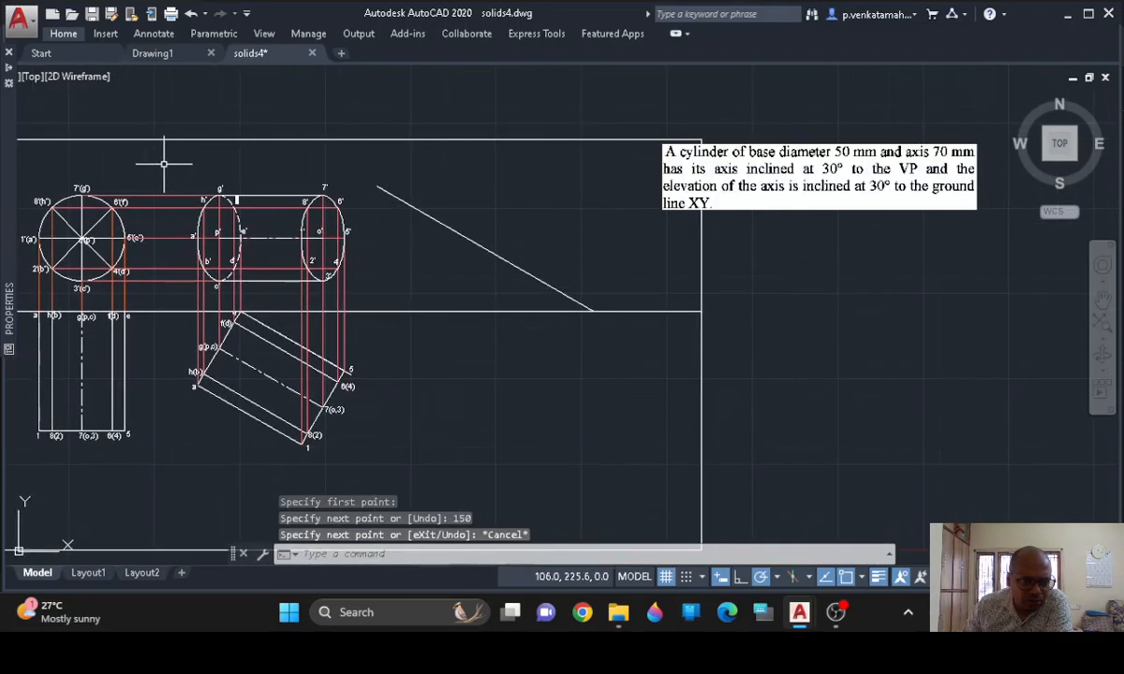
pyautogui.click(215, 158)
pyautogui.moveTo(354, 173)
pyautogui.mouseDown()
pyautogui.moveTo(361, 255)
pyautogui.moveTo(309, 297)
pyautogui.moveTo(195, 290)
pyautogui.mouseUp()
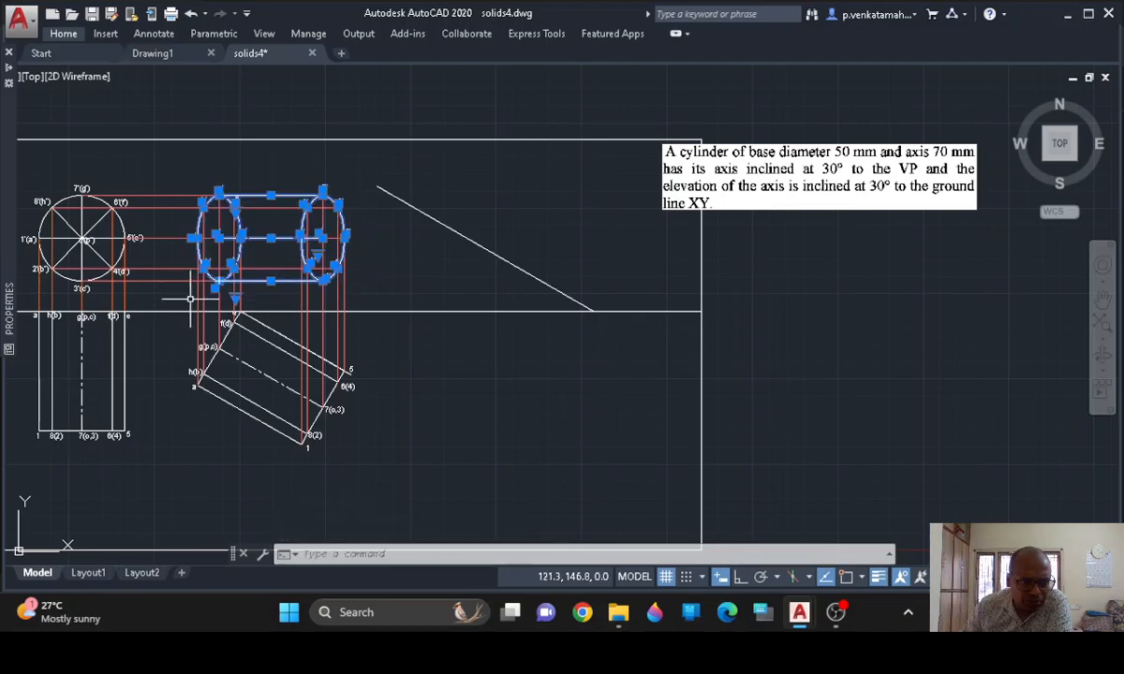
pyautogui.scroll(2, 332, 281)
pyautogui.write('co')
pyautogui.press('Return')
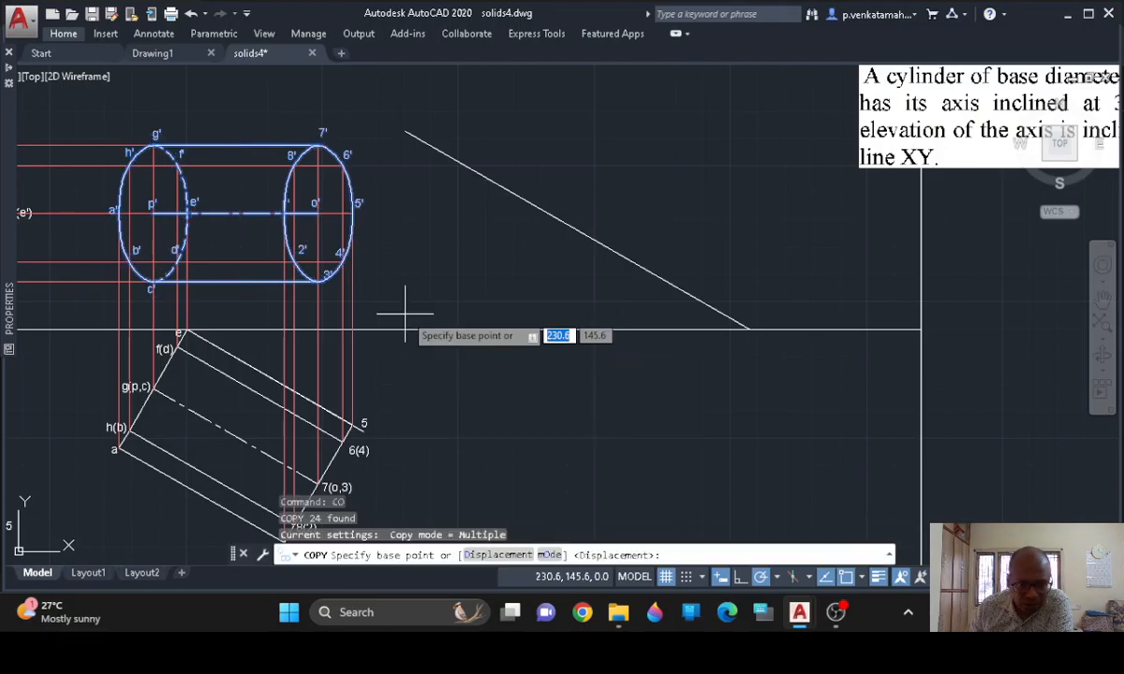
pyautogui.click(319, 214)
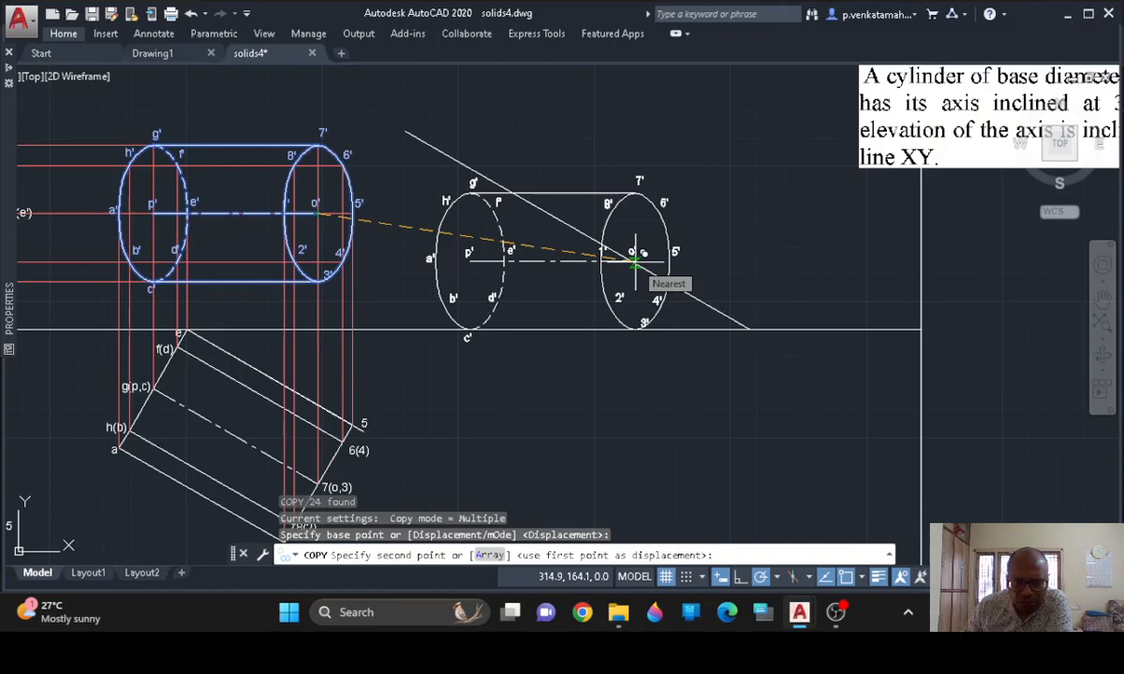
pyautogui.click(635, 267)
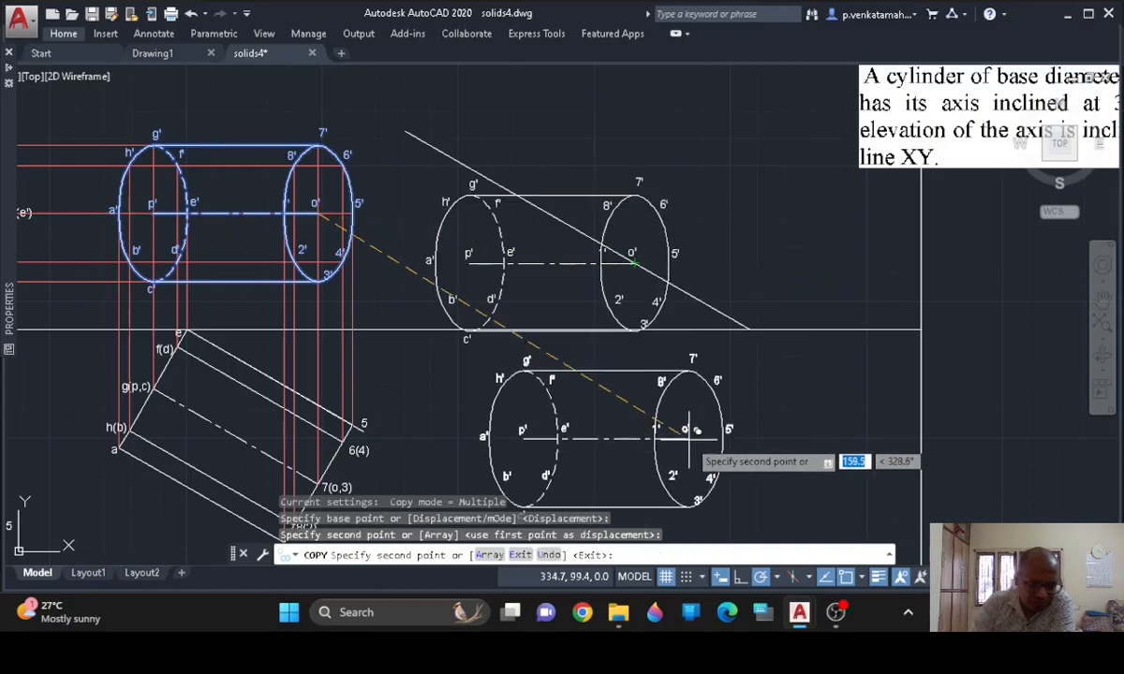
pyautogui.press('Escape')
# Rotate the copied elevation and its labels about o' by reference, aligning axis o'p' with the inclined line's upper end
pyautogui.moveTo(405, 161)
pyautogui.mouseDown()
pyautogui.moveTo(761, 170)
pyautogui.moveTo(683, 351)
pyautogui.moveTo(465, 389)
pyautogui.moveTo(417, 370)
pyautogui.mouseUp()
pyautogui.write('o')
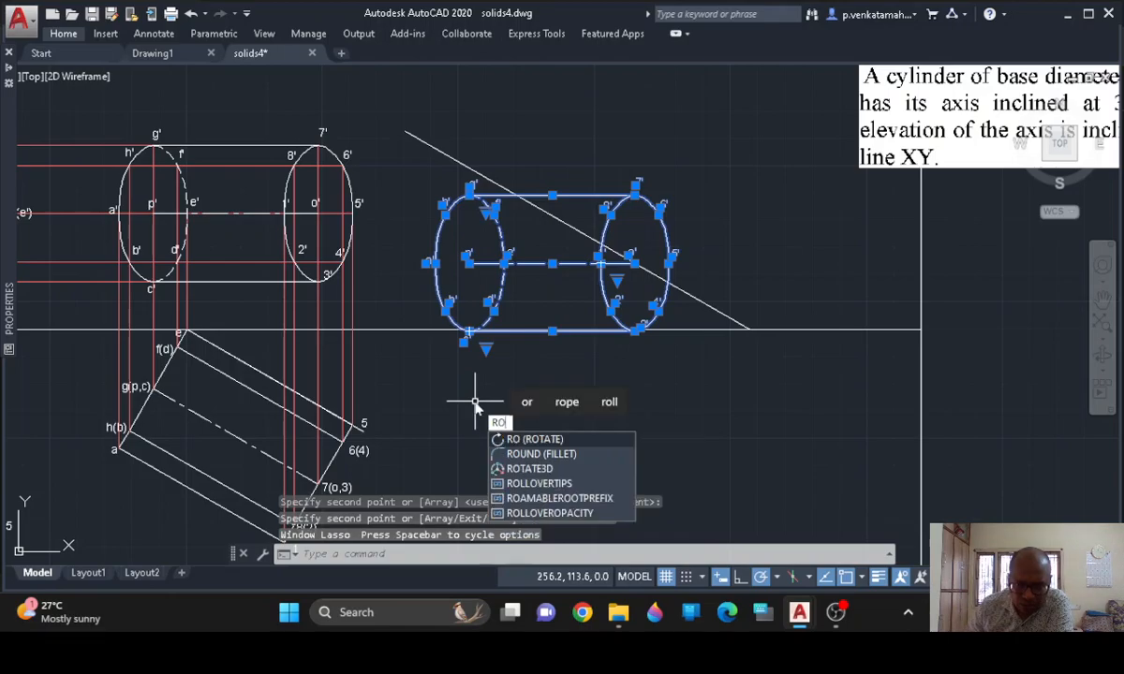
pyautogui.click(527, 440)
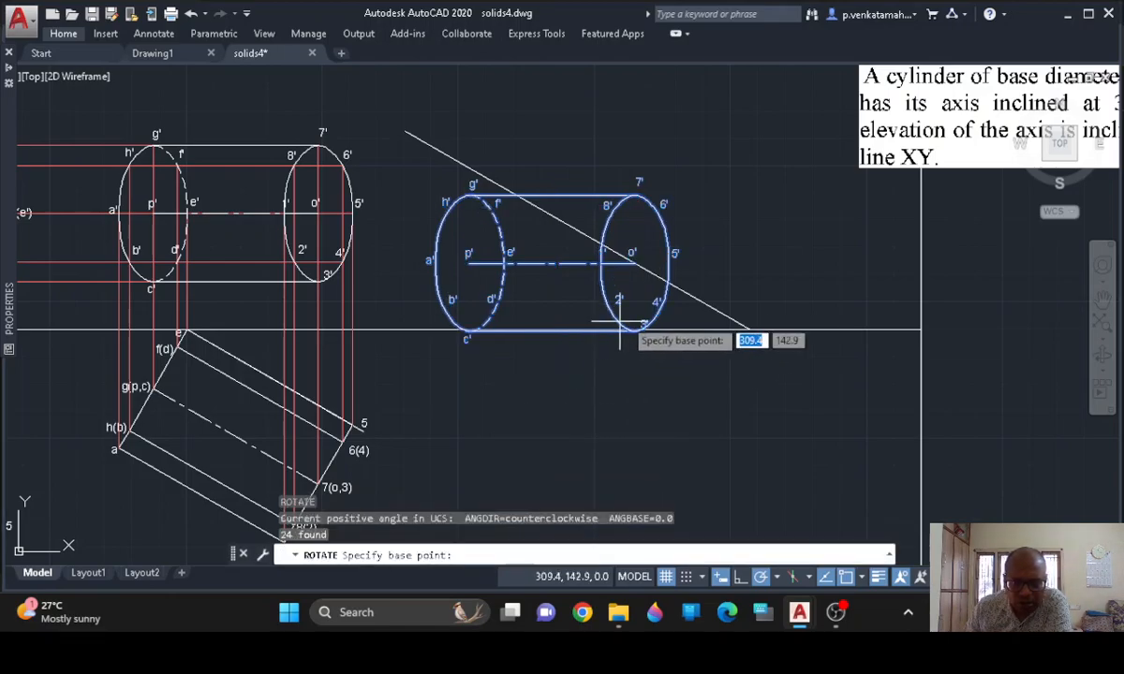
pyautogui.click(634, 262)
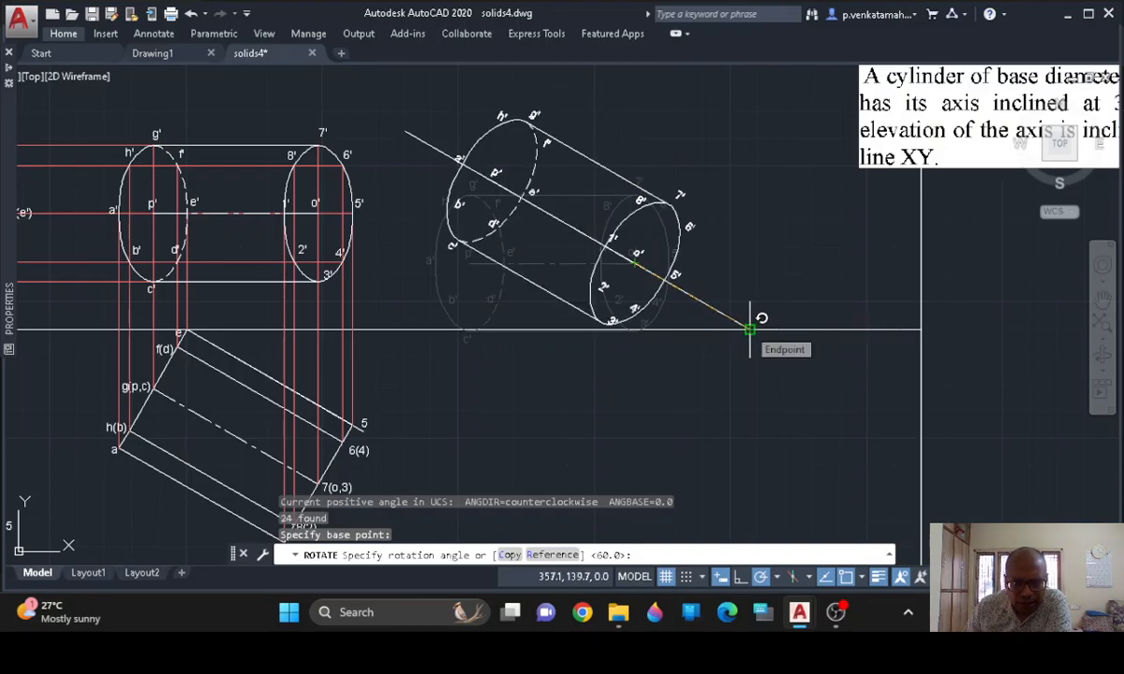
pyautogui.click(552, 554)
pyautogui.click(634, 263)
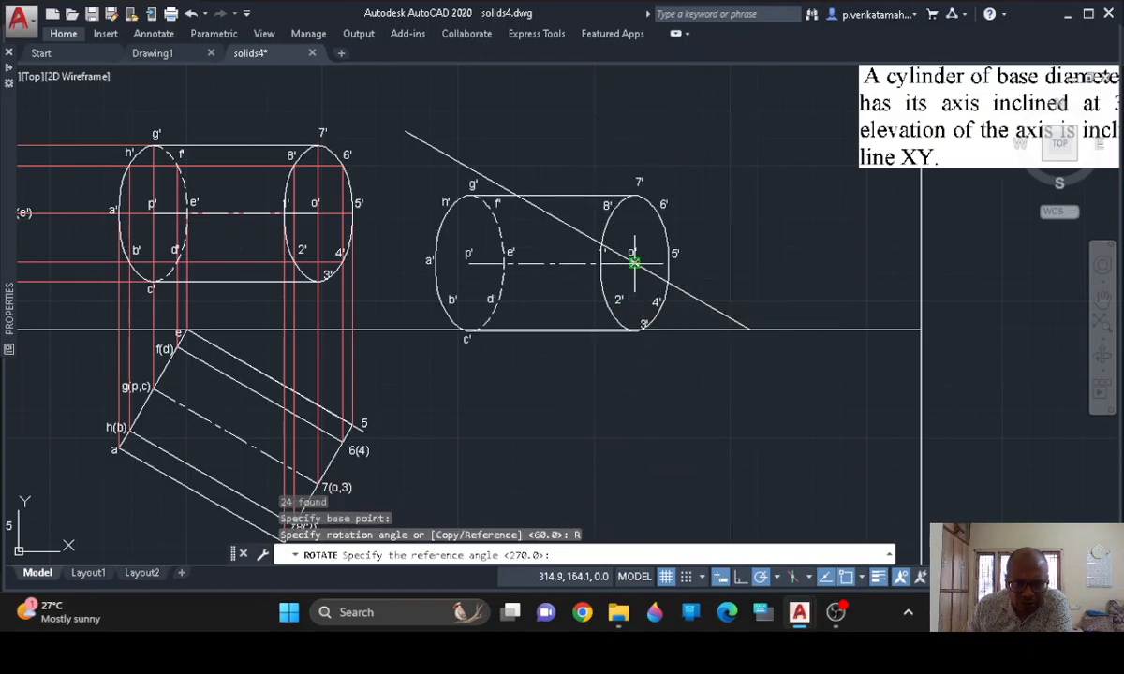
pyautogui.click(468, 263)
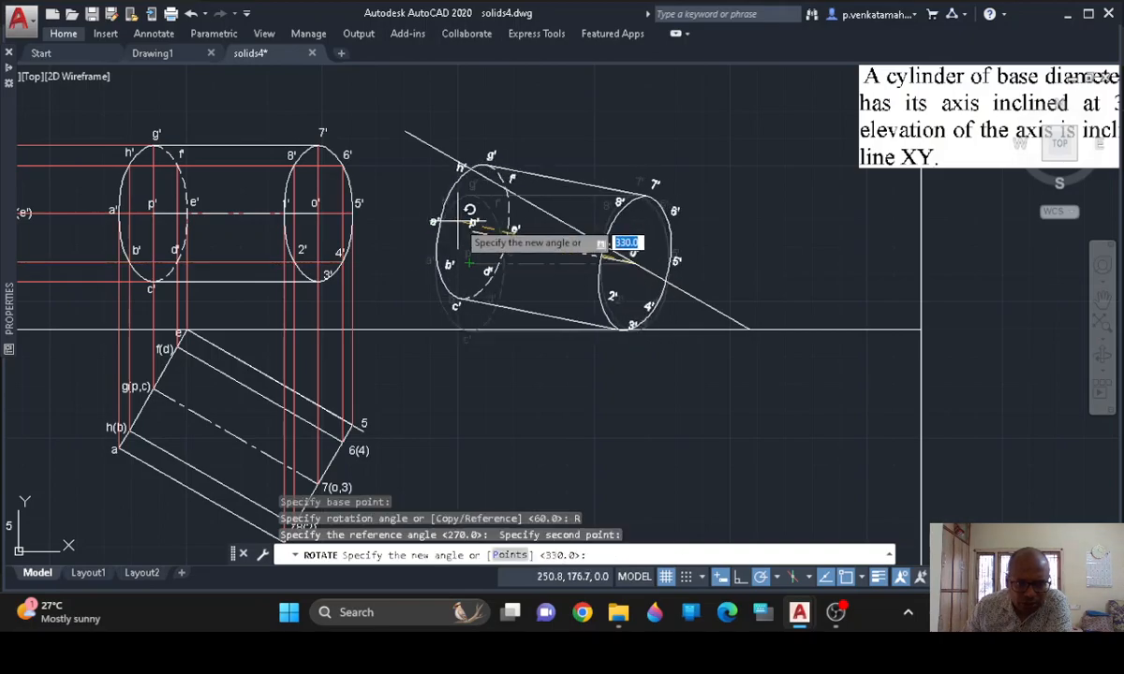
pyautogui.click(405, 129)
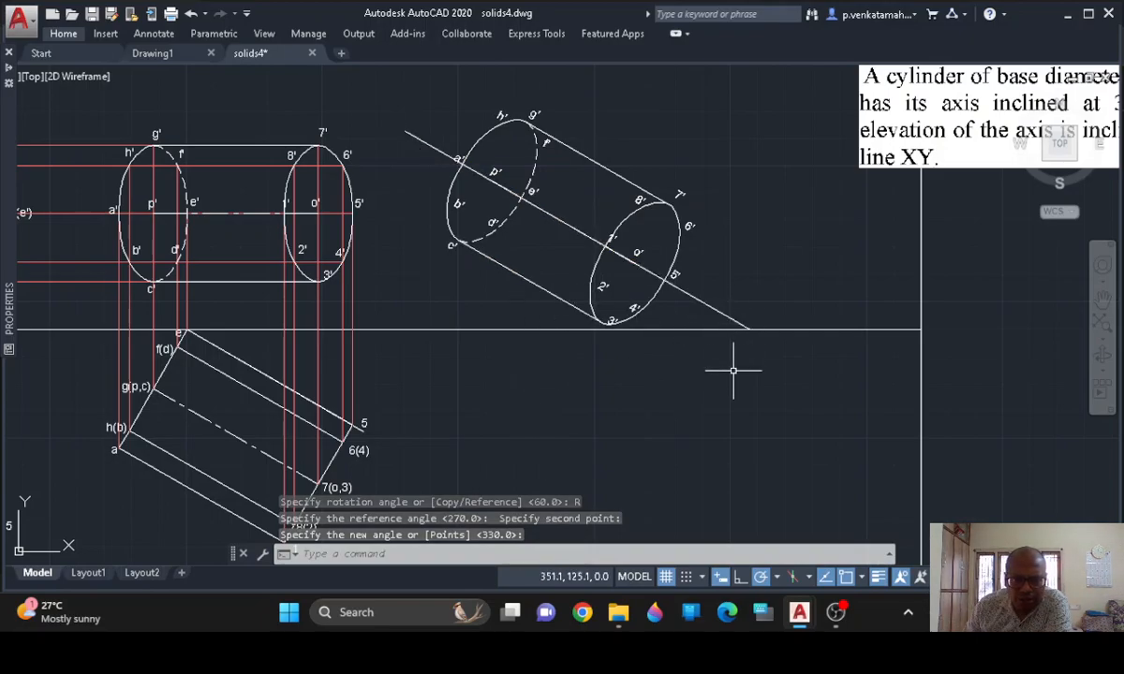
# Set the text rotation of all 18 point labels on the tilted elevation to 0
pyautogui.scroll(2, 497, 369)
pyautogui.scroll(-3, 495, 366)
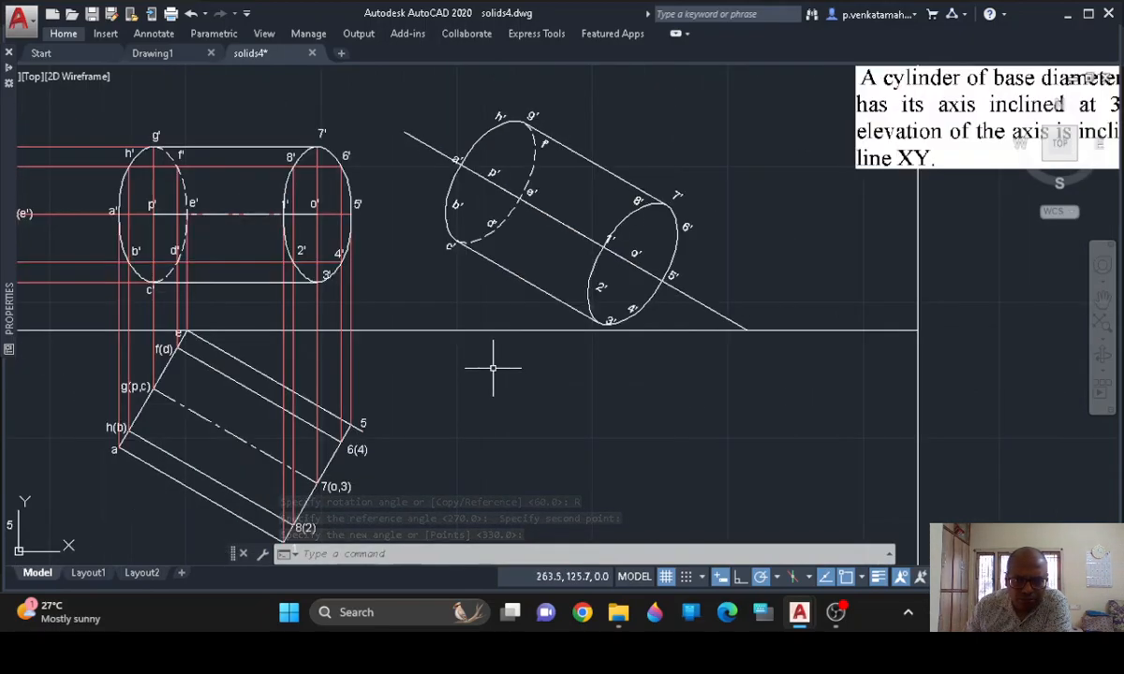
pyautogui.scroll(-1, 502, 401)
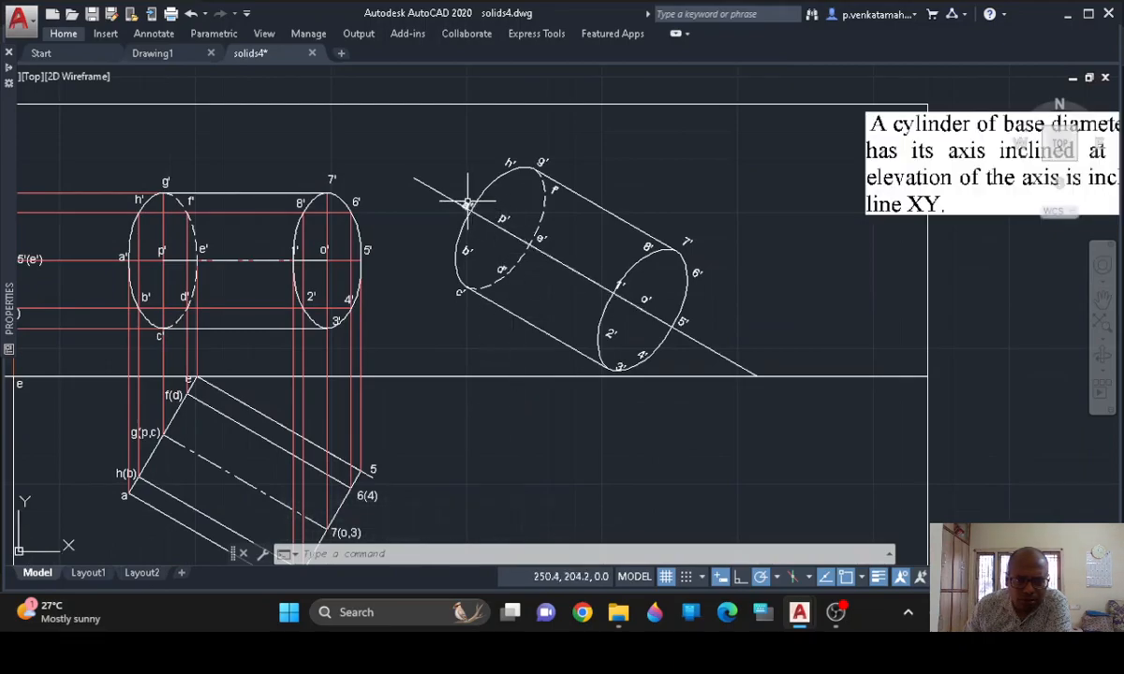
pyautogui.click(510, 159)
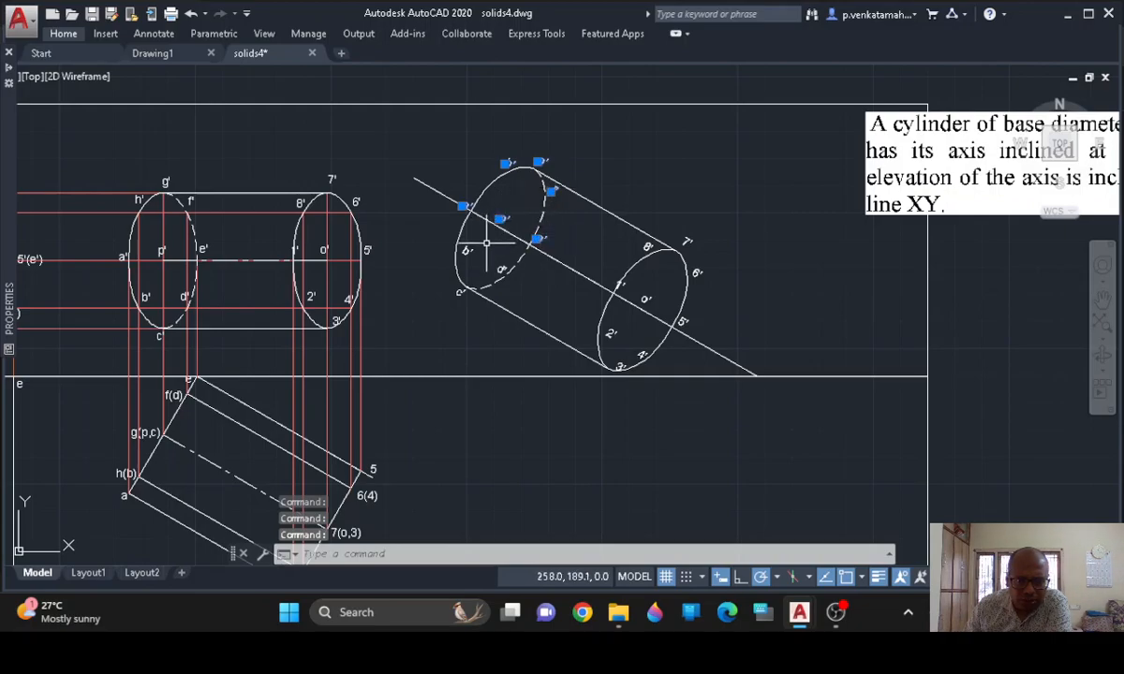
pyautogui.click(459, 292)
pyautogui.click(607, 334)
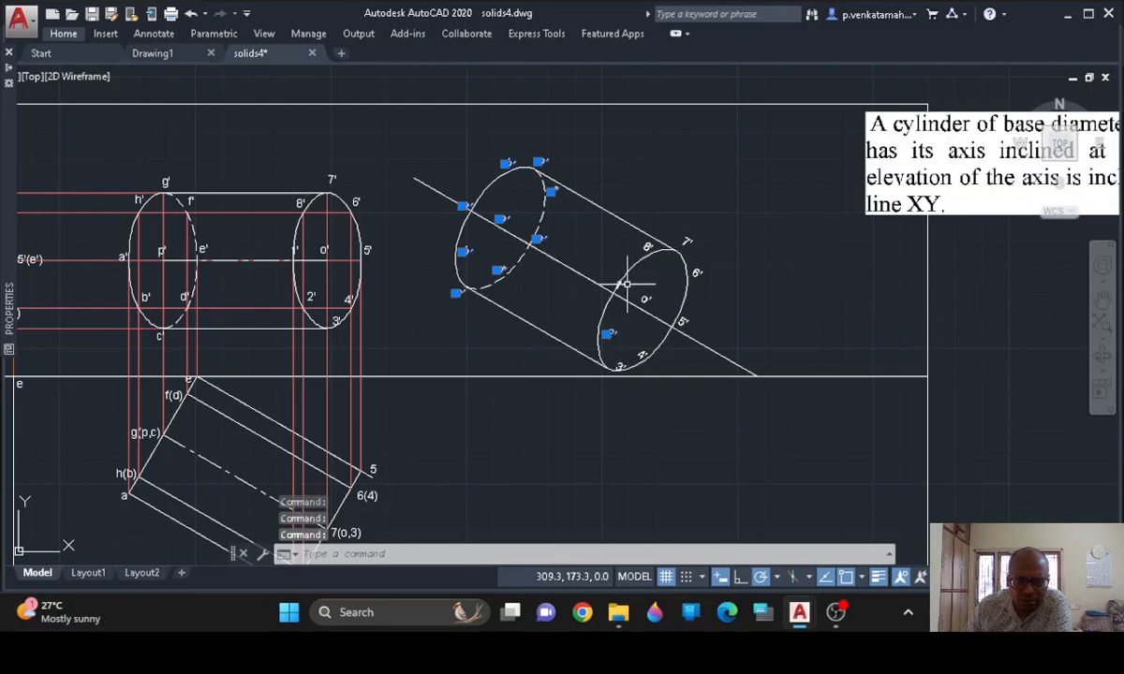
pyautogui.click(622, 283)
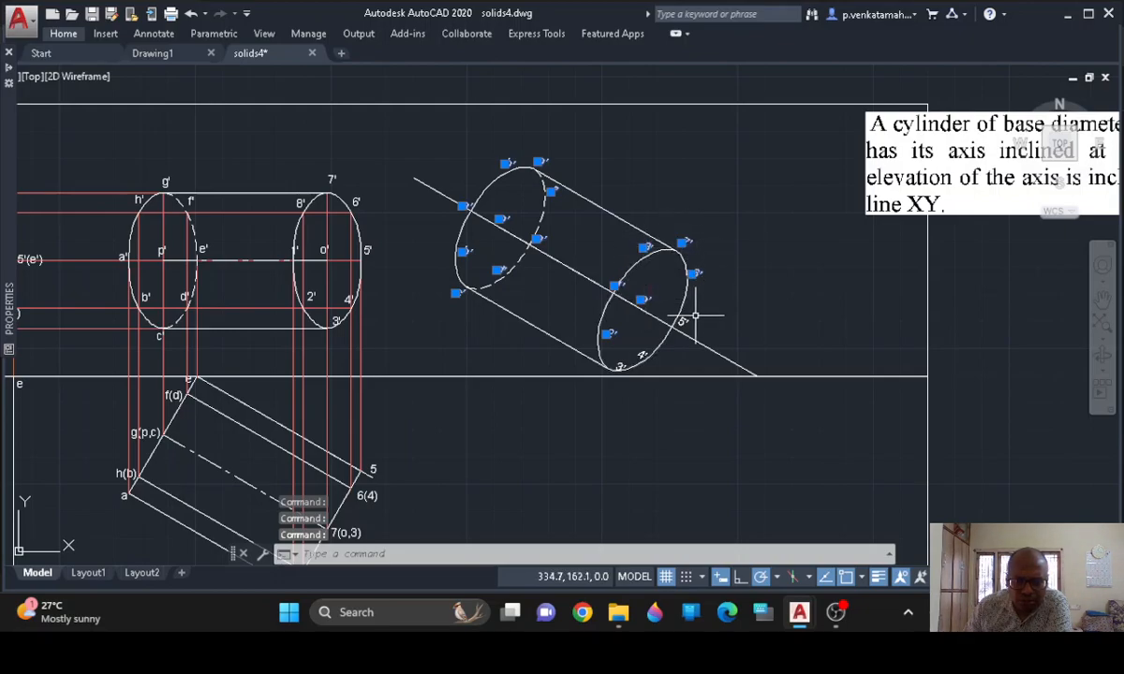
pyautogui.click(618, 365)
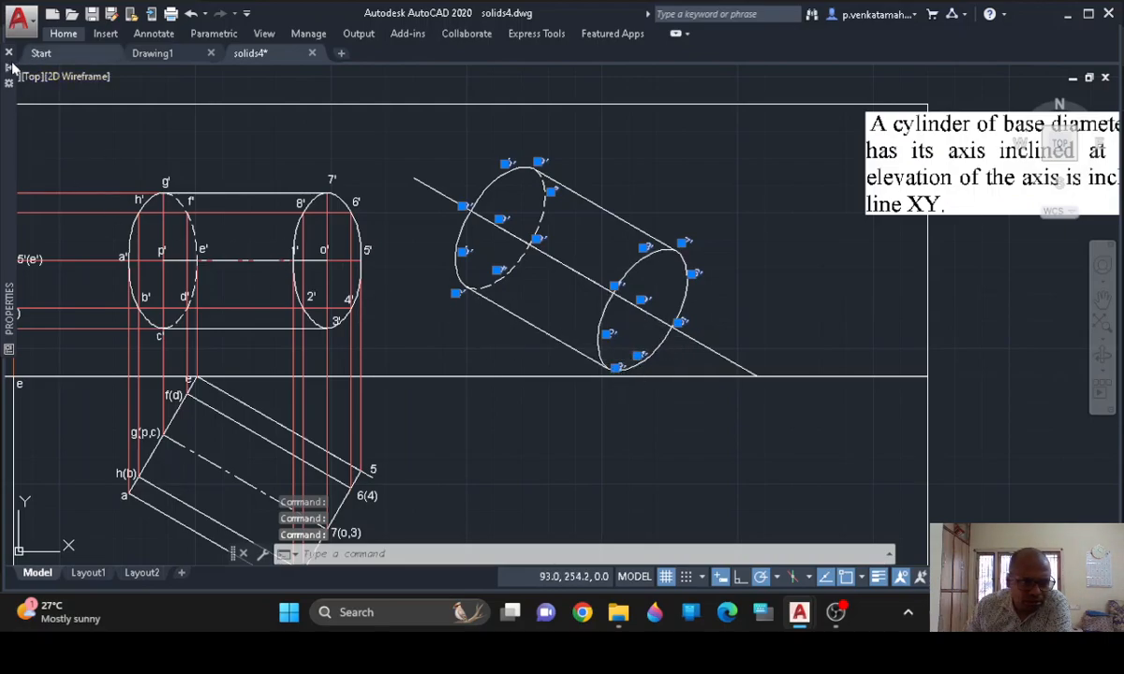
pyautogui.moveTo(11, 70)
pyautogui.scroll(-5, 85, 199)
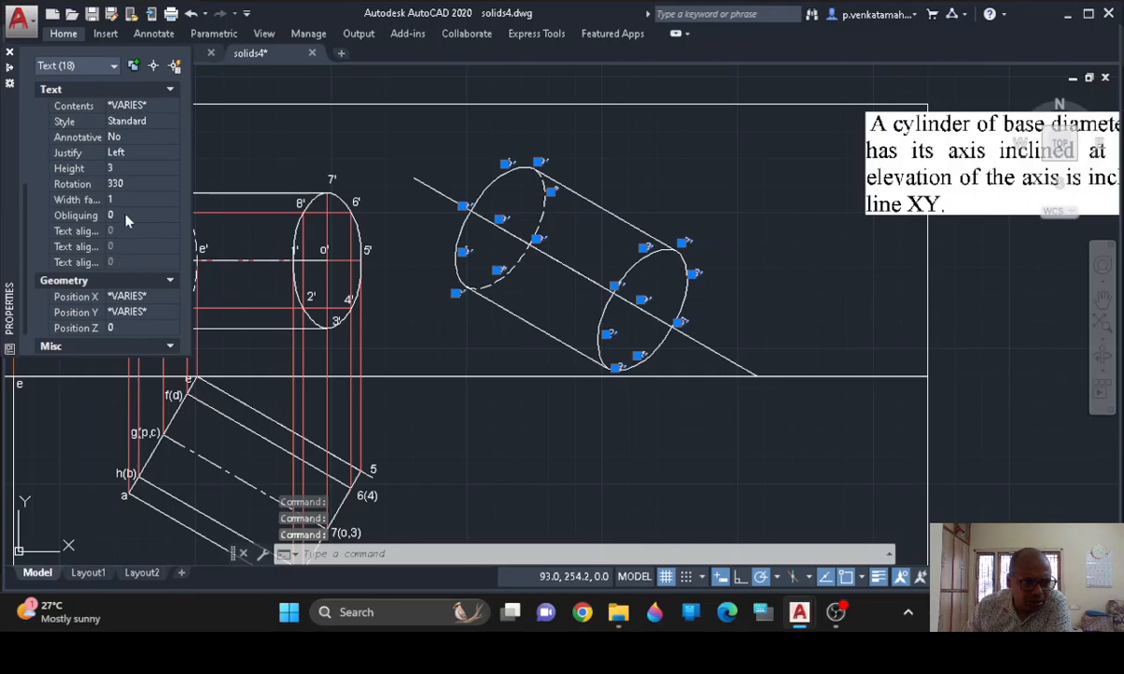
pyautogui.click(132, 187)
pyautogui.write('0')
pyautogui.press('Tab')
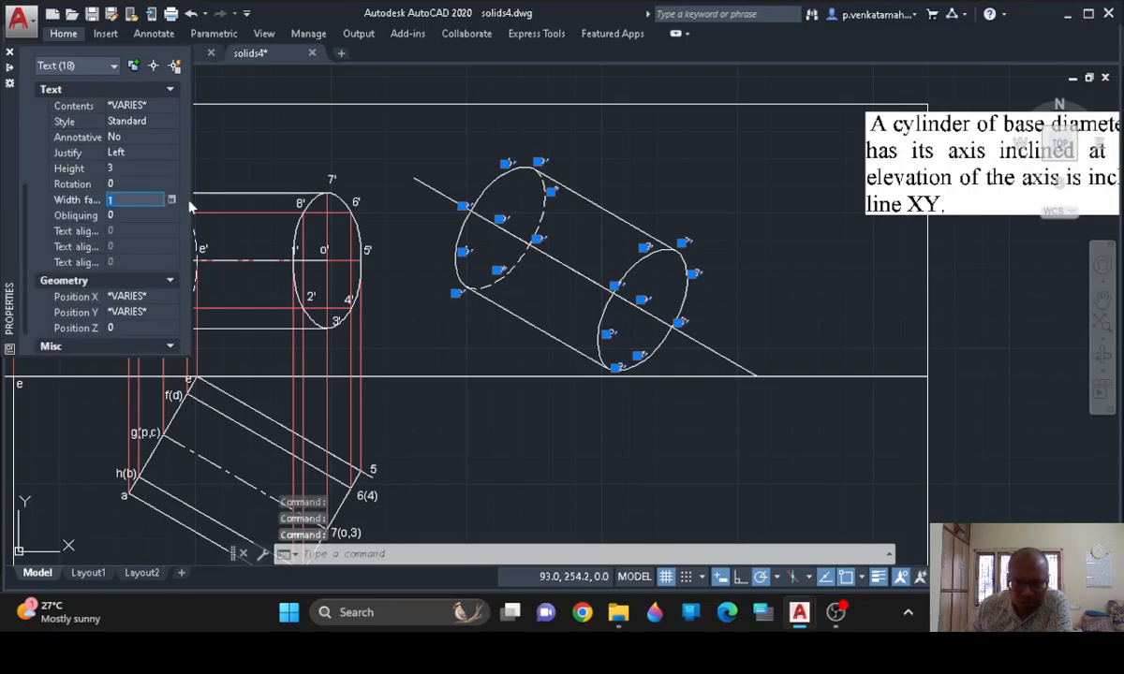
pyautogui.click(9, 71)
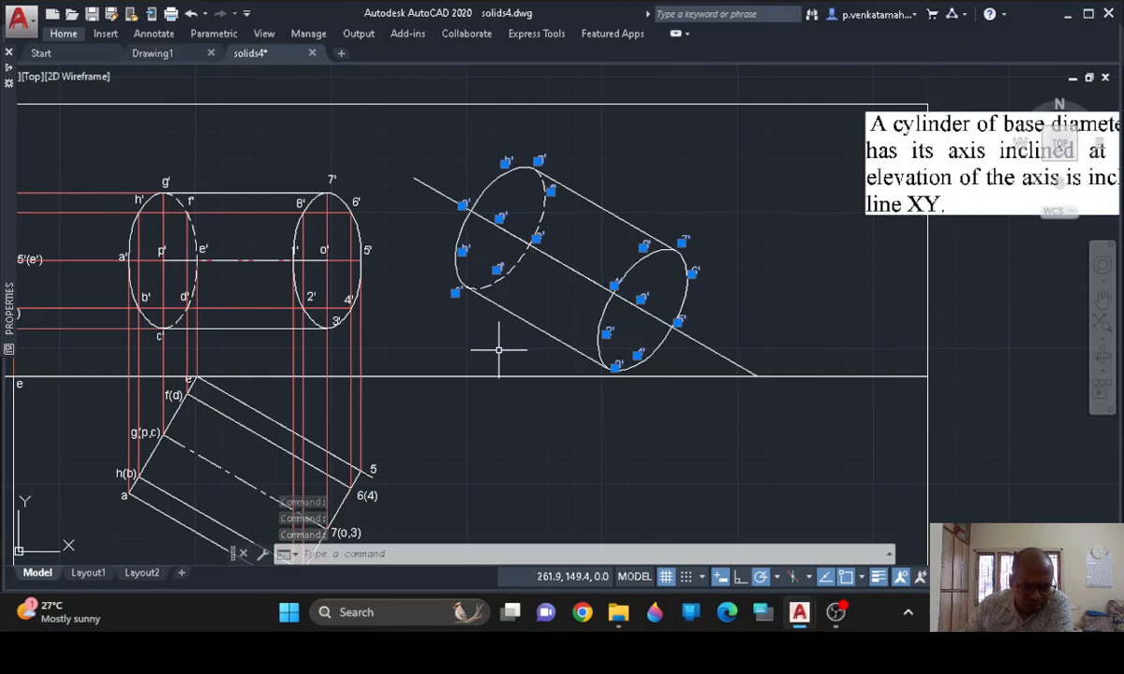
pyautogui.press('Escape')
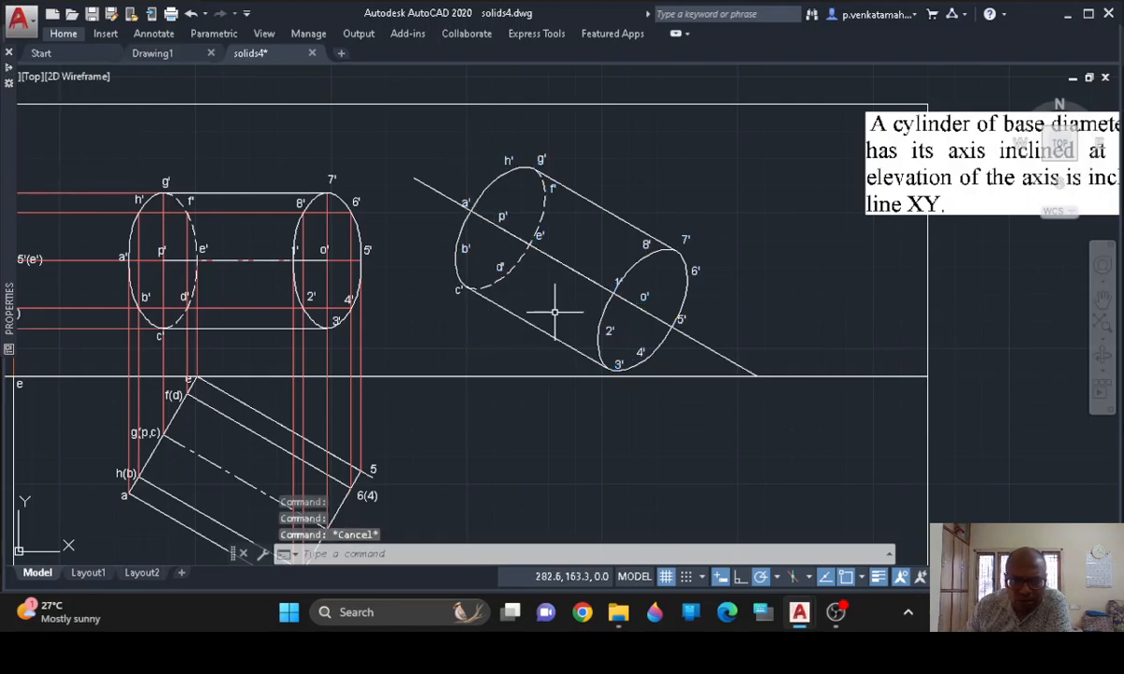
# Move the label 1' on the tilted elevation just outside the ellipse, beside its point above the axis
pyautogui.scroll(2, 555, 312)
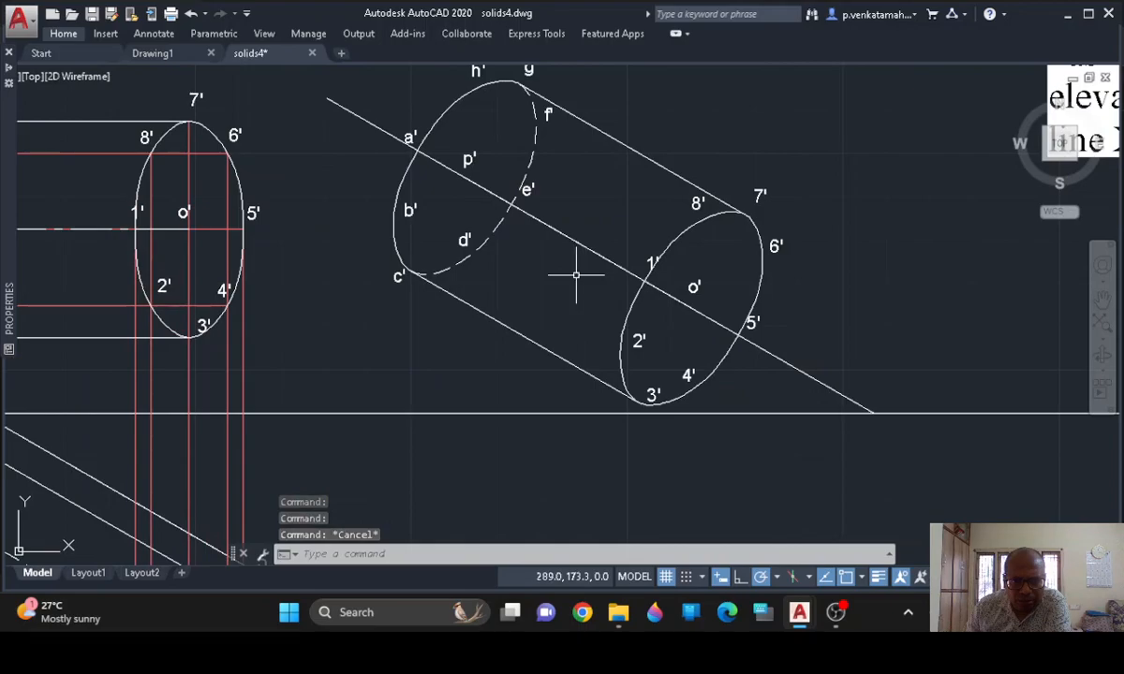
pyautogui.moveTo(571, 287); pyautogui.dragTo(534, 321, button='middle')
pyautogui.scroll(2, 536, 320)
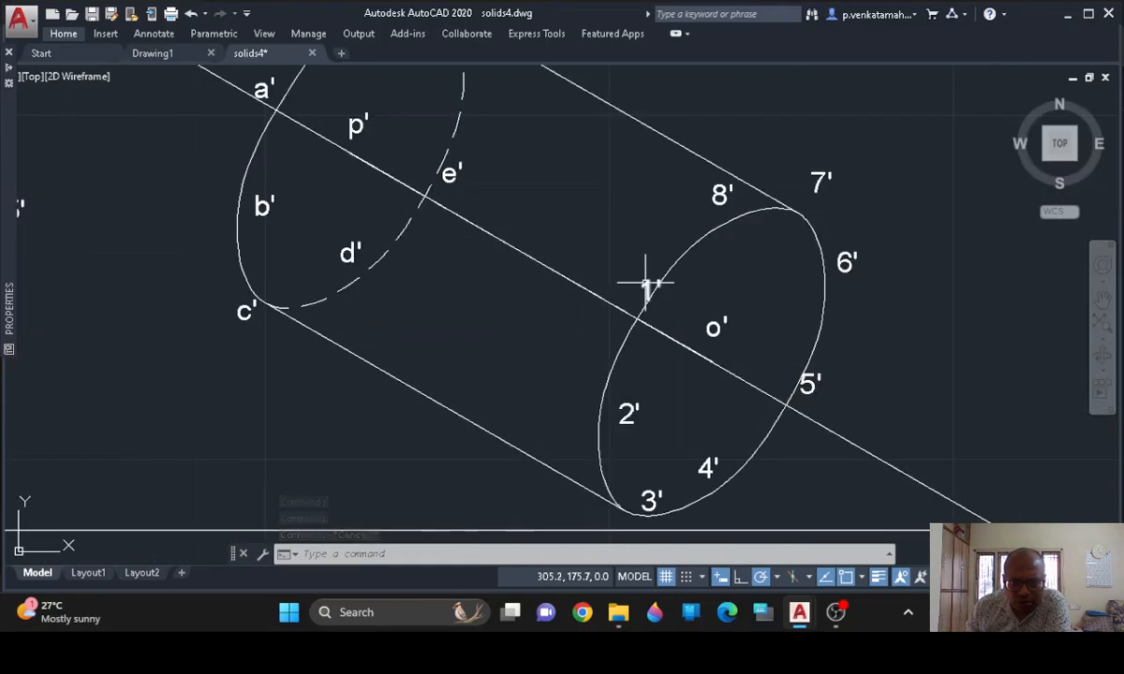
pyautogui.press('Escape')
pyautogui.press('Escape')
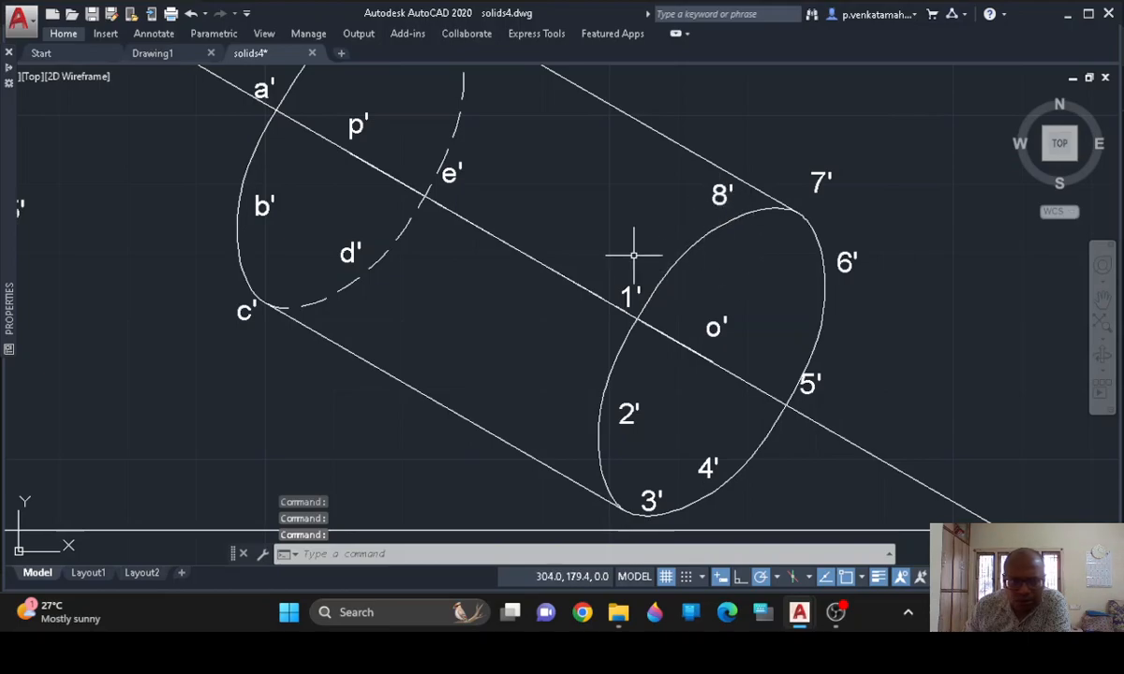
pyautogui.scroll(-2, 609, 243)
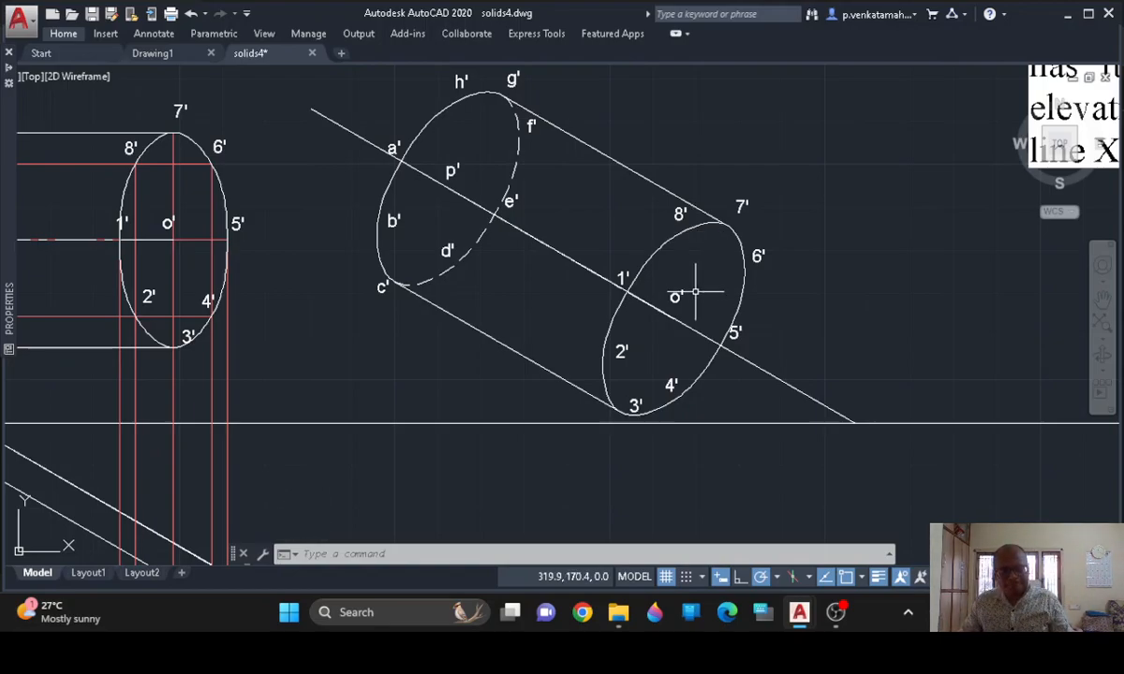
# Undo the 1' label move, the label text rotation, and the rotation and copying of the elevation
pyautogui.scroll(2, 695, 292)
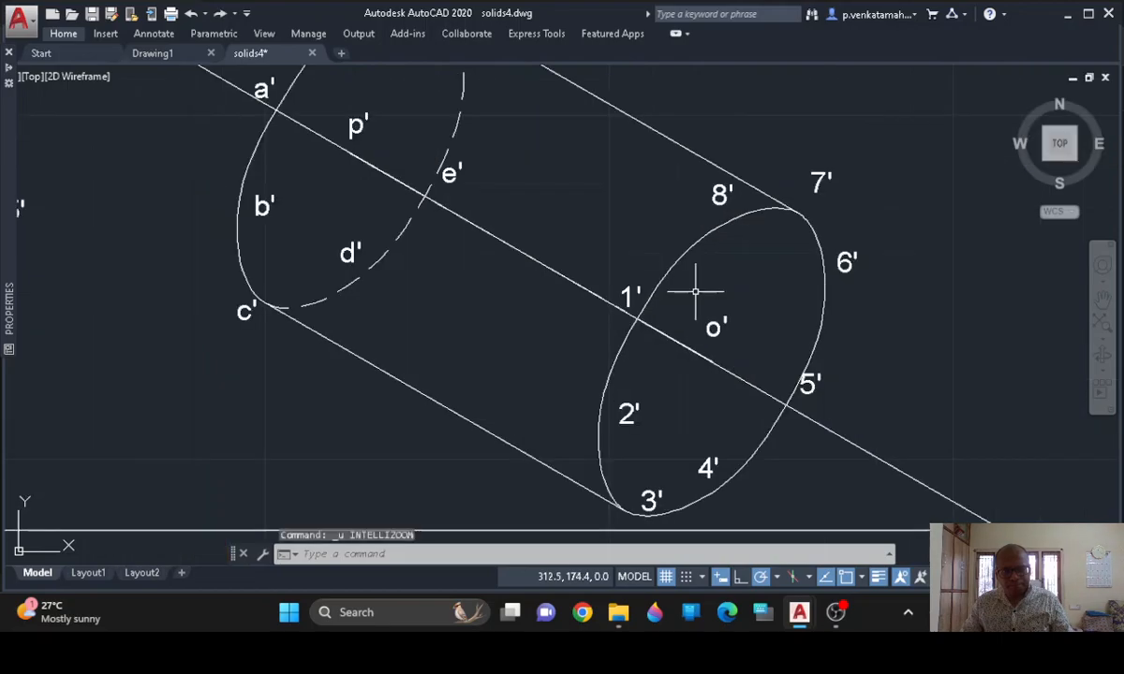
pyautogui.hotkey('ctrl', 'z')
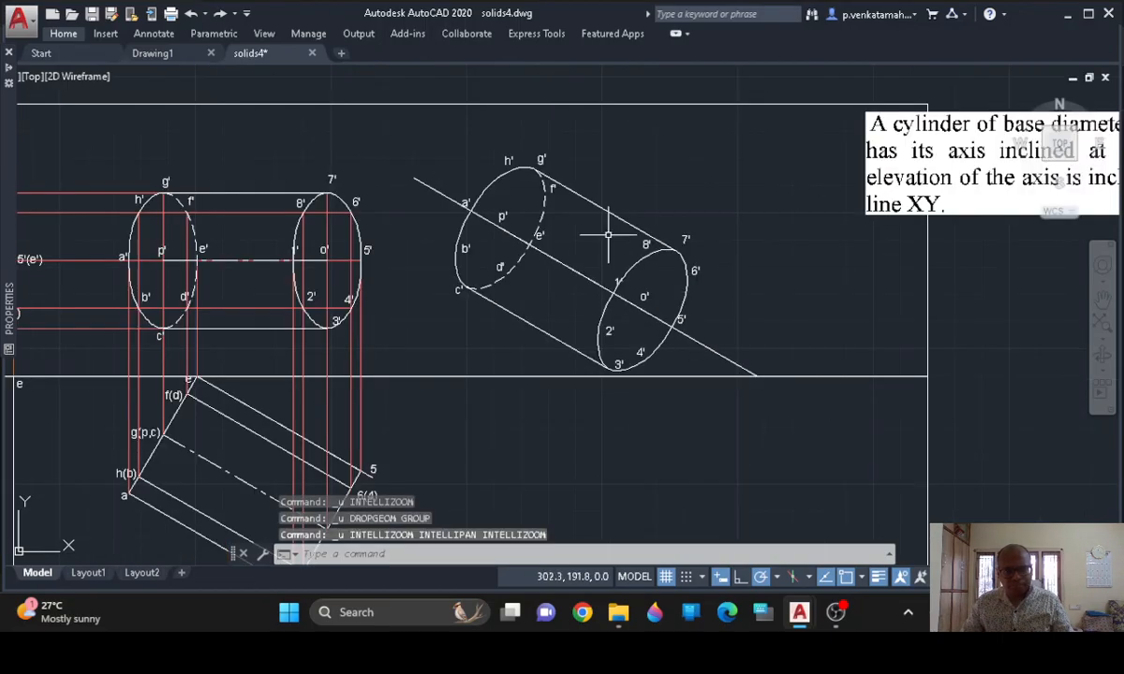
pyautogui.hotkey('ctrl', 'z')
pyautogui.hotkey('ctrl', 'z')
pyautogui.hotkey('ctrl', 'z')
# Place point markers at h' and f' on the original elevation's ellipse centred on p'
pyautogui.moveTo(574, 258); pyautogui.dragTo(737, 262, button='middle')
pyautogui.scroll(3, 738, 261)
pyautogui.moveTo(441, 215); pyautogui.dragTo(475, 336, button='middle')
pyautogui.moveTo(292, 191); pyautogui.dragTo(283, 226, button='middle')
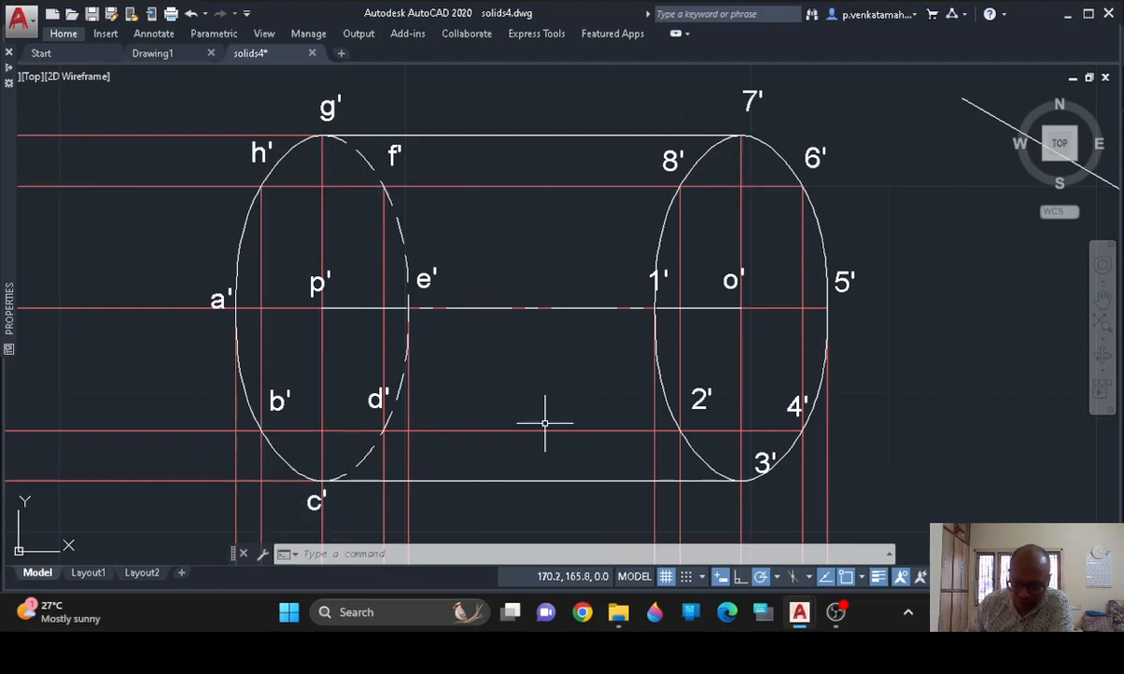
pyautogui.write('POINT')
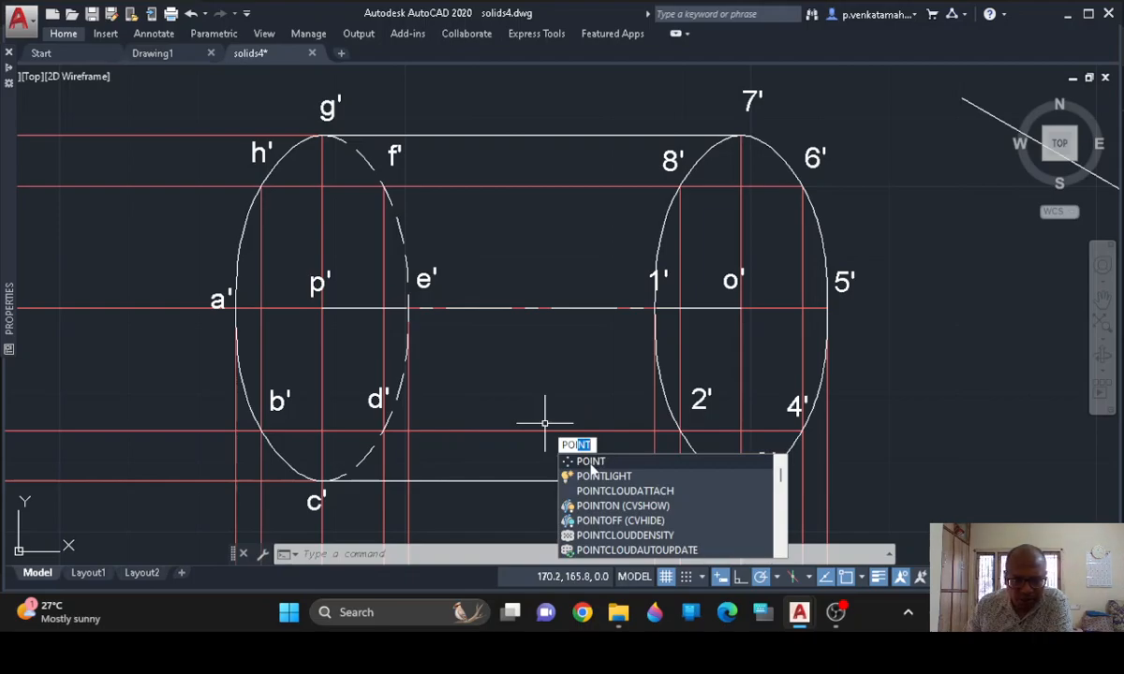
pyautogui.click(591, 463)
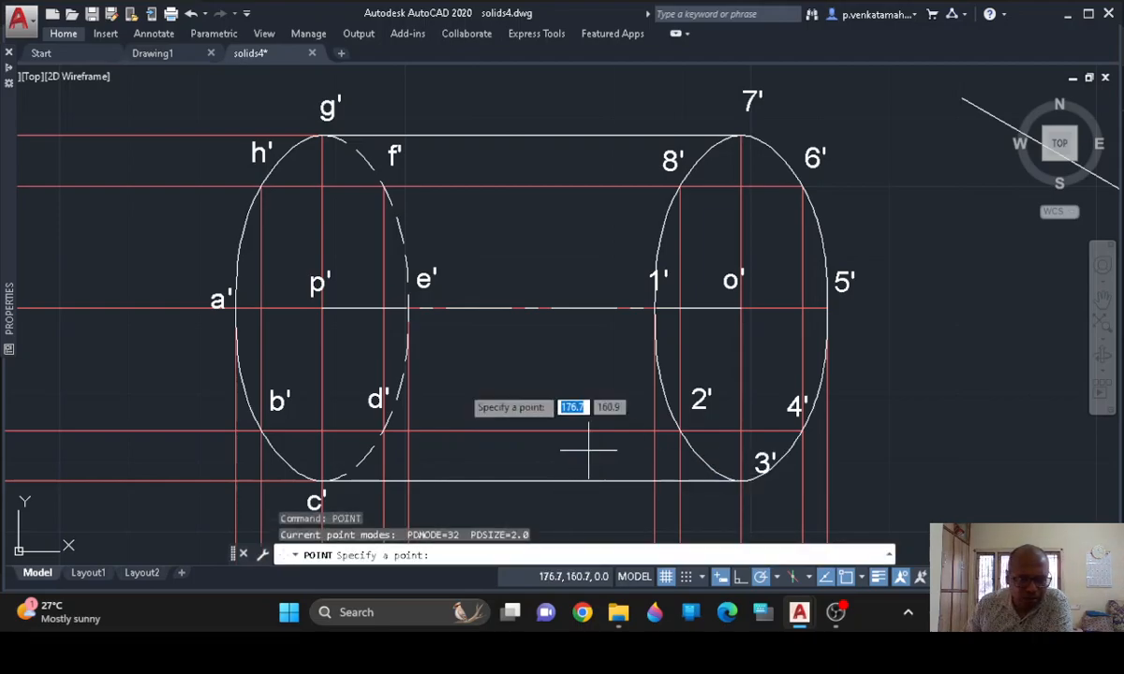
pyautogui.click(260, 186)
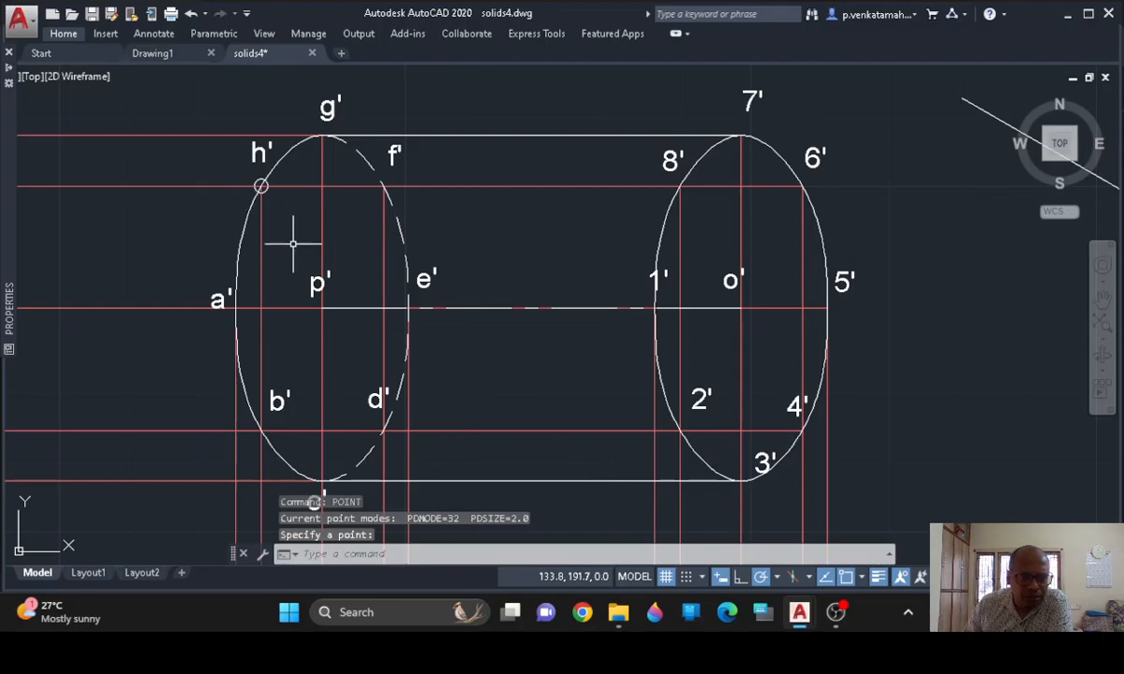
pyautogui.press('Return')
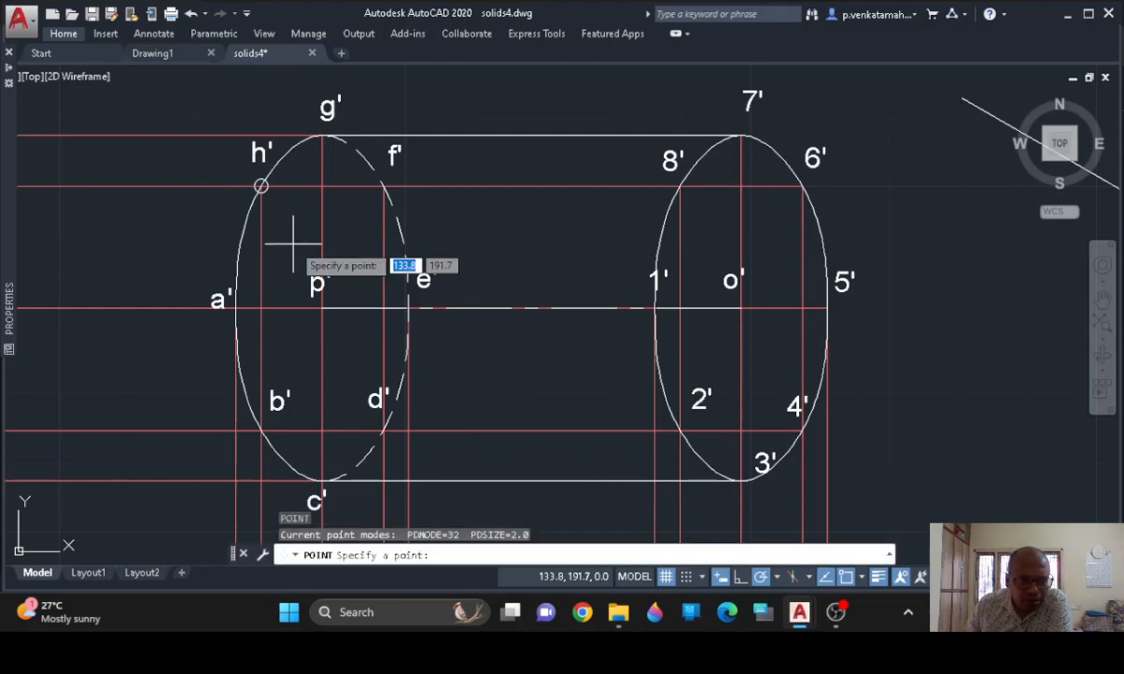
pyautogui.click(383, 186)
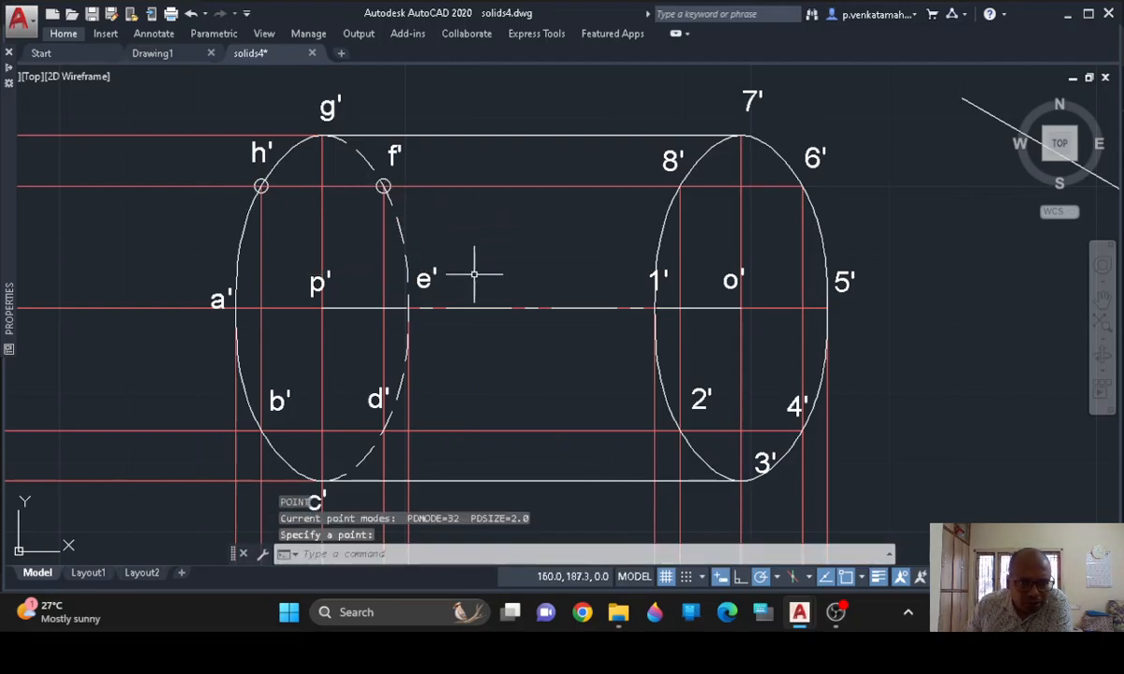
# Place point markers at b', c', d', e' and a' on the original elevation's ellipse centred on p'
pyautogui.press('Return')
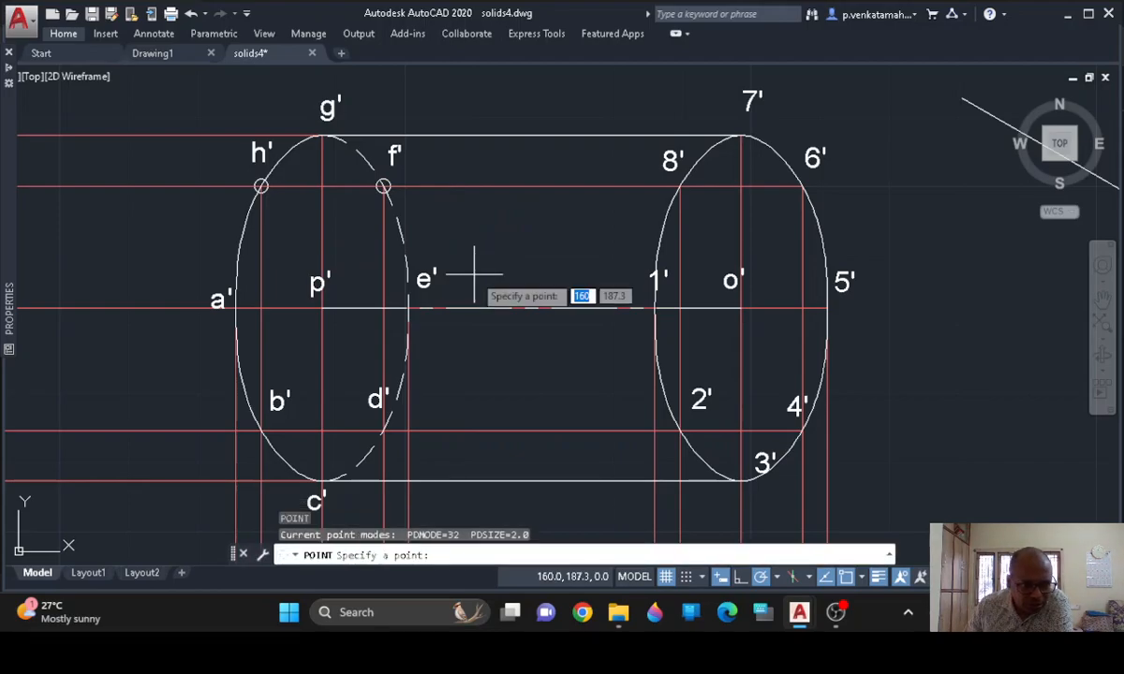
pyautogui.click(260, 430)
pyautogui.press('Return')
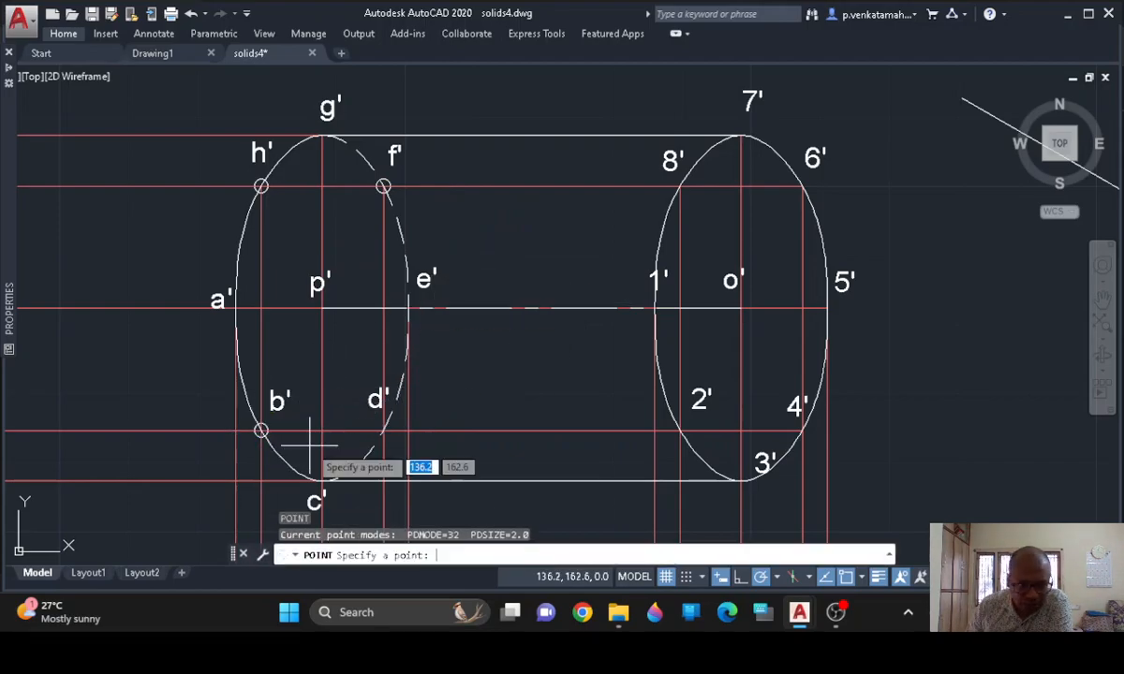
pyautogui.click(322, 482)
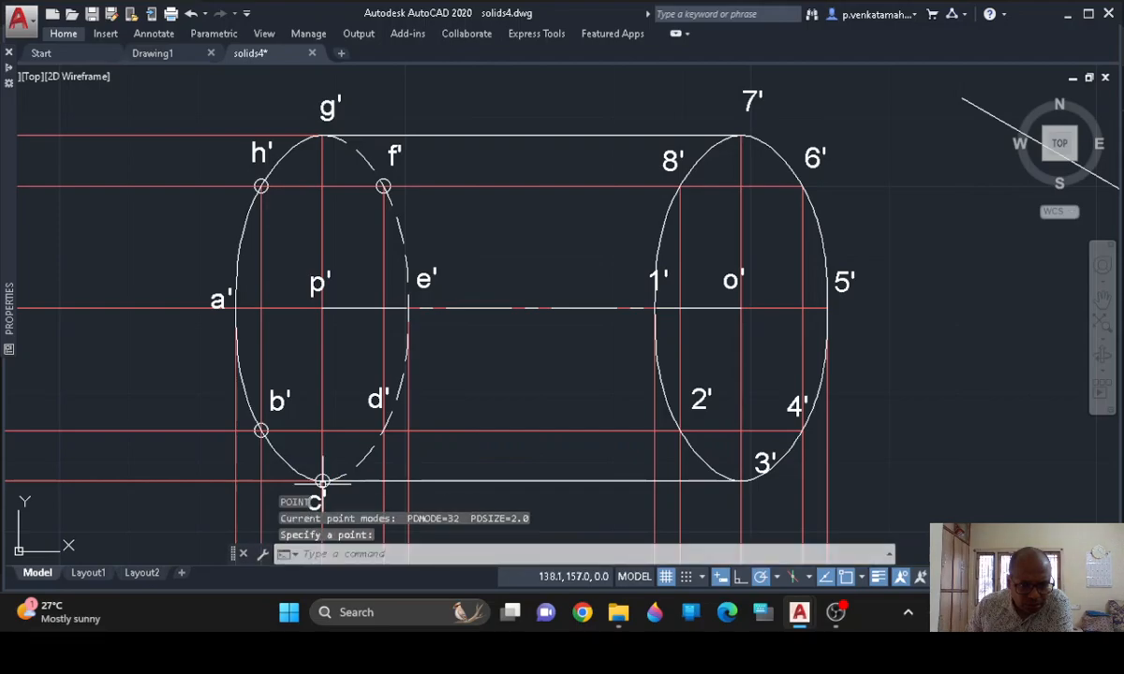
pyautogui.press('Return')
pyautogui.press('Return')
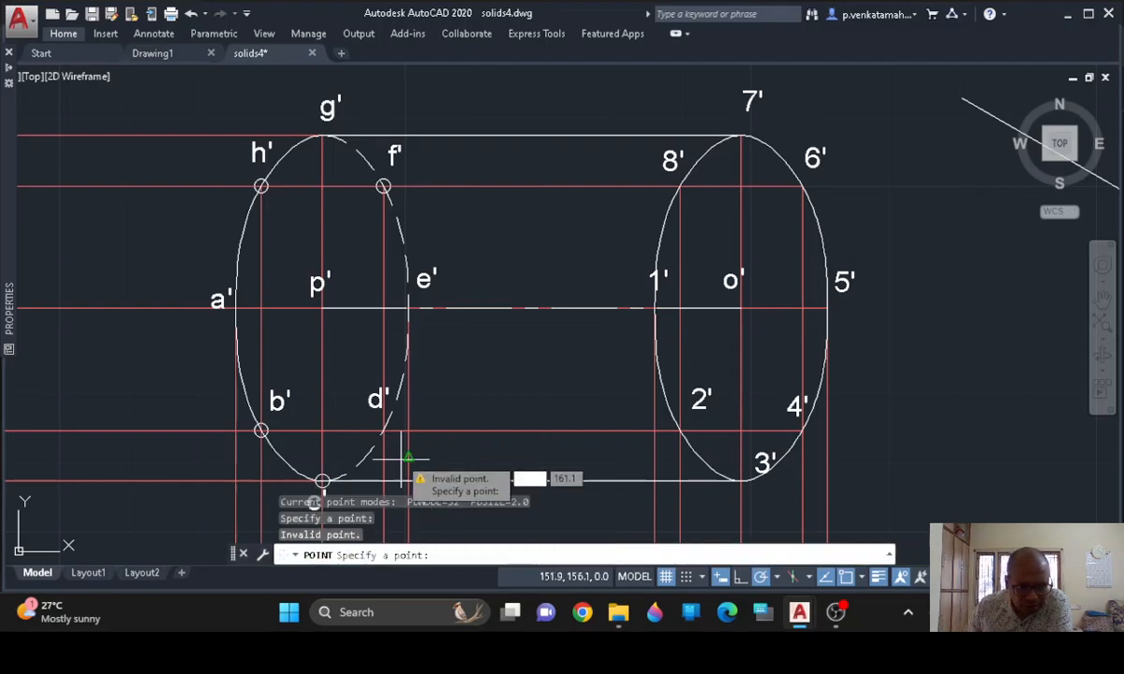
pyautogui.click(382, 431)
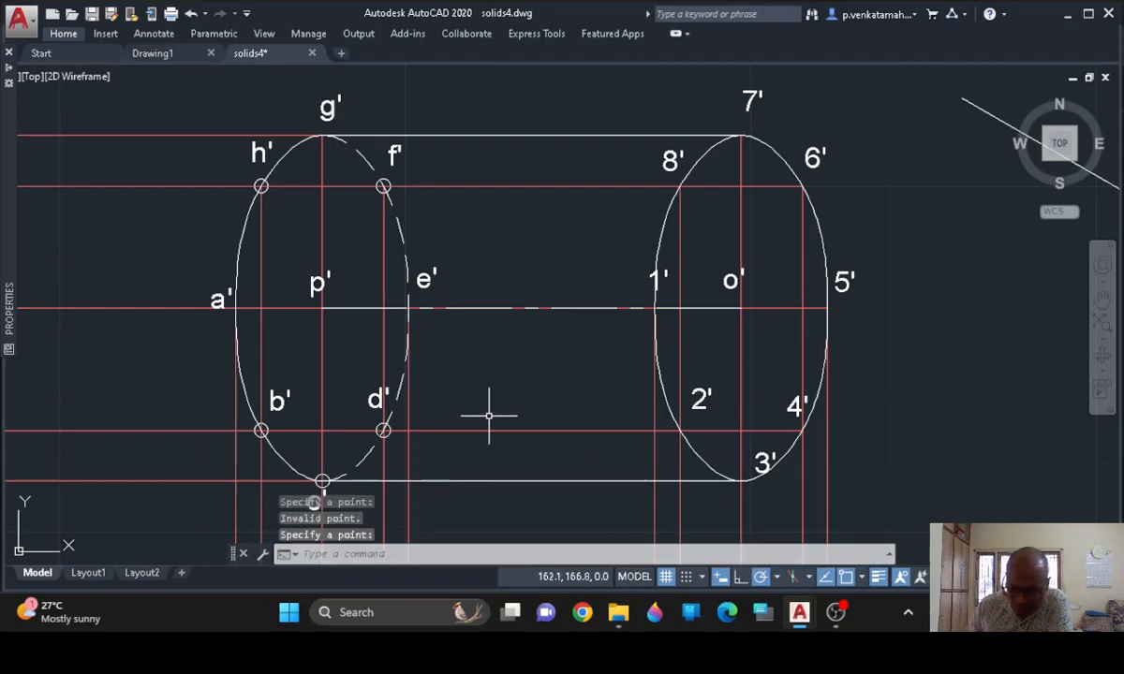
pyautogui.press('Return')
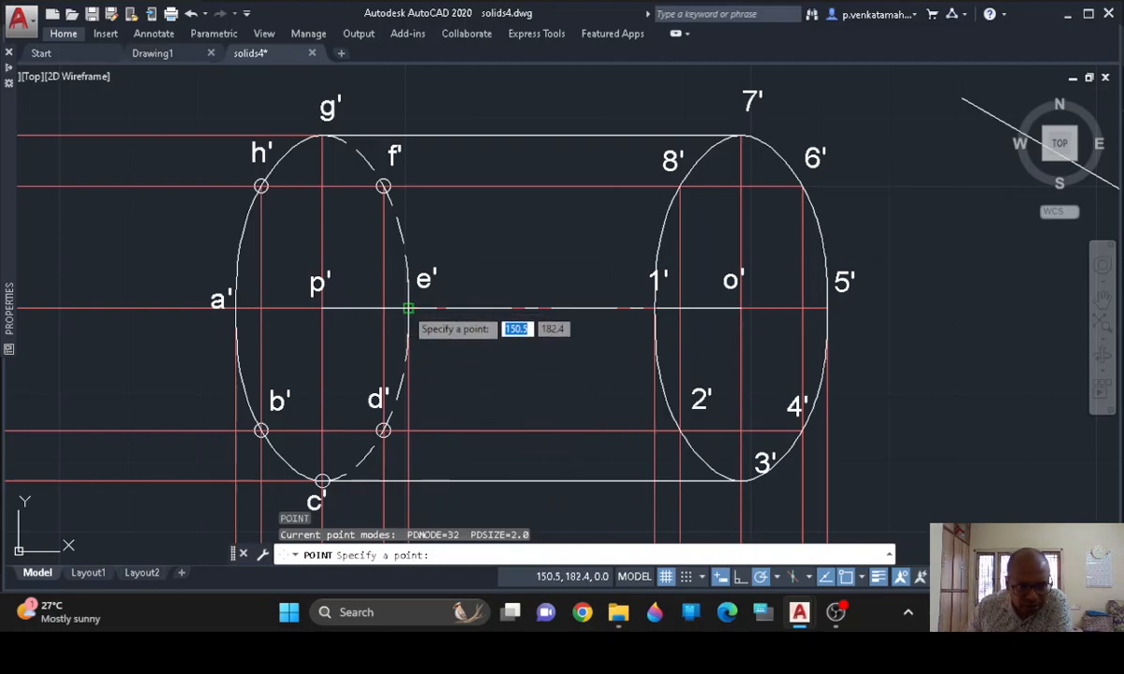
pyautogui.click(408, 309)
pyautogui.press('Return')
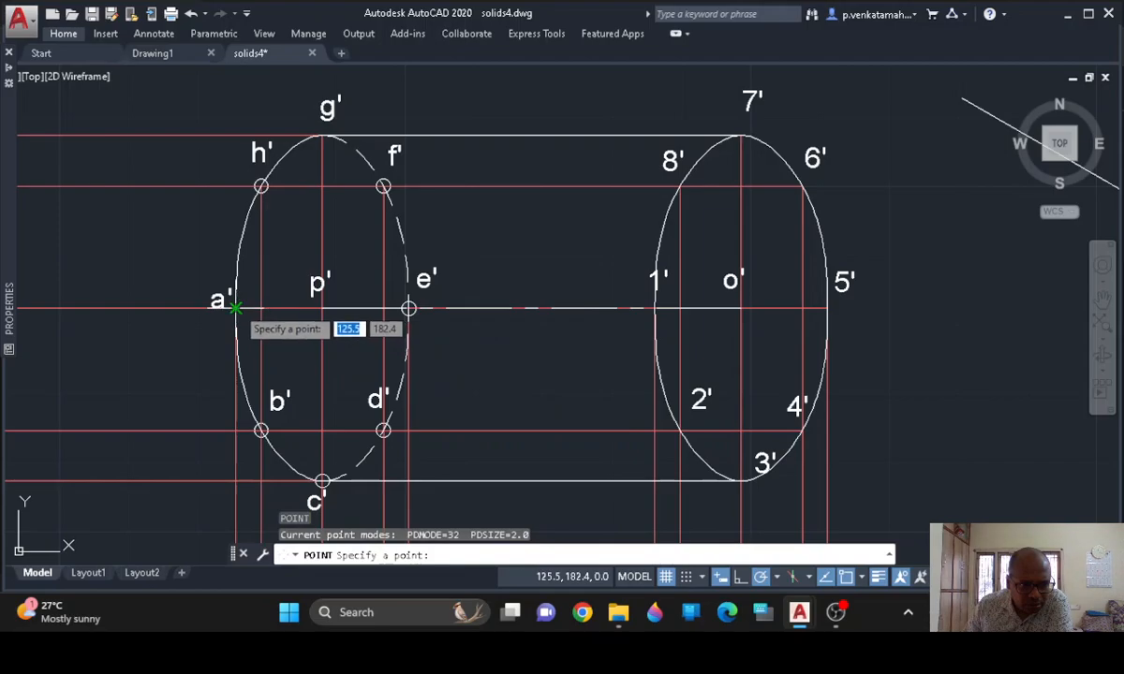
pyautogui.click(236, 309)
# Place point markers at 2', 3', 4' and 5' on the original elevation's ellipse centred on o'
pyautogui.press('Return')
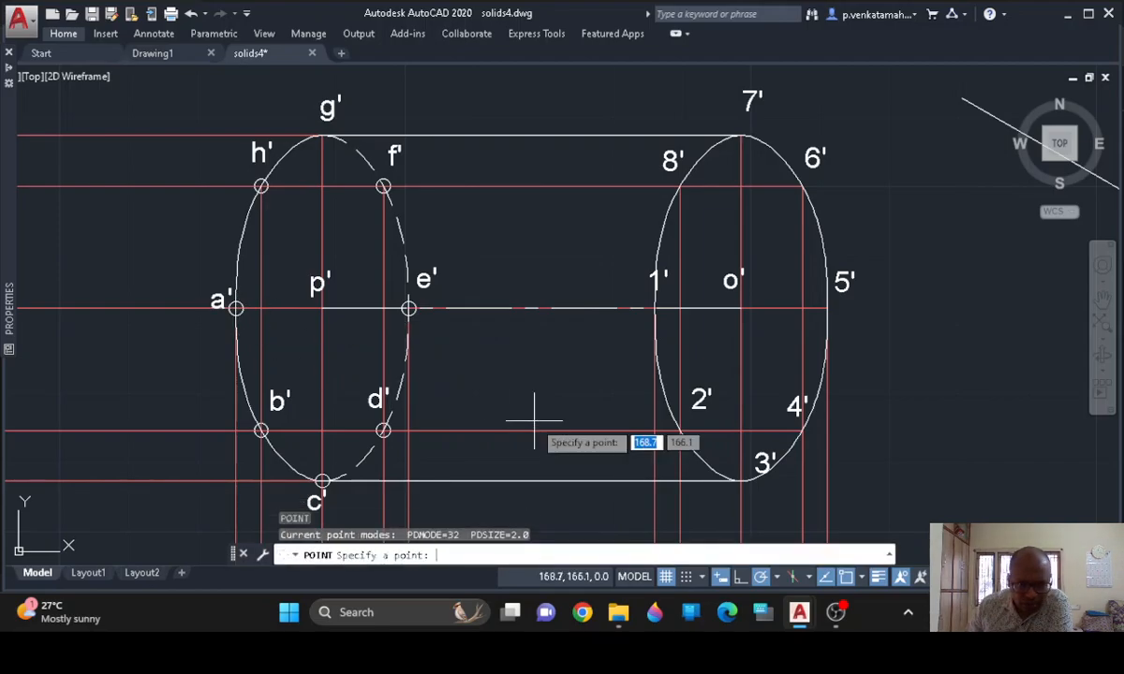
pyautogui.click(680, 430)
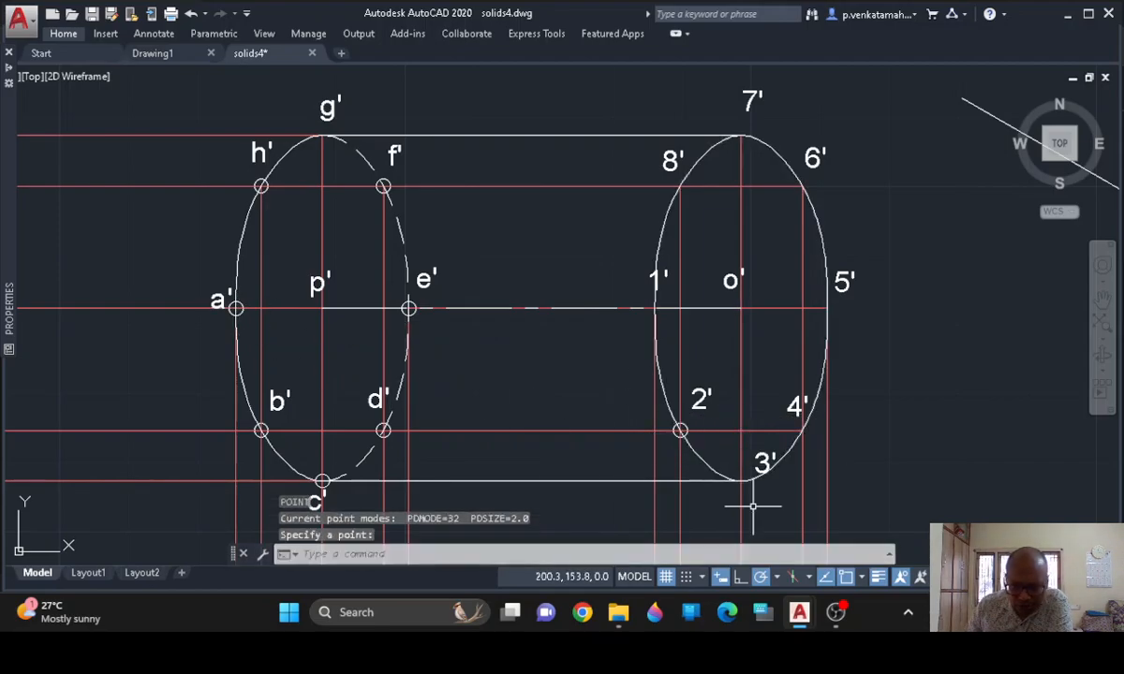
pyautogui.press('Return')
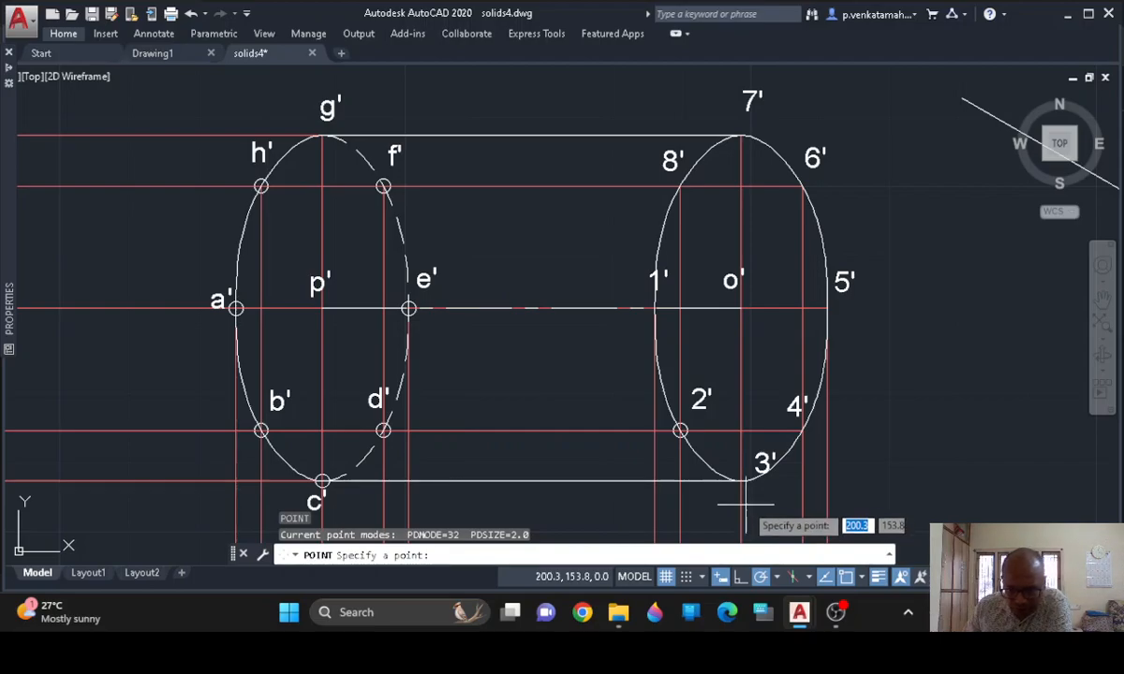
pyautogui.click(741, 481)
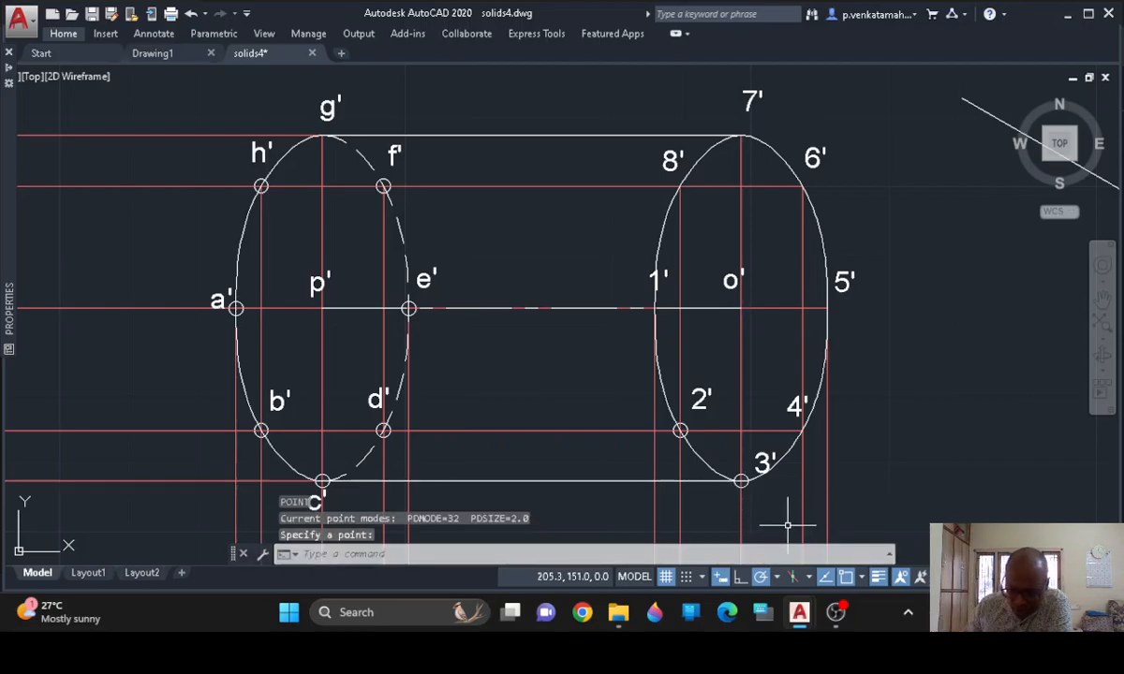
pyautogui.press('Return')
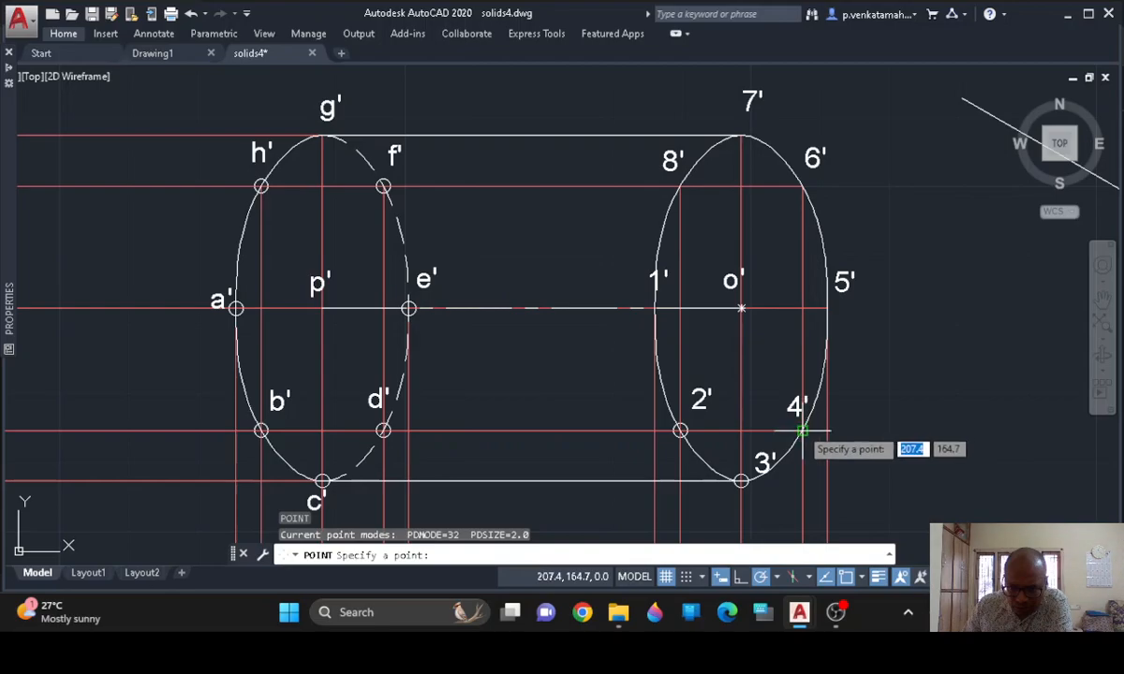
pyautogui.click(803, 431)
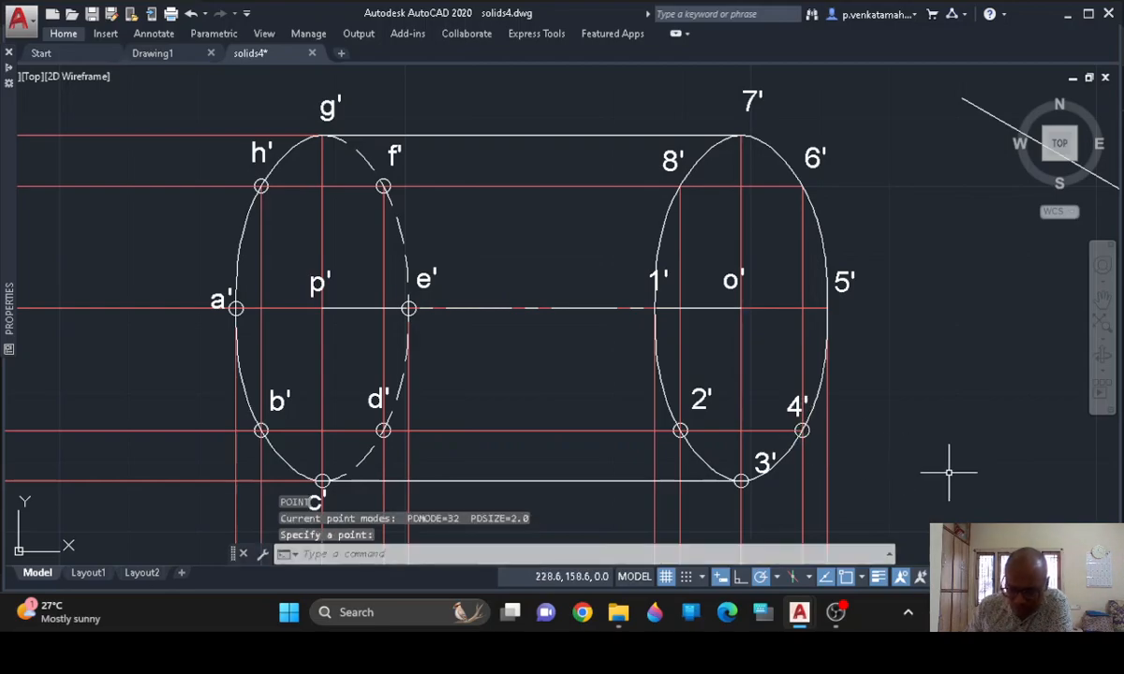
pyautogui.press('Return')
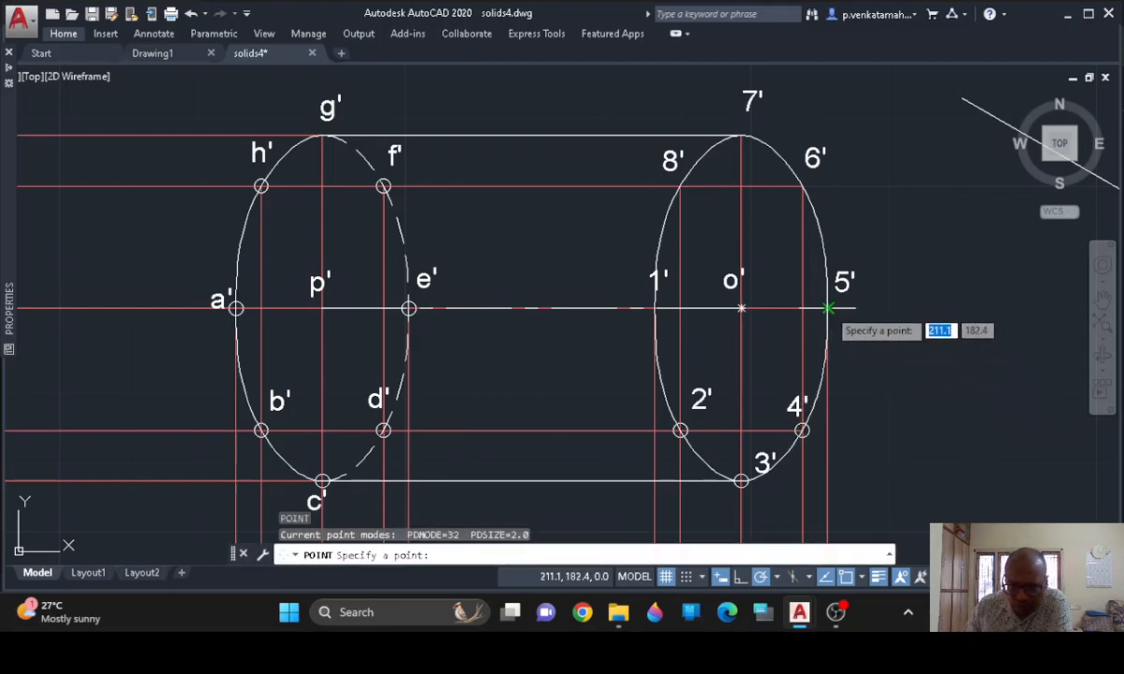
pyautogui.click(828, 309)
# Place point markers at 6', 7', 8' and 1' to complete the ellipse centred on o'
pyautogui.press('Return')
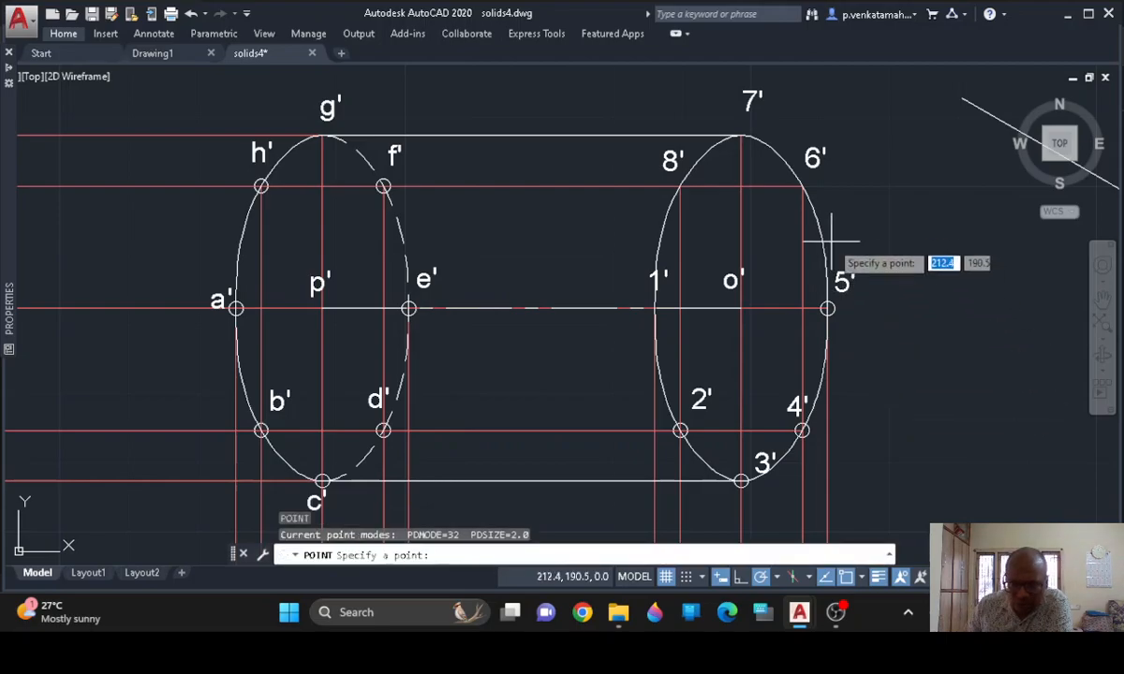
pyautogui.click(802, 185)
pyautogui.press('Return')
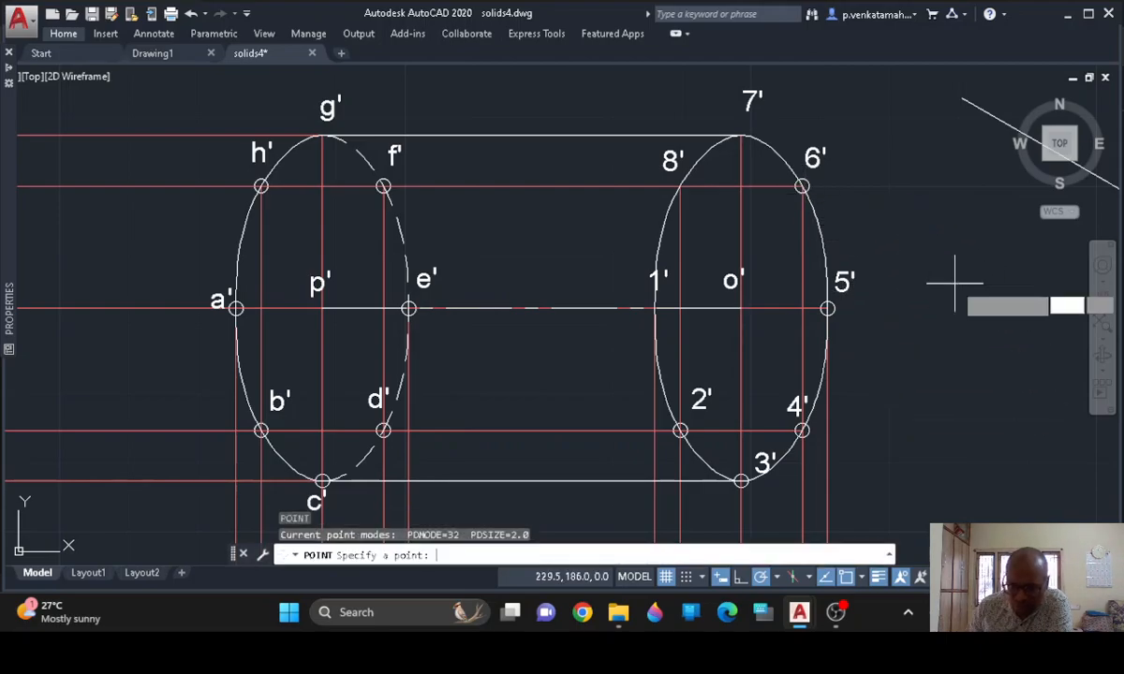
pyautogui.click(741, 138)
pyautogui.press('Return')
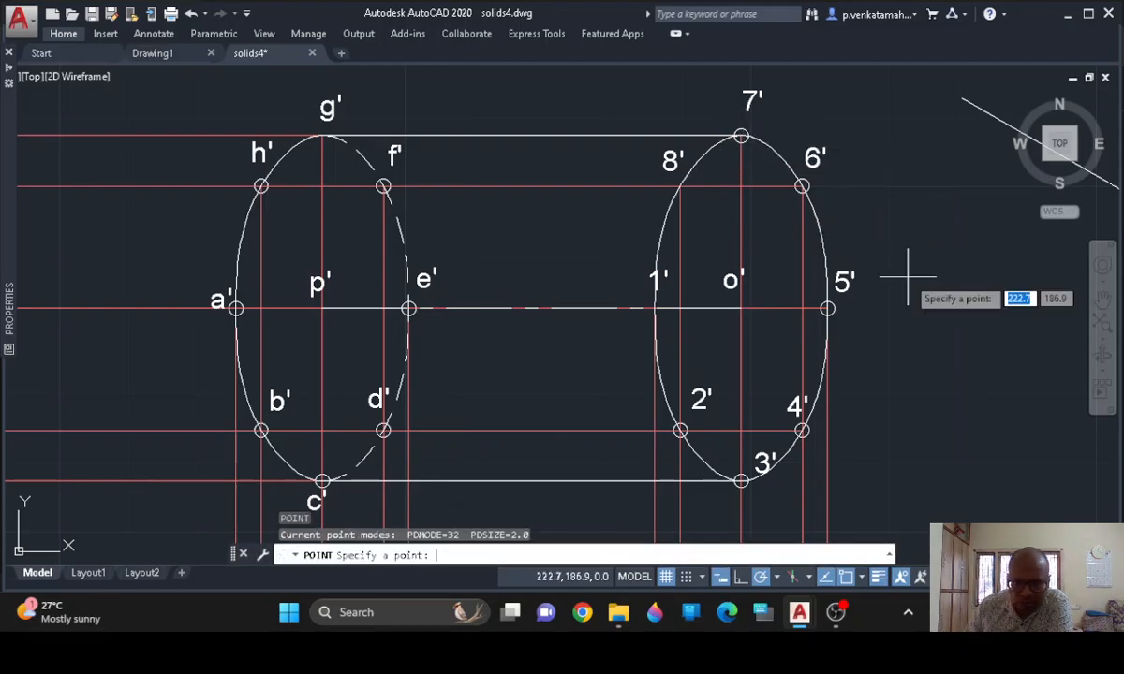
pyautogui.click(680, 186)
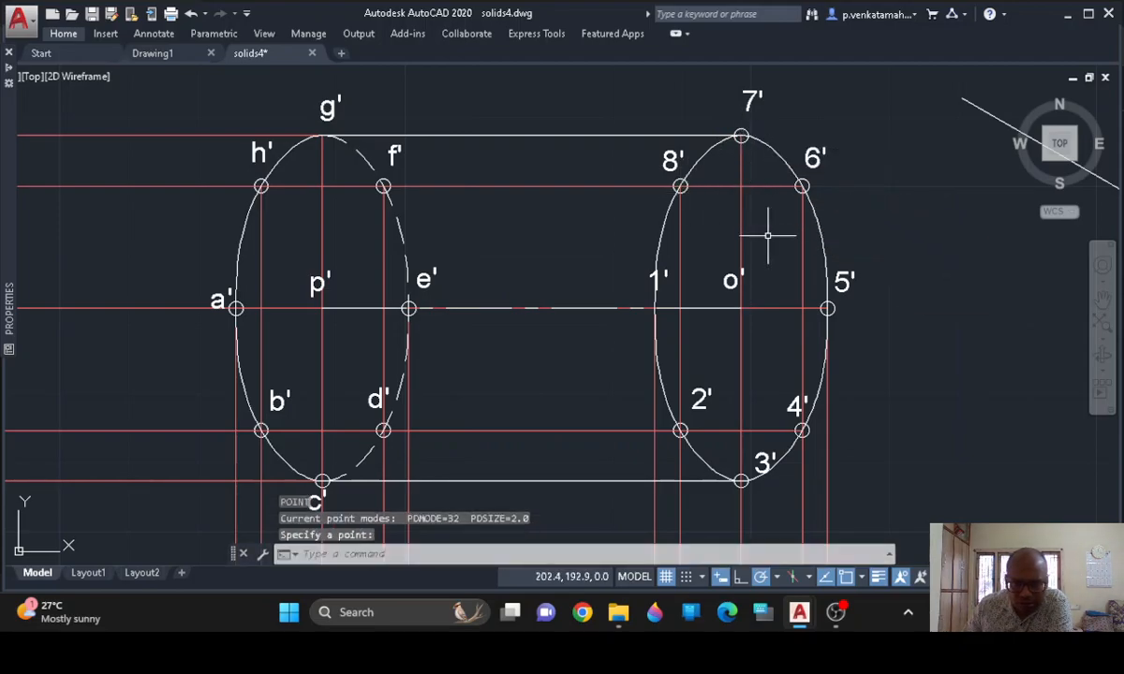
pyautogui.press('Return')
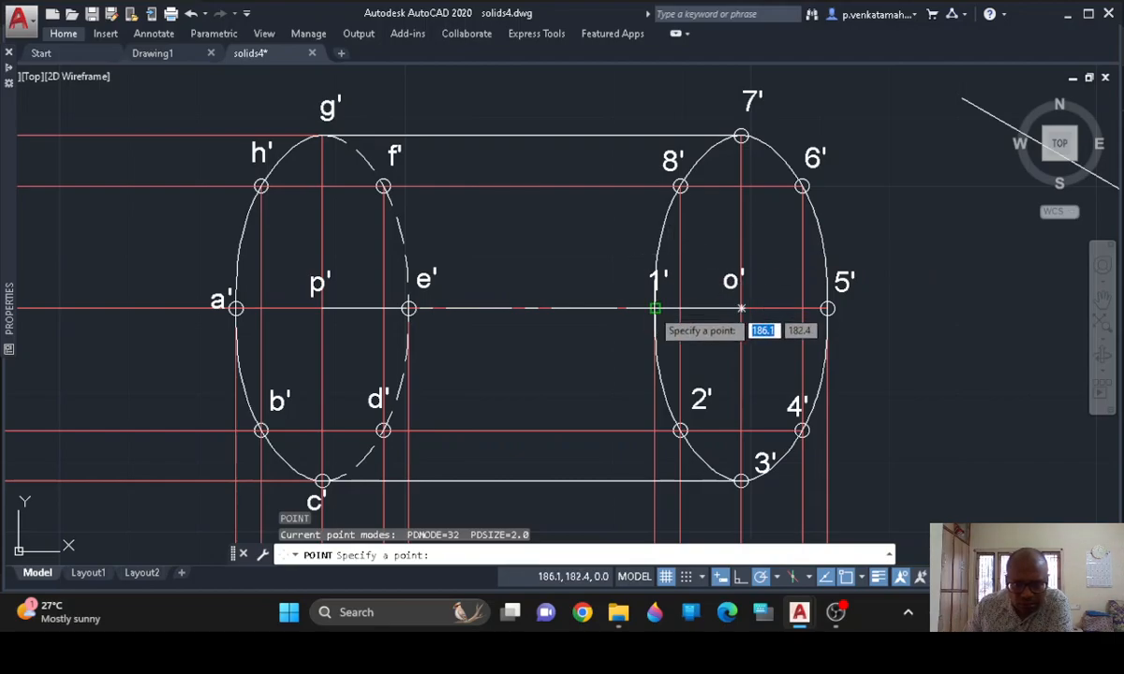
pyautogui.click(655, 308)
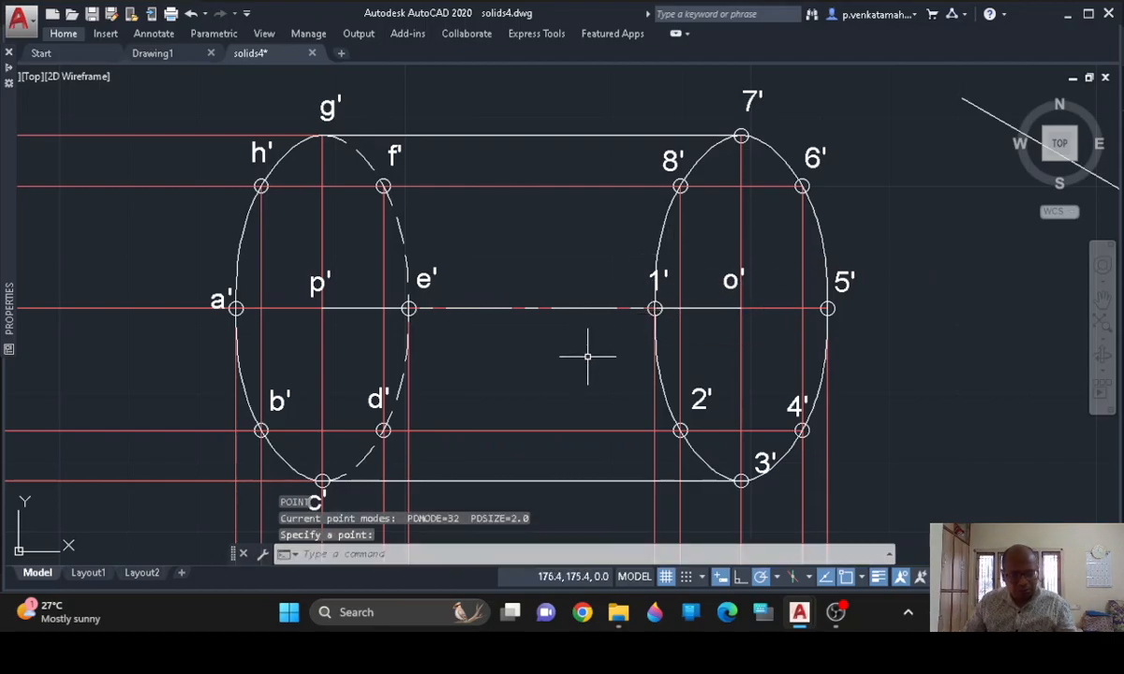
pyautogui.press('Escape')
# Copy the whole marked and labelled elevation, using o' as base point, so that o' lands on the inclined line
pyautogui.scroll(-2, 587, 356)
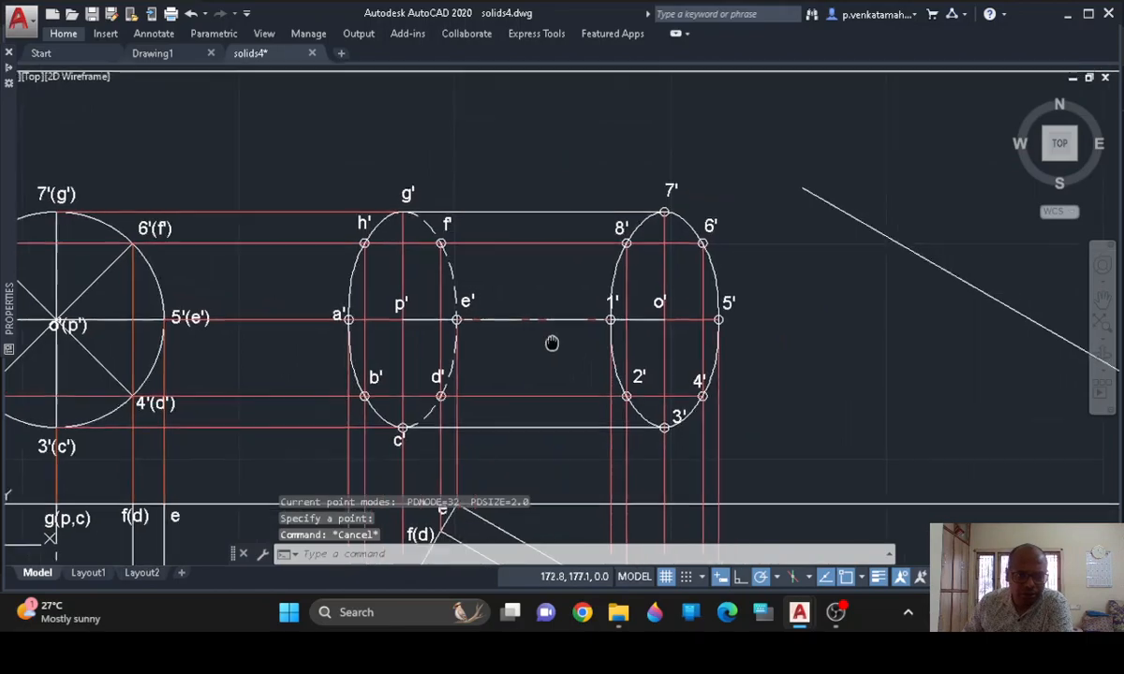
pyautogui.moveTo(311, 158)
pyautogui.mouseDown()
pyautogui.moveTo(582, 144)
pyautogui.moveTo(730, 186)
pyautogui.moveTo(752, 409)
pyautogui.moveTo(459, 466)
pyautogui.moveTo(323, 461)
pyautogui.mouseUp()
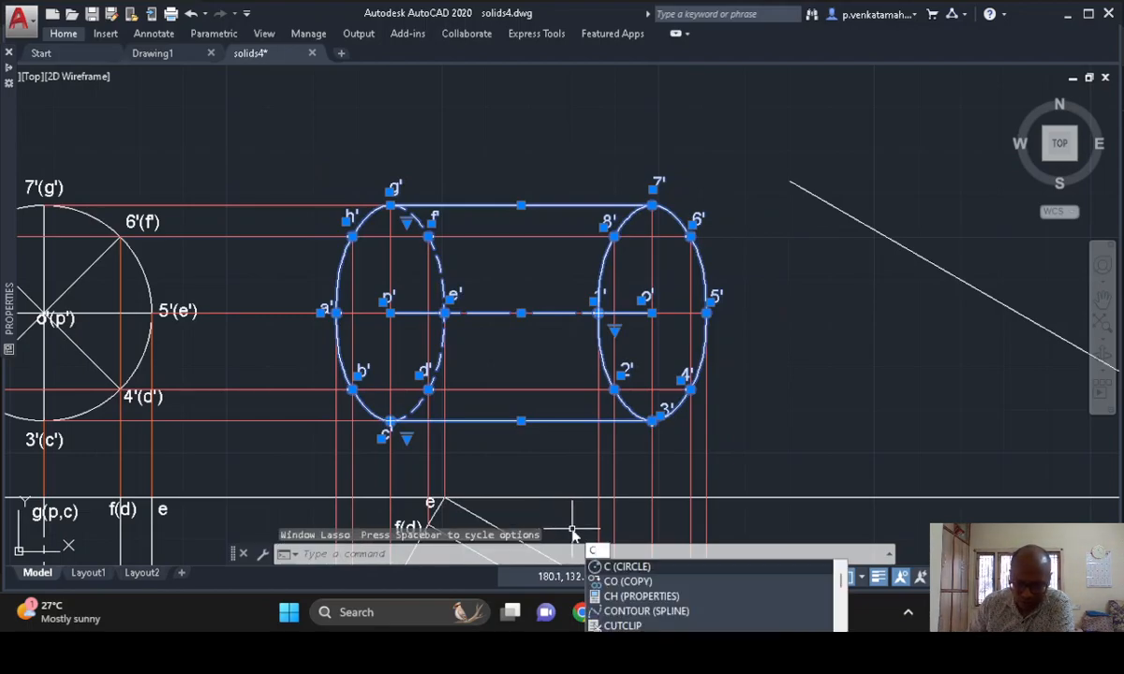
pyautogui.write('o')
pyautogui.press('Return')
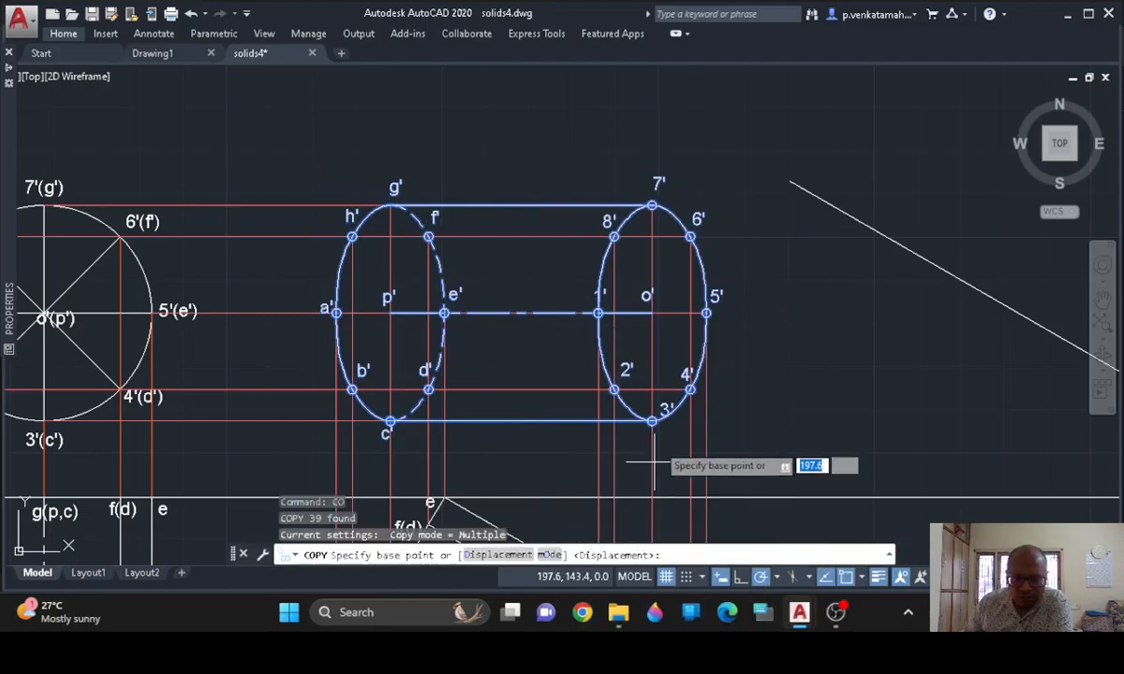
pyautogui.click(652, 313)
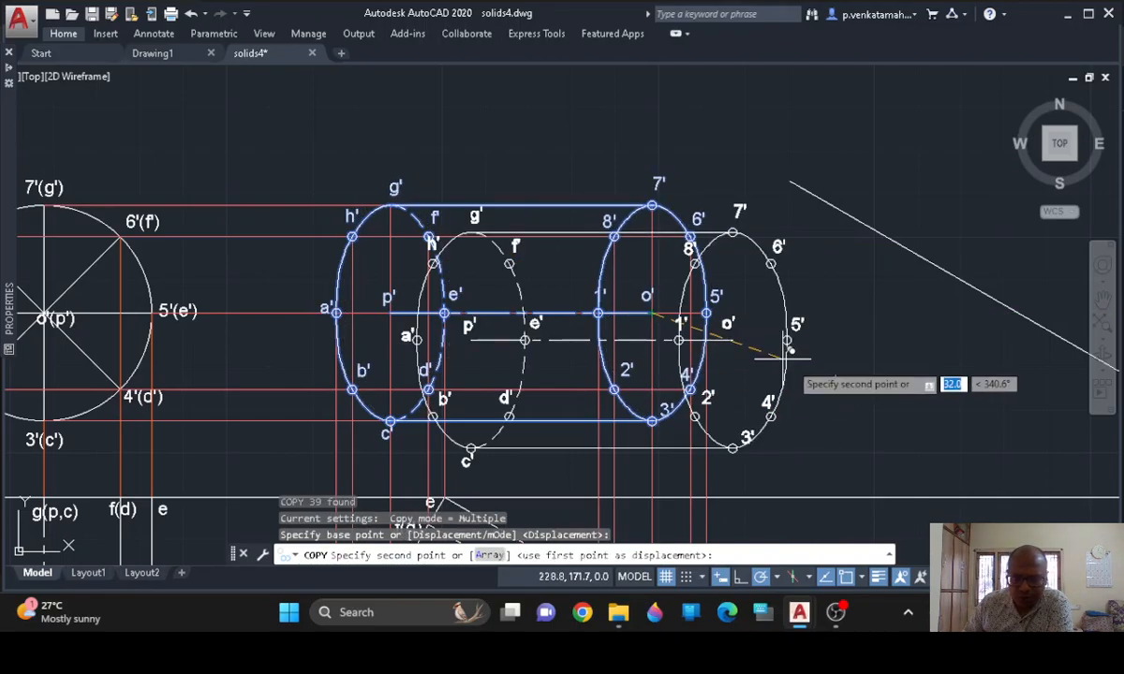
pyautogui.moveTo(886, 379); pyautogui.dragTo(370, 316, button='middle')
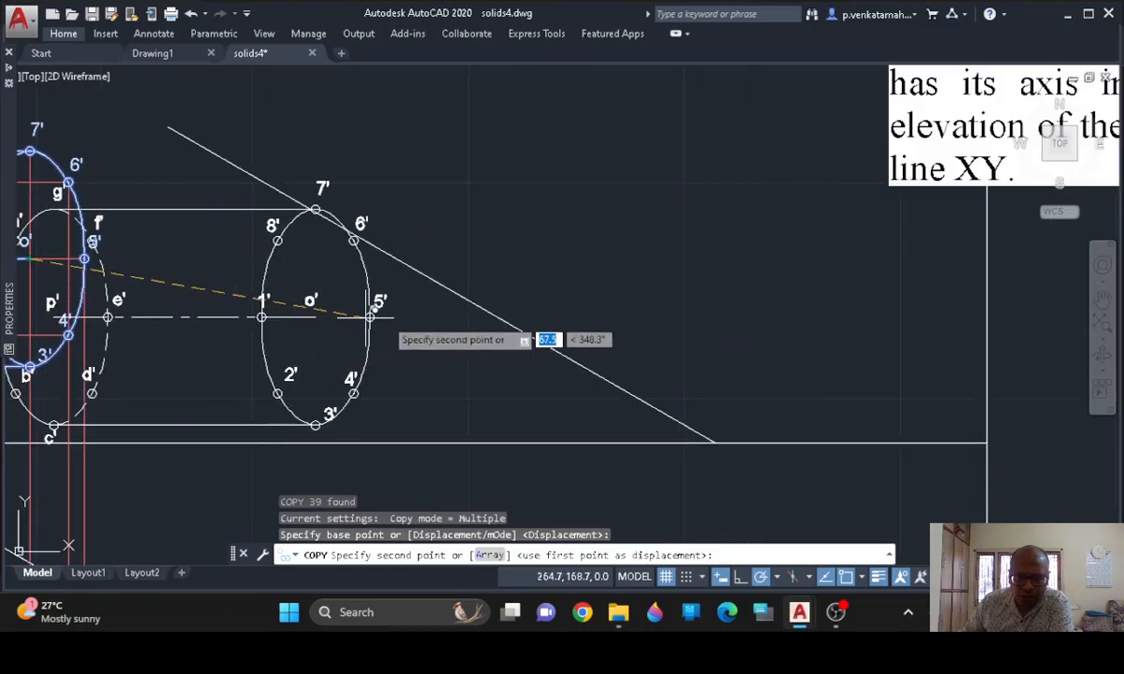
pyautogui.click(537, 339)
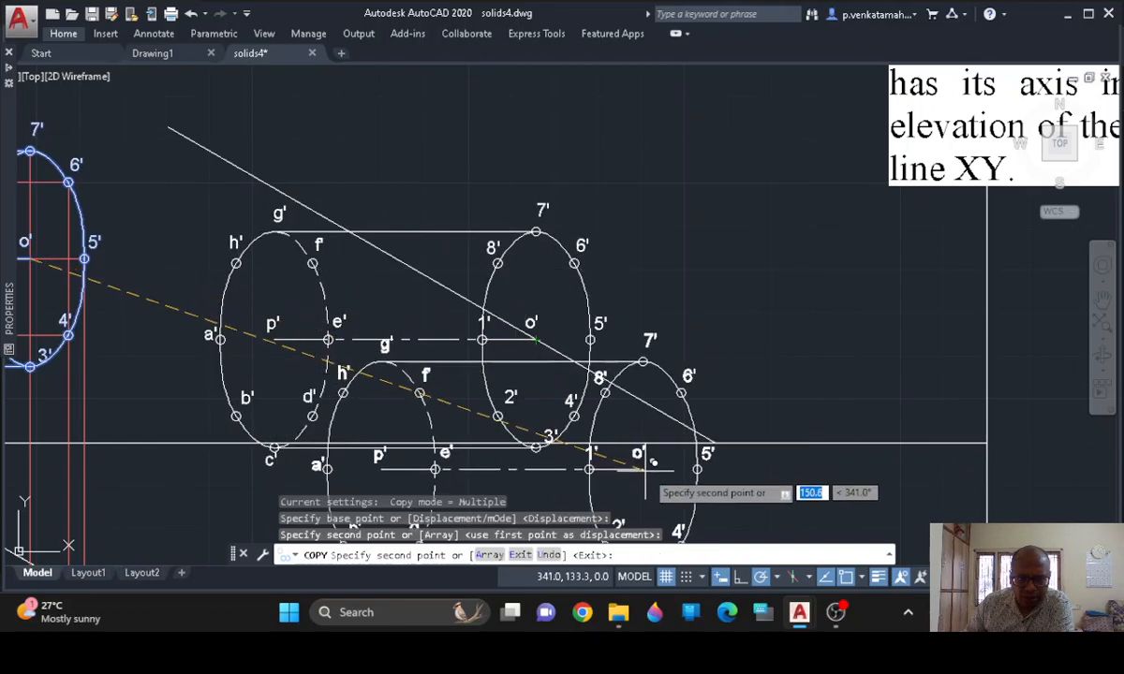
pyautogui.press('Escape')
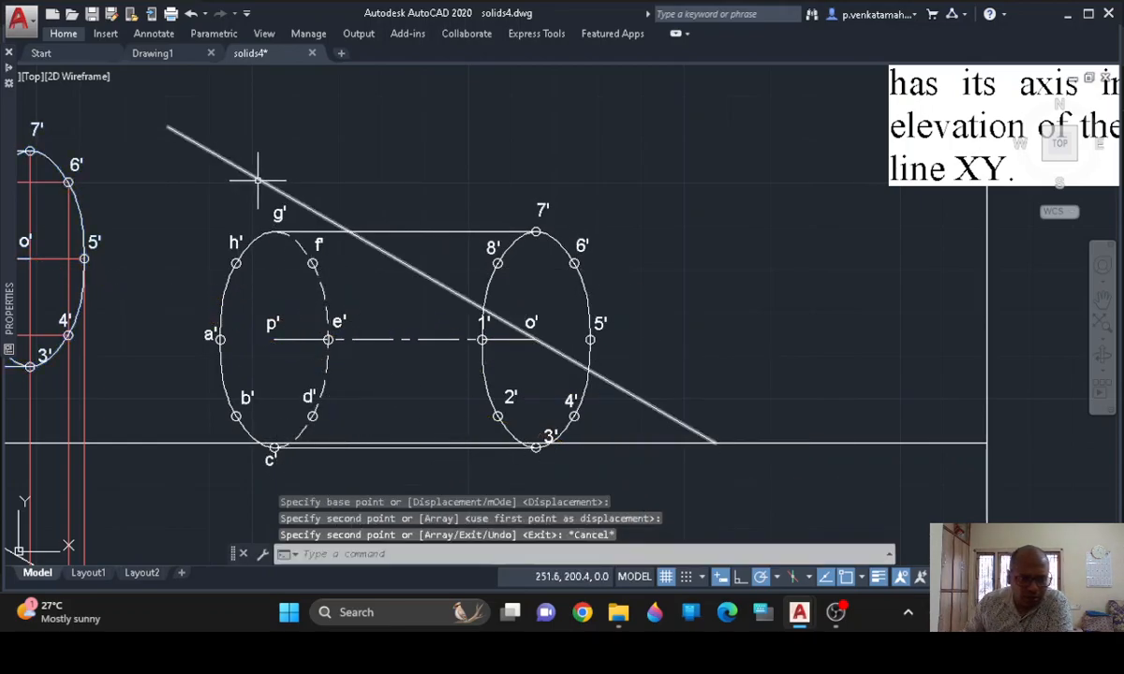
# Rotate the copied elevation about o' by reference, aligning its axis from o' to p' with the inclined line
pyautogui.moveTo(195, 203)
pyautogui.mouseDown()
pyautogui.moveTo(572, 156)
pyautogui.moveTo(693, 383)
pyautogui.moveTo(553, 480)
pyautogui.moveTo(267, 477)
pyautogui.moveTo(201, 457)
pyautogui.moveTo(252, 487)
pyautogui.mouseUp()
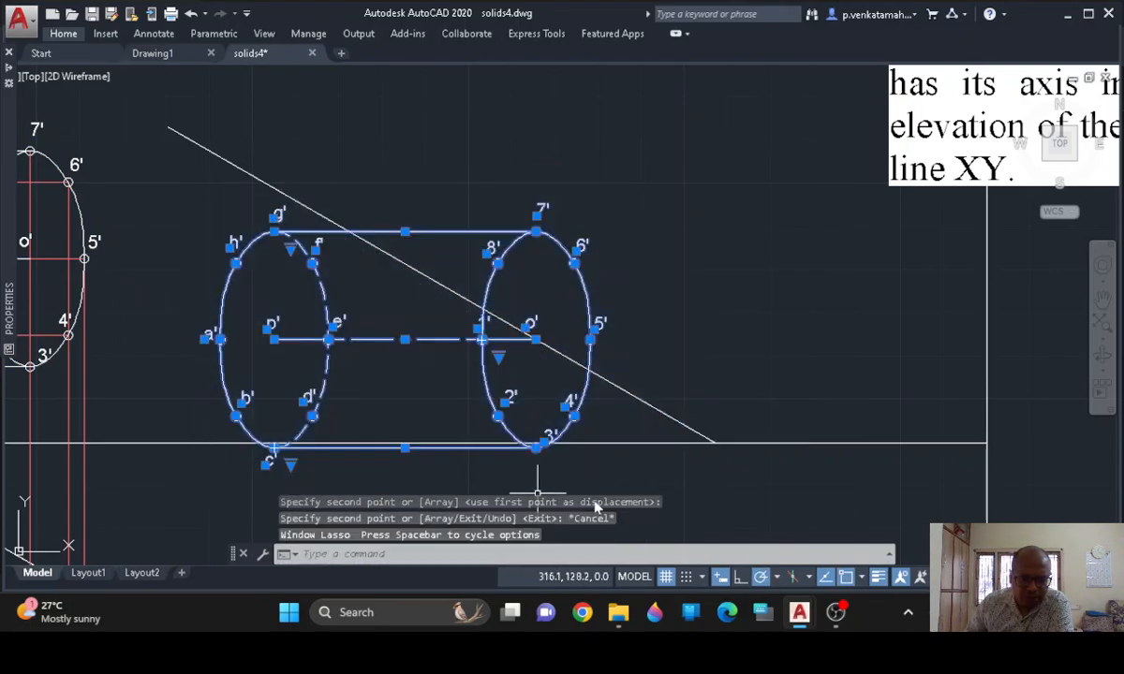
pyautogui.write('ro')
pyautogui.press('Return')
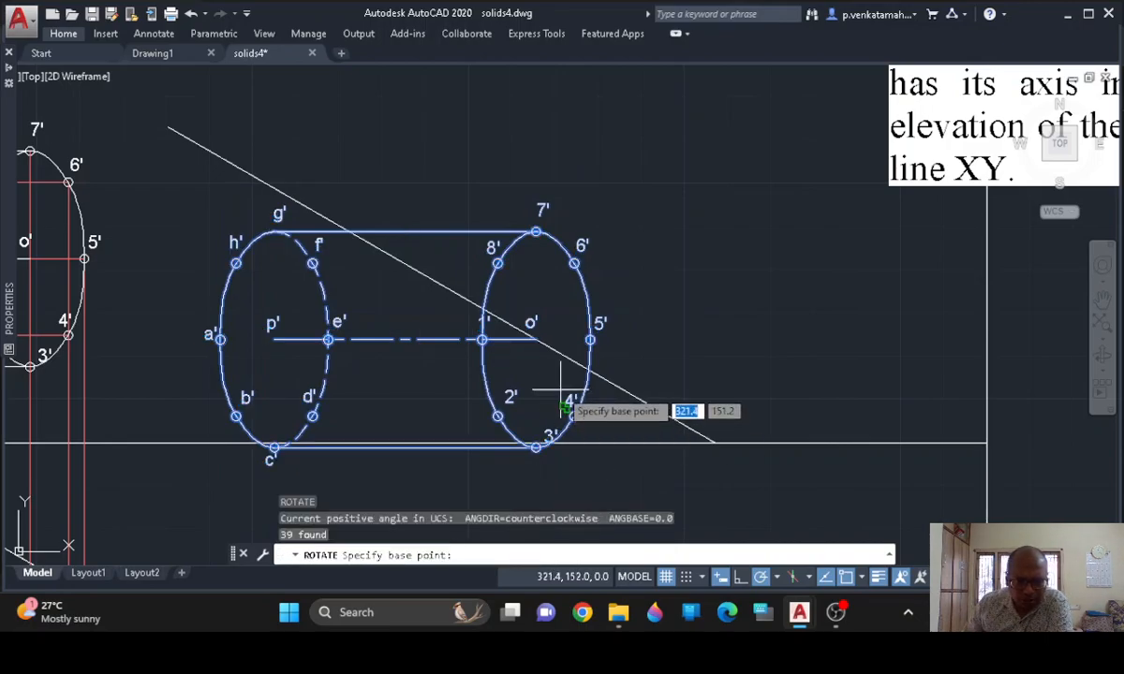
pyautogui.click(536, 340)
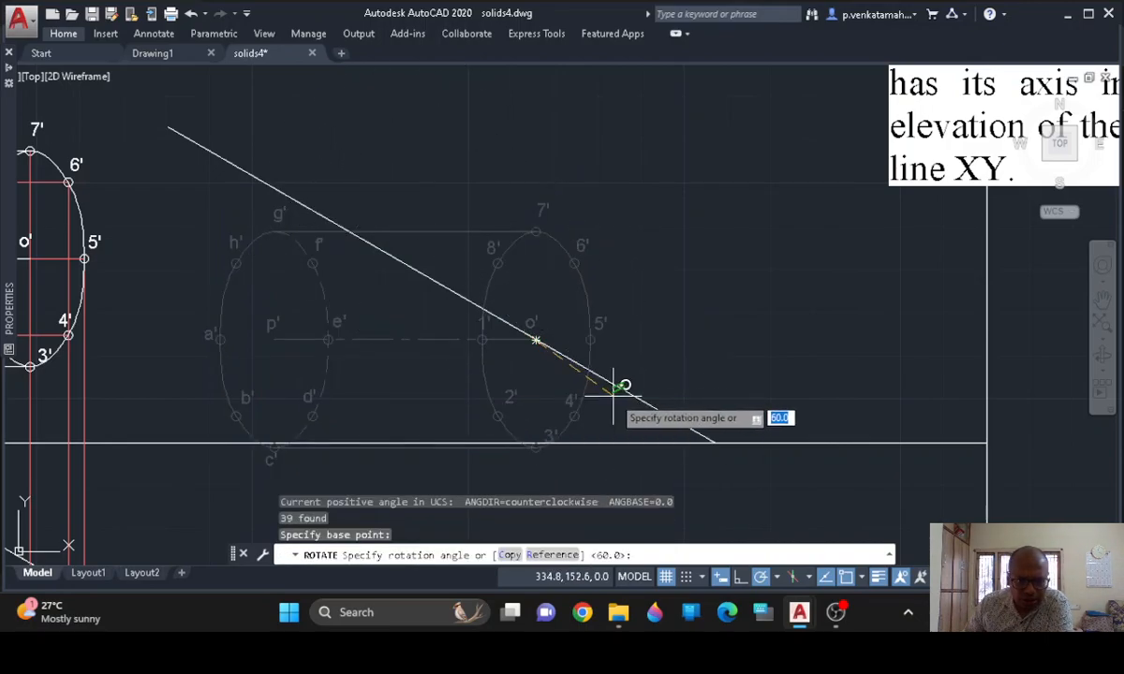
pyautogui.click(552, 555)
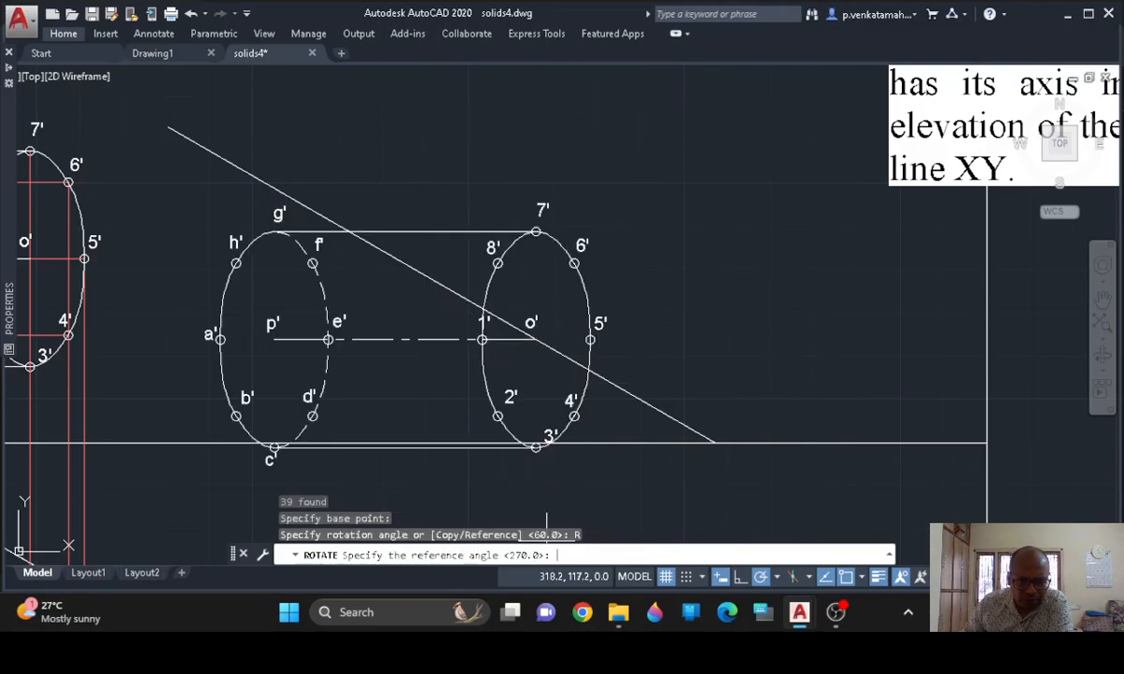
pyautogui.click(536, 339)
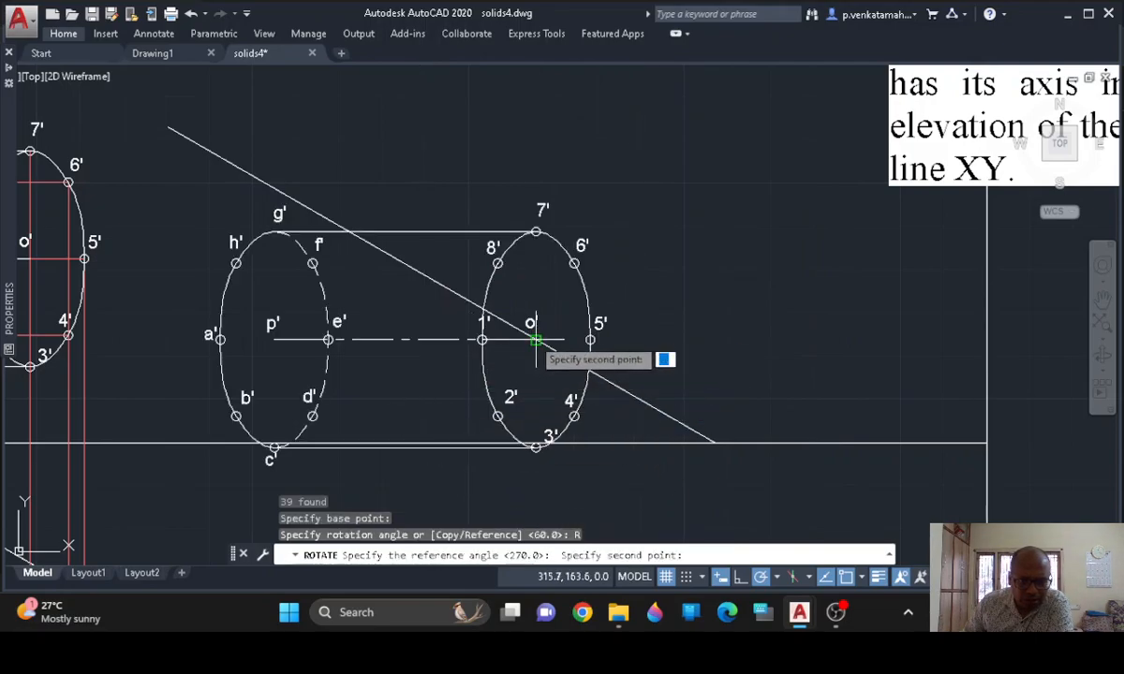
pyautogui.click(273, 340)
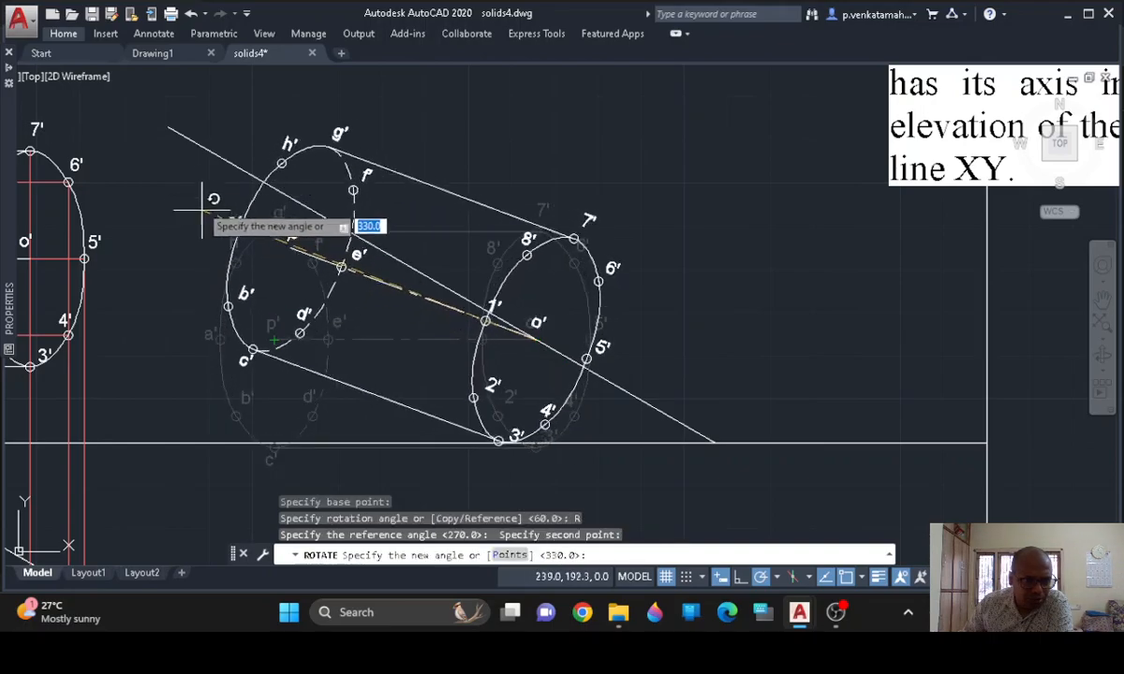
pyautogui.click(164, 129)
# Set the text rotation of all point labels on the tilted elevation to 0 so that they read upright
pyautogui.scroll(-2, 190, 433)
pyautogui.scroll(4, 189, 433)
pyautogui.moveTo(245, 350); pyautogui.dragTo(246, 412, button='middle')
pyautogui.scroll(-1, 245, 412)
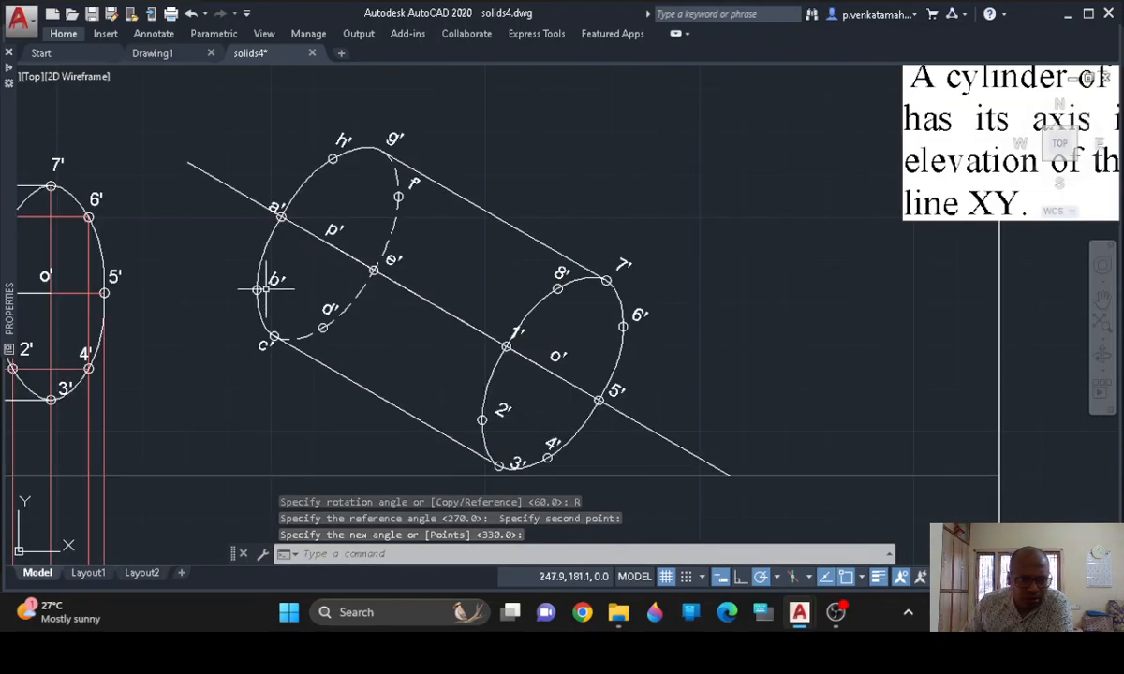
pyautogui.click(341, 142)
pyautogui.click(391, 137)
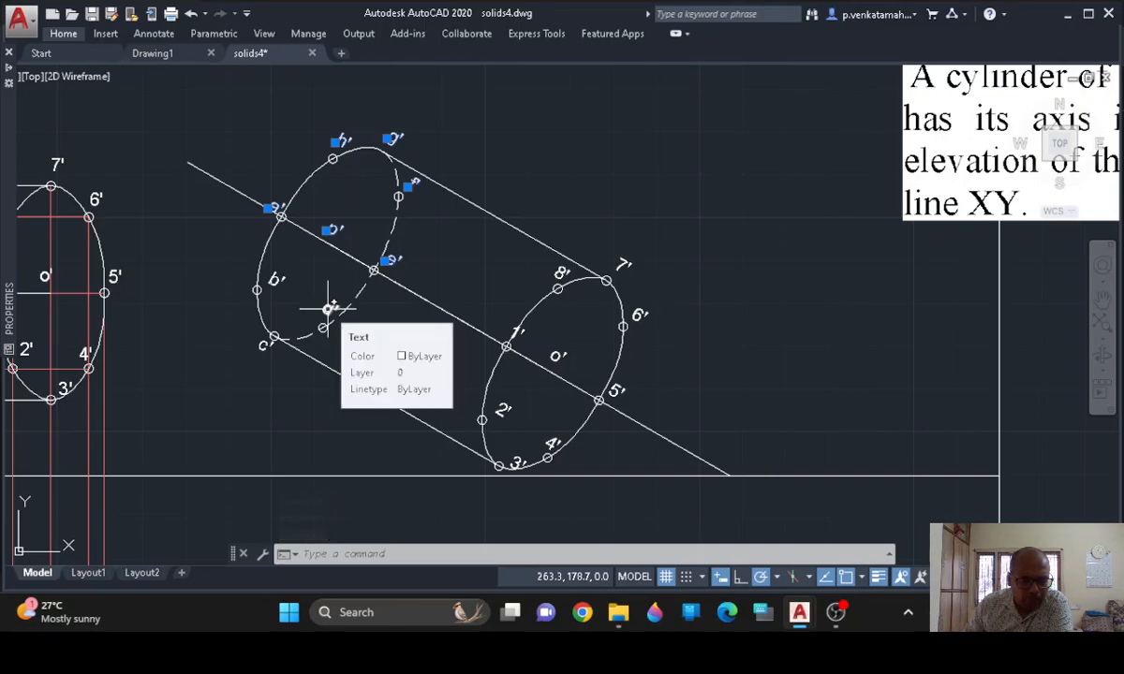
pyautogui.click(275, 280)
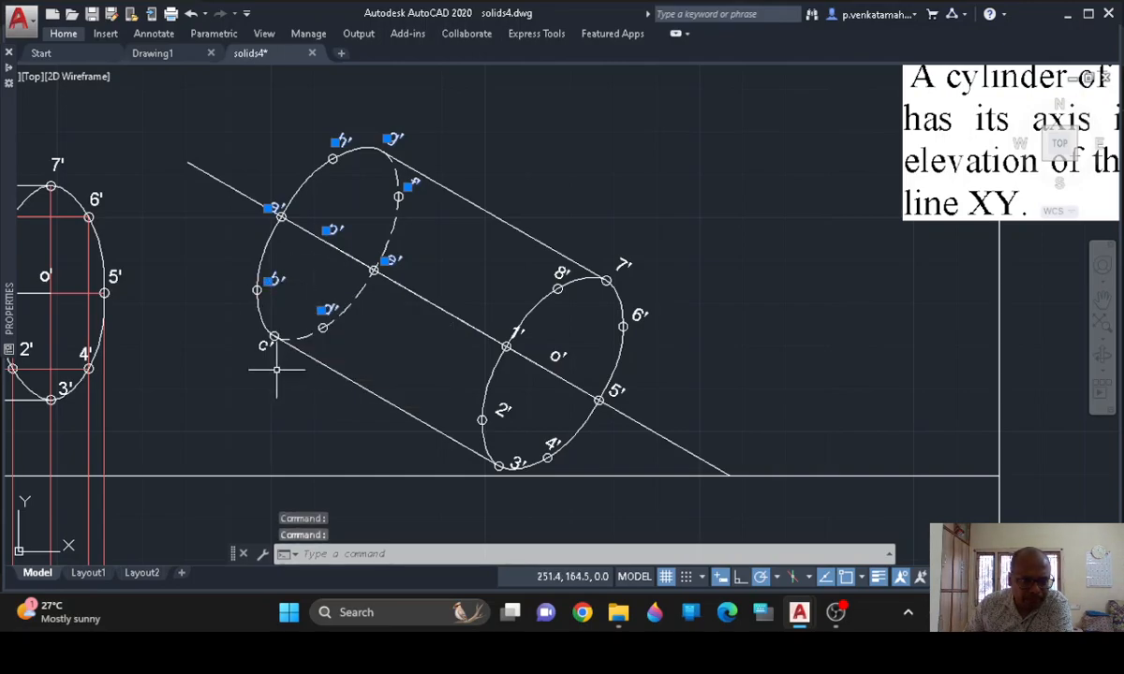
pyautogui.click(264, 344)
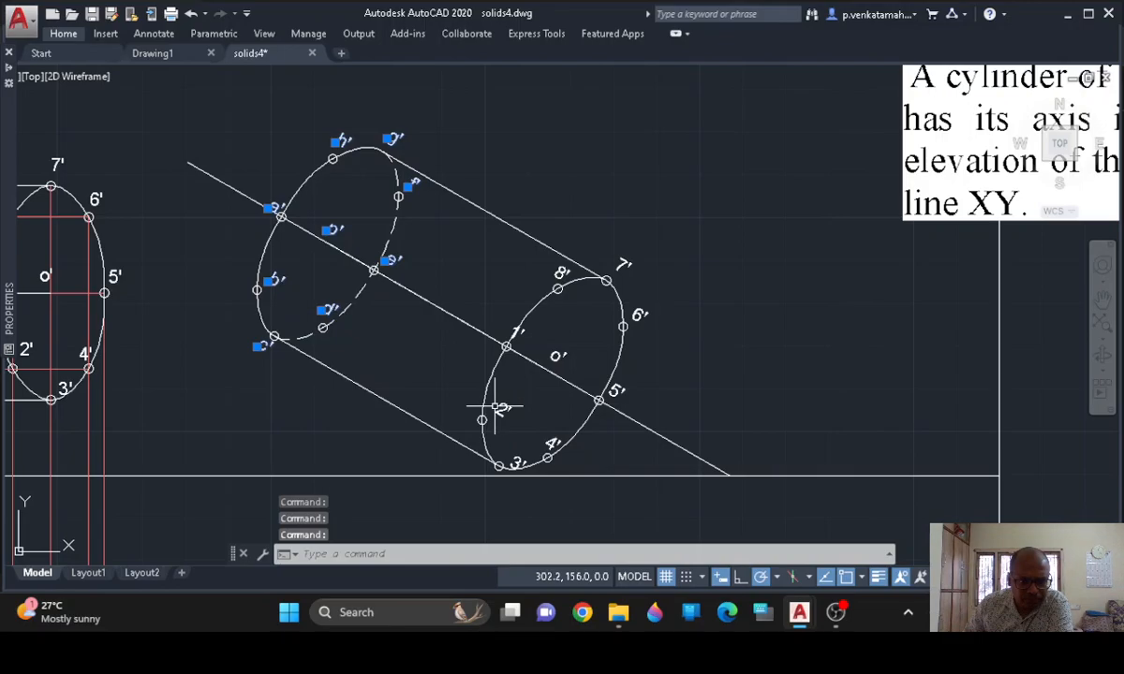
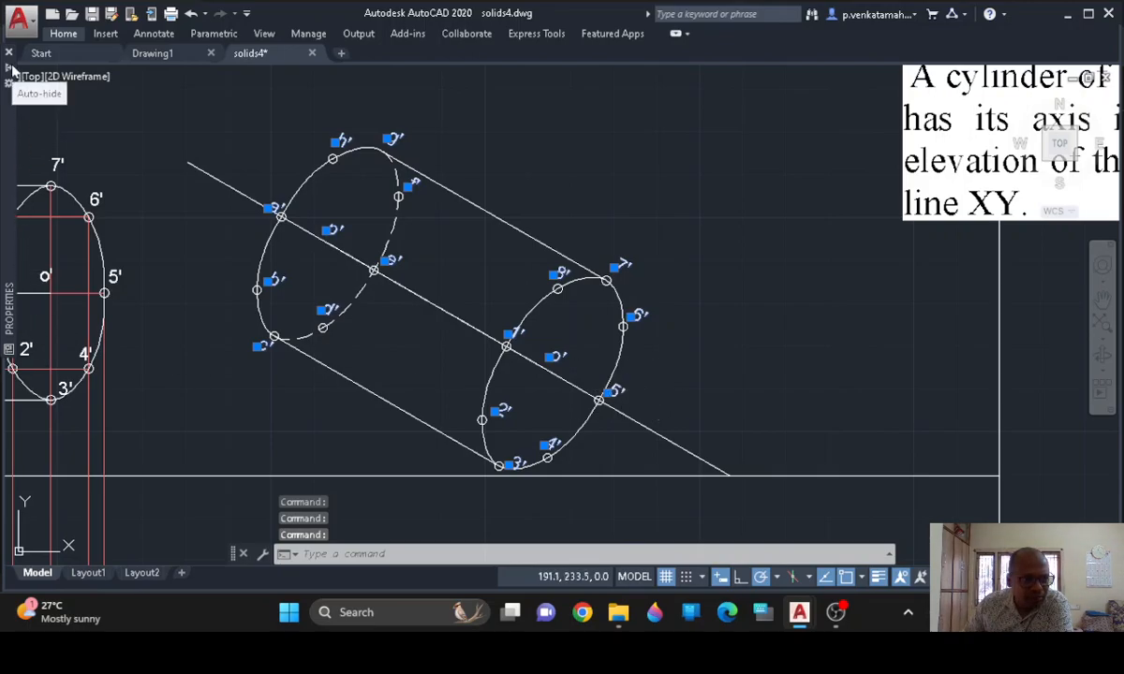
pyautogui.moveTo(12, 73)
pyautogui.scroll(-5, 142, 225)
pyautogui.click(117, 150)
pyautogui.write('0')
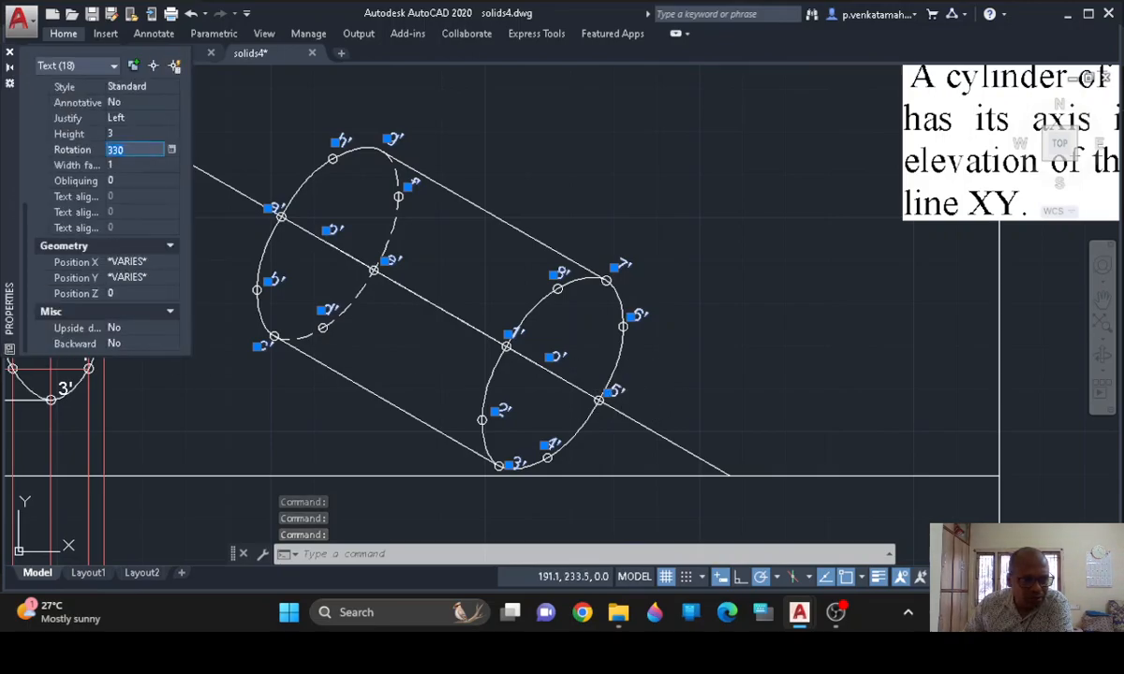
pyautogui.press('Tab')
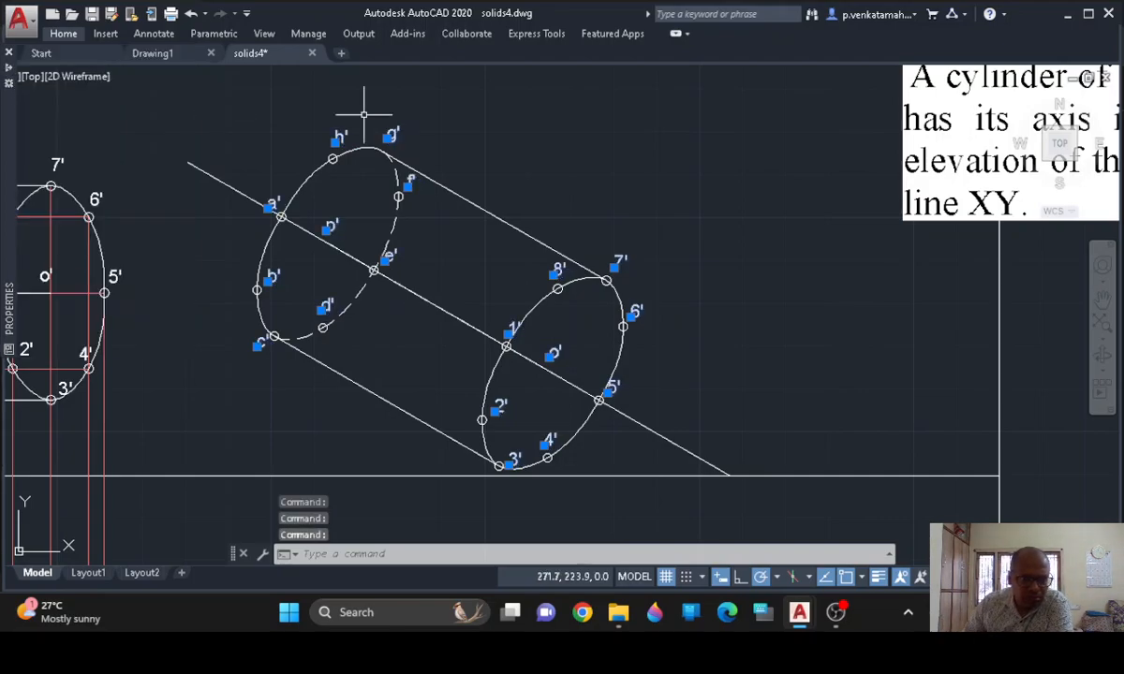
pyautogui.press('Escape')
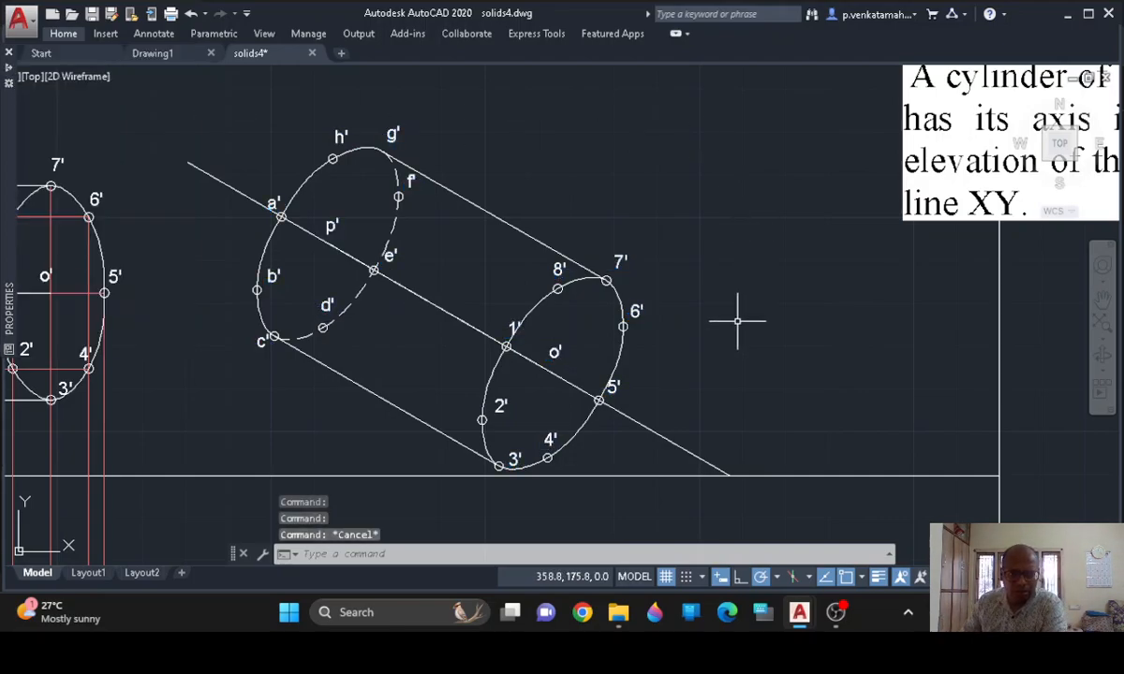
# Shift the 1' label on the tilted elevation slightly sideways so that it clears the ellipse
pyautogui.moveTo(725, 348); pyautogui.dragTo(765, 311, button='middle')
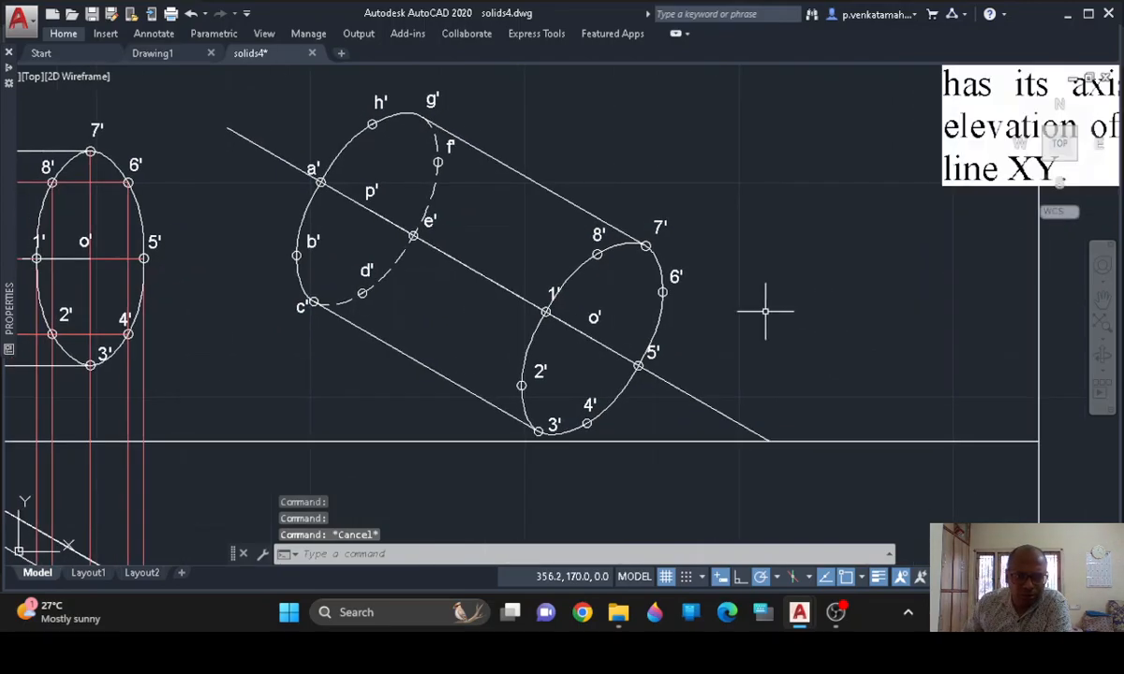
pyautogui.click(552, 296)
pyautogui.scroll(2, 582, 319)
pyautogui.click(525, 292)
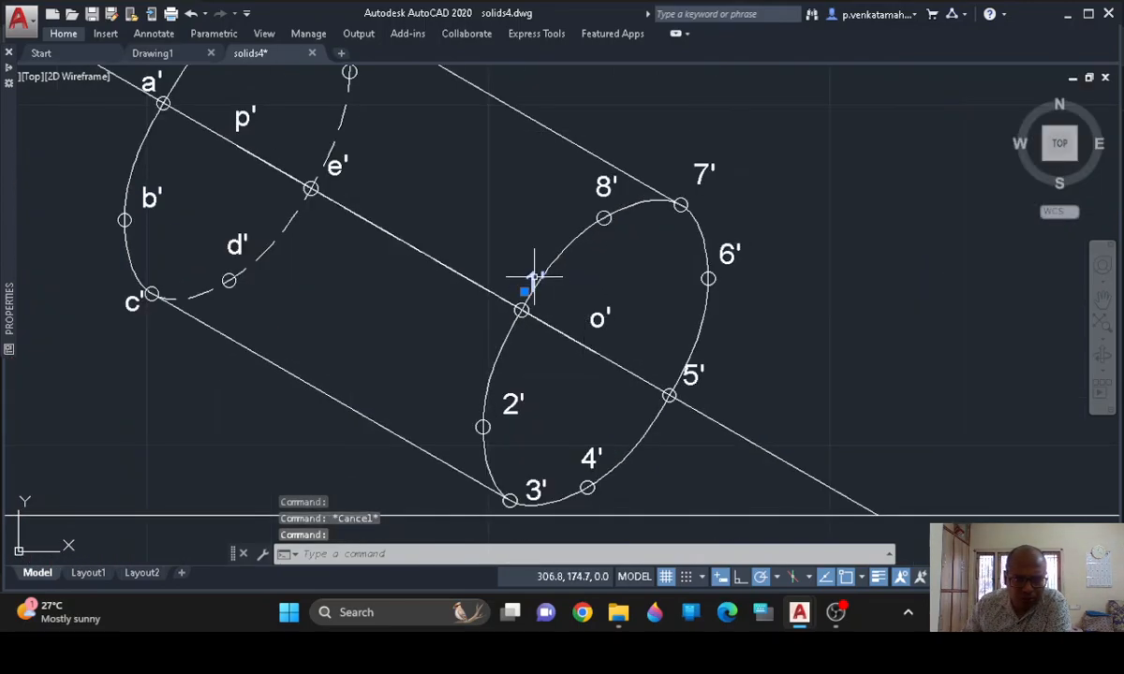
pyautogui.click(514, 290)
pyautogui.scroll(-2, 656, 365)
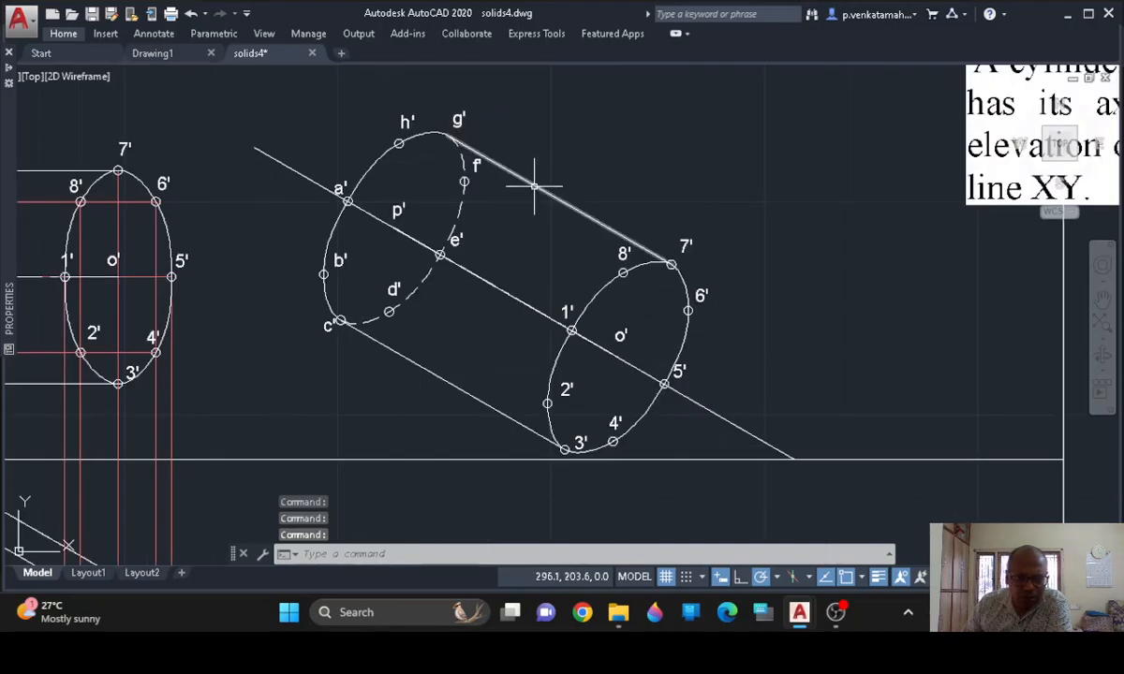
# Set the lineweight of the tilted cylinder's two end ellipses and two outer generators to 0.30 mm
pyautogui.click(368, 172)
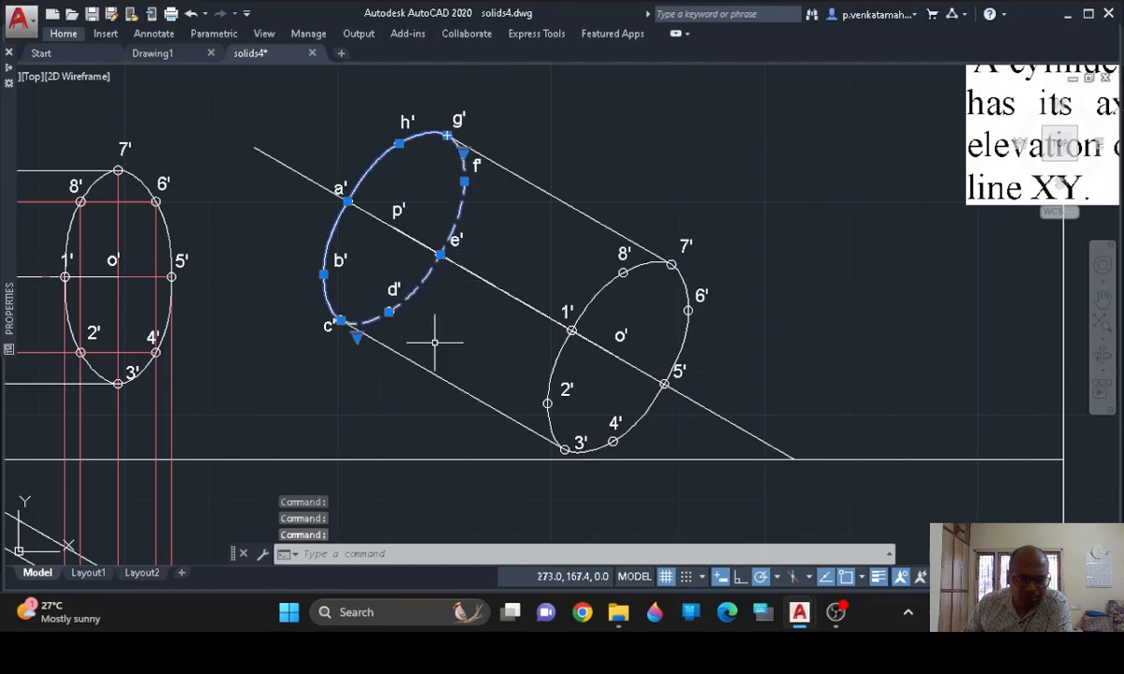
pyautogui.click(432, 371)
pyautogui.click(562, 351)
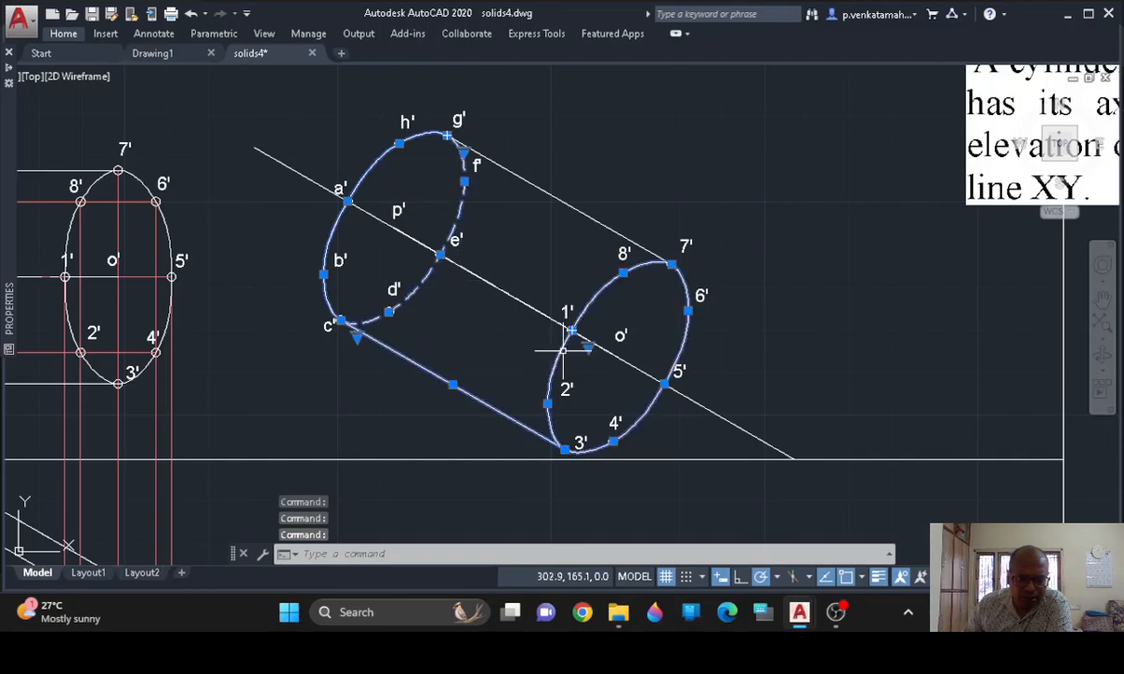
pyautogui.click(604, 225)
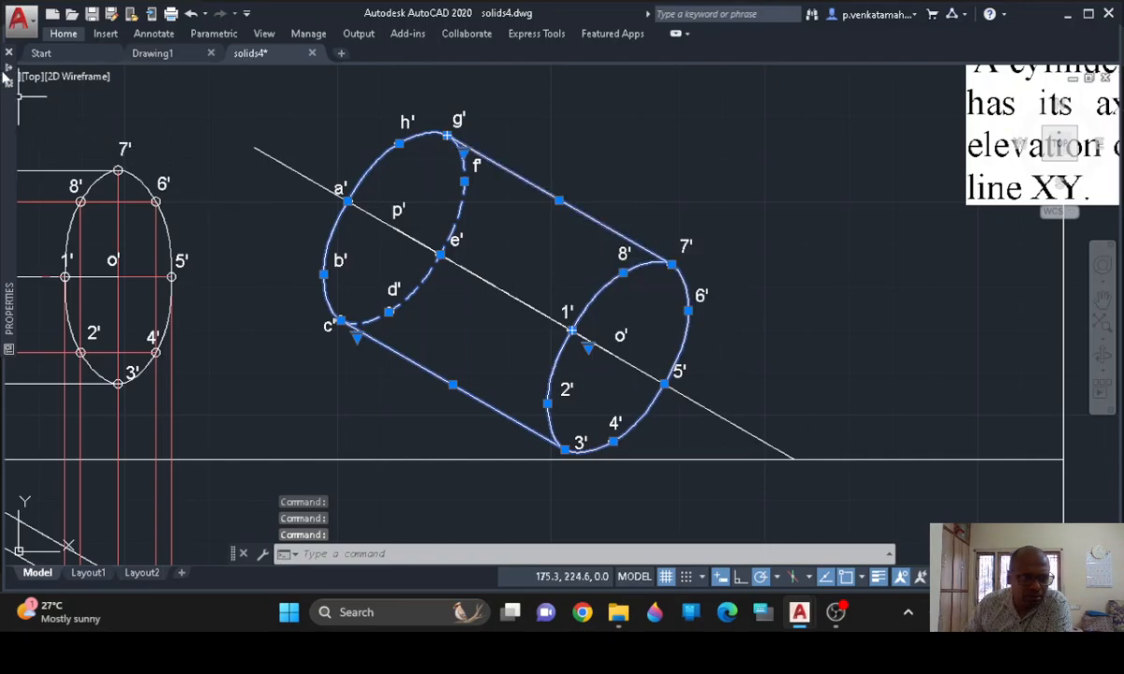
pyautogui.moveTo(11, 72)
pyautogui.click(148, 180)
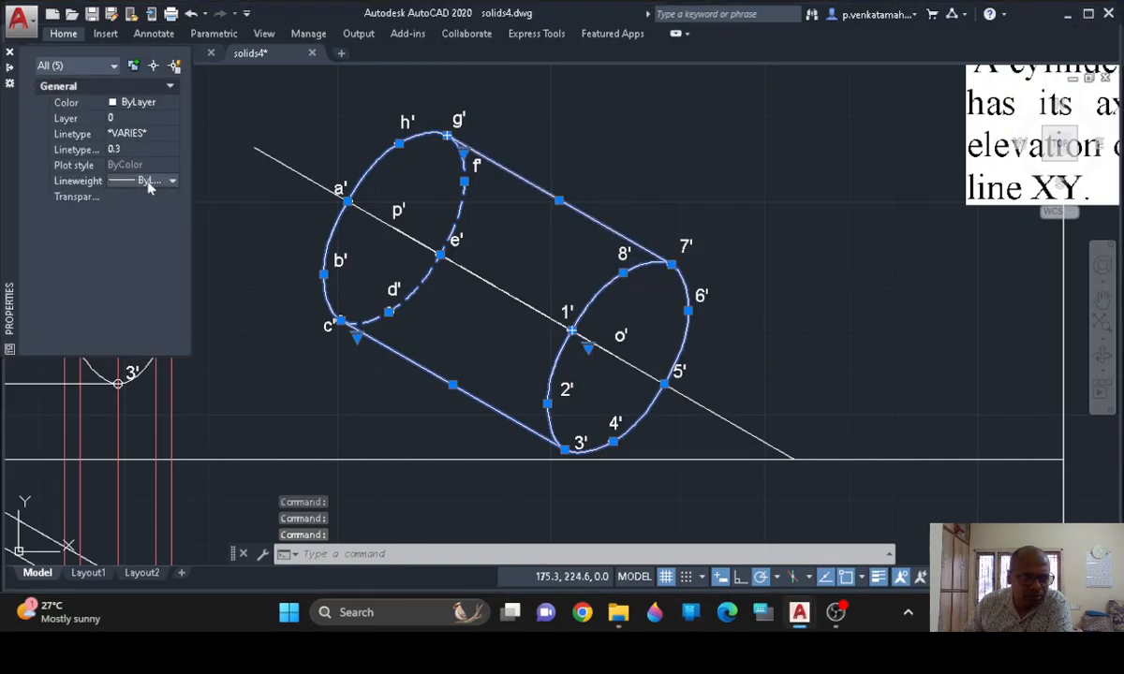
pyautogui.click(172, 180)
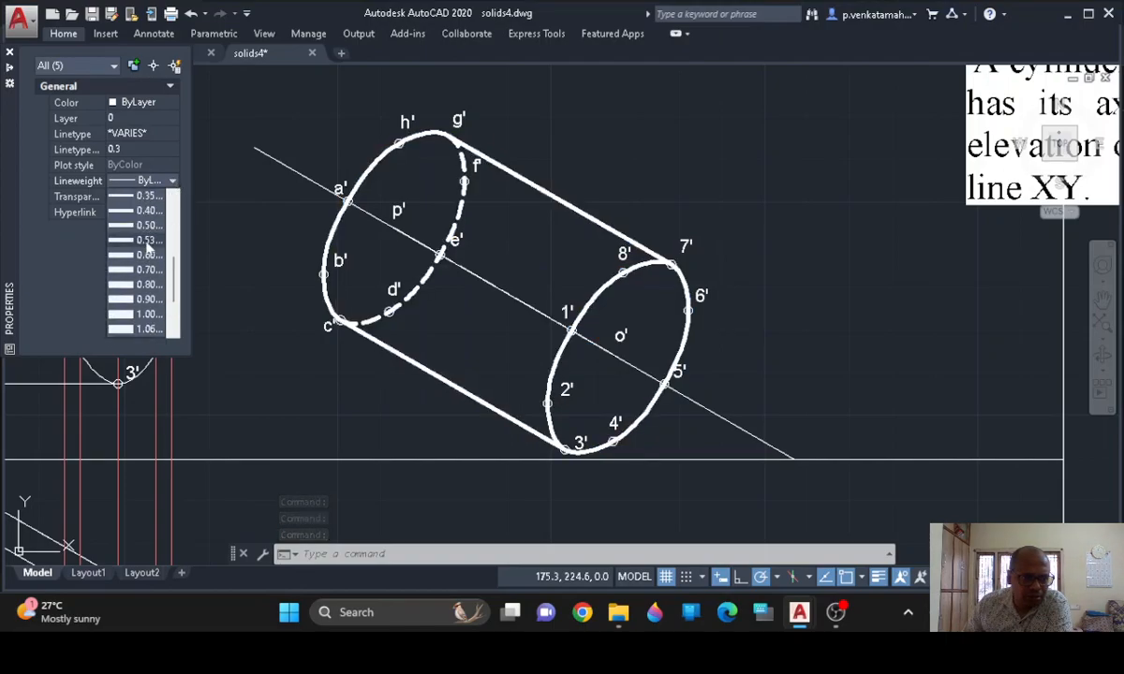
pyautogui.scroll(2, 148, 229)
pyautogui.click(147, 270)
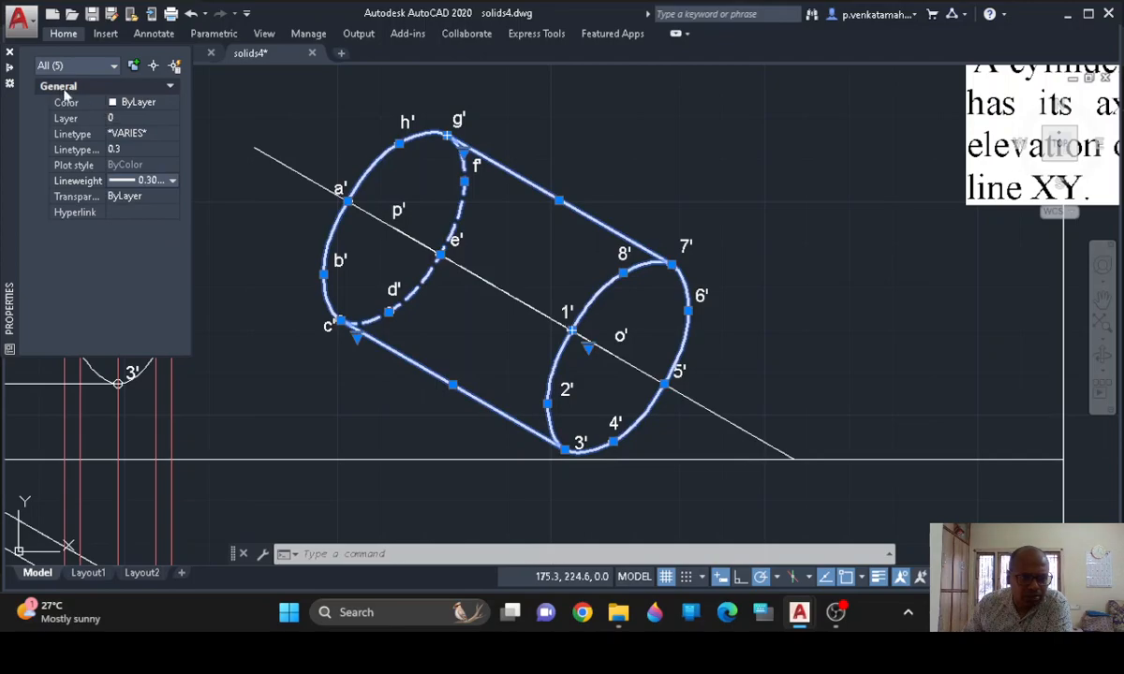
pyautogui.click(9, 70)
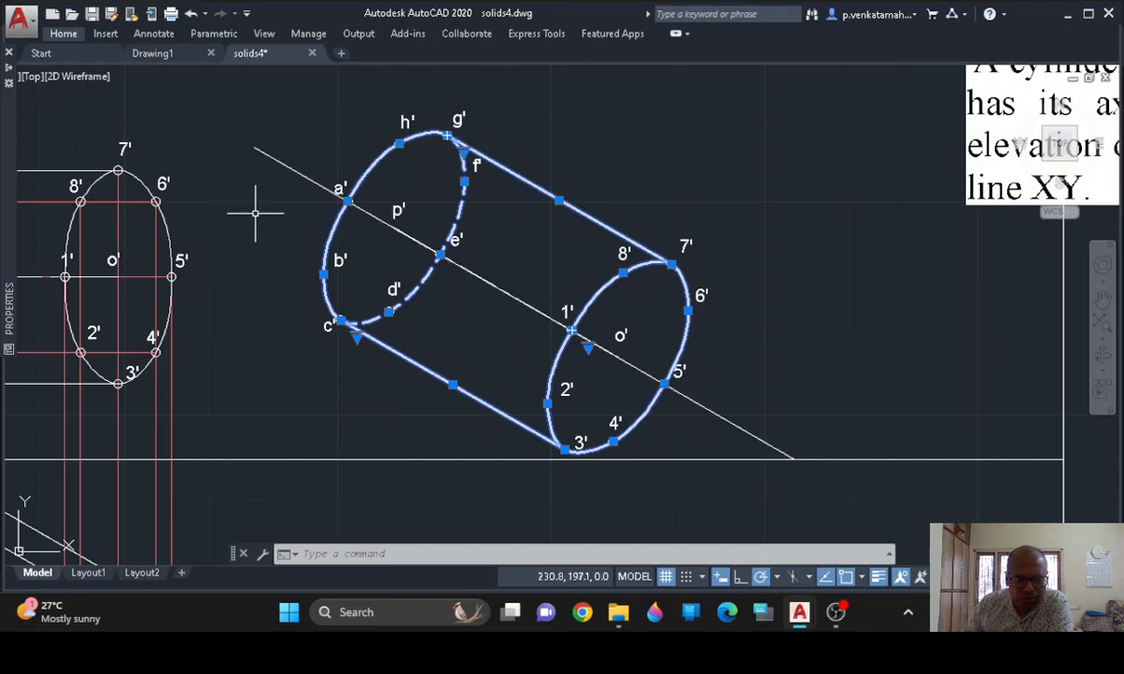
# Shorten the inclined reference line so that its upper end lies at o' of the tilted elevation
pyautogui.click(277, 159)
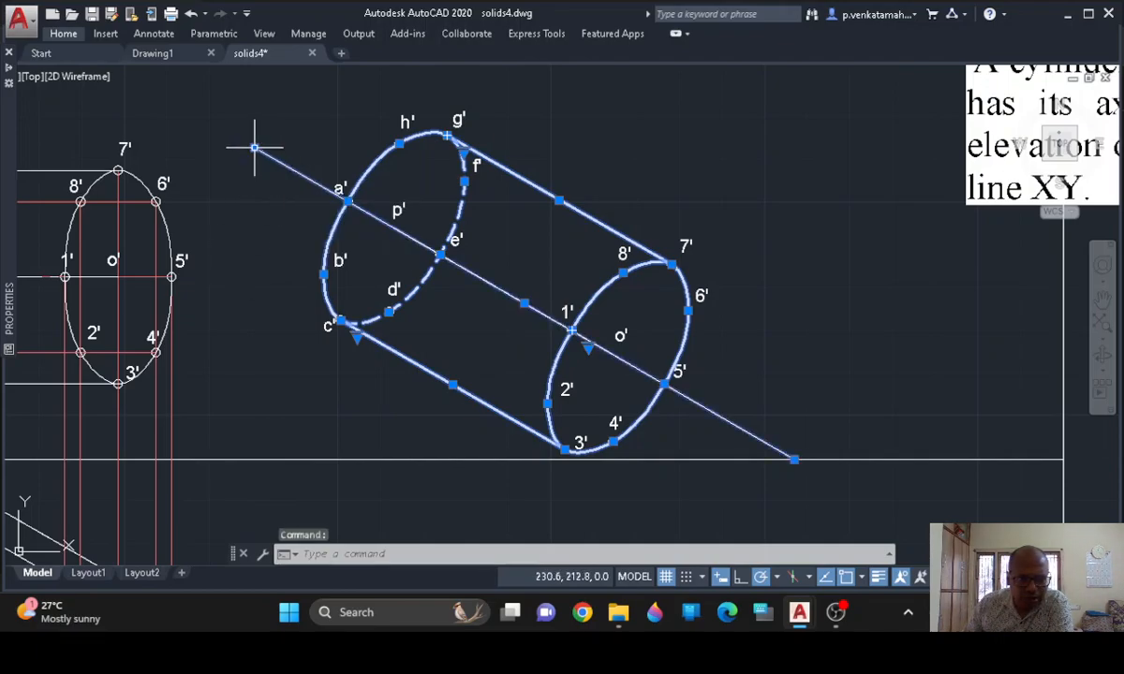
pyautogui.click(255, 149)
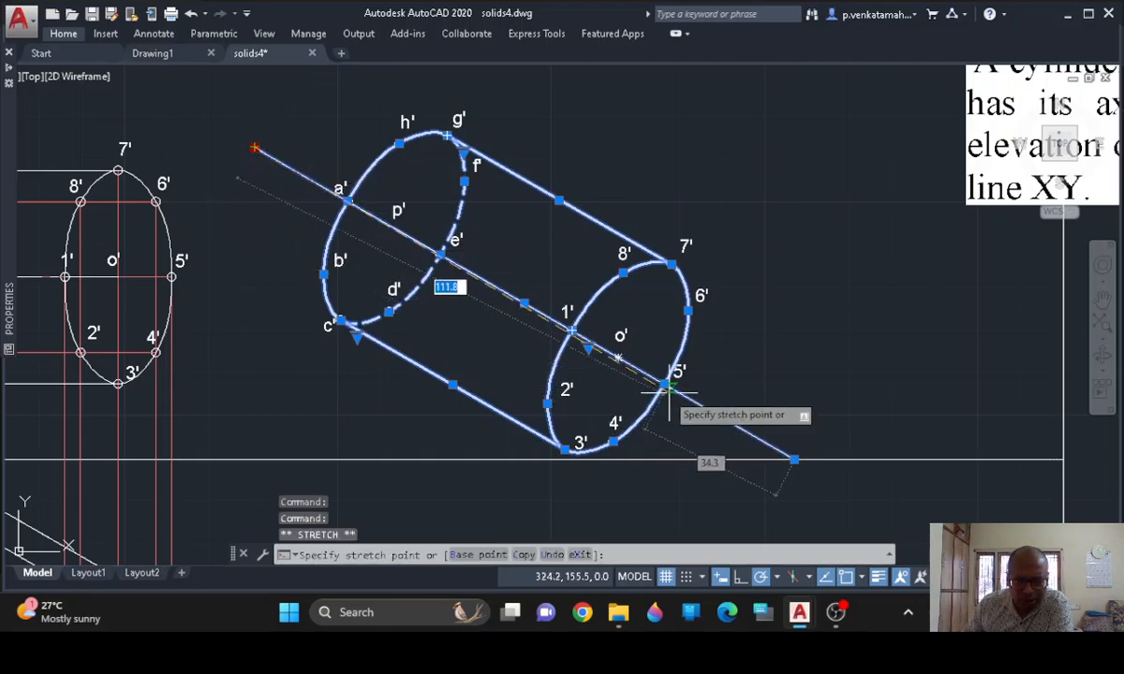
pyautogui.click(572, 330)
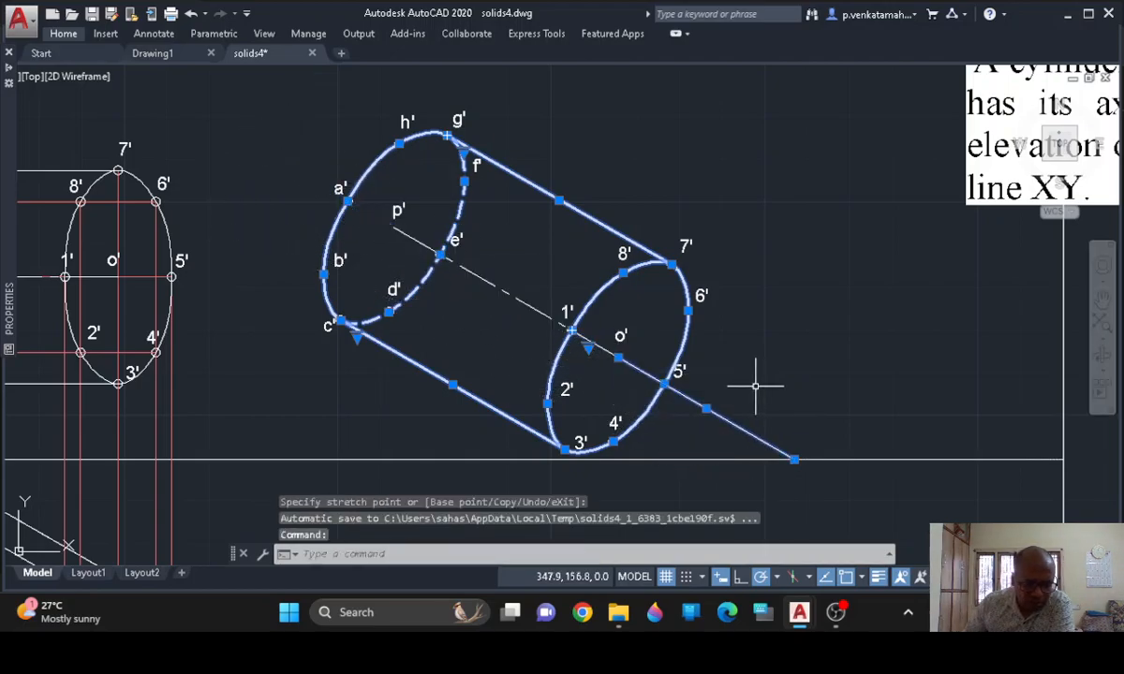
pyautogui.press('Escape')
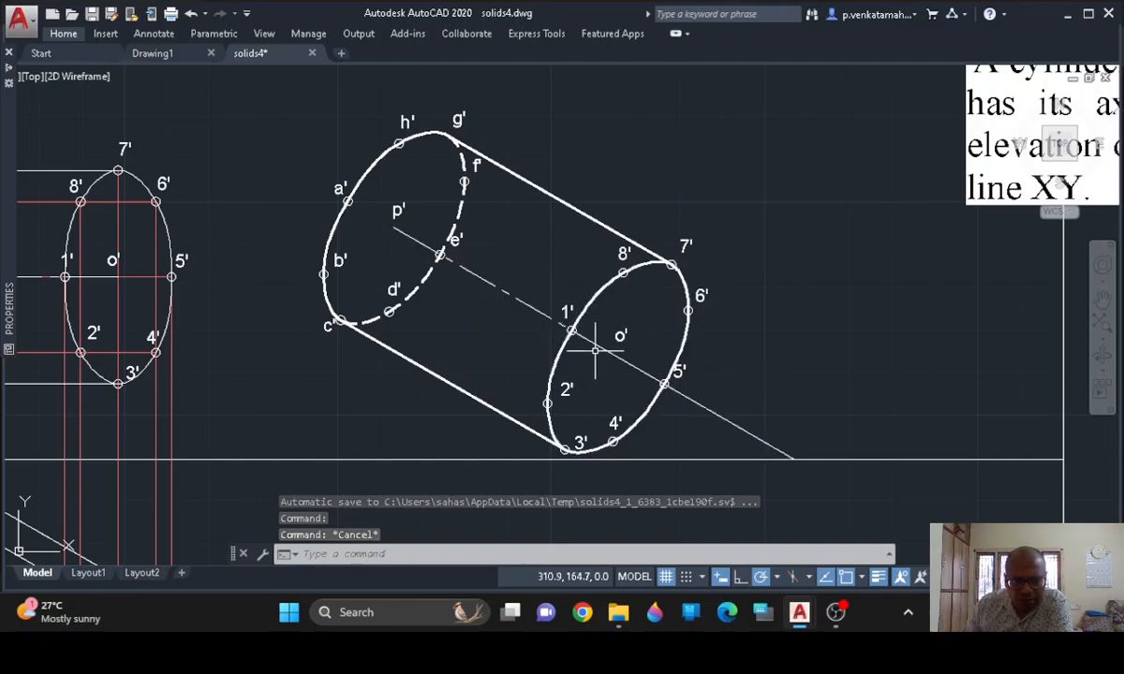
# Colour the shortened inclined line between o' and the XY line red
pyautogui.click(712, 410)
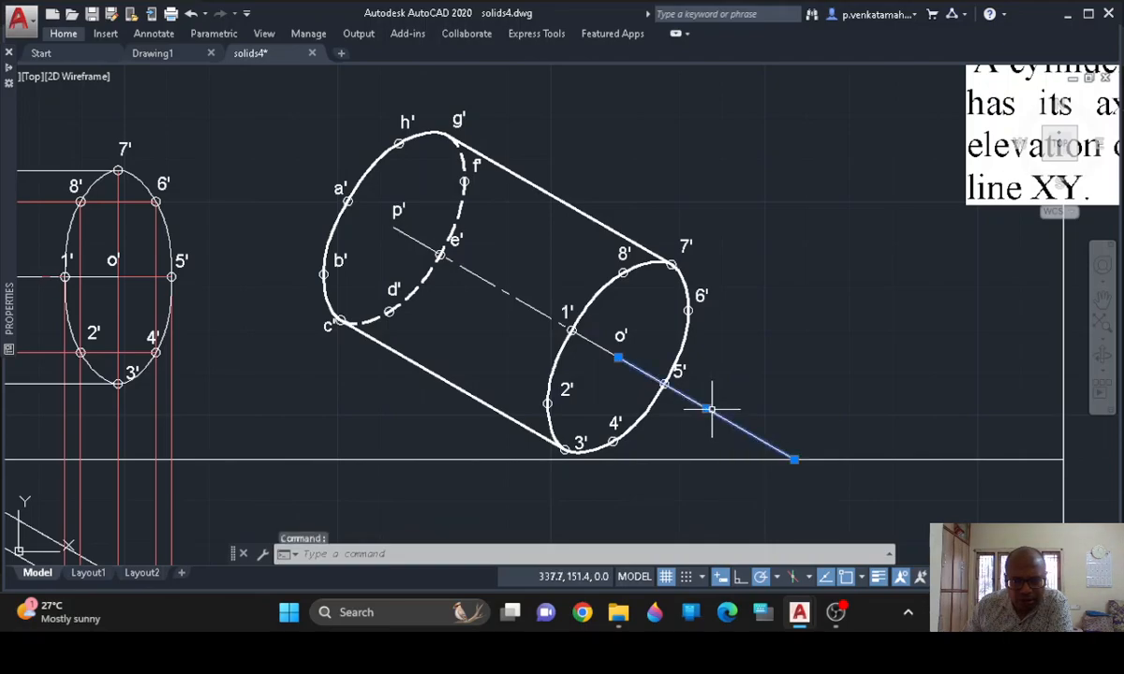
pyautogui.click(68, 34)
pyautogui.moveTo(737, 71)
pyautogui.click(815, 132)
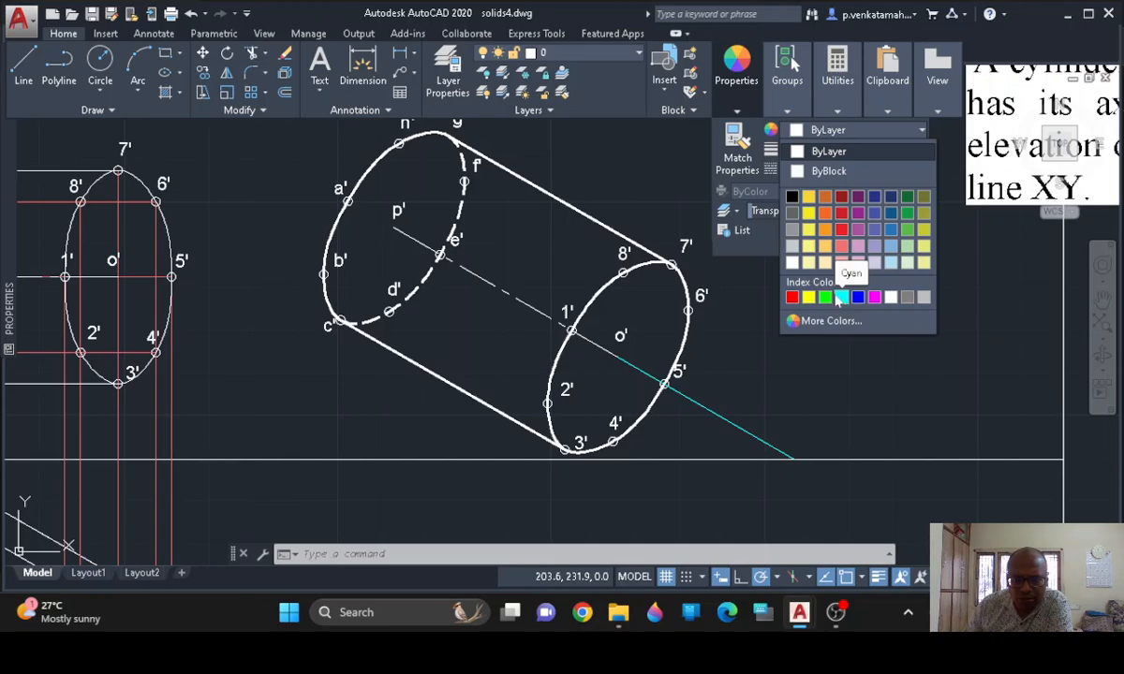
pyautogui.click(792, 297)
pyautogui.press('Escape')
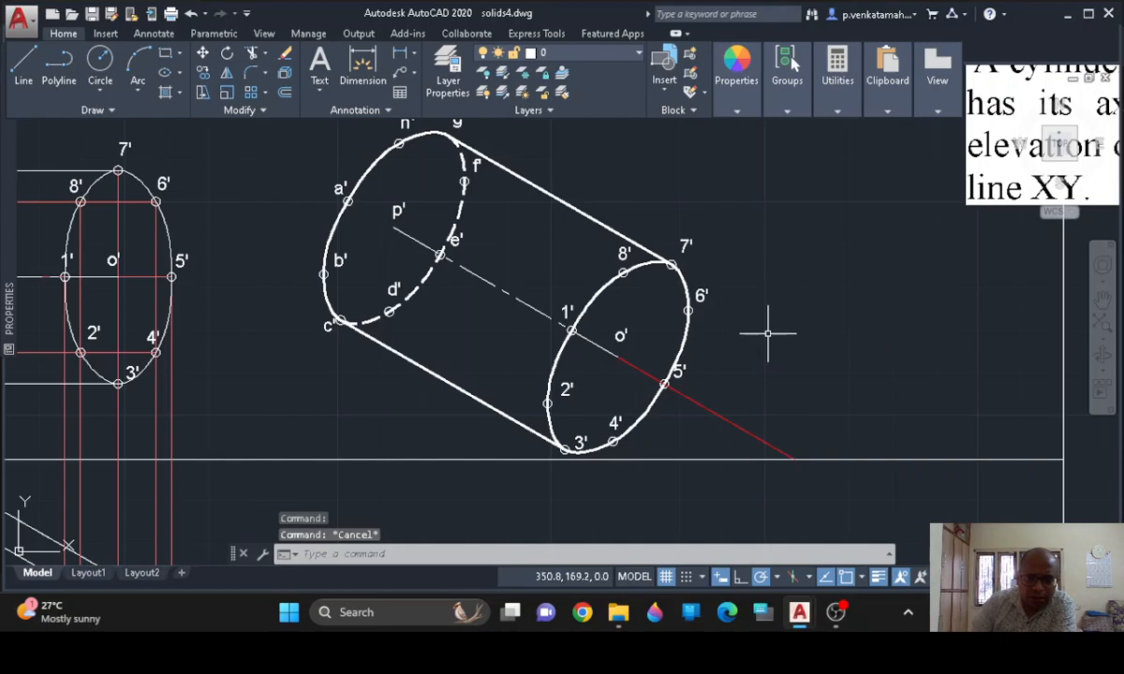
# Set the current drawing colour for new objects to green 88,186,72
pyautogui.scroll(-2, 770, 339)
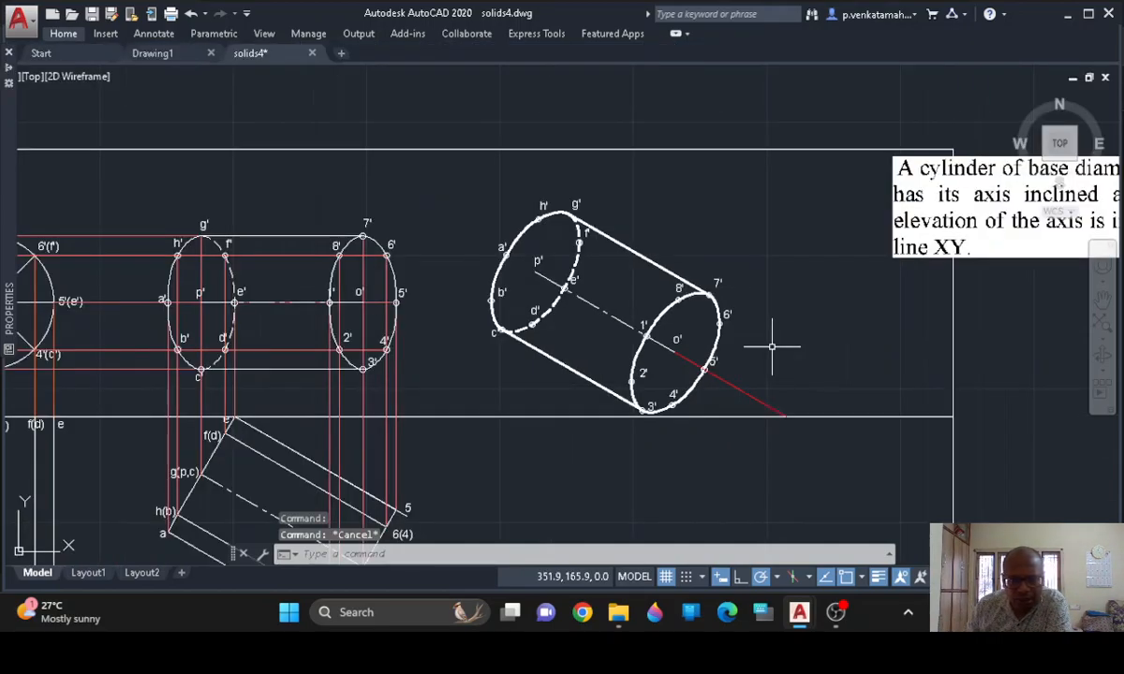
pyautogui.scroll(2, 723, 359)
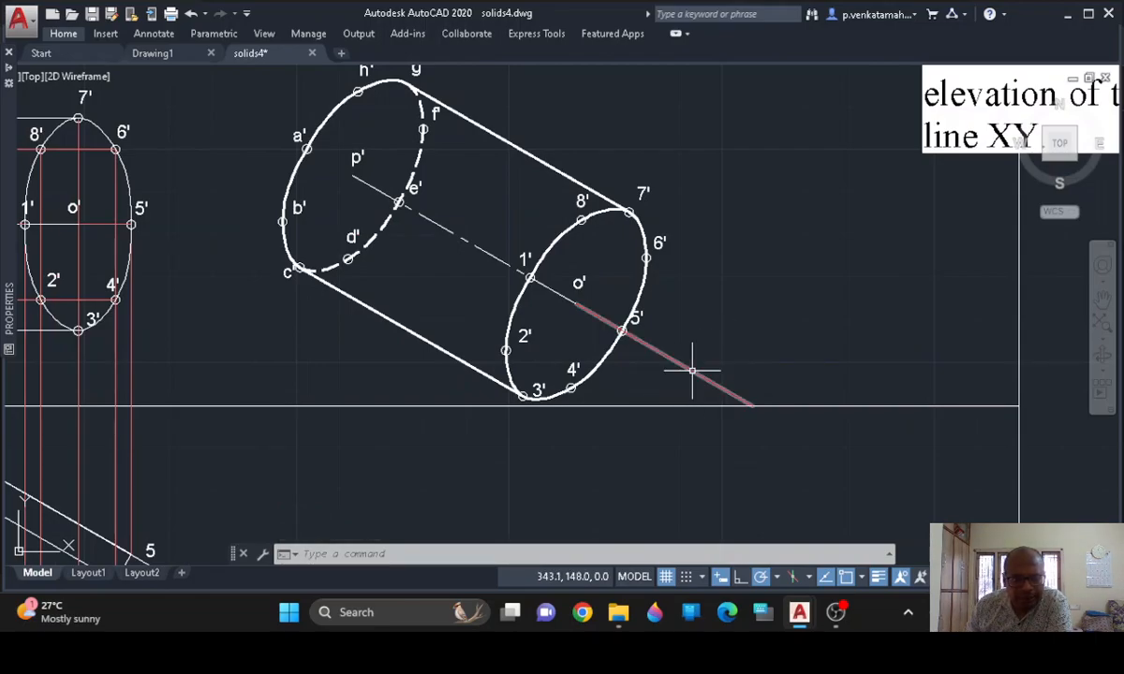
pyautogui.scroll(-2, 686, 426)
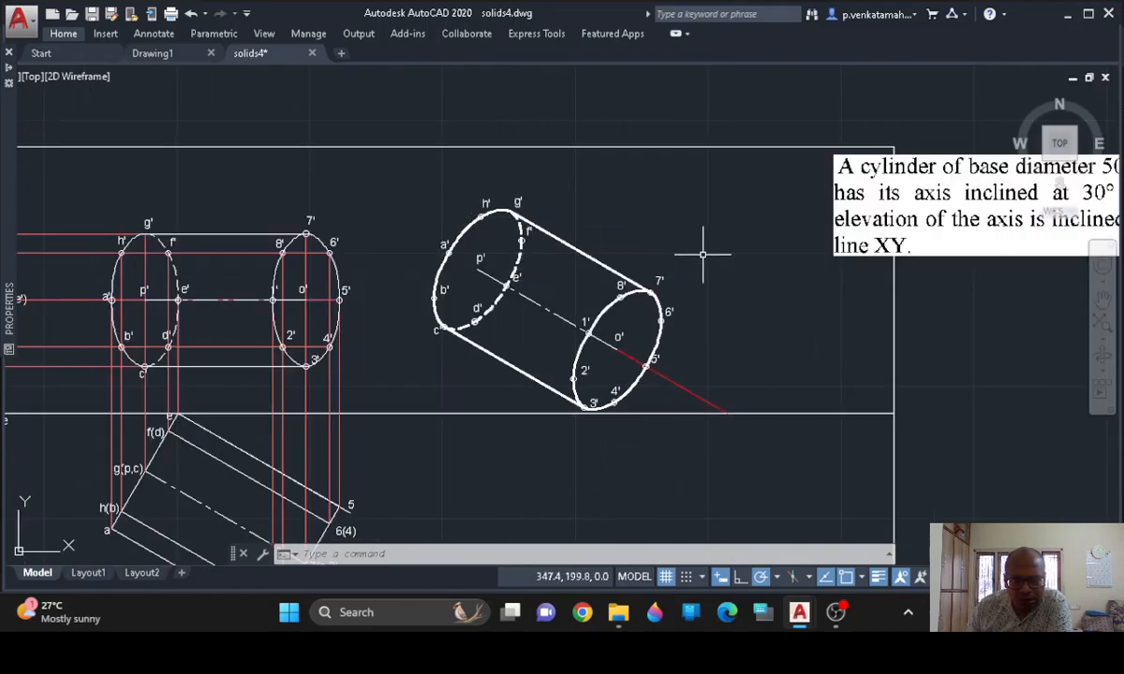
pyautogui.moveTo(493, 386); pyautogui.dragTo(479, 326, button='middle')
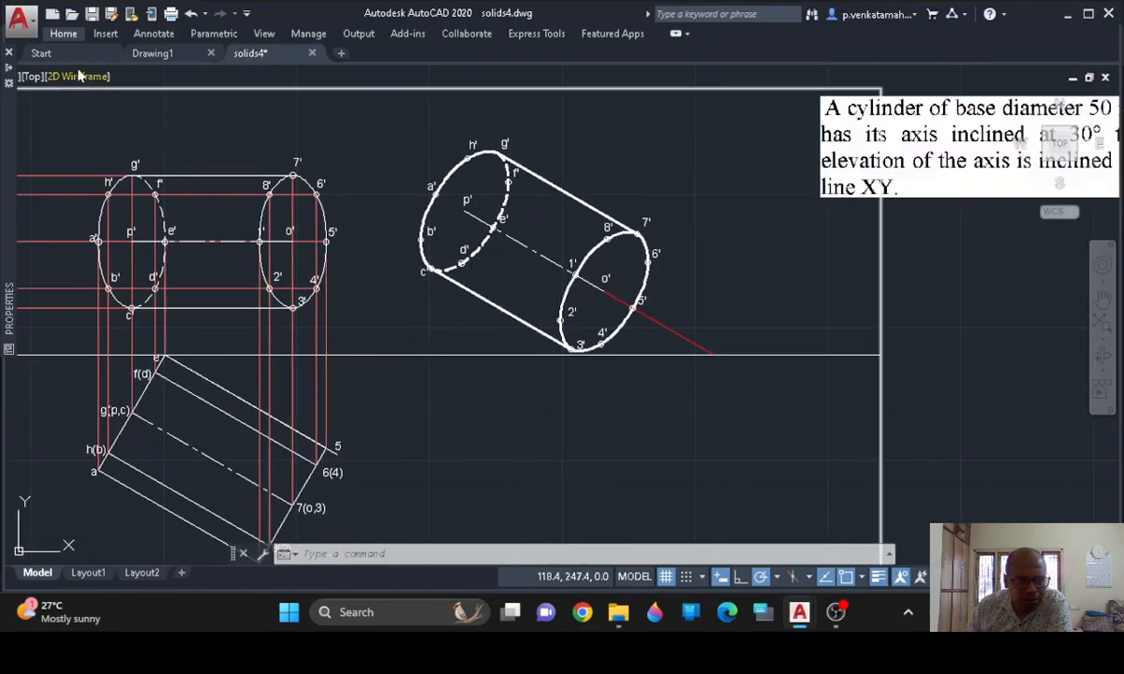
pyautogui.click(53, 34)
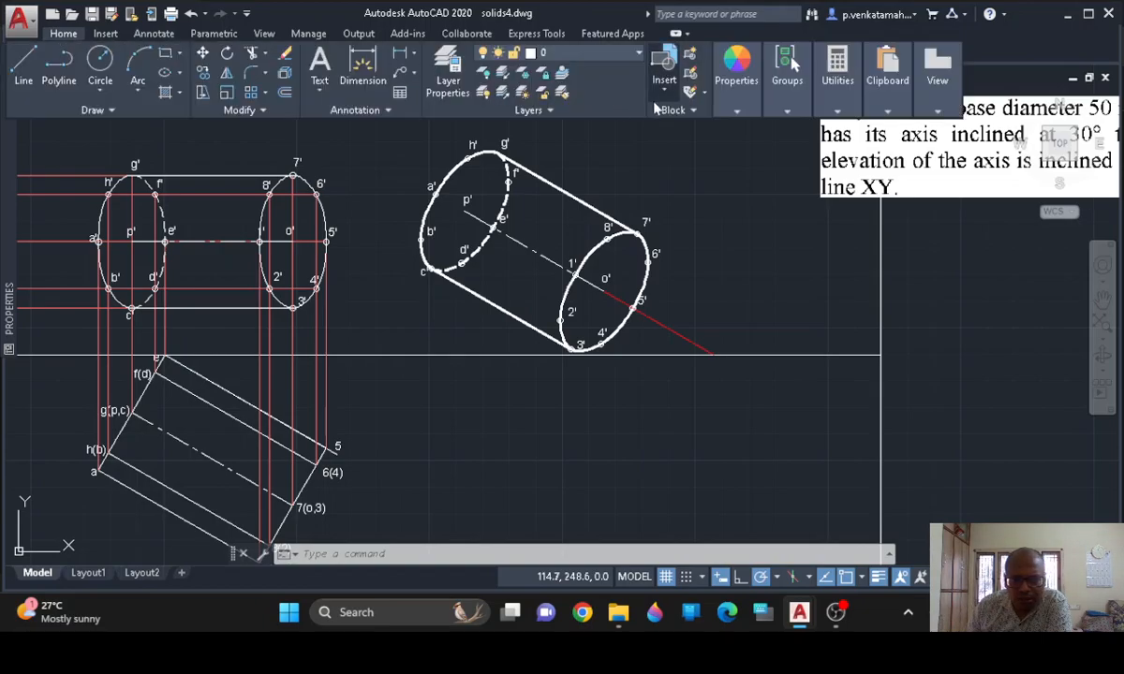
pyautogui.click(726, 112)
pyautogui.click(833, 133)
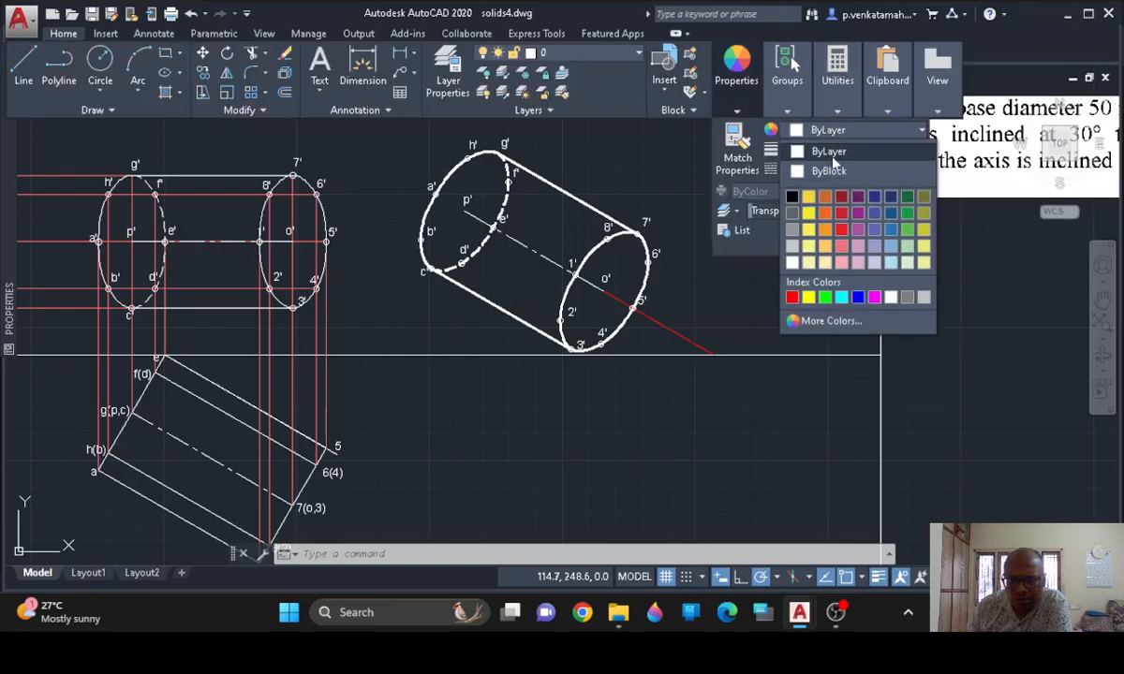
pyautogui.click(908, 234)
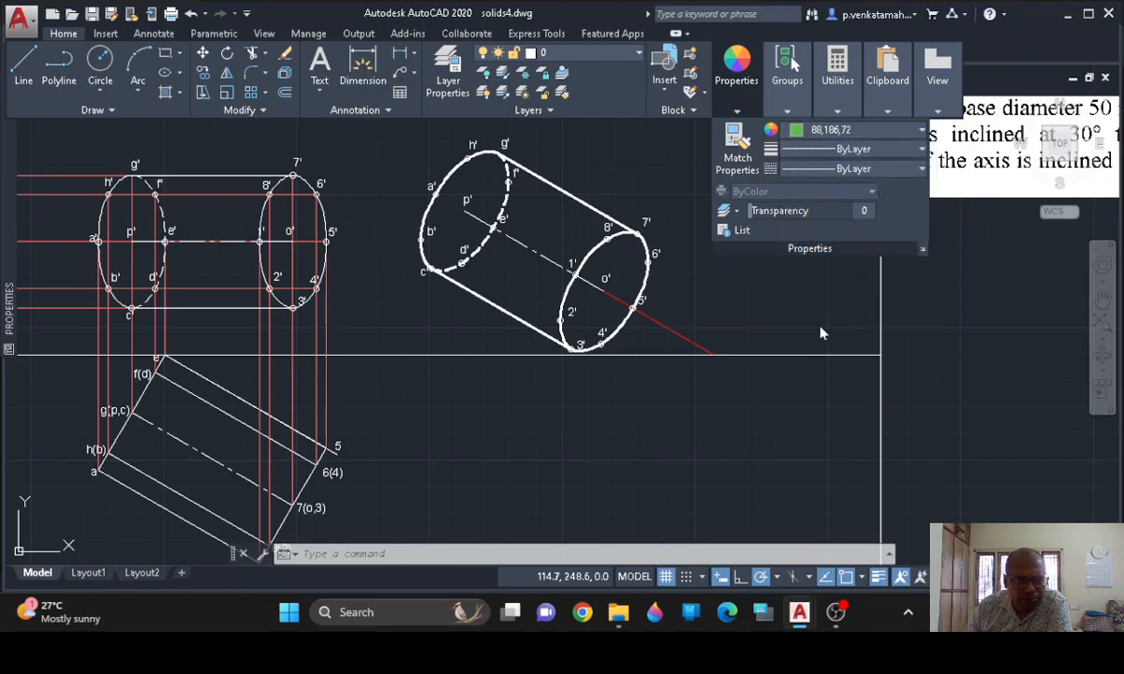
# Draw a green vertical projector about 123 mm long from c' of the tilted elevation down below the XY line
pyautogui.moveTo(406, 329); pyautogui.dragTo(396, 301, button='middle')
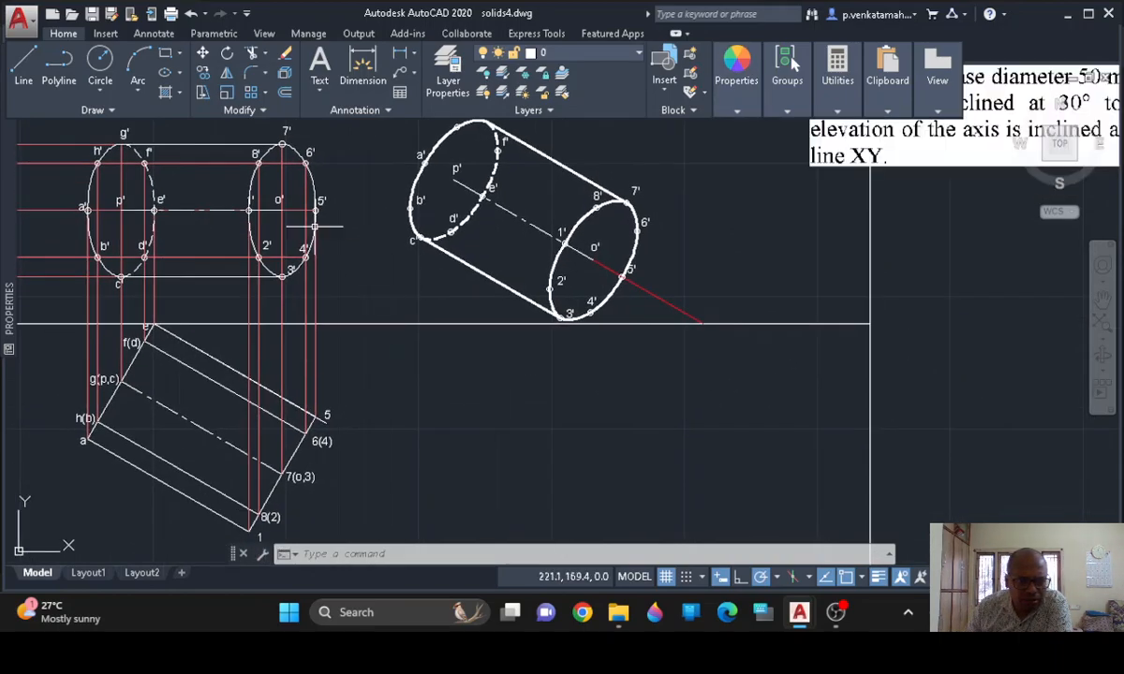
pyautogui.click(23, 65)
pyautogui.scroll(2, 330, 299)
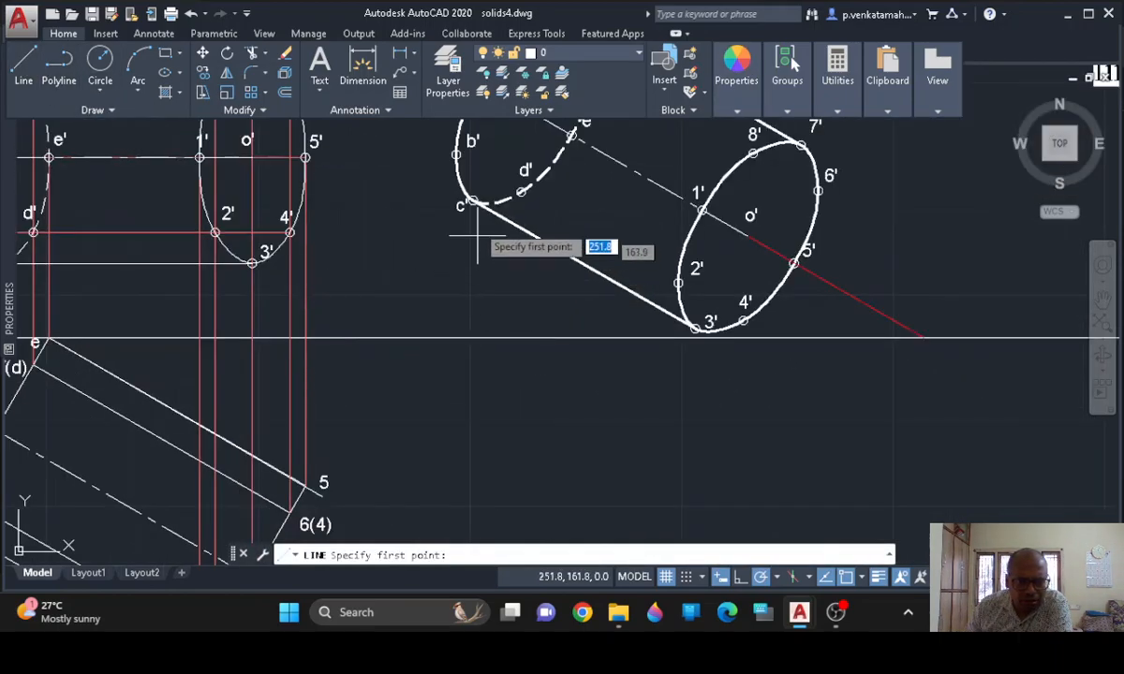
pyautogui.click(471, 202)
pyautogui.scroll(-3, 485, 303)
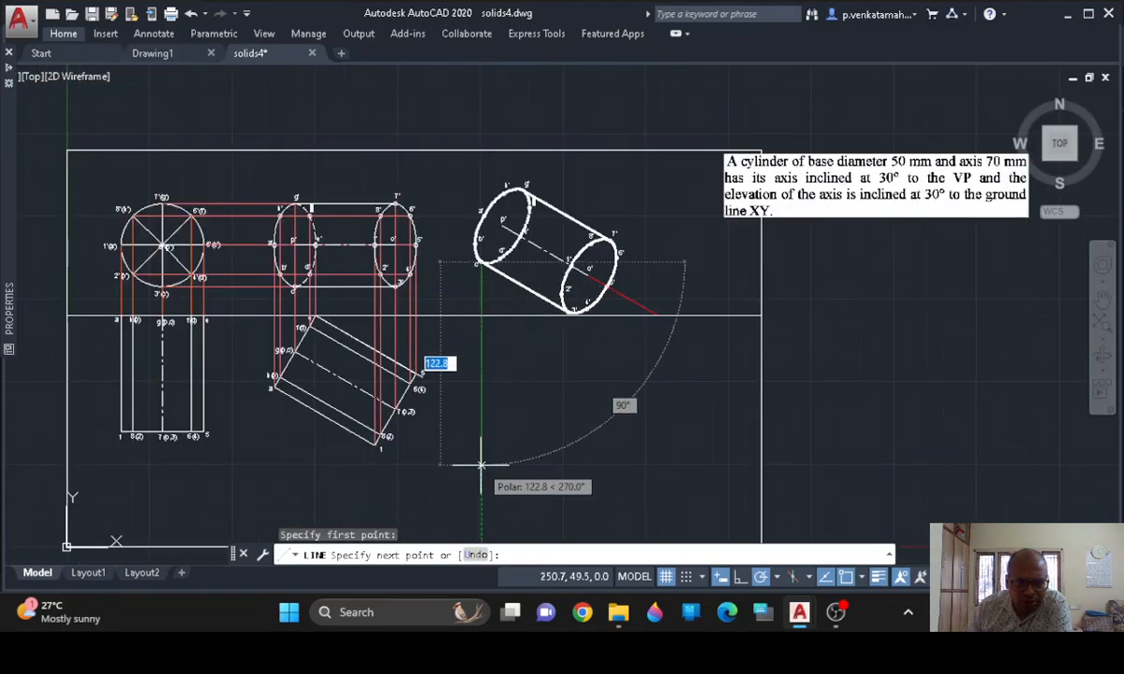
pyautogui.click(481, 466)
pyautogui.press('Return')
# Draw a vertical projector from 3' of the tilted elevation down to about the lower end of the c' projector
pyautogui.press('Return')
pyautogui.scroll(4, 559, 465)
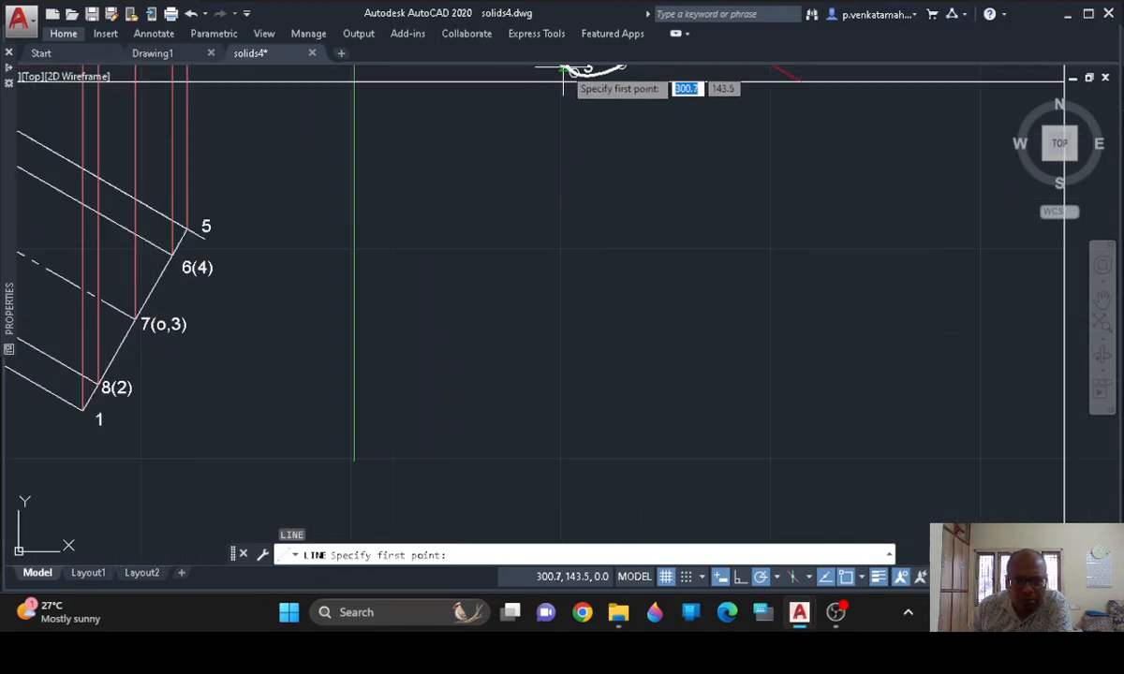
pyautogui.click(574, 72)
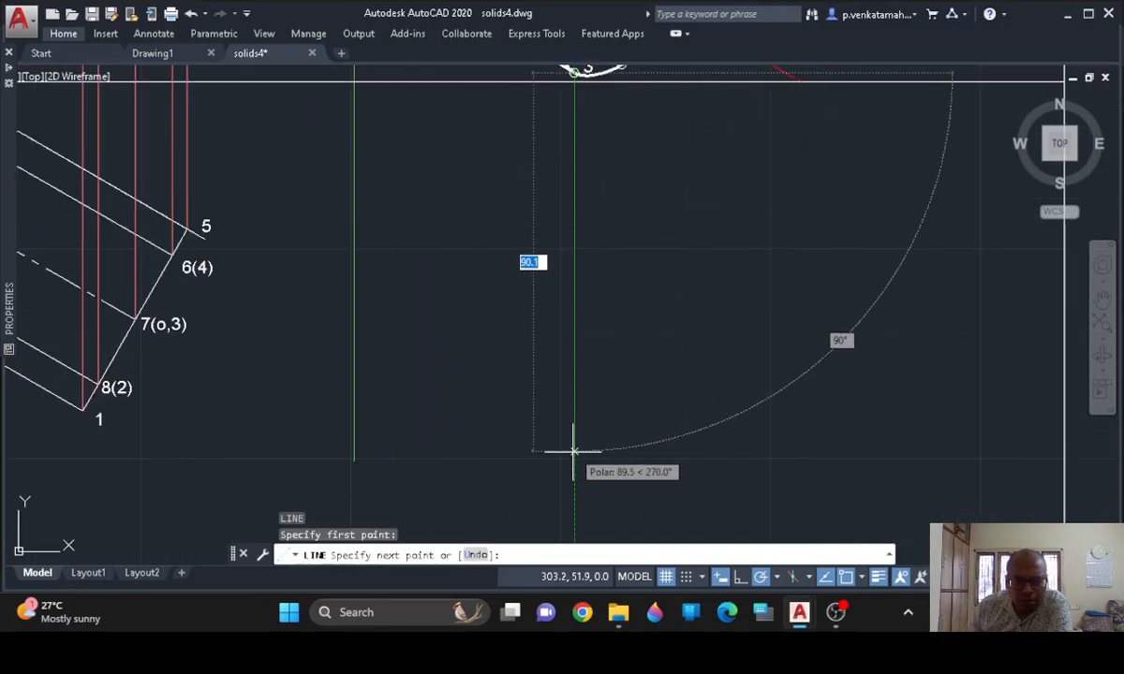
pyautogui.click(574, 459)
pyautogui.press('Return')
# Draw a vertical projector about 94 mm long downward from 4' on the tilted cylinder's lower end ellipse
pyautogui.press('Return')
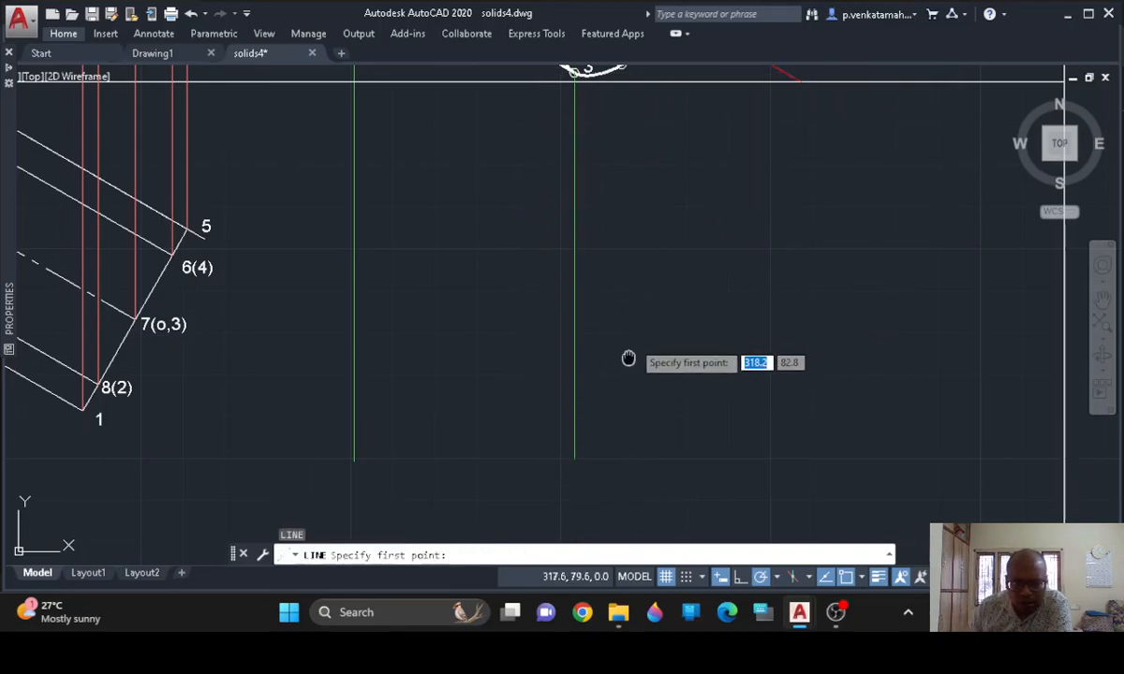
pyautogui.moveTo(626, 186); pyautogui.dragTo(582, 410, button='middle')
pyautogui.click(580, 298)
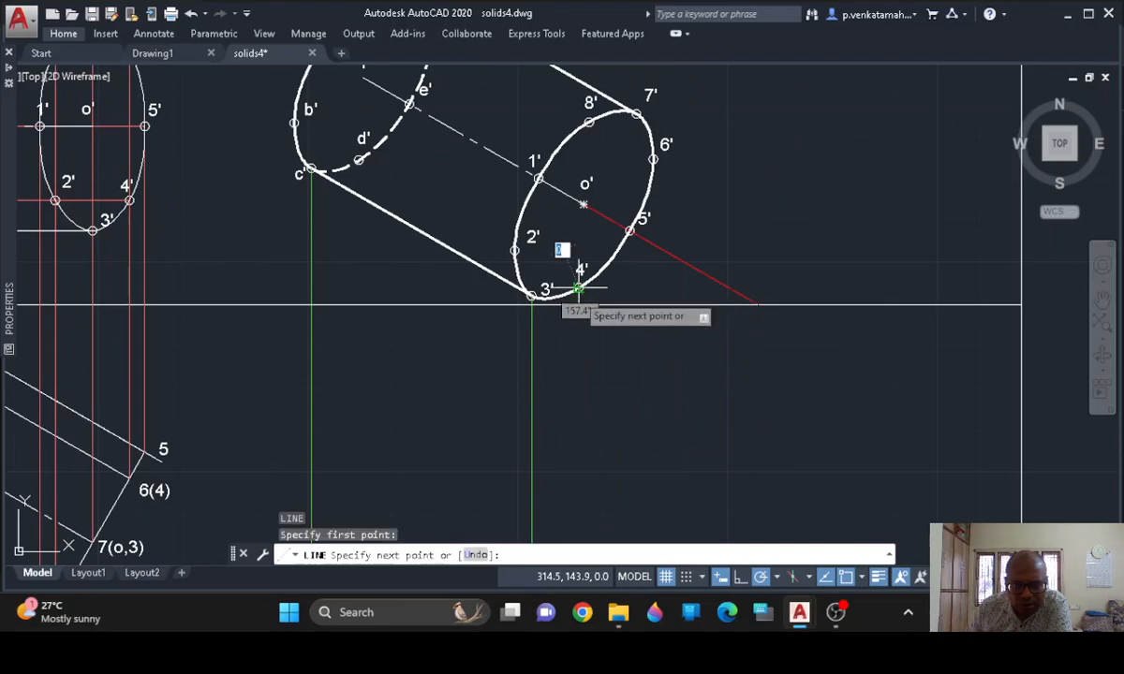
pyautogui.scroll(-4, 581, 394)
pyautogui.moveTo(583, 485); pyautogui.dragTo(580, 392, button='middle')
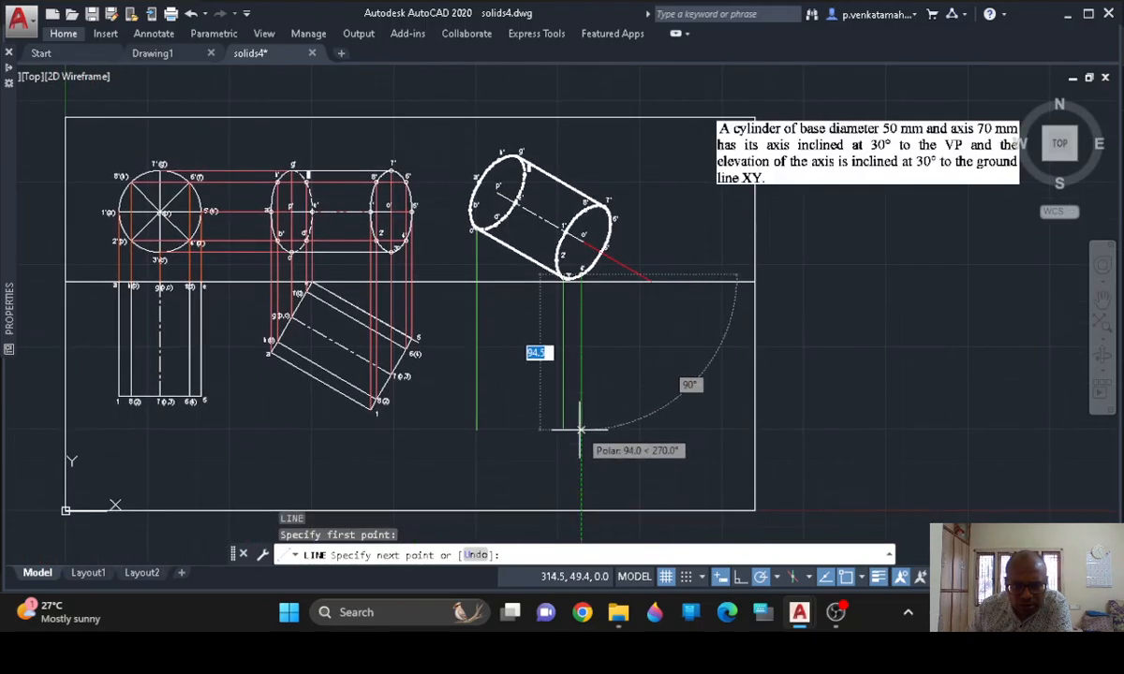
pyautogui.click(580, 430)
pyautogui.press('Return')
# Draw a vertical projector from 2' of the tilted elevation down to the level of the other projectors' lower ends
pyautogui.press('Return')
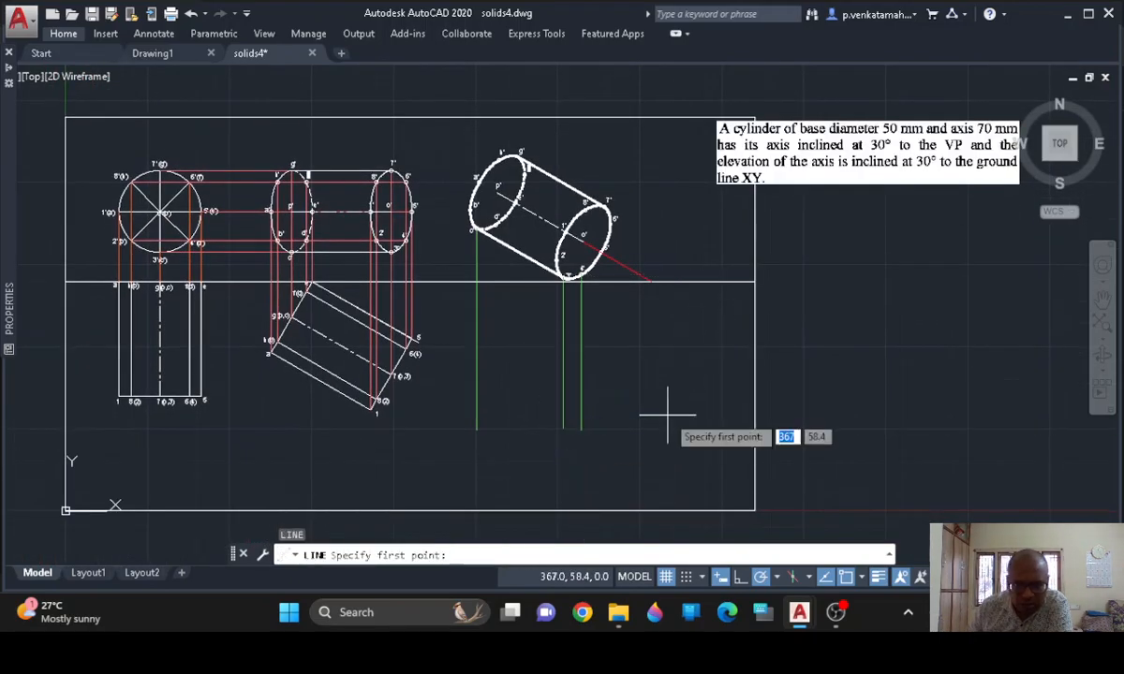
pyautogui.scroll(4, 633, 295)
pyautogui.click(428, 203)
pyautogui.moveTo(421, 440); pyautogui.dragTo(448, 286, button='middle')
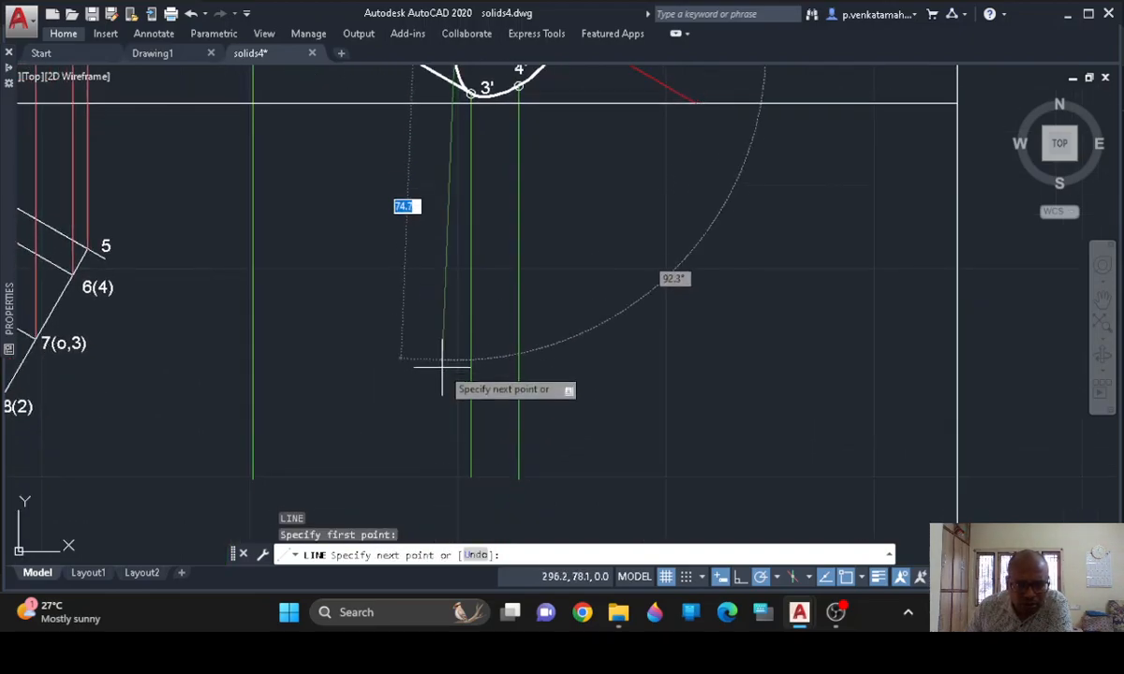
pyautogui.click(456, 474)
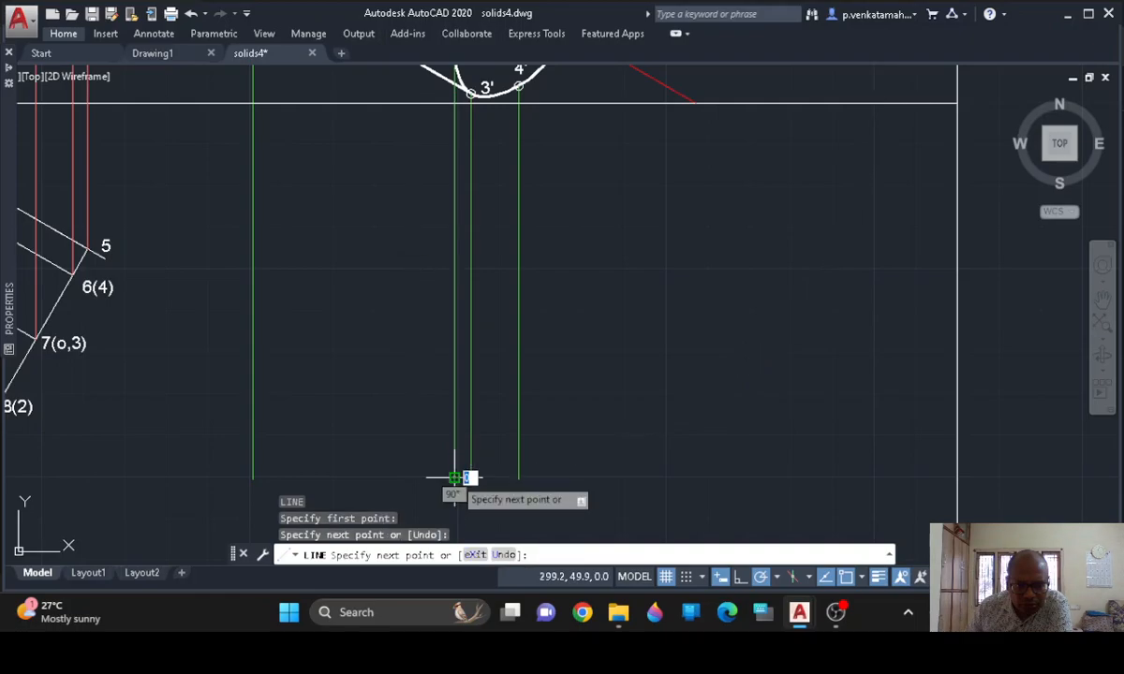
pyautogui.press('Return')
# Draw a vertical projector from 5' of the tilted elevation, ending about level with the existing green projectors
pyautogui.press('Return')
pyautogui.moveTo(592, 334); pyautogui.dragTo(592, 554, button='middle')
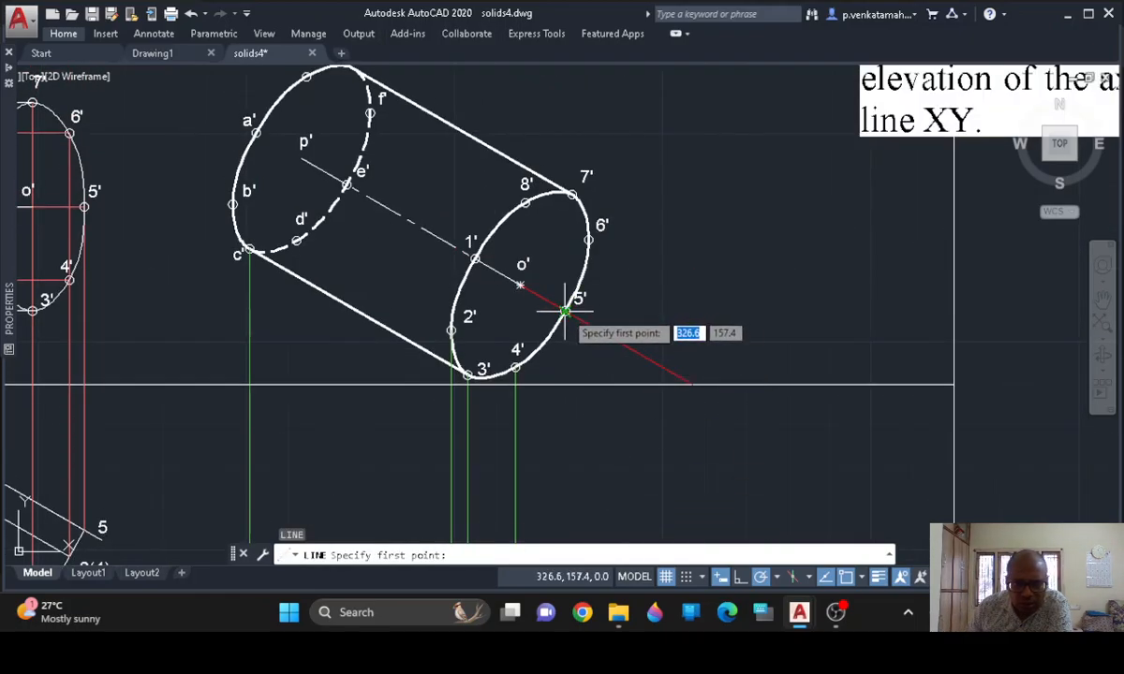
pyautogui.click(568, 311)
pyautogui.moveTo(609, 468); pyautogui.dragTo(599, 242, button='middle')
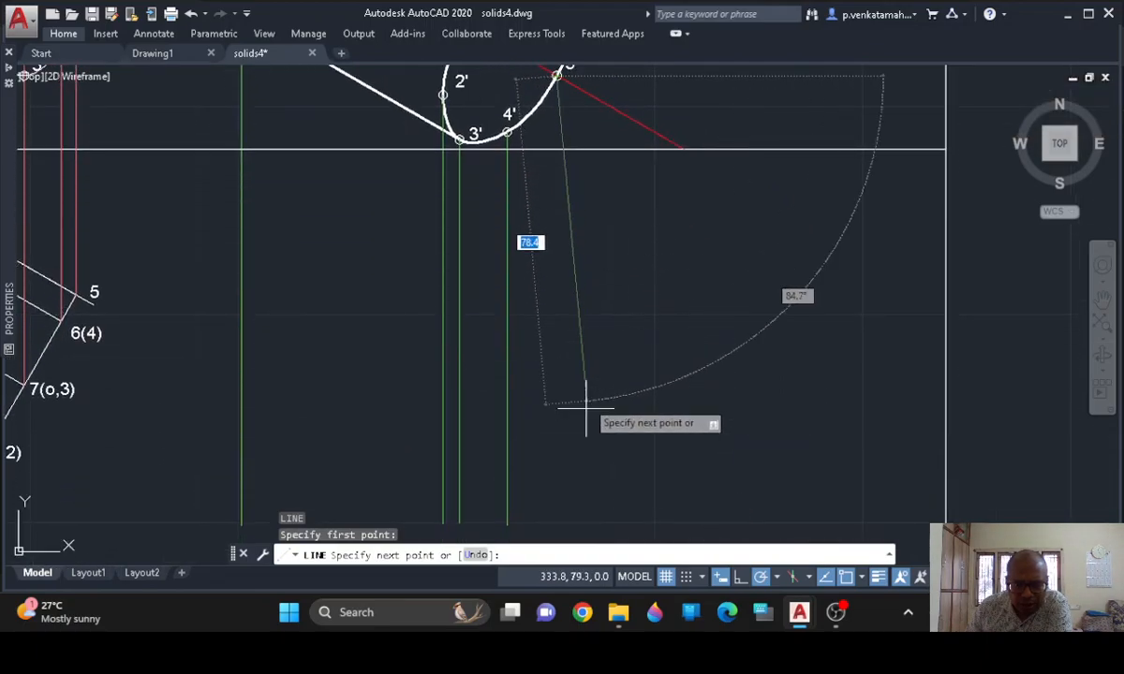
pyautogui.click(554, 528)
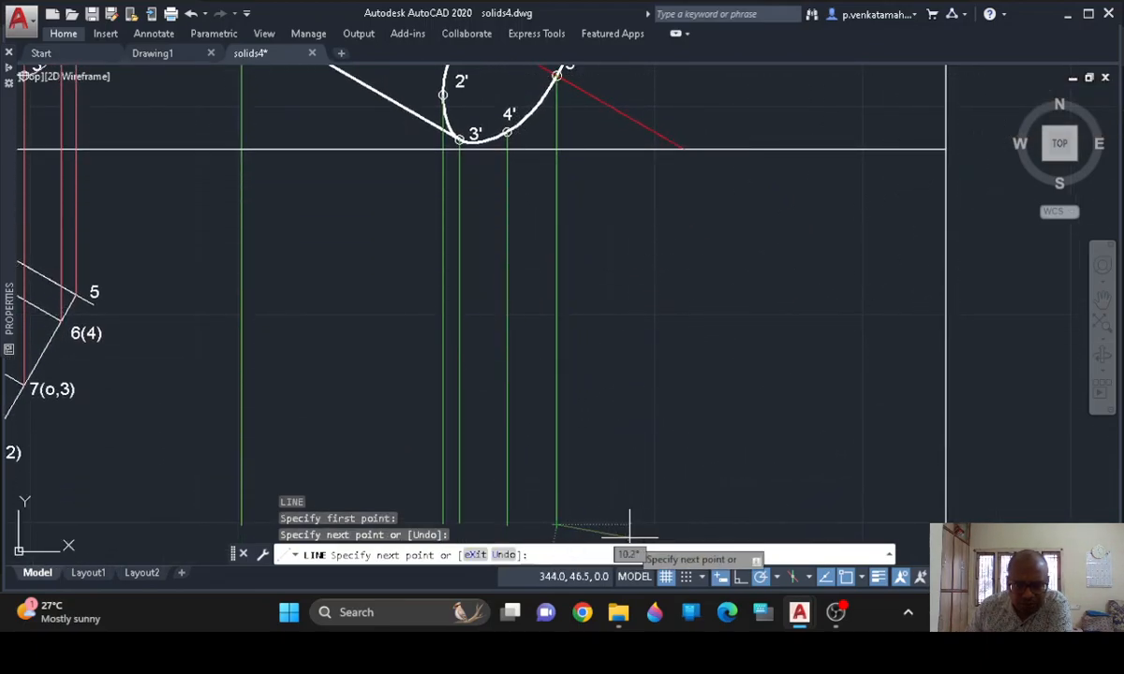
pyautogui.press('Return')
# Draw a vertical projector about 125 mm long downward from 6' of the tilted elevation
pyautogui.press('Return')
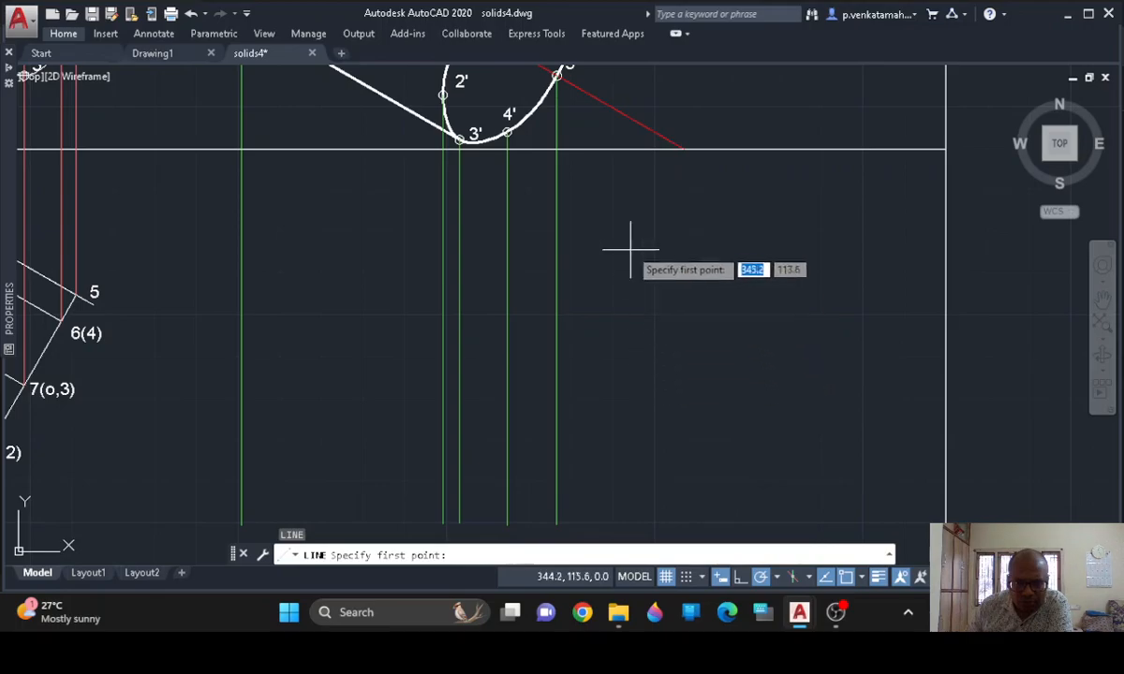
pyautogui.moveTo(627, 243); pyautogui.dragTo(634, 496, button='middle')
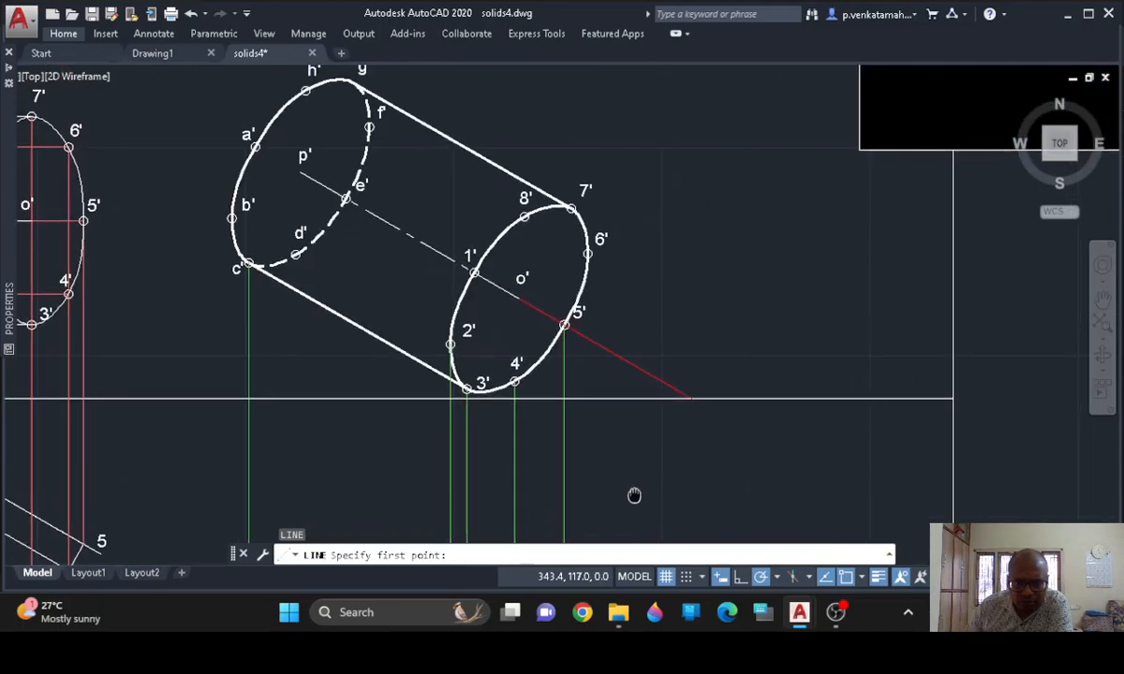
pyautogui.click(586, 253)
pyautogui.moveTo(628, 137); pyautogui.dragTo(629, 133, button='middle')
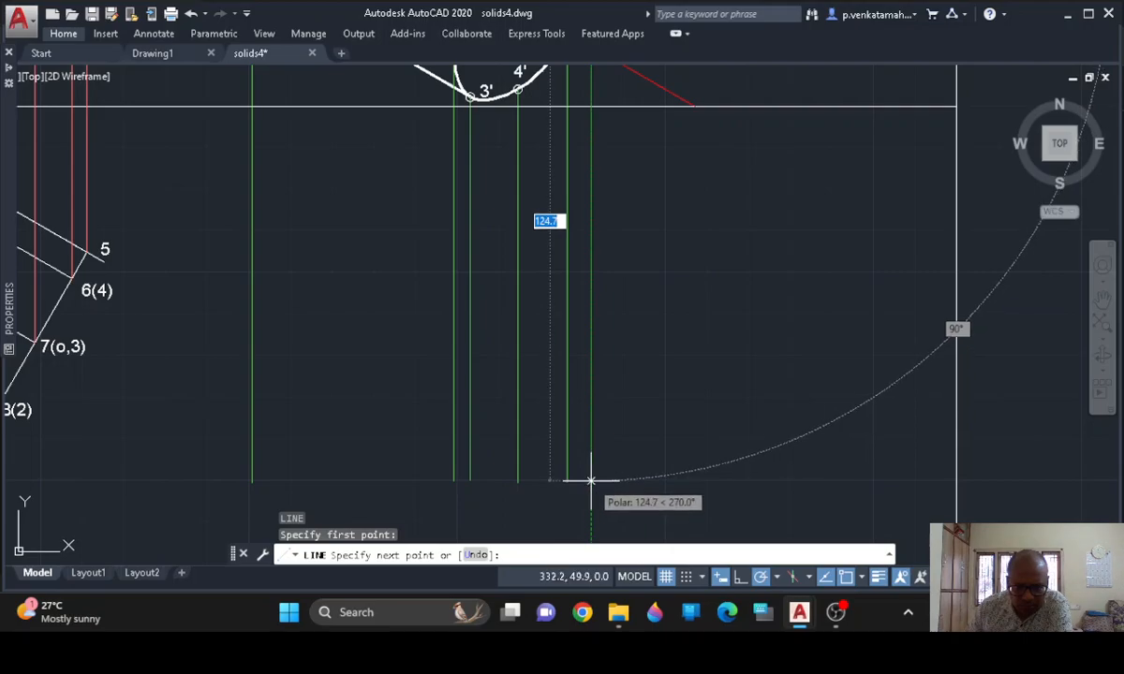
pyautogui.click(591, 481)
pyautogui.press('Return')
# Draw a vertical projector about 136 mm long downward from 7' of the tilted elevation
pyautogui.press('Return')
pyautogui.moveTo(618, 151); pyautogui.dragTo(613, 450, button='middle')
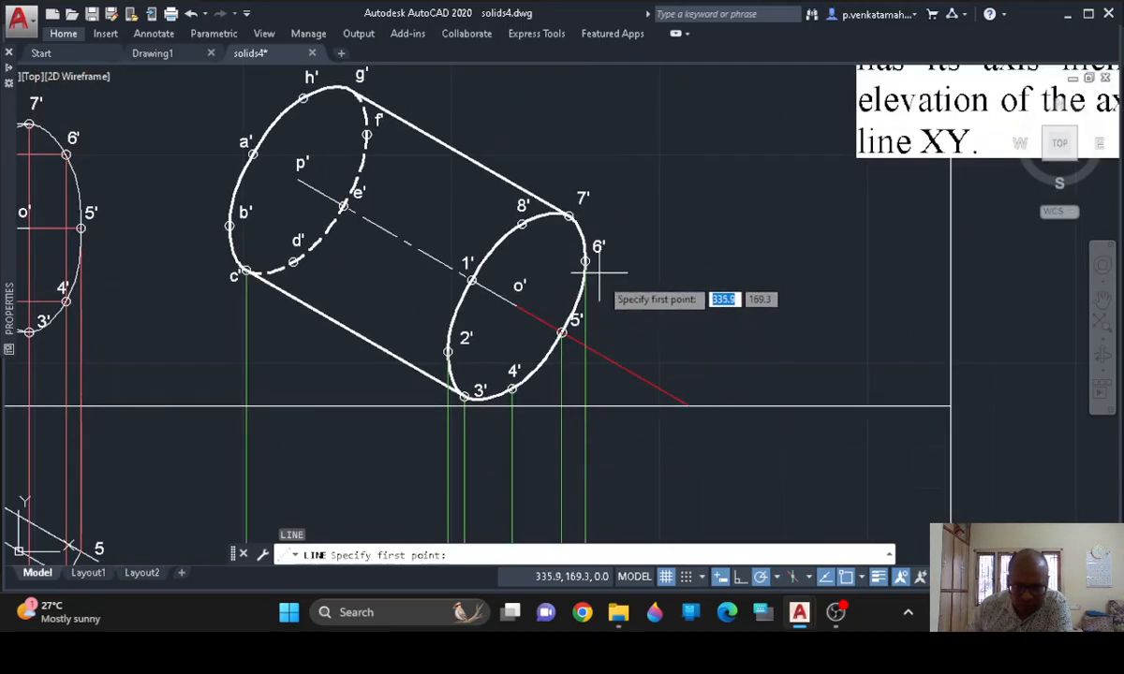
pyautogui.click(568, 217)
pyautogui.moveTo(647, 324); pyautogui.dragTo(646, 104, button='middle')
pyautogui.moveTo(586, 281); pyautogui.dragTo(578, 135, button='middle')
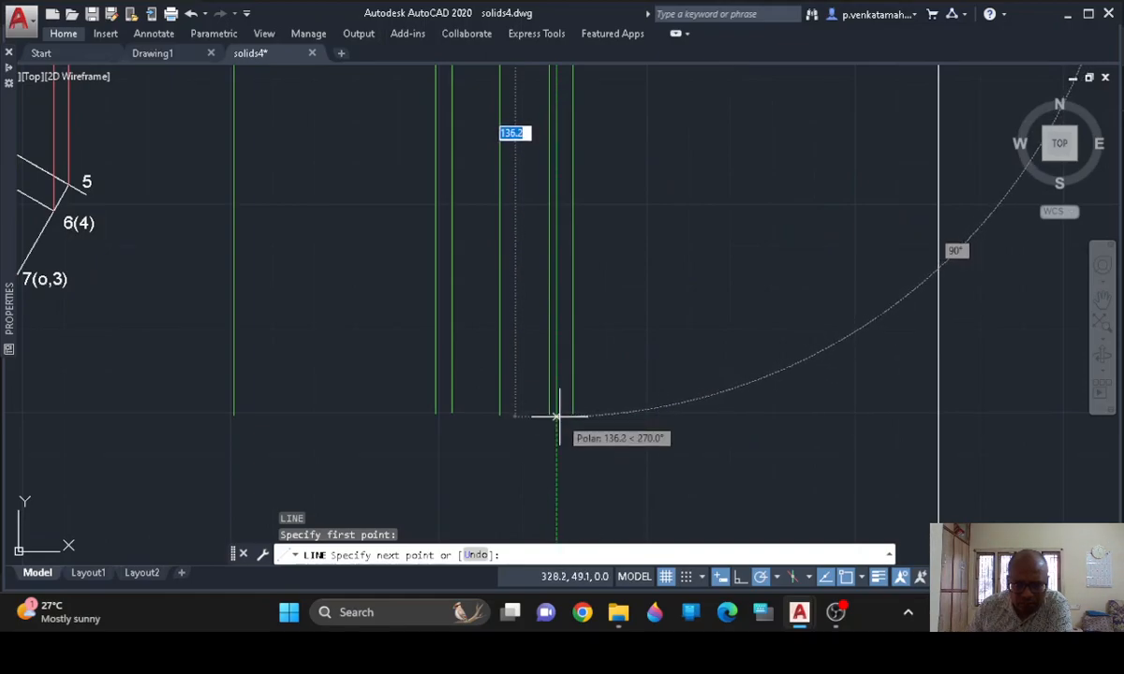
pyautogui.click(557, 416)
pyautogui.press('Return')
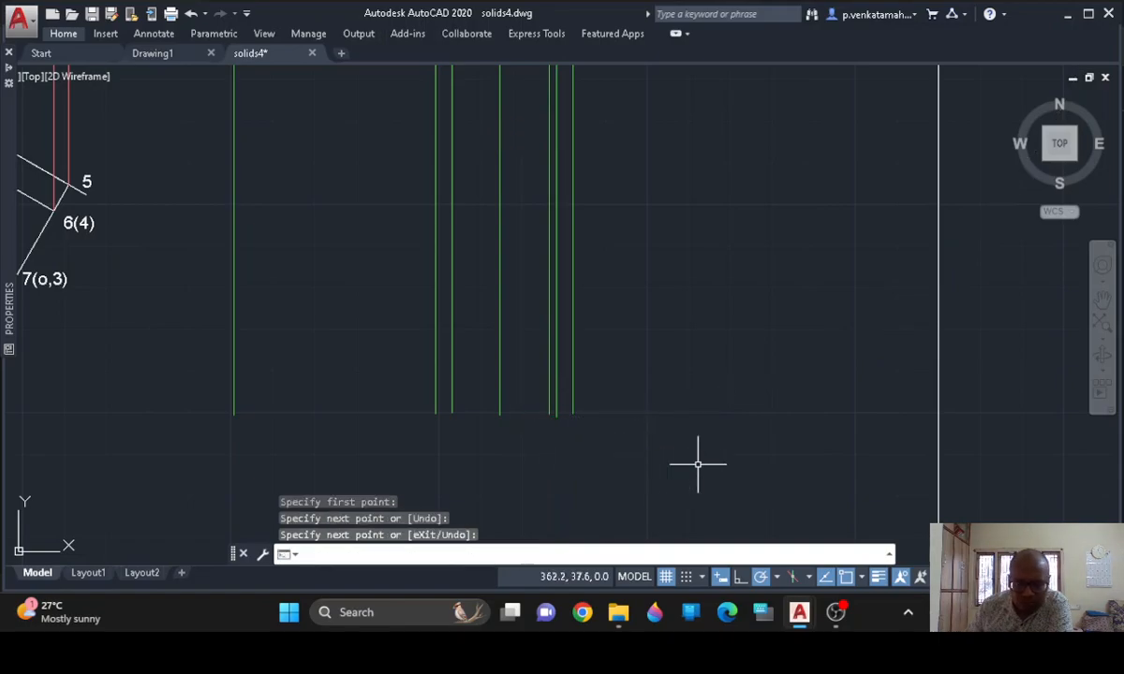
# Draw a vertical projector from 8' of the tilted elevation down to just below the neighbouring projectors' ends
pyautogui.press('Return')
pyautogui.moveTo(595, 211); pyautogui.dragTo(615, 477, button='middle')
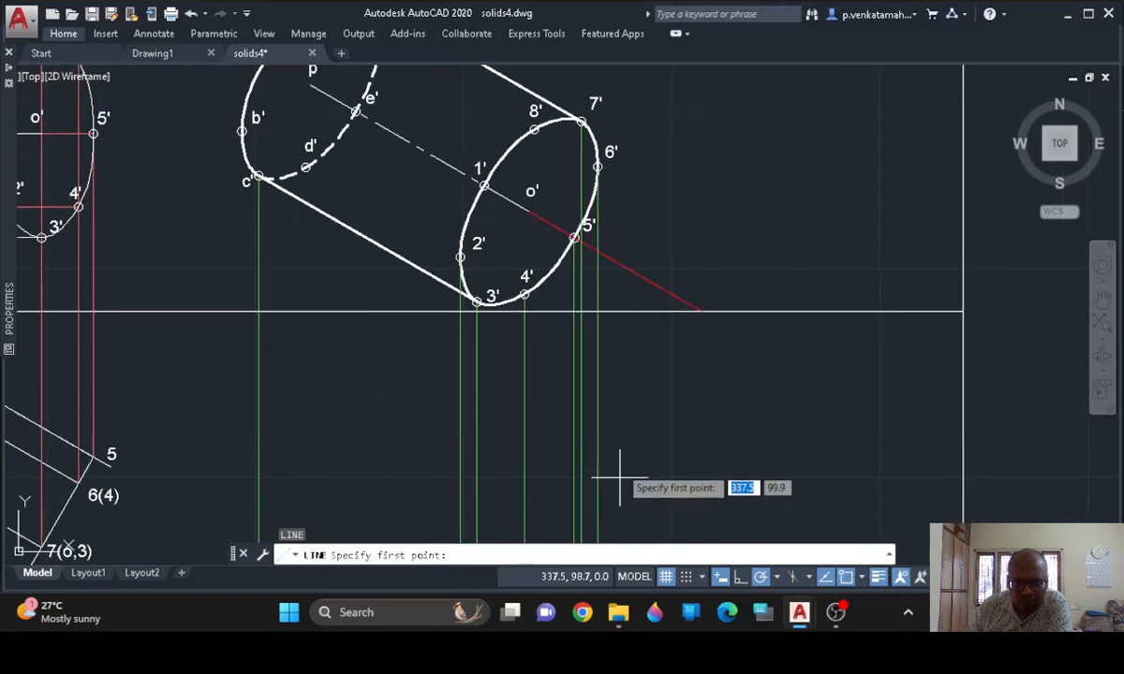
pyautogui.click(534, 129)
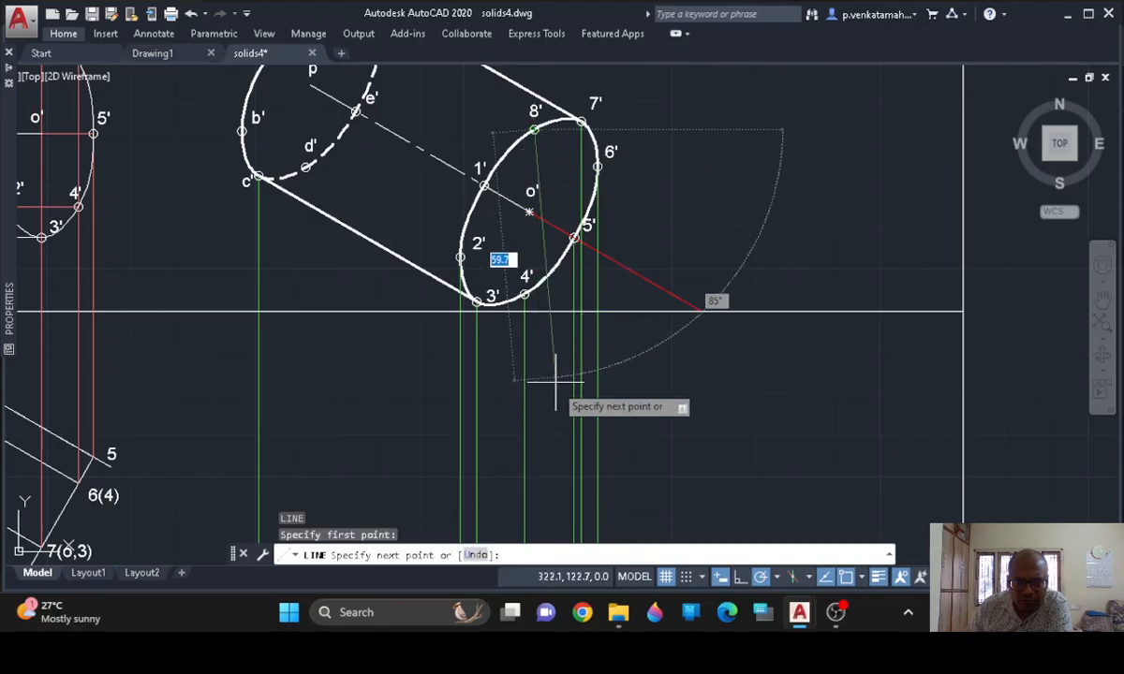
pyautogui.moveTo(551, 371); pyautogui.dragTo(547, 137, button='middle')
pyautogui.click(526, 440)
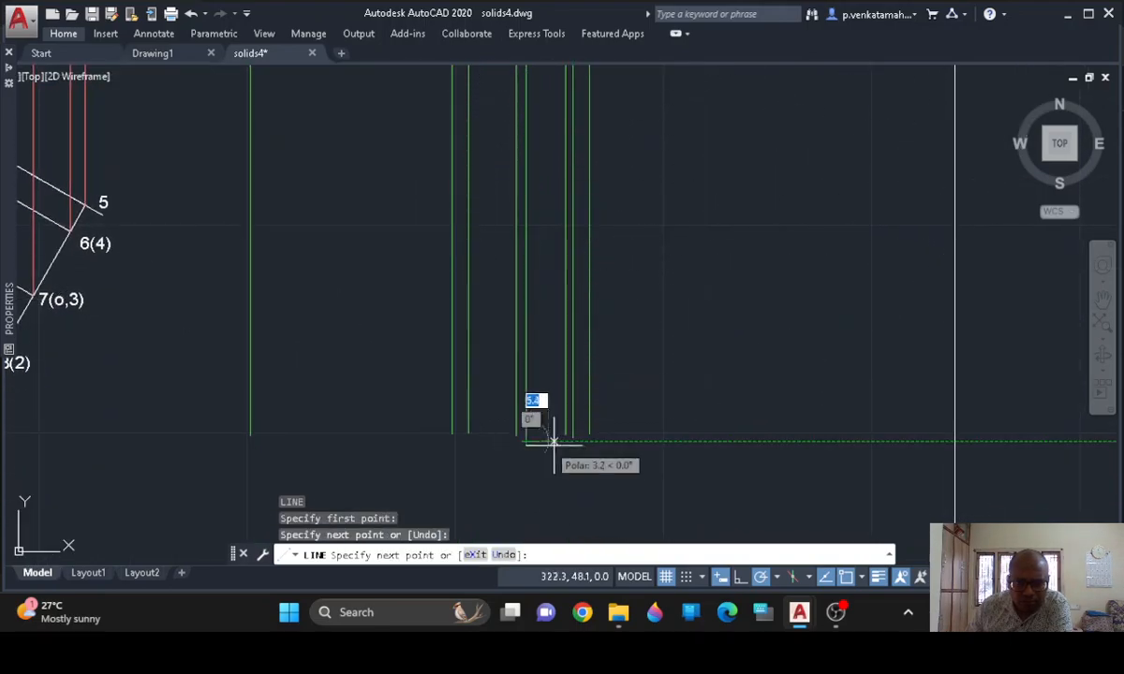
pyautogui.press('Return')
# Draw a vertical projector from 1' of the tilted elevation to just below the lower end of the 3' projector
pyautogui.press('Return')
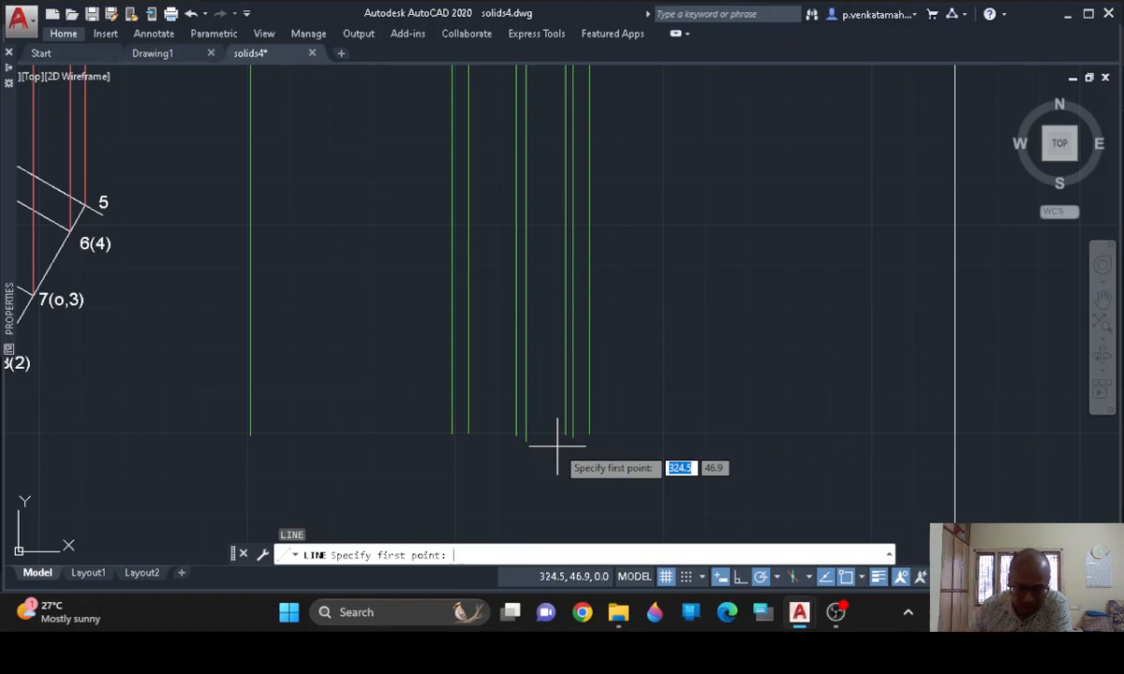
pyautogui.moveTo(607, 226); pyautogui.dragTo(623, 454, button='middle')
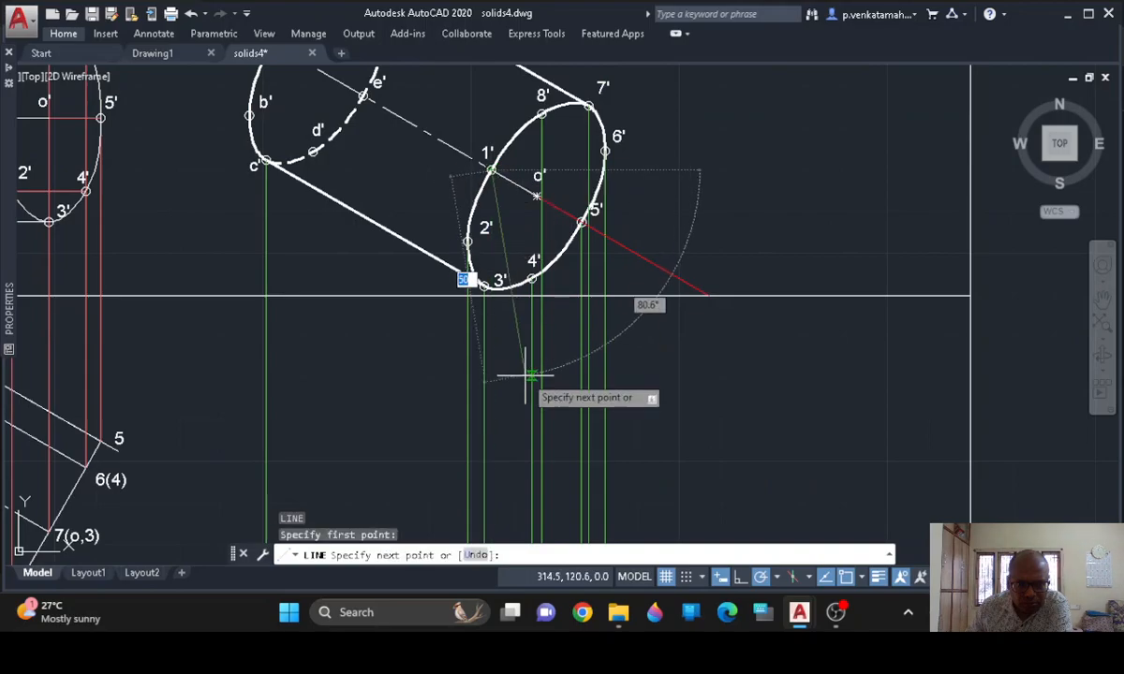
pyautogui.moveTo(521, 372); pyautogui.dragTo(504, 133, button='middle')
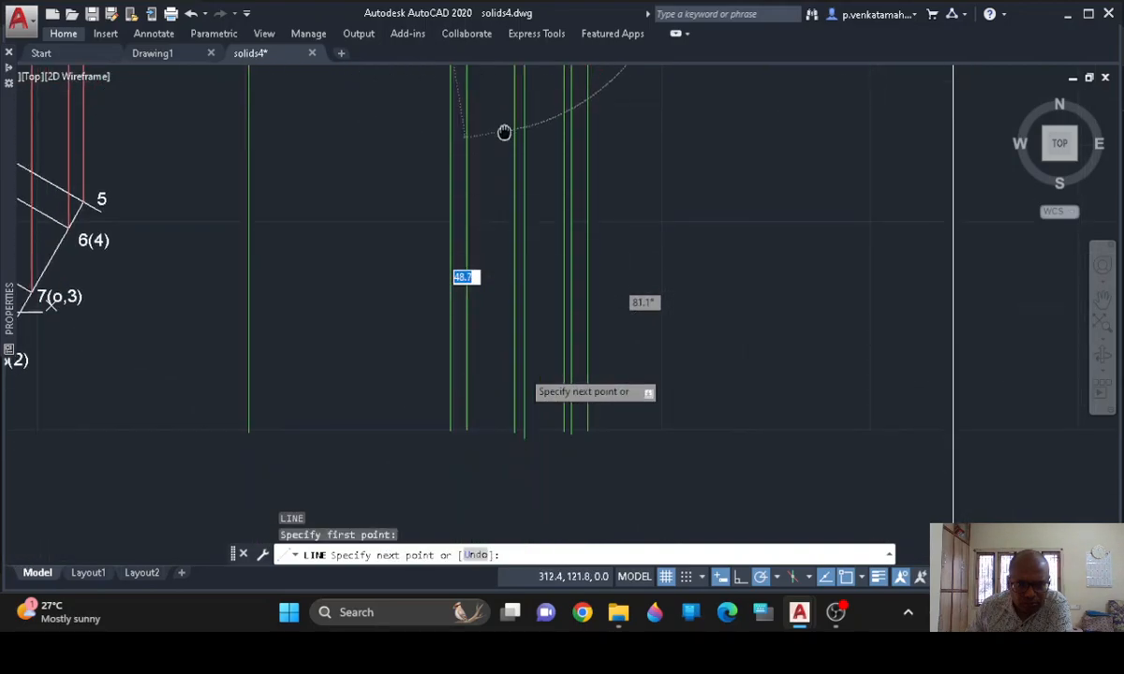
pyautogui.click(476, 433)
pyautogui.press('Return')
# Draw a vertical projector from the ellipse centre o' downward between the 4' and 8' projectors, ending slightly below them
pyautogui.press('Return')
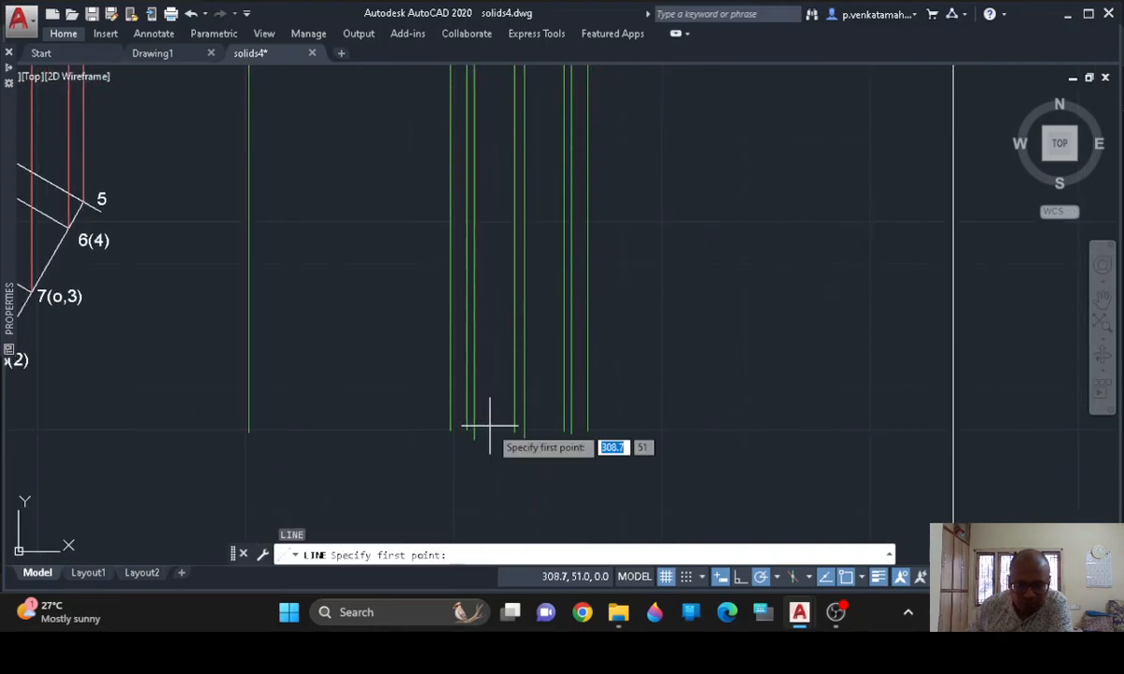
pyautogui.moveTo(544, 163); pyautogui.dragTo(564, 14, button='middle')
pyautogui.click(541, 153)
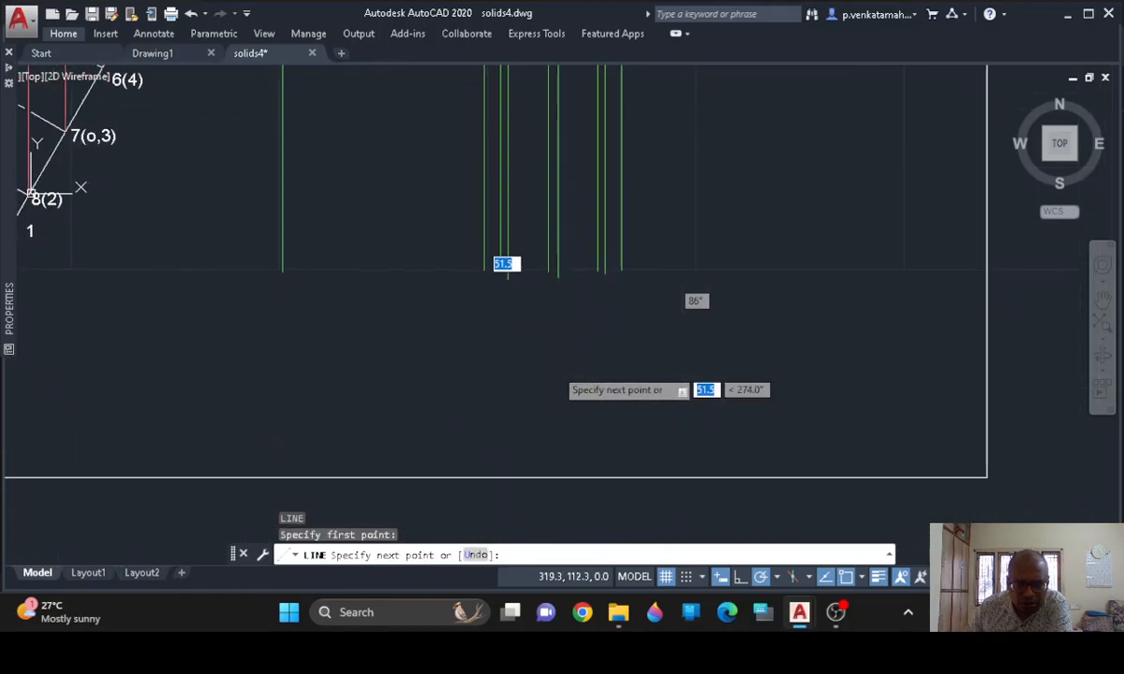
pyautogui.click(553, 288)
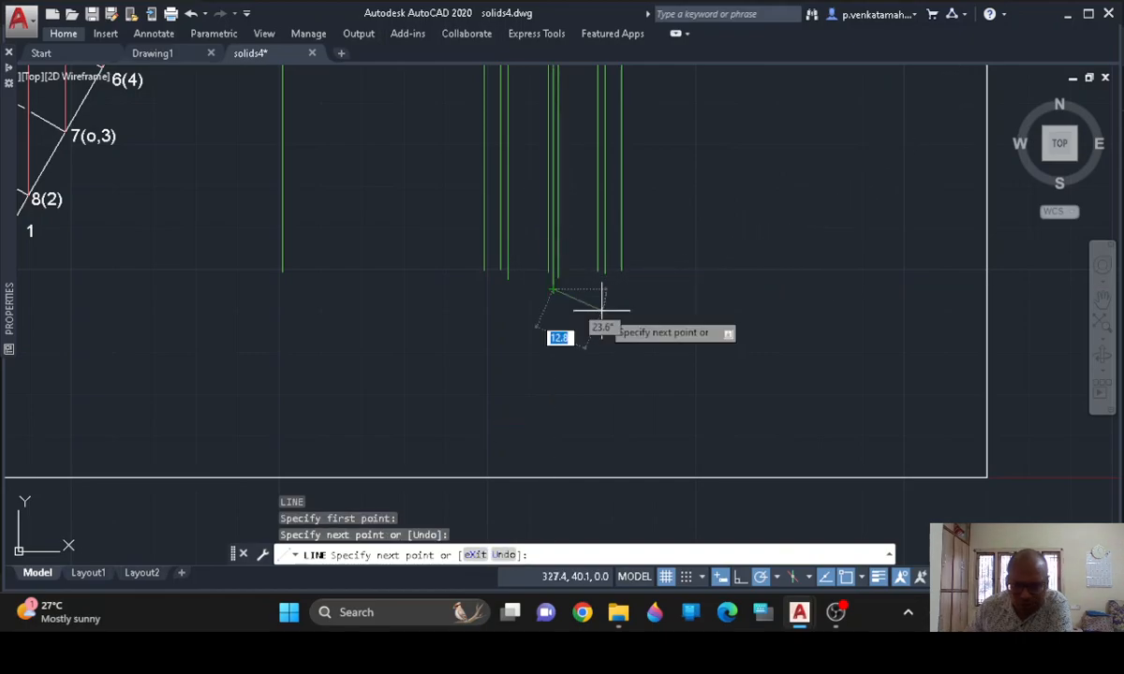
pyautogui.press('Return')
pyautogui.press('Return')
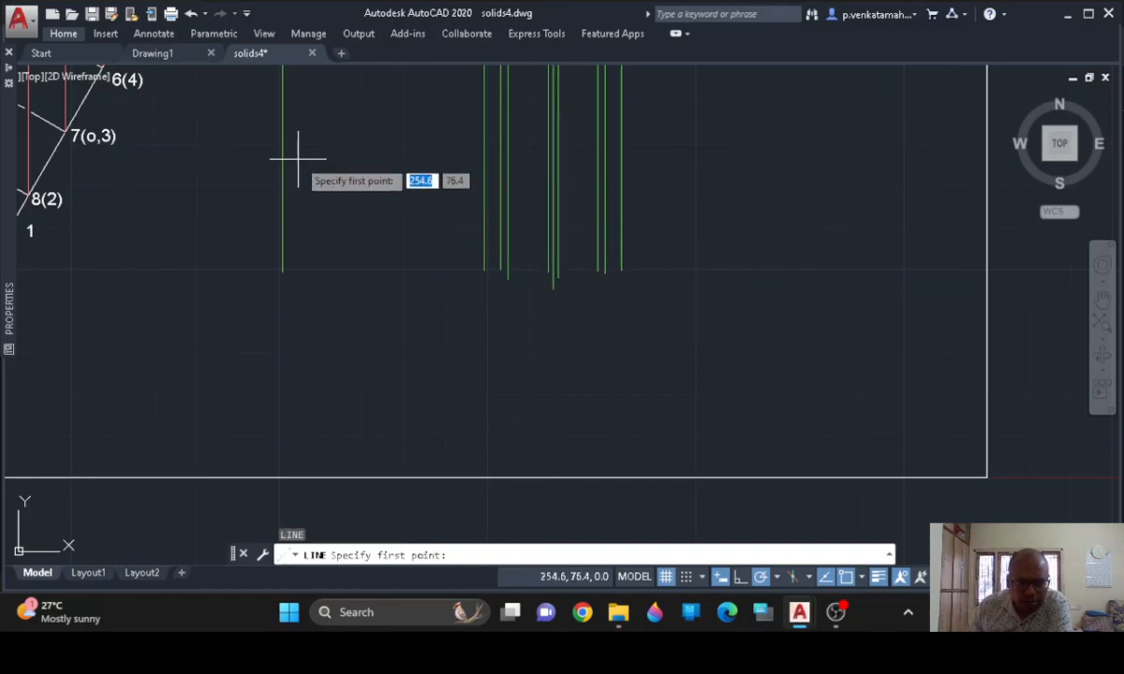
# Draw a vertical projector from point d' of the tilted cylinder's front view down below XY, level with the existing projectors' lower ends
pyautogui.moveTo(377, 171); pyautogui.dragTo(434, 445, button='middle')
pyautogui.moveTo(389, 221); pyautogui.dragTo(417, 399, button='middle')
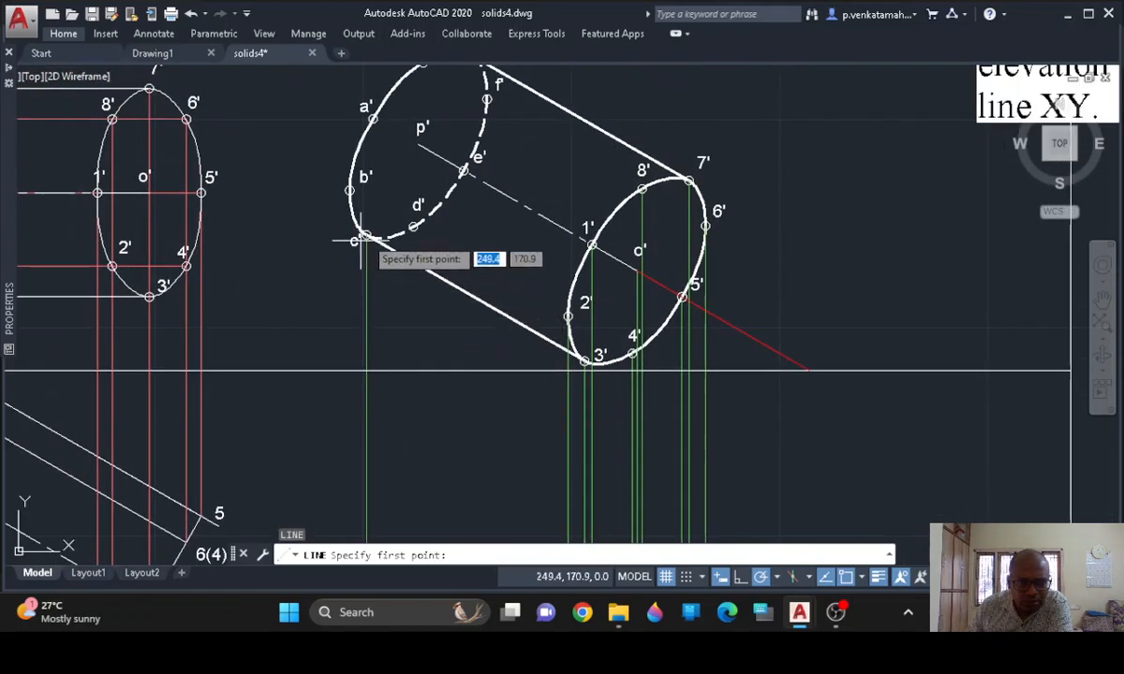
pyautogui.click(412, 228)
pyautogui.moveTo(449, 360); pyautogui.dragTo(445, 57, button='middle')
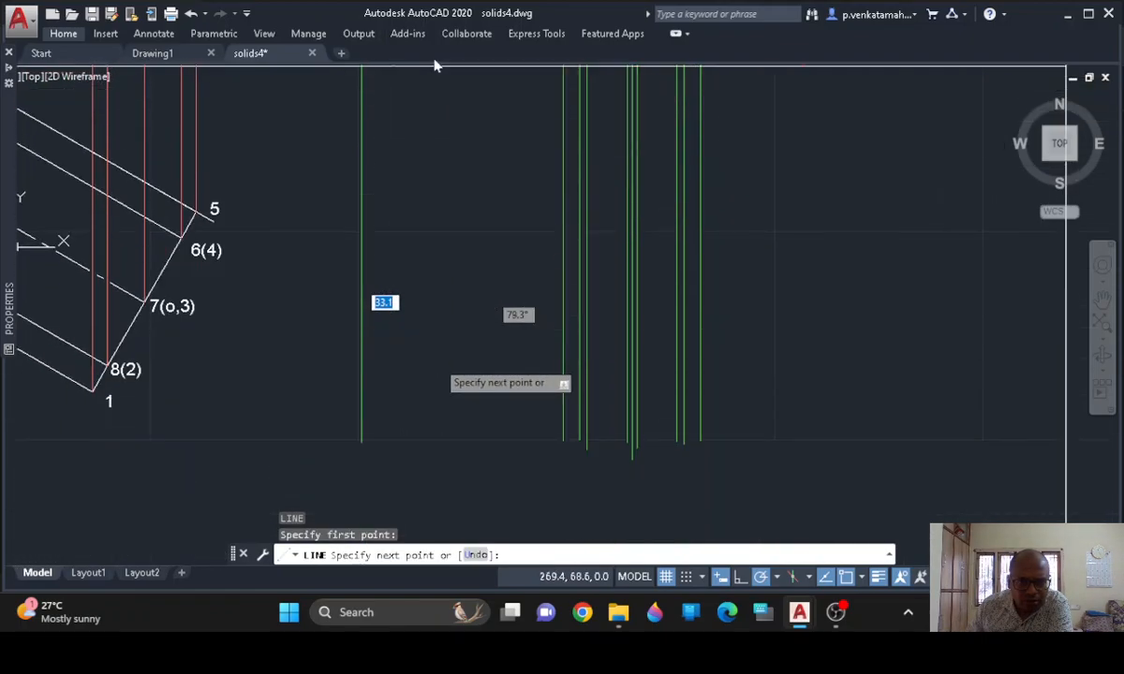
pyautogui.click(408, 445)
pyautogui.press('Return')
# Draw a vertical projector from point b' on the tilted cylinder's front view down to the ends of the neighbouring projectors
pyautogui.press('Return')
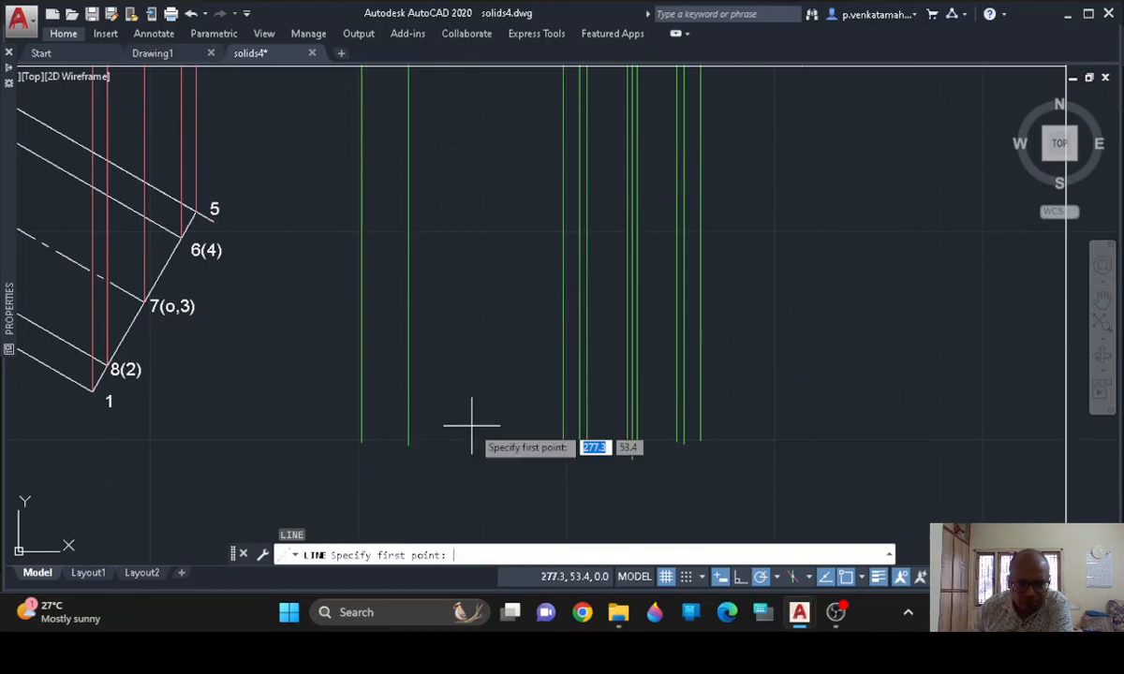
pyautogui.moveTo(484, 233); pyautogui.dragTo(539, 556, button='middle')
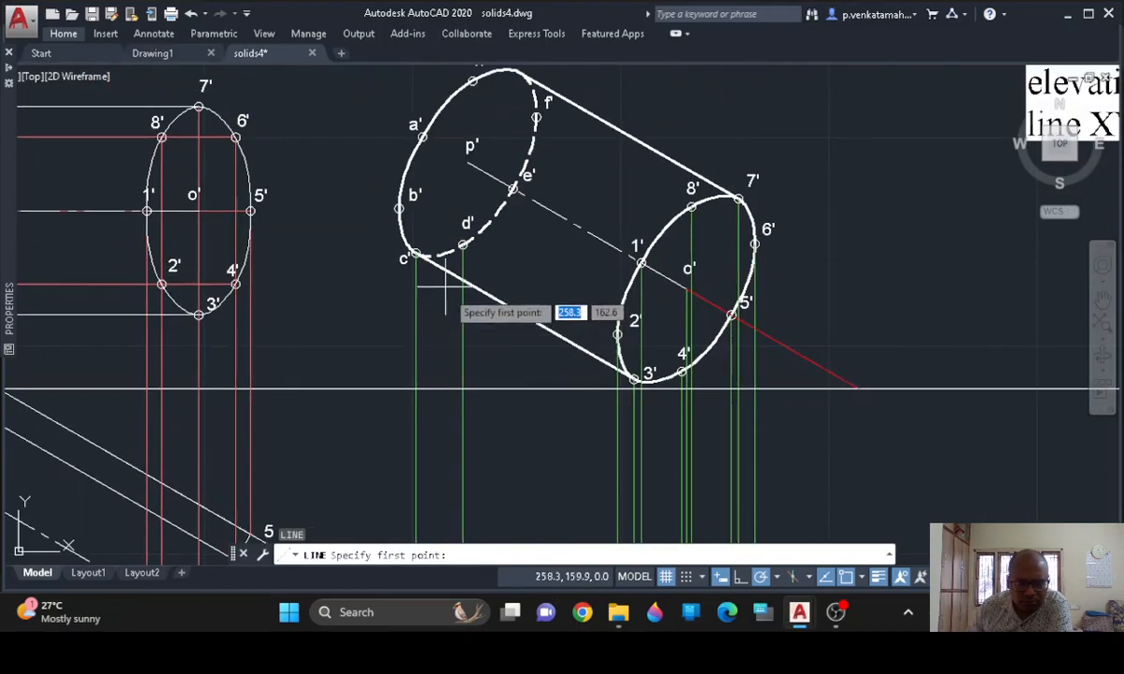
pyautogui.click(399, 208)
pyautogui.moveTo(406, 351); pyautogui.dragTo(416, 54, button='middle')
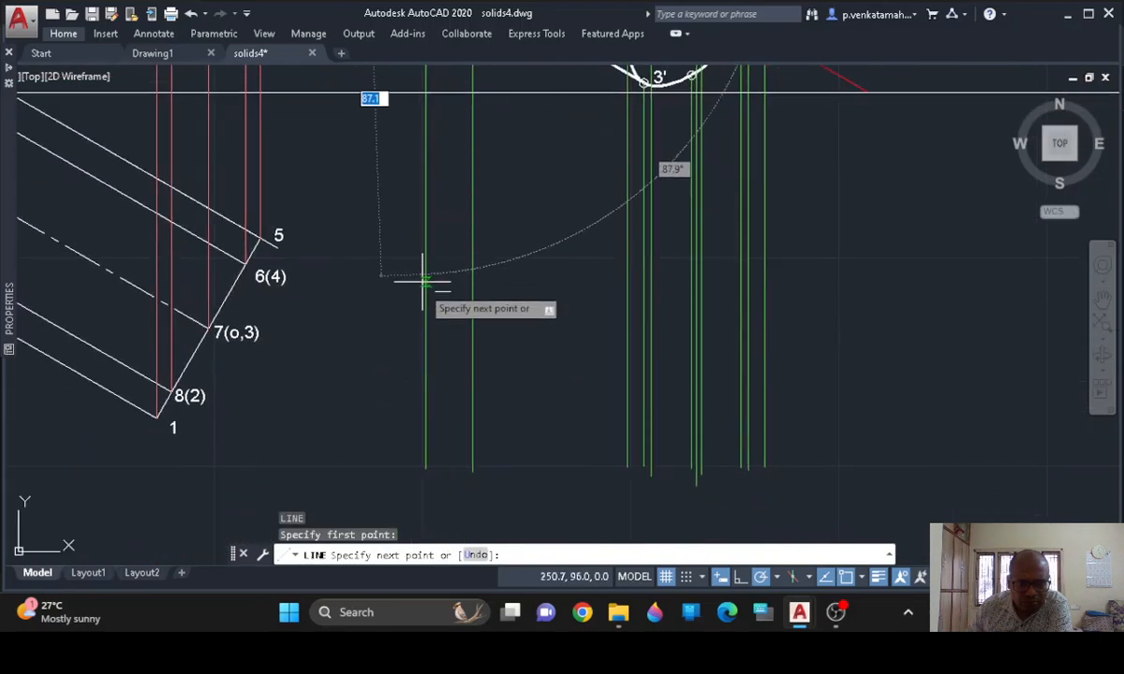
pyautogui.click(408, 470)
pyautogui.press('Return')
# Draw a vertical projector from point a' on the tilted cylinder's front view down into the top view area
pyautogui.press('Return')
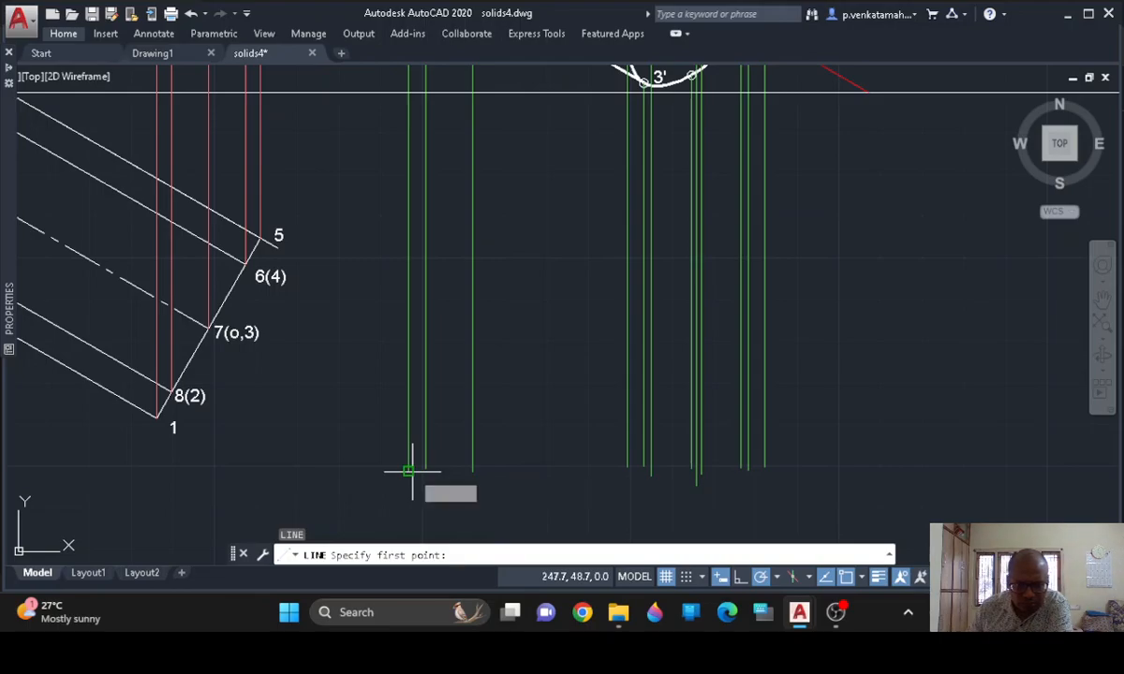
pyautogui.moveTo(502, 288); pyautogui.dragTo(520, 466, button='middle')
pyautogui.moveTo(464, 238); pyautogui.dragTo(480, 308, button='middle')
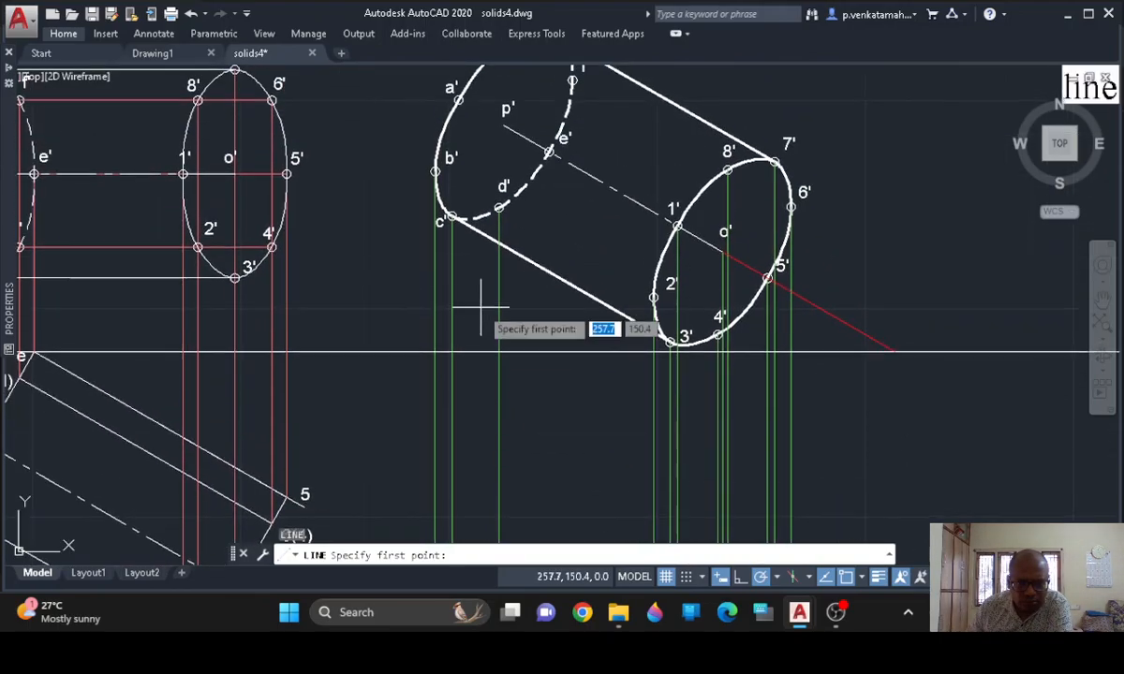
pyautogui.click(452, 94)
pyautogui.moveTo(459, 441); pyautogui.dragTo(465, 152, button='middle')
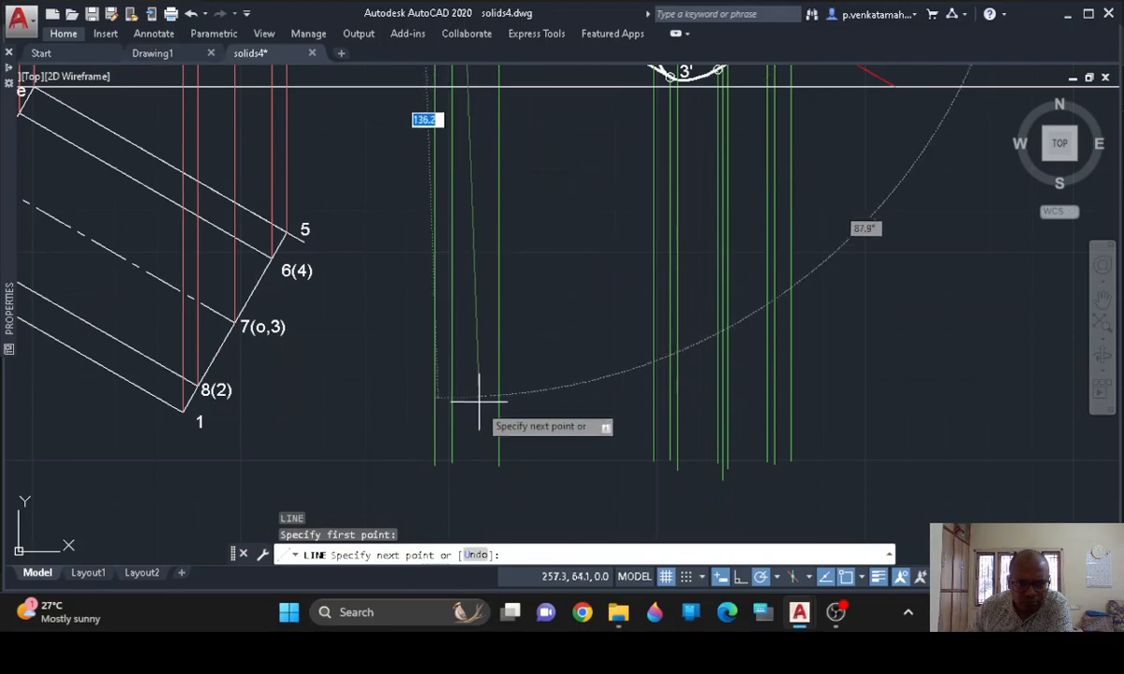
pyautogui.click(458, 471)
pyautogui.press('Return')
# Draw a vertical projector from axis end p' of the tilted cylinder down beside the d' projector
pyautogui.press('Return')
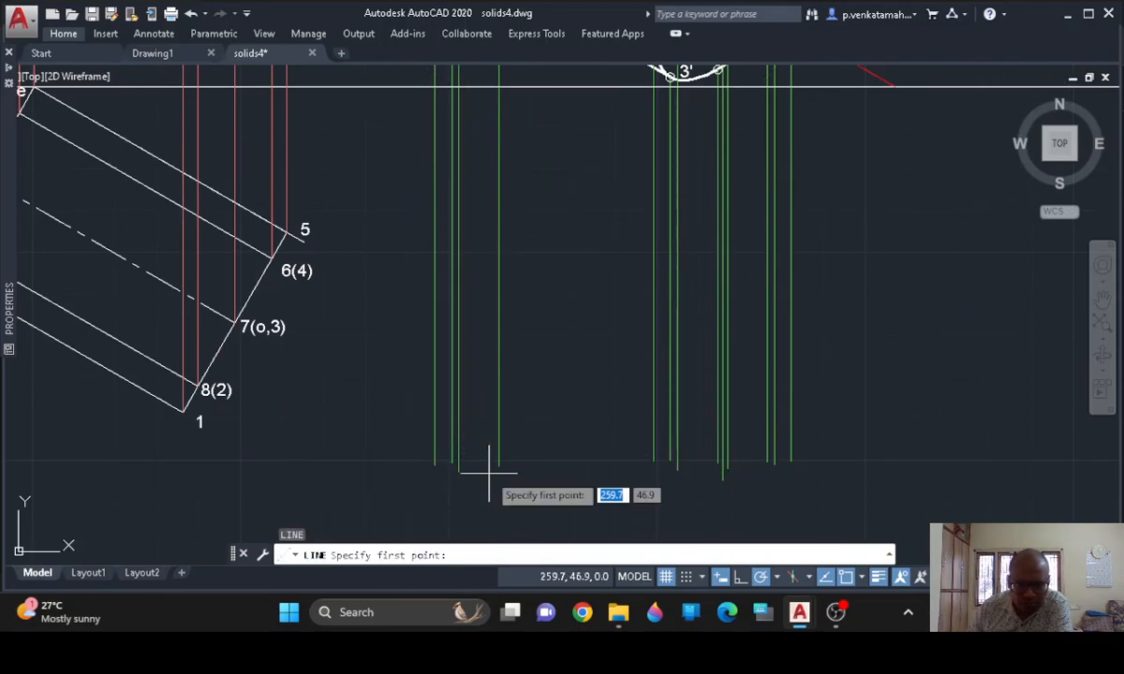
pyautogui.moveTo(557, 252); pyautogui.dragTo(559, 555, button='middle')
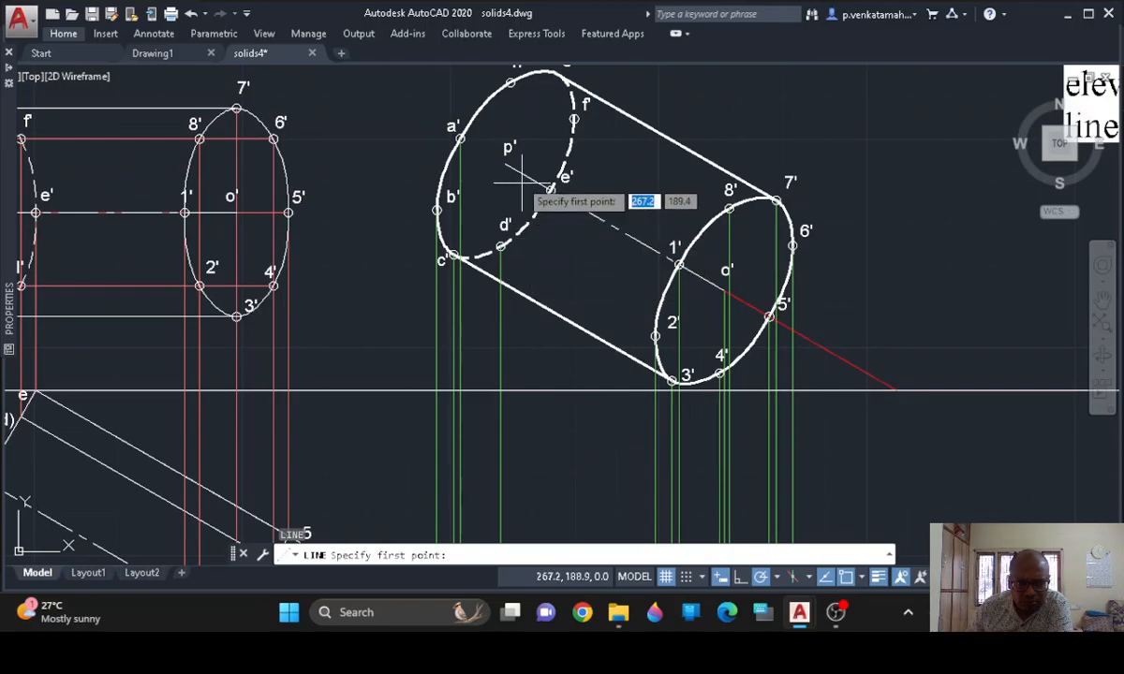
pyautogui.click(505, 164)
pyautogui.moveTo(535, 448); pyautogui.dragTo(501, 130, button='middle')
pyautogui.click(471, 460)
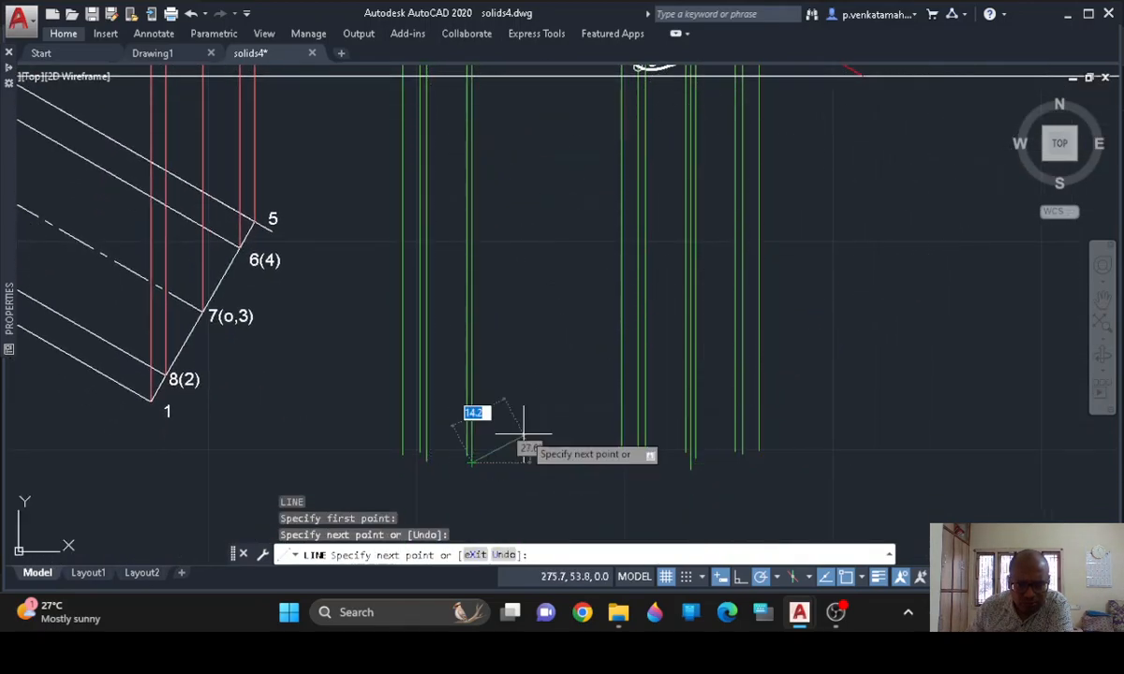
pyautogui.press('Return')
# Draw a vertical projector from point e' on the tilted cylinder's dashed base curve down below XY
pyautogui.press('Return')
pyautogui.moveTo(540, 171); pyautogui.dragTo(557, 393, button='middle')
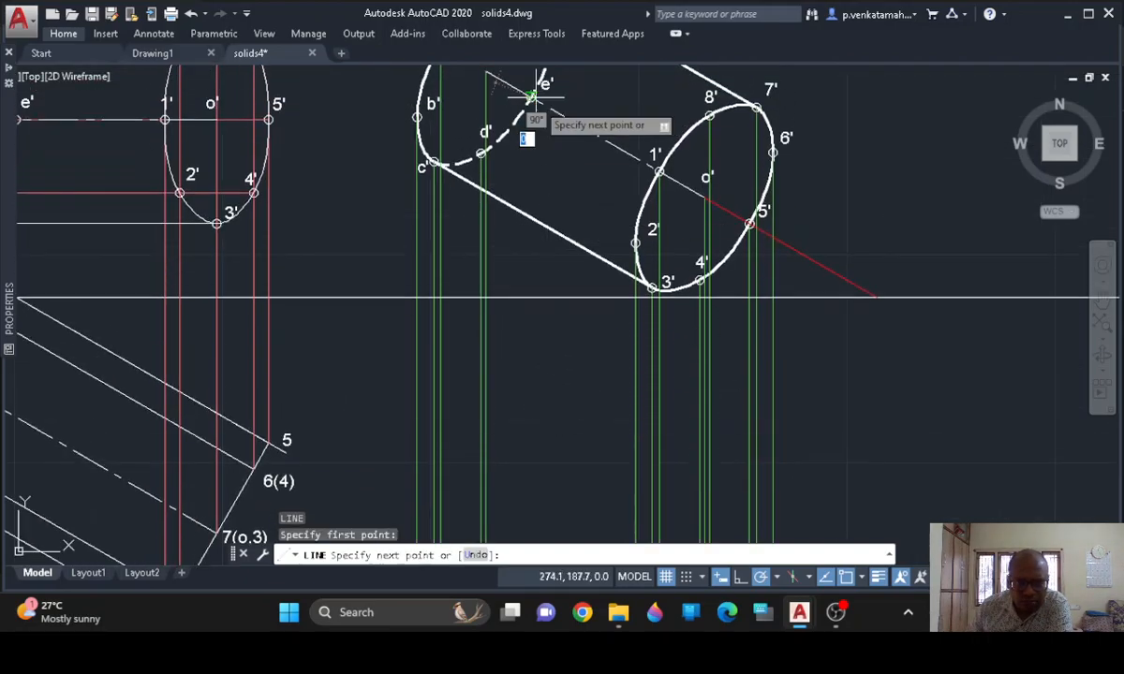
pyautogui.moveTo(501, 360); pyautogui.dragTo(502, 79, button='middle')
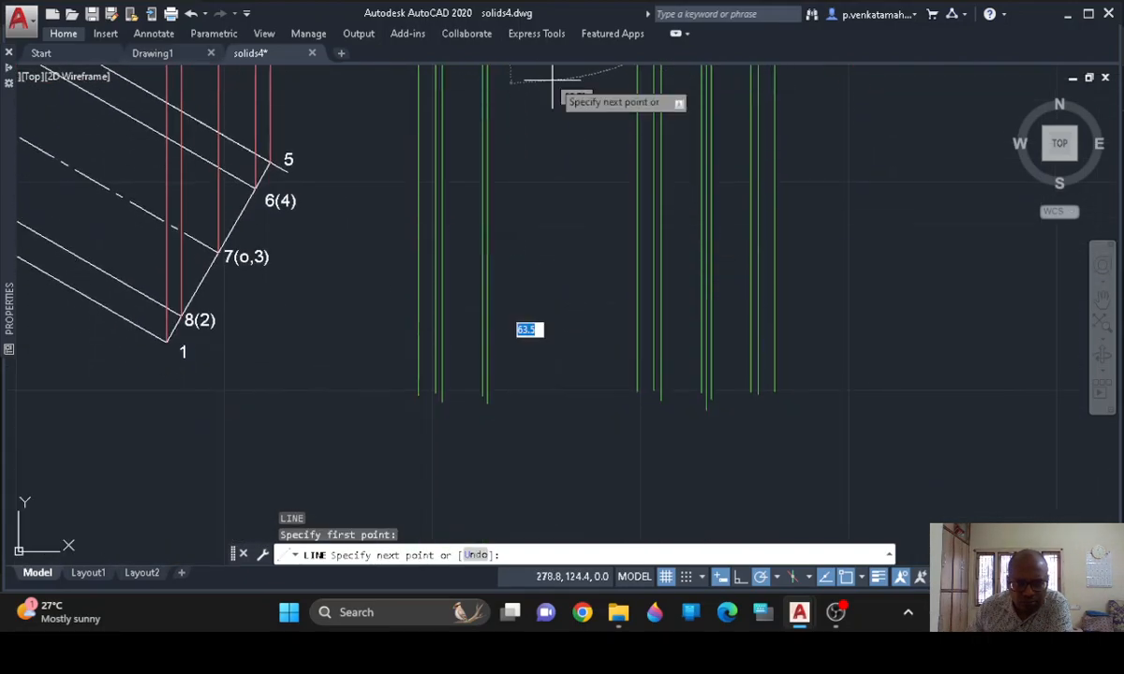
pyautogui.click(528, 394)
pyautogui.press('Return')
# Draw a vertical projector about 160 units long straight down from point f' on the tilted cylinder's dashed base curve
pyautogui.press('Return')
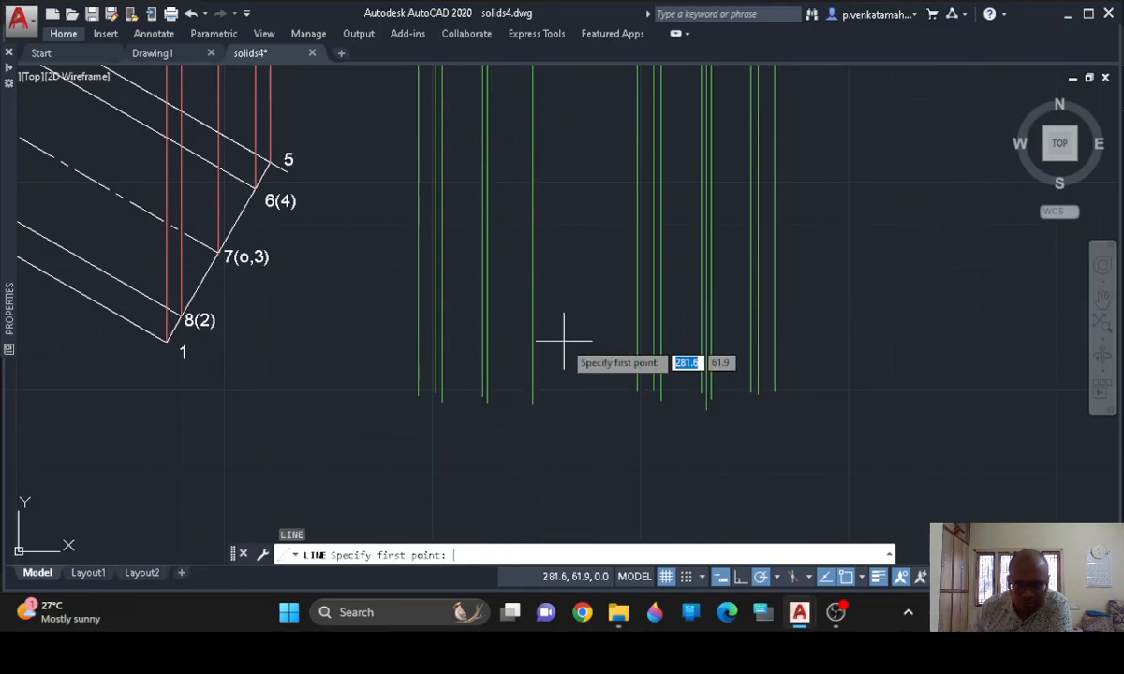
pyautogui.moveTo(572, 222); pyautogui.dragTo(545, 594, button='middle')
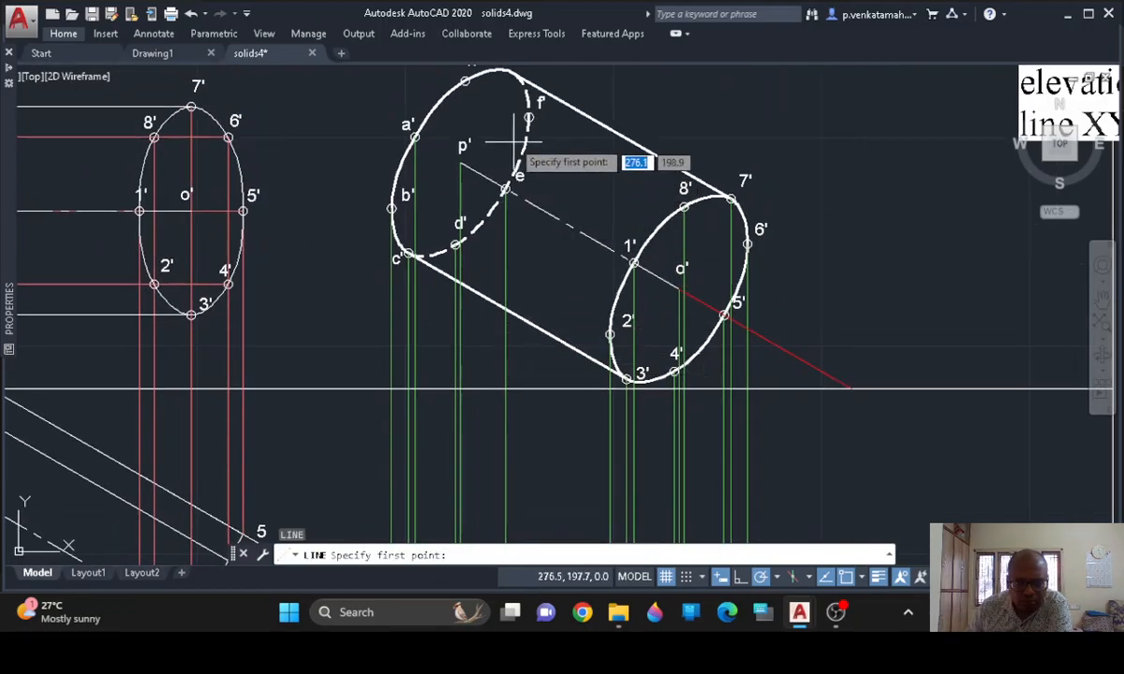
pyautogui.scroll(4, 527, 131)
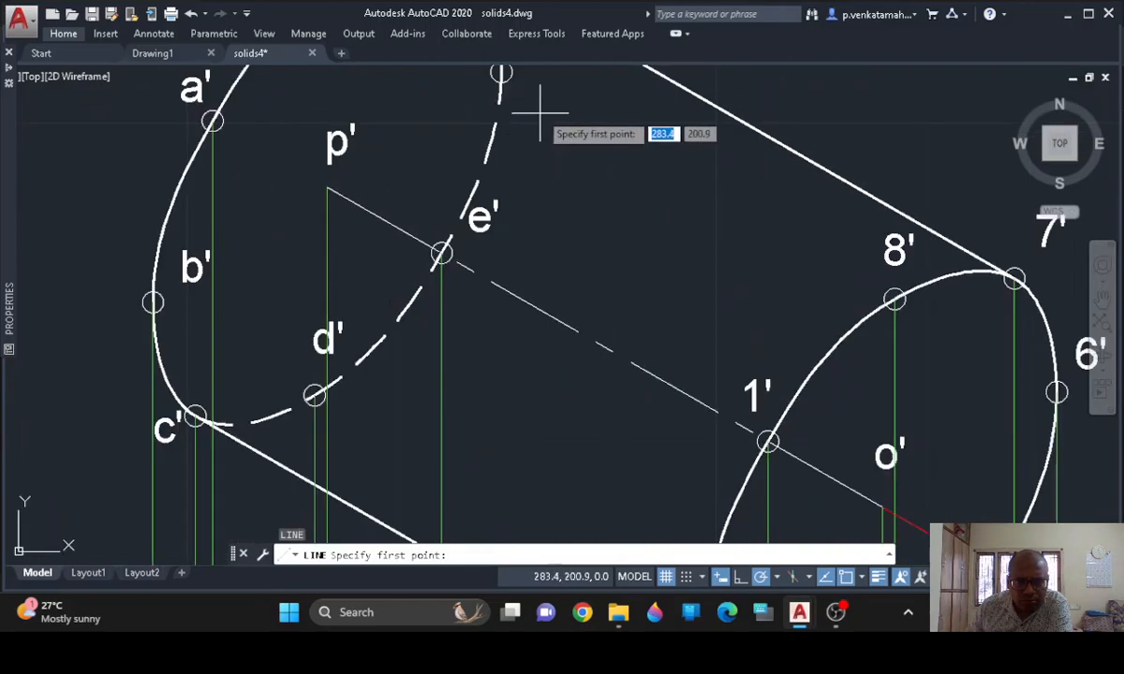
pyautogui.click(501, 72)
pyautogui.scroll(-3, 572, 175)
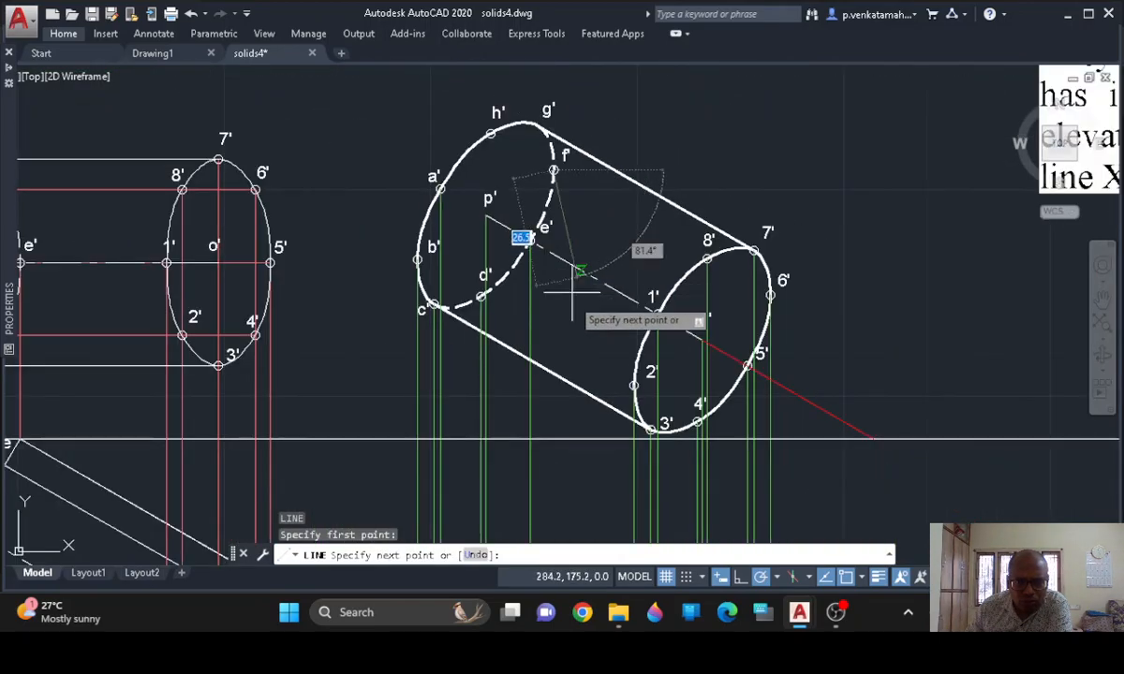
pyautogui.moveTo(577, 263); pyautogui.dragTo(551, 137, button='middle')
pyautogui.moveTo(553, 403); pyautogui.dragTo(548, 198, button='middle')
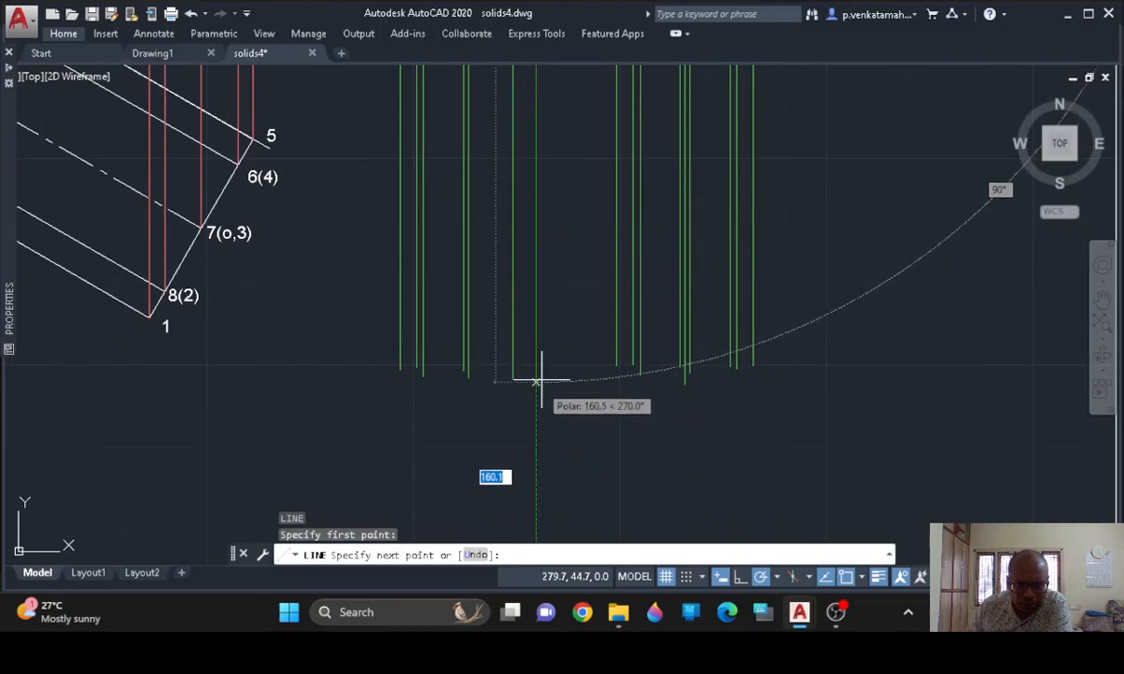
pyautogui.click(536, 393)
pyautogui.press('Return')
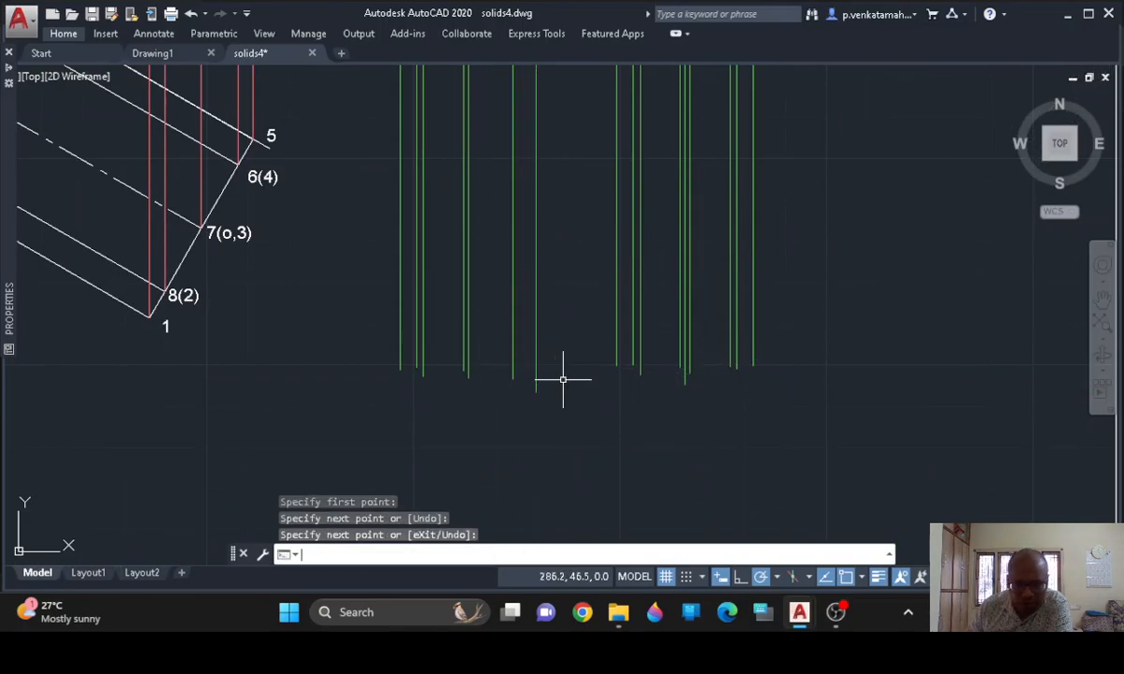
# Draw a vertical projector from point g', where the upper generator meets the base curve, down between the e' and f' projectors
pyautogui.scroll(-5, 562, 379)
pyautogui.scroll(4, 568, 287)
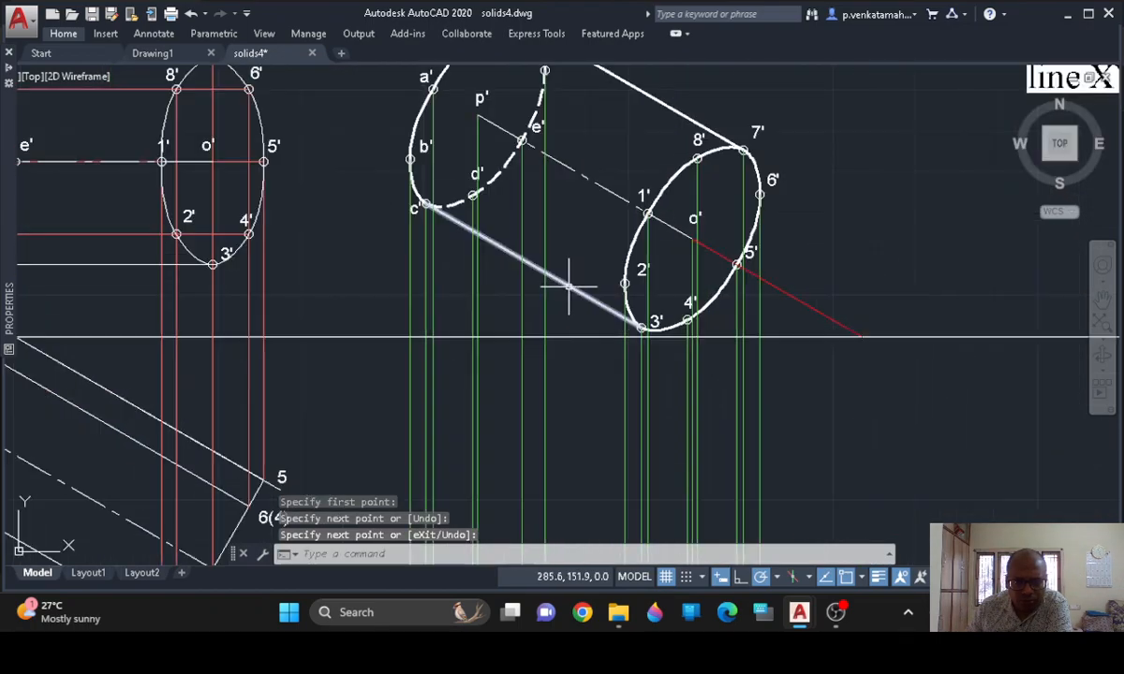
pyautogui.scroll(3, 567, 217)
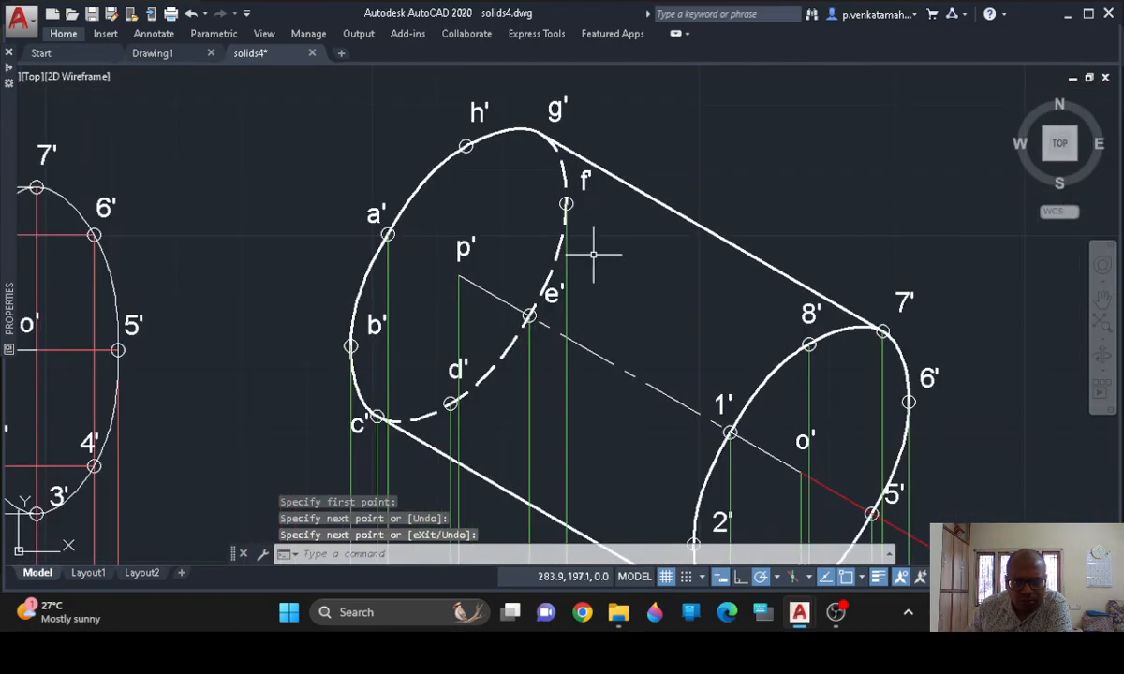
pyautogui.press('Return')
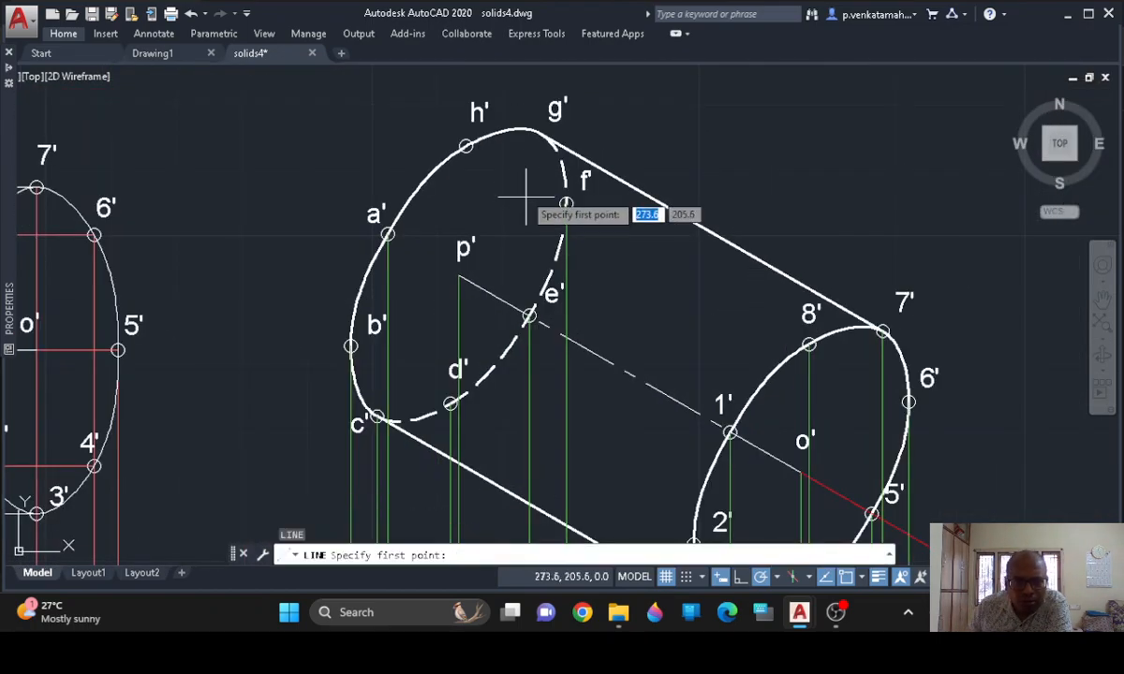
pyautogui.click(539, 134)
pyautogui.moveTo(521, 525); pyautogui.dragTo(513, 192, button='middle')
pyautogui.moveTo(509, 456); pyautogui.dragTo(573, 284, button='middle')
pyautogui.moveTo(562, 347); pyautogui.dragTo(581, 281, button='middle')
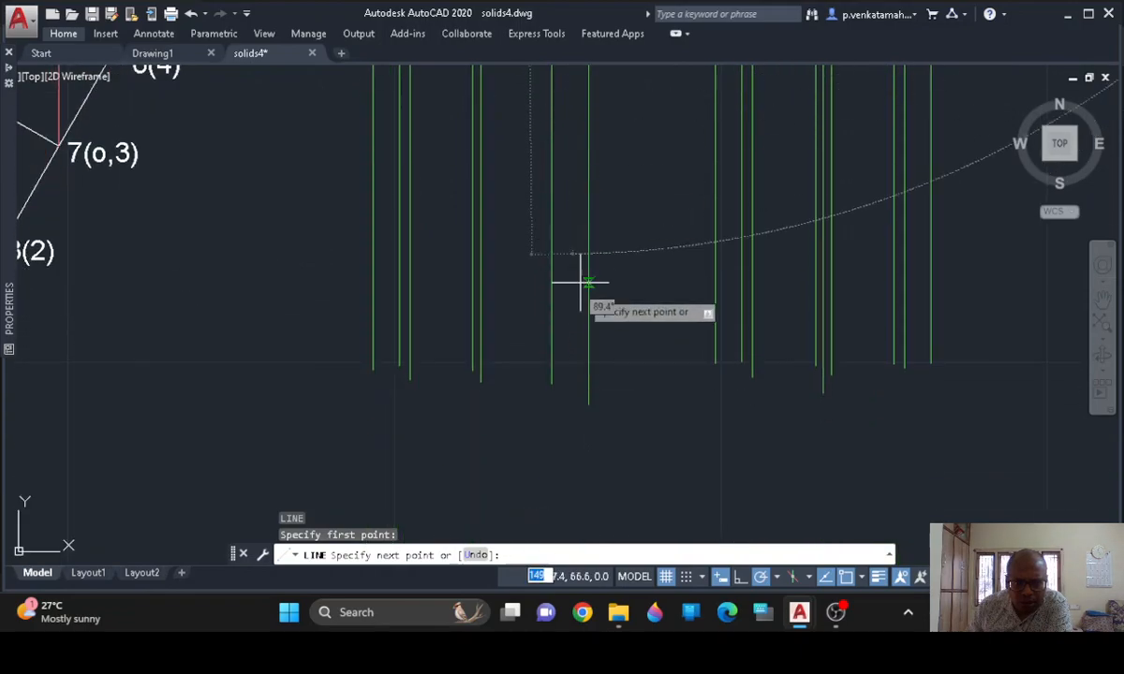
pyautogui.click(562, 400)
pyautogui.press('Return')
# Draw a vertical projector about 170 units long straight down from point h' of the tilted cylinder's front view
pyautogui.press('Return')
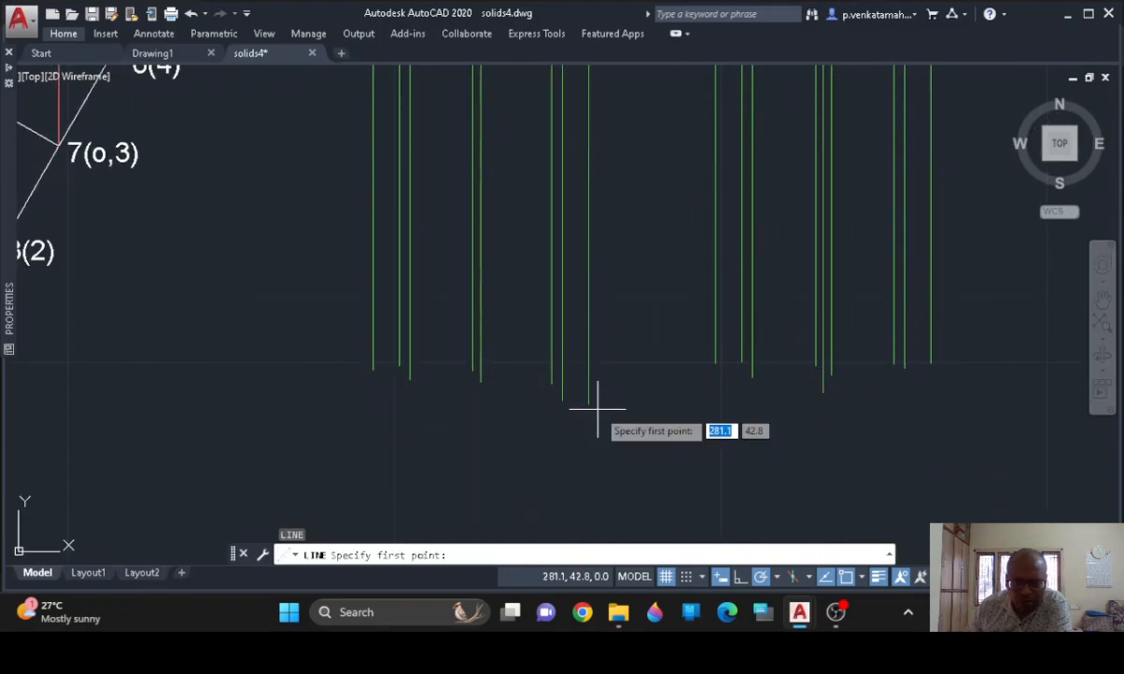
pyautogui.moveTo(665, 221); pyautogui.dragTo(656, 473, button='middle')
pyautogui.scroll(-4, 658, 230)
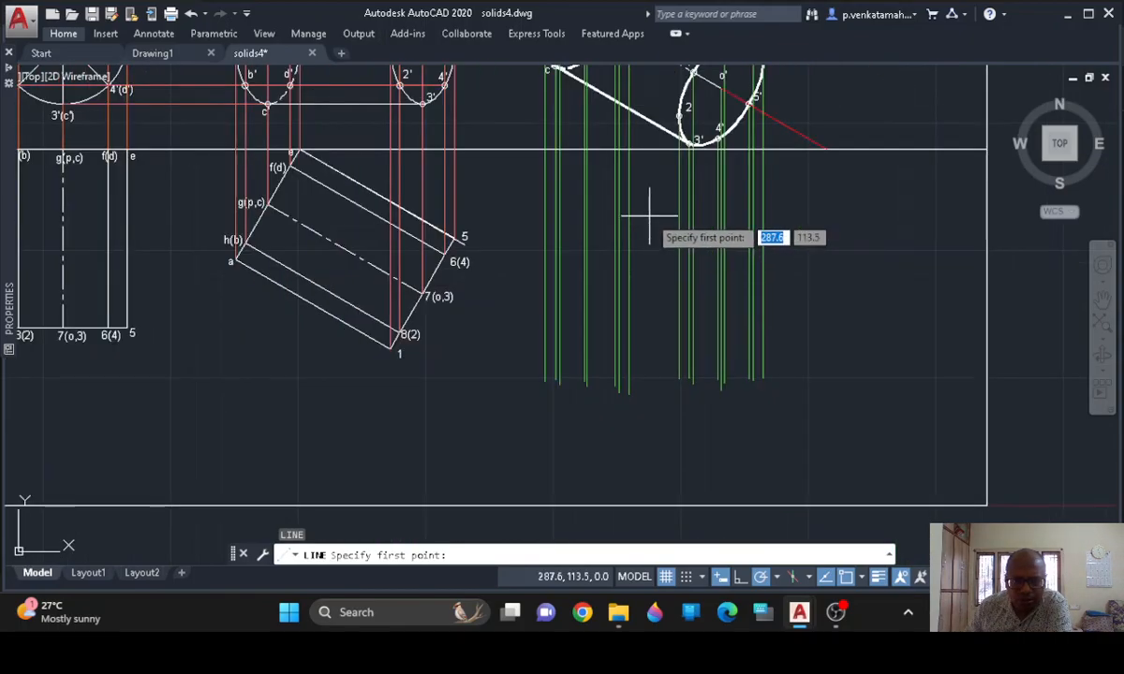
pyautogui.moveTo(649, 216); pyautogui.dragTo(649, 413, button='middle')
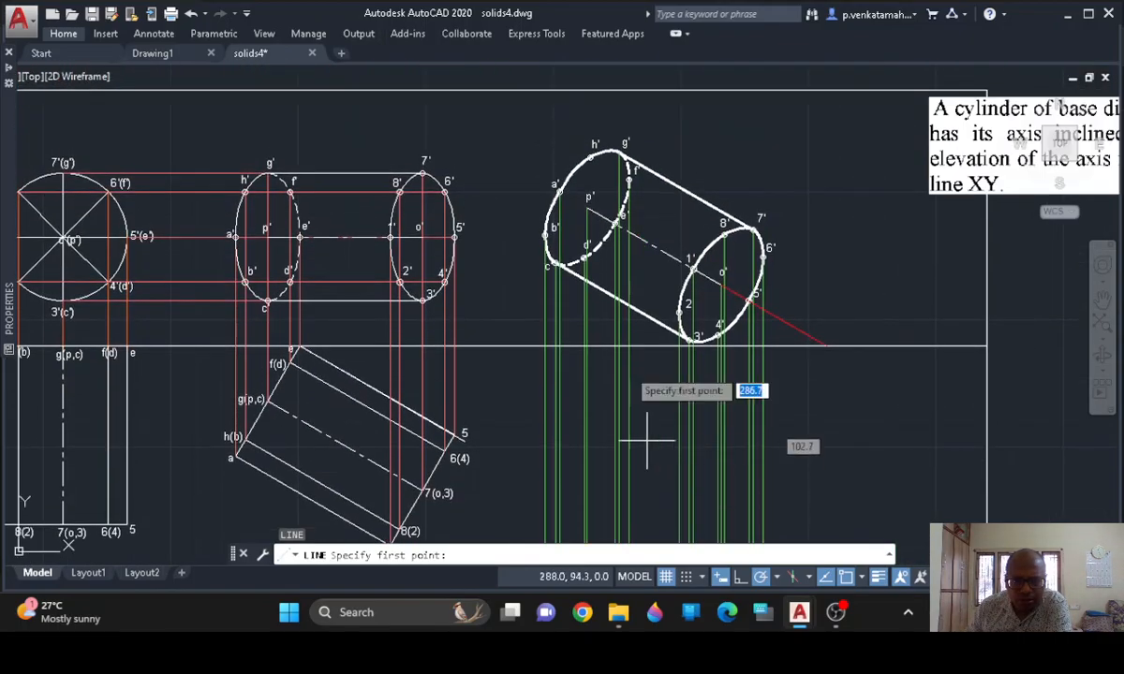
pyautogui.click(591, 152)
pyautogui.moveTo(610, 366); pyautogui.dragTo(605, 143, button='middle')
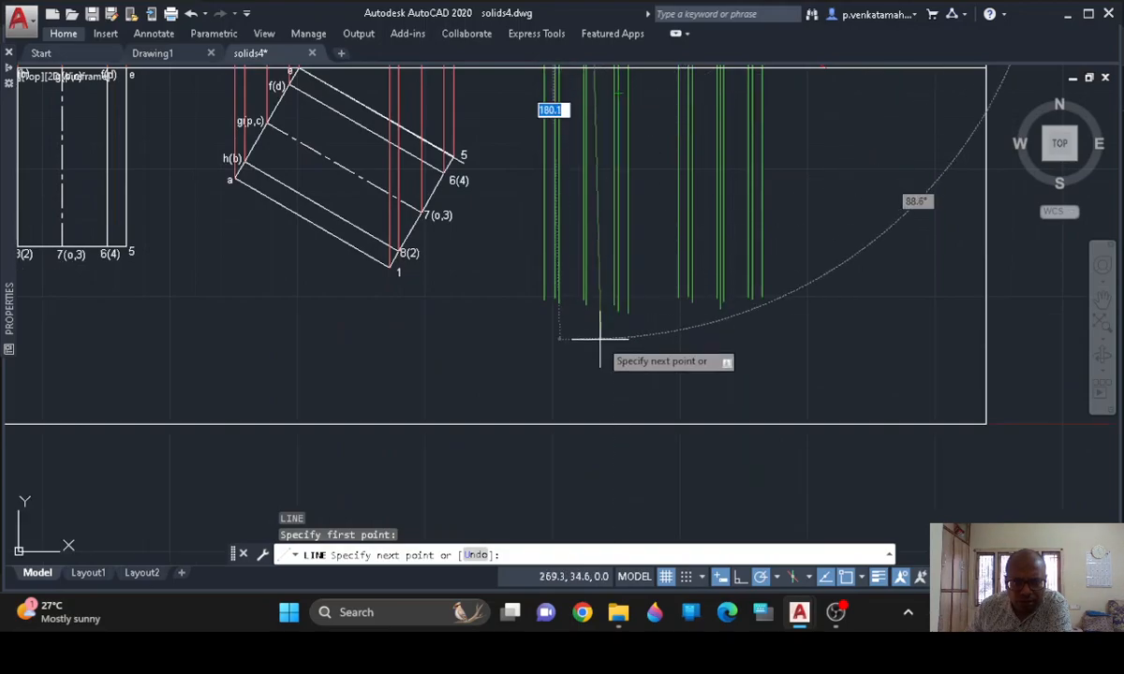
pyautogui.moveTo(600, 337); pyautogui.dragTo(590, 404, button='middle')
pyautogui.scroll(2, 581, 384)
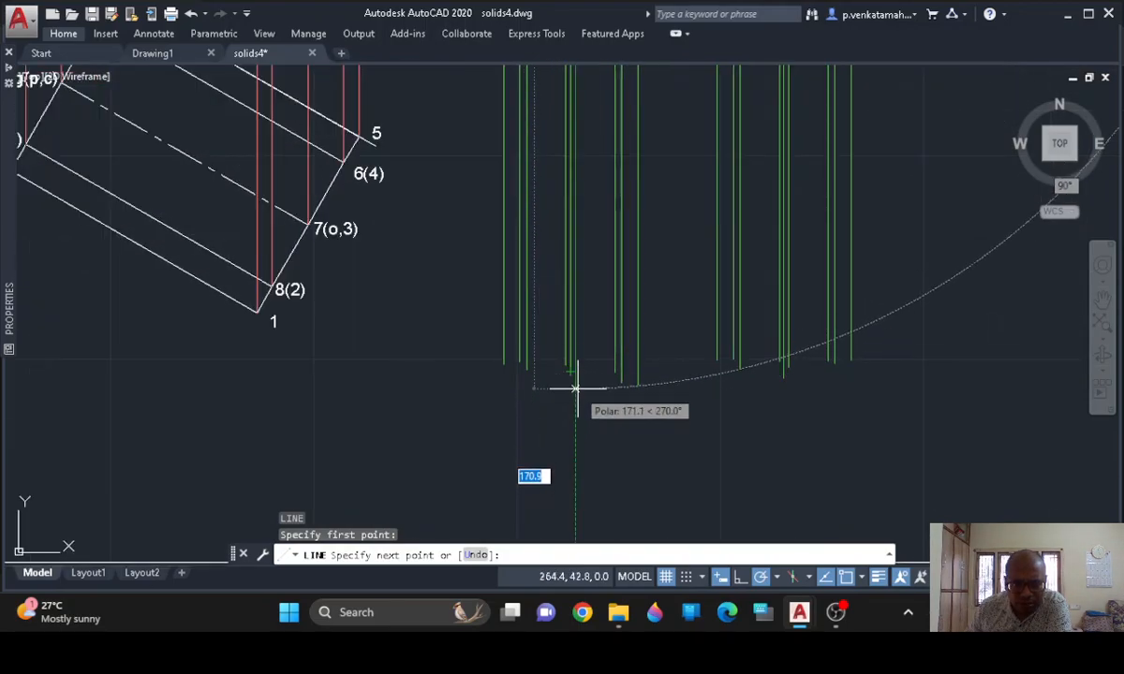
pyautogui.click(575, 384)
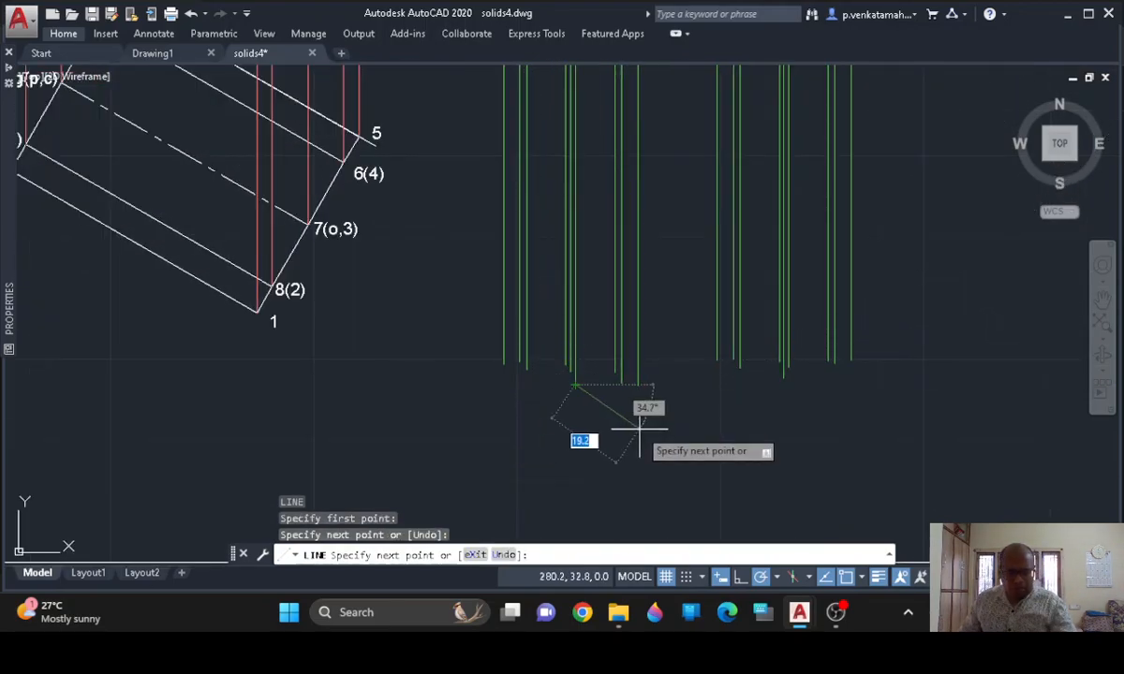
pyautogui.press('Escape')
# Draw a horizontal projector from point 1 of the inclined top view across to the vertical projector of 1'
pyautogui.moveTo(640, 429); pyautogui.dragTo(642, 520, button='middle')
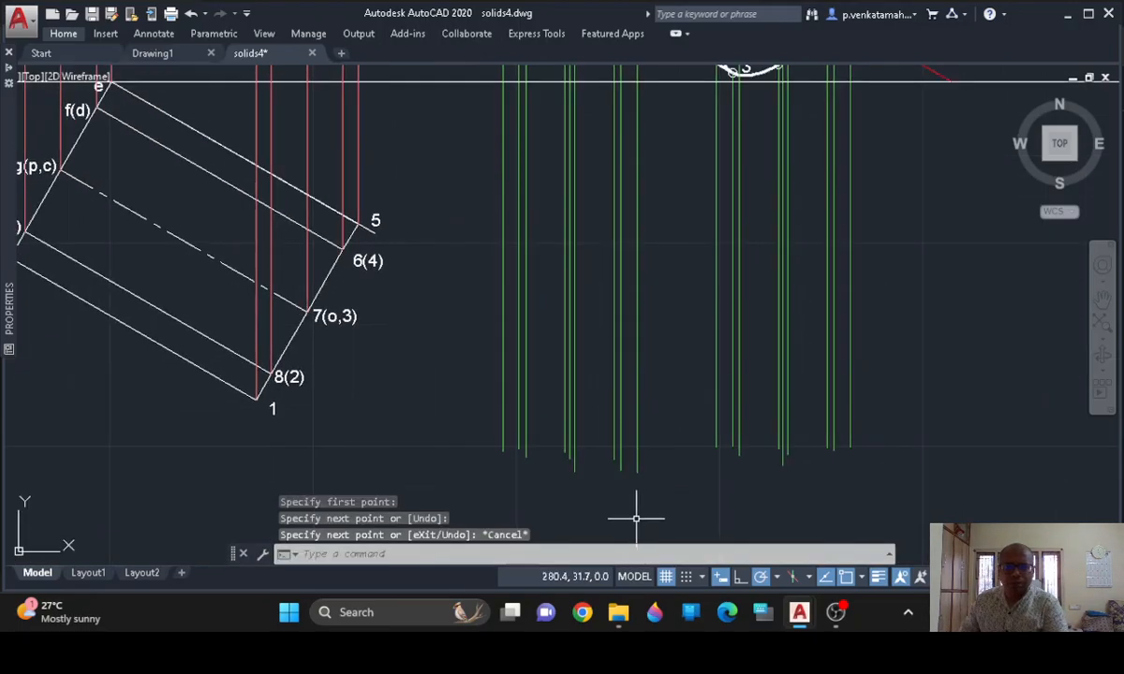
pyautogui.scroll(-2, 642, 344)
pyautogui.moveTo(678, 296); pyautogui.dragTo(648, 393, button='middle')
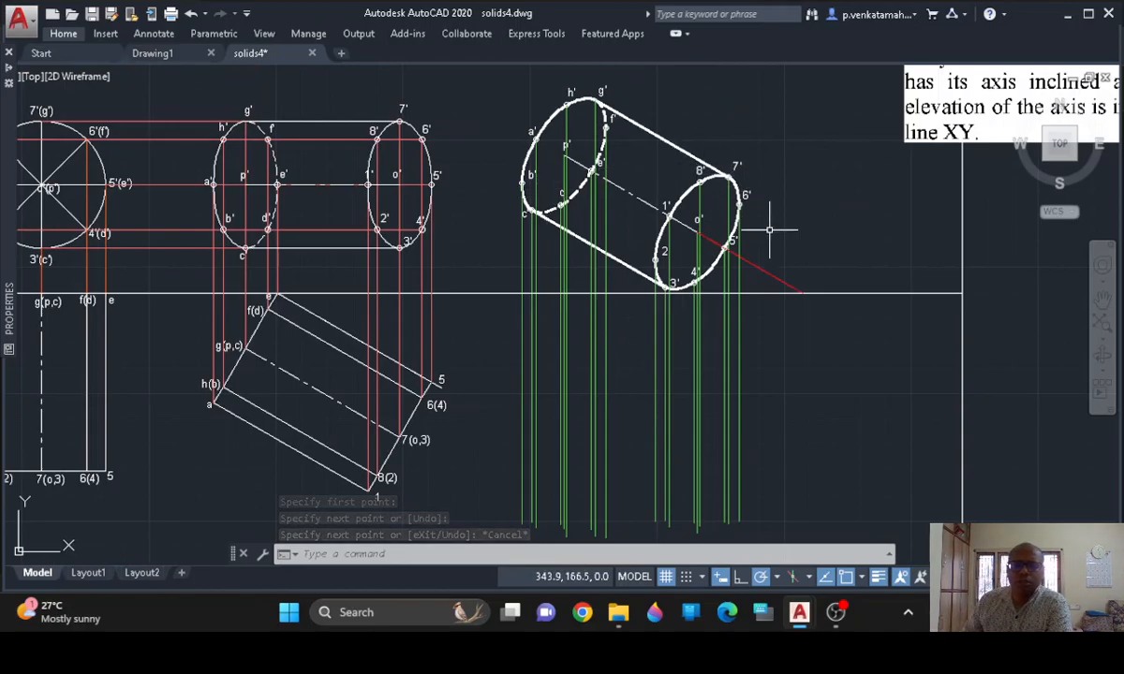
pyautogui.moveTo(783, 341); pyautogui.dragTo(805, 197, button='middle')
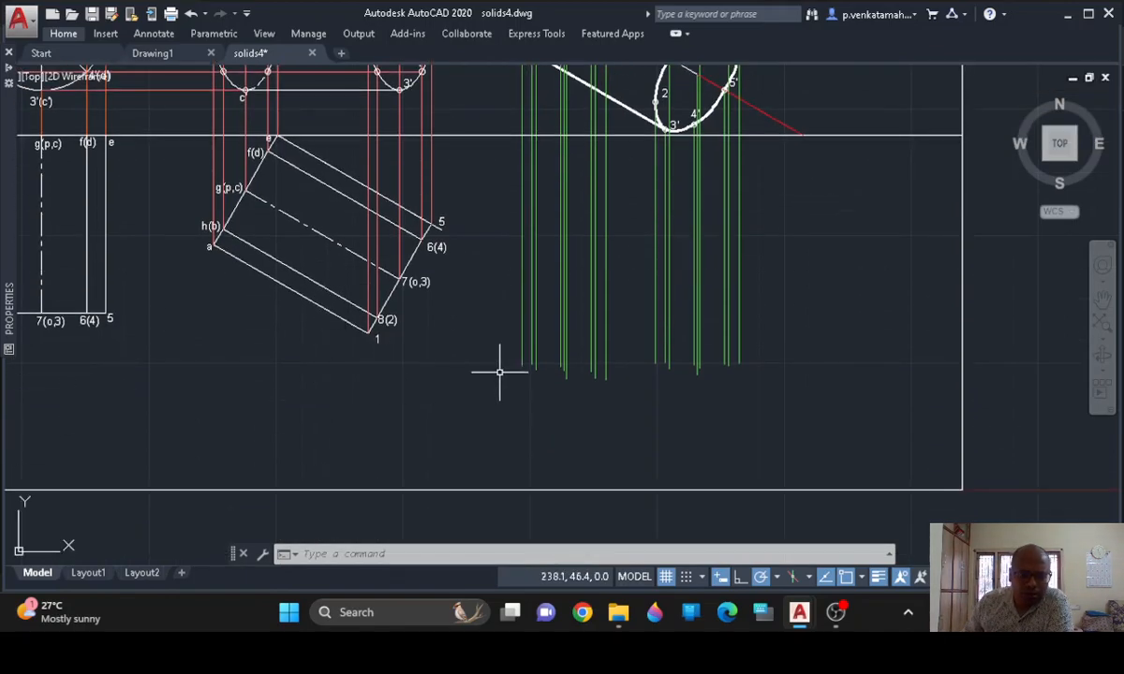
pyautogui.scroll(2, 497, 368)
pyautogui.moveTo(488, 329); pyautogui.dragTo(459, 461, button='middle')
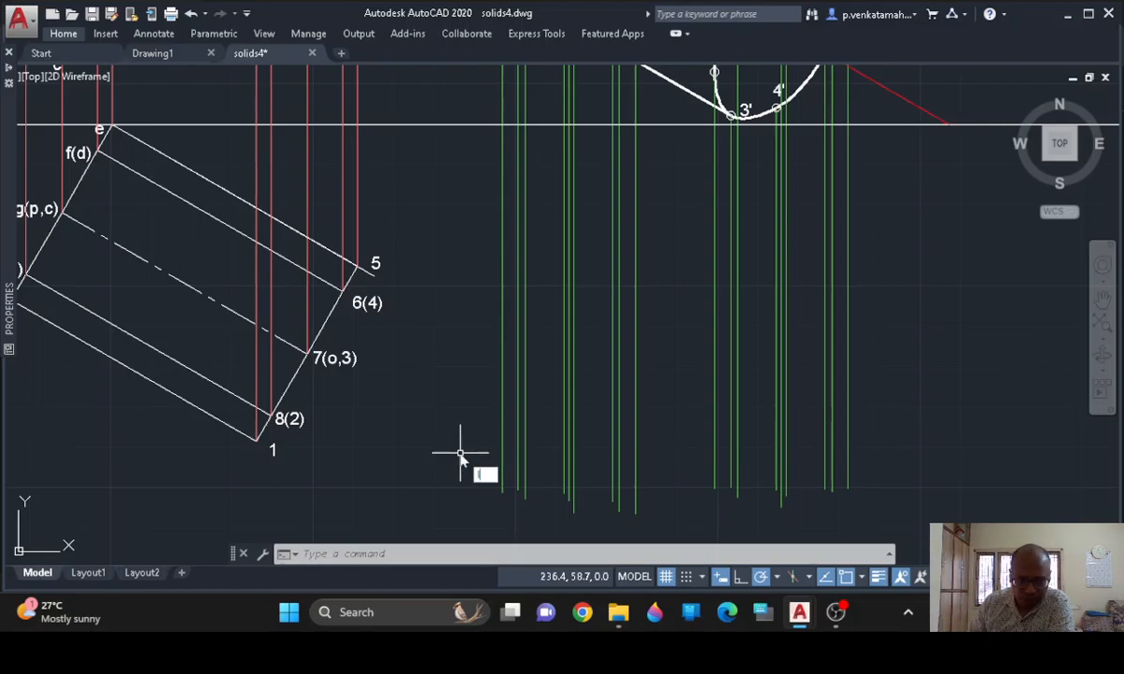
pyautogui.press('Return')
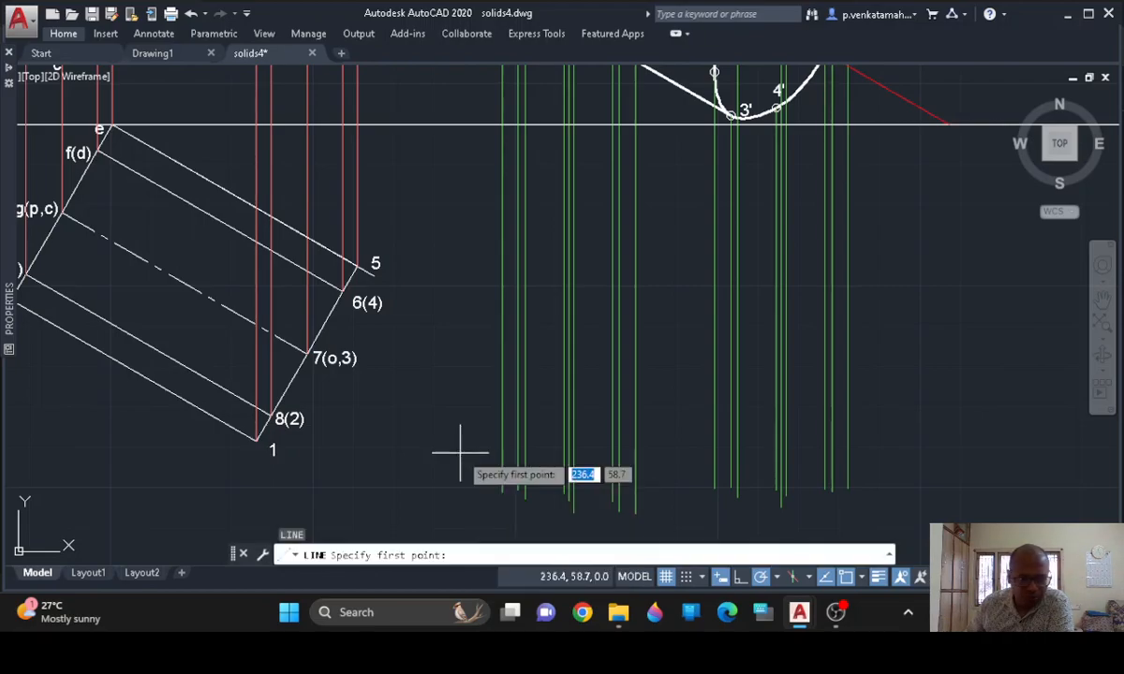
pyautogui.click(255, 441)
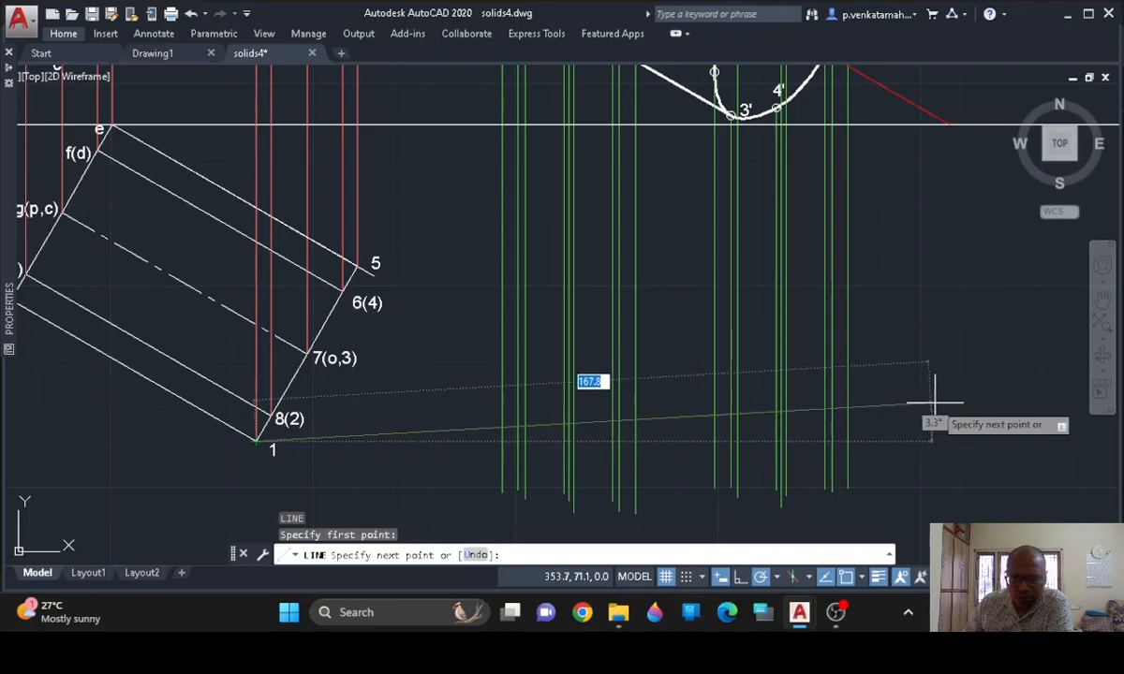
pyautogui.moveTo(937, 412)
pyautogui.mouseDown(button='middle')
pyautogui.moveTo(933, 506)
pyautogui.moveTo(922, 302)
pyautogui.mouseUp(button='middle')
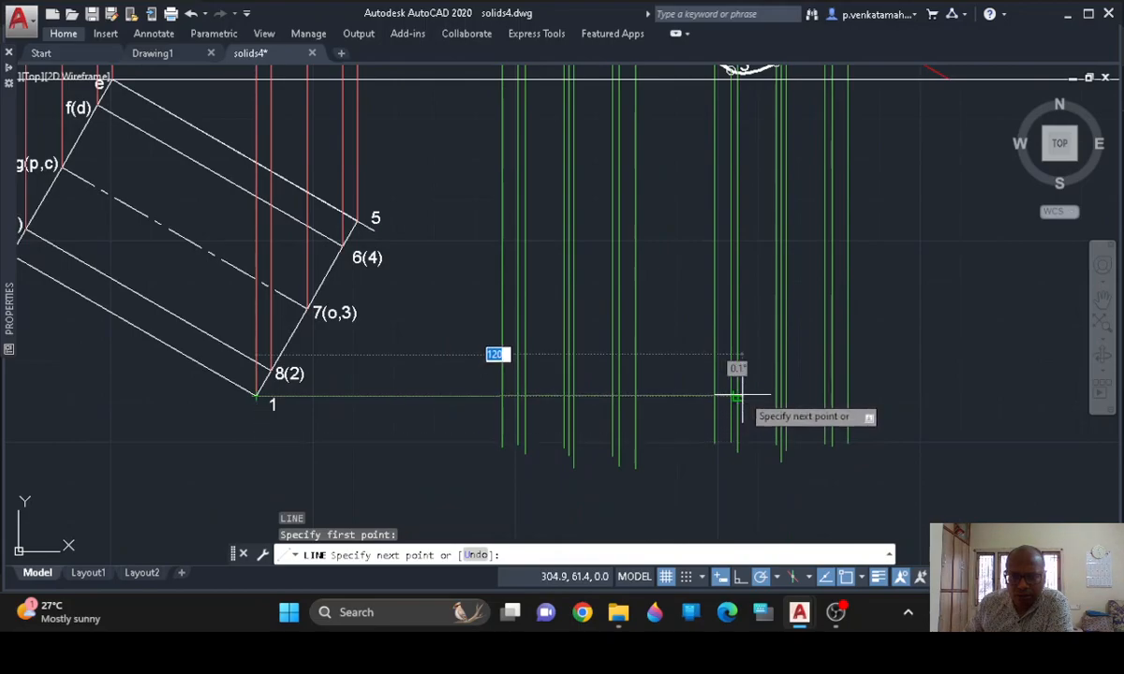
pyautogui.click(736, 397)
pyautogui.press('Return')
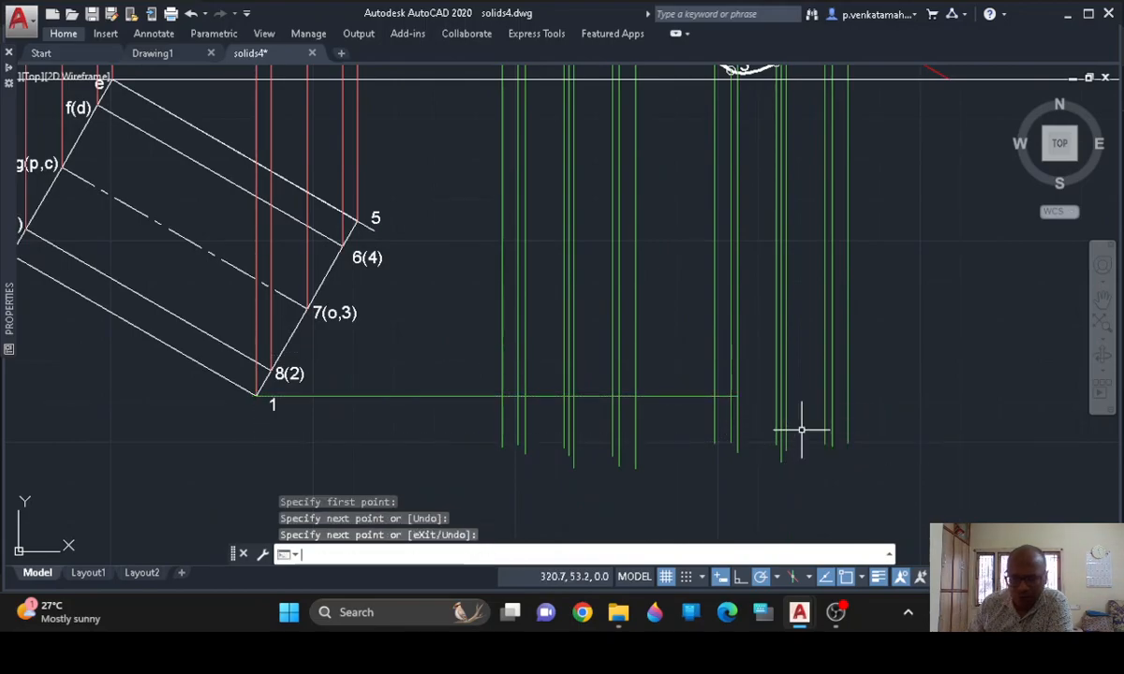
# Draw a horizontal projector from point 8(2) of the inclined top view across to the vertical projector of 8'
pyautogui.scroll(-2, 807, 397)
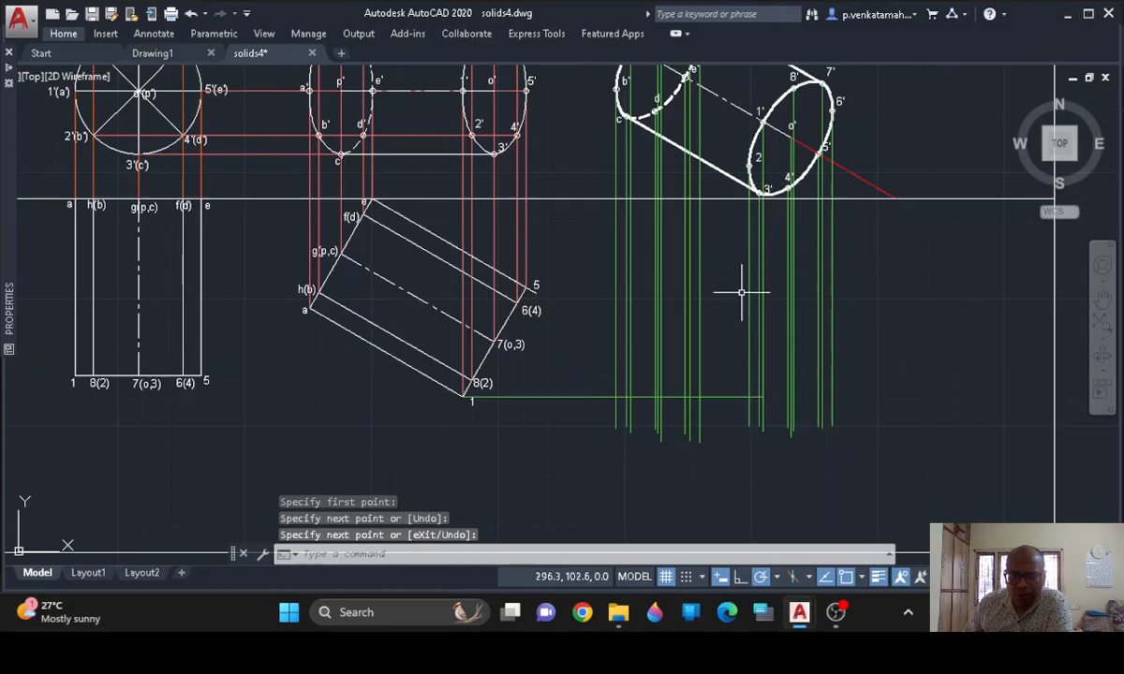
pyautogui.moveTo(583, 359); pyautogui.dragTo(529, 406, button='middle')
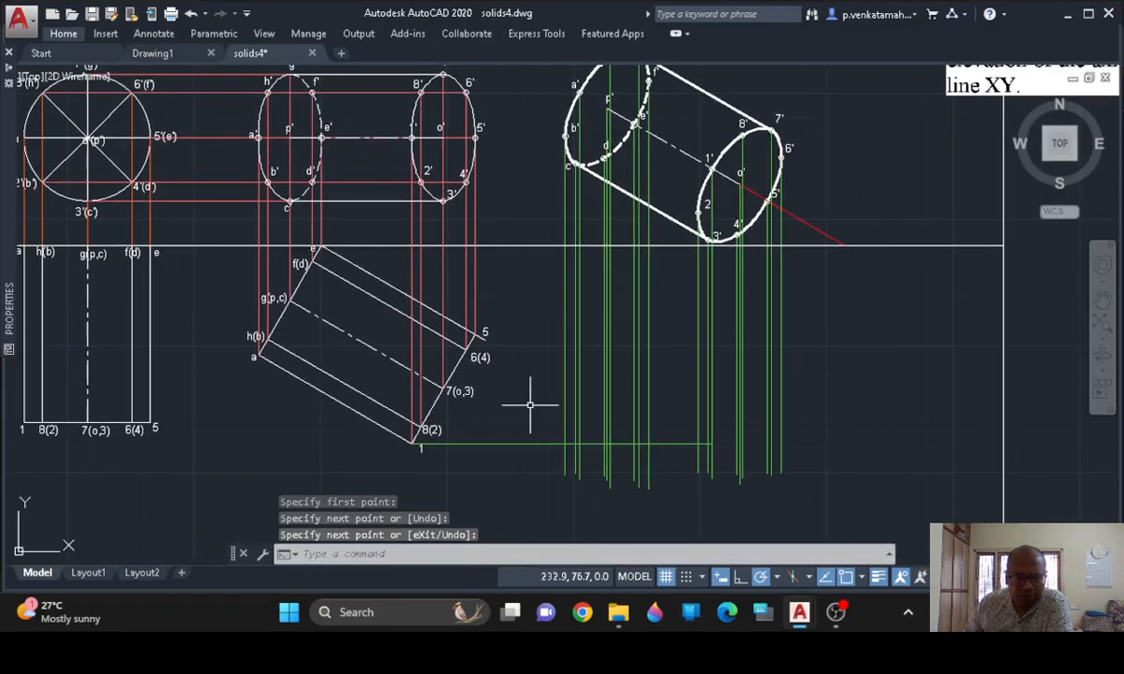
pyautogui.write('l')
pyautogui.press('Return')
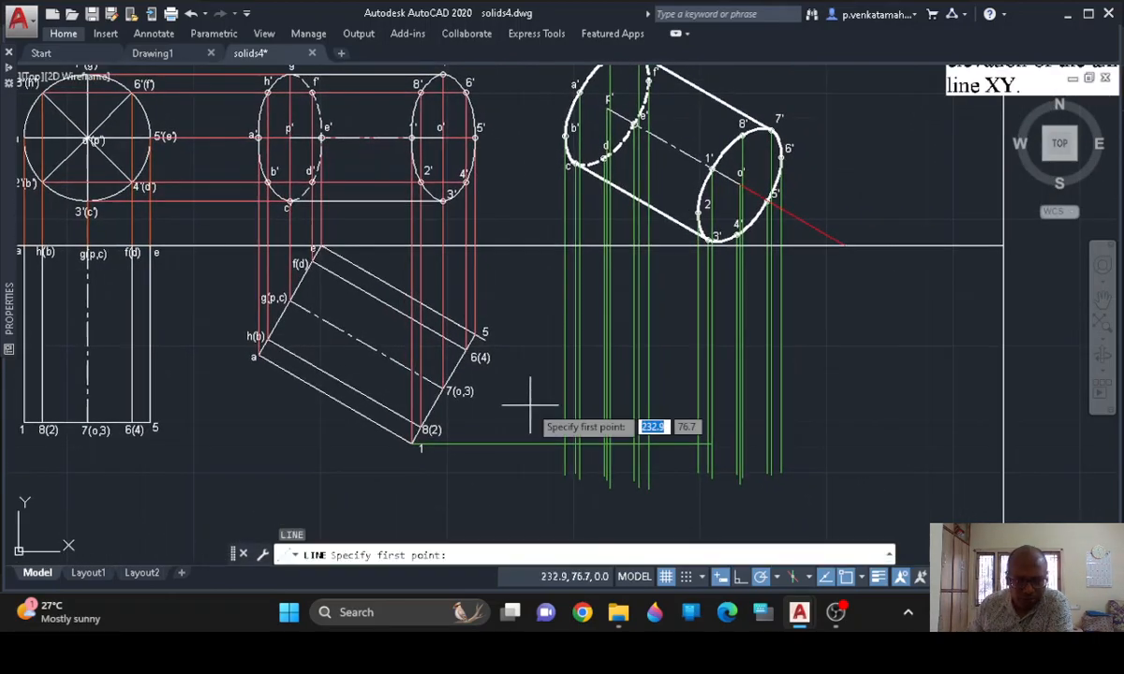
pyautogui.scroll(4, 419, 429)
pyautogui.click(415, 413)
pyautogui.scroll(-4, 563, 430)
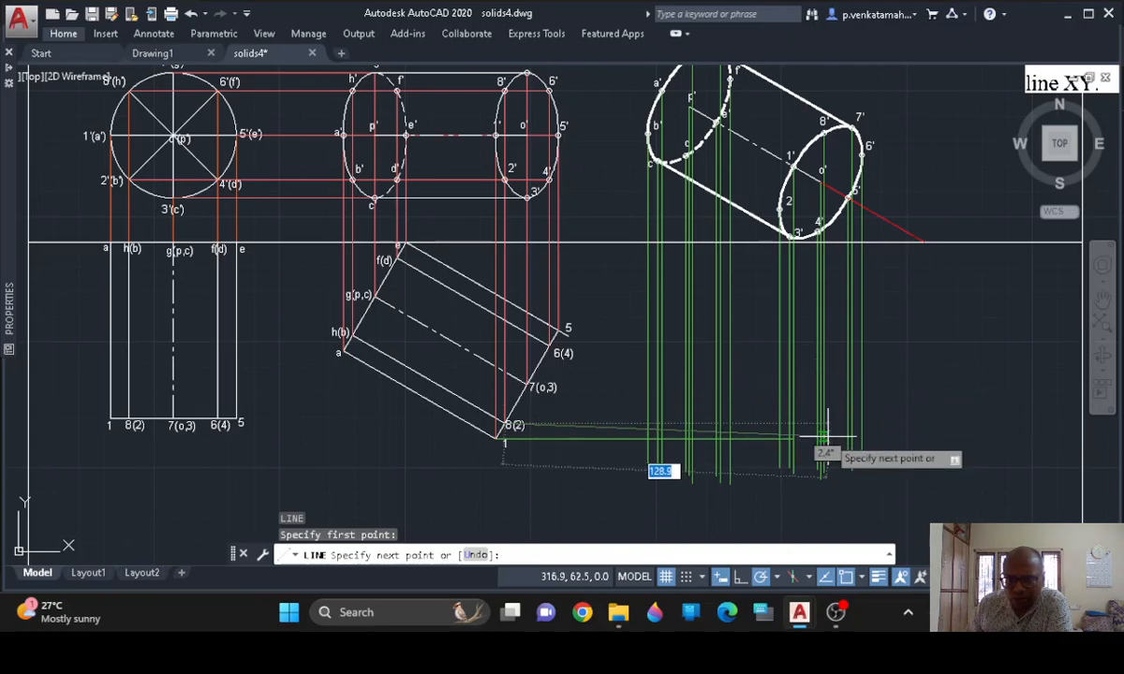
pyautogui.scroll(4, 827, 436)
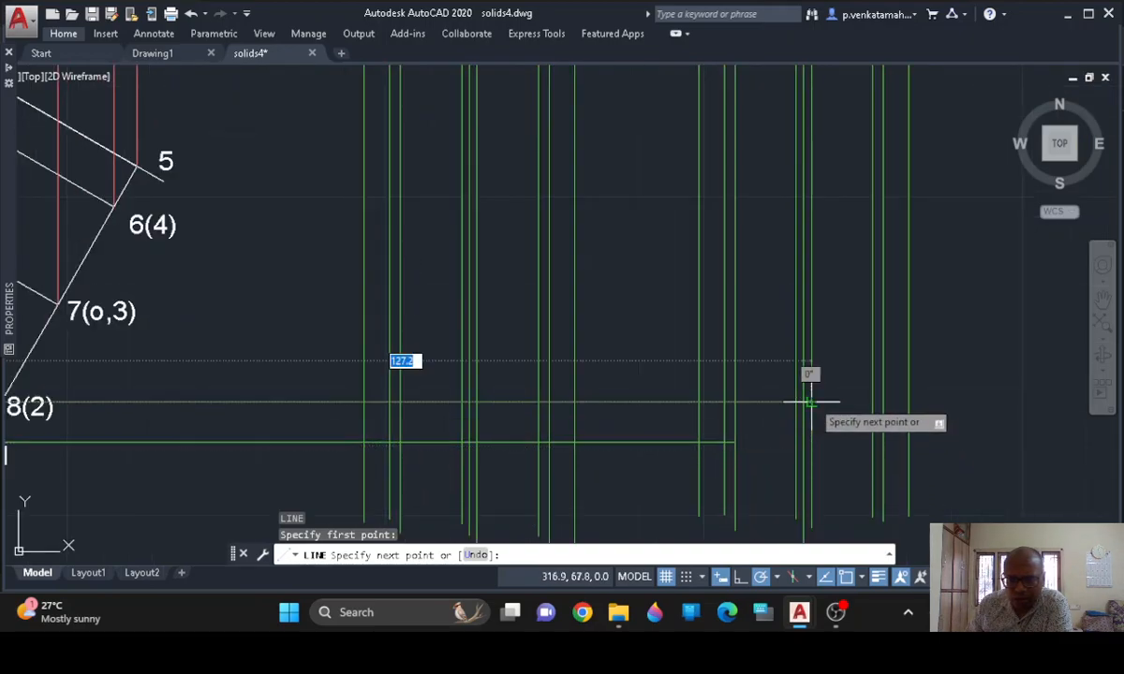
pyautogui.click(811, 401)
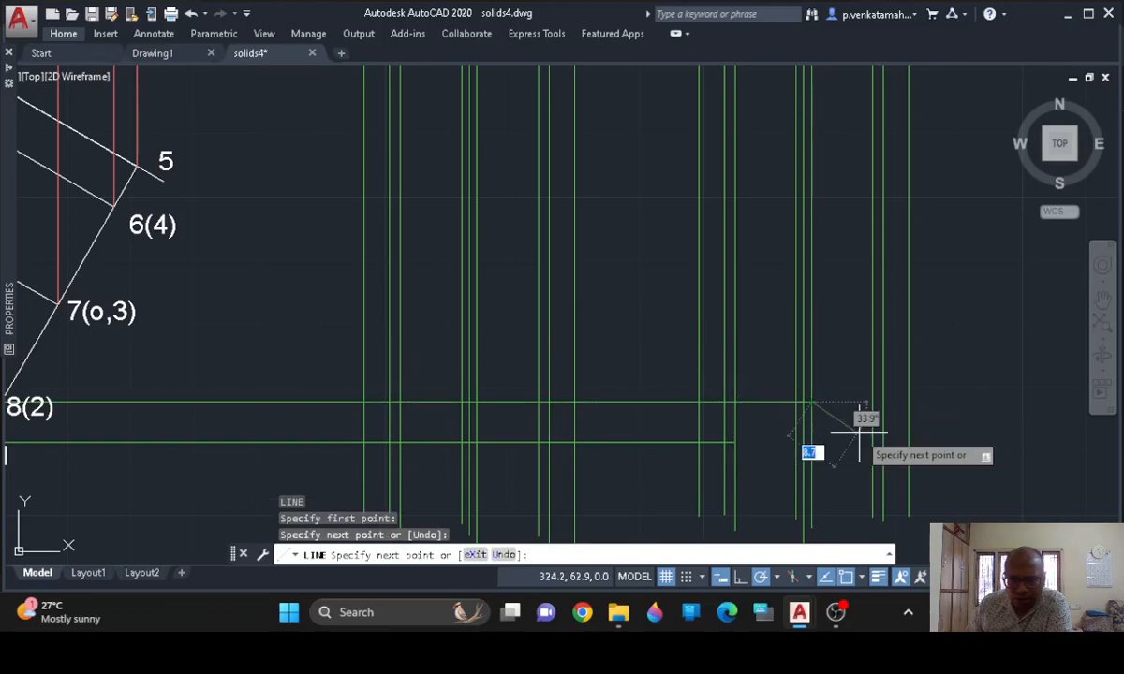
pyautogui.press('Escape')
# Draw a horizontal projector from point 7(o,3) of the inclined top view across to the vertical projector of 7'
pyautogui.scroll(-2, 859, 432)
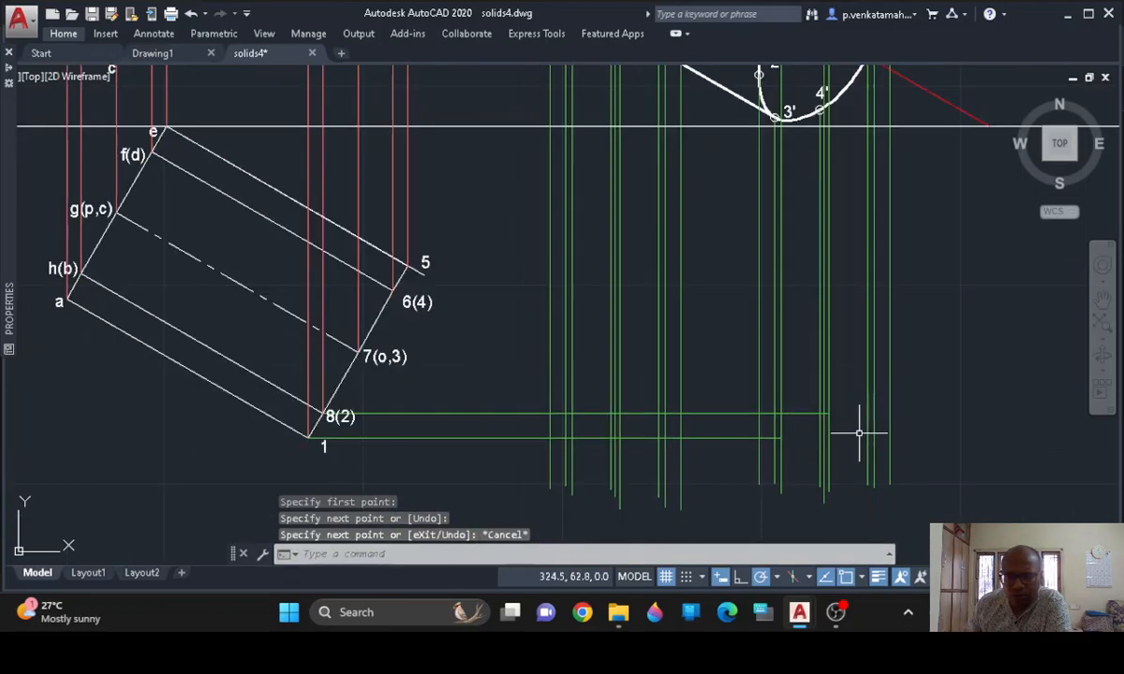
pyautogui.scroll(-2, 859, 433)
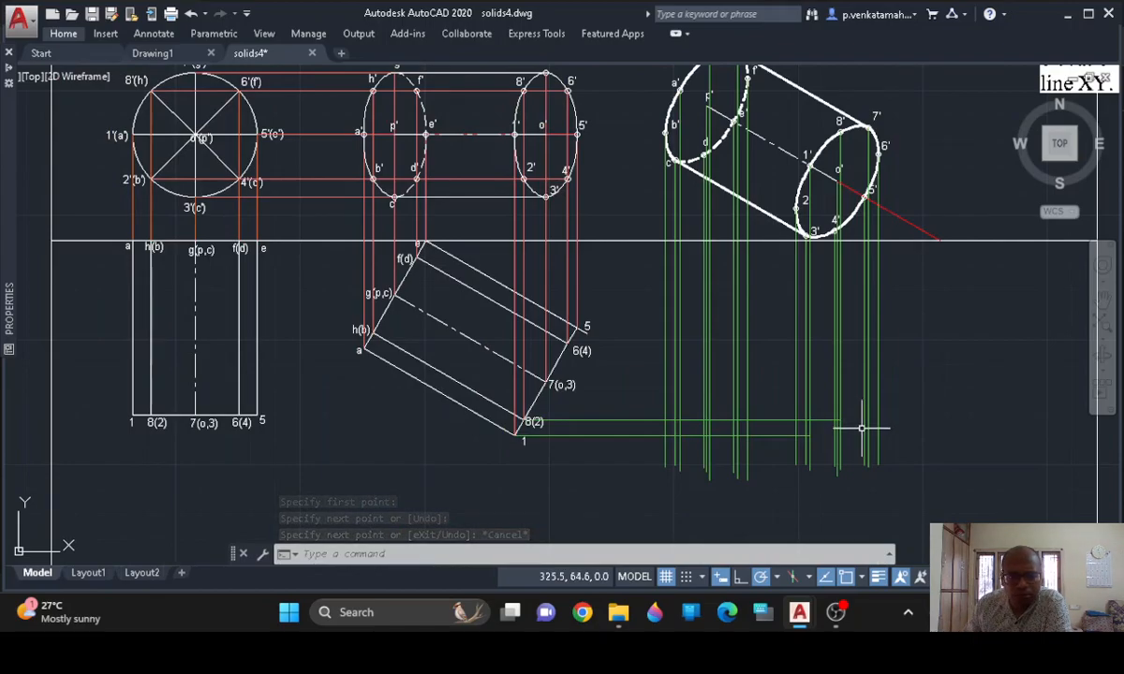
pyautogui.scroll(2, 571, 385)
pyautogui.write('l')
pyautogui.press('Return')
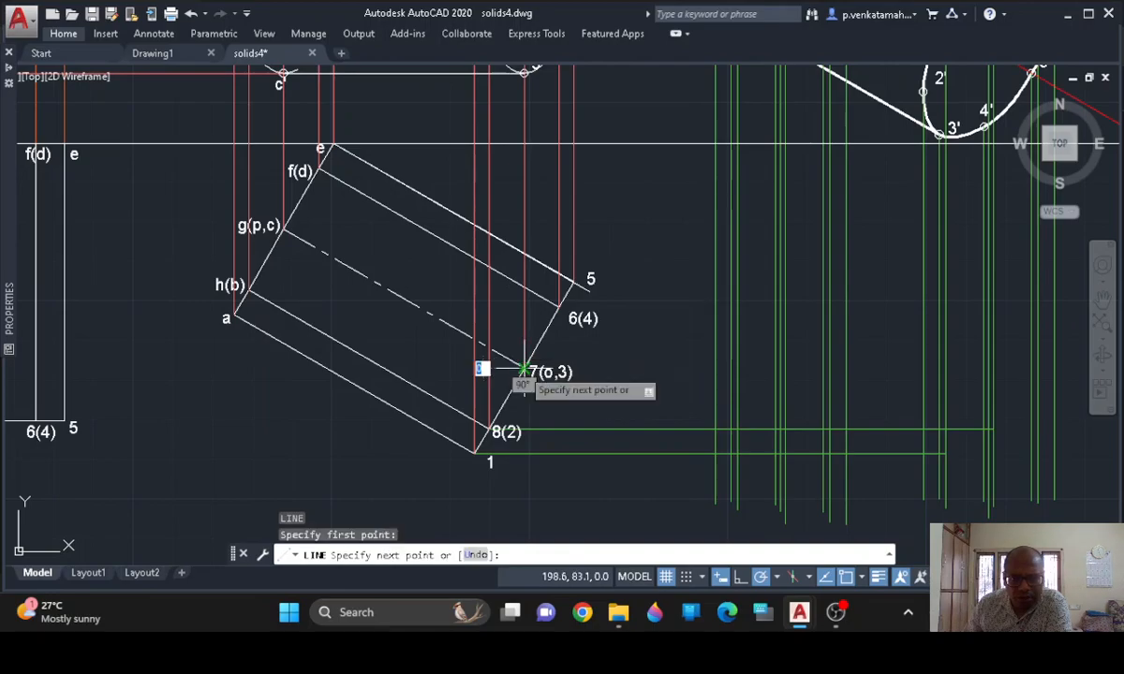
pyautogui.moveTo(883, 372)
pyautogui.mouseDown(button='middle')
pyautogui.moveTo(842, 366)
pyautogui.moveTo(577, 422)
pyautogui.mouseUp(button='middle')
pyautogui.scroll(-2, 626, 385)
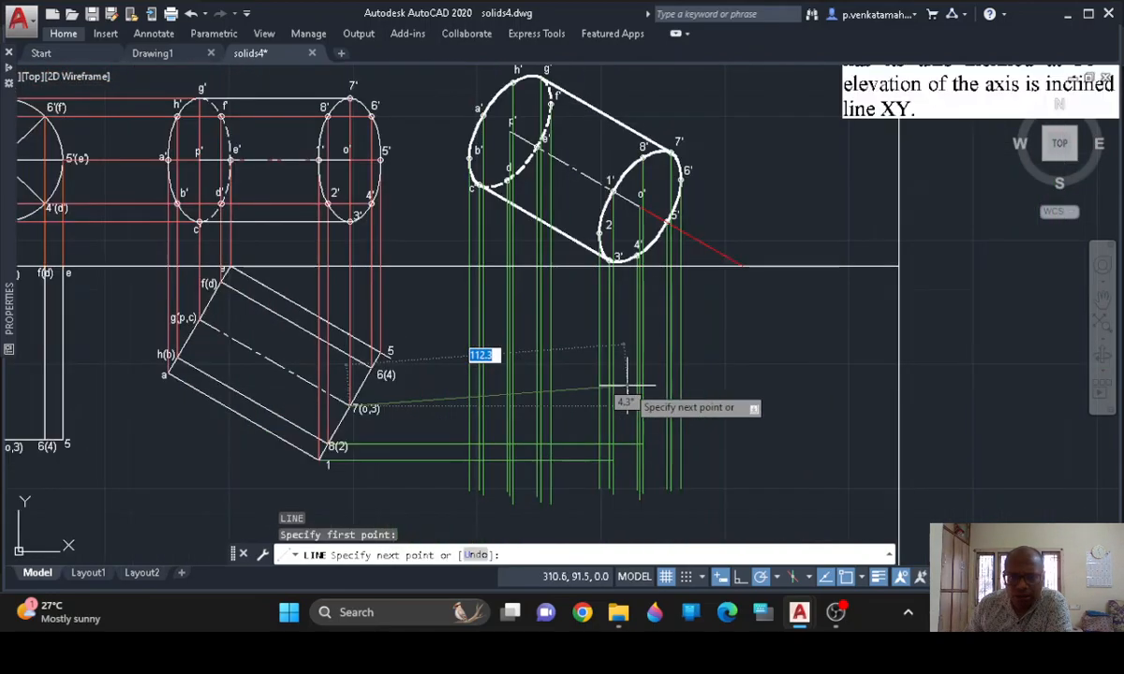
pyautogui.click(671, 407)
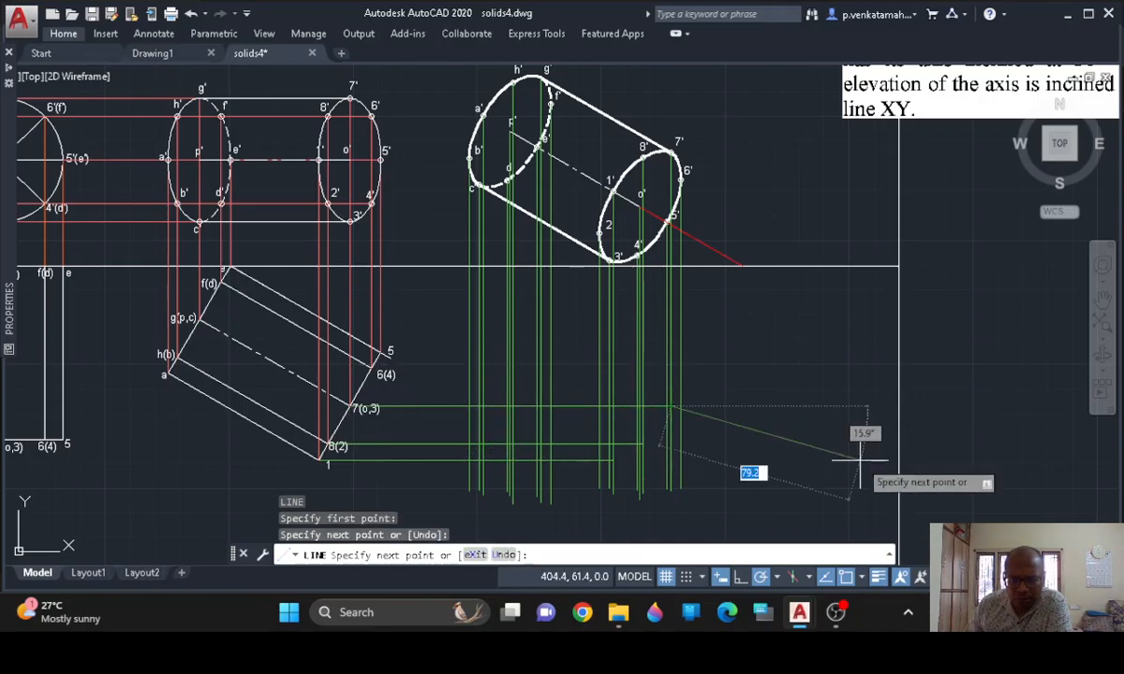
pyautogui.press('Return')
# Draw a horizontal projector from point 6(4) of the inclined top view across to the vertical projector of 6'
pyautogui.press('Return')
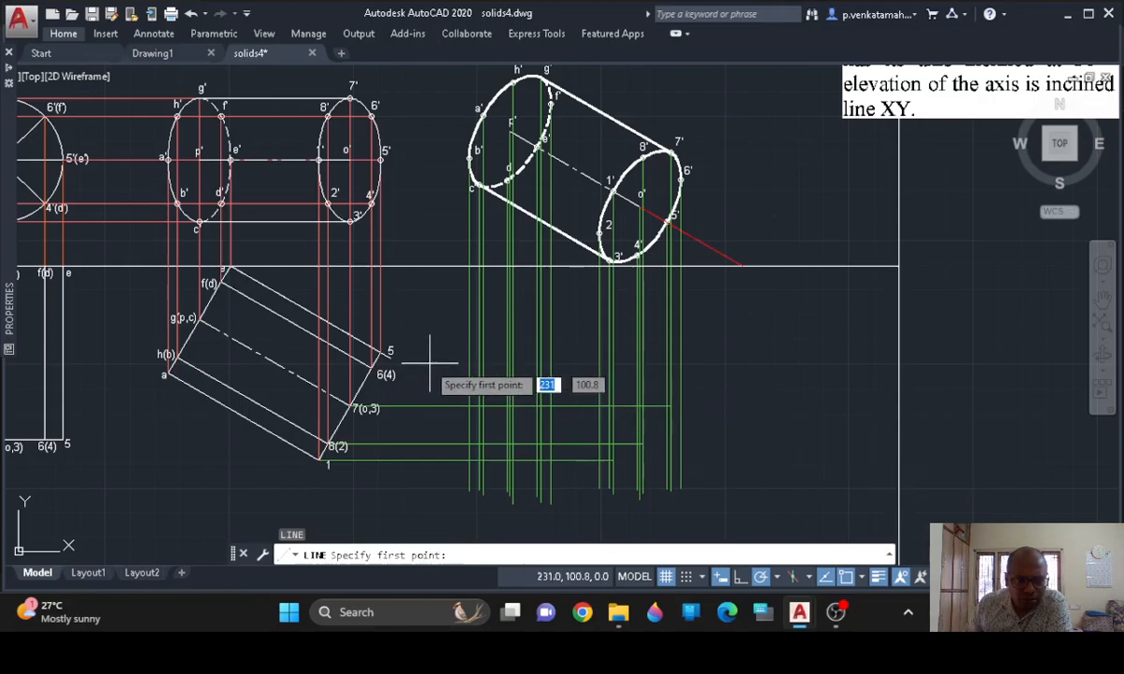
pyautogui.click(373, 369)
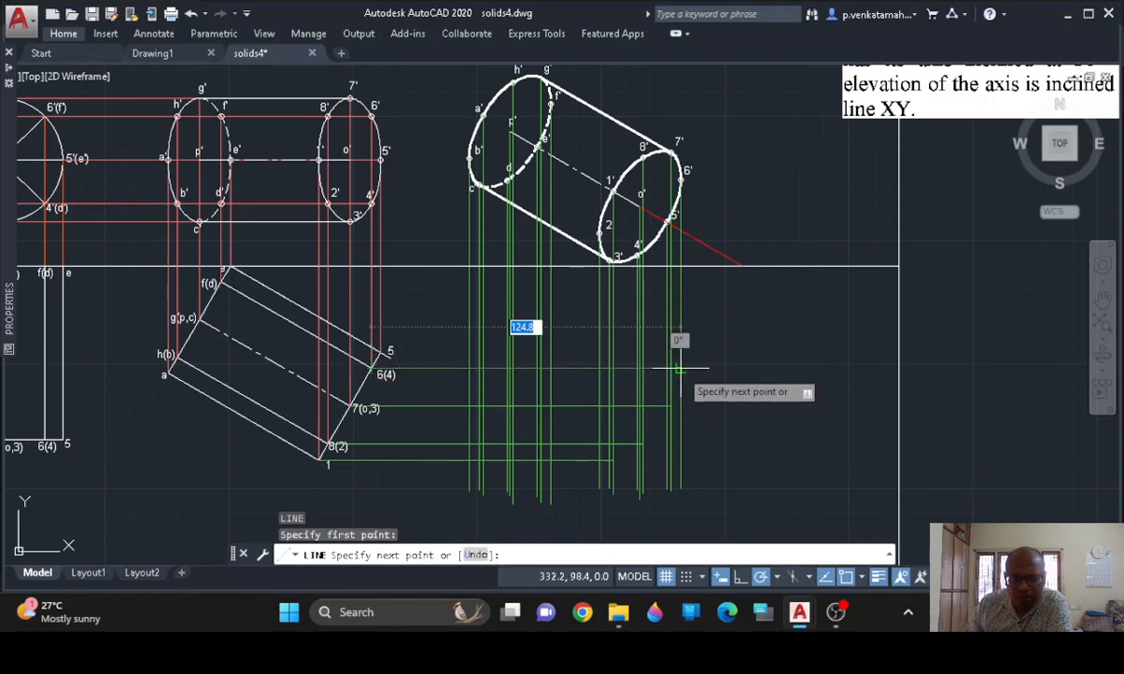
pyautogui.click(679, 369)
pyautogui.press('Return')
# Draw a horizontal projector from point 5 of the inclined top view across to the vertical projector of 5'
pyautogui.press('Return')
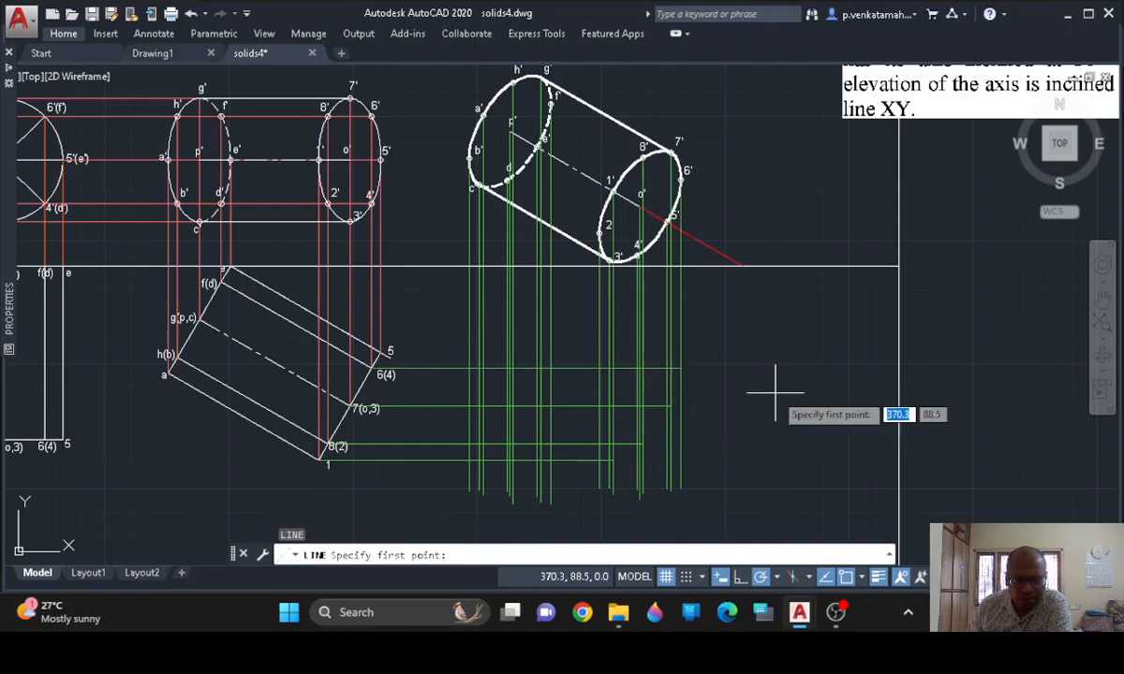
pyautogui.click(381, 352)
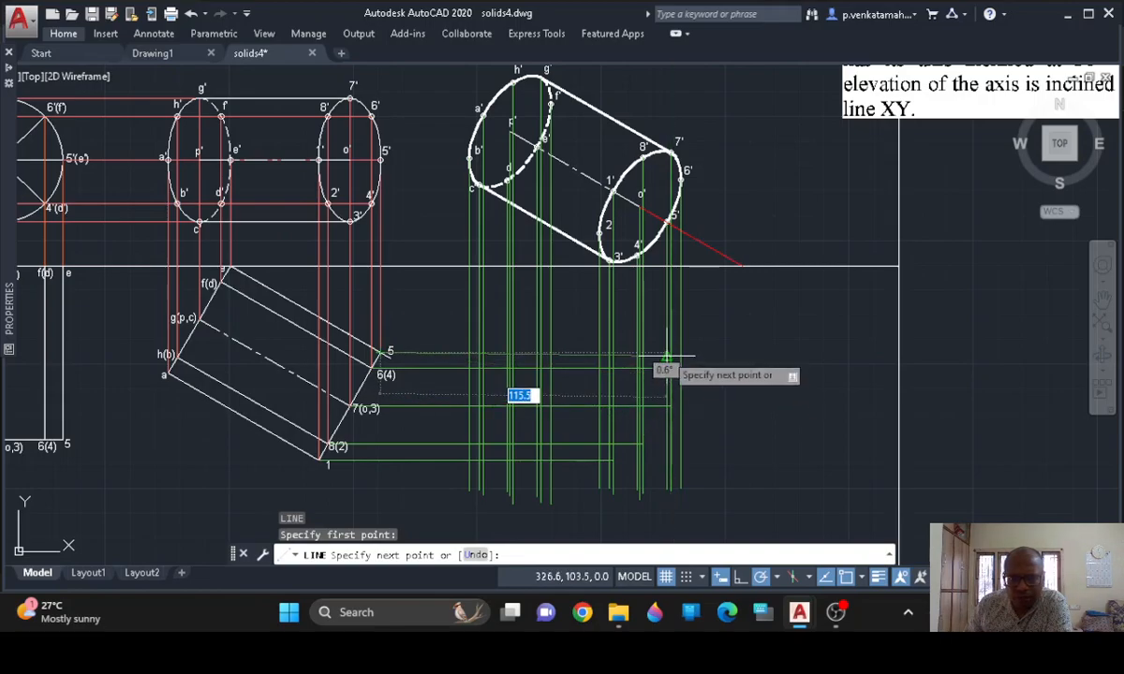
pyautogui.scroll(4, 666, 360)
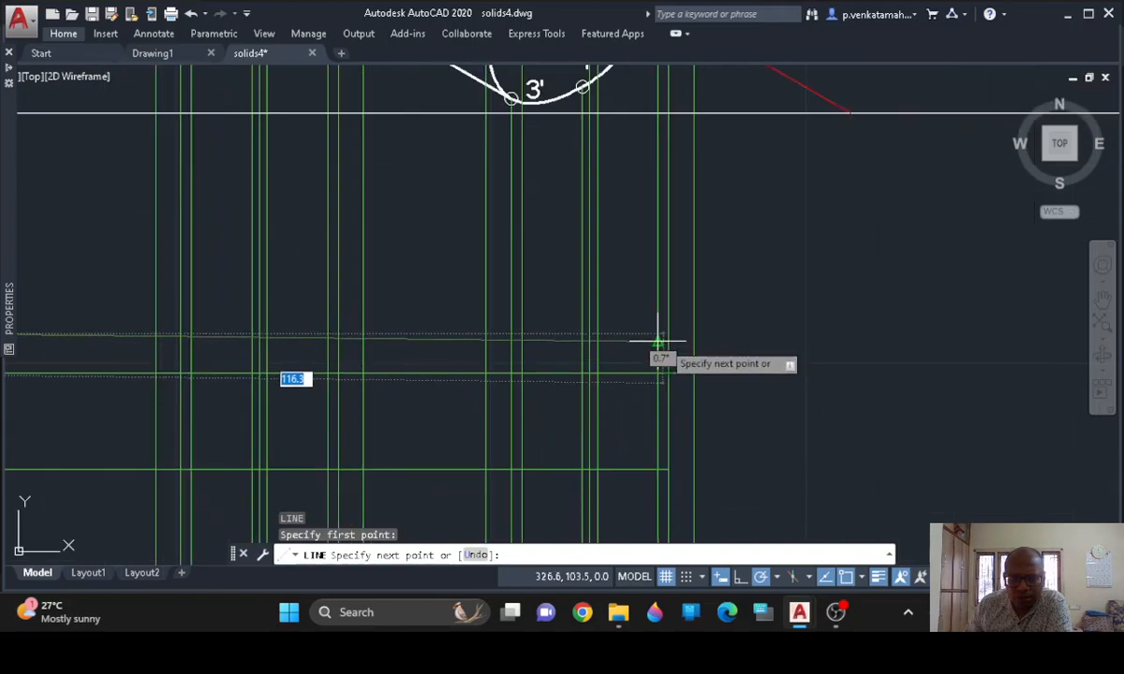
pyautogui.scroll(-2, 804, 354)
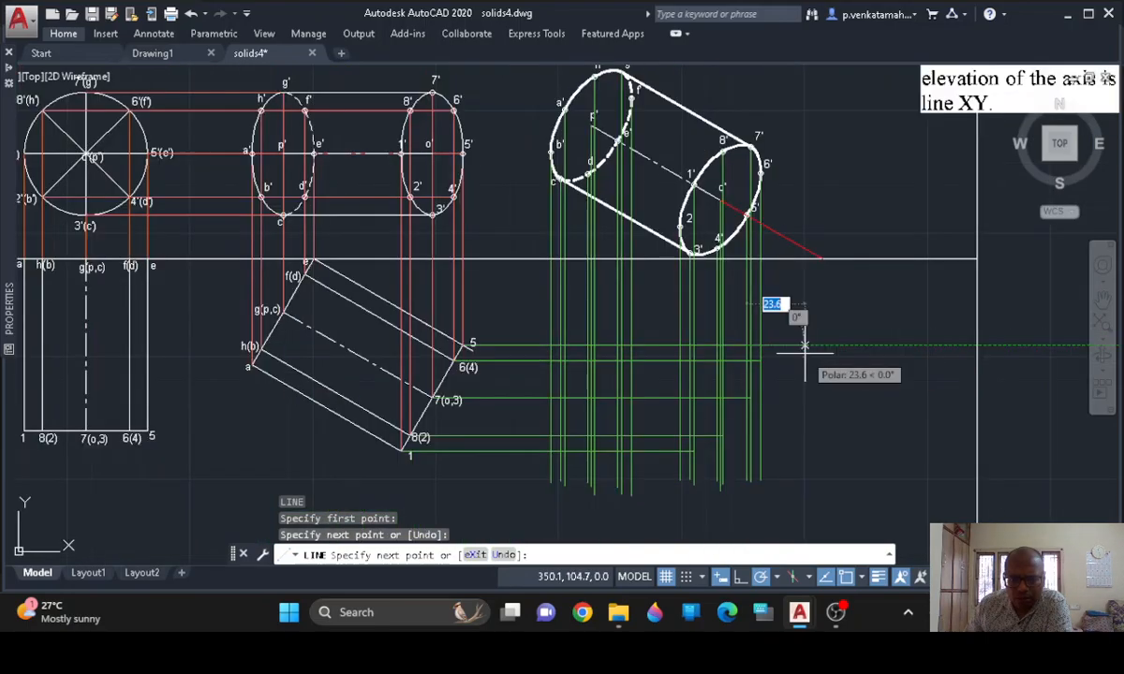
pyautogui.press('Return')
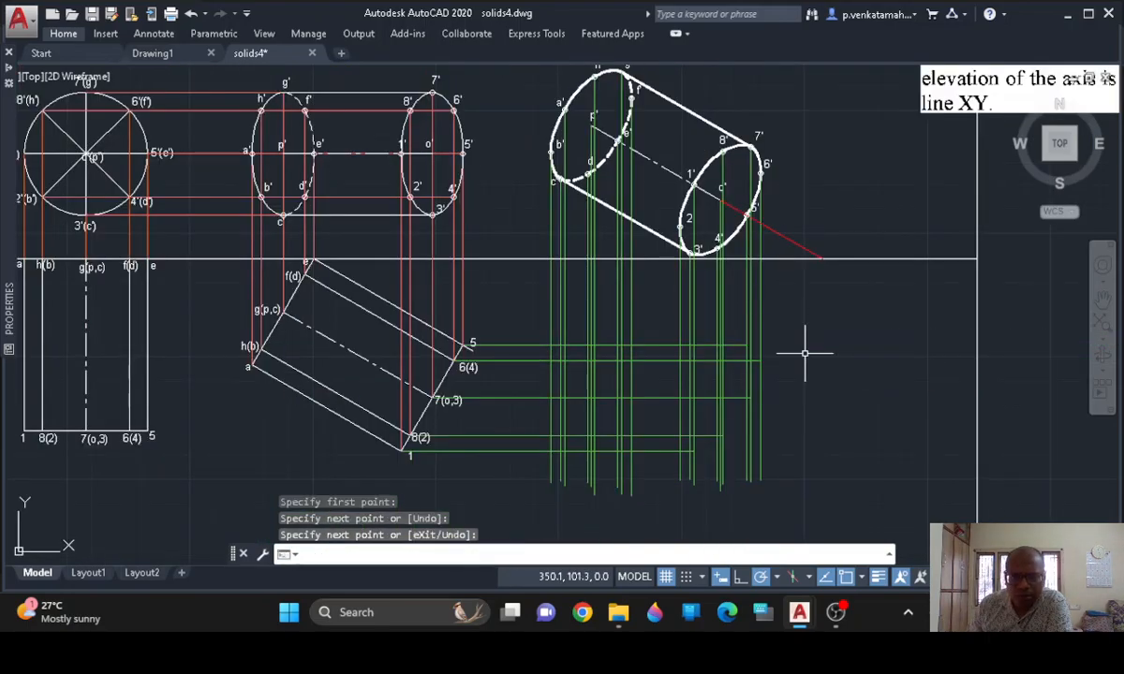
# Draw a horizontal projector from base corner a of the inclined top view across to the vertical projector of a'
pyautogui.press('Return')
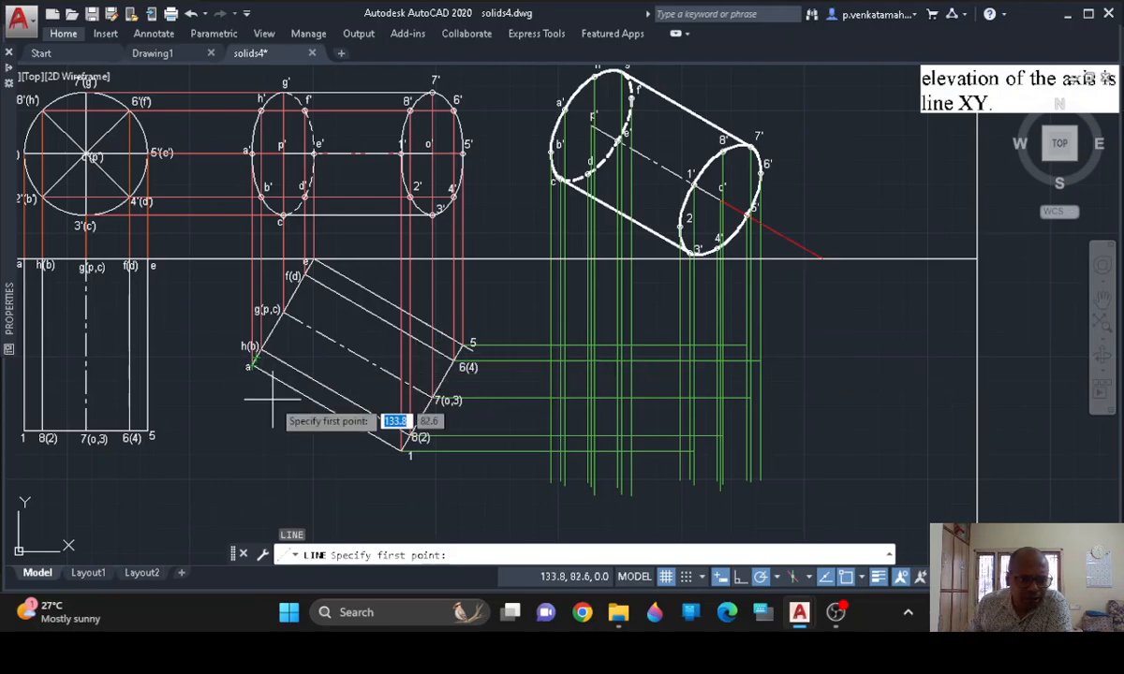
pyautogui.scroll(2, 251, 366)
pyautogui.click(241, 347)
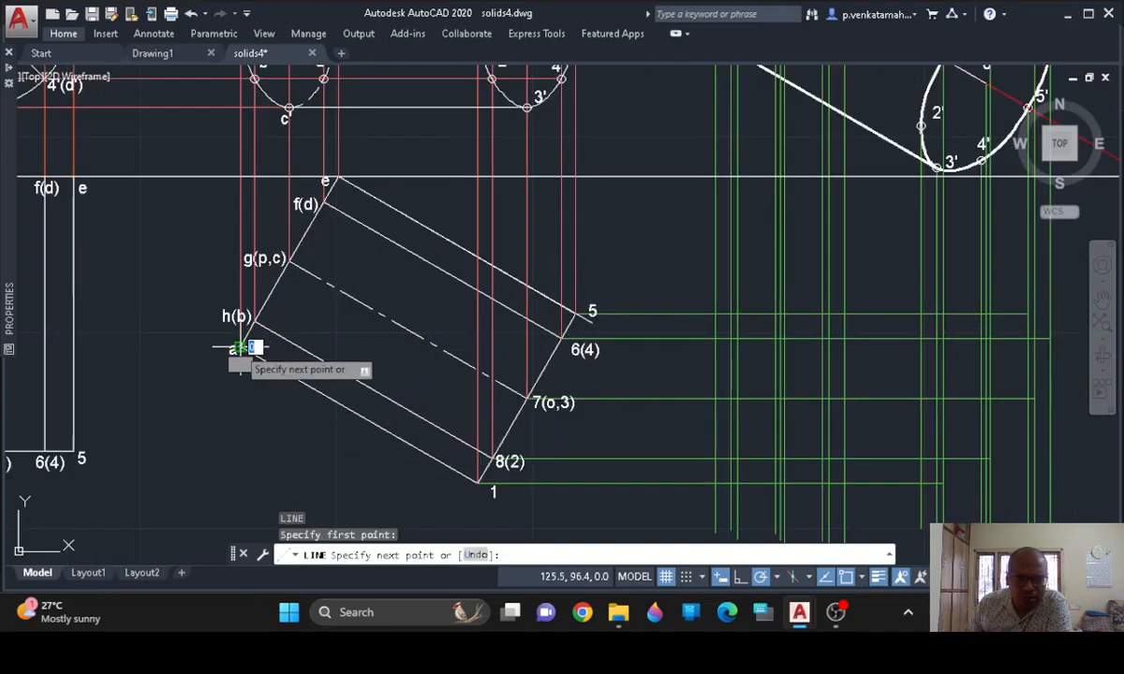
pyautogui.scroll(-2, 590, 431)
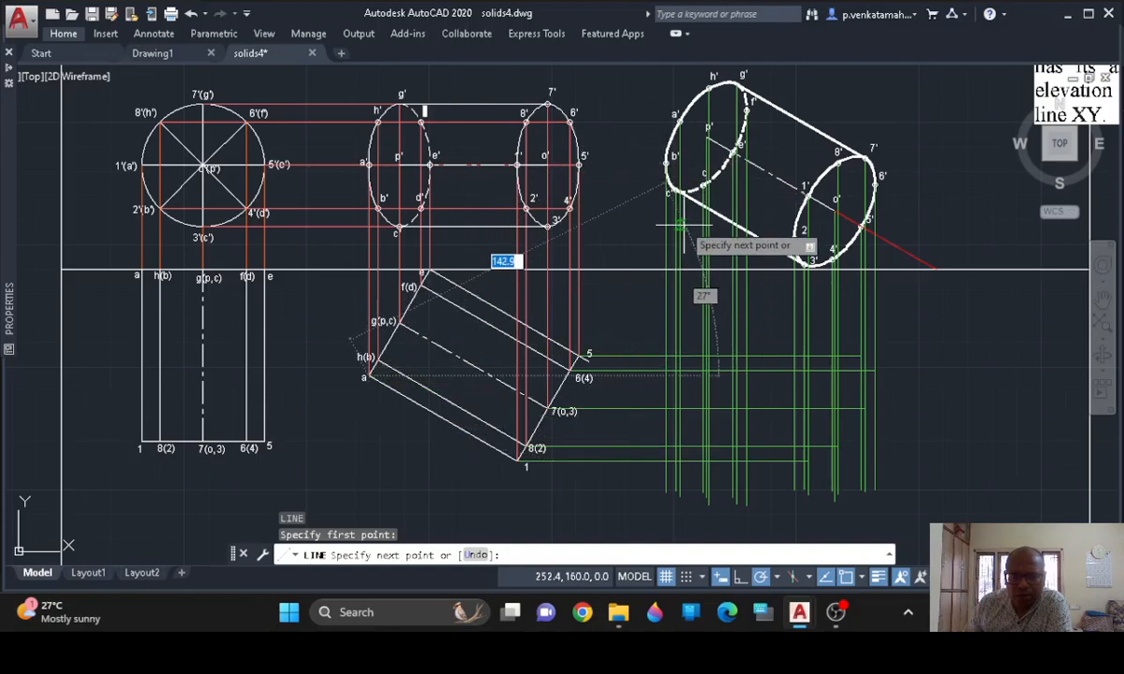
pyautogui.scroll(2, 706, 418)
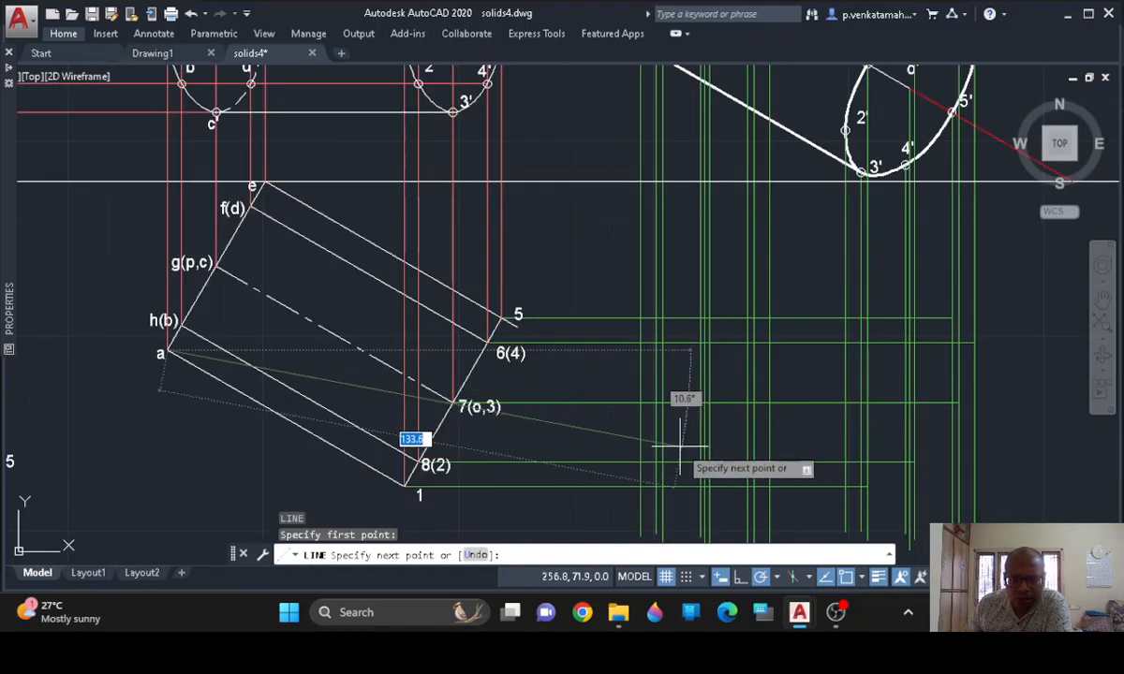
pyautogui.click(661, 350)
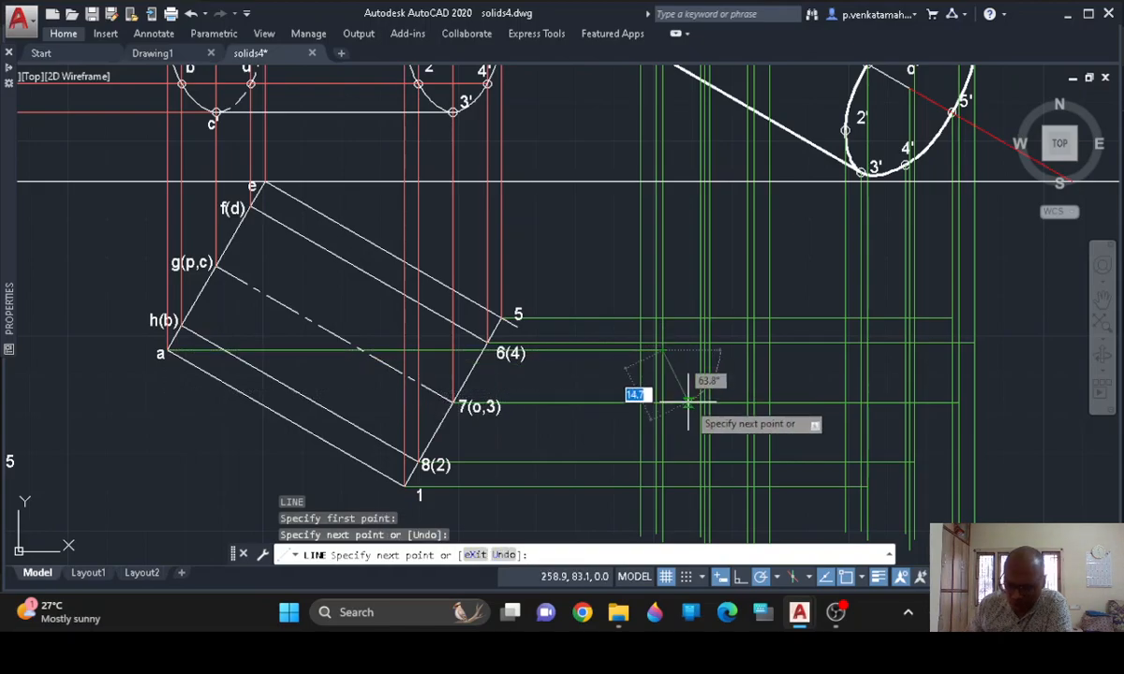
pyautogui.press('Return')
# Draw a horizontal projector from base point h(b) of the inclined top view across to the vertical projector of h'
pyautogui.press('Return')
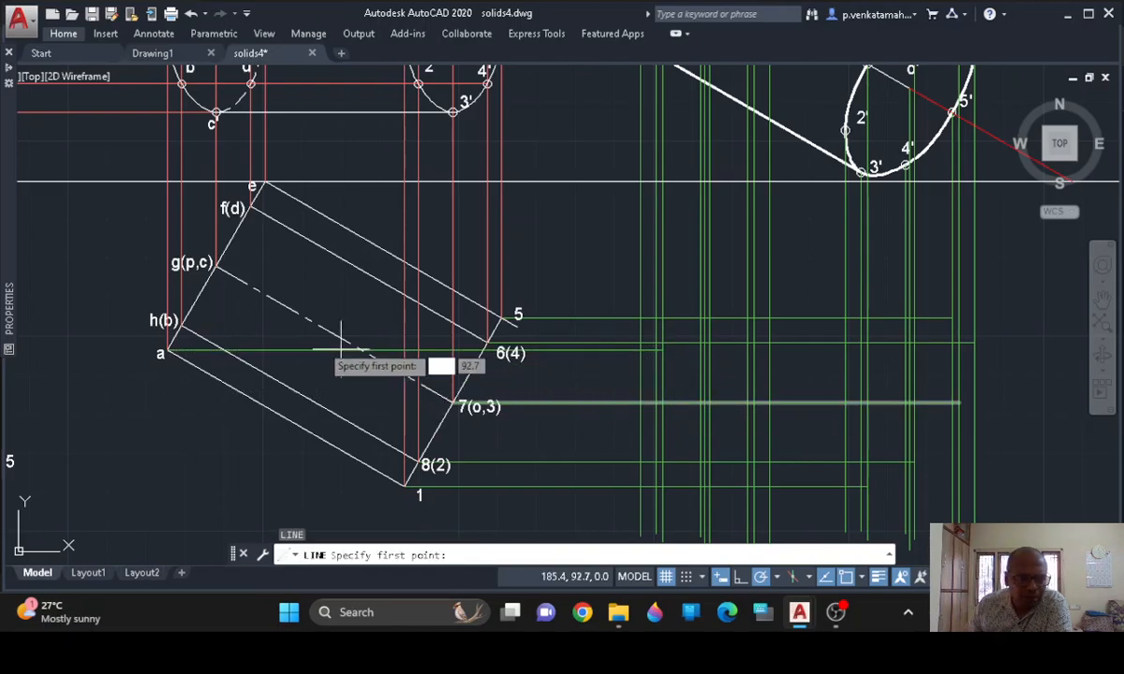
pyautogui.click(181, 324)
pyautogui.scroll(-2, 722, 320)
pyautogui.moveTo(722, 320)
pyautogui.mouseDown(button='middle')
pyautogui.moveTo(701, 330)
pyautogui.moveTo(641, 406)
pyautogui.mouseUp(button='middle')
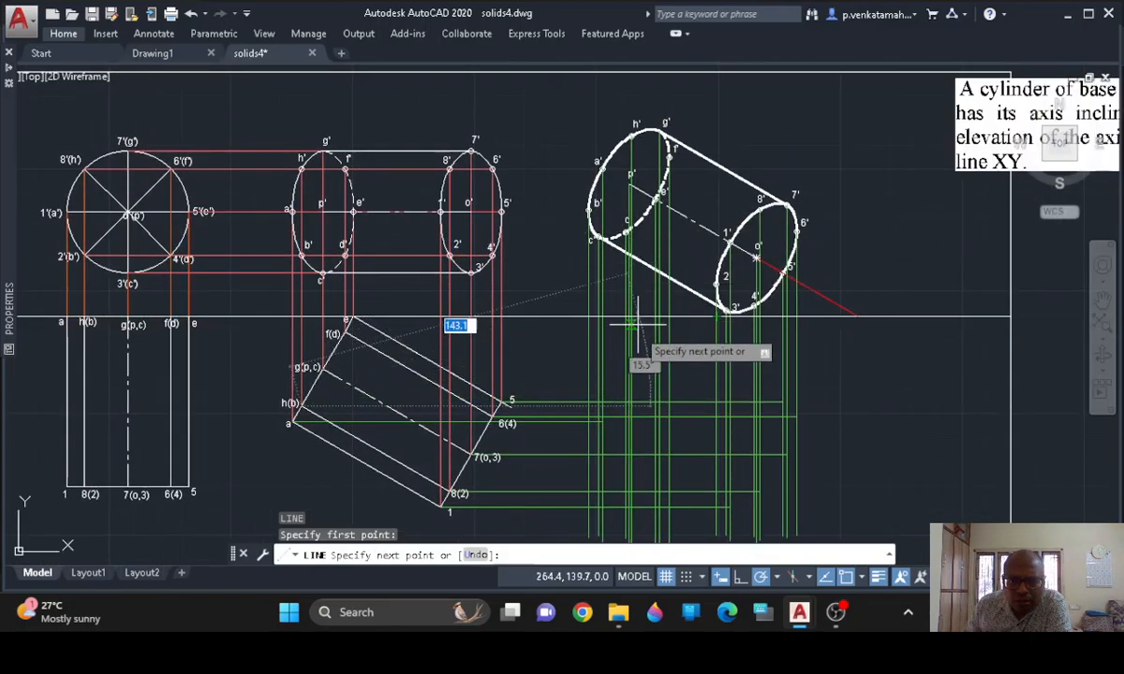
pyautogui.scroll(5, 632, 423)
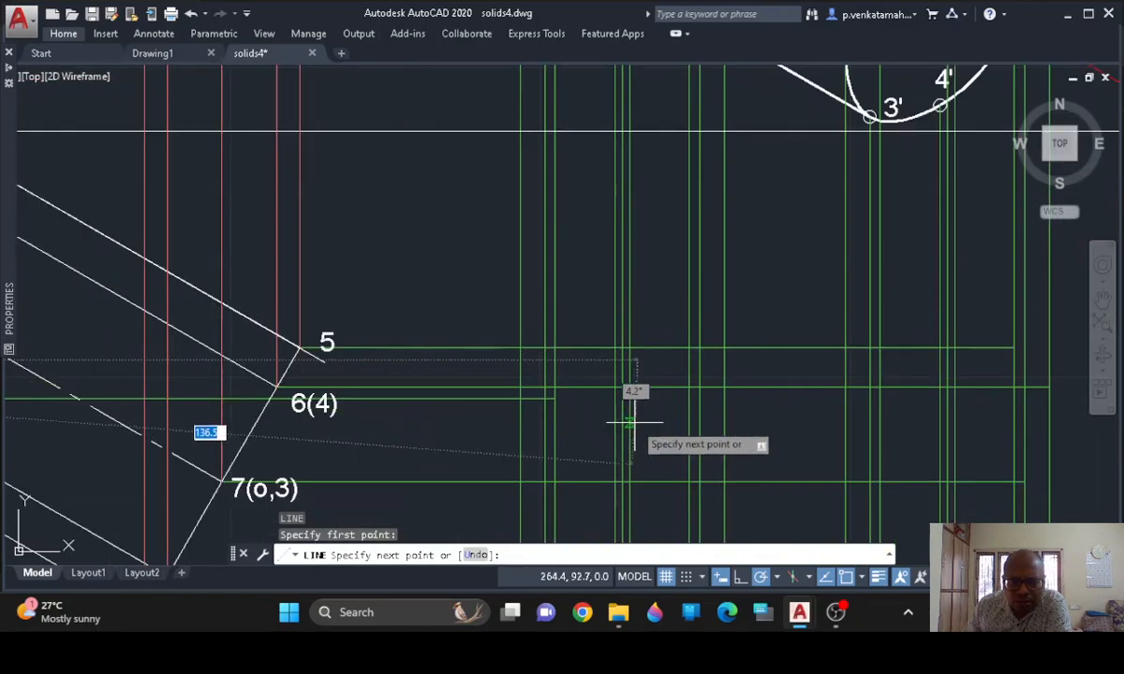
pyautogui.click(632, 360)
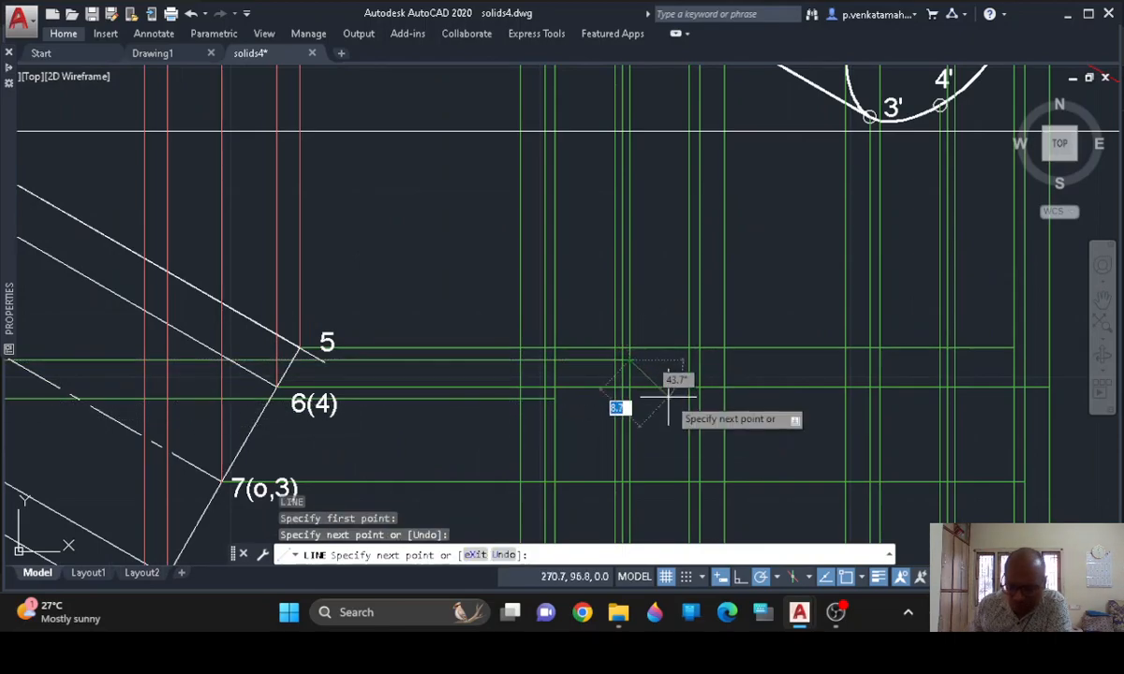
# Draw a horizontal projector from base point g(p,c) of the inclined top view across to the vertical projector of g'
pyautogui.press('Return')
pyautogui.press('Return')
pyautogui.scroll(-5, 668, 397)
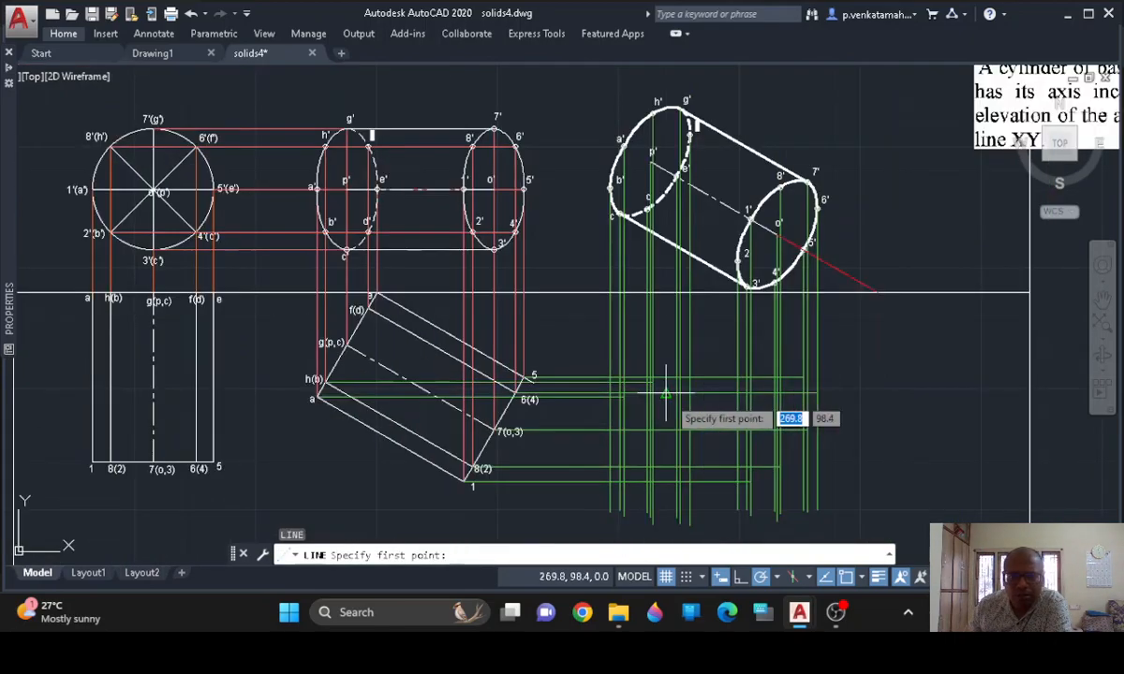
pyautogui.click(346, 343)
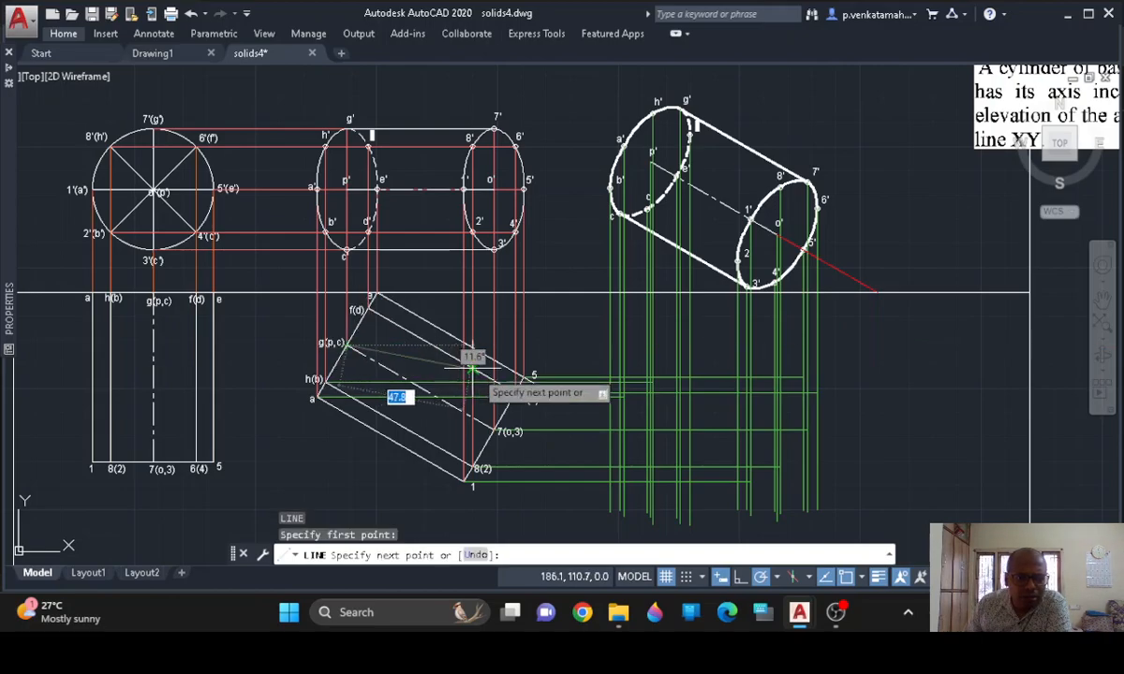
pyautogui.scroll(3, 497, 382)
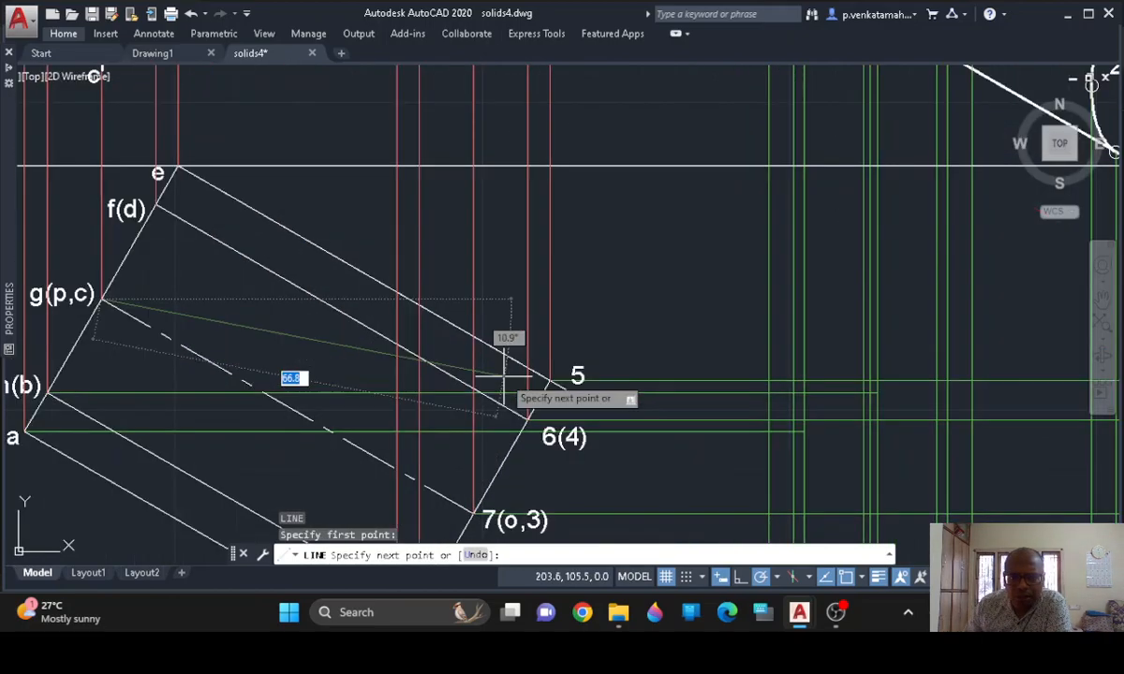
pyautogui.scroll(-3, 655, 323)
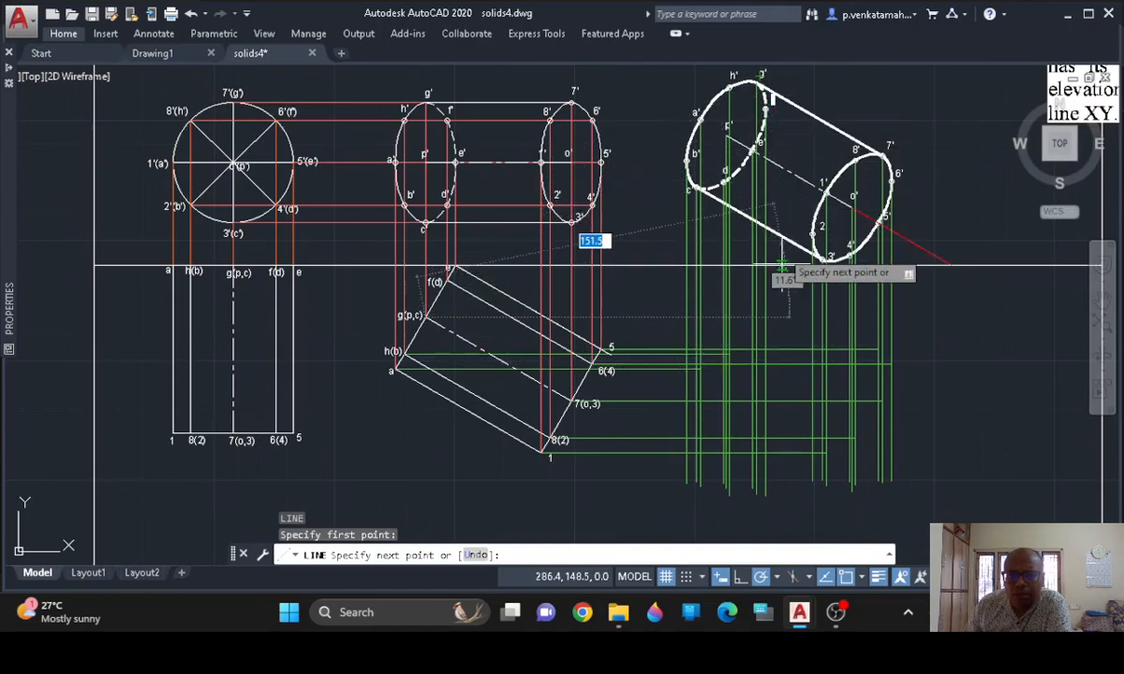
pyautogui.scroll(4, 787, 389)
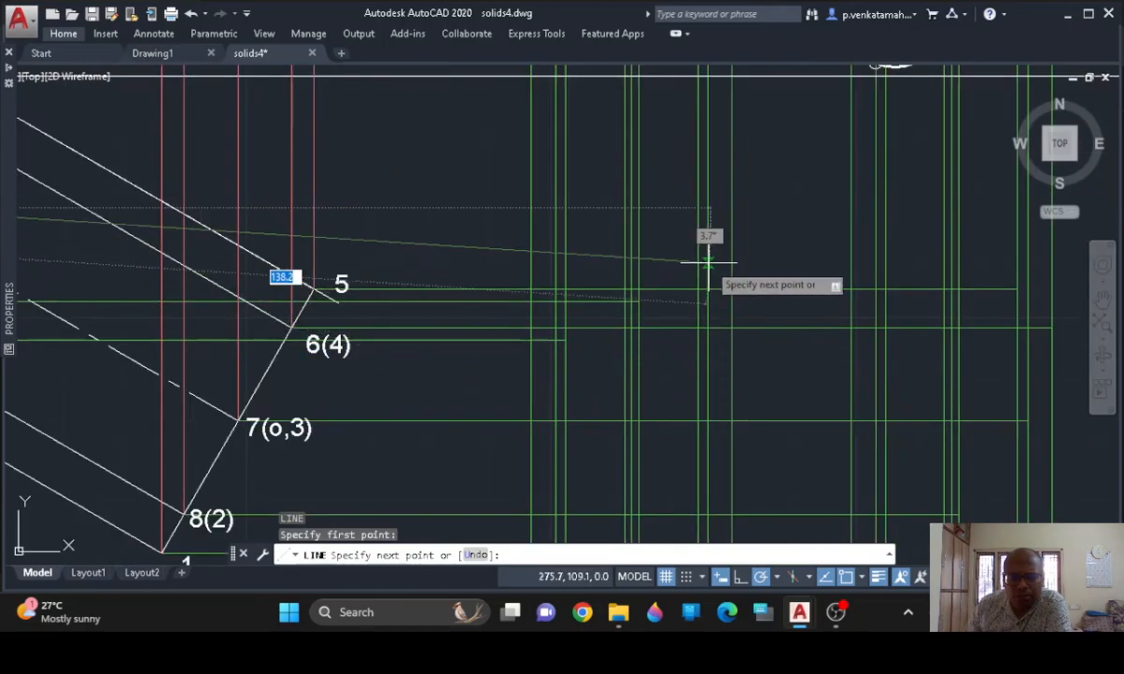
pyautogui.scroll(-5, 698, 303)
pyautogui.scroll(4, 697, 378)
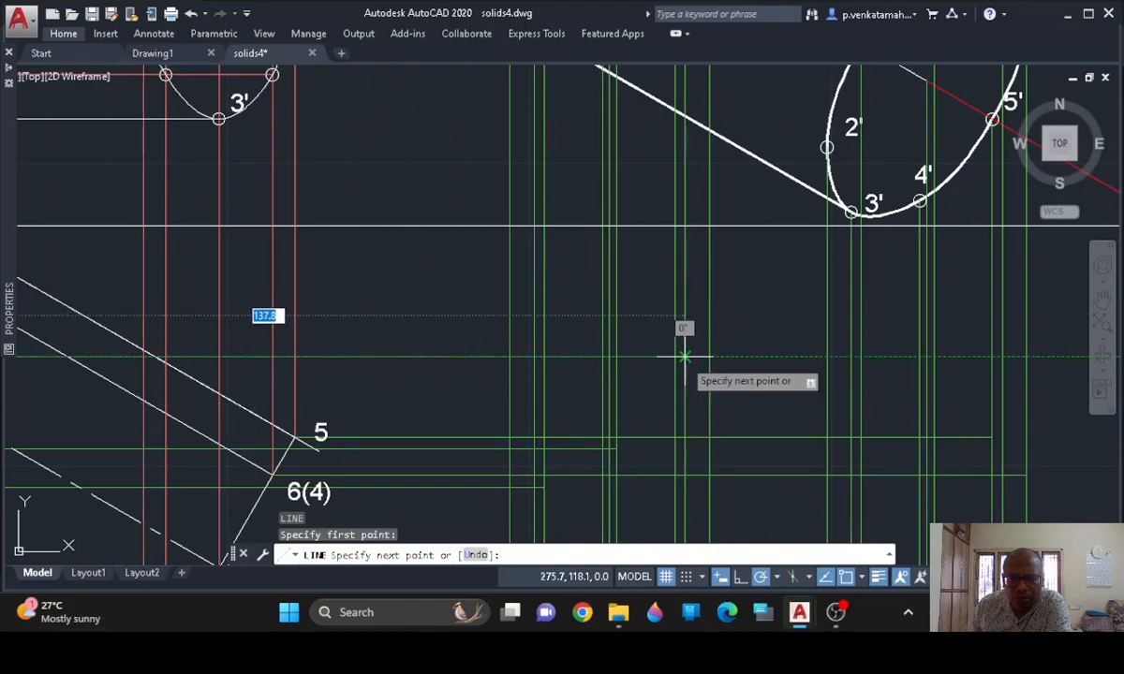
pyautogui.click(685, 357)
pyautogui.press('Return')
# Draw a horizontal projector from base point f(d) of the inclined top view across to the vertical projector of f' and end the Line command
pyautogui.press('Return')
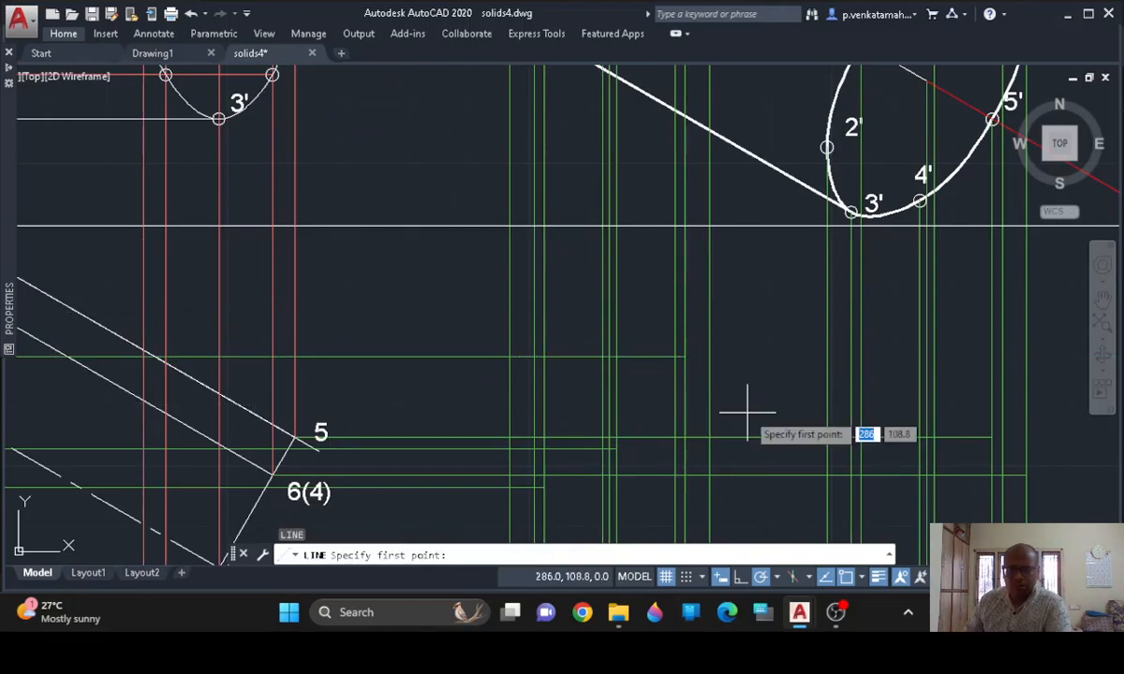
pyautogui.scroll(-4, 748, 412)
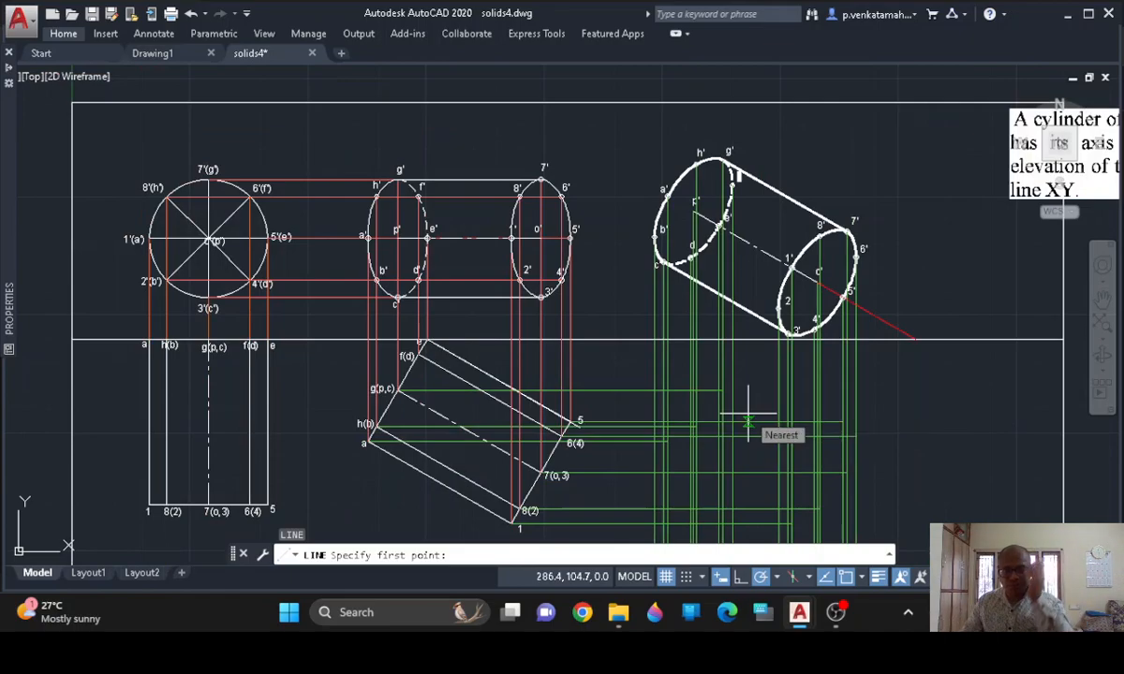
pyautogui.click(418, 353)
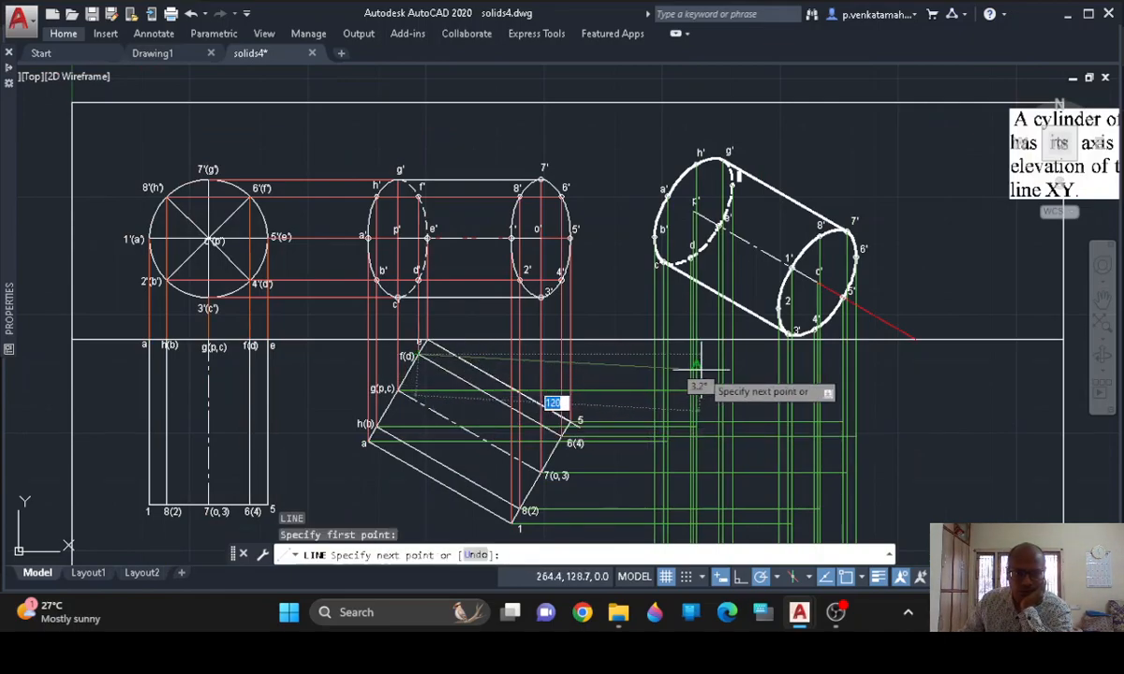
pyautogui.scroll(2, 746, 368)
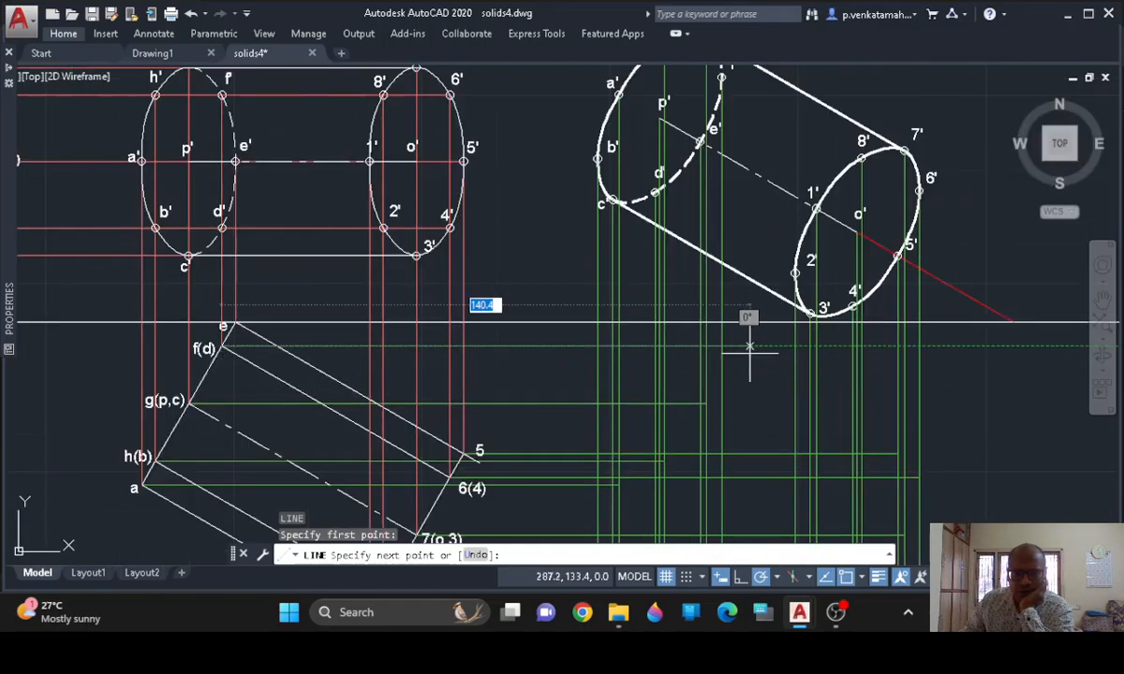
pyautogui.moveTo(742, 330)
pyautogui.mouseDown(button='middle')
pyautogui.moveTo(713, 434)
pyautogui.moveTo(713, 384)
pyautogui.mouseUp(button='middle')
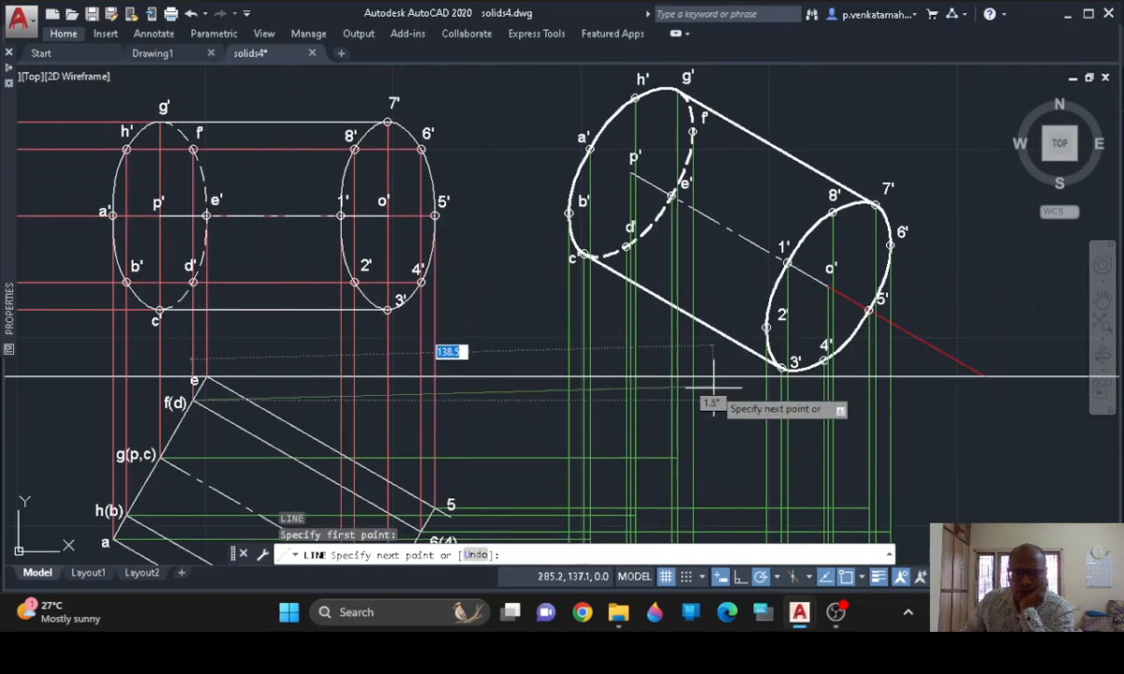
pyautogui.click(693, 400)
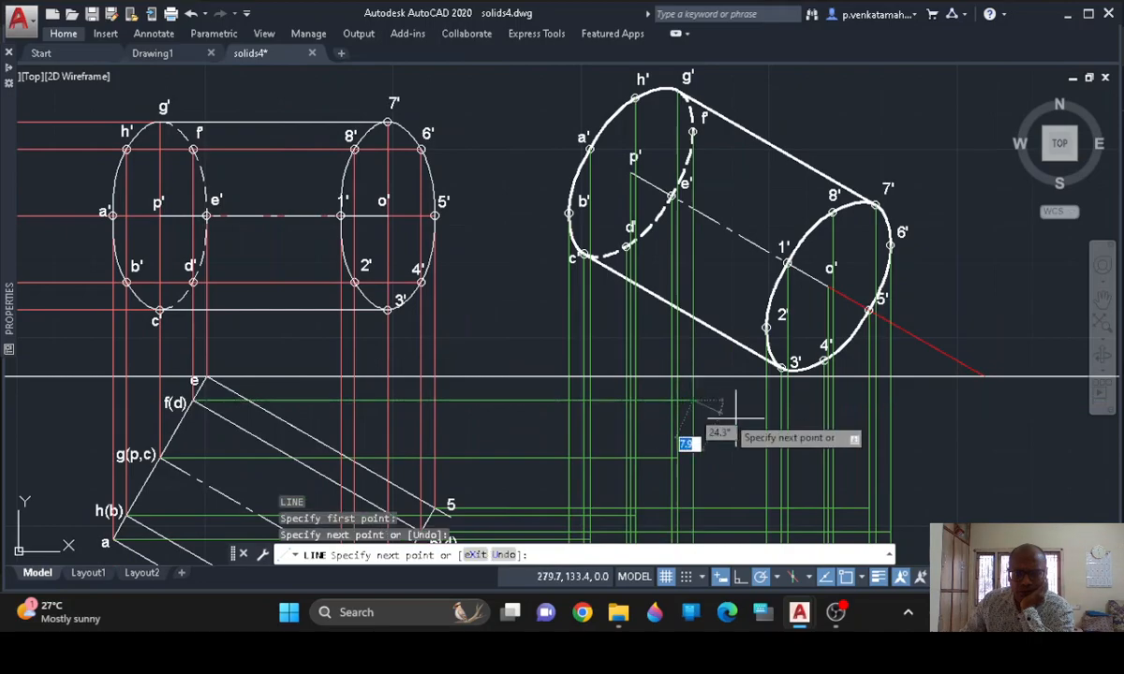
pyautogui.press('Return')
pyautogui.press('Return')
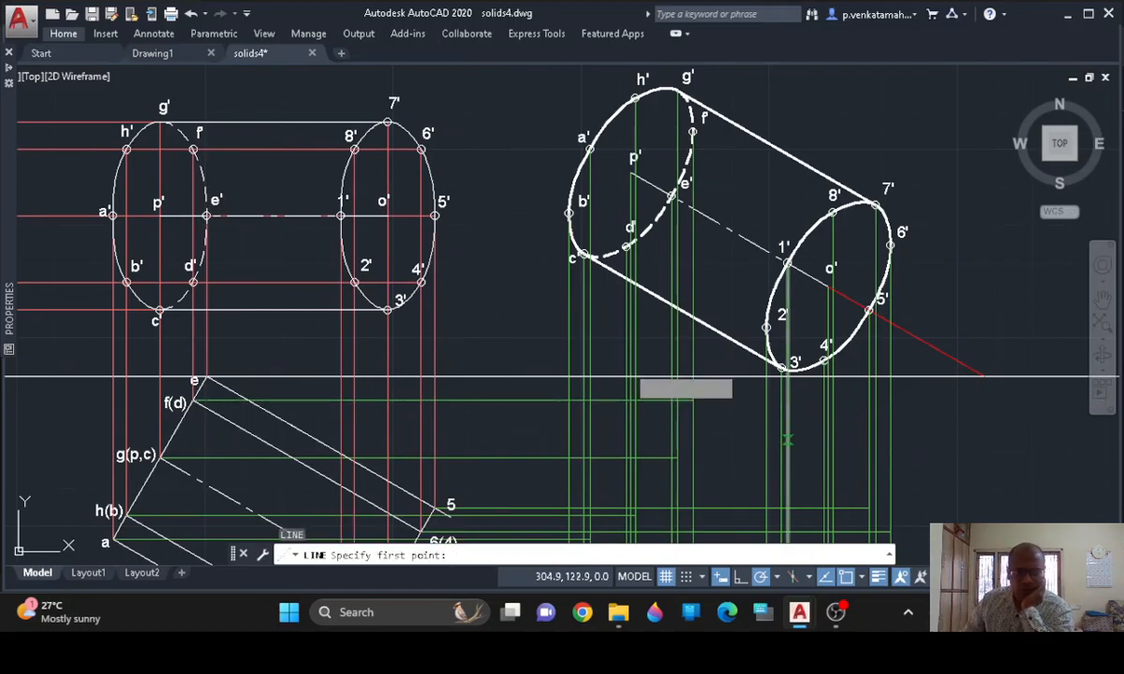
pyautogui.press('Escape')
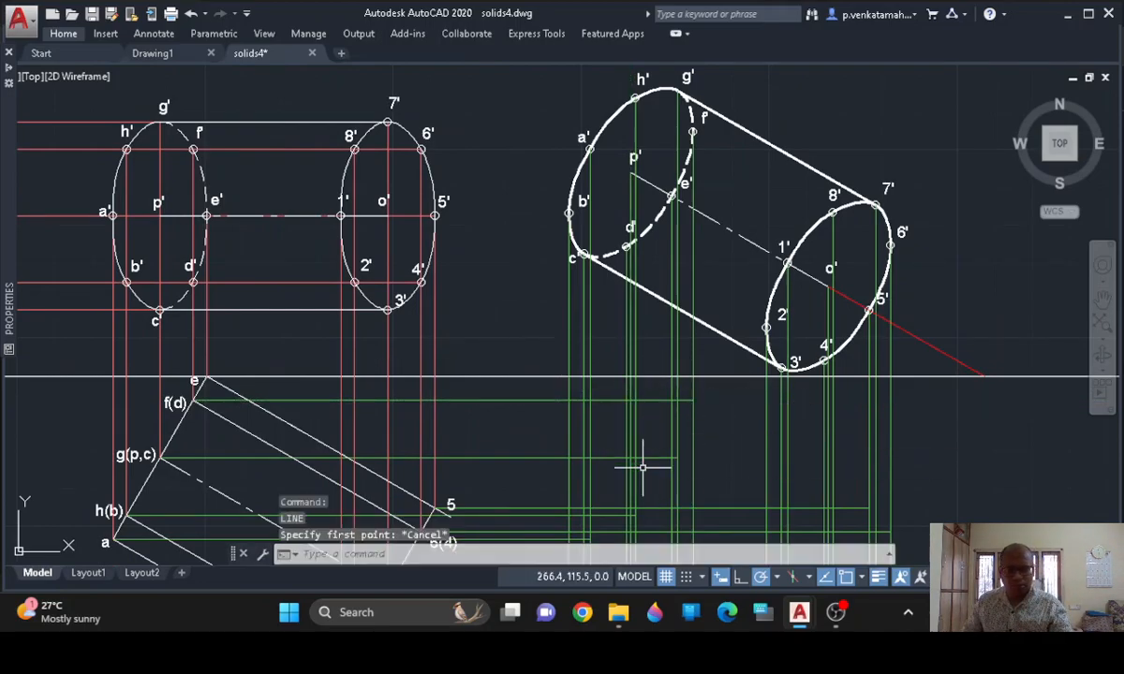
# Trim the vertical projectors of f' and d' below the horizontal projector from f(d), using that projector as the cutting edge
pyautogui.scroll(-4, 740, 351)
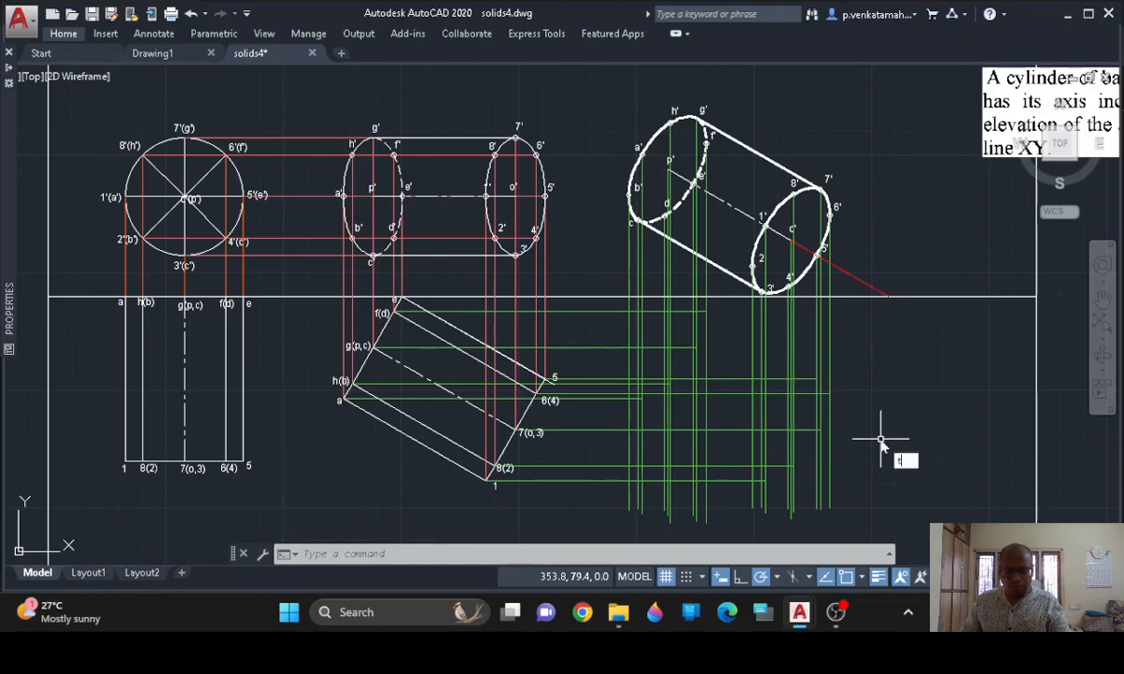
pyautogui.press('Return')
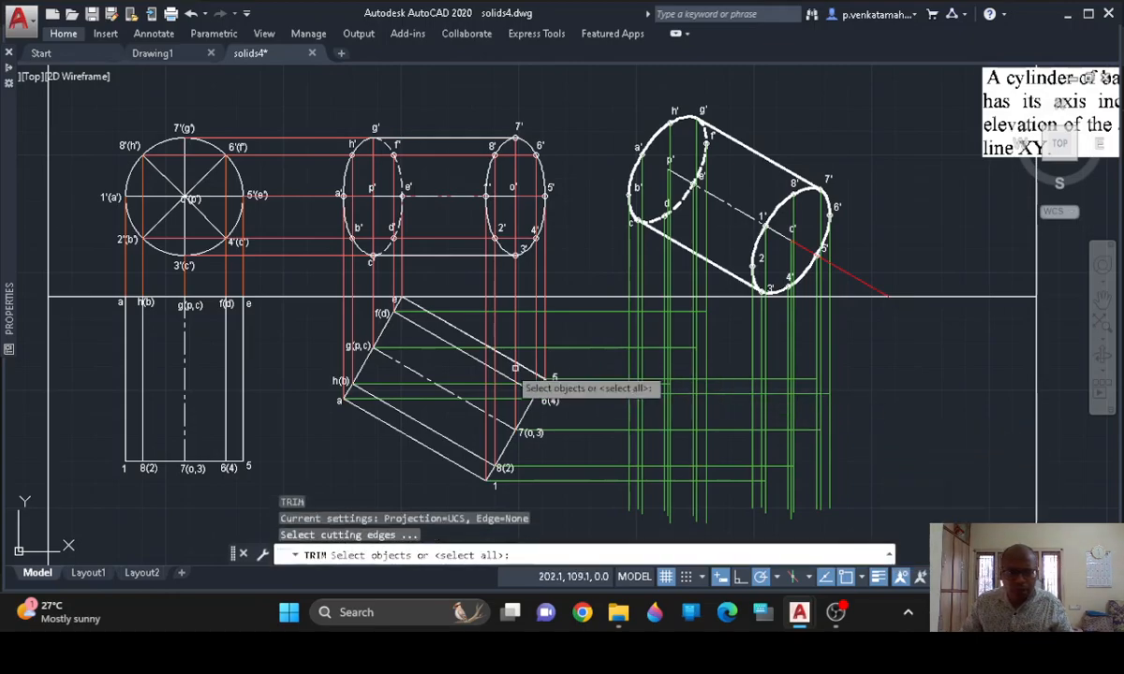
pyautogui.click(586, 312)
pyautogui.scroll(2, 828, 369)
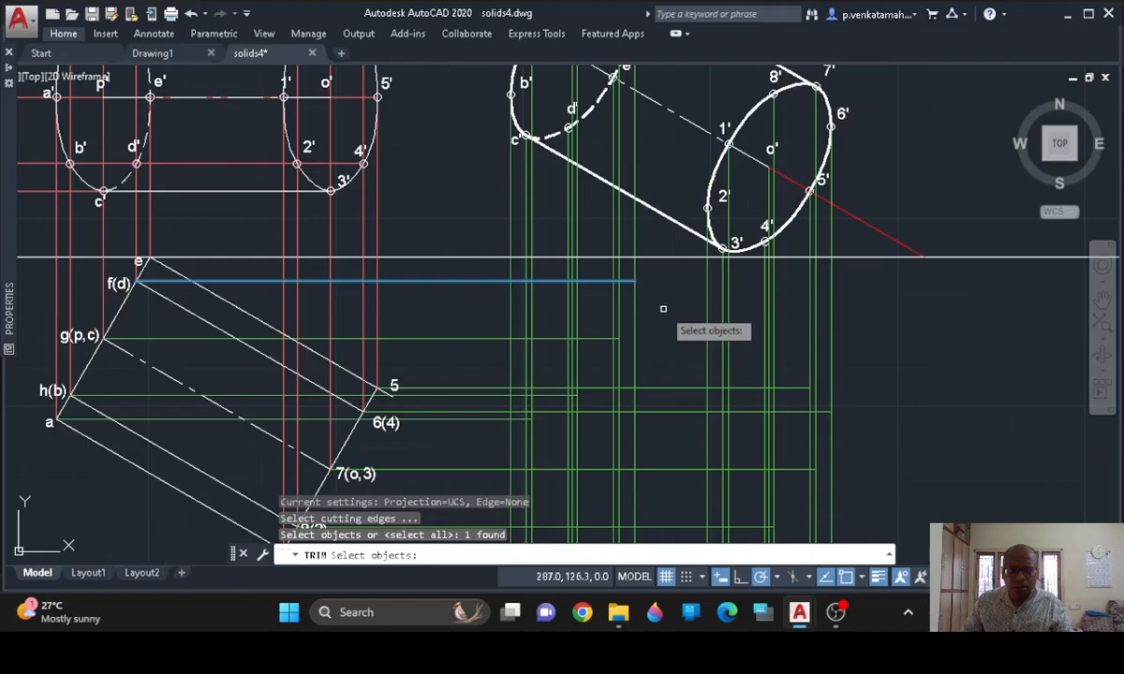
pyautogui.moveTo(660, 305); pyautogui.dragTo(677, 394, button='middle')
pyautogui.press('Return')
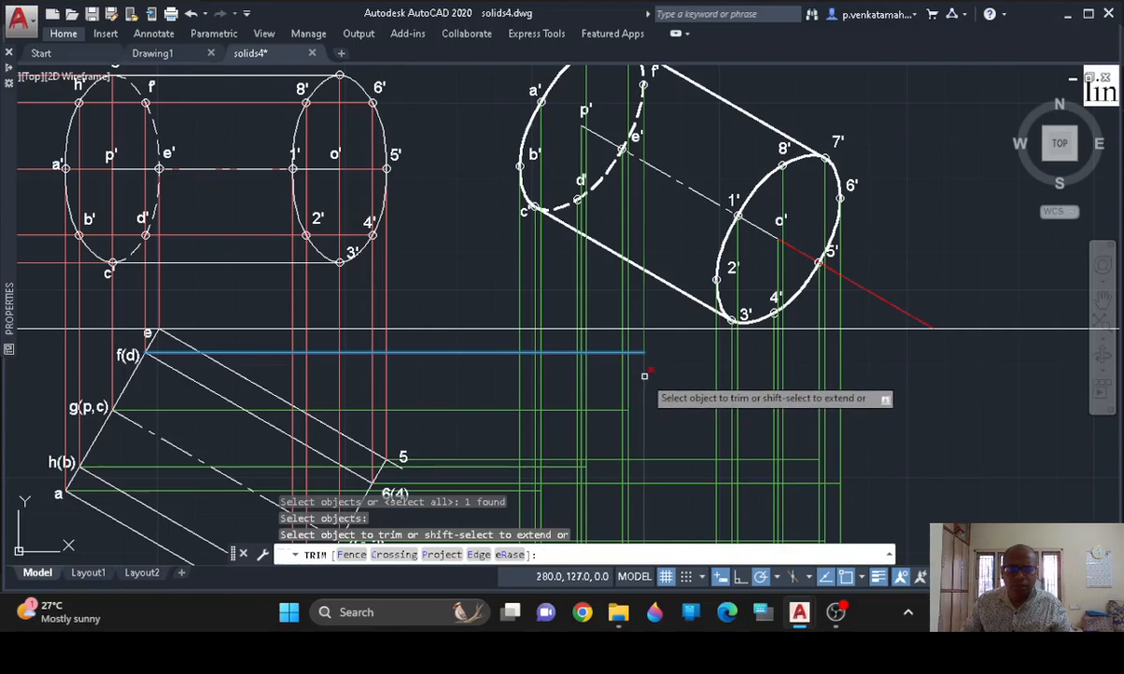
pyautogui.click(645, 374)
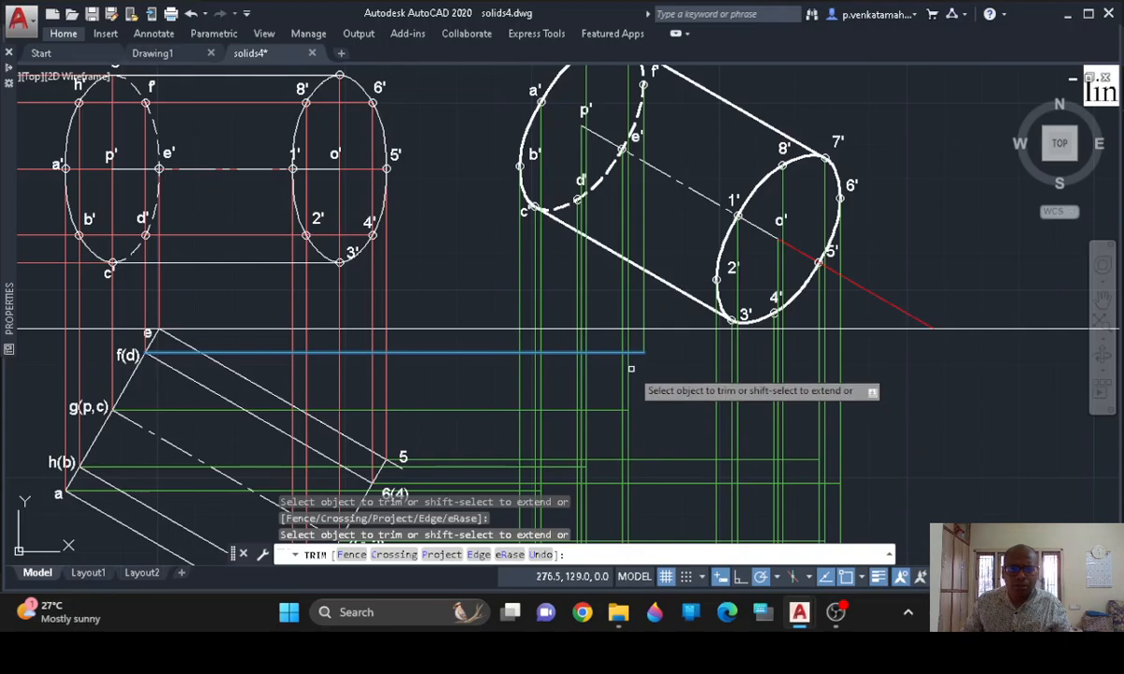
pyautogui.scroll(2, 632, 369)
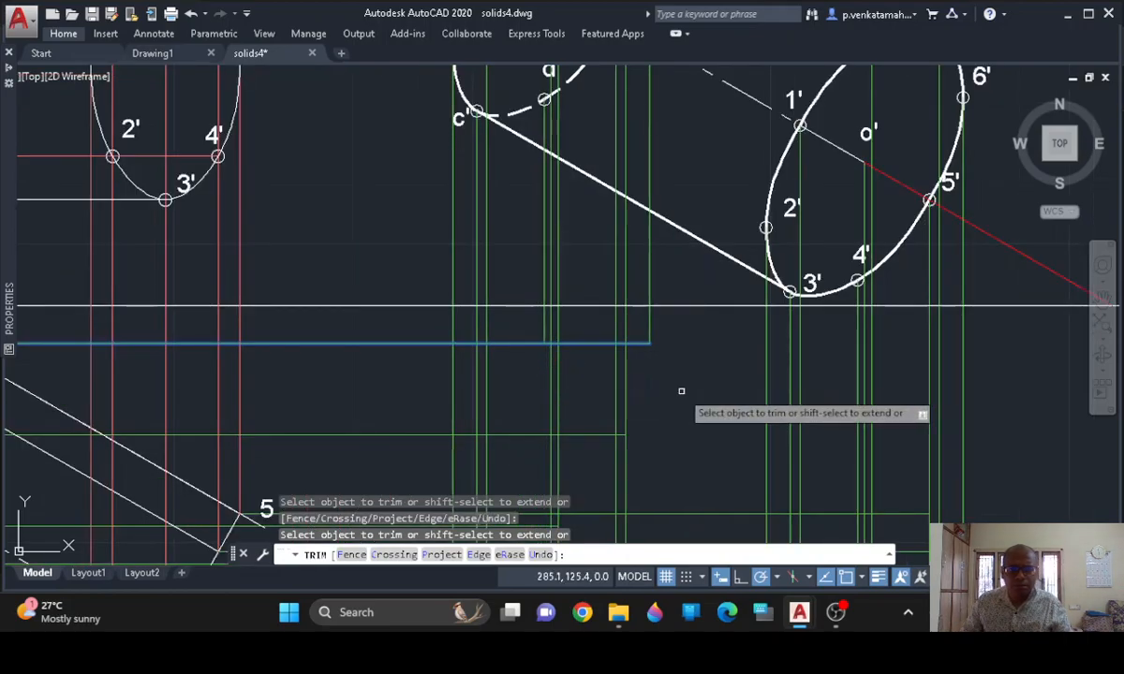
pyautogui.scroll(-2, 681, 391)
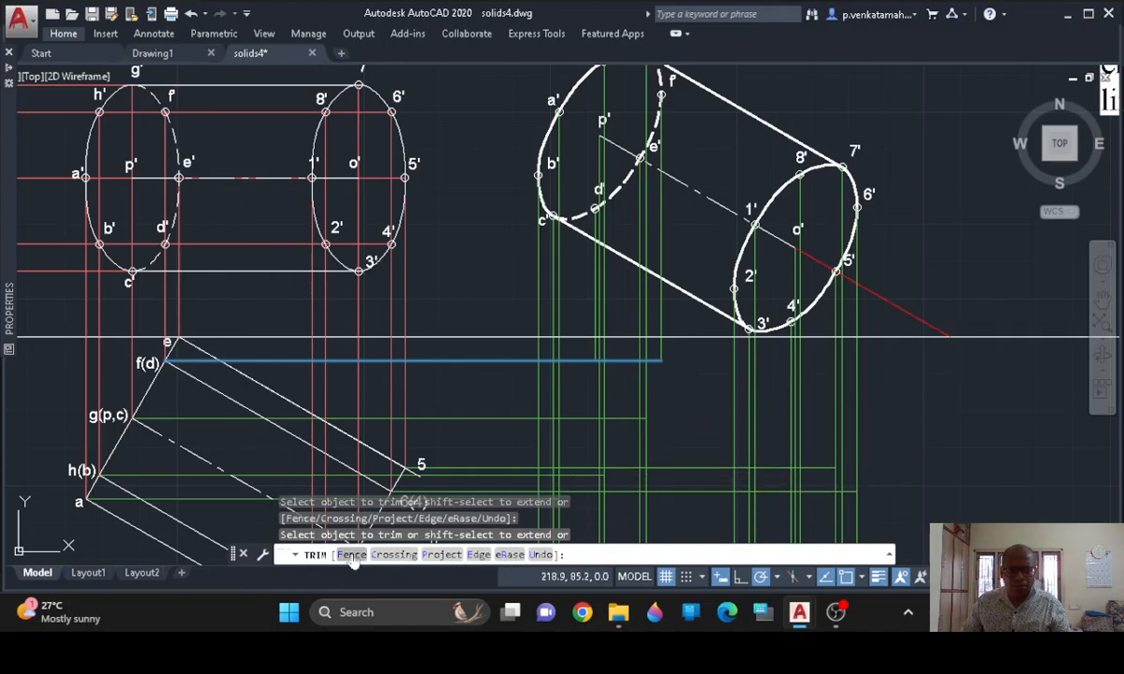
pyautogui.click(479, 555)
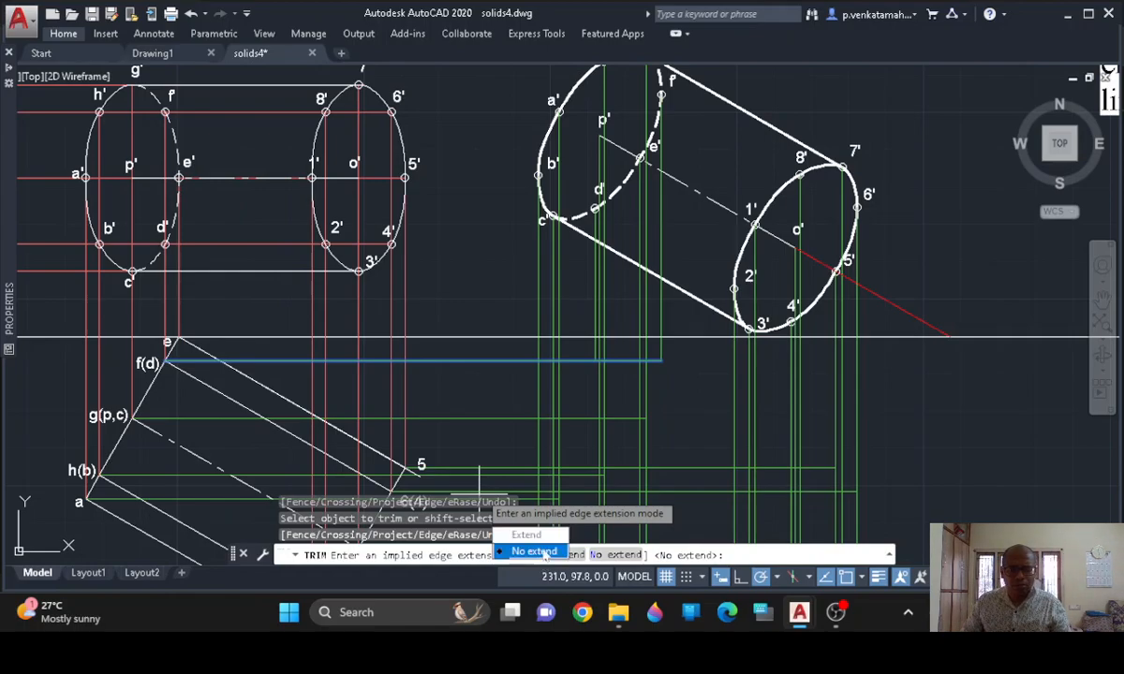
pyautogui.press('Escape')
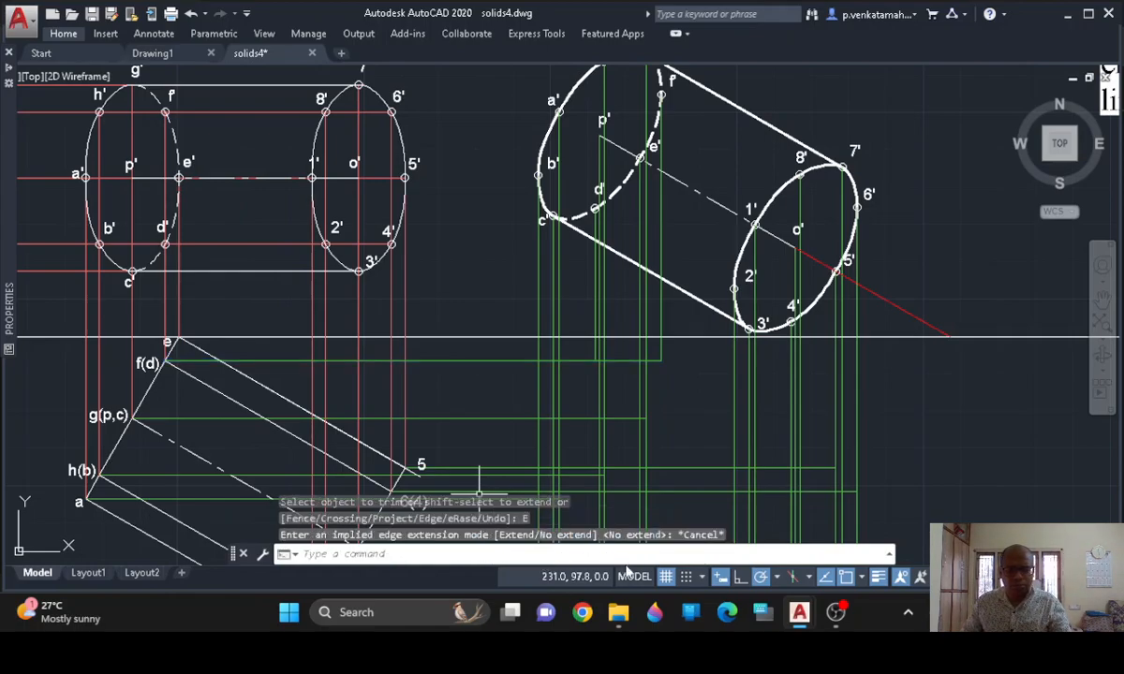
# Trim the vertical projectors of g', p' and c' below the horizontal projector from g(p,c), using that projector as the cutting edge
pyautogui.write('tr')
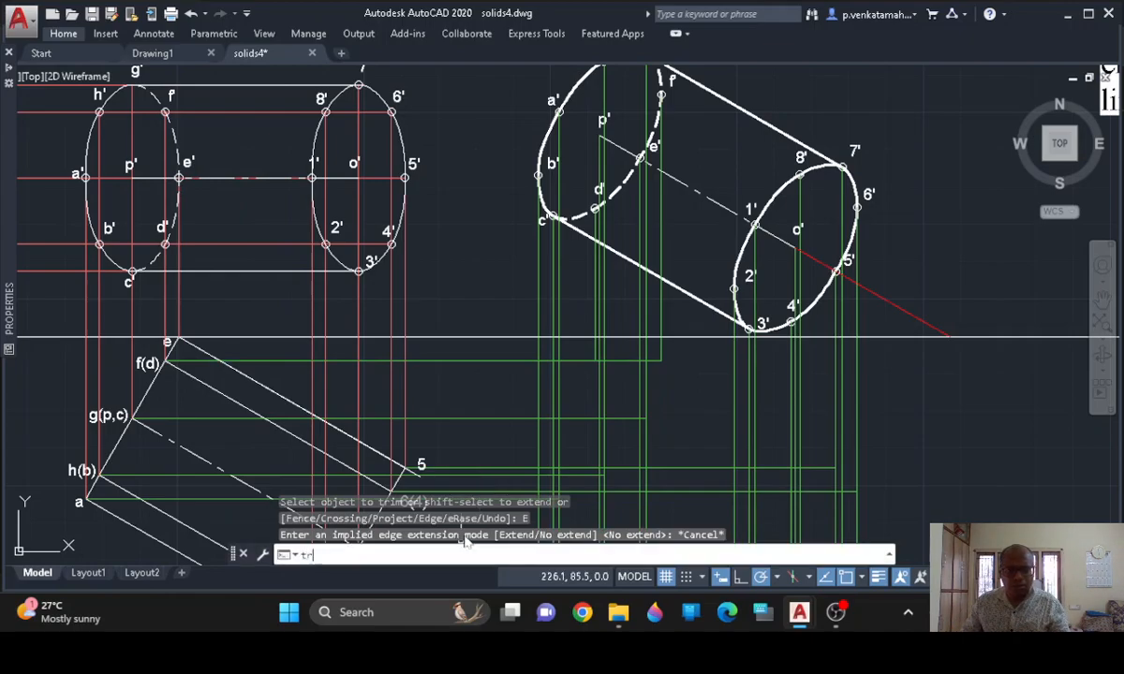
pyautogui.press('Return')
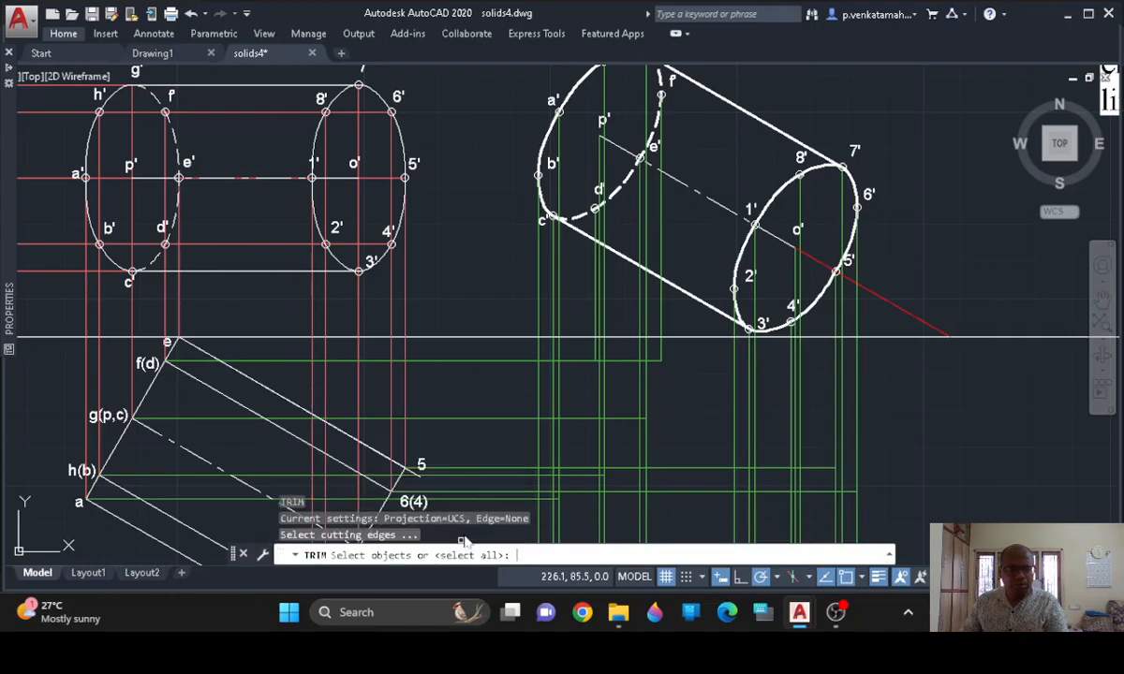
pyautogui.click(476, 418)
pyautogui.press('Return')
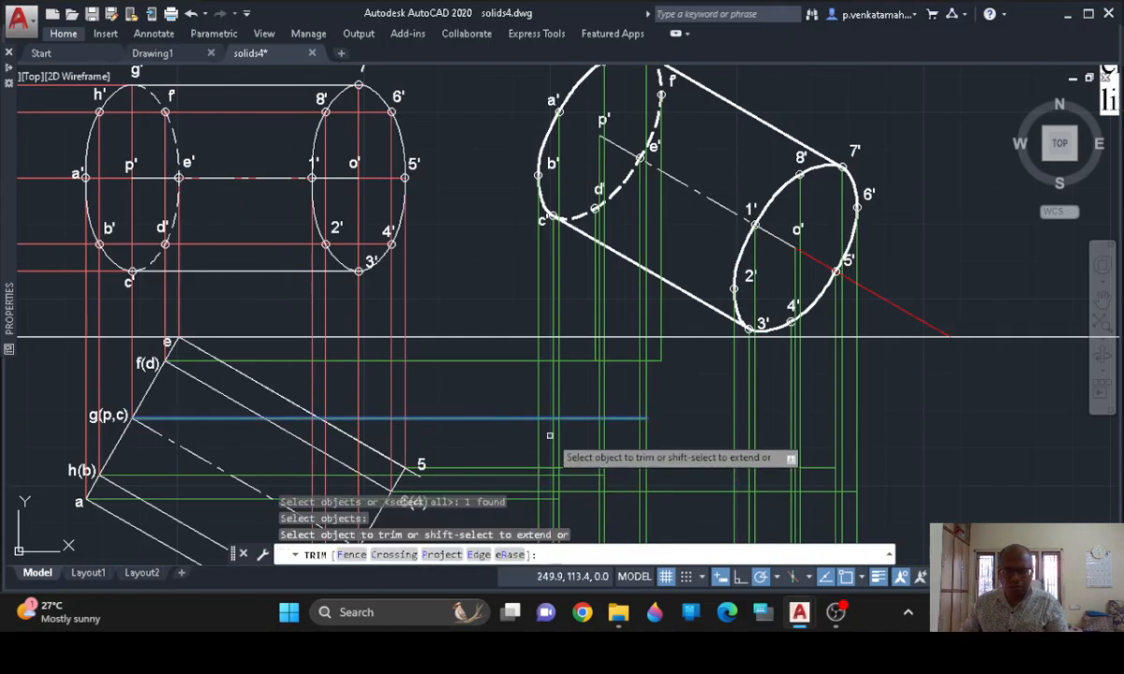
pyautogui.click(648, 433)
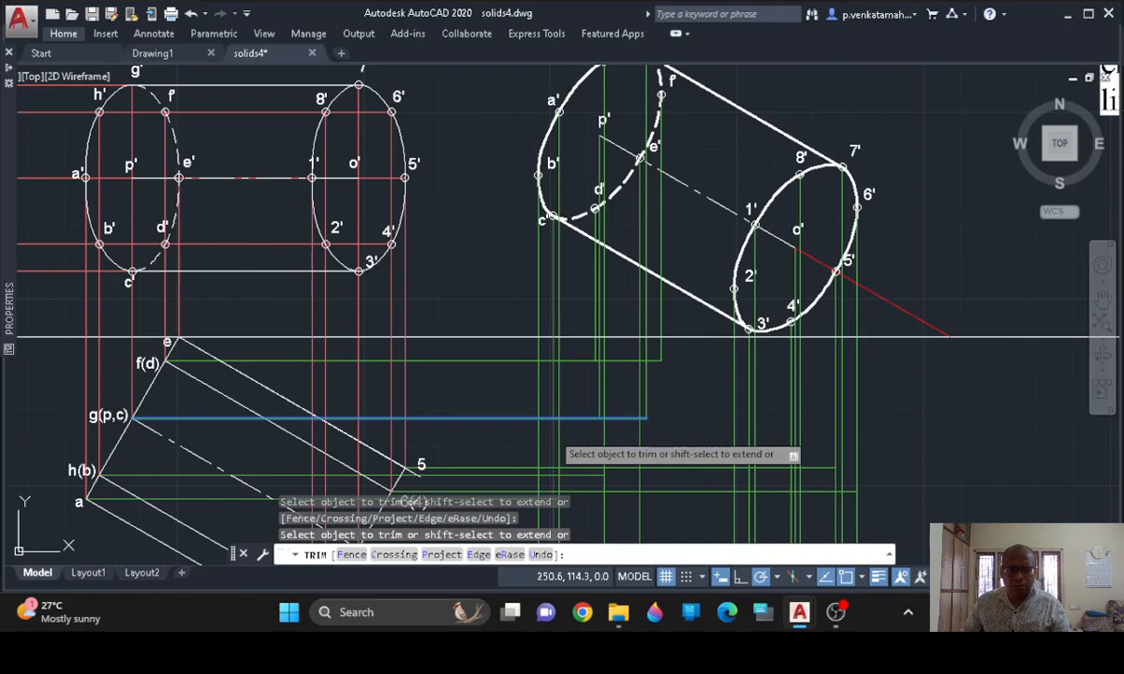
pyautogui.press('Return')
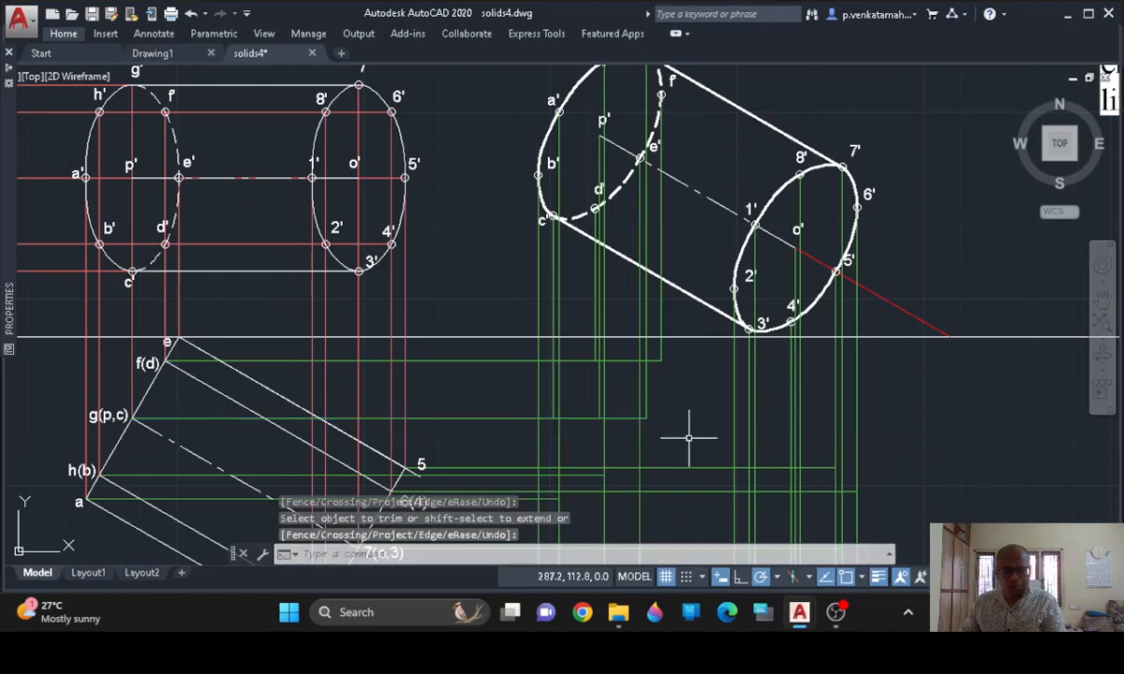
# Trim the vertical projectors of h' and b' below the horizontal projector from h(b), using that projector as the cutting edge
pyautogui.press('Return')
pyautogui.moveTo(663, 430); pyautogui.dragTo(673, 361, button='middle')
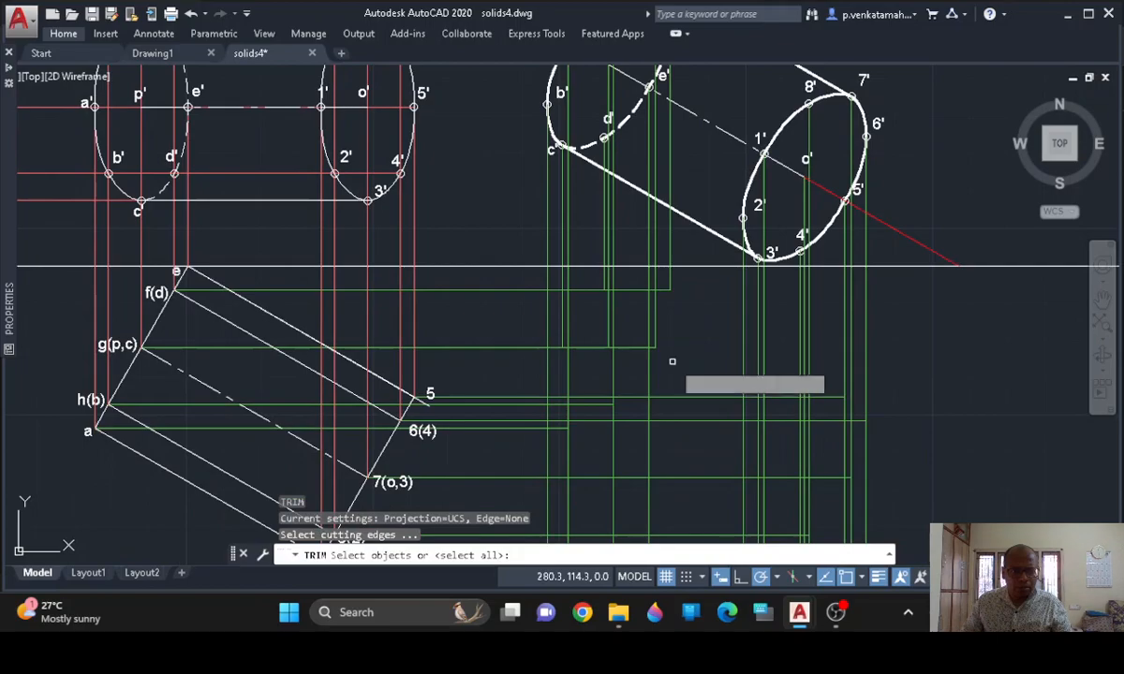
pyautogui.click(503, 402)
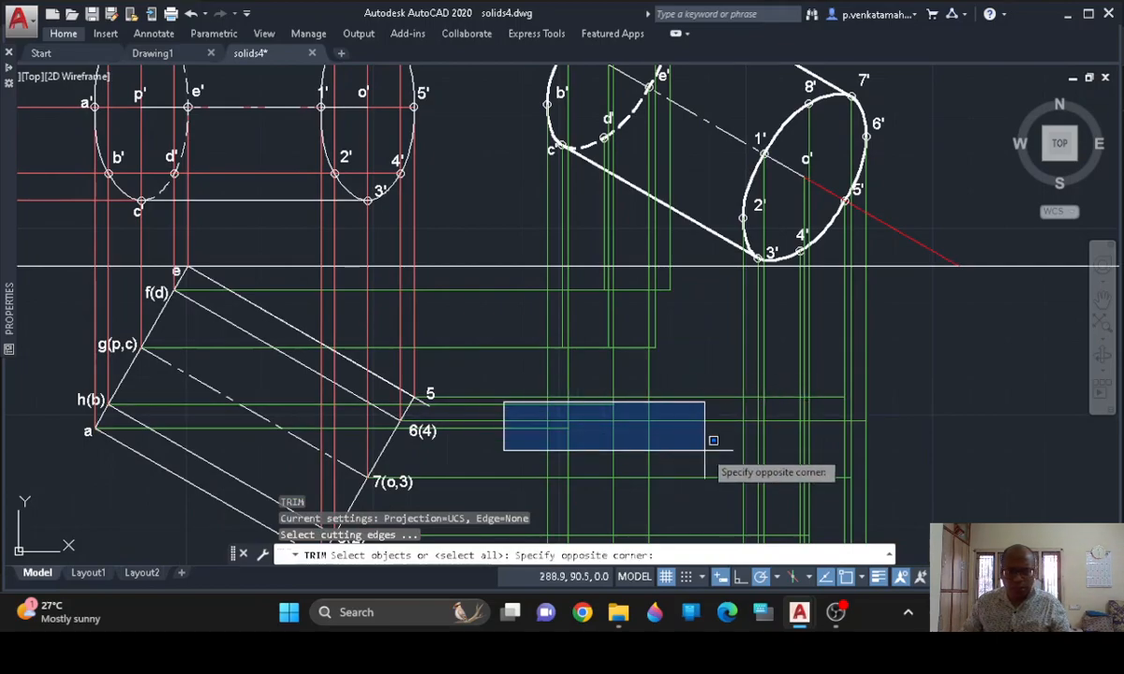
pyautogui.click(498, 404)
pyautogui.press('Return')
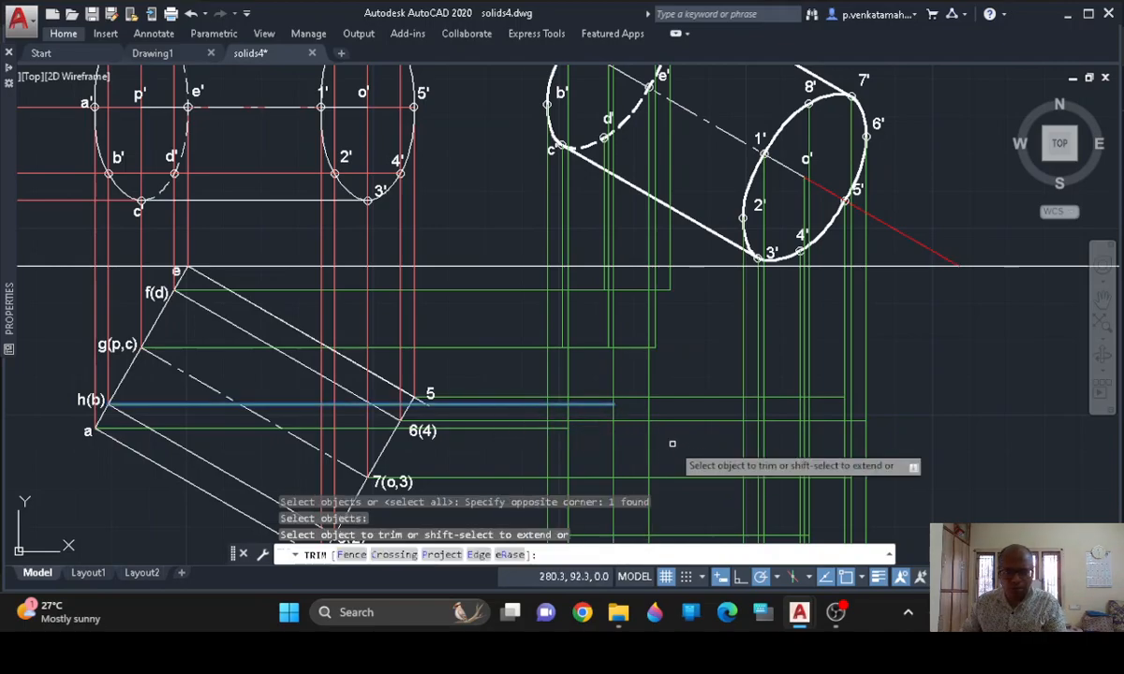
pyautogui.click(613, 412)
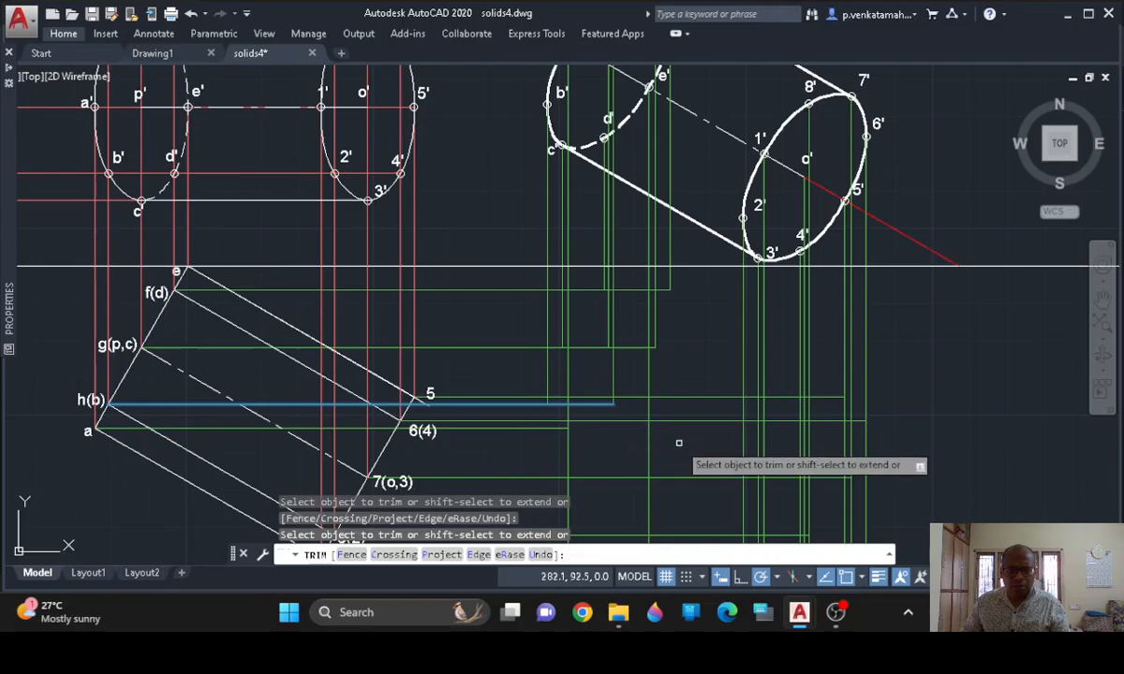
pyautogui.scroll(-2, 678, 443)
pyautogui.moveTo(680, 439); pyautogui.dragTo(677, 395, button='middle')
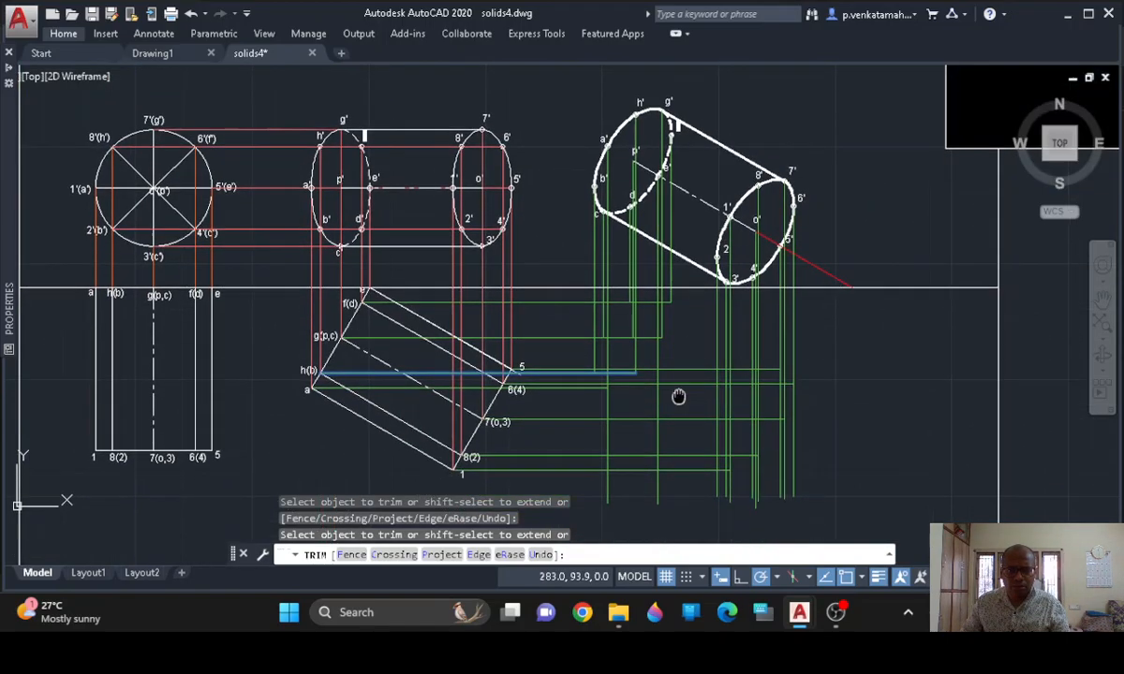
pyautogui.scroll(2, 669, 397)
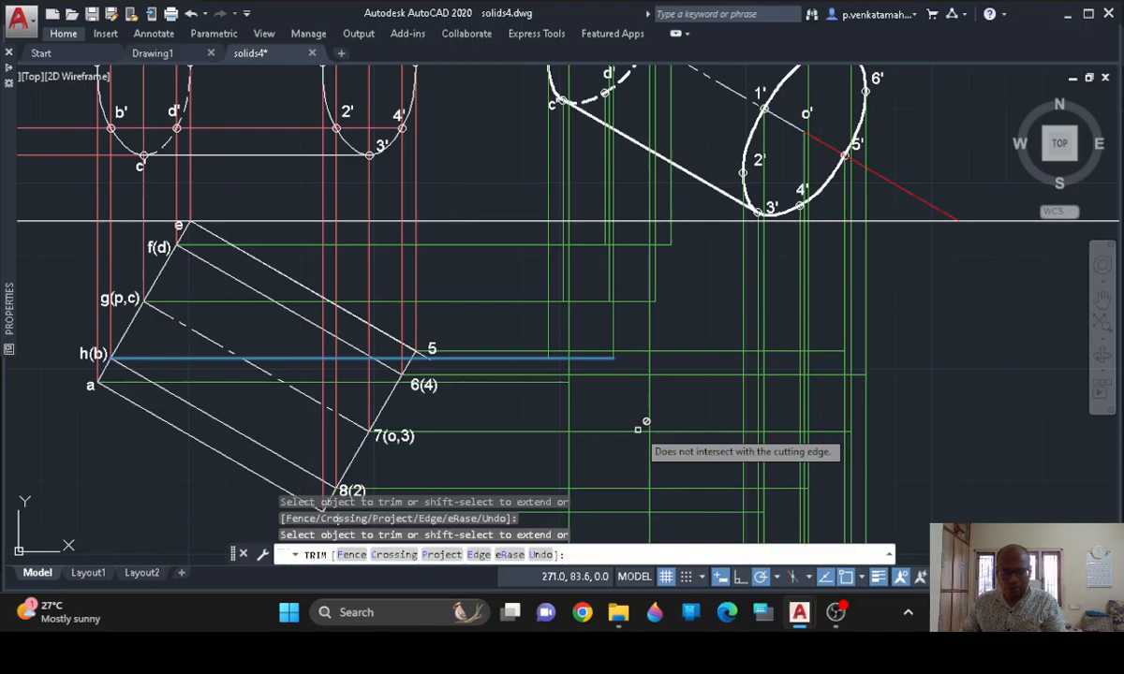
pyautogui.press('Return')
# Trim the vertical projector of a' below the horizontal projector from a, using that projector as the cutting edge
pyautogui.write('tr')
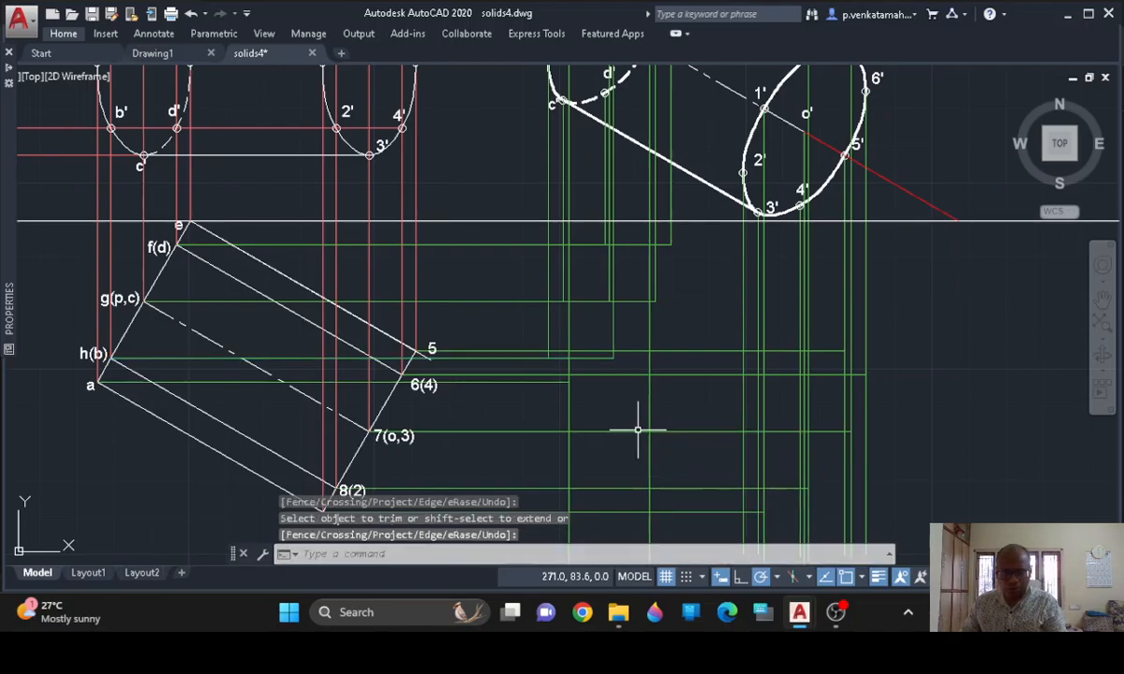
pyautogui.press('Return')
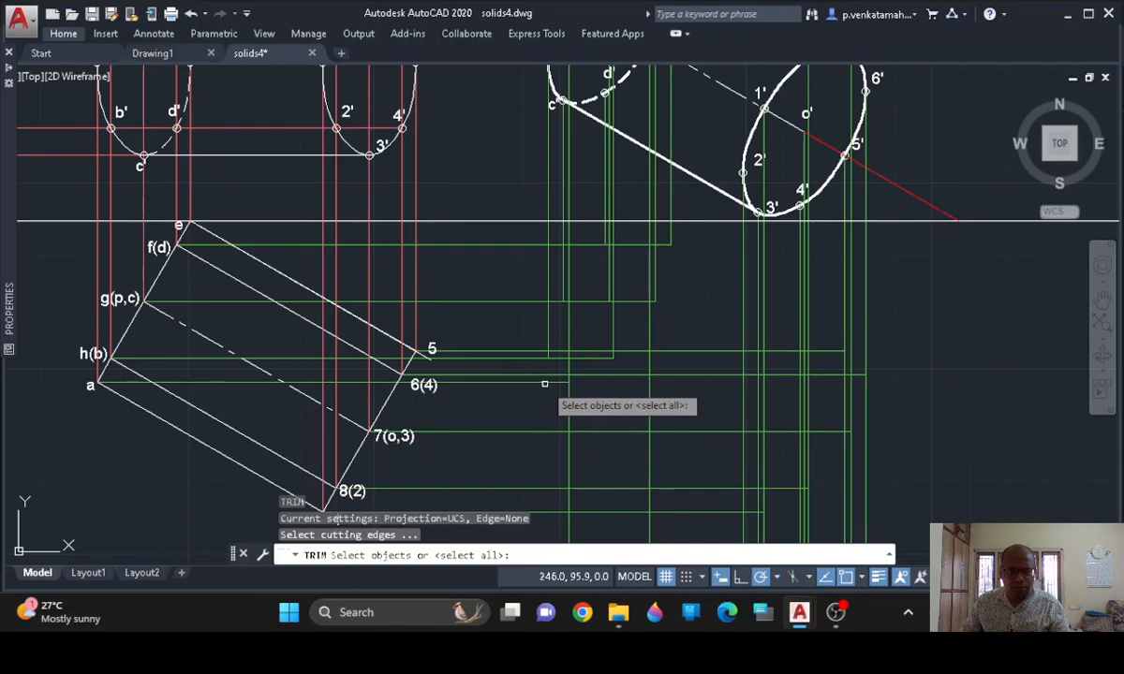
pyautogui.click(550, 382)
pyautogui.press('Return')
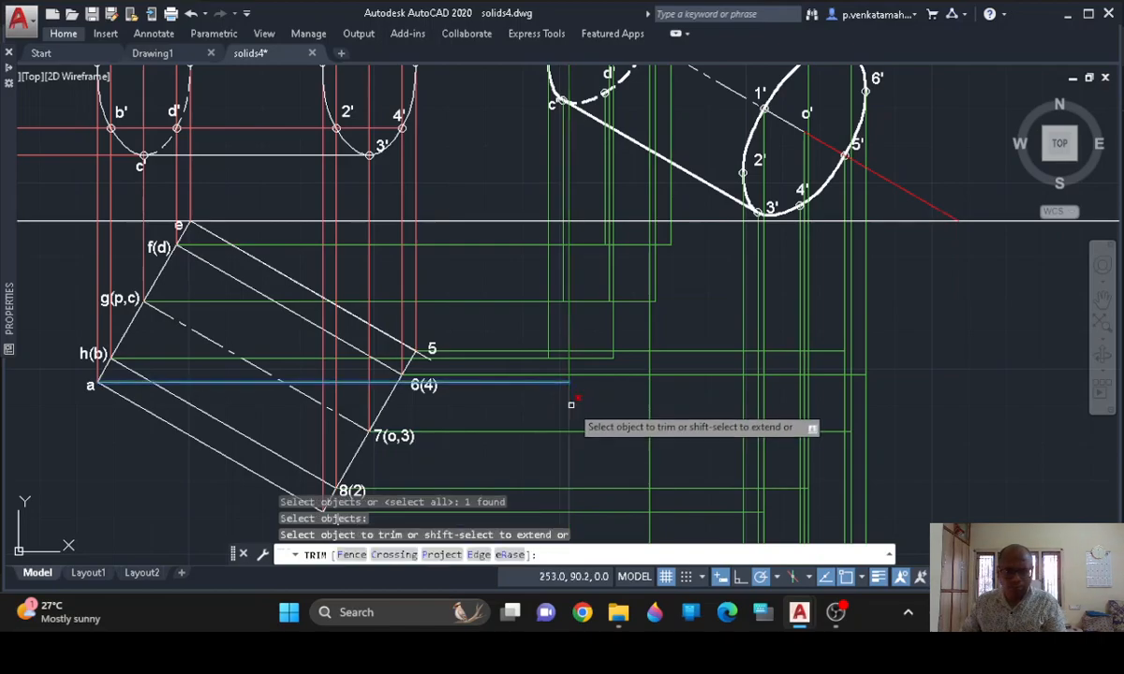
pyautogui.press('Escape')
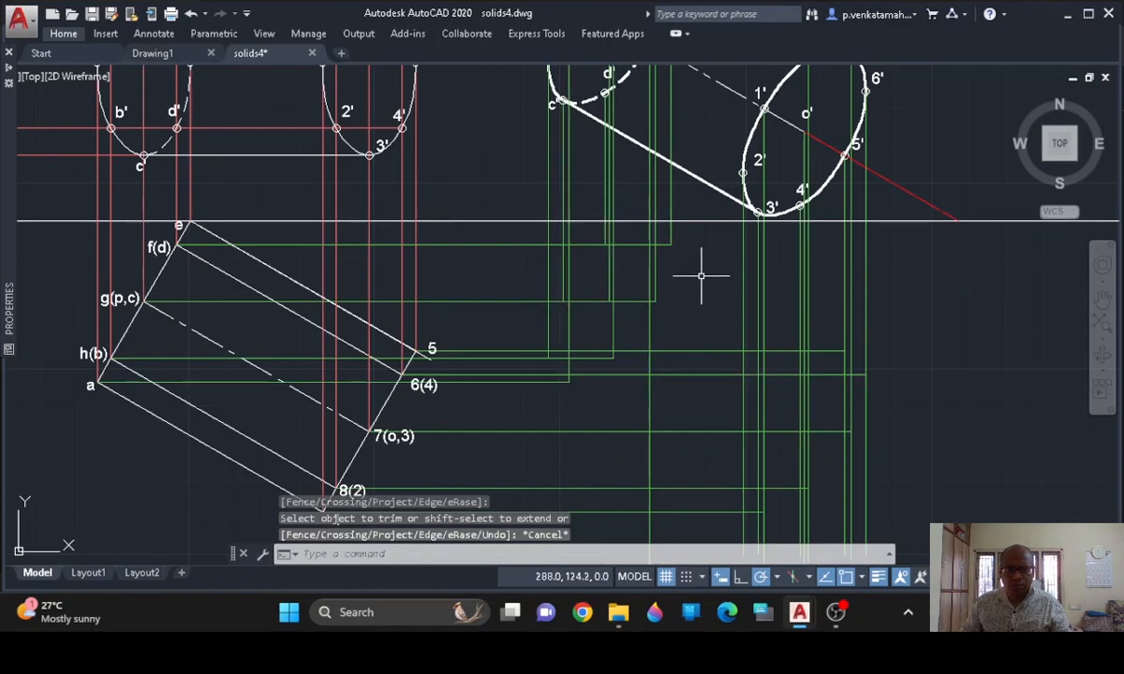
# Trim the vertical projector of e' below the horizontal reference line through e, using that line as the cutting edge
pyautogui.moveTo(622, 396)
pyautogui.mouseDown(button='middle')
pyautogui.moveTo(547, 366)
pyautogui.moveTo(526, 340)
pyautogui.mouseUp(button='middle')
pyautogui.moveTo(874, 404)
pyautogui.mouseDown(button='middle')
pyautogui.moveTo(863, 384)
pyautogui.moveTo(883, 530)
pyautogui.mouseUp(button='middle')
pyautogui.moveTo(880, 485)
pyautogui.mouseDown(button='middle')
pyautogui.moveTo(865, 507)
pyautogui.moveTo(881, 432)
pyautogui.moveTo(955, 418)
pyautogui.moveTo(957, 459)
pyautogui.mouseUp(button='middle')
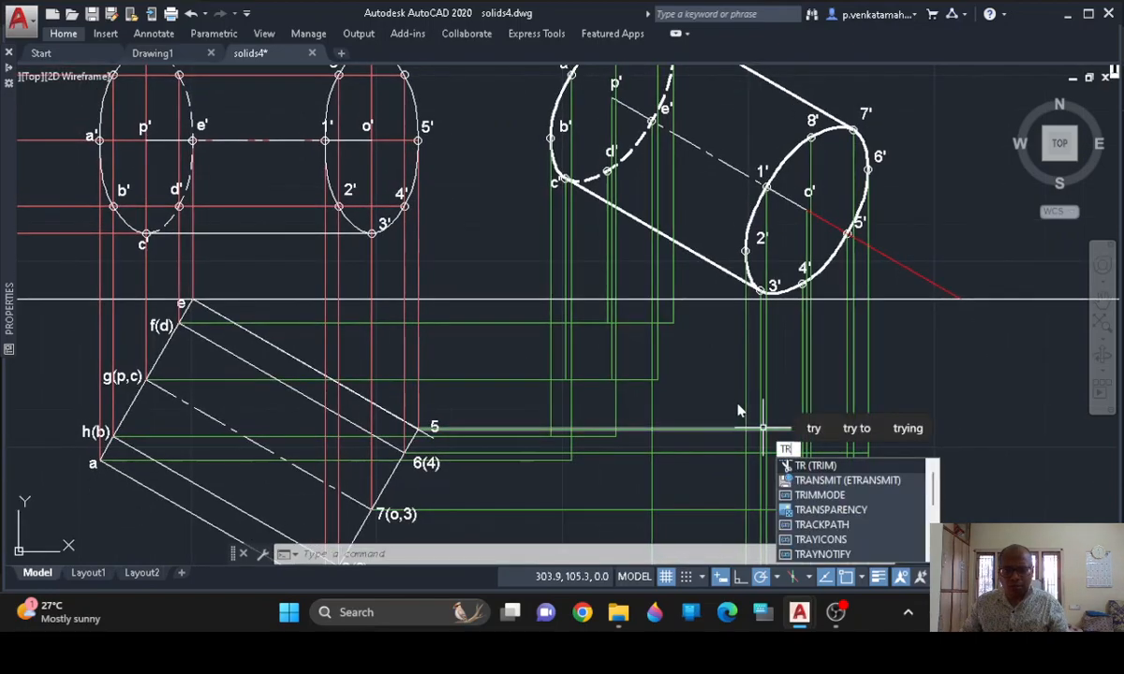
pyautogui.press('Return')
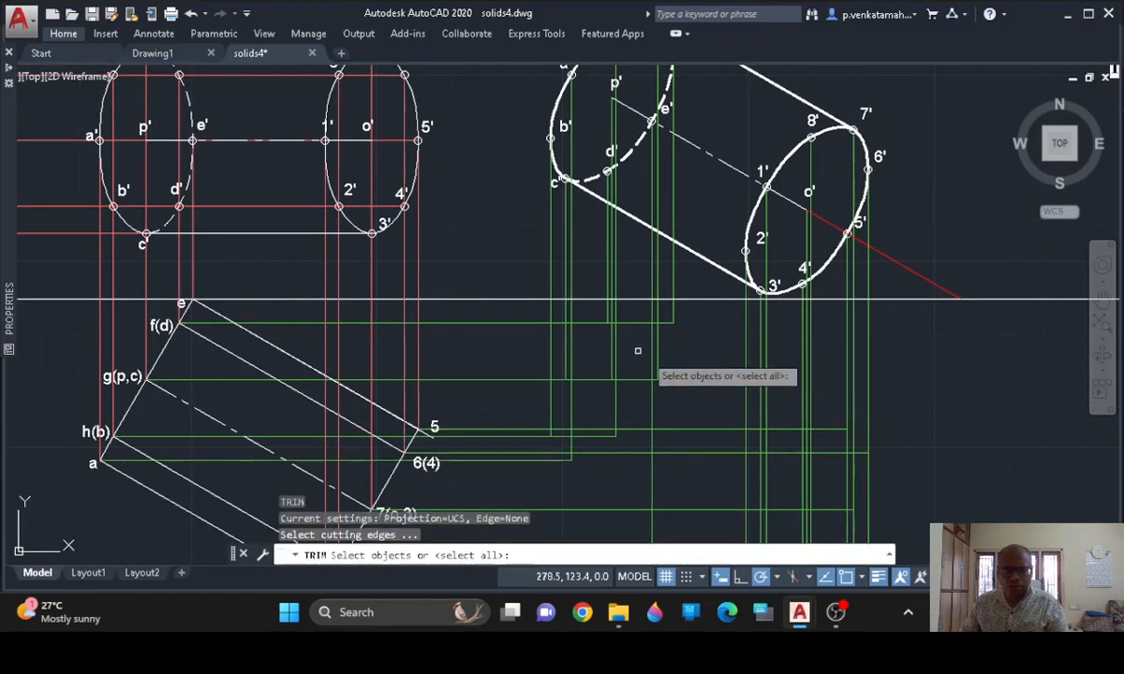
pyautogui.click(493, 299)
pyautogui.press('Return')
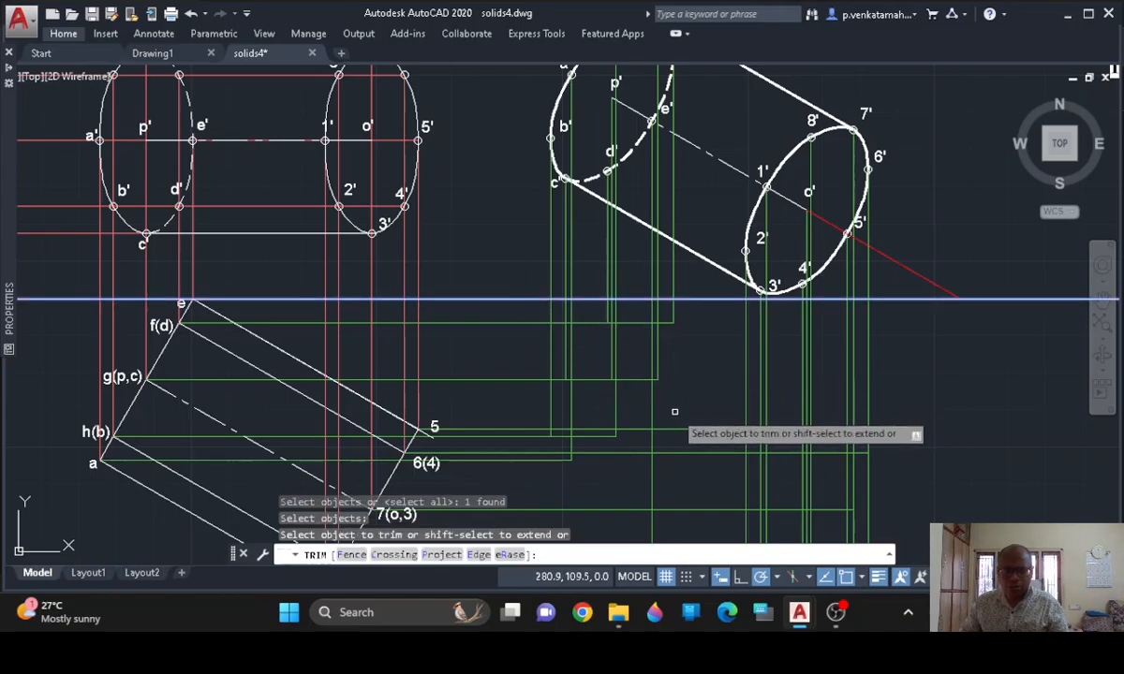
pyautogui.click(661, 318)
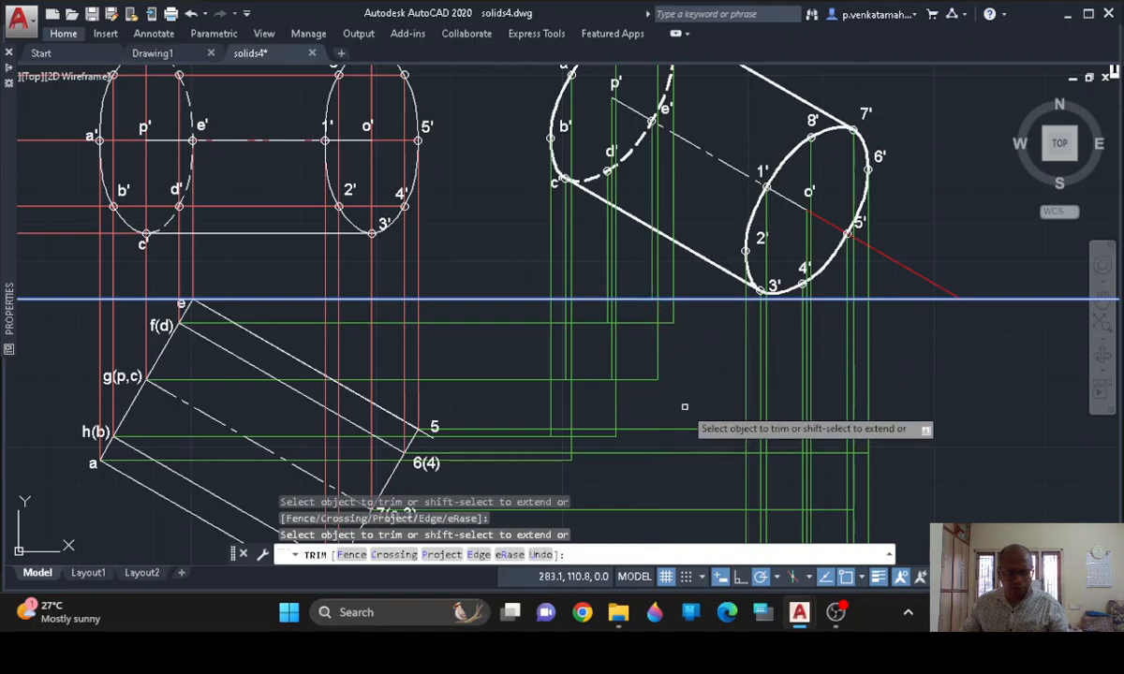
pyautogui.press('Escape')
# Trim the vertical projector of 5' below the horizontal projector from 5, using that projector as the cutting edge
pyautogui.moveTo(685, 393)
pyautogui.mouseDown(button='middle')
pyautogui.moveTo(666, 359)
pyautogui.moveTo(607, 316)
pyautogui.moveTo(602, 285)
pyautogui.moveTo(573, 275)
pyautogui.mouseUp(button='middle')
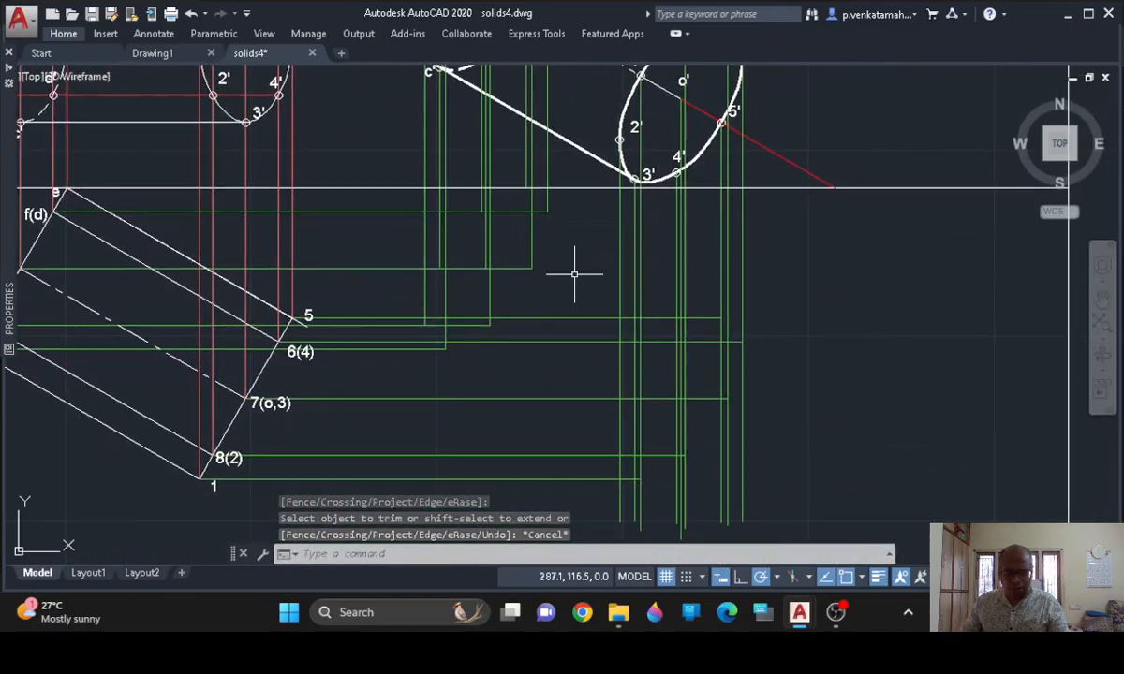
pyautogui.press('Return')
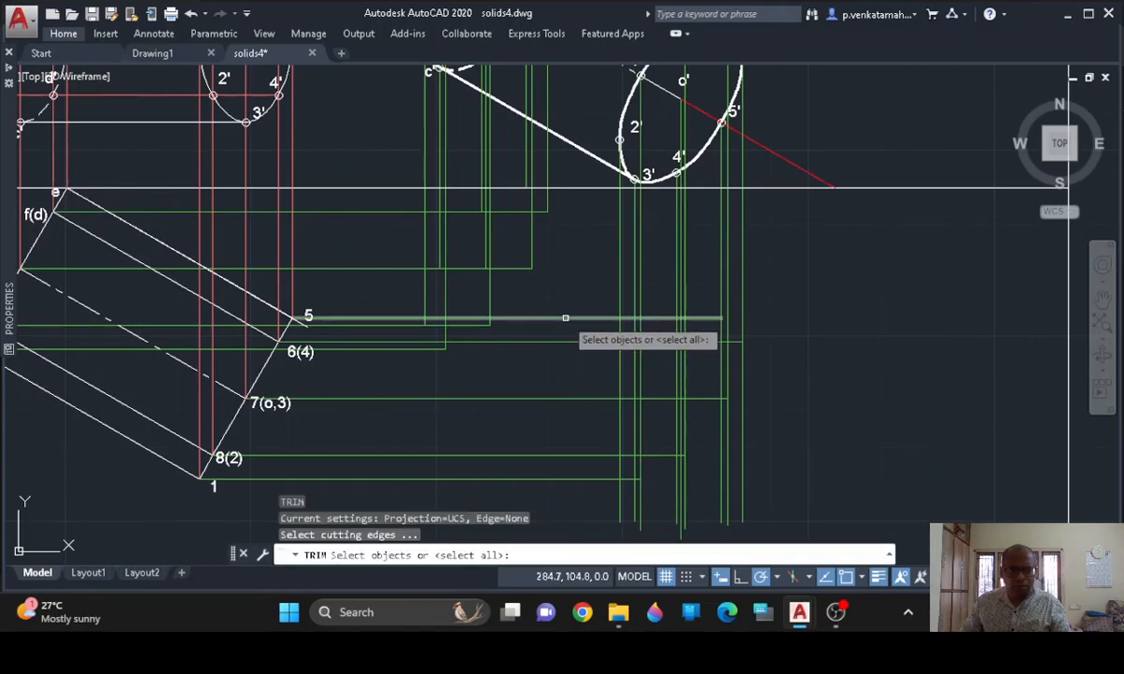
pyautogui.click(568, 316)
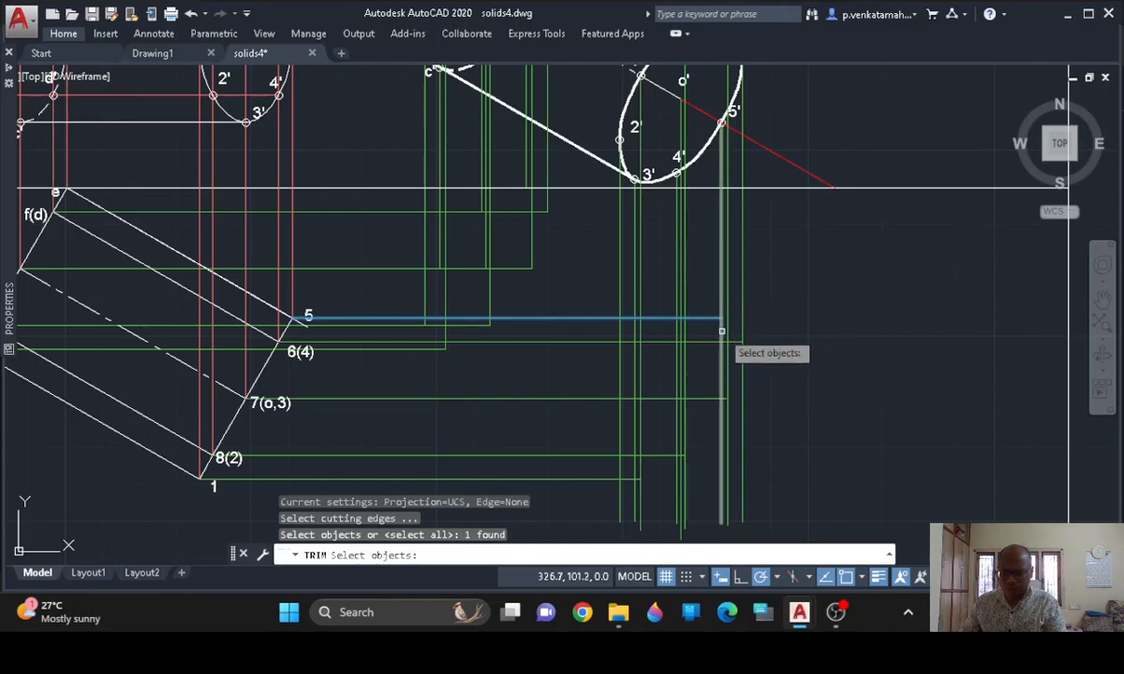
pyautogui.press('Return')
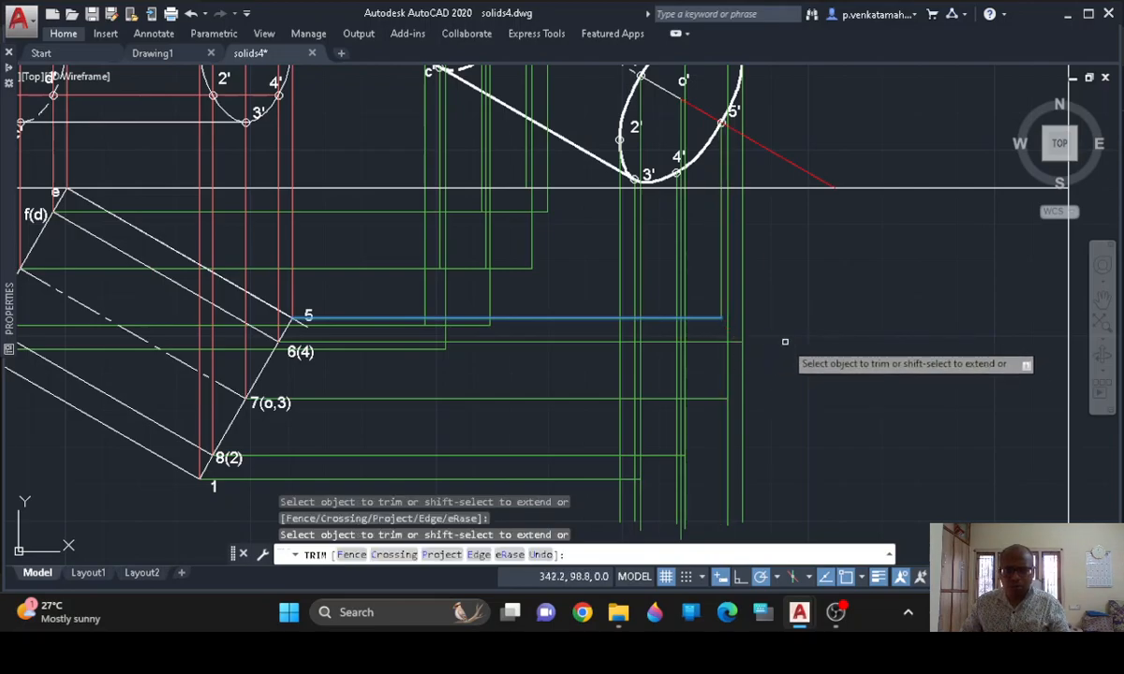
pyautogui.press('Return')
# Trim the vertical projectors of 6' and 4' below the horizontal projector from 6(4), using that projector as the cutting edge
pyautogui.press('Return')
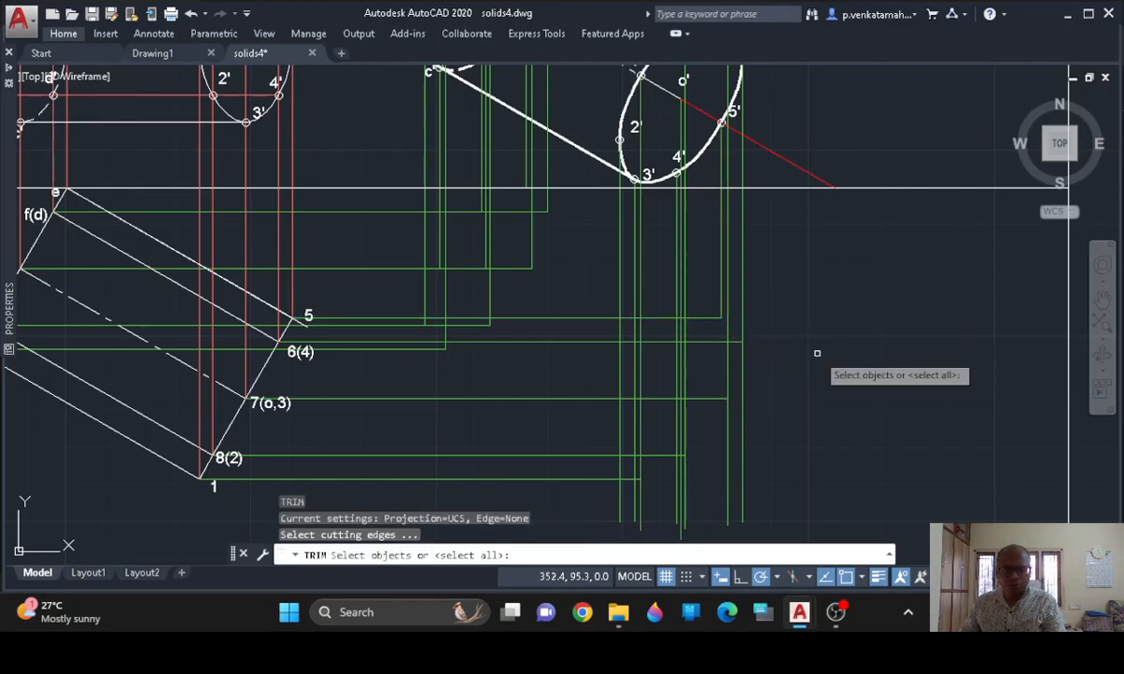
pyautogui.click(697, 342)
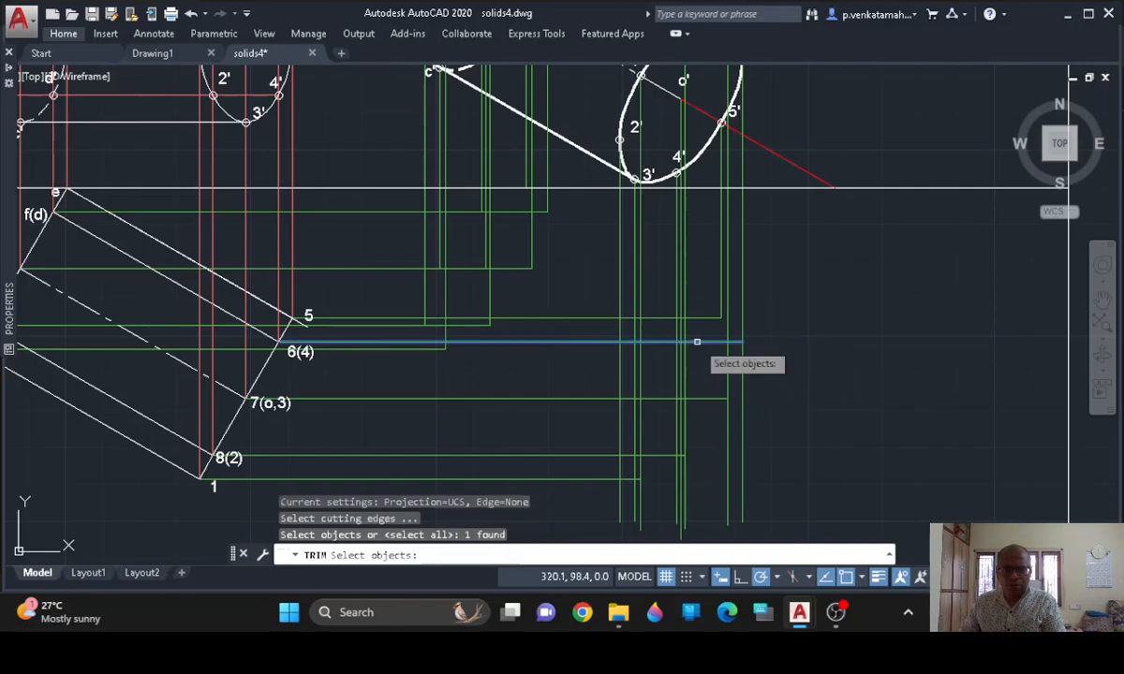
pyautogui.press('Return')
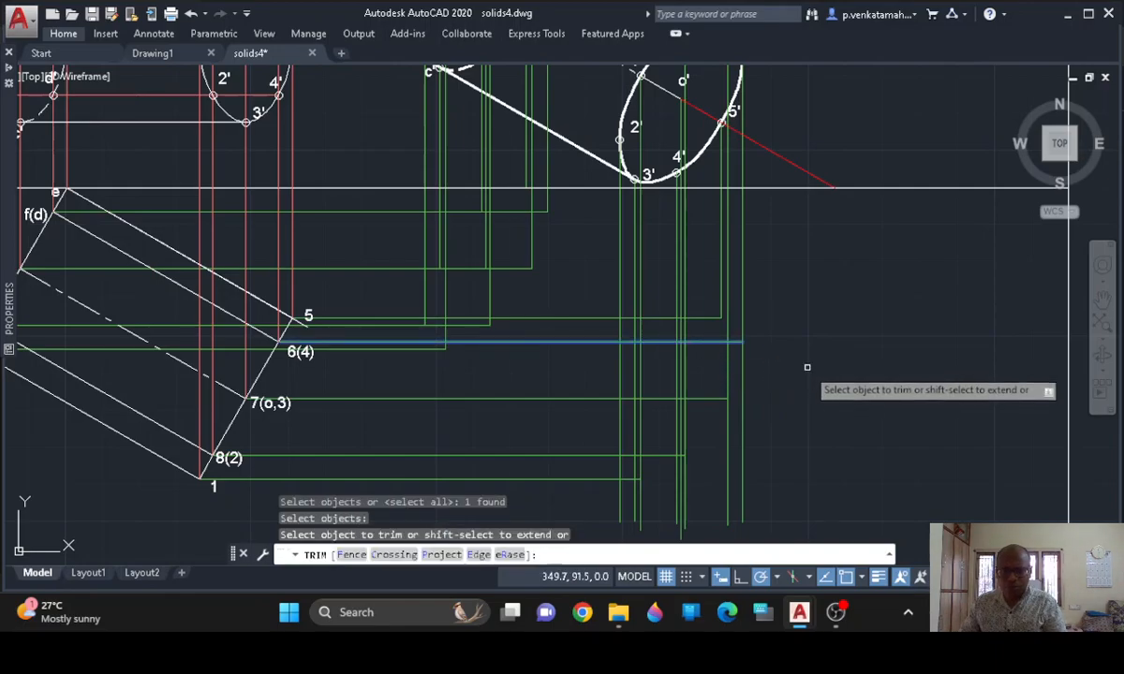
pyautogui.click(744, 372)
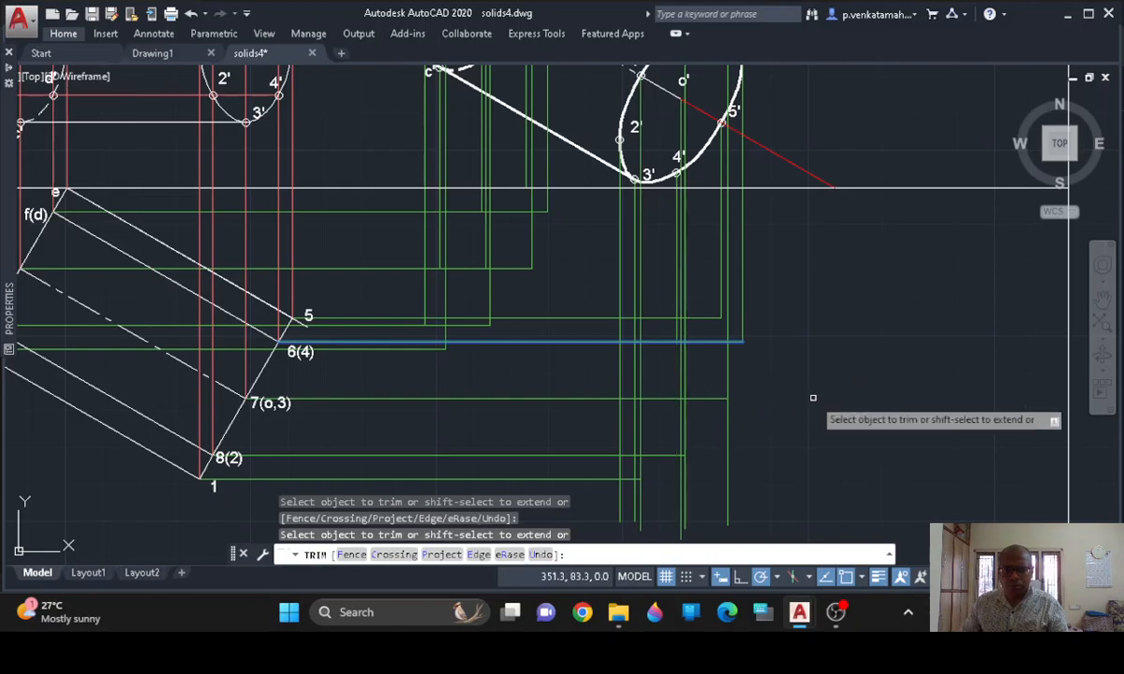
pyautogui.press('Return')
# Trim the vertical projectors of 7', o' and 3' below the horizontal projector from 7(o,3), using that projector as the cutting edge
pyautogui.press('Return')
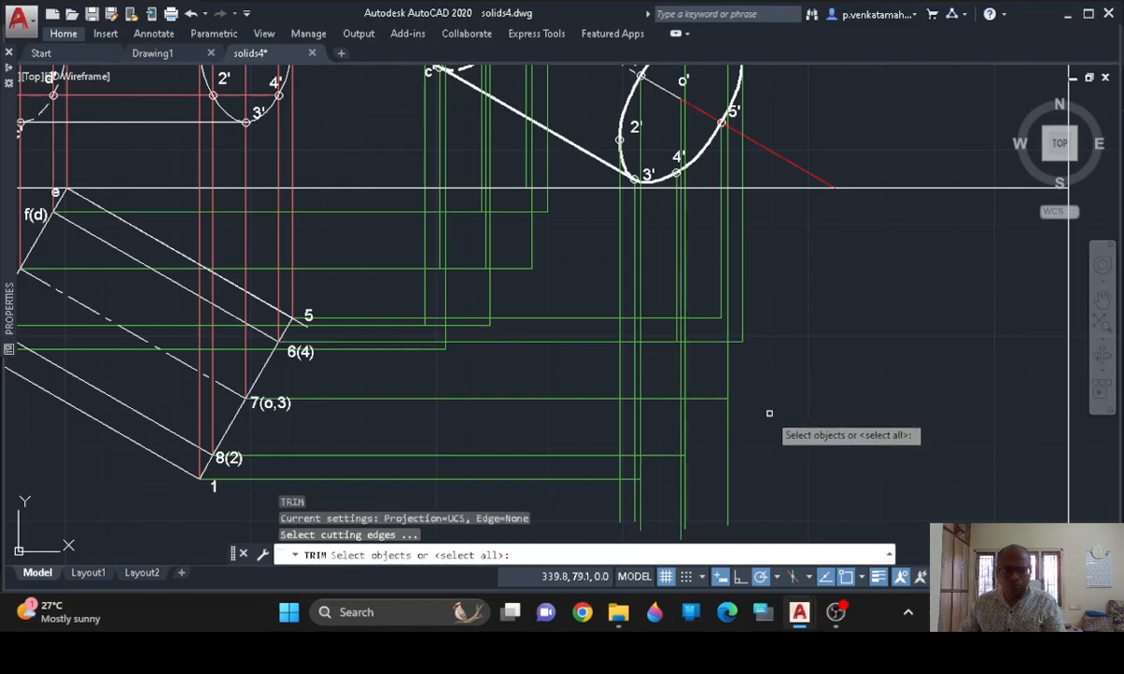
pyautogui.click(711, 399)
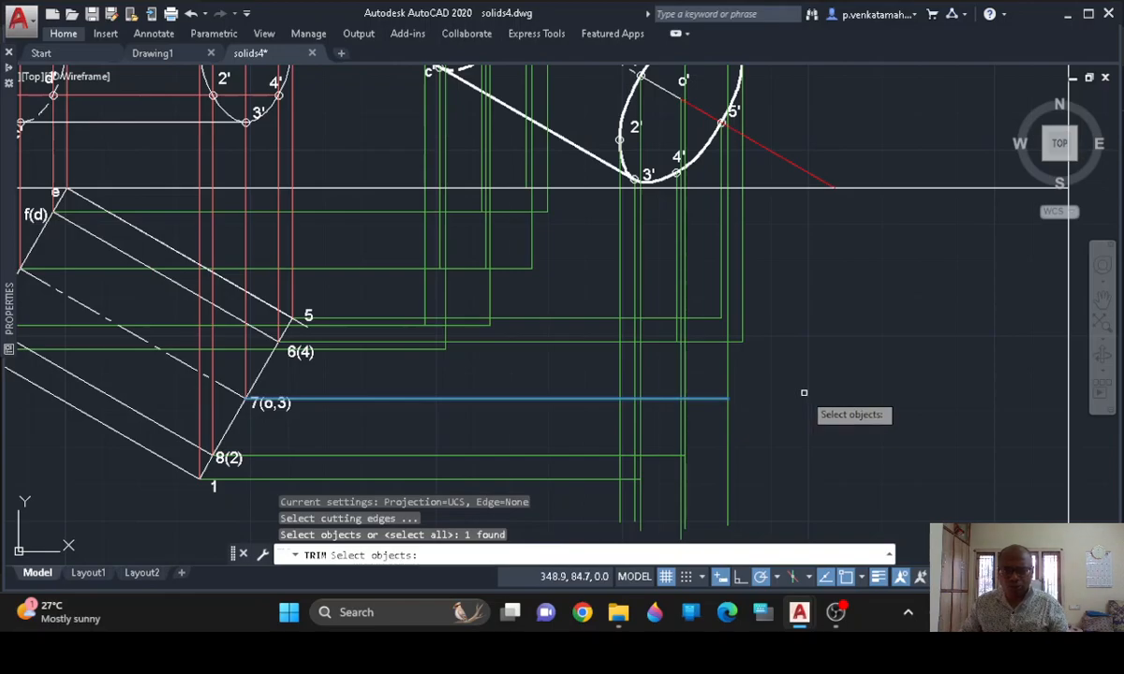
pyautogui.moveTo(804, 393)
pyautogui.mouseDown(button='middle')
pyautogui.moveTo(778, 462)
pyautogui.moveTo(769, 370)
pyautogui.mouseUp(button='middle')
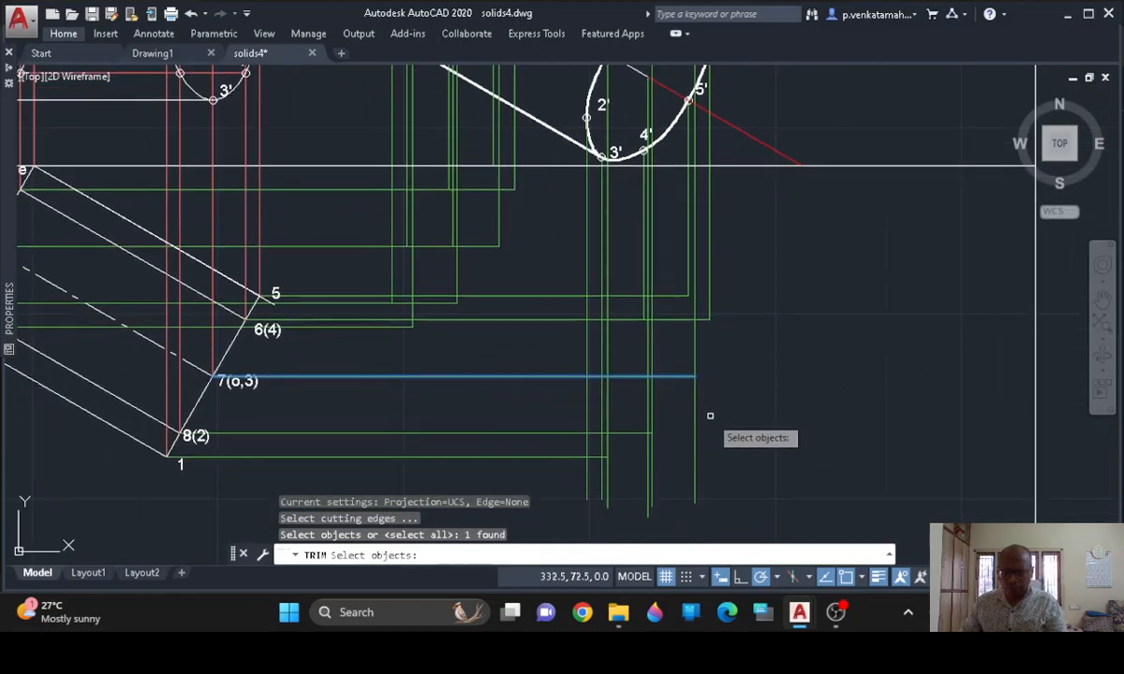
pyautogui.press('Return')
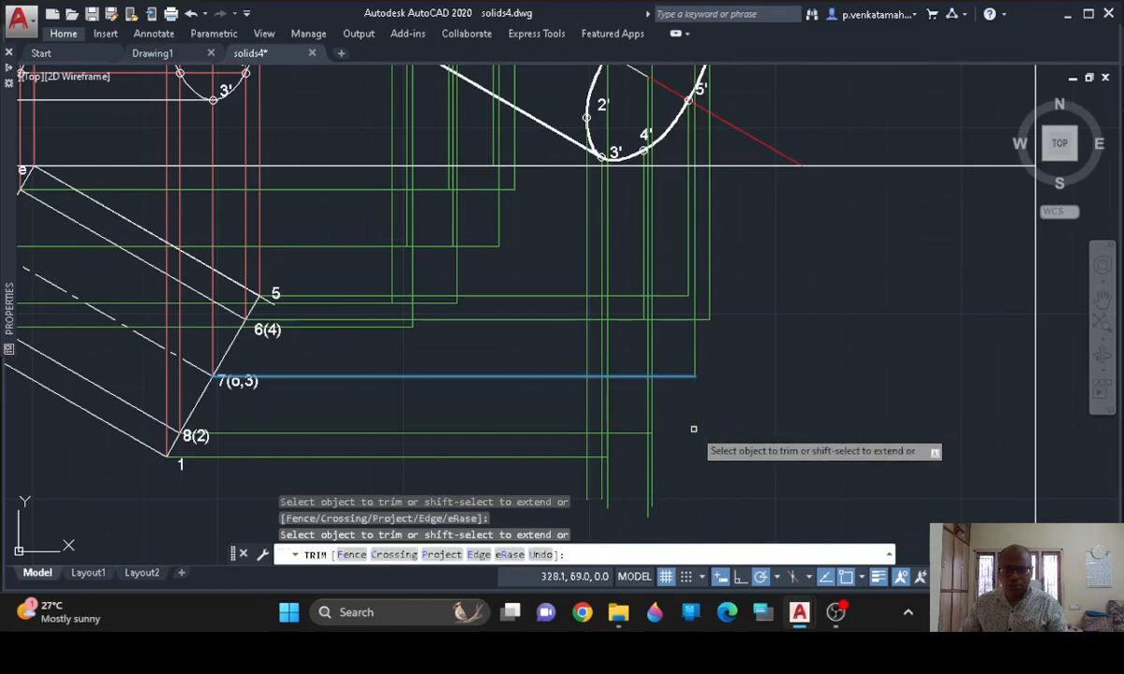
pyautogui.moveTo(770, 431)
pyautogui.mouseDown(button='middle')
pyautogui.moveTo(773, 467)
pyautogui.moveTo(747, 435)
pyautogui.mouseUp(button='middle')
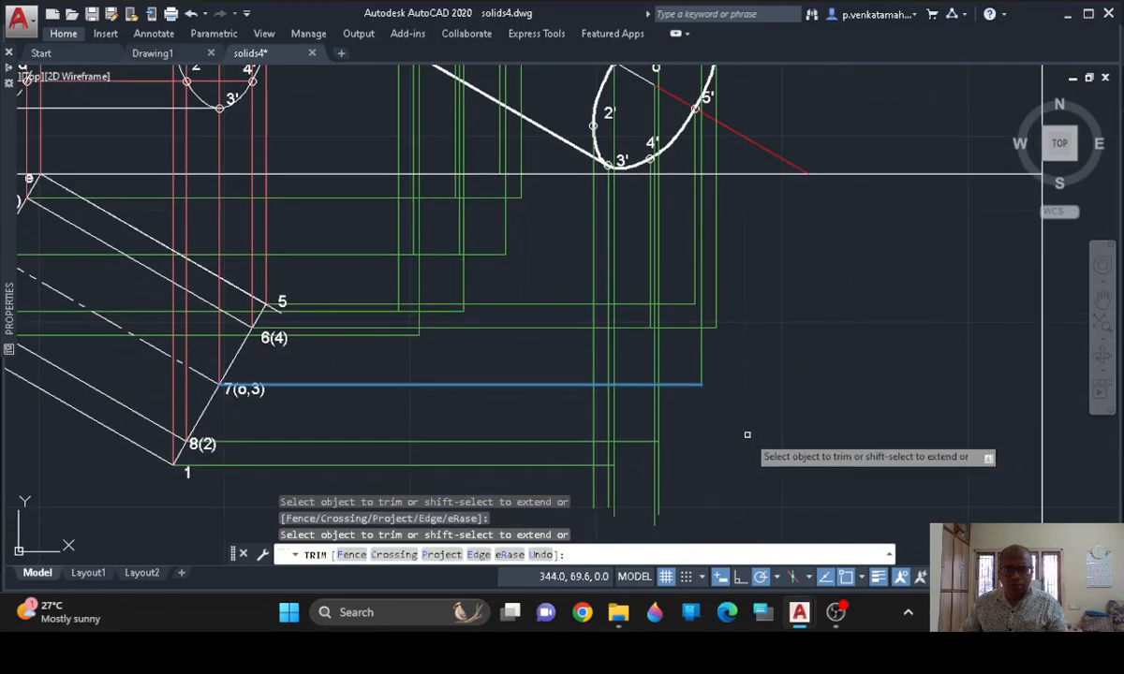
pyautogui.click(656, 415)
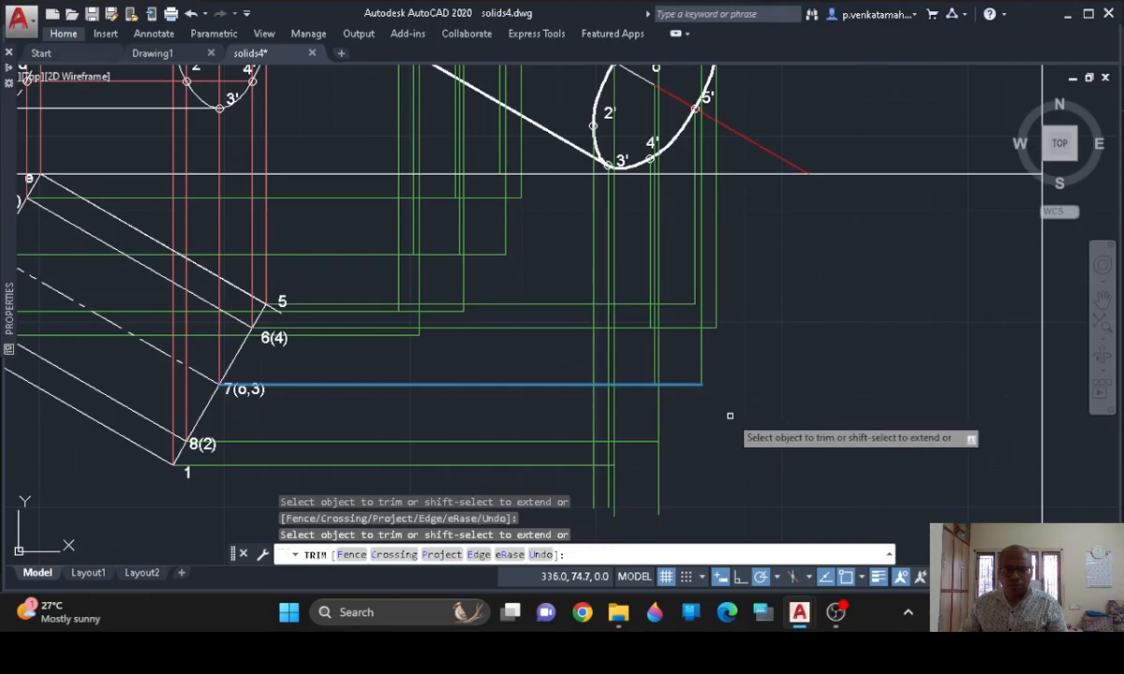
pyautogui.click(609, 404)
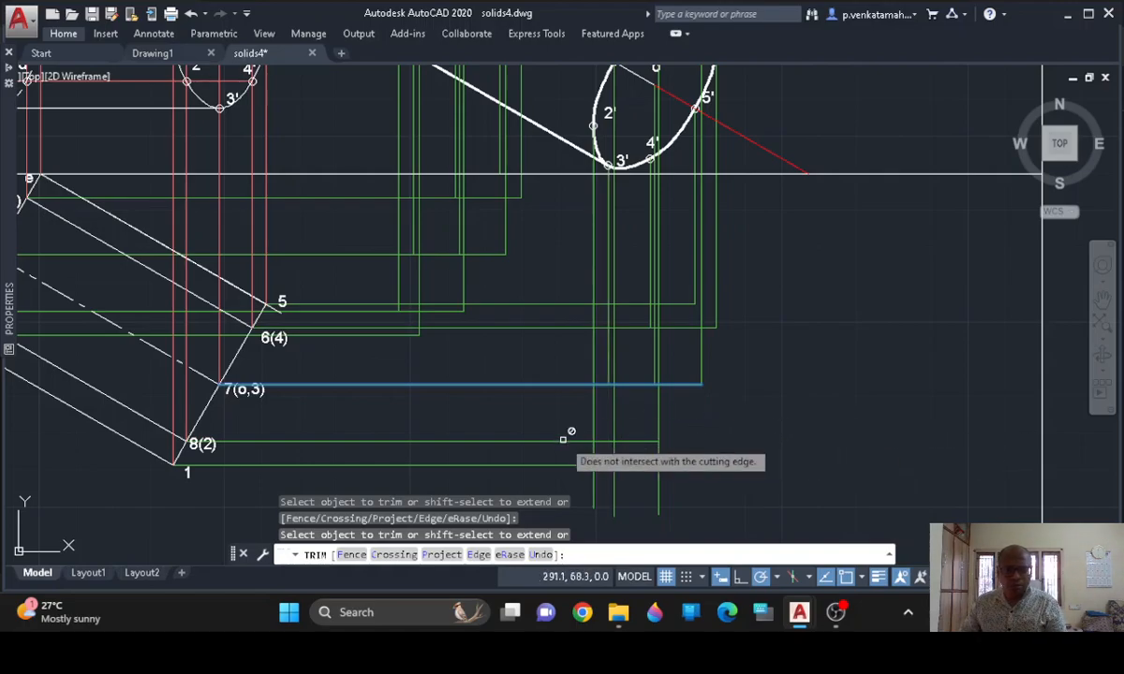
pyautogui.press('Return')
# Trim the vertical projectors of 8' and 2' below the horizontal projector from 8(2), using that projector as the cutting edge
pyautogui.press('Return')
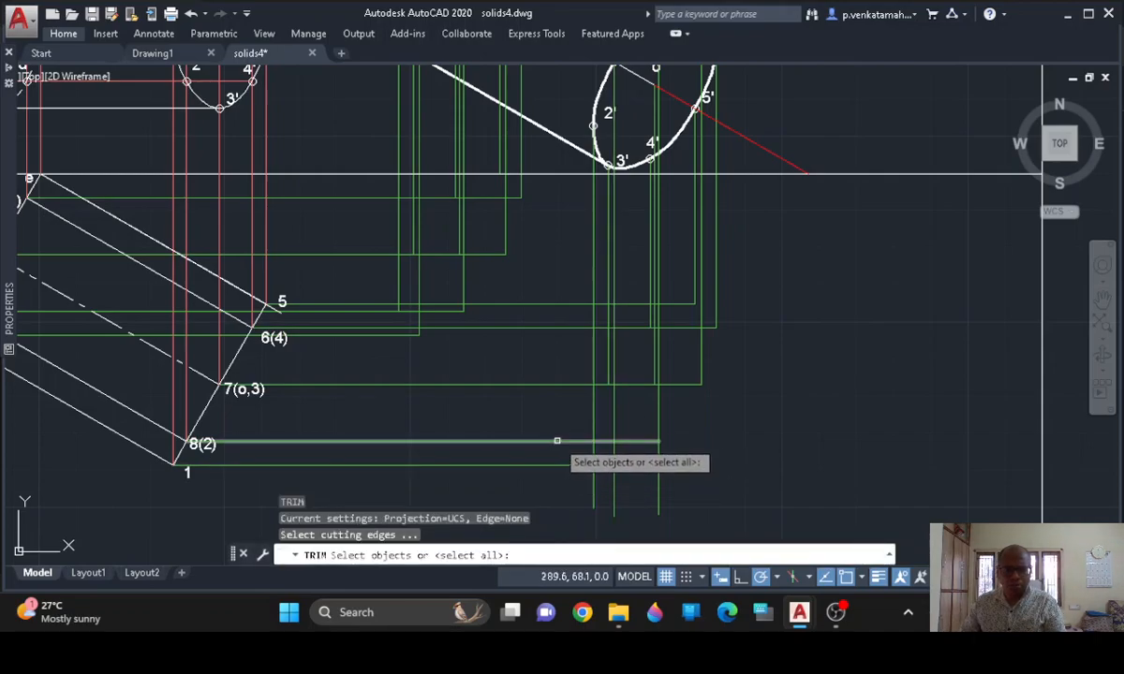
pyautogui.click(557, 440)
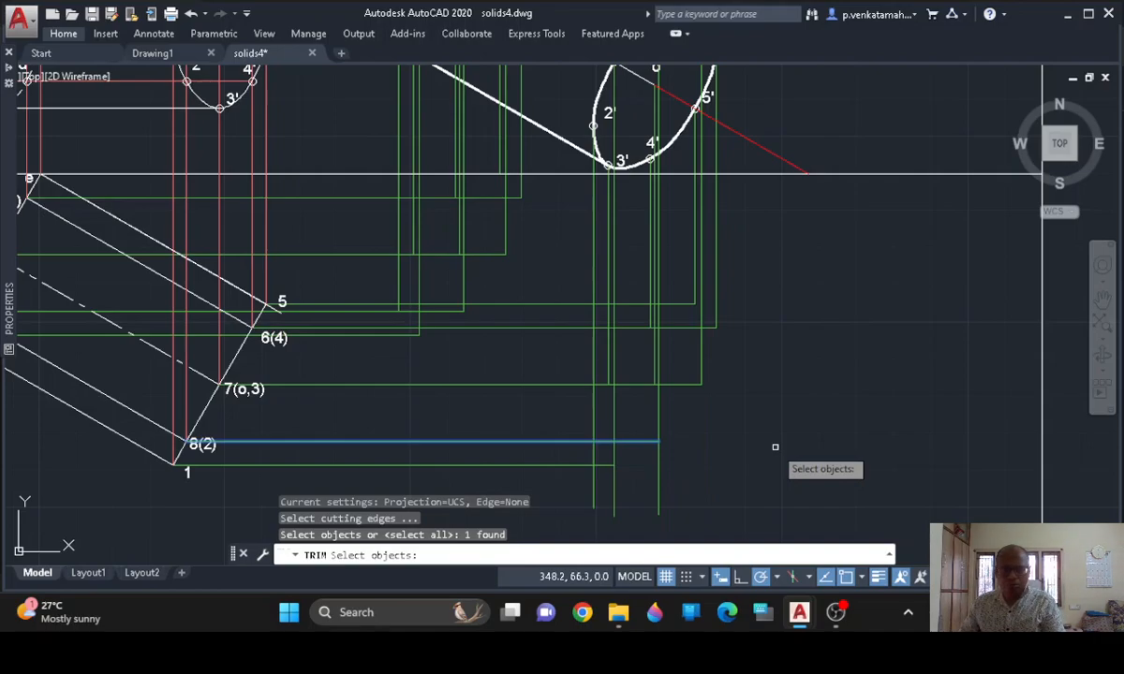
pyautogui.press('Return')
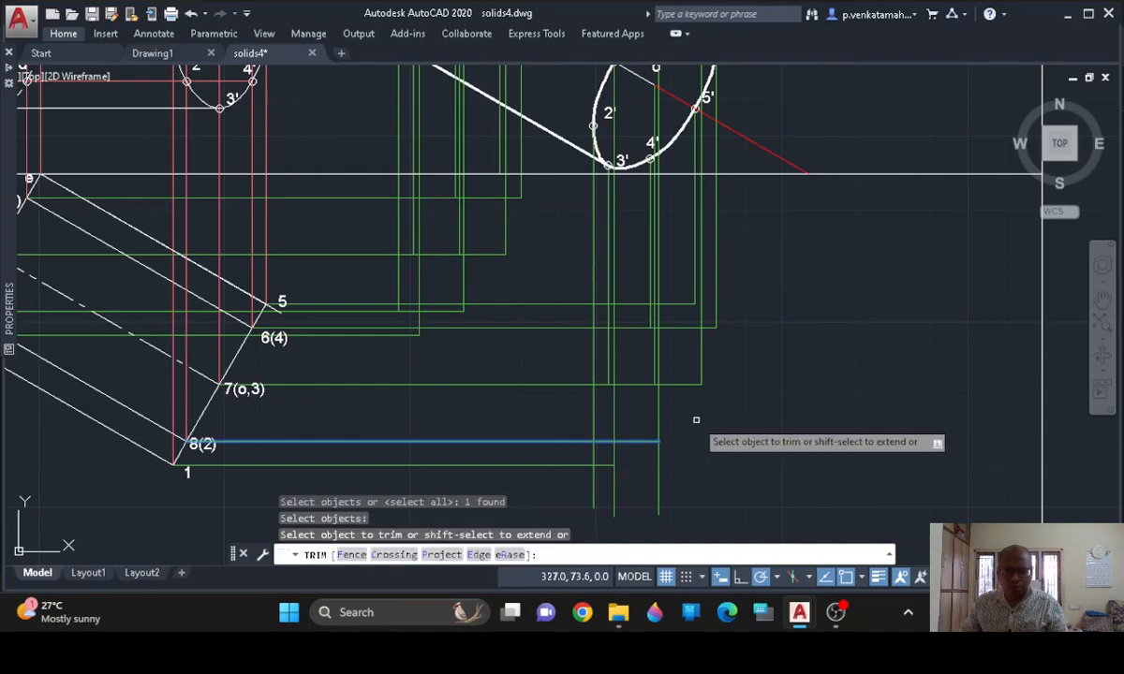
pyautogui.click(594, 451)
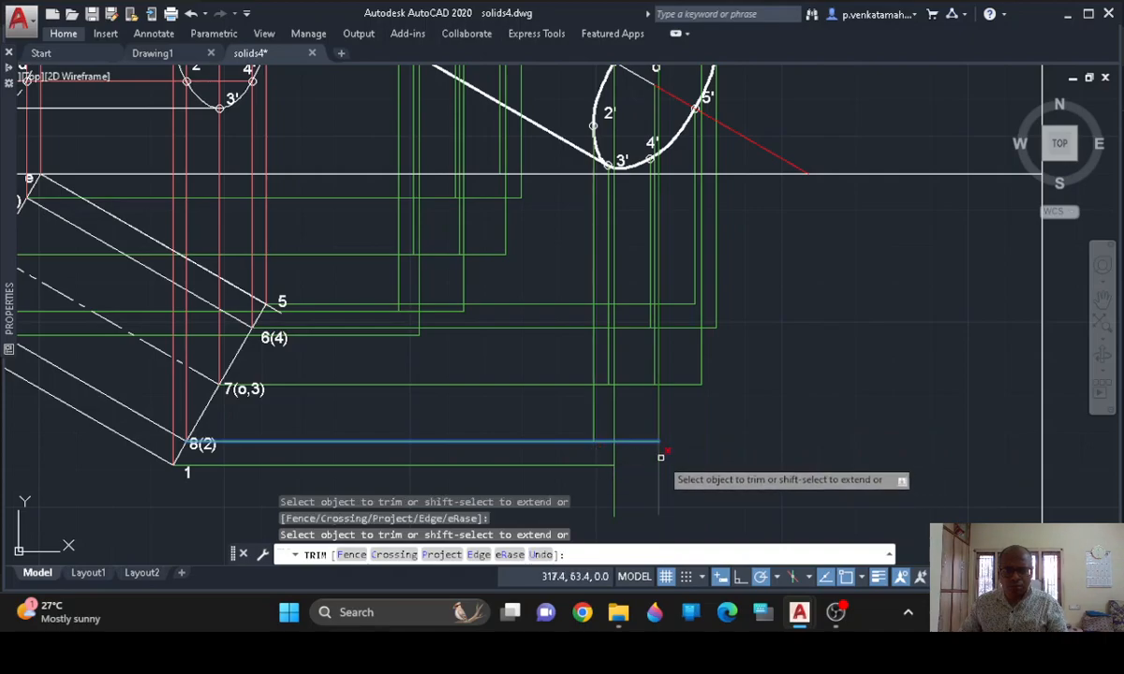
pyautogui.click(661, 457)
pyautogui.press('Return')
# Trim the vertical projector of 1' below the horizontal projector from 1, using that projector as the cutting edge
pyautogui.press('Return')
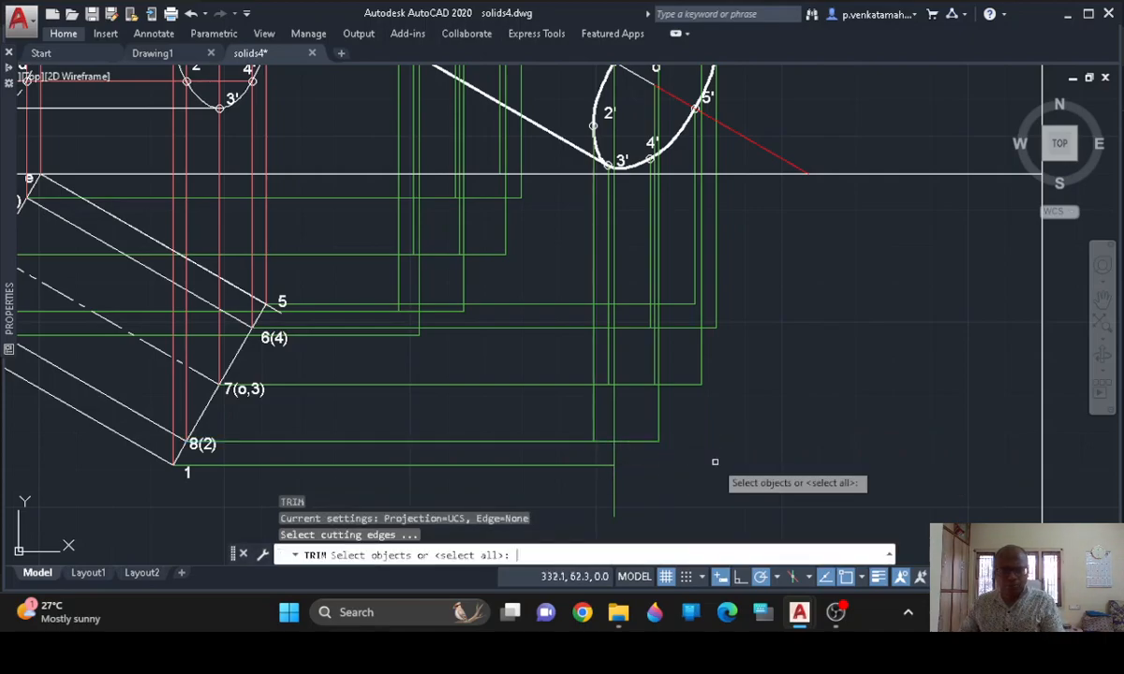
pyautogui.click(578, 465)
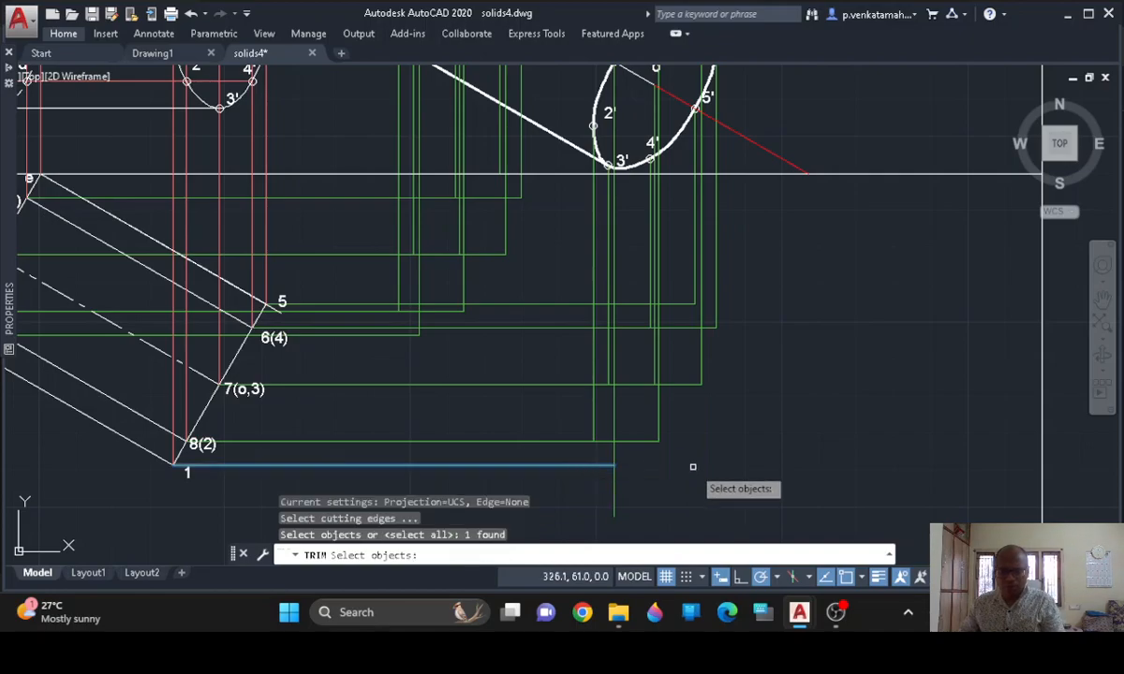
pyautogui.press('Return')
pyautogui.click(615, 497)
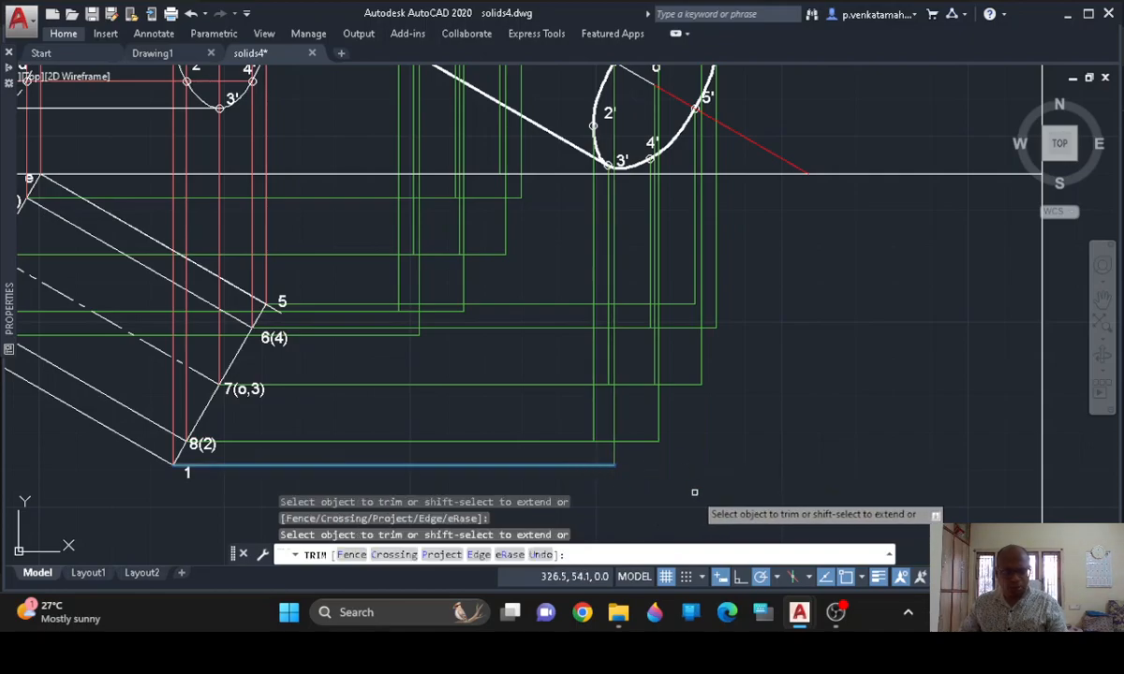
pyautogui.press('Escape')
pyautogui.moveTo(757, 434)
pyautogui.mouseDown(button='middle')
pyautogui.moveTo(788, 474)
pyautogui.moveTo(909, 427)
pyautogui.mouseUp(button='middle')
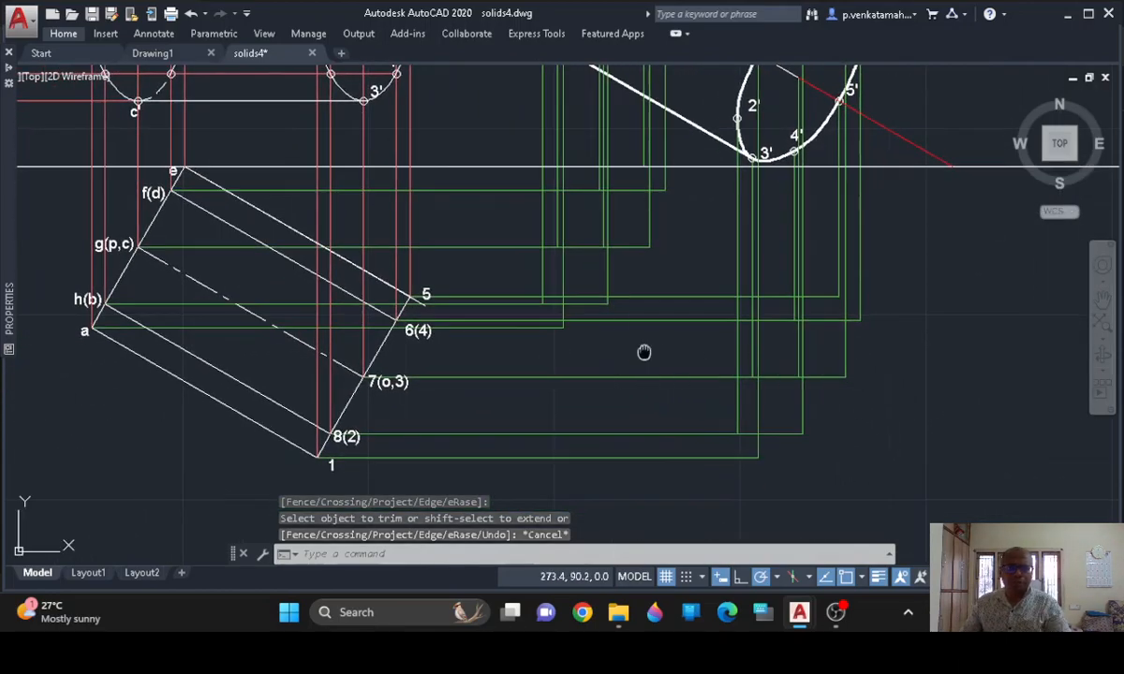
pyautogui.moveTo(642, 351); pyautogui.dragTo(728, 386, button='middle')
pyautogui.moveTo(755, 296); pyautogui.dragTo(761, 343, button='middle')
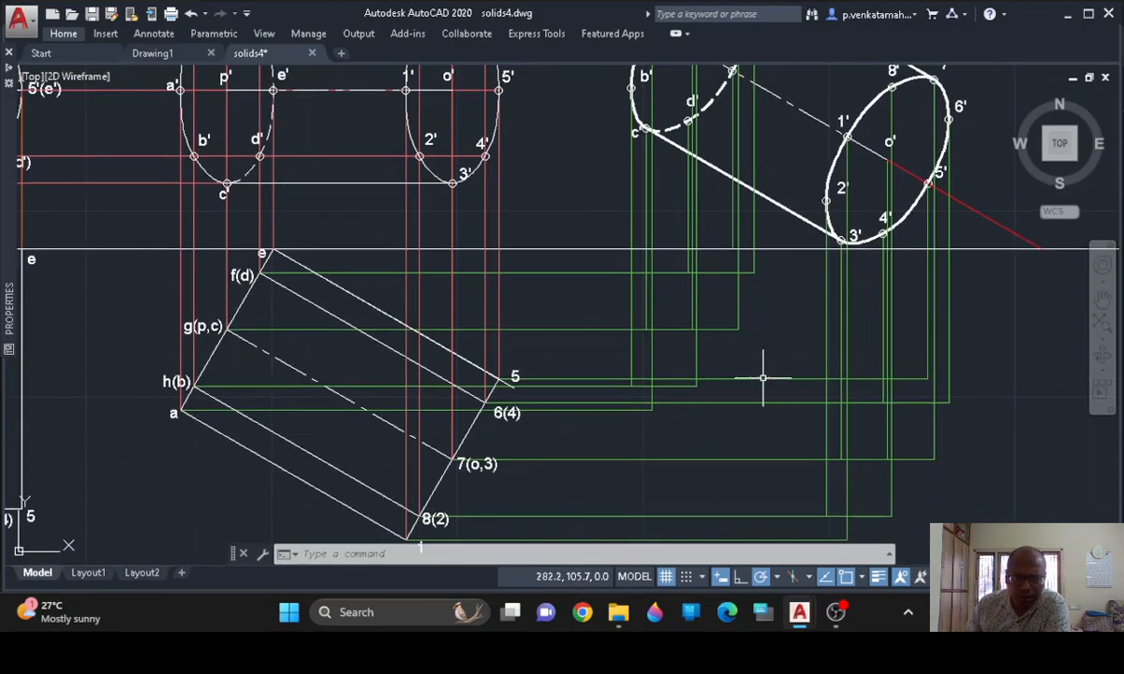
pyautogui.write('t')
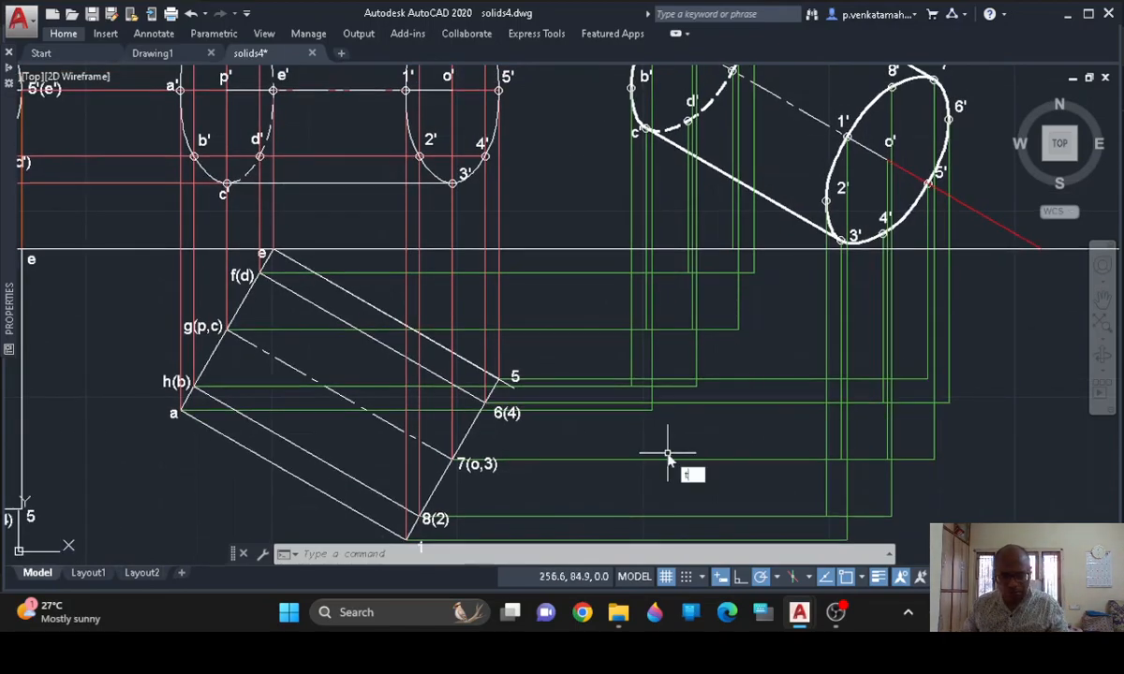
pyautogui.click(723, 507)
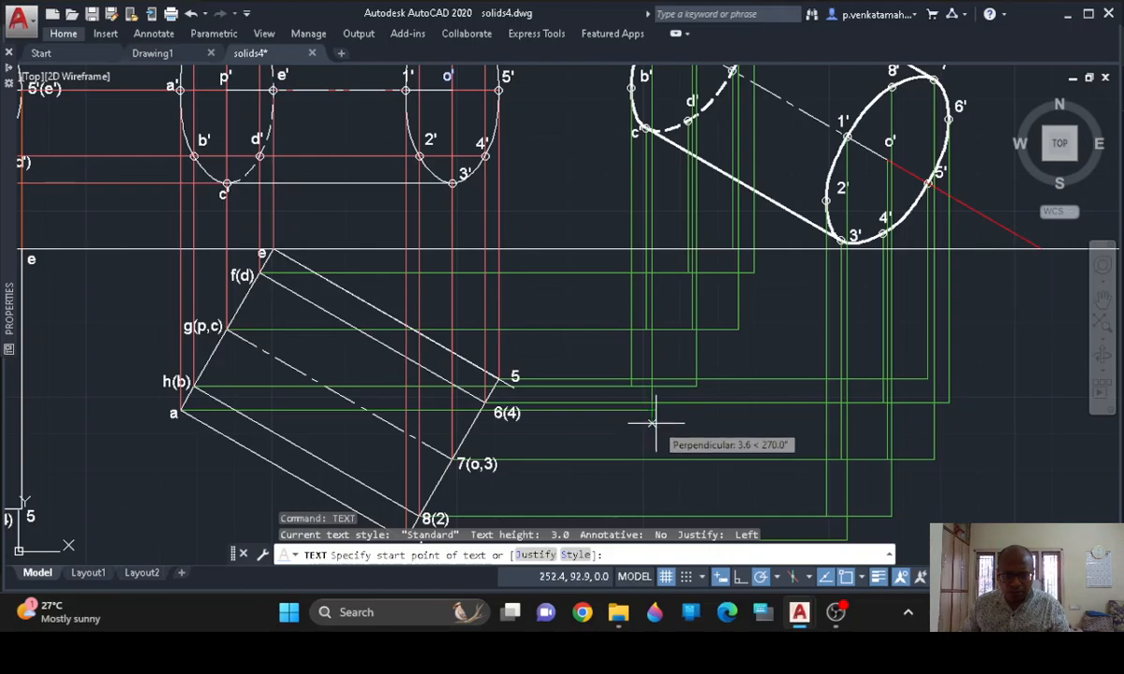
pyautogui.click(653, 424)
pyautogui.write('30')
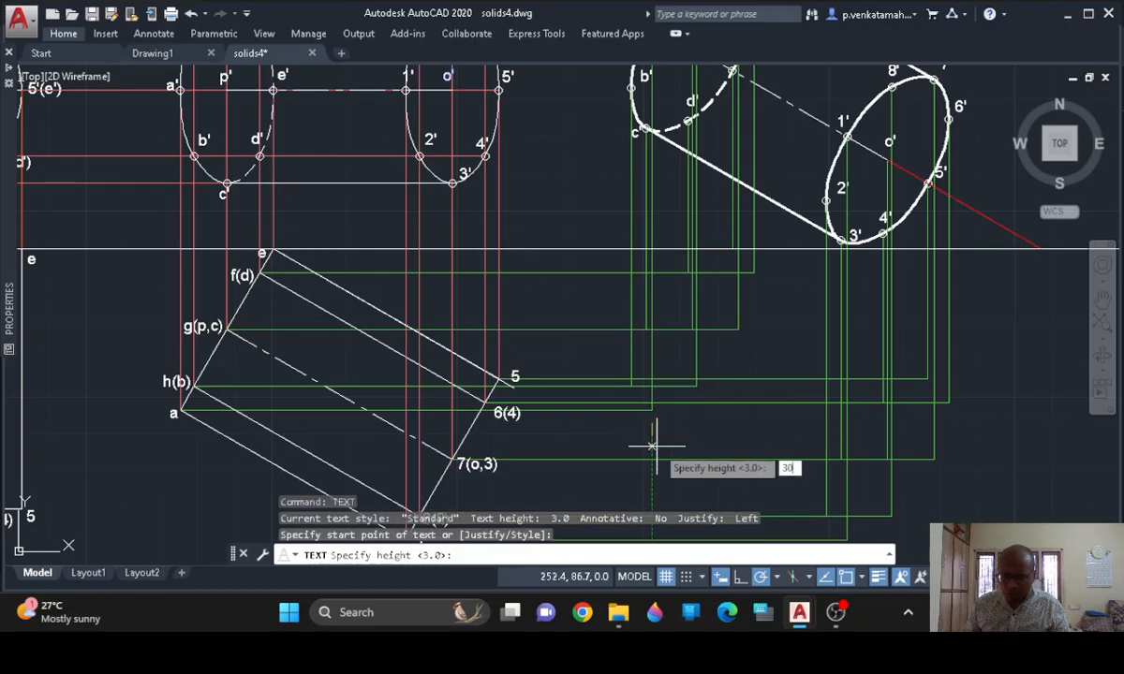
pyautogui.press('Return')
pyautogui.write('a')
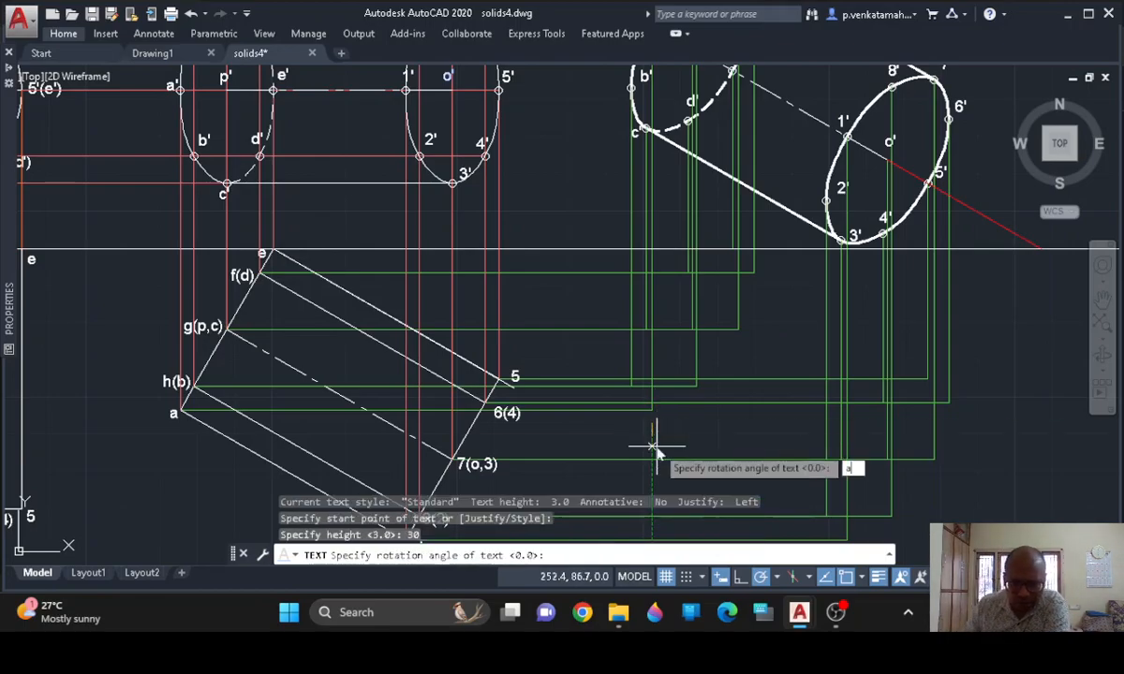
pyautogui.press('Return')
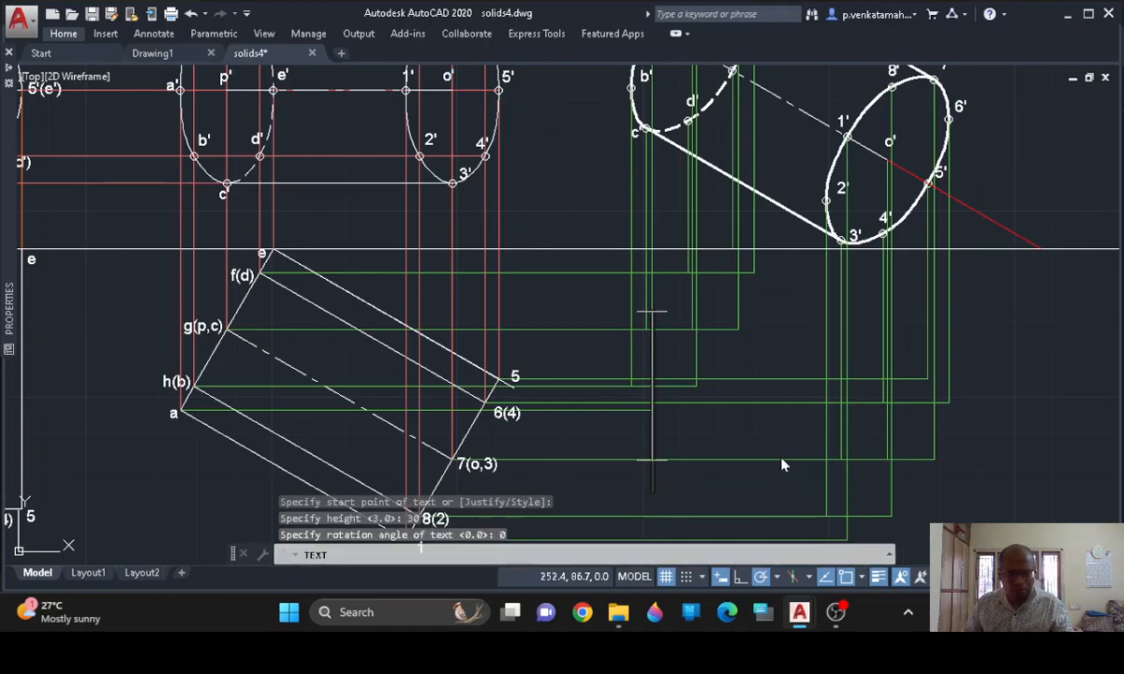
pyautogui.press('Escape')
pyautogui.press('Return')
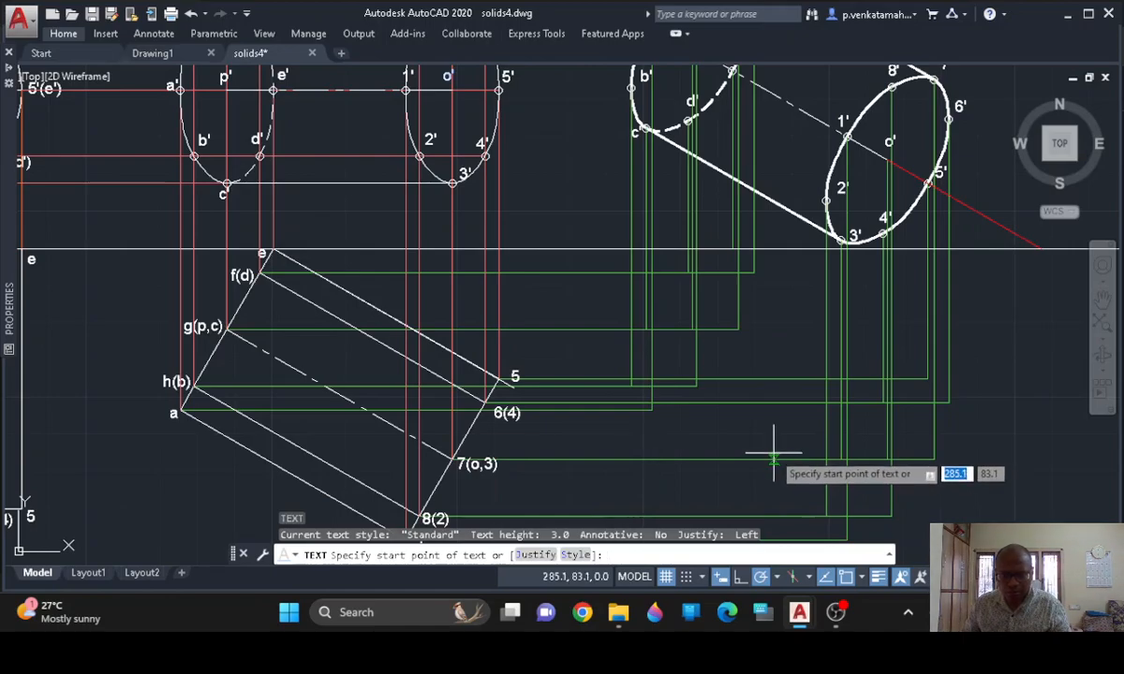
pyautogui.click(649, 417)
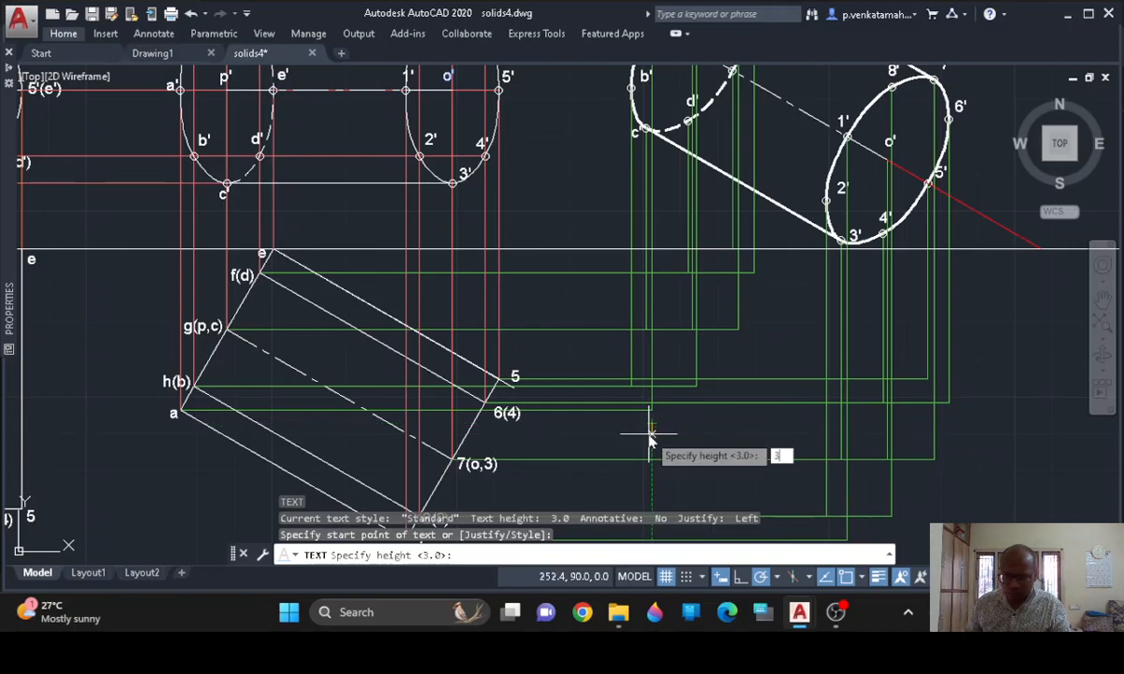
pyautogui.press('Return')
pyautogui.press('Return')
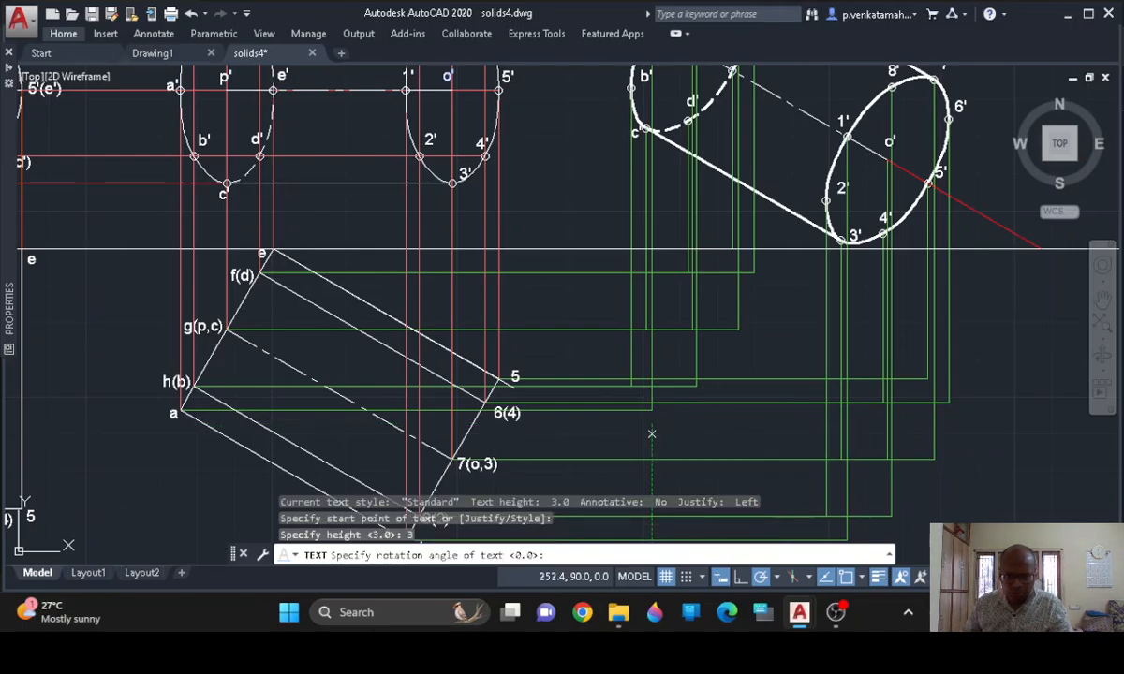
pyautogui.write('a')
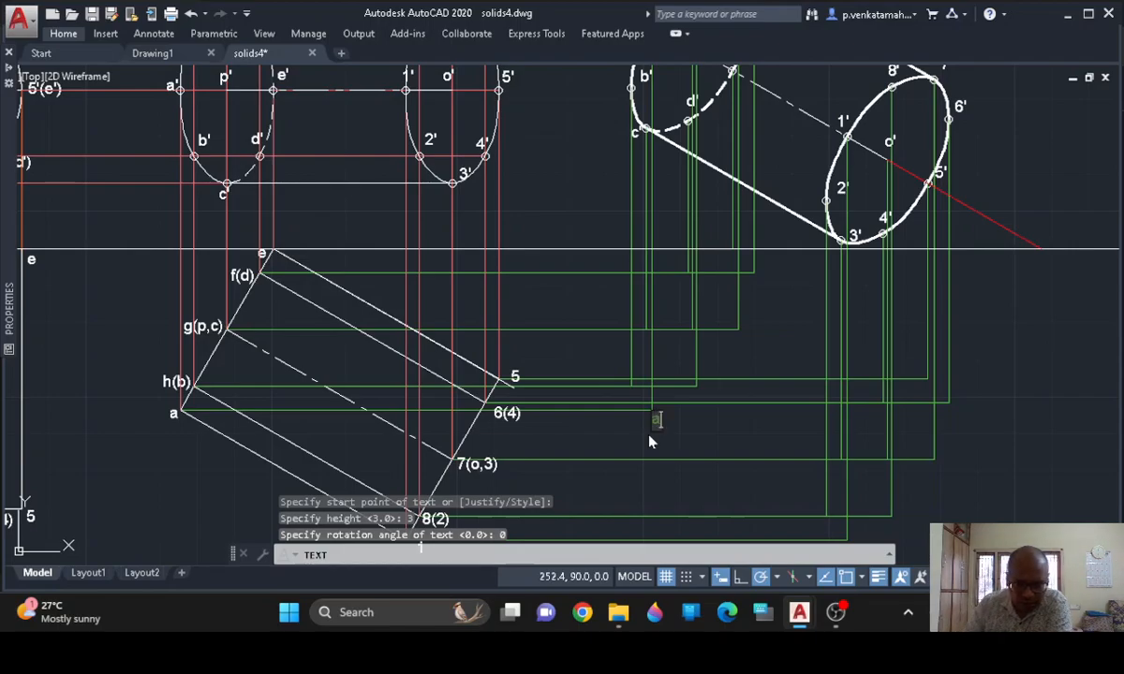
pyautogui.press('BackSpace')
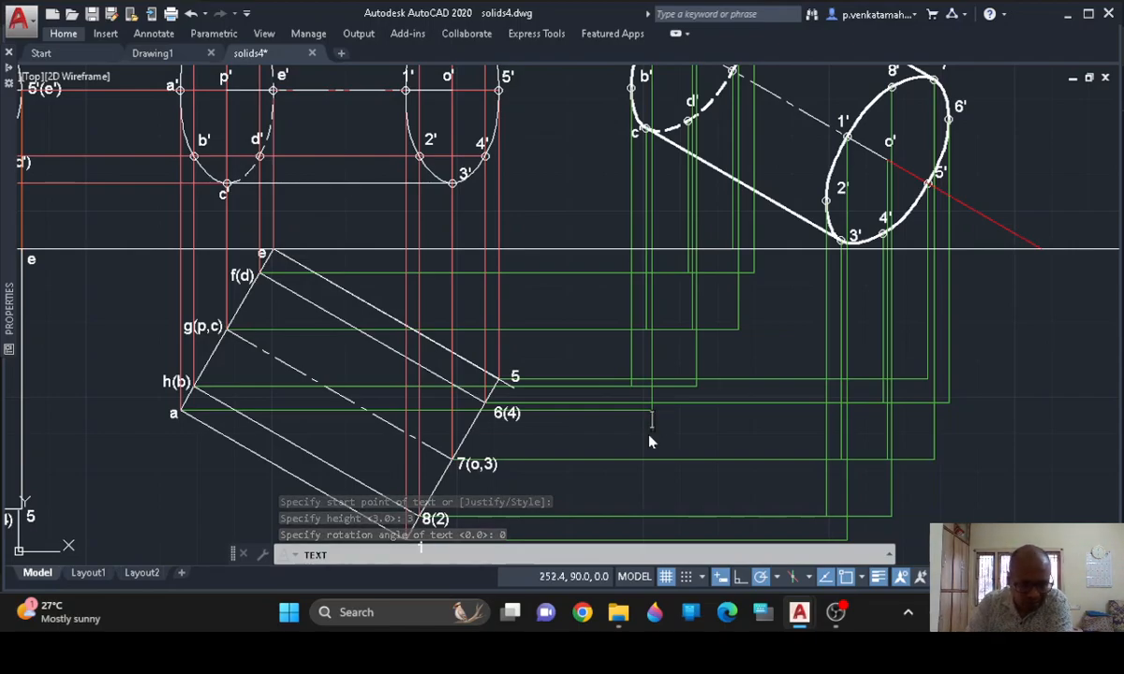
pyautogui.press('Escape')
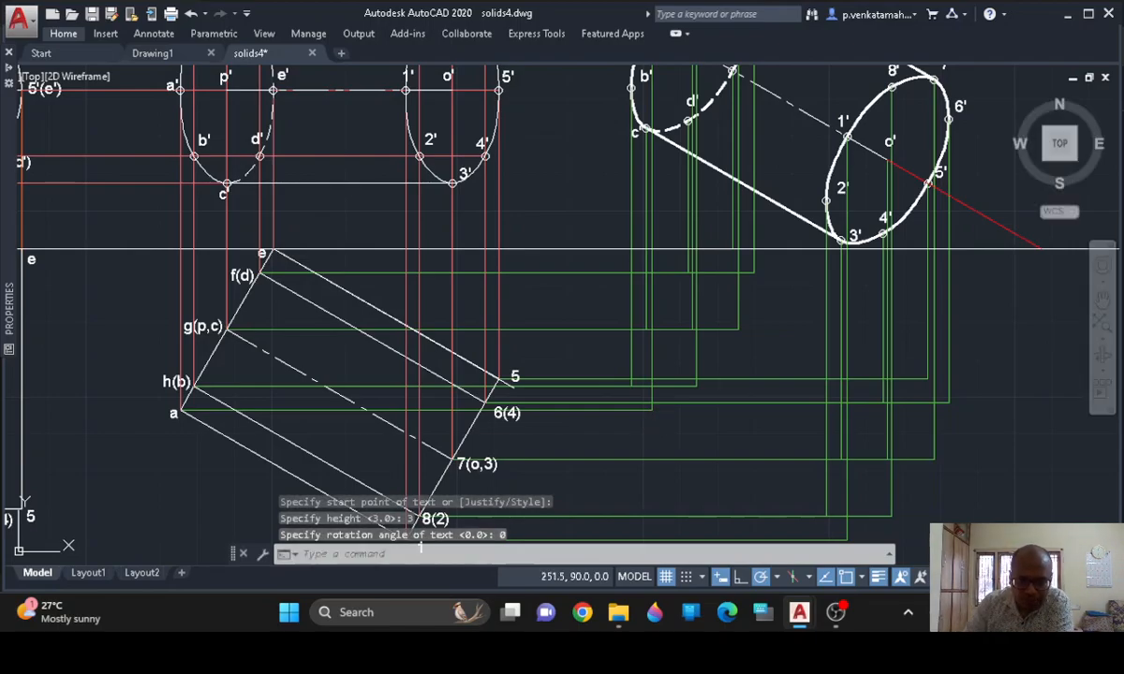
# Set the current object colour to ByLayer in the solids4 drawing
pyautogui.click(47, 53)
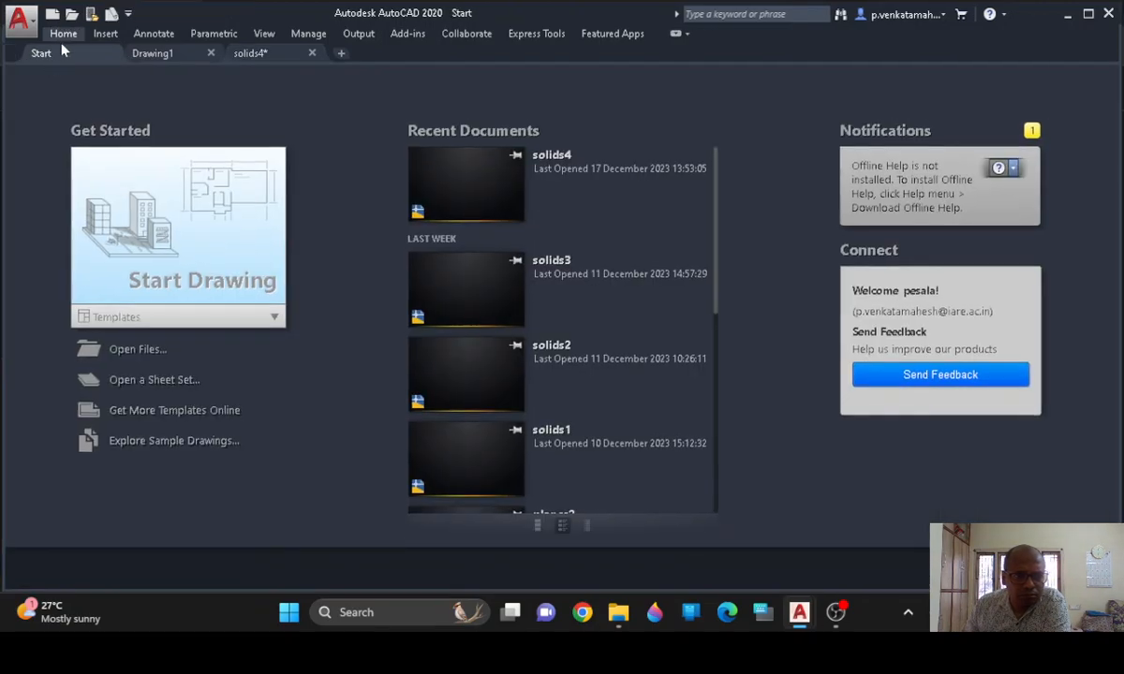
pyautogui.click(250, 53)
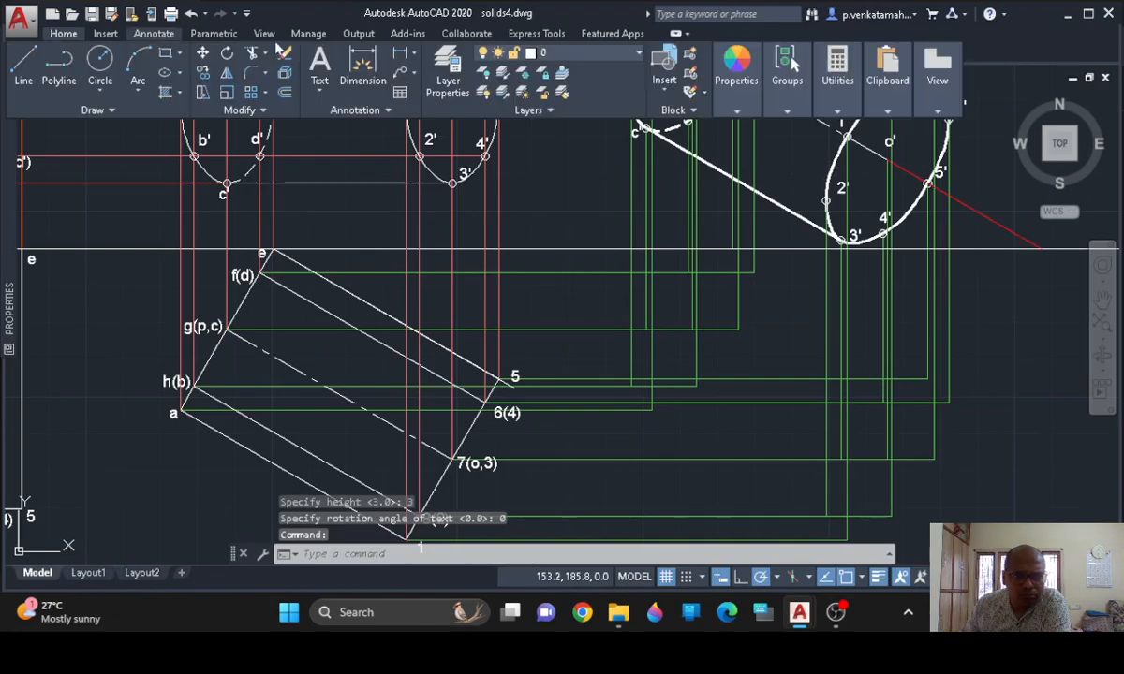
pyautogui.moveTo(745, 106)
pyautogui.click(814, 132)
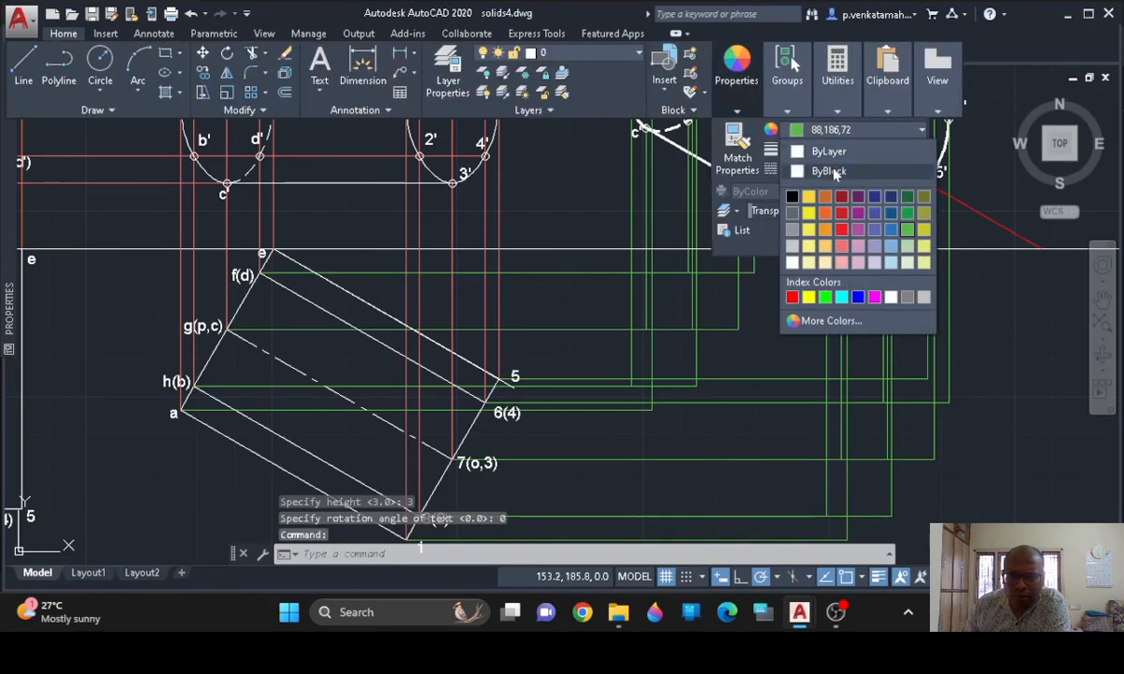
pyautogui.click(783, 151)
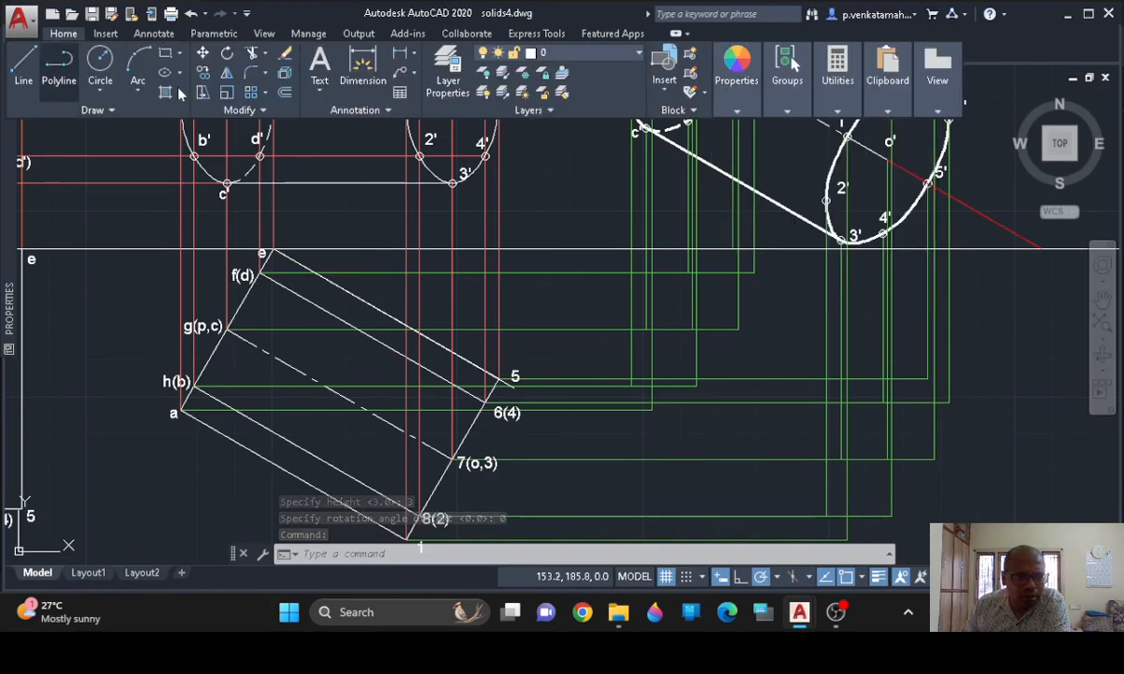
# Add single-line text "a" with height 3 and rotation 0 just below the end of the projector from a in the final top view
pyautogui.click(319, 87)
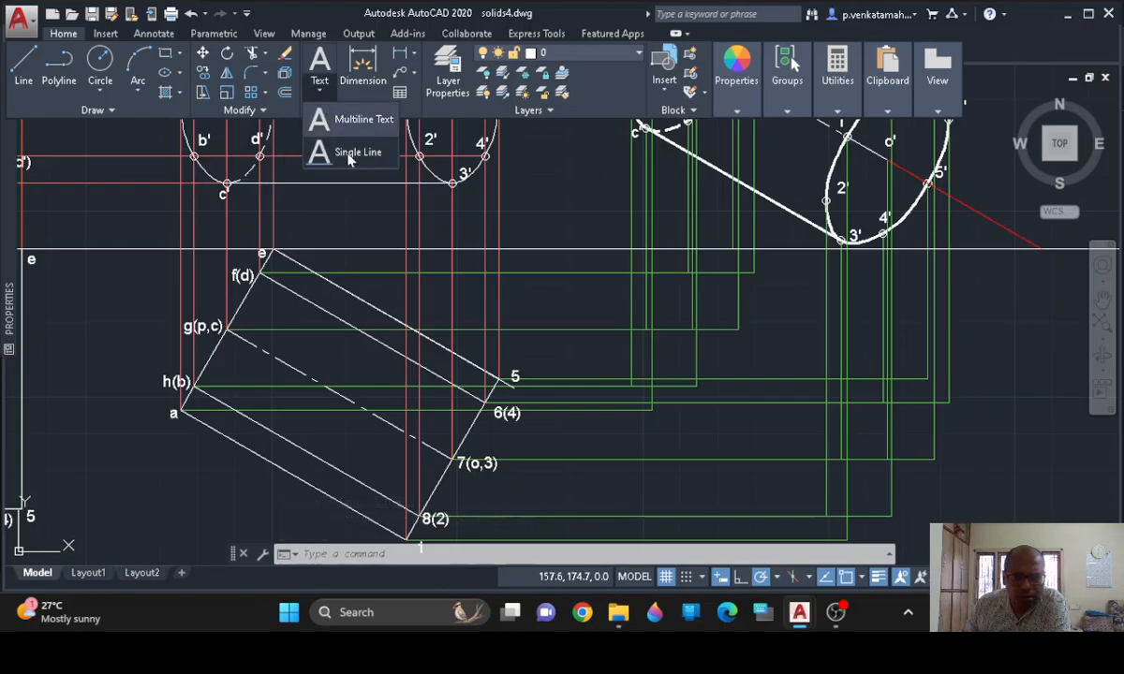
pyautogui.click(347, 151)
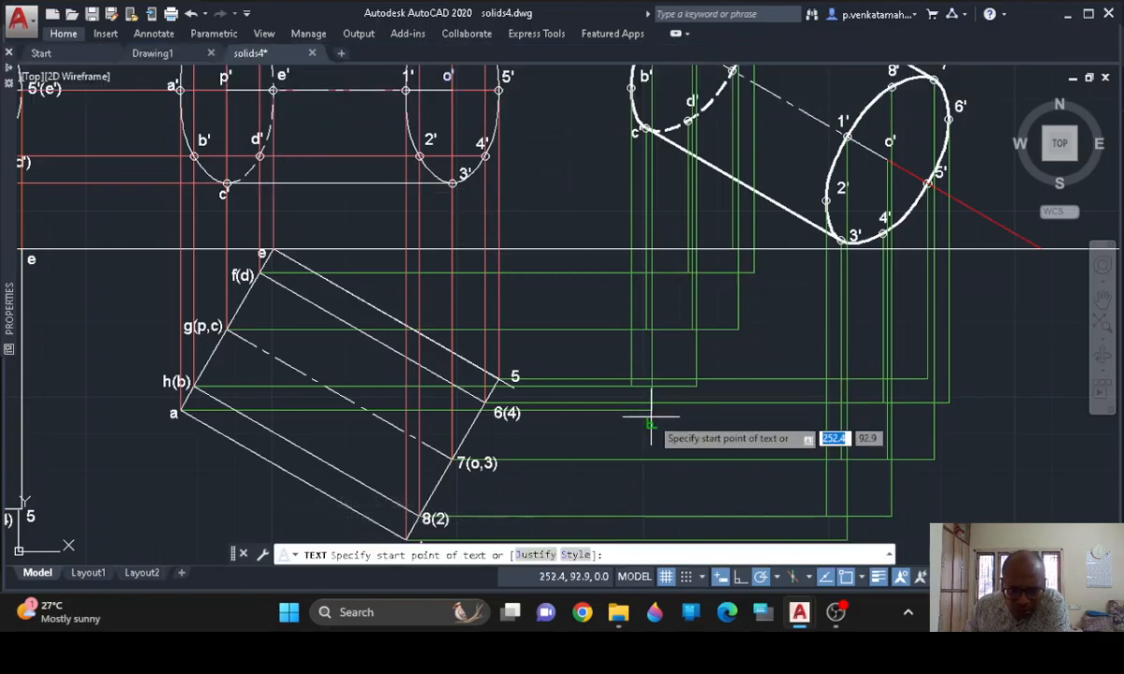
pyautogui.click(651, 420)
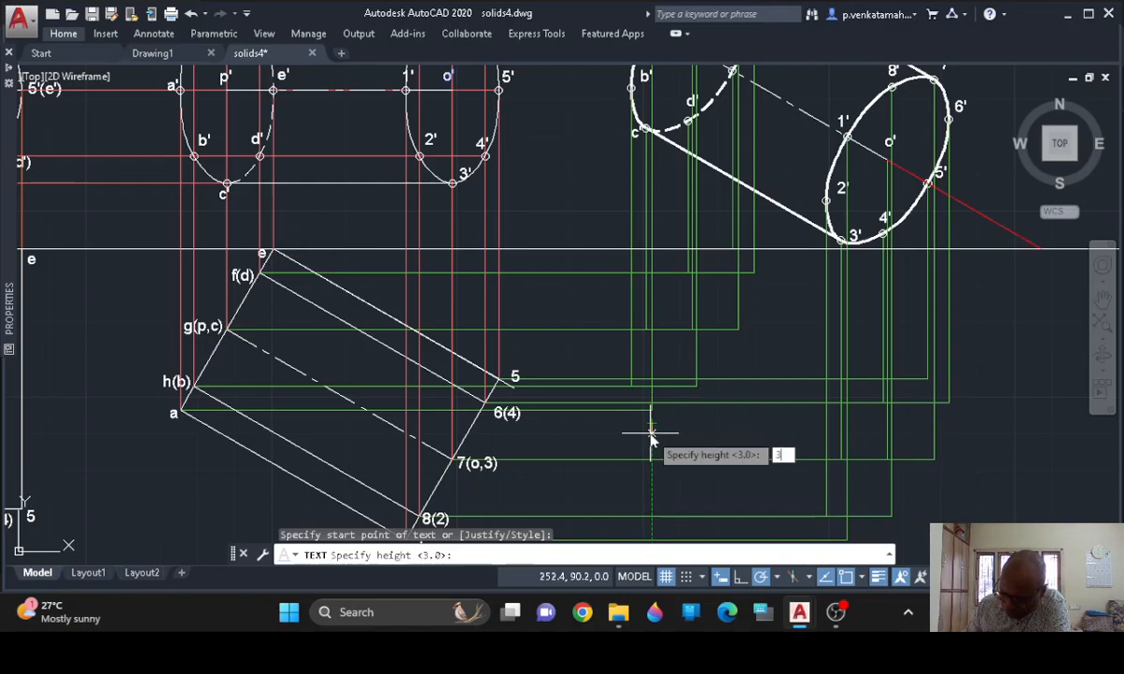
pyautogui.write('3')
pyautogui.press('Return')
pyautogui.write('0')
pyautogui.press('Return')
pyautogui.write('a')
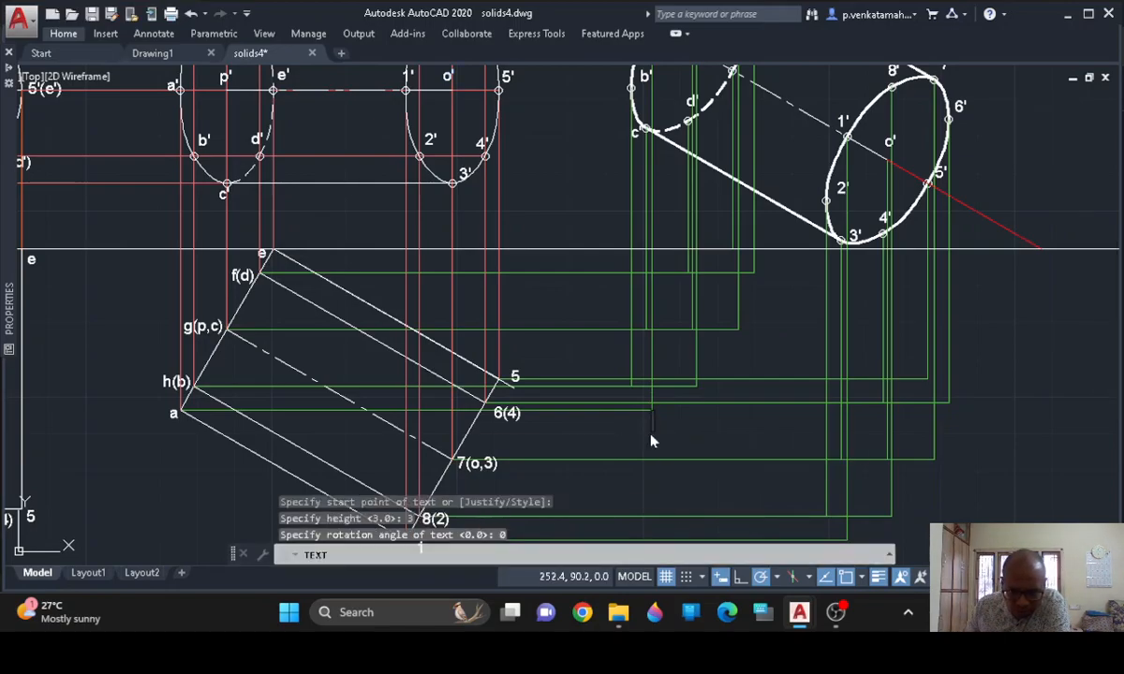
# Label the rear base's projector intersections b, c, d and e in the final top view
pyautogui.click(622, 394)
pyautogui.write('b')
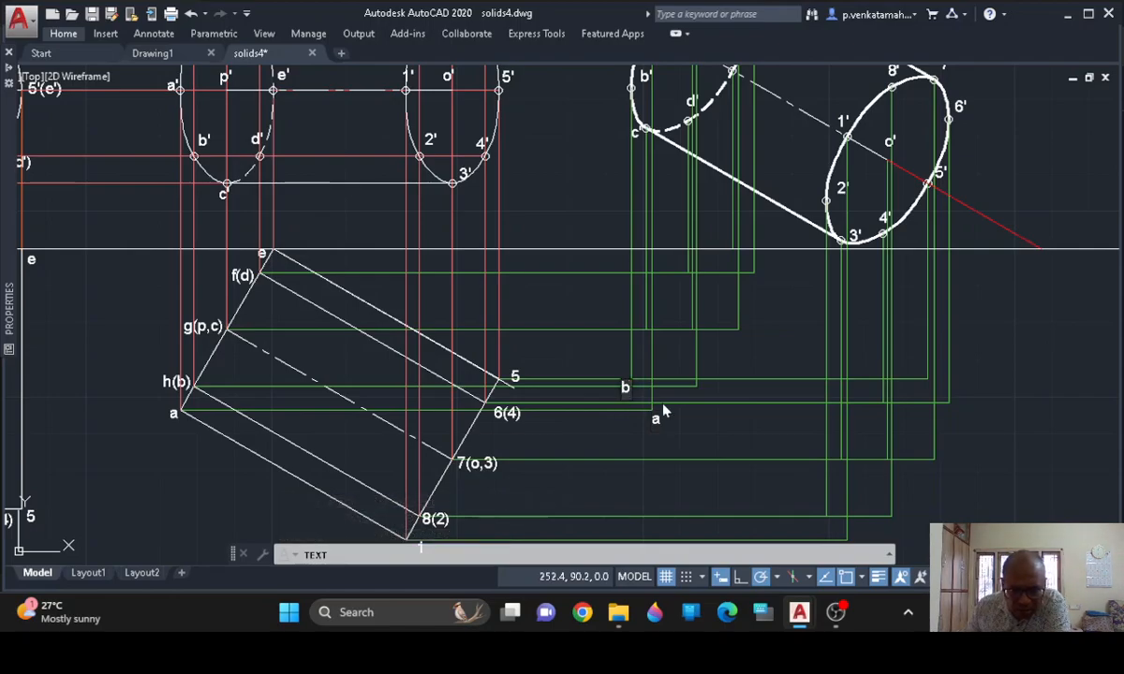
pyautogui.click(637, 325)
pyautogui.write('c')
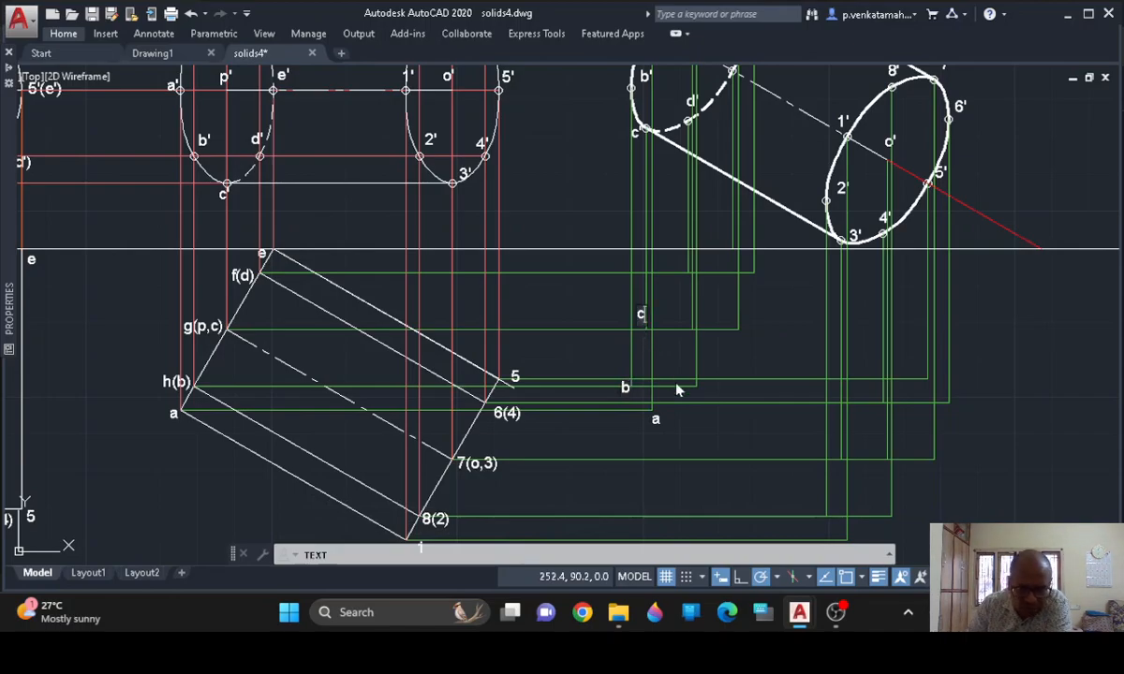
pyautogui.click(677, 262)
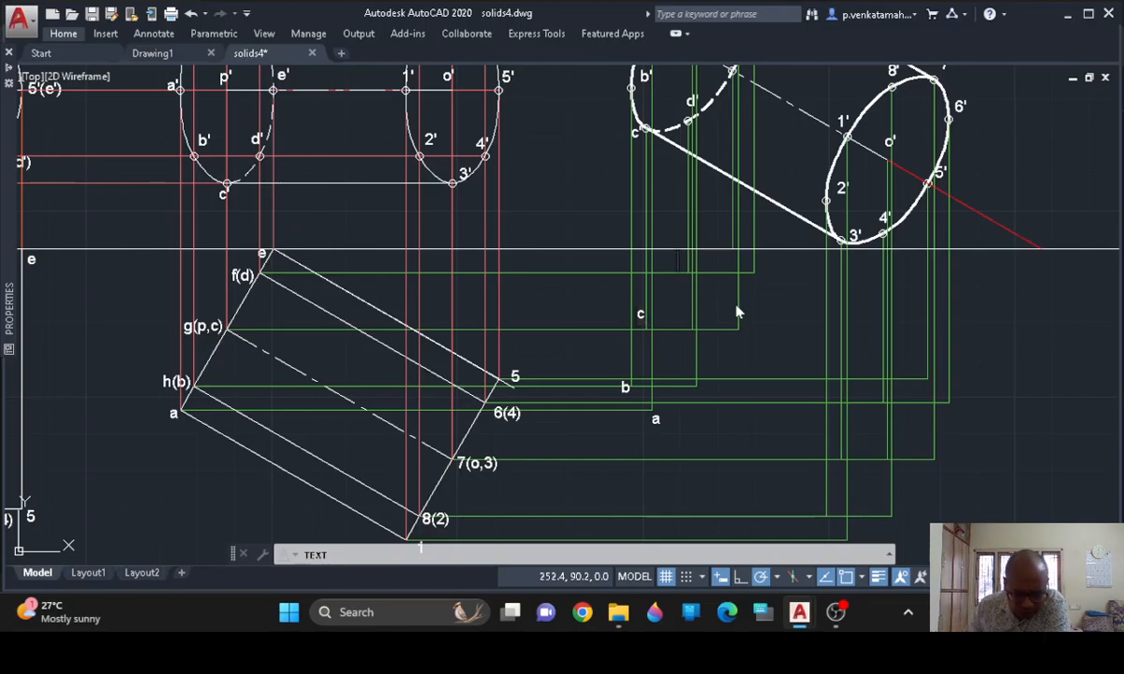
pyautogui.write('d')
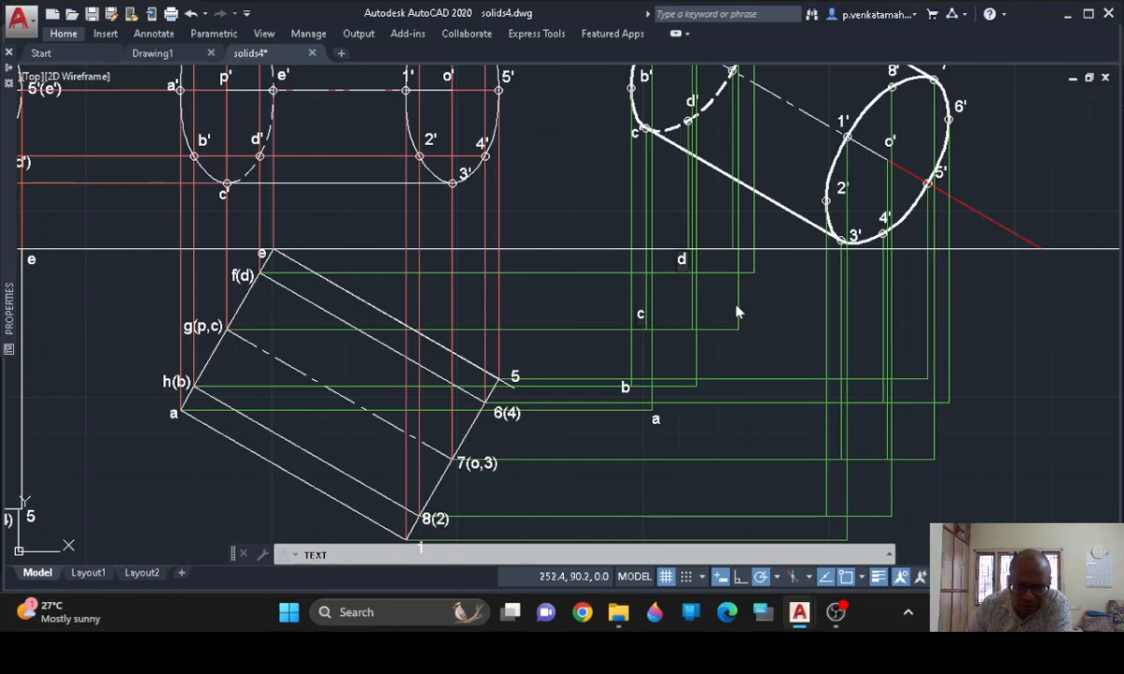
pyautogui.click(723, 247)
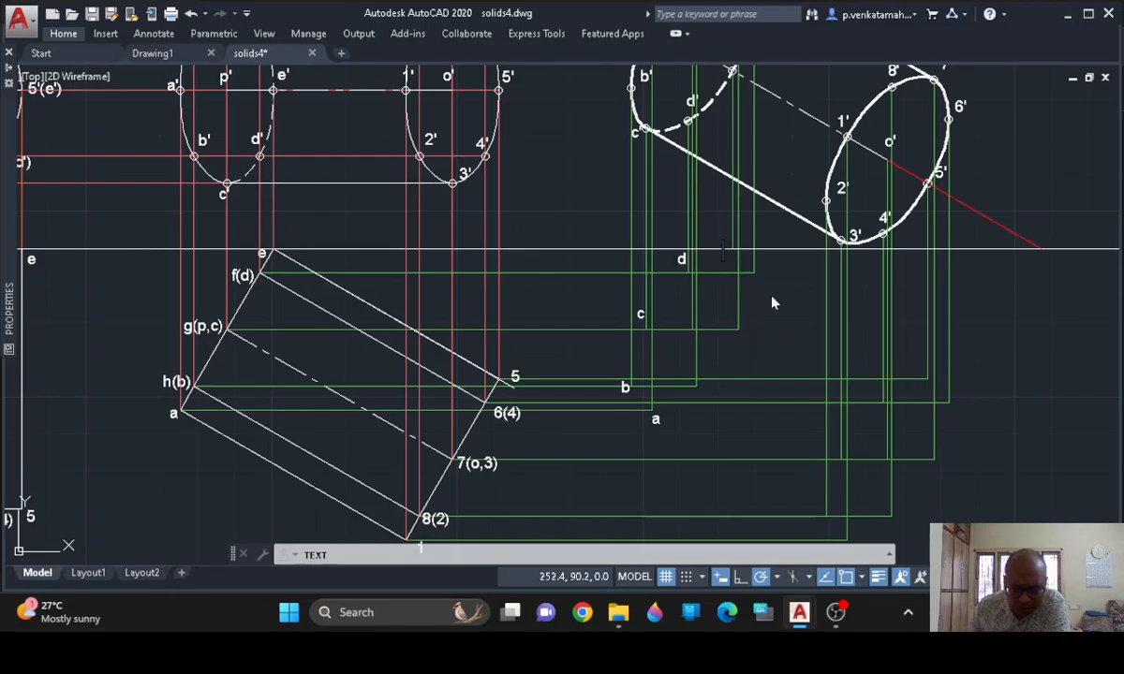
pyautogui.write('e')
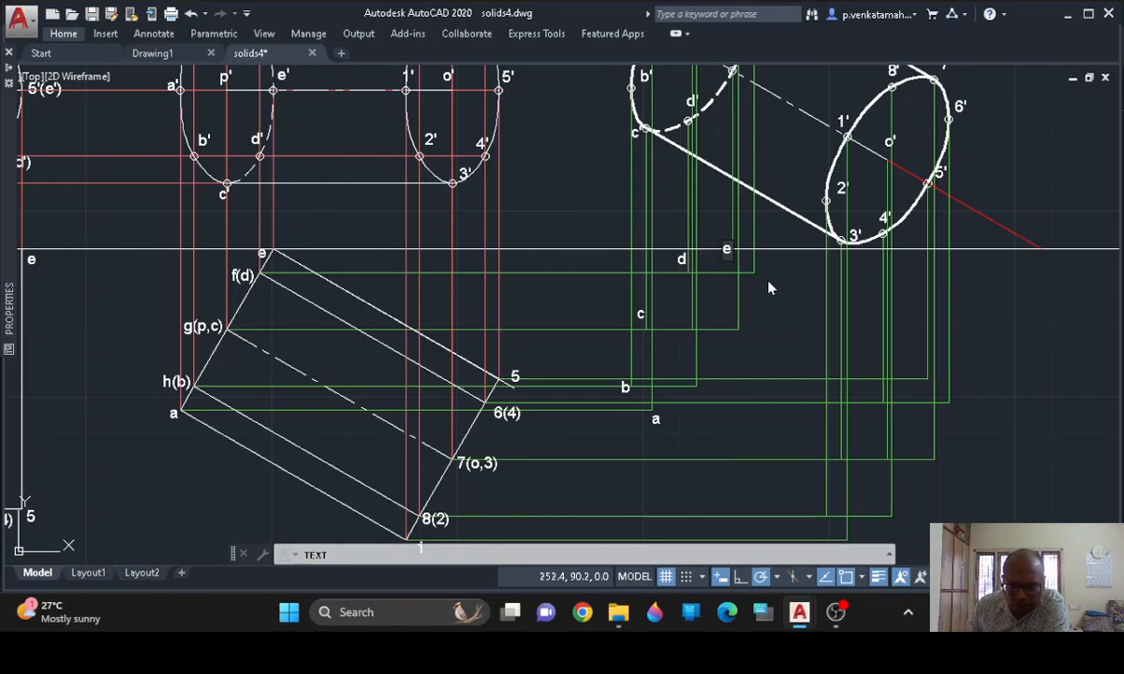
# Label the remaining rear base intersections f, g and h and the centre p in the final top view
pyautogui.click(761, 278)
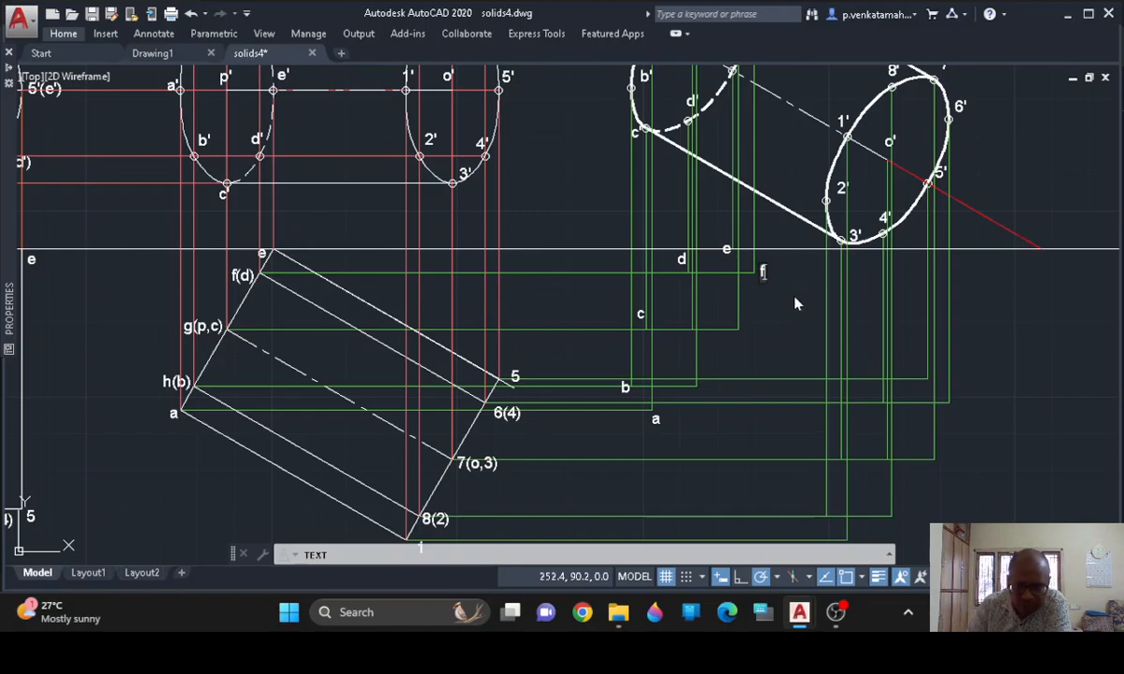
pyautogui.click(745, 337)
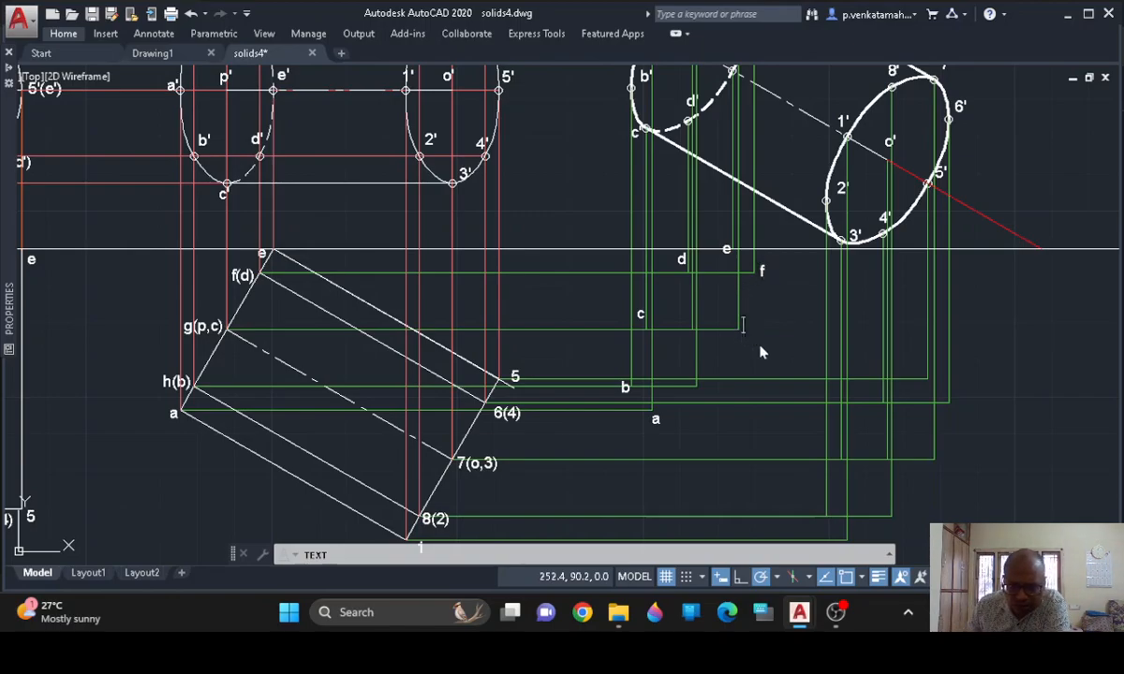
pyautogui.write('g')
pyautogui.click(705, 390)
pyautogui.write('h')
pyautogui.click(683, 326)
pyautogui.write('p')
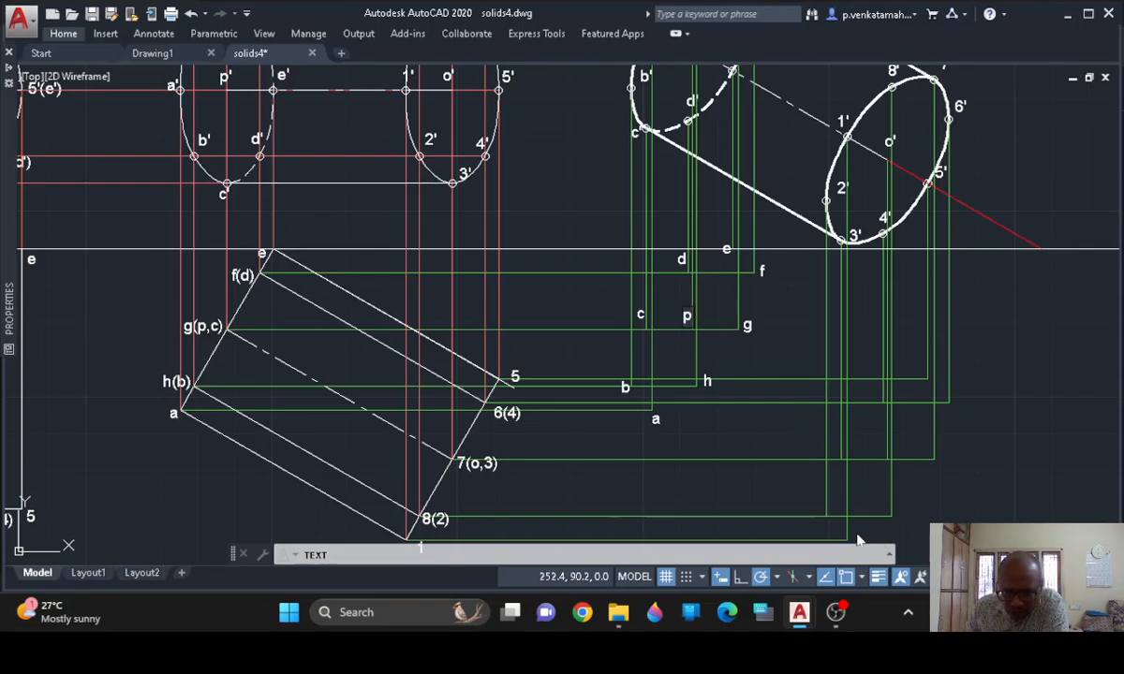
# Label the front base's projector intersections 1, 2, 3 and 4 in the final top view
pyautogui.moveTo(873, 532)
pyautogui.mouseDown(button='middle')
pyautogui.moveTo(870, 474)
pyautogui.moveTo(813, 468)
pyautogui.mouseUp(button='middle')
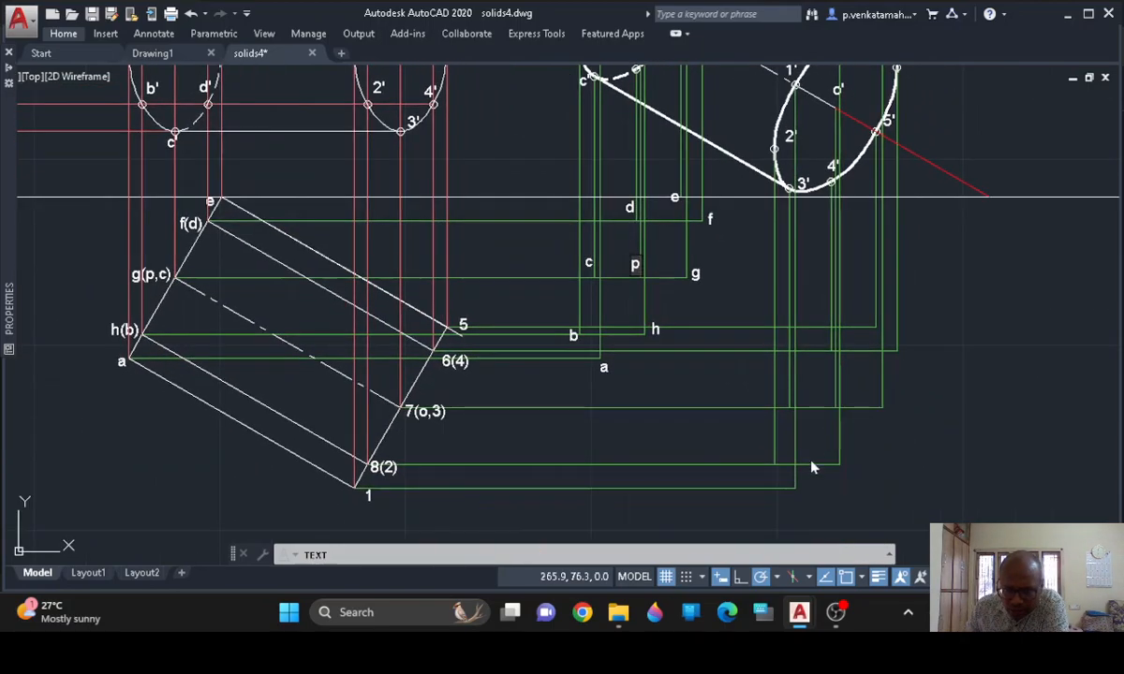
pyautogui.click(803, 513)
pyautogui.write('1')
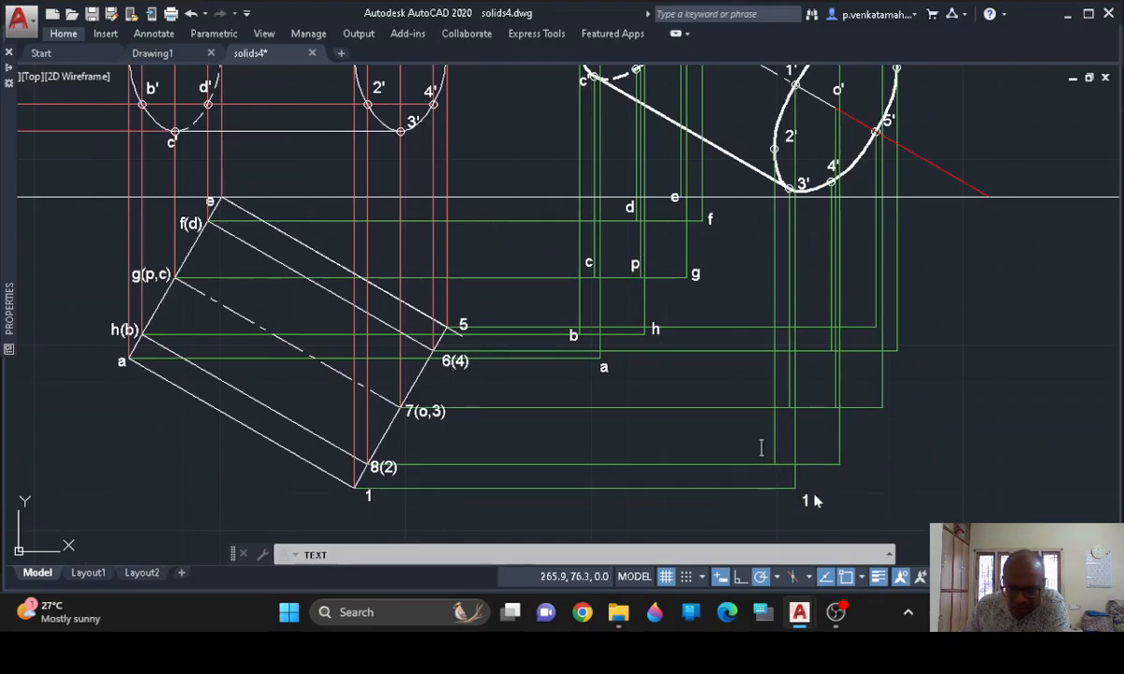
pyautogui.write('2')
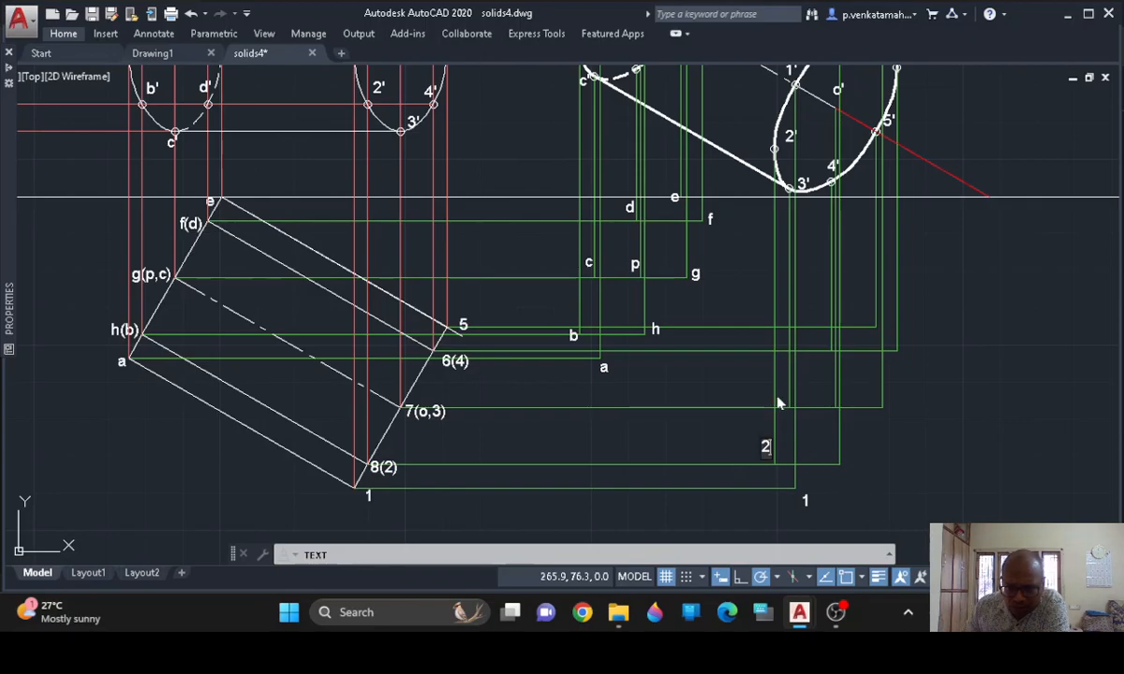
pyautogui.write('3')
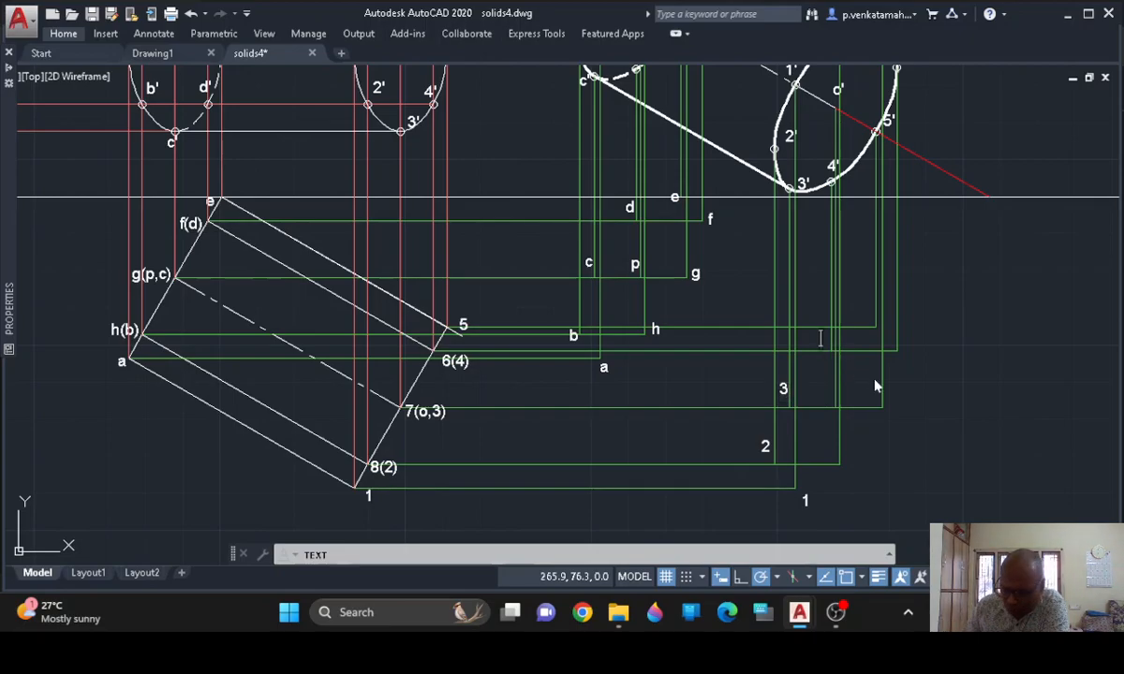
pyautogui.write('4')
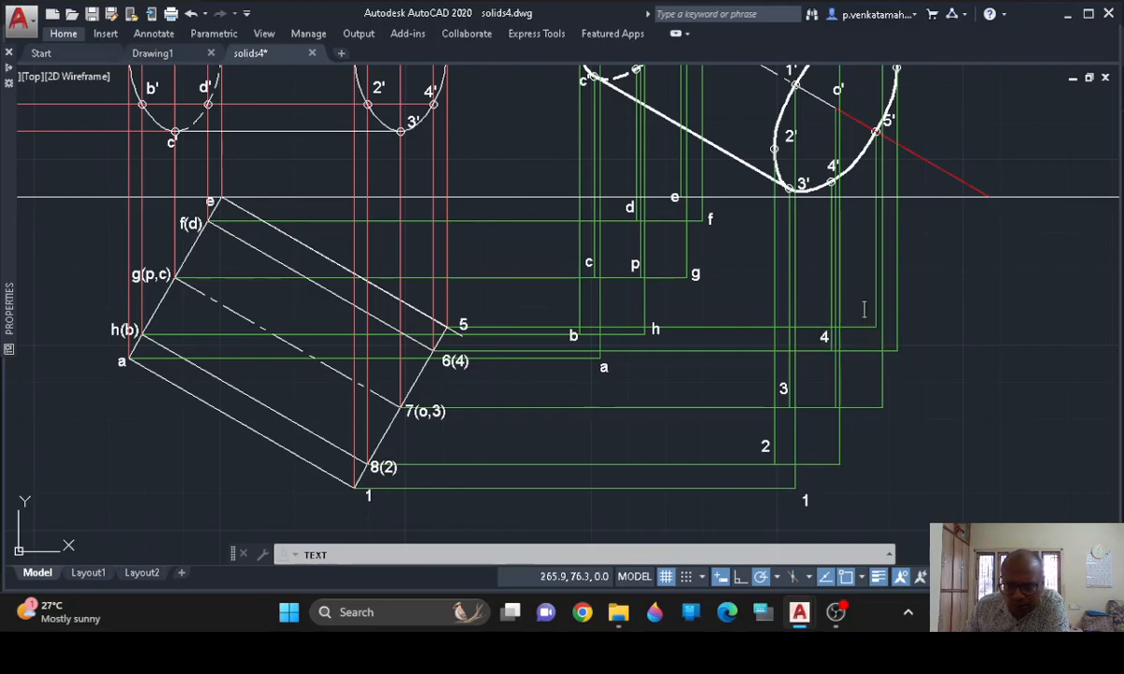
# Label the front base's remaining projector intersections 5, 6, 7 and 8 and the centre o in the final top view
pyautogui.write('5')
pyautogui.click(906, 353)
pyautogui.write('6')
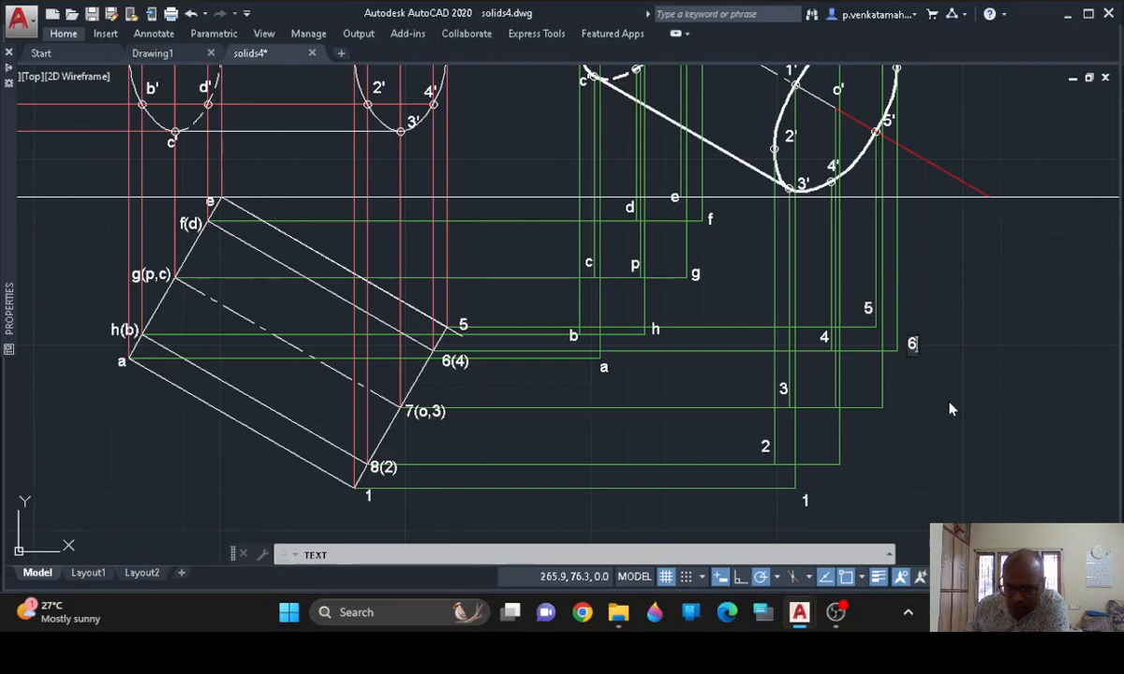
pyautogui.click(893, 416)
pyautogui.write('7')
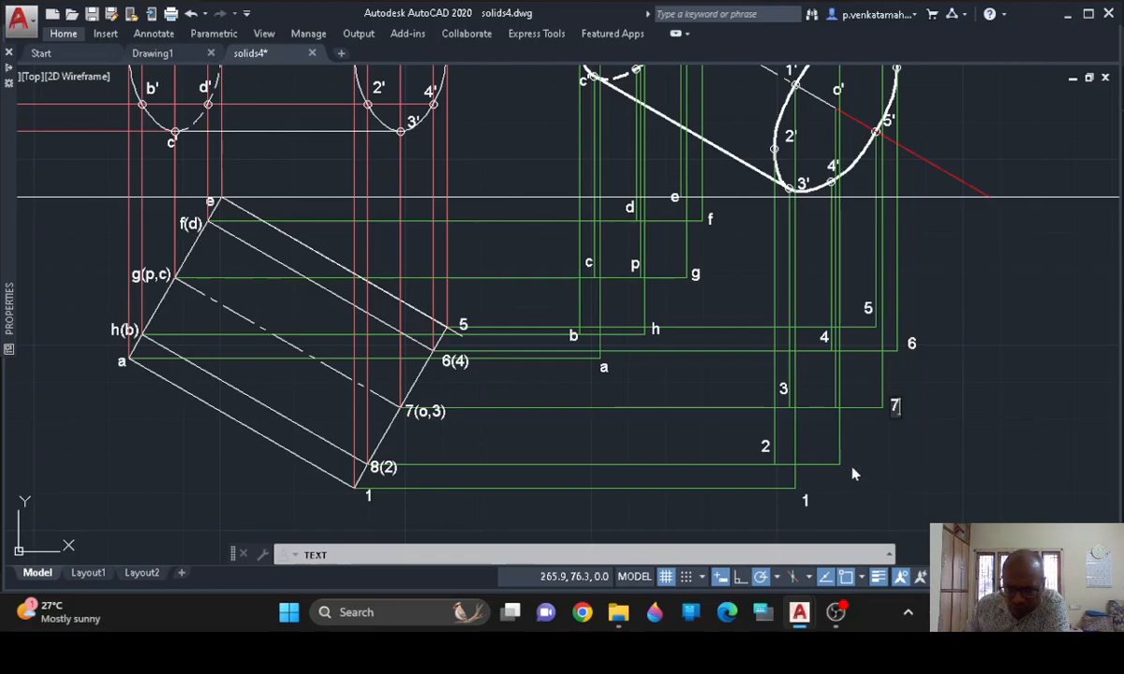
pyautogui.write('8')
pyautogui.click(826, 401)
pyautogui.write('o')
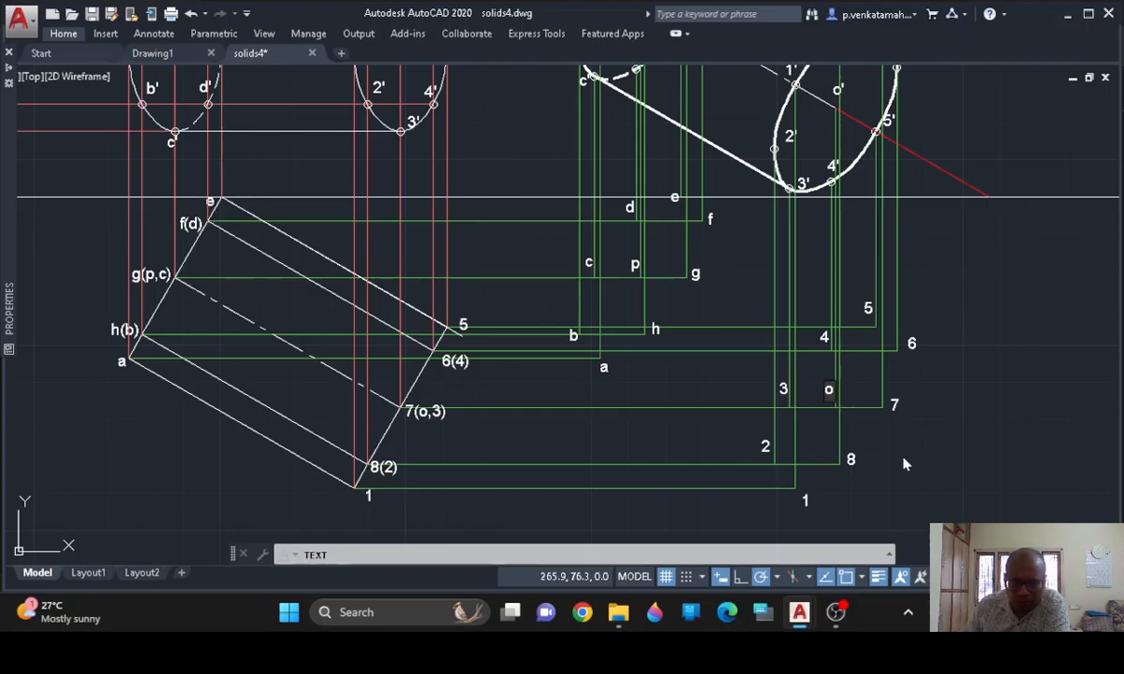
pyautogui.click(1015, 428)
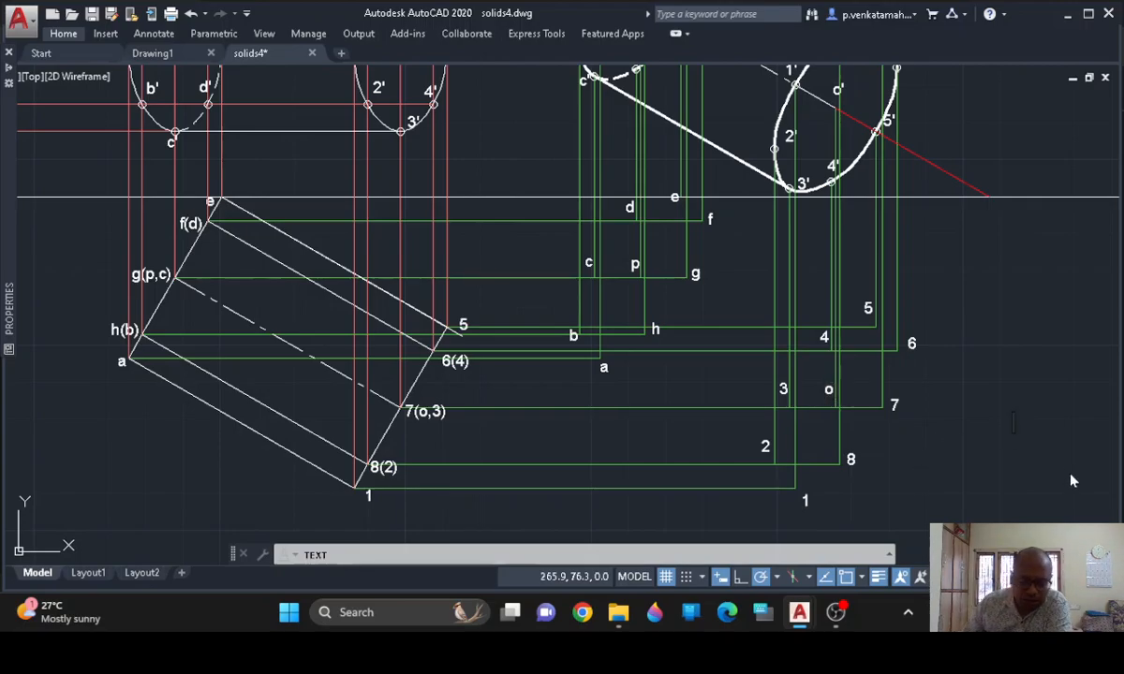
pyautogui.press('Return')
# With nothing selected, set the current lineweight for new objects to 0.30
pyautogui.moveTo(969, 387); pyautogui.dragTo(868, 349, button='middle')
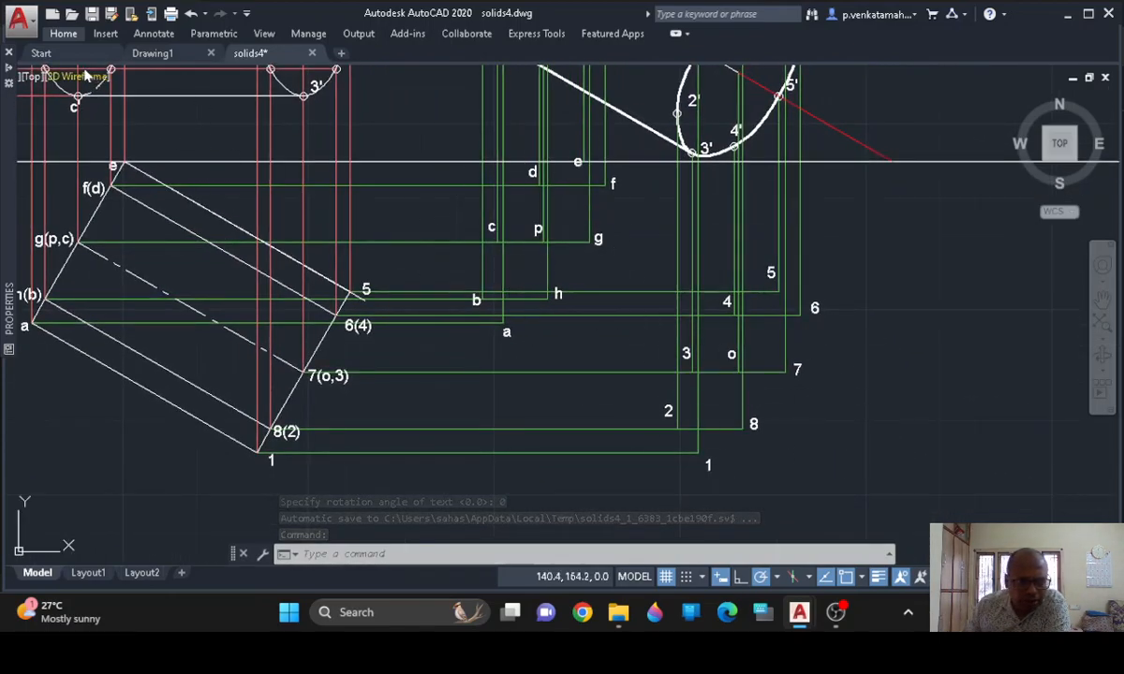
pyautogui.moveTo(12, 70)
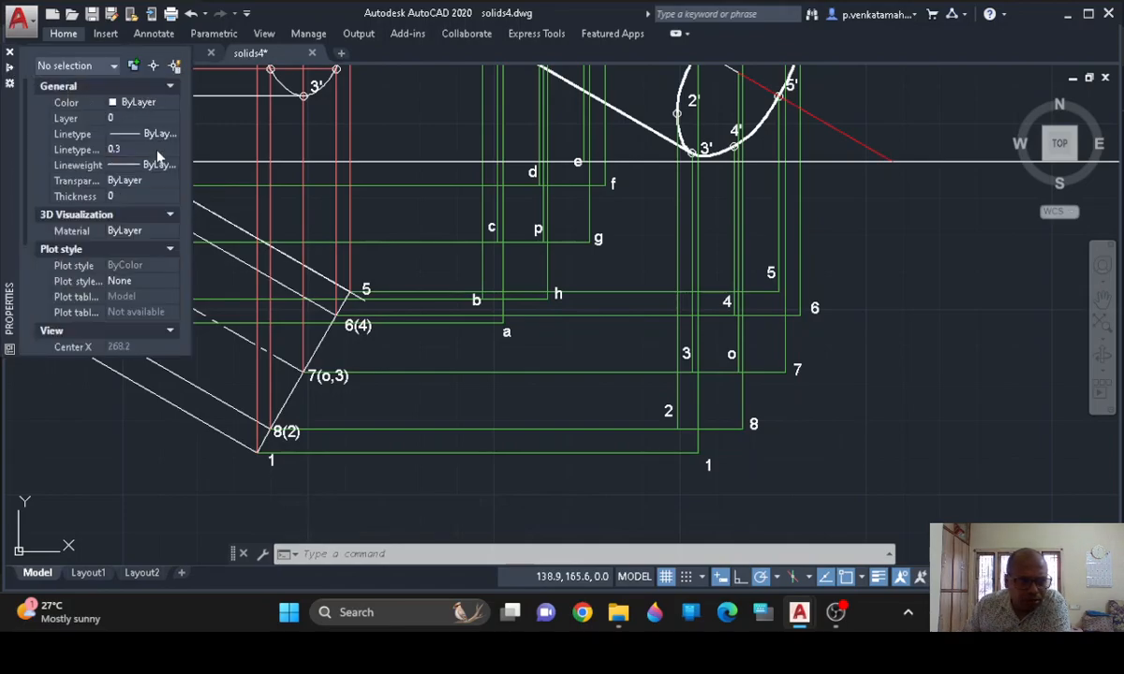
pyautogui.click(170, 166)
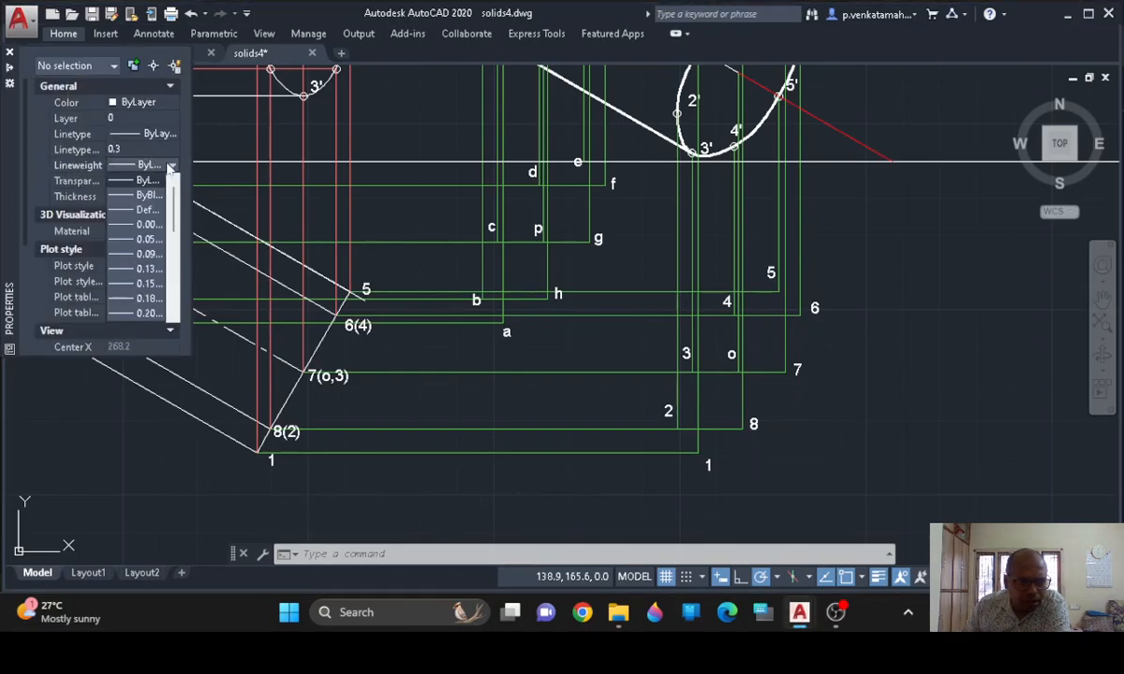
pyautogui.scroll(-2, 150, 263)
pyautogui.click(140, 246)
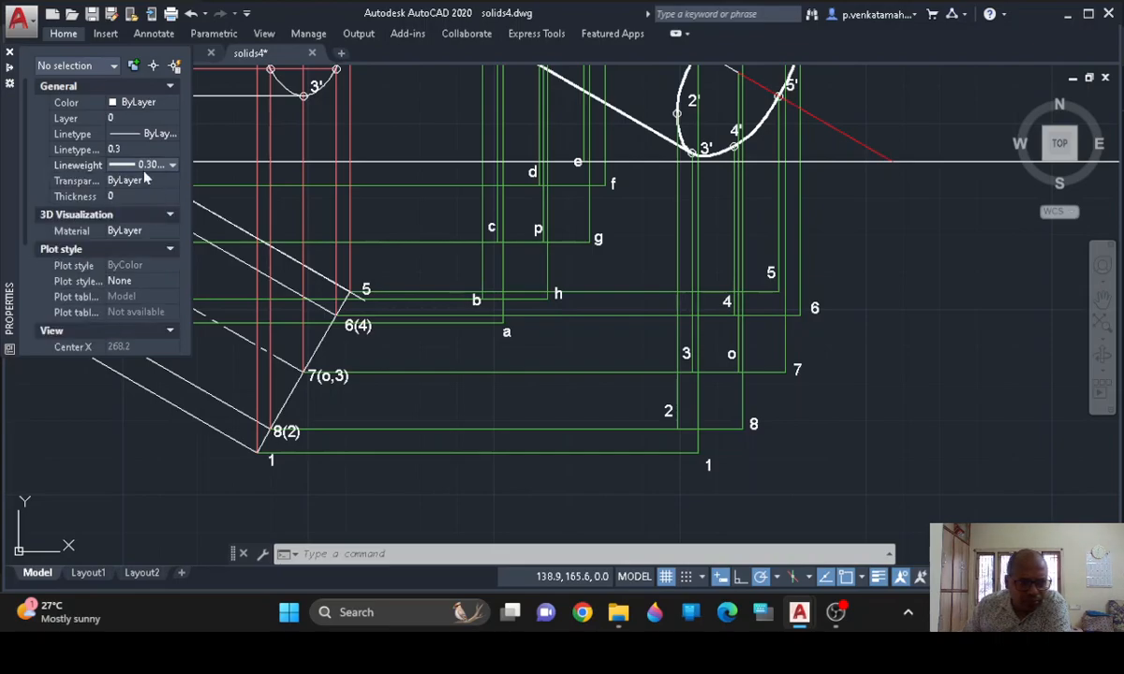
pyautogui.click(10, 69)
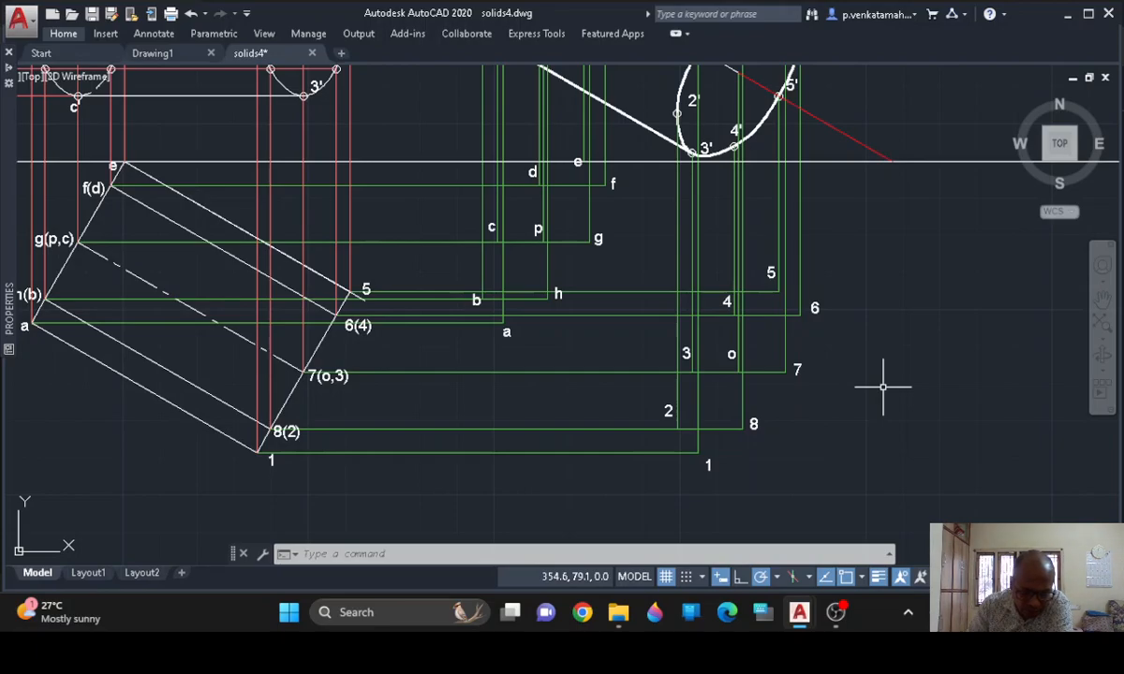
# Draw a closed spline through the front base points 1 to 8 in order in the final top view
pyautogui.write('p')
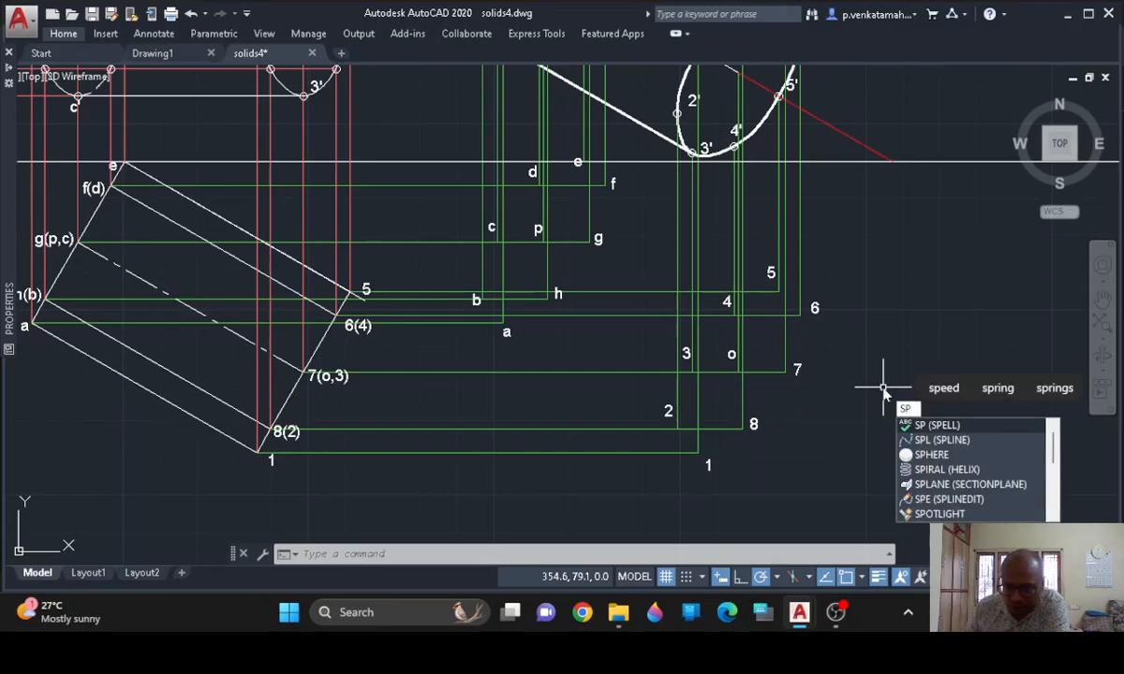
pyautogui.click(941, 439)
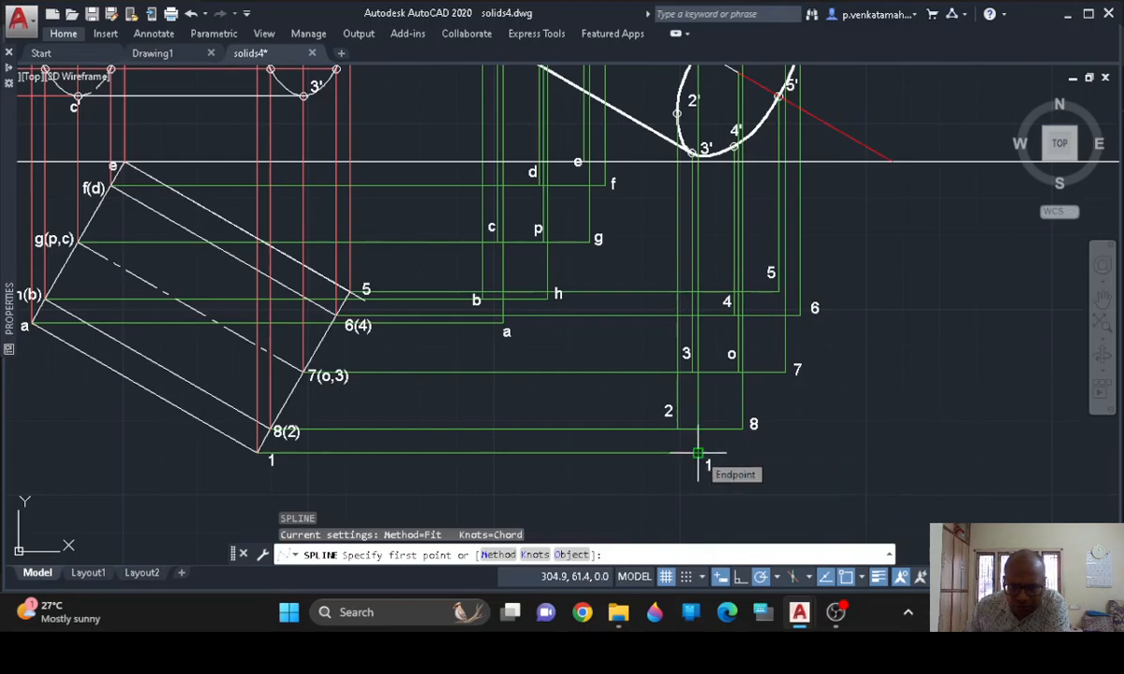
pyautogui.click(698, 454)
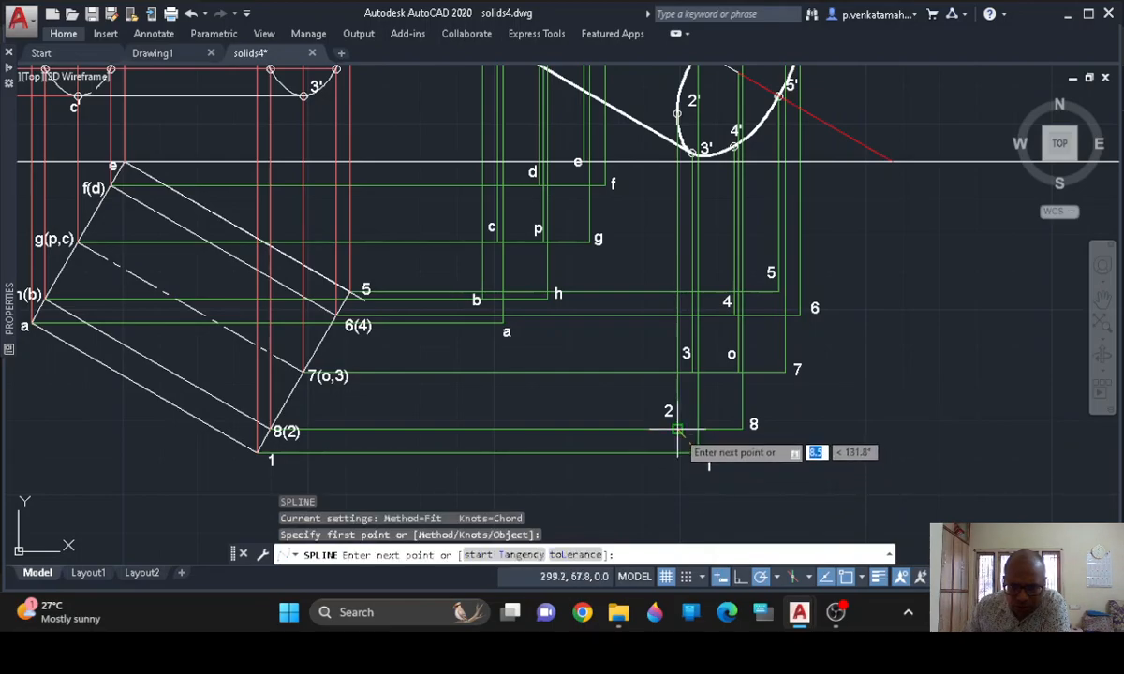
pyautogui.click(678, 430)
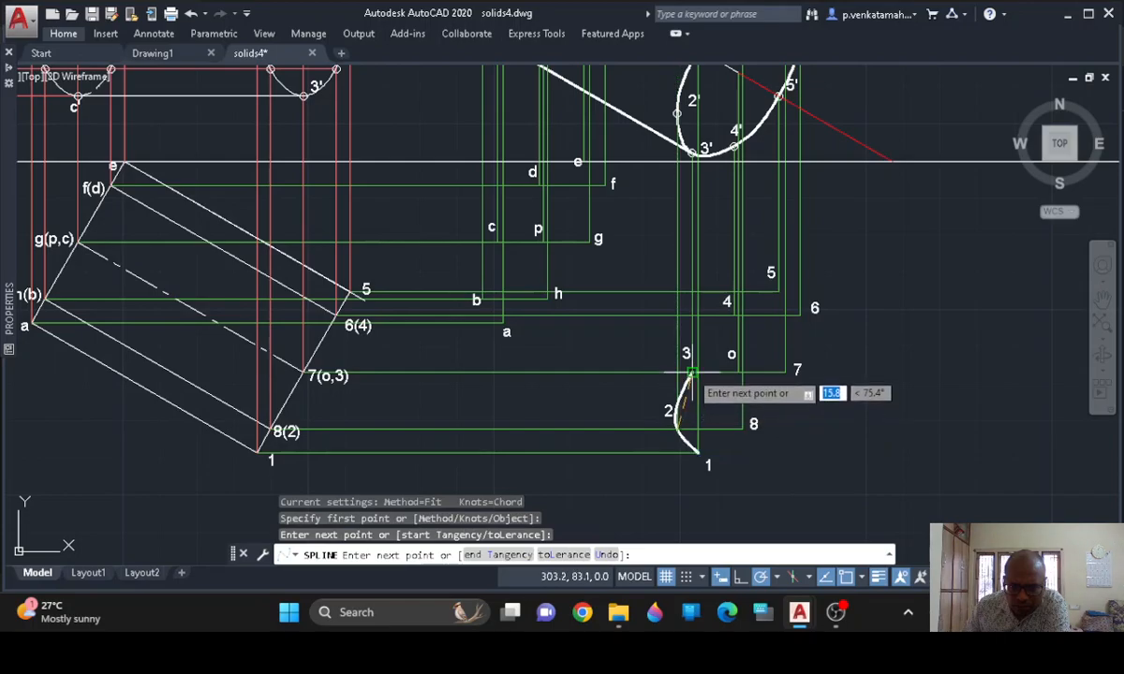
pyautogui.click(690, 373)
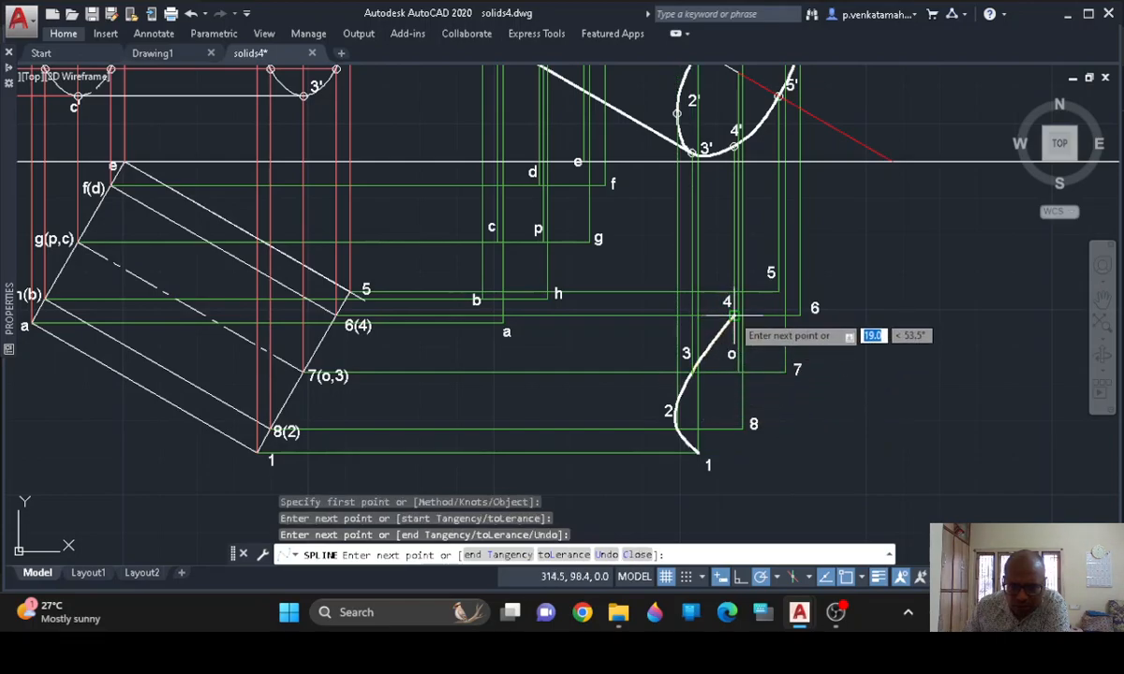
pyautogui.click(733, 316)
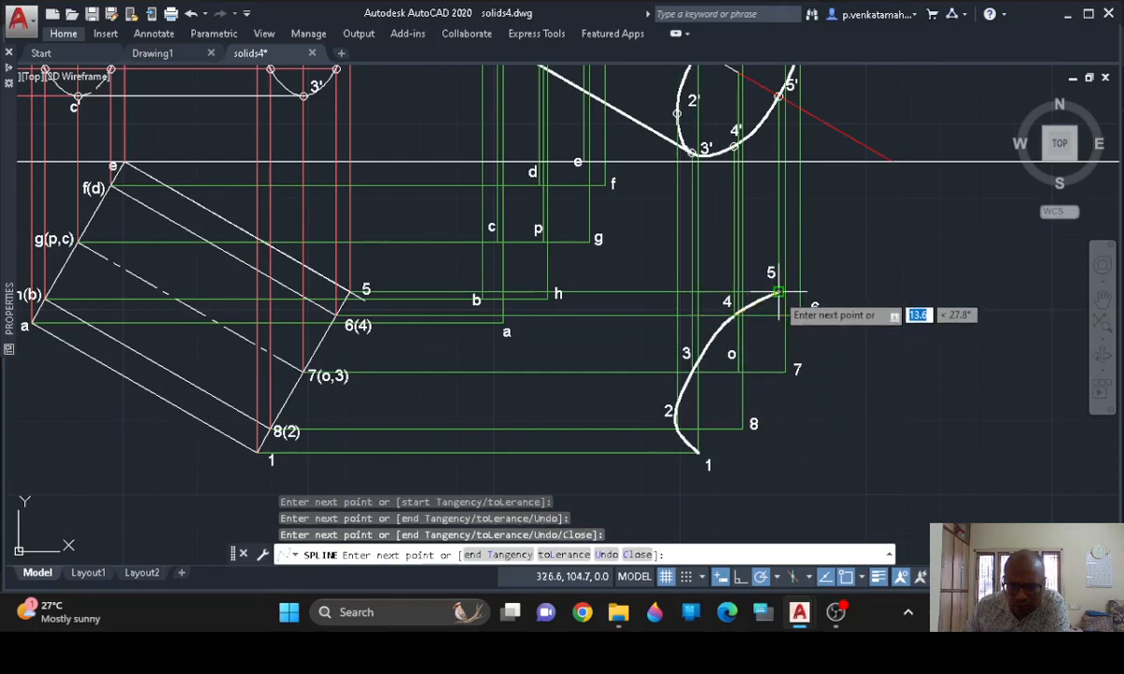
pyautogui.click(778, 294)
pyautogui.click(801, 316)
pyautogui.click(789, 371)
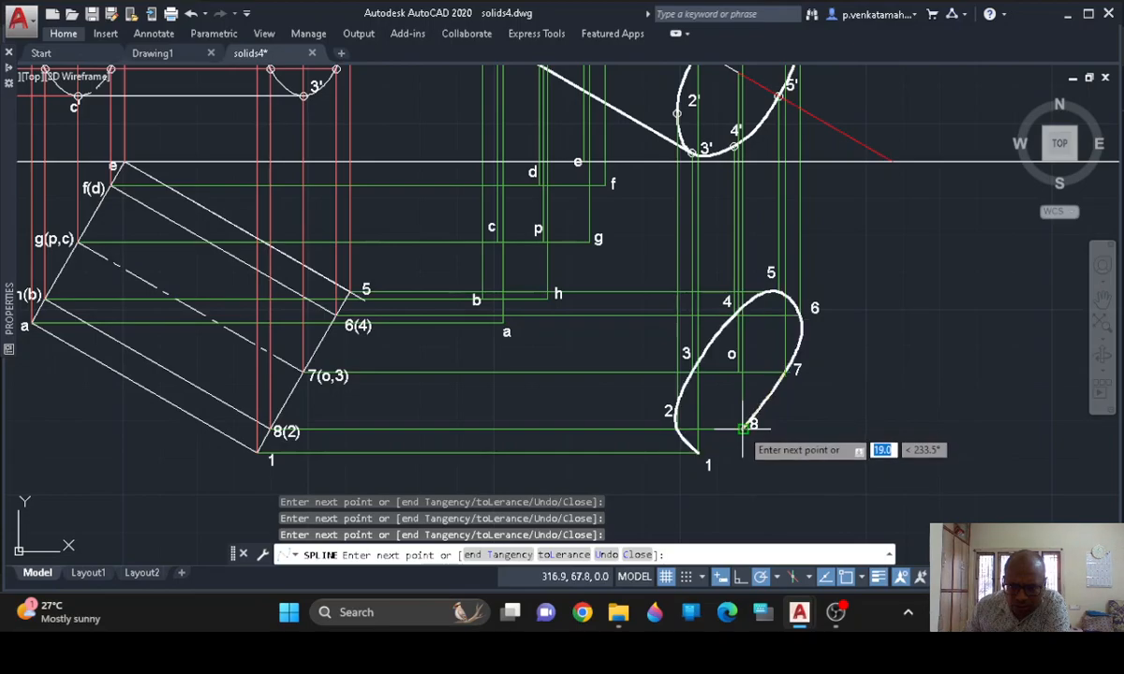
pyautogui.click(743, 428)
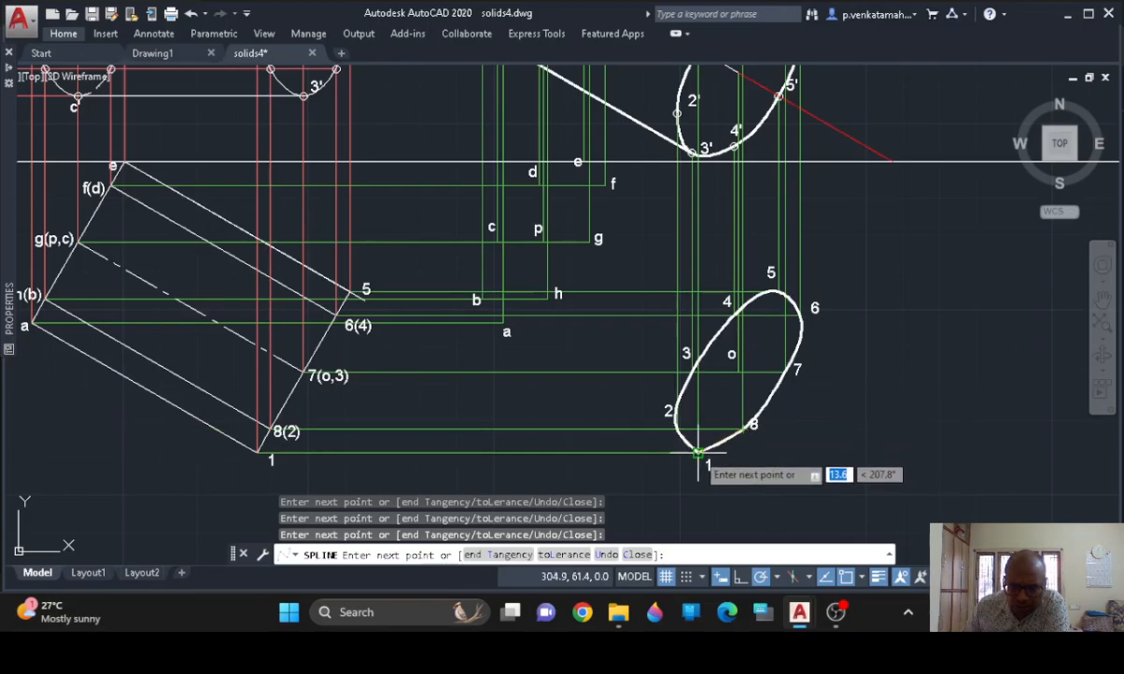
pyautogui.rightClick(698, 456)
pyautogui.click(759, 329)
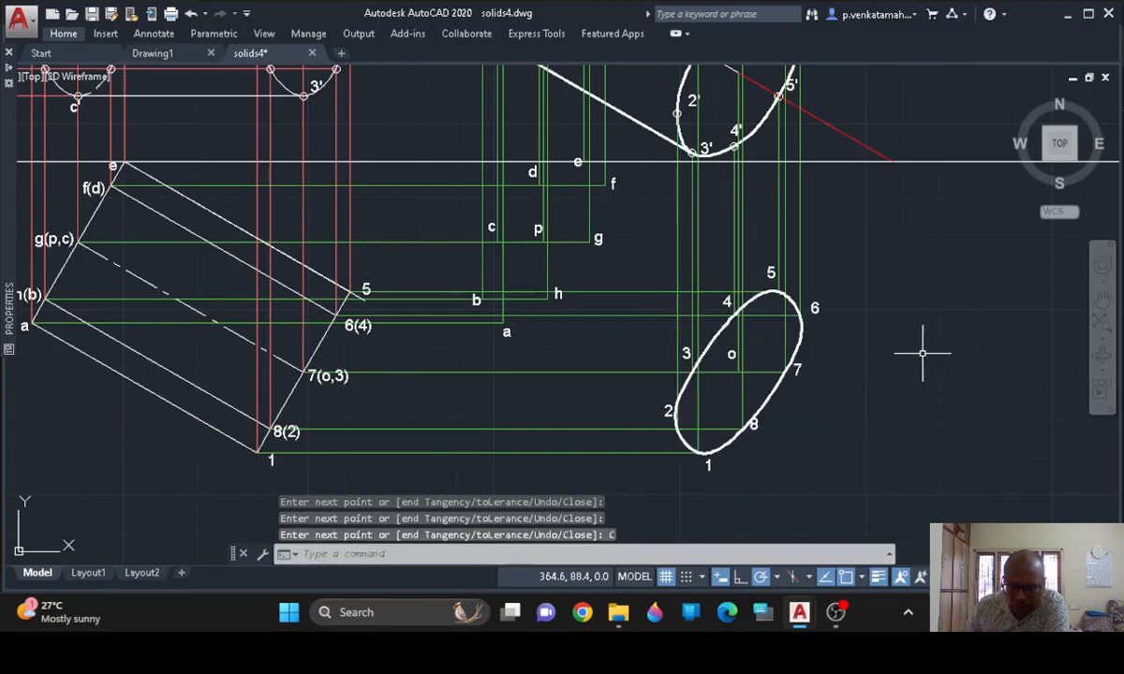
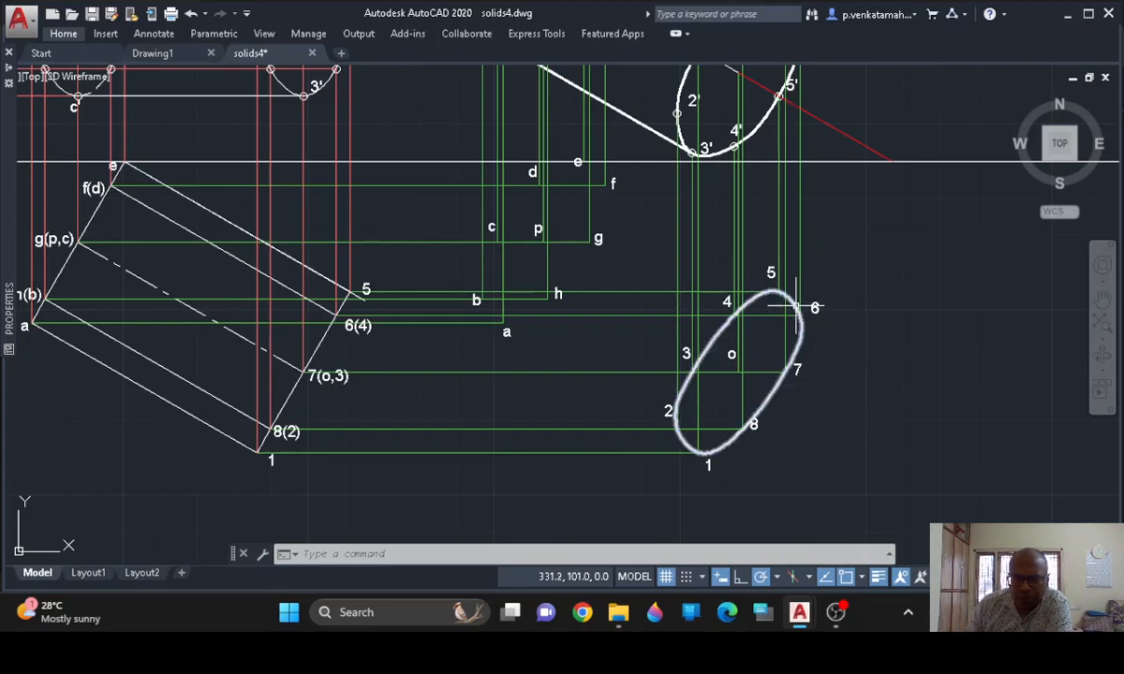
# Draw a closed spline through the rear base points a to h in order in the final top view
pyautogui.click(690, 446)
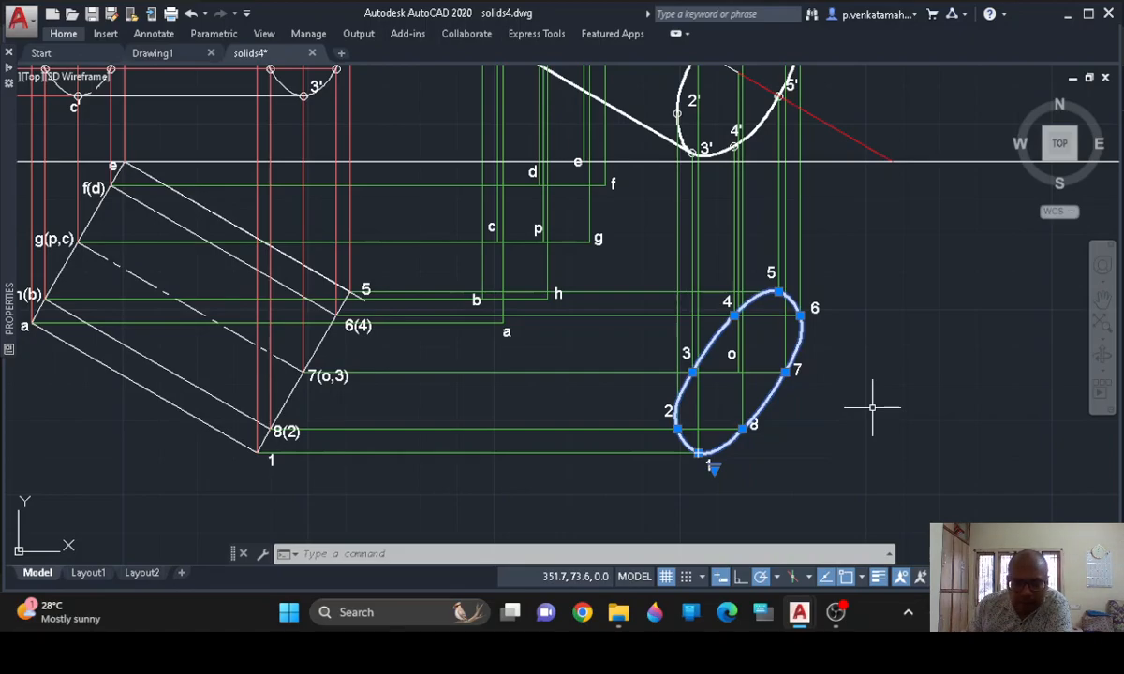
pyautogui.press('Return')
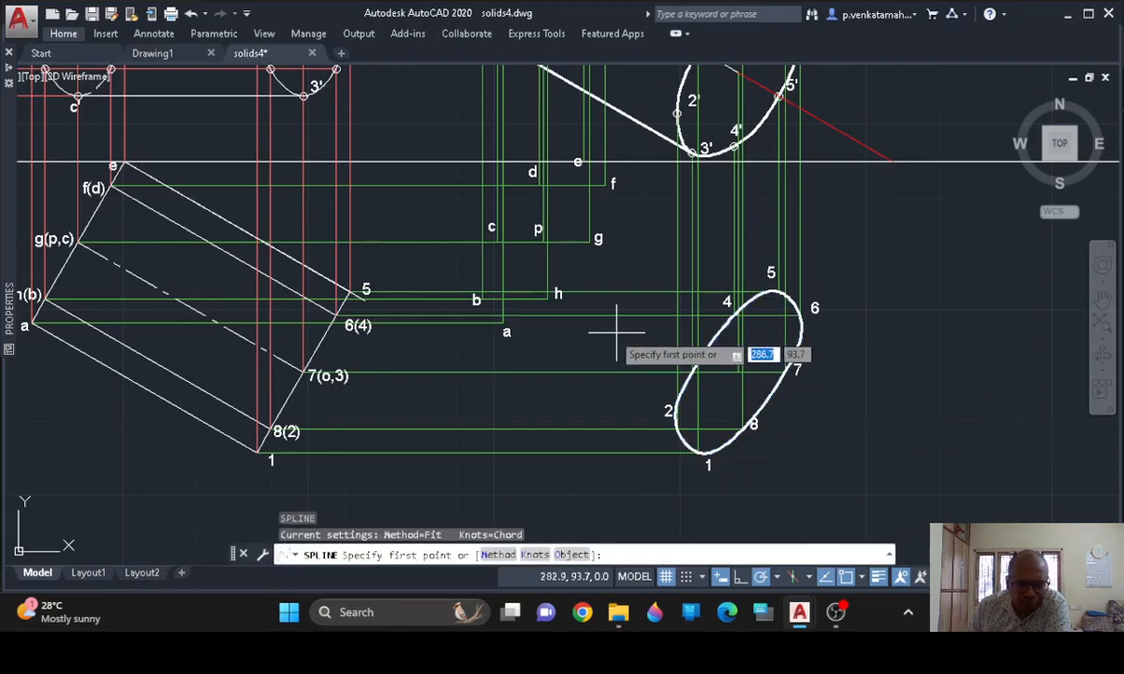
pyautogui.click(503, 323)
pyautogui.click(478, 299)
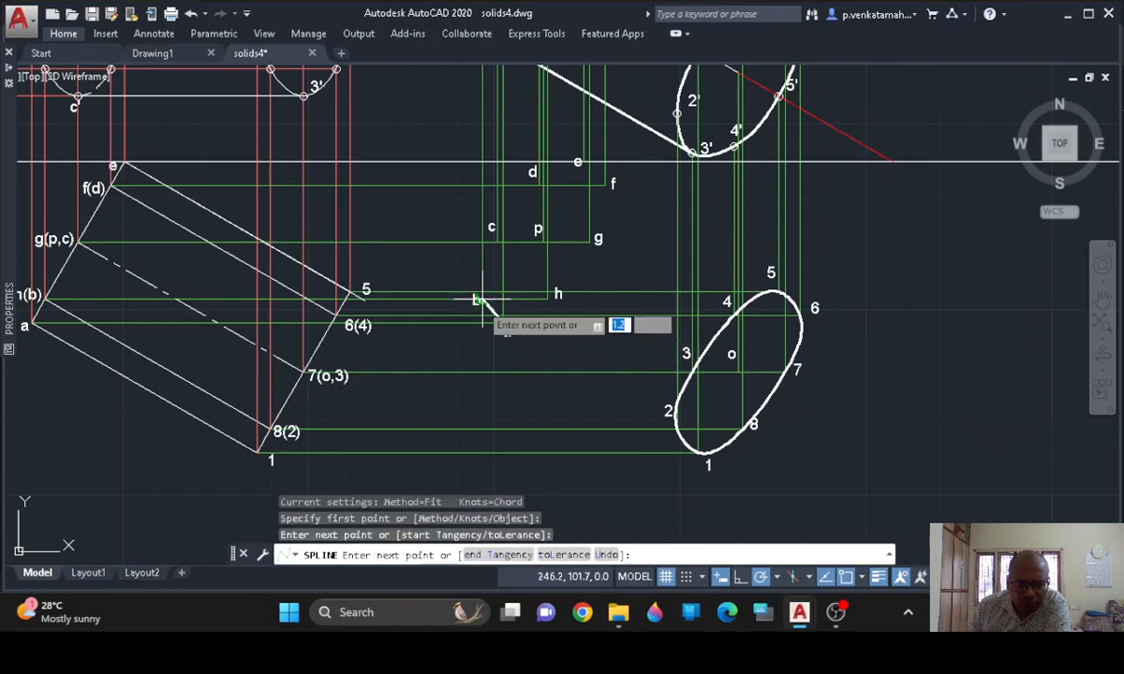
pyautogui.click(496, 242)
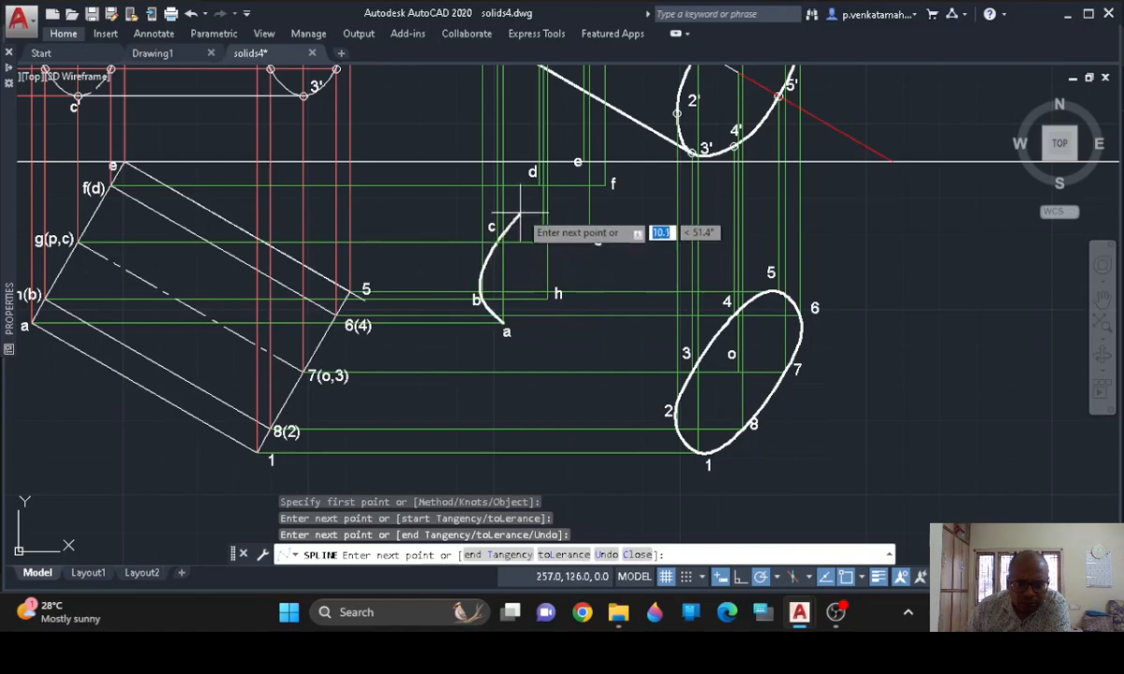
pyautogui.click(534, 185)
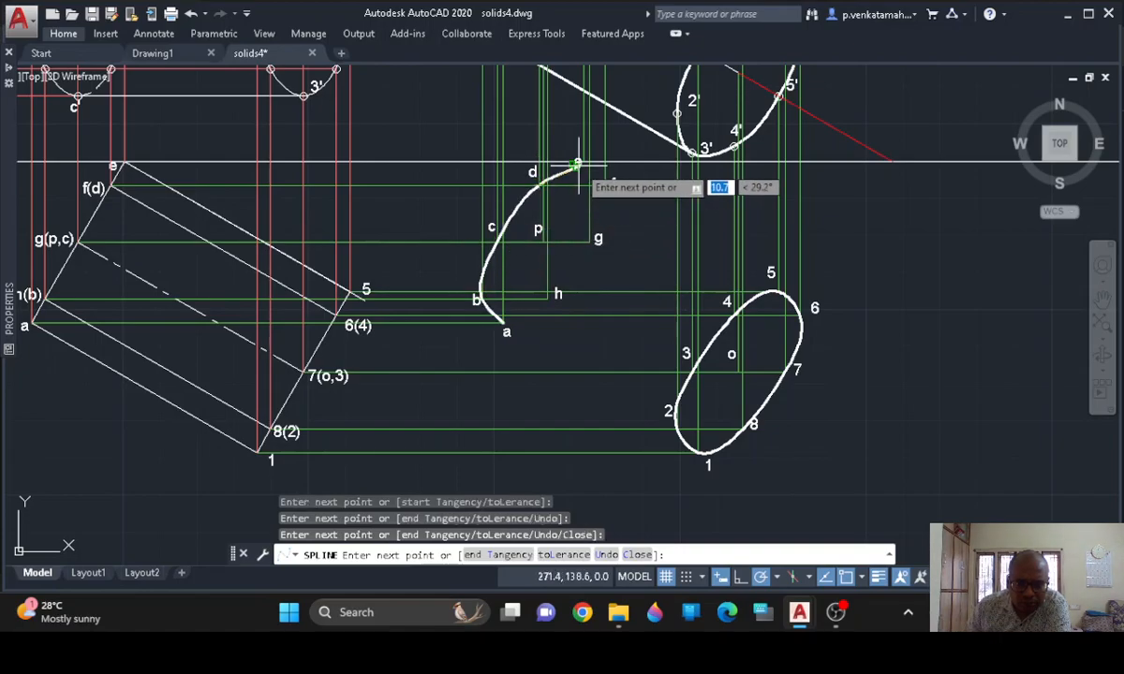
pyautogui.click(579, 163)
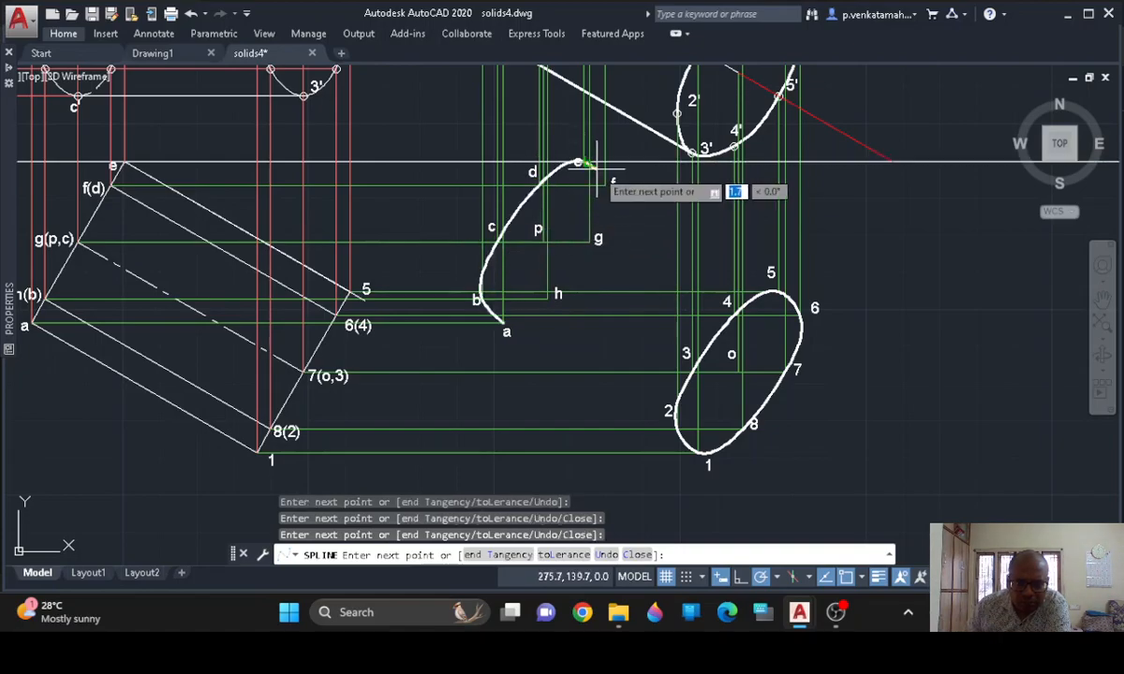
pyautogui.click(606, 184)
pyautogui.click(598, 238)
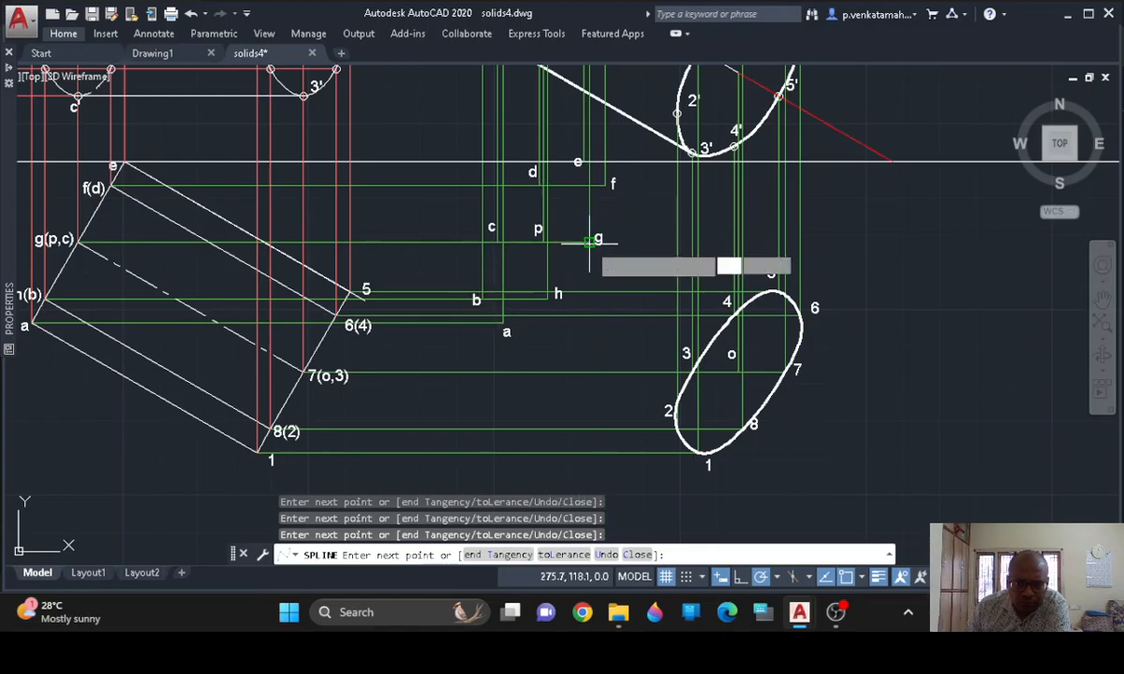
pyautogui.click(548, 298)
pyautogui.rightClick(526, 320)
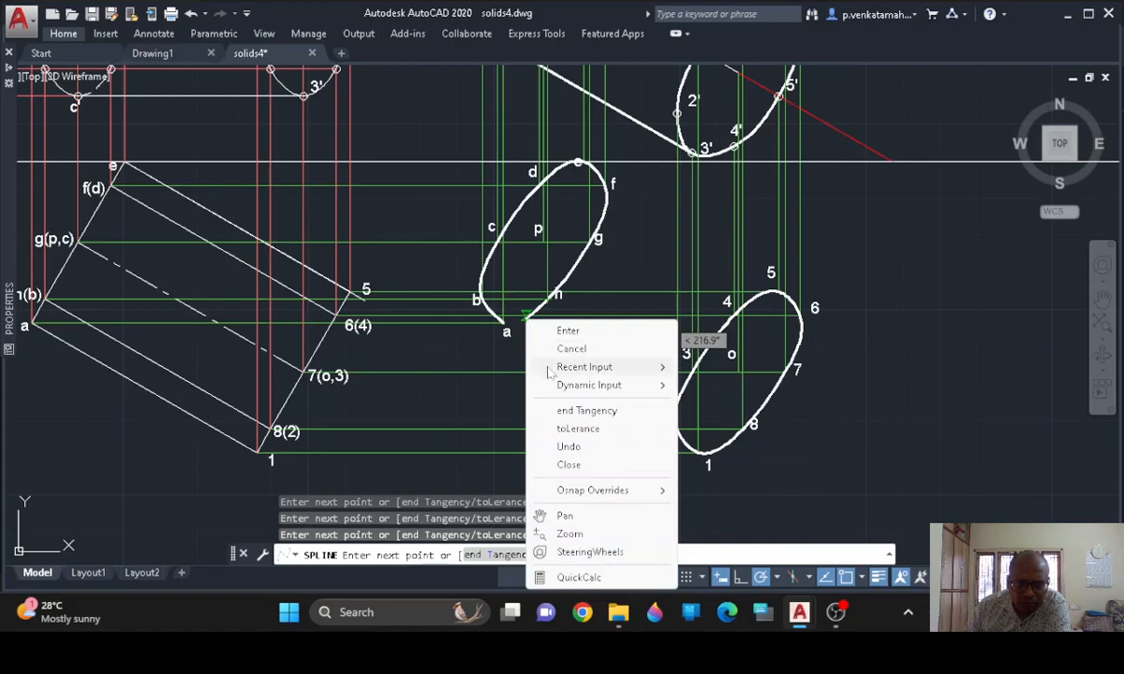
pyautogui.click(569, 466)
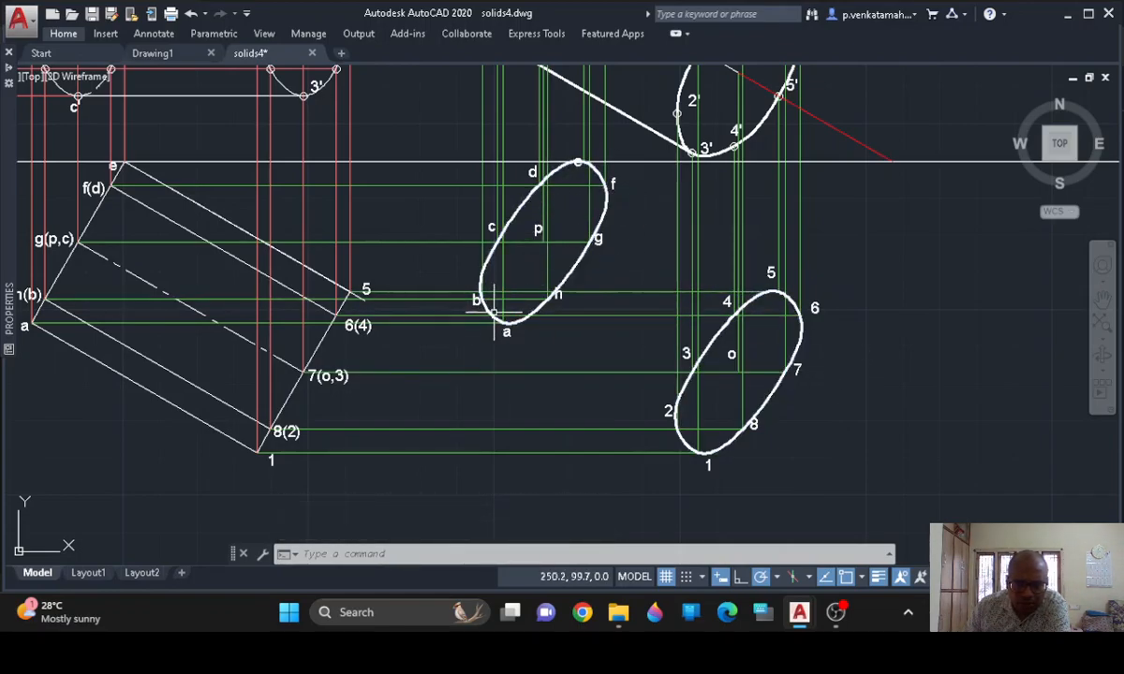
pyautogui.scroll(2, 495, 310)
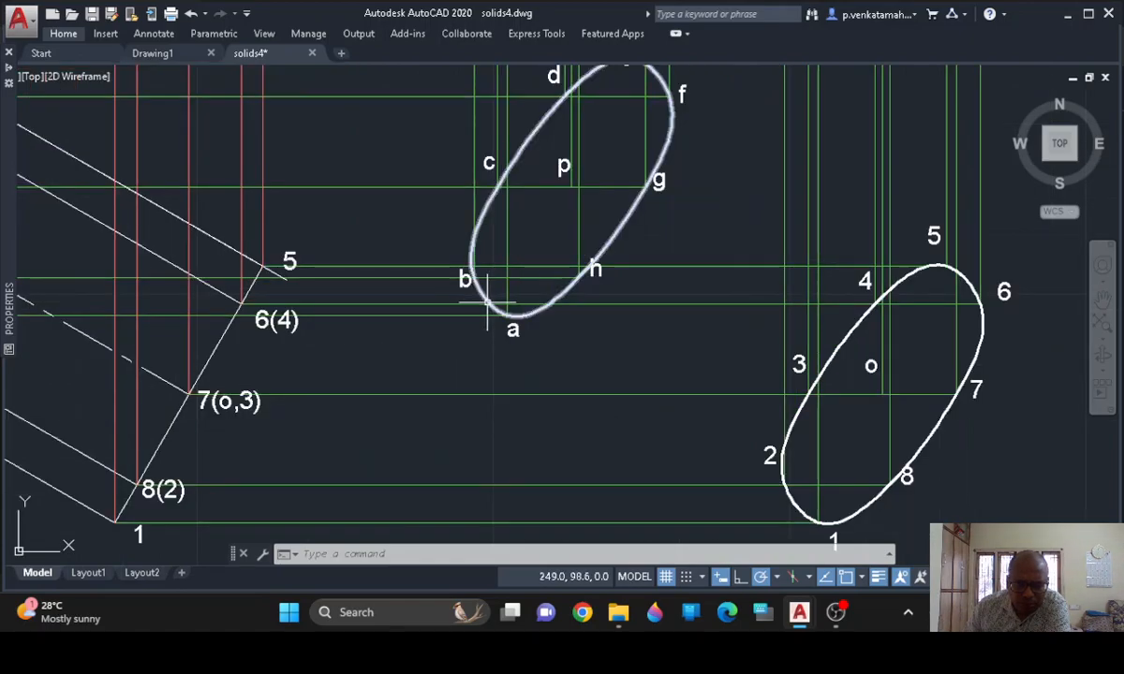
pyautogui.click(487, 302)
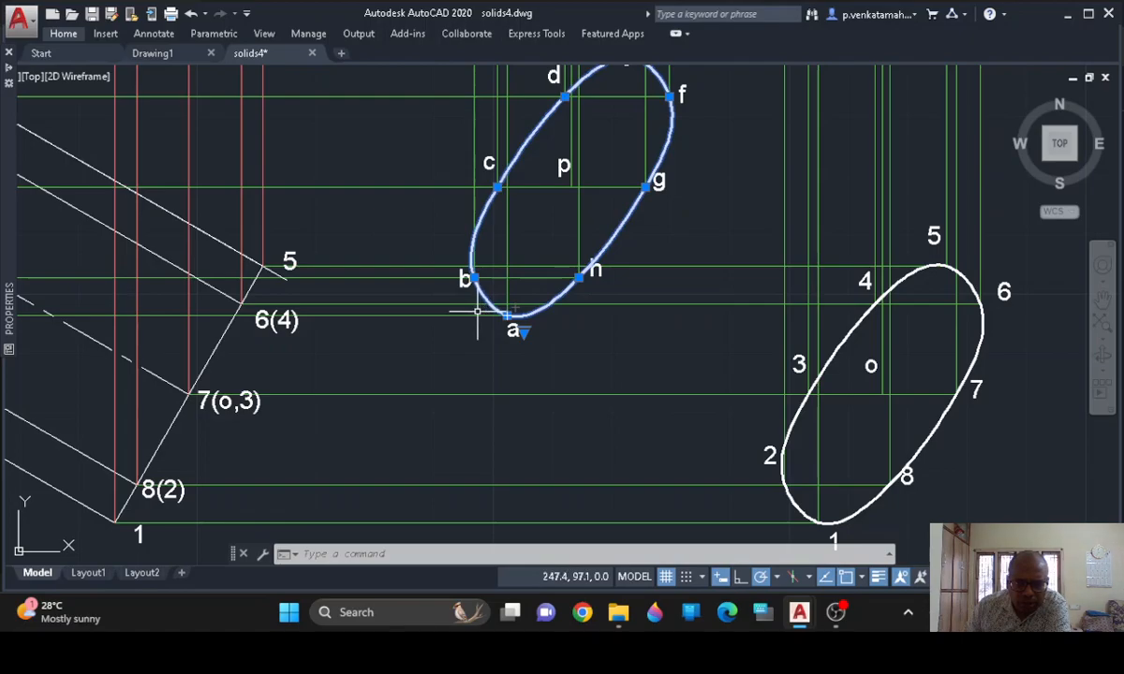
pyautogui.moveTo(567, 236); pyautogui.dragTo(542, 289, button='middle')
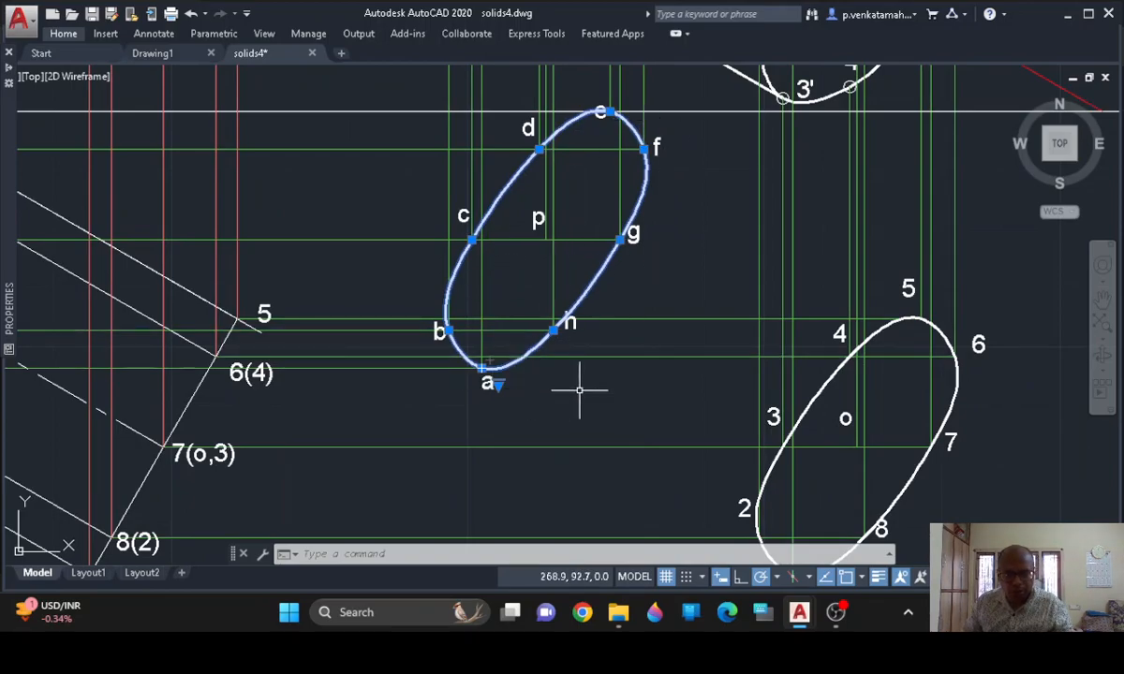
pyautogui.press('Escape')
# Start a line and restrict the running object snaps to Tangent only
pyautogui.moveTo(587, 401)
pyautogui.mouseDown(button='middle')
pyautogui.moveTo(545, 326)
pyautogui.moveTo(522, 364)
pyautogui.mouseUp(button='middle')
pyautogui.scroll(-2, 544, 324)
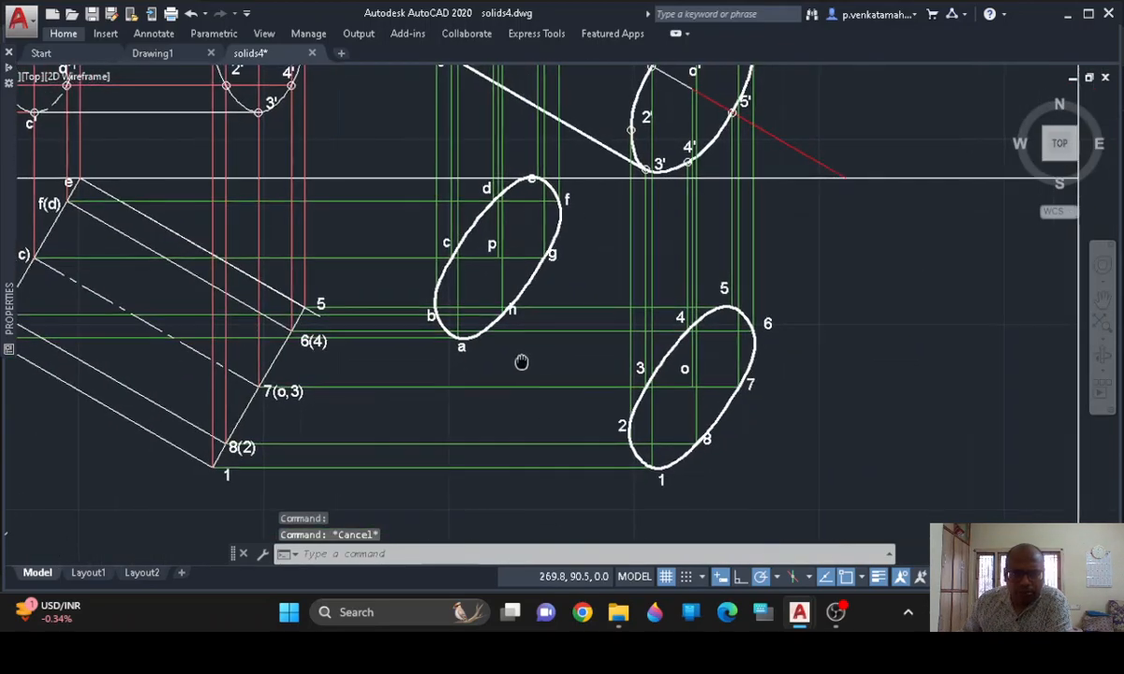
pyautogui.scroll(2, 532, 336)
pyautogui.write('l')
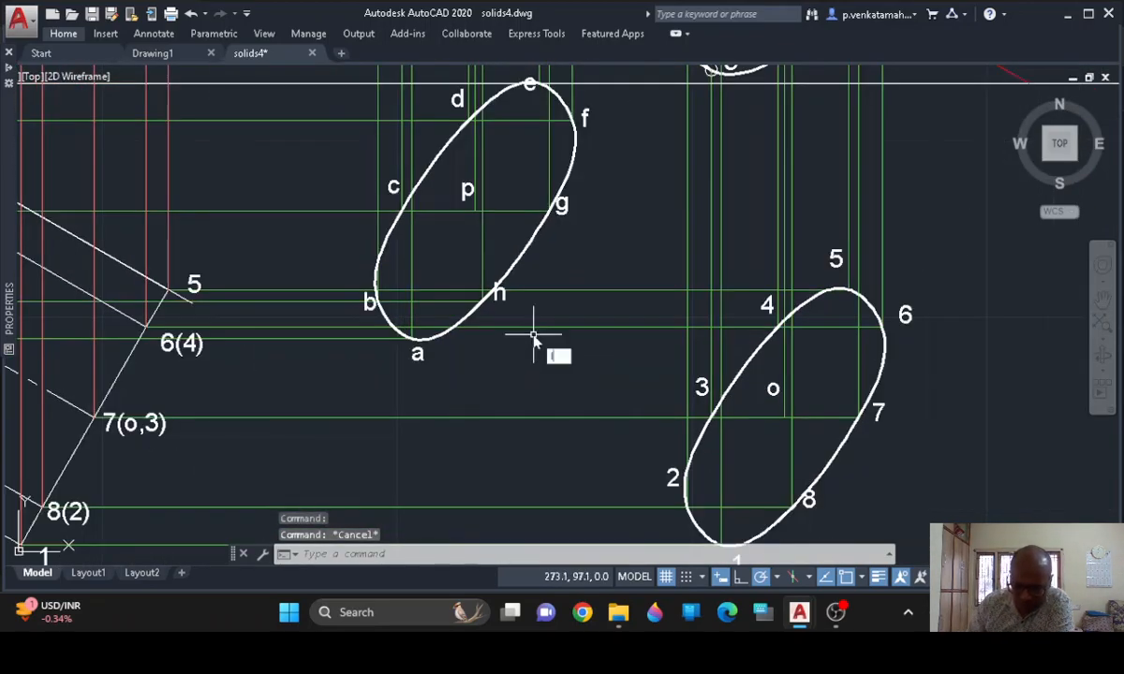
pyautogui.press('Return')
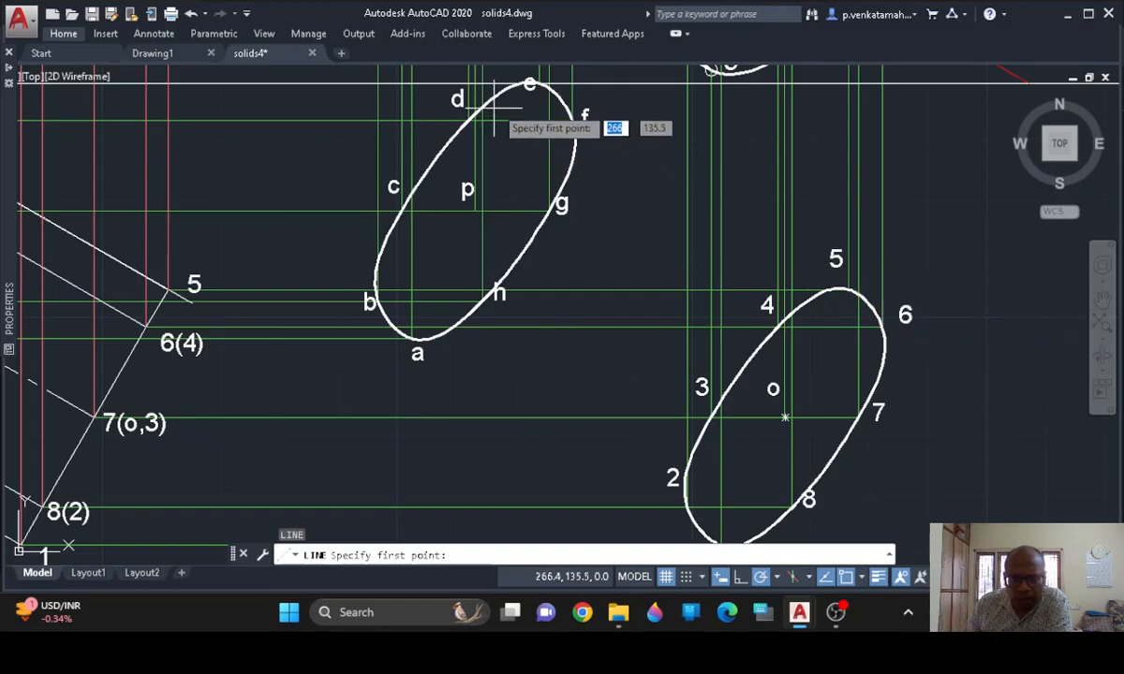
pyautogui.scroll(3, 581, 108)
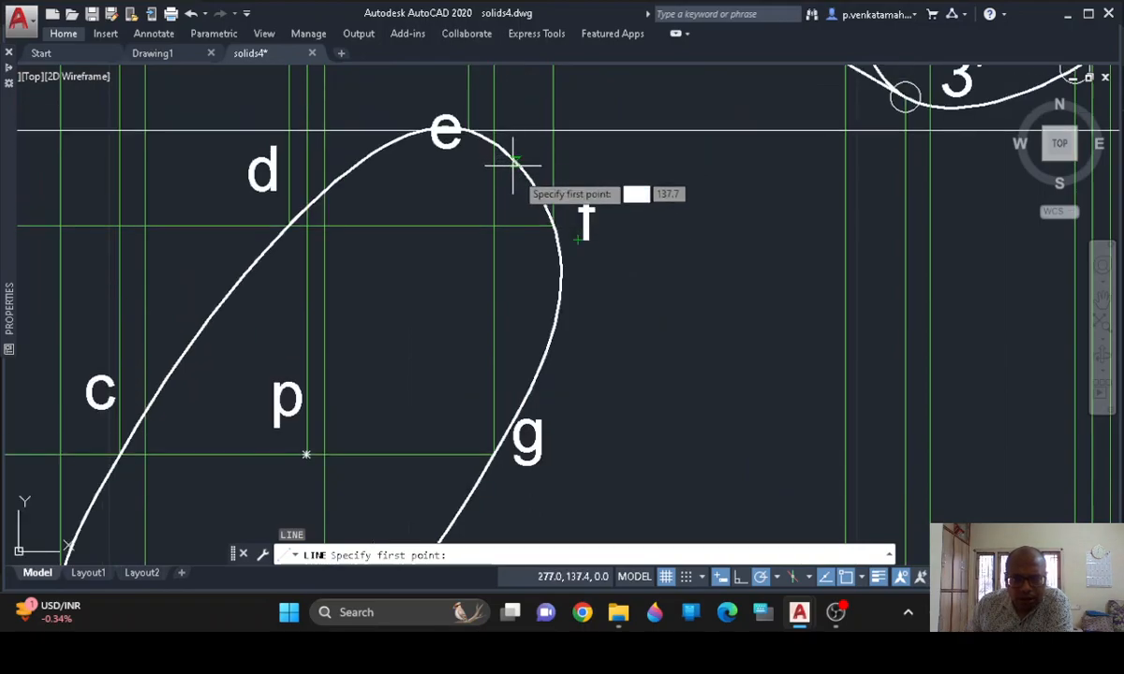
pyautogui.click(863, 579)
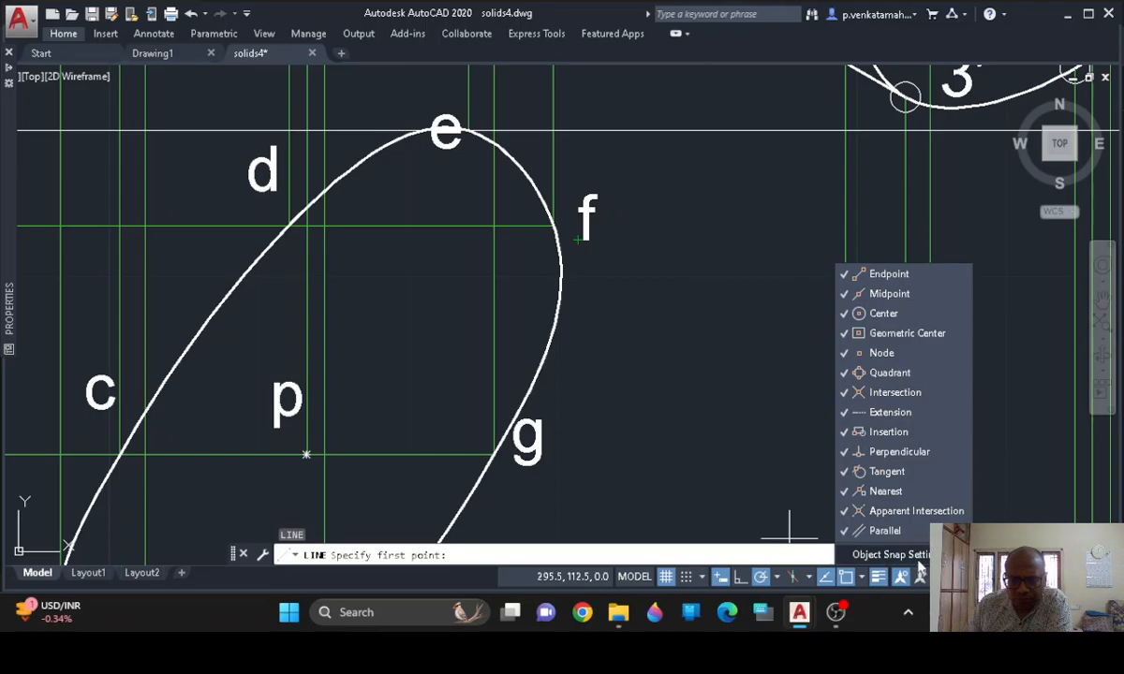
pyautogui.click(890, 555)
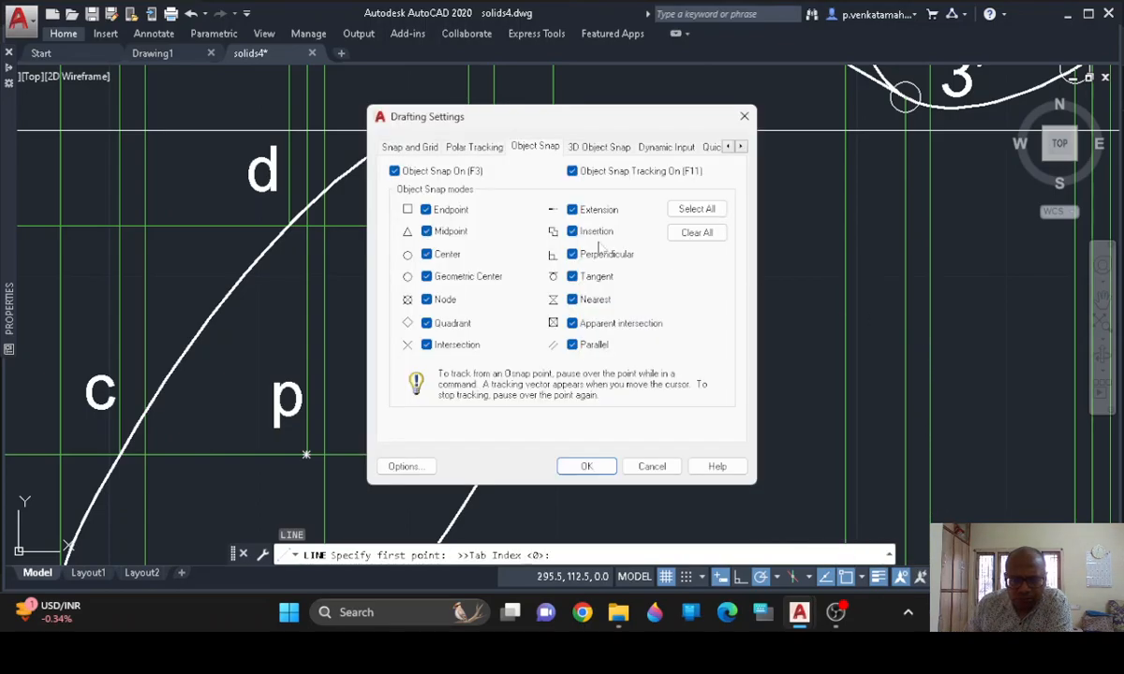
pyautogui.click(688, 234)
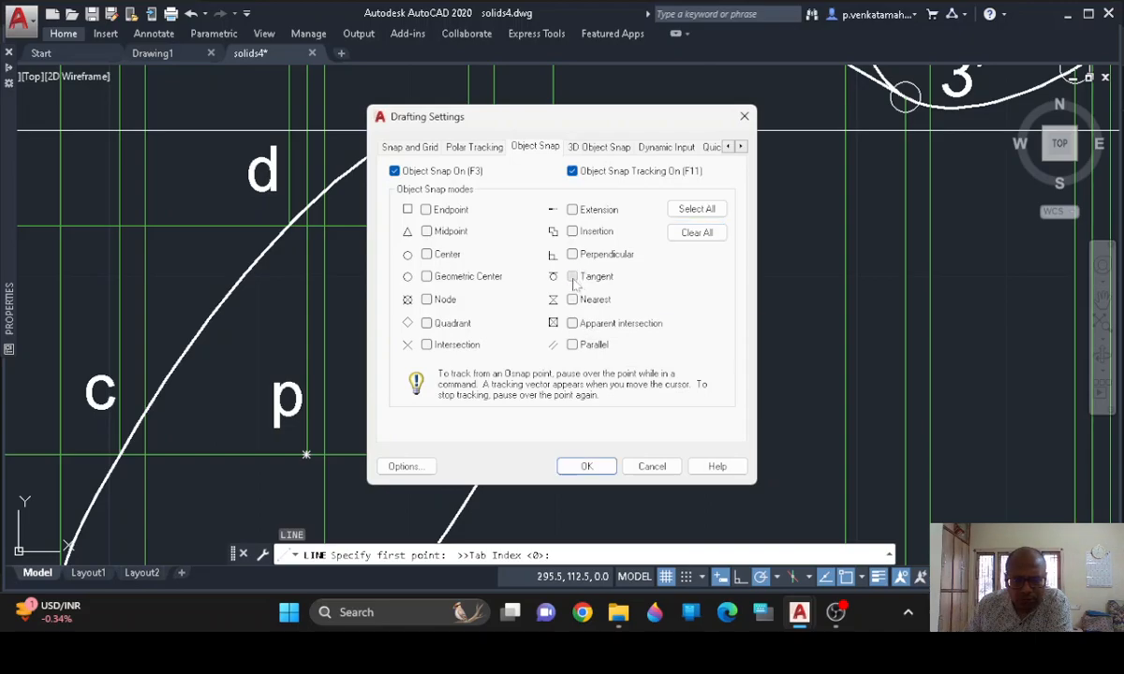
pyautogui.click(590, 467)
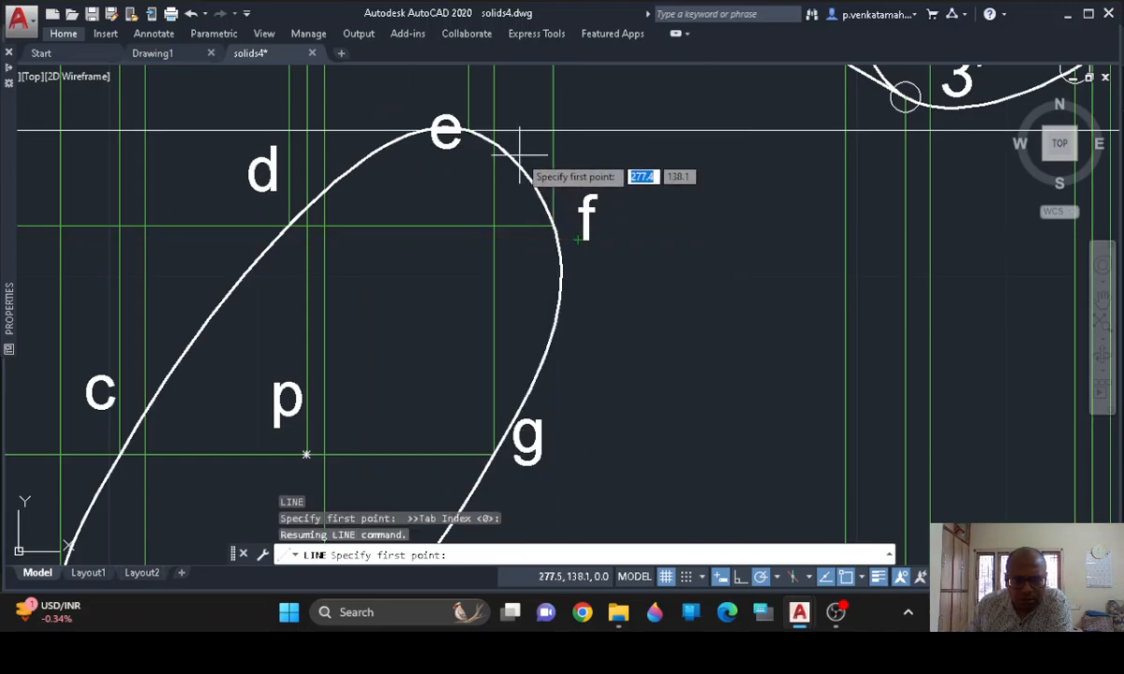
pyautogui.scroll(-2, 567, 283)
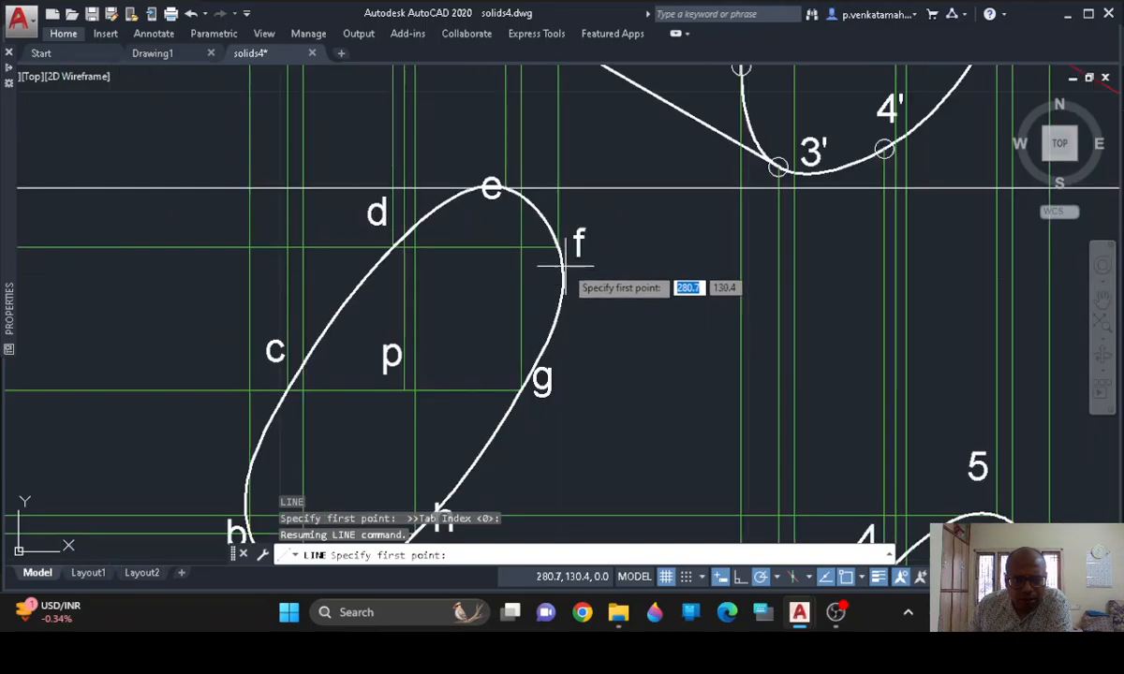
pyautogui.click(536, 206)
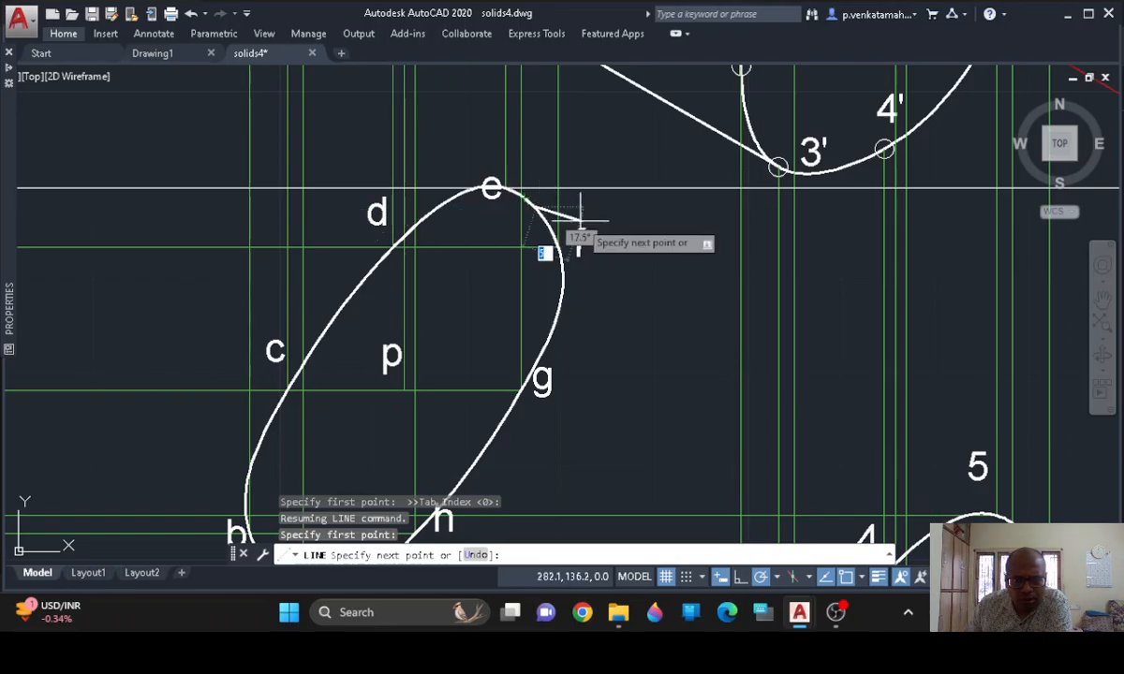
pyautogui.write('u')
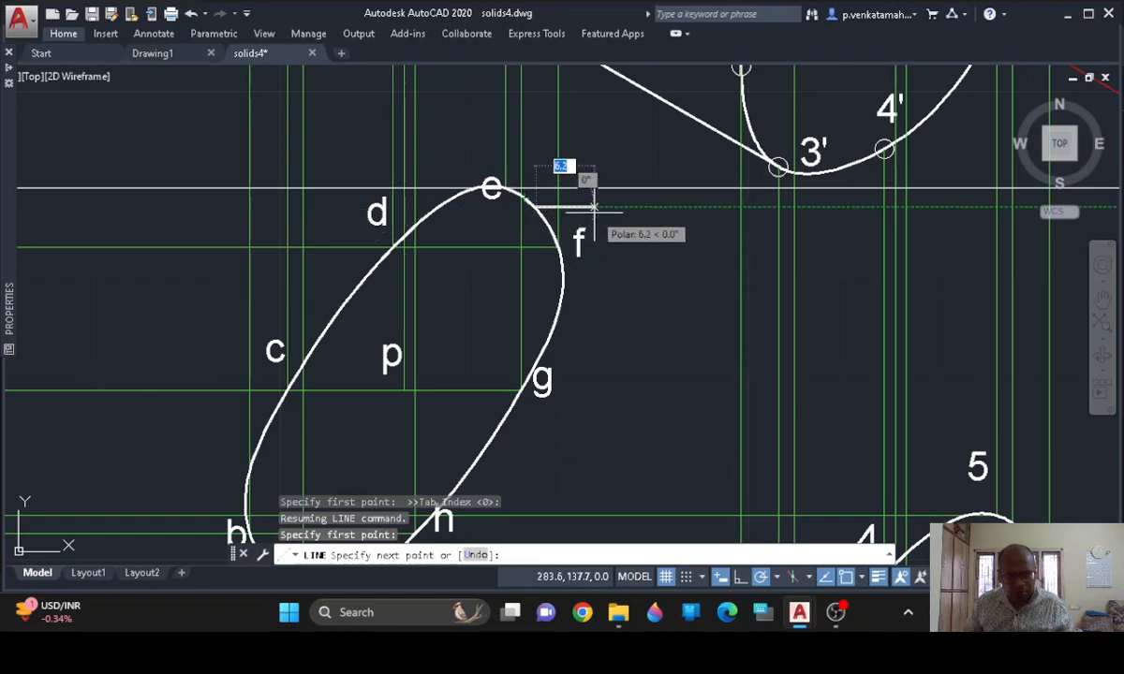
pyautogui.press('Return')
# Draw the upper outline line tangent to both base curves, from between e and f to between 5 and 6
pyautogui.click(521, 199)
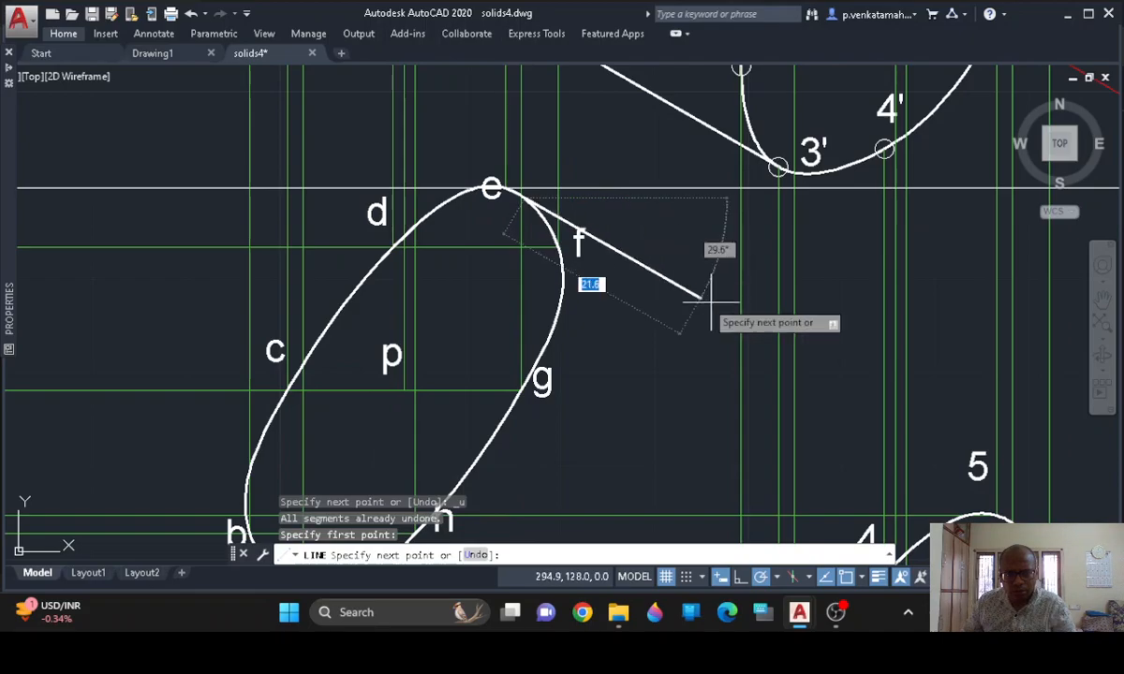
pyautogui.moveTo(848, 357)
pyautogui.mouseDown(button='middle')
pyautogui.moveTo(867, 375)
pyautogui.moveTo(746, 241)
pyautogui.mouseUp(button='middle')
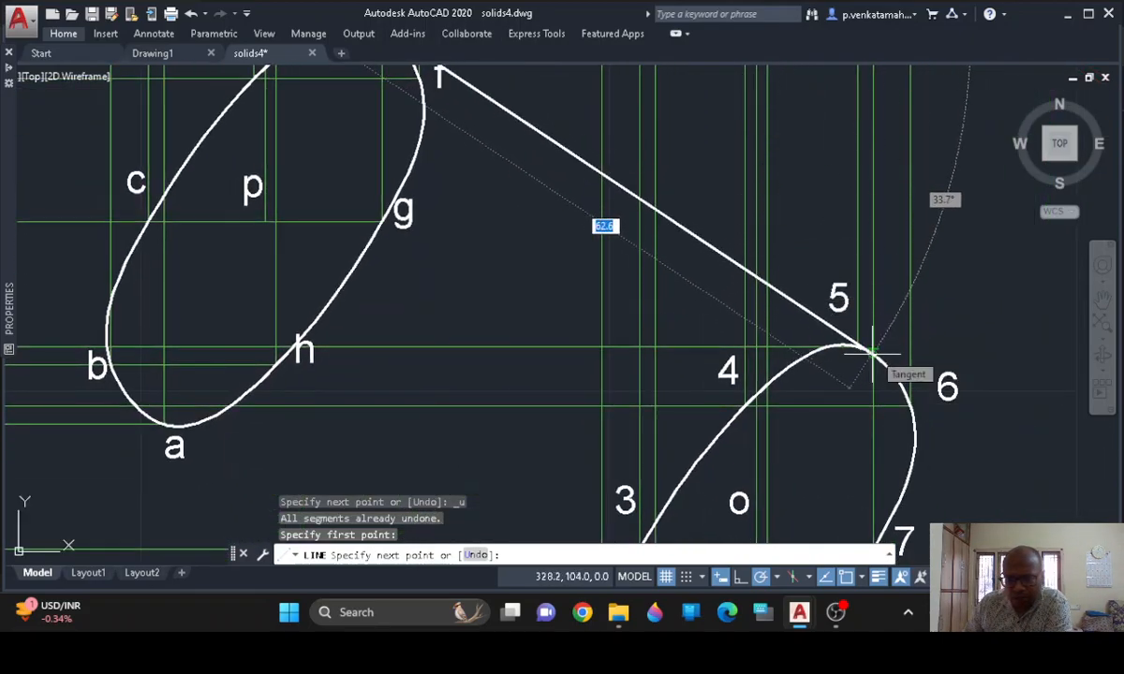
pyautogui.click(871, 353)
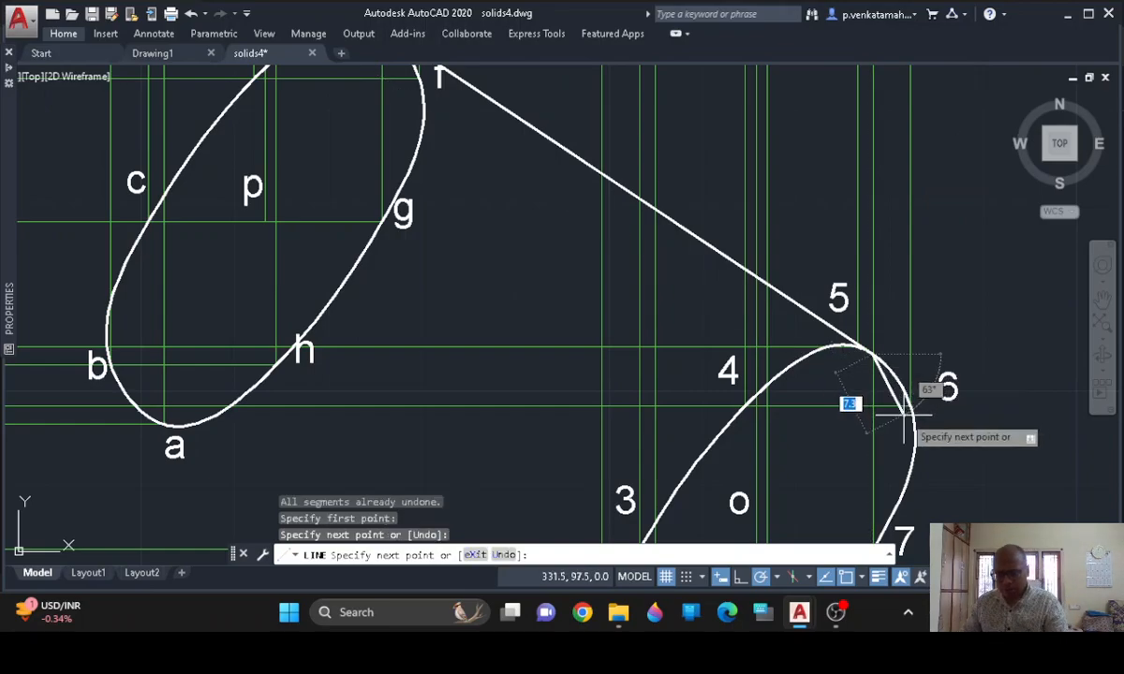
pyautogui.press('Return')
pyautogui.press('Return')
pyautogui.moveTo(836, 409); pyautogui.dragTo(885, 189, button='middle')
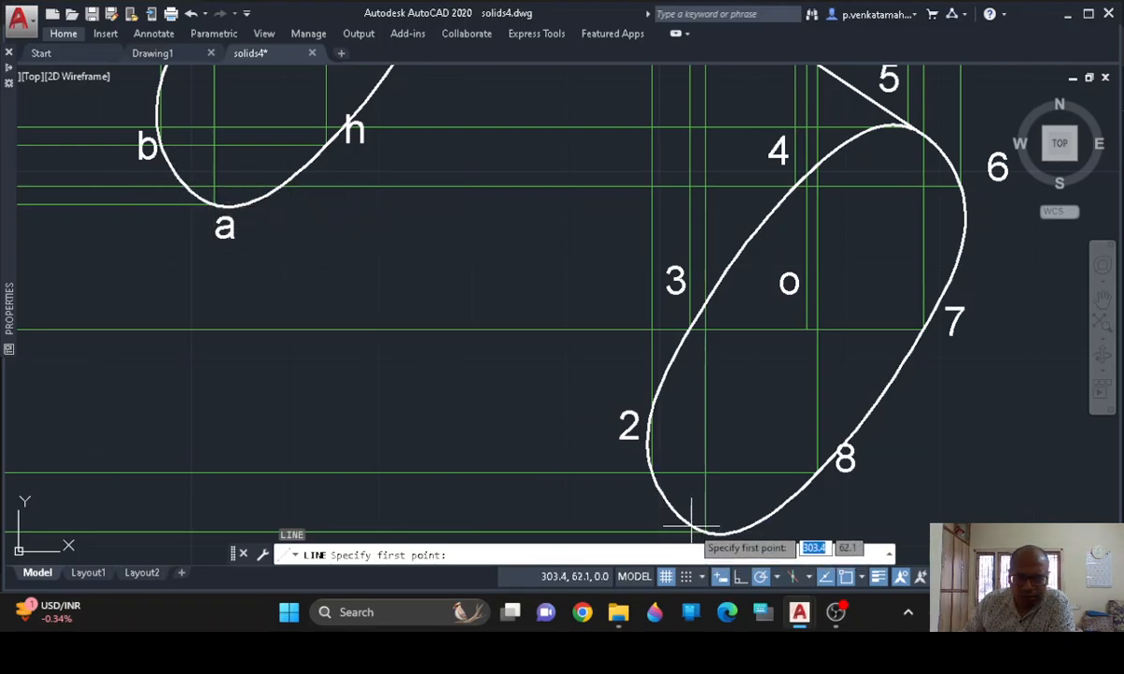
pyautogui.moveTo(688, 492); pyautogui.dragTo(671, 468, button='middle')
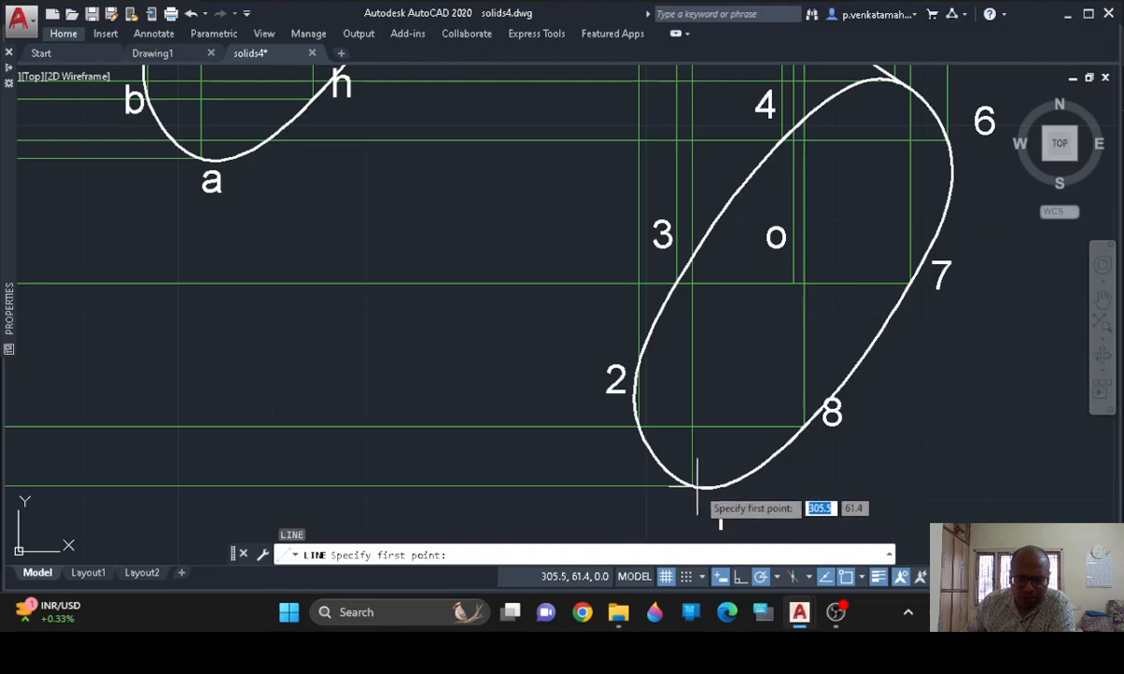
pyautogui.click(697, 486)
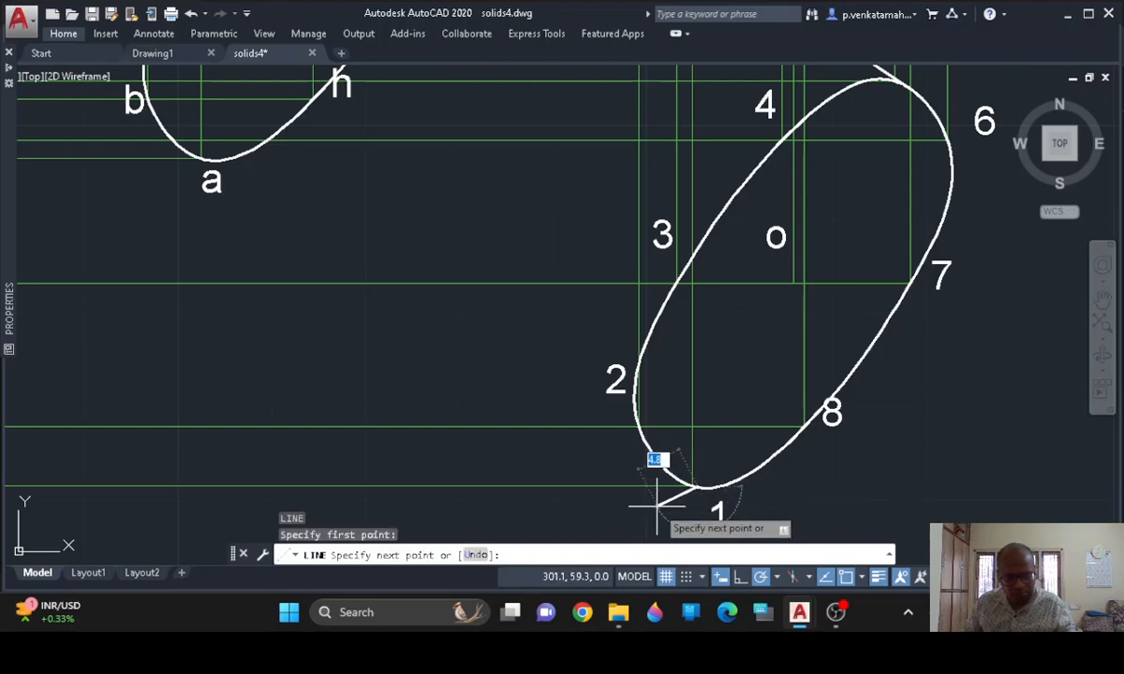
pyautogui.press('Escape')
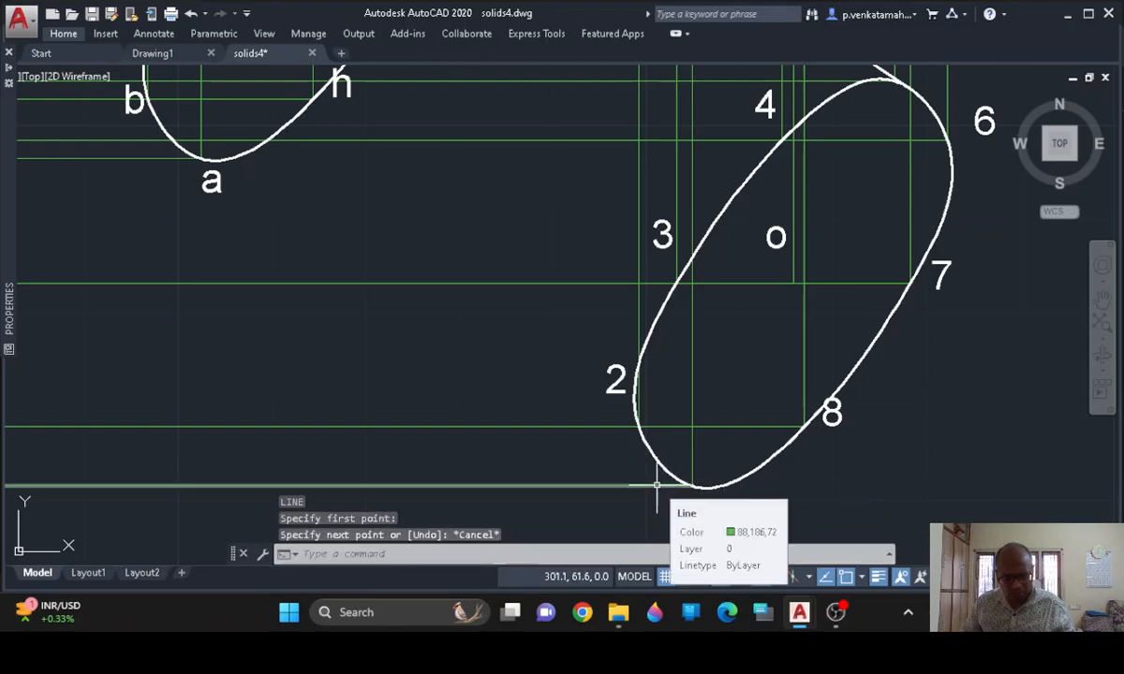
# Draw the lower outline line tangent to both base curves, from between 1 and 2 to just beside a
pyautogui.write('l')
pyautogui.press('Return')
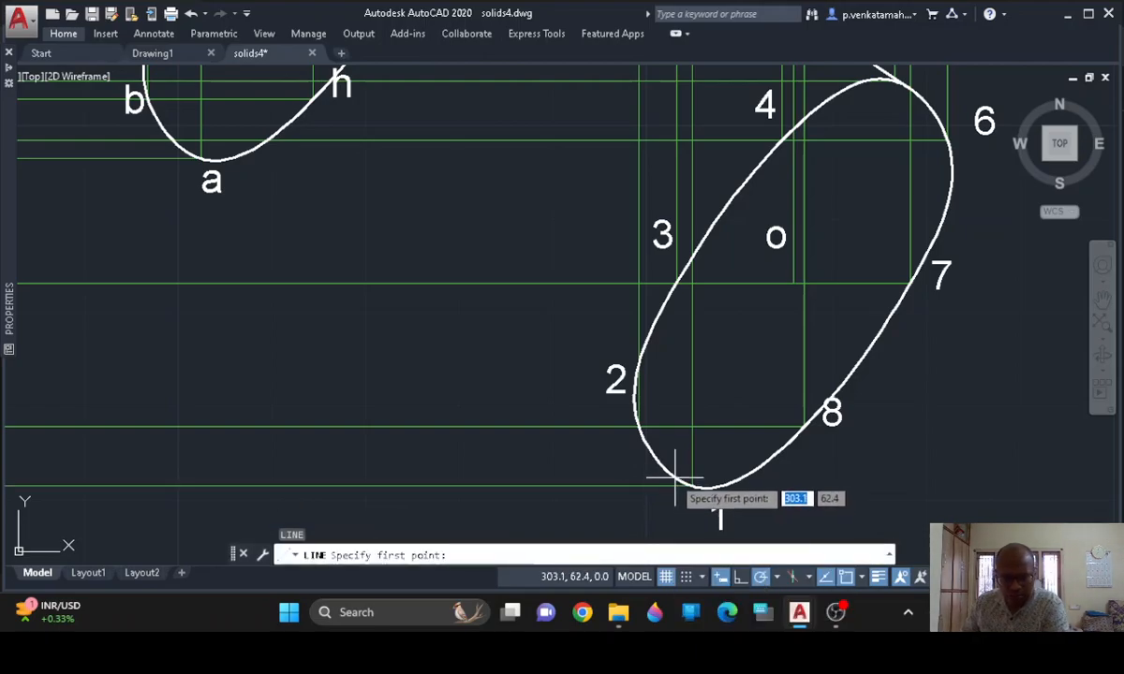
pyautogui.click(863, 578)
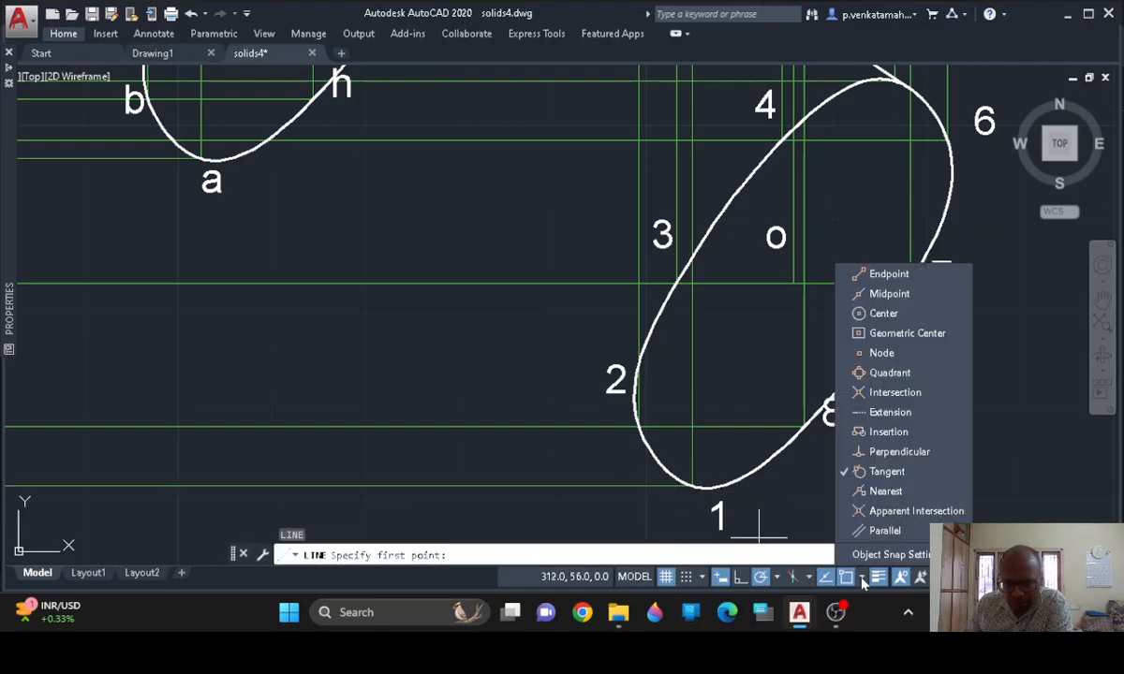
pyautogui.click(863, 580)
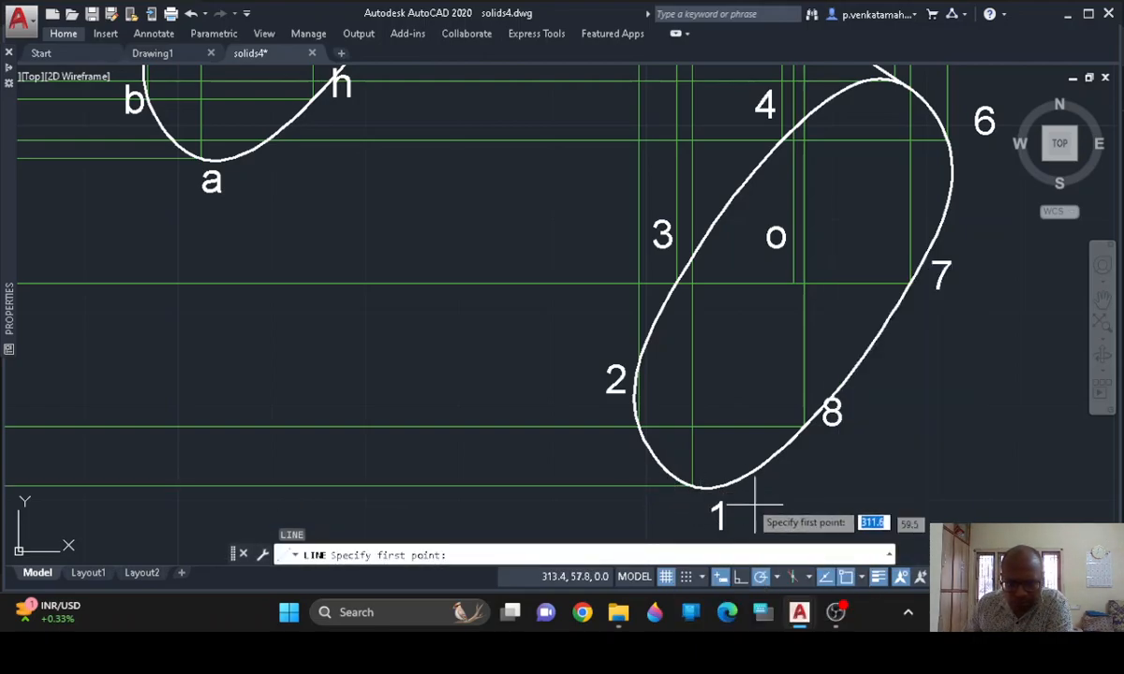
pyautogui.click(659, 464)
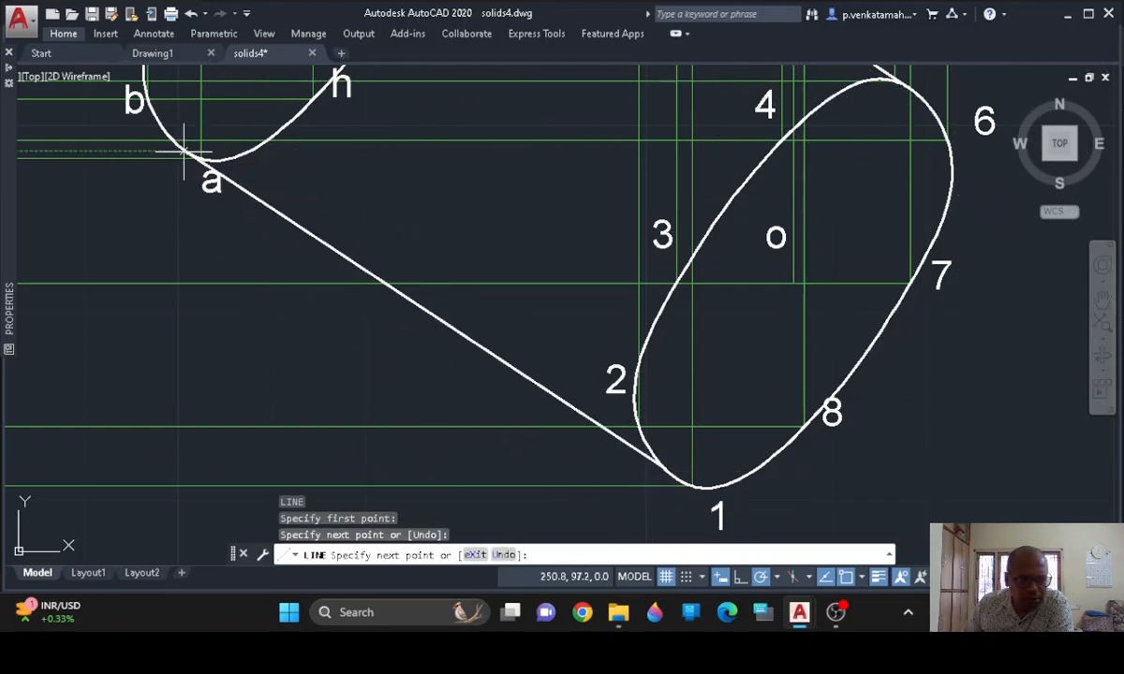
pyautogui.click(188, 154)
pyautogui.press('Escape')
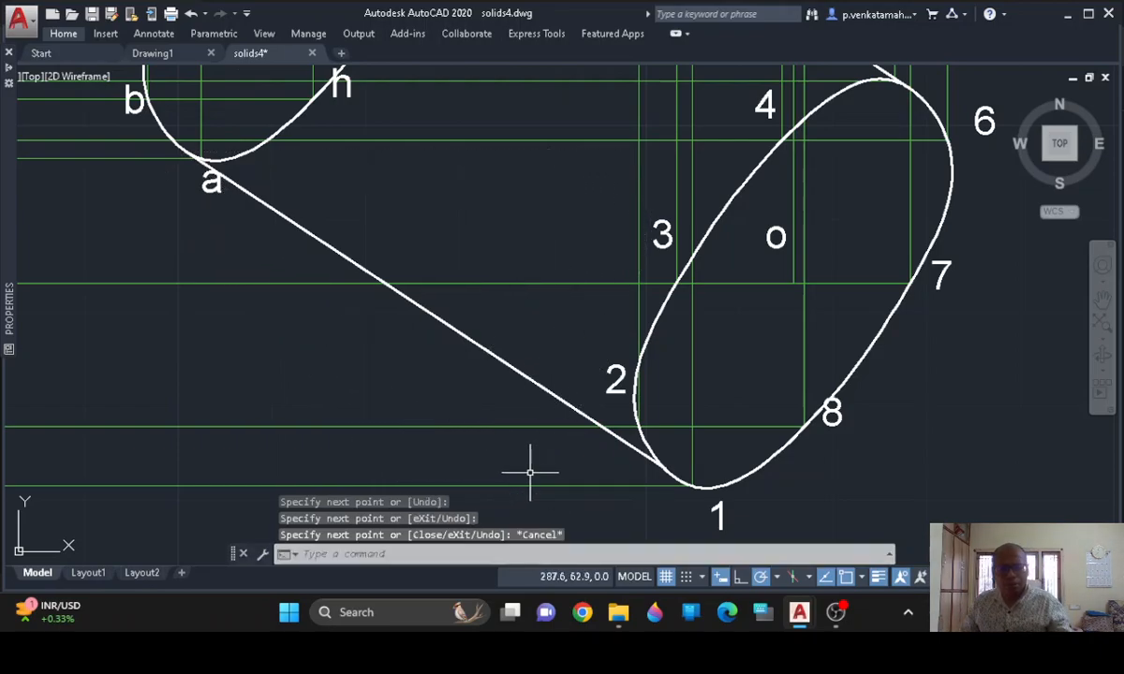
# Examine the cylinder's final front and top views together with the earlier projections
pyautogui.scroll(-2, 549, 452)
pyautogui.moveTo(523, 338); pyautogui.dragTo(532, 417, button='middle')
pyautogui.scroll(-3, 907, 356)
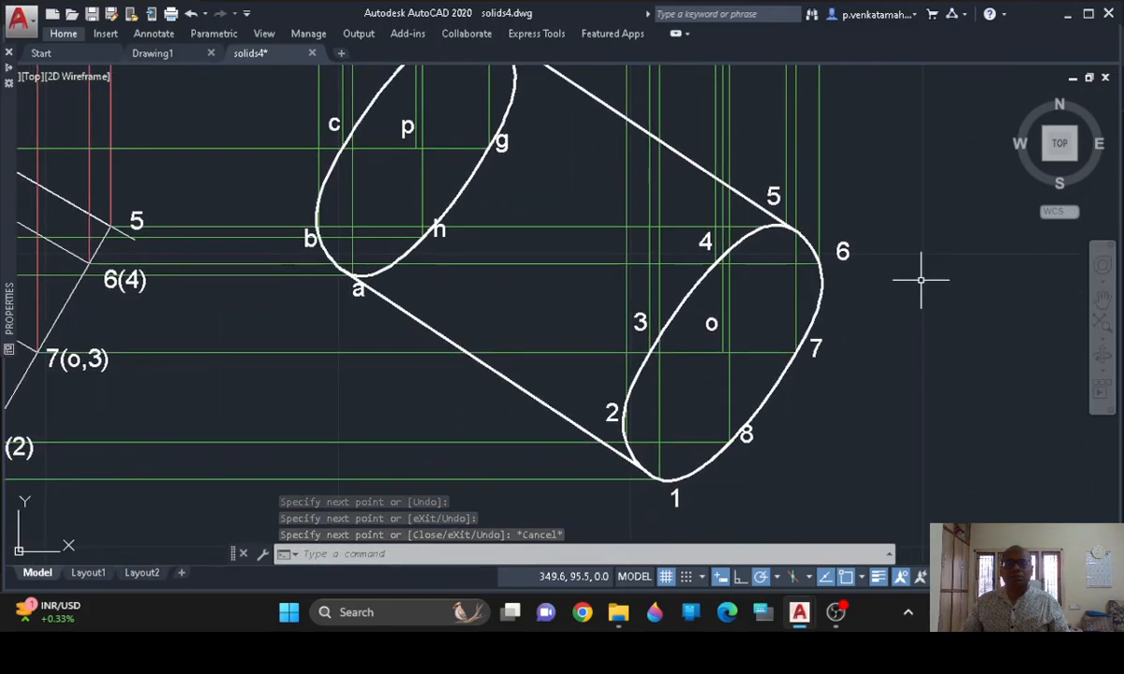
pyautogui.moveTo(926, 293); pyautogui.dragTo(794, 423, button='middle')
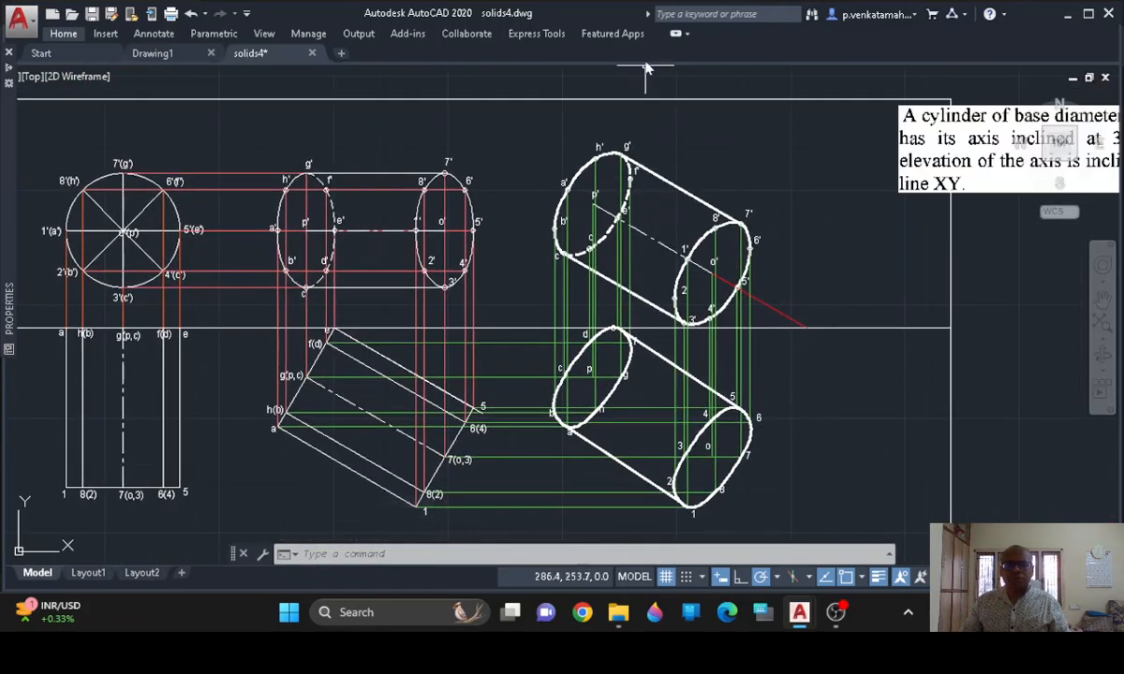
pyautogui.scroll(2, 693, 365)
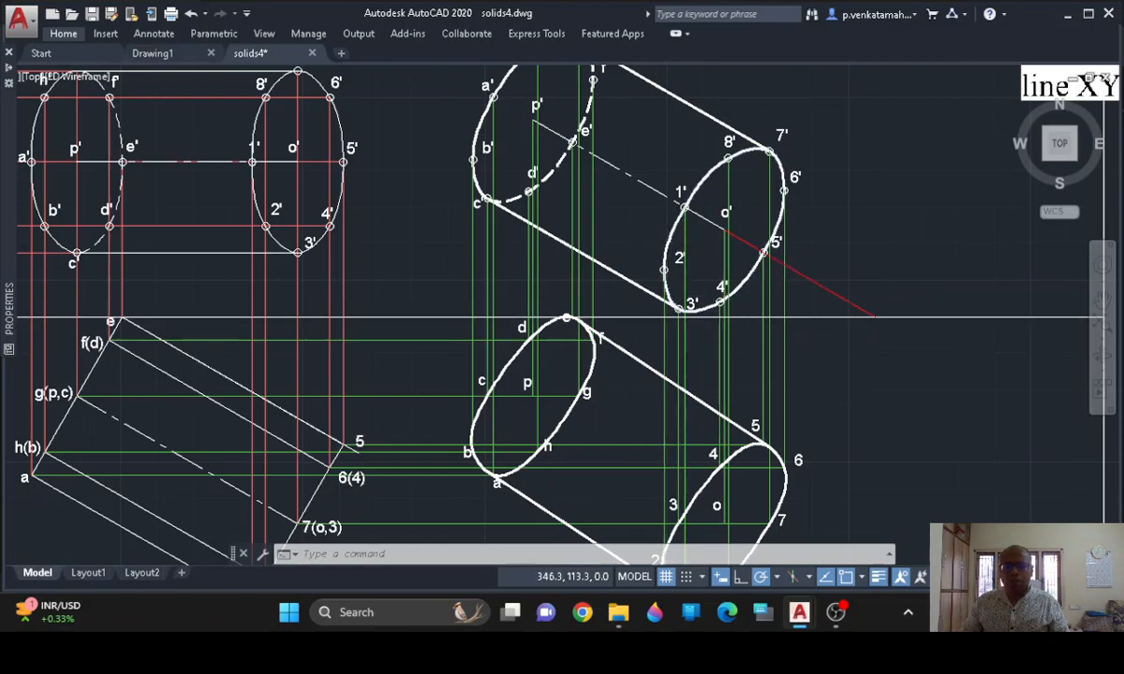
pyautogui.scroll(-2, 865, 408)
pyautogui.moveTo(866, 408); pyautogui.dragTo(835, 329, button='middle')
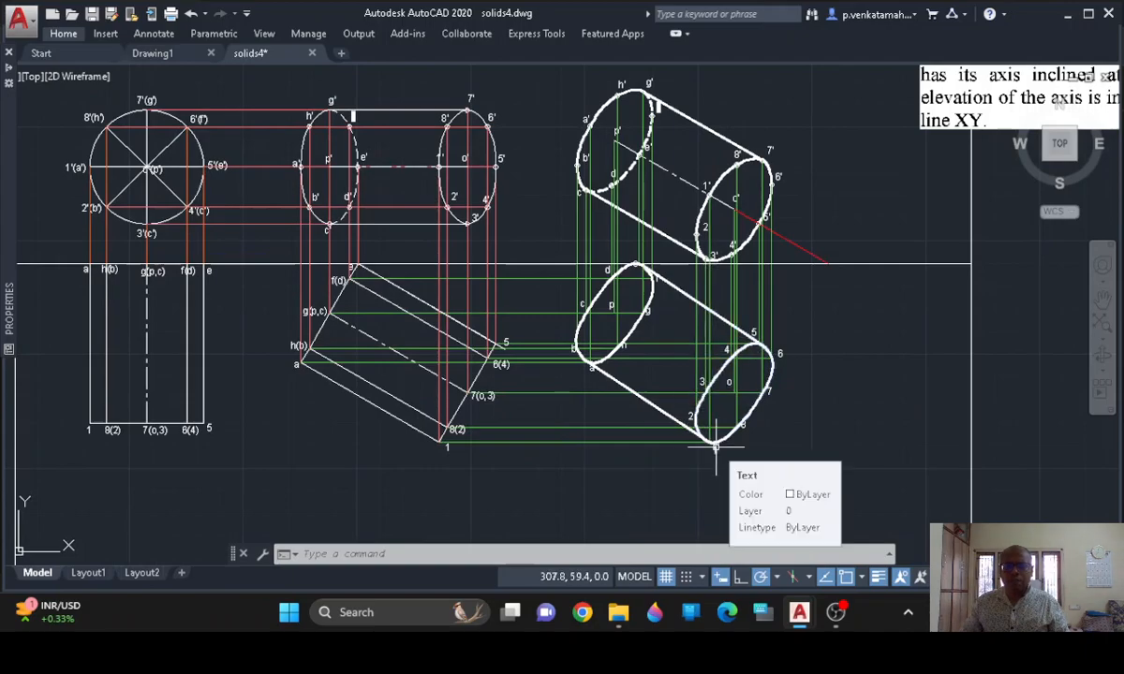
# Start the Break command near point 1 of the front base and enable all object snap modes
pyautogui.scroll(2, 799, 433)
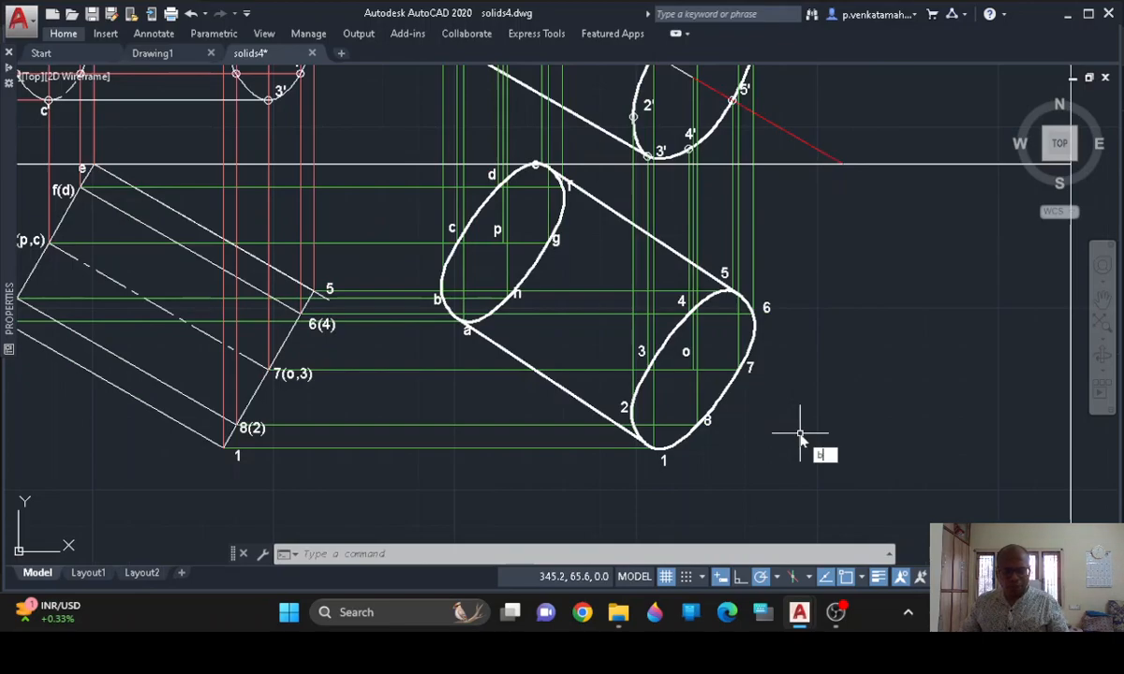
pyautogui.write('re')
pyautogui.click(856, 475)
pyautogui.scroll(4, 673, 461)
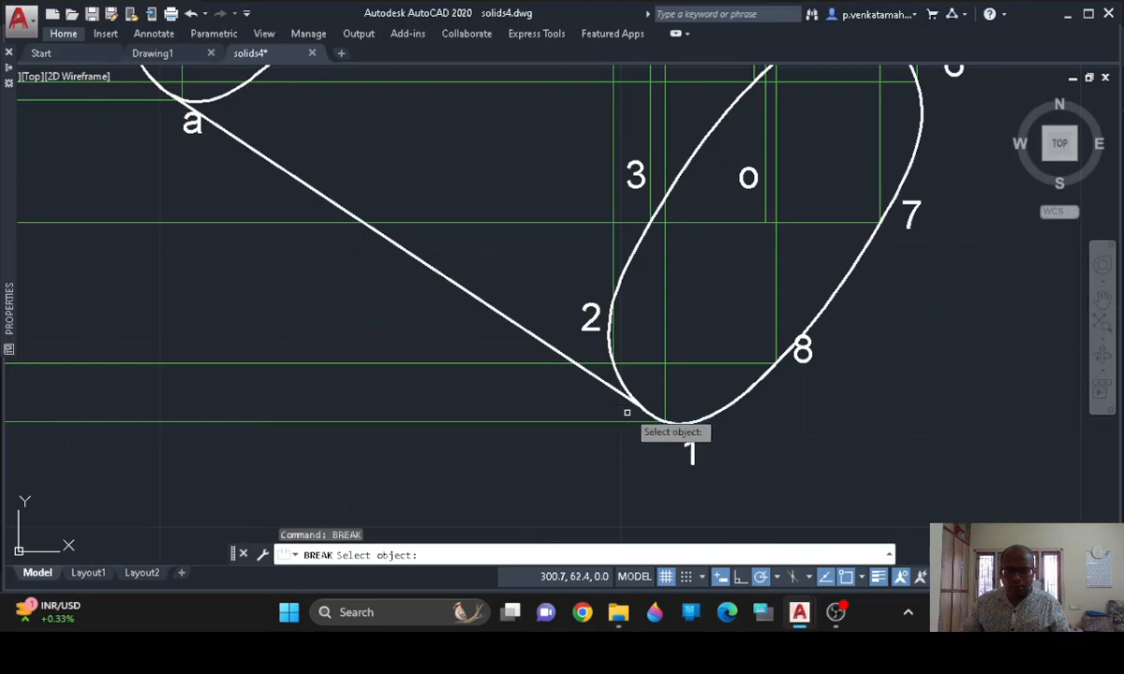
pyautogui.scroll(4, 625, 415)
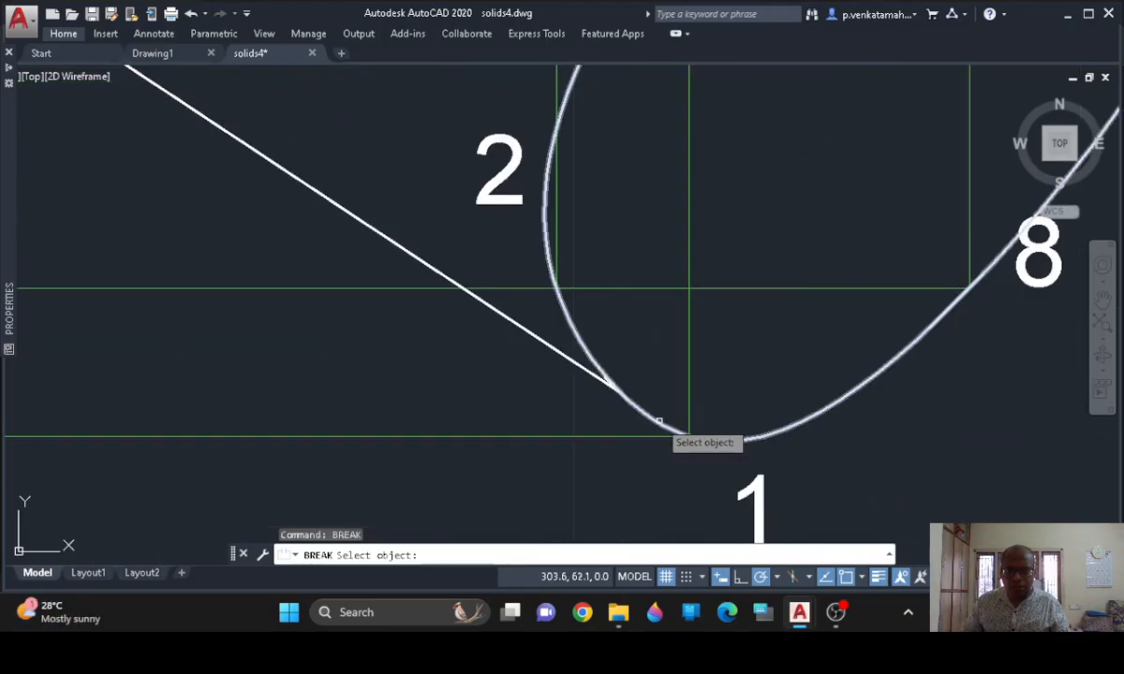
pyautogui.click(862, 577)
pyautogui.click(825, 545)
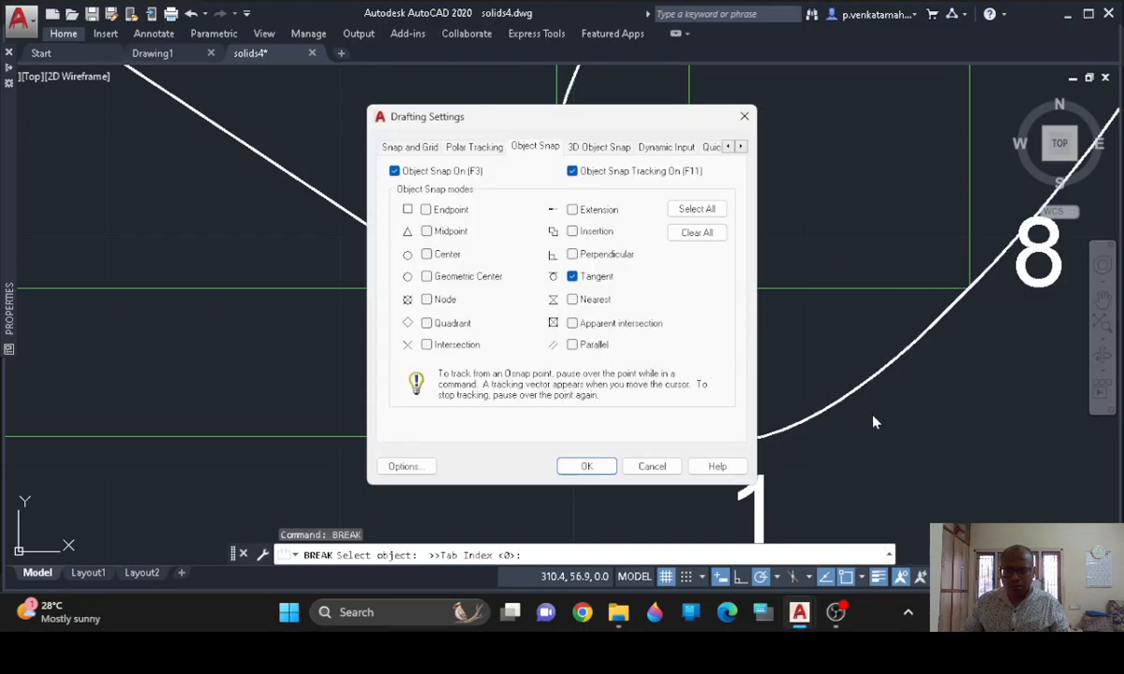
pyautogui.click(714, 213)
pyautogui.click(584, 473)
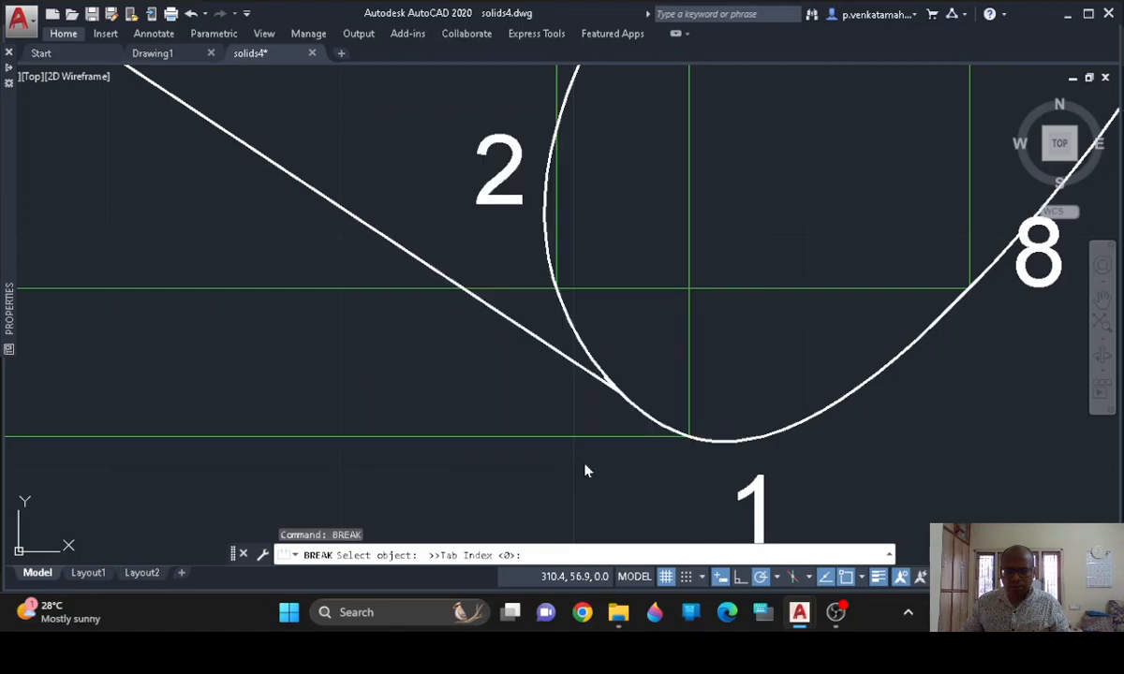
# Break the front base curve between the lower tangent point near 1 and the upper tangent point between 5 and 6
pyautogui.click(648, 415)
pyautogui.write('F')
pyautogui.press('Return')
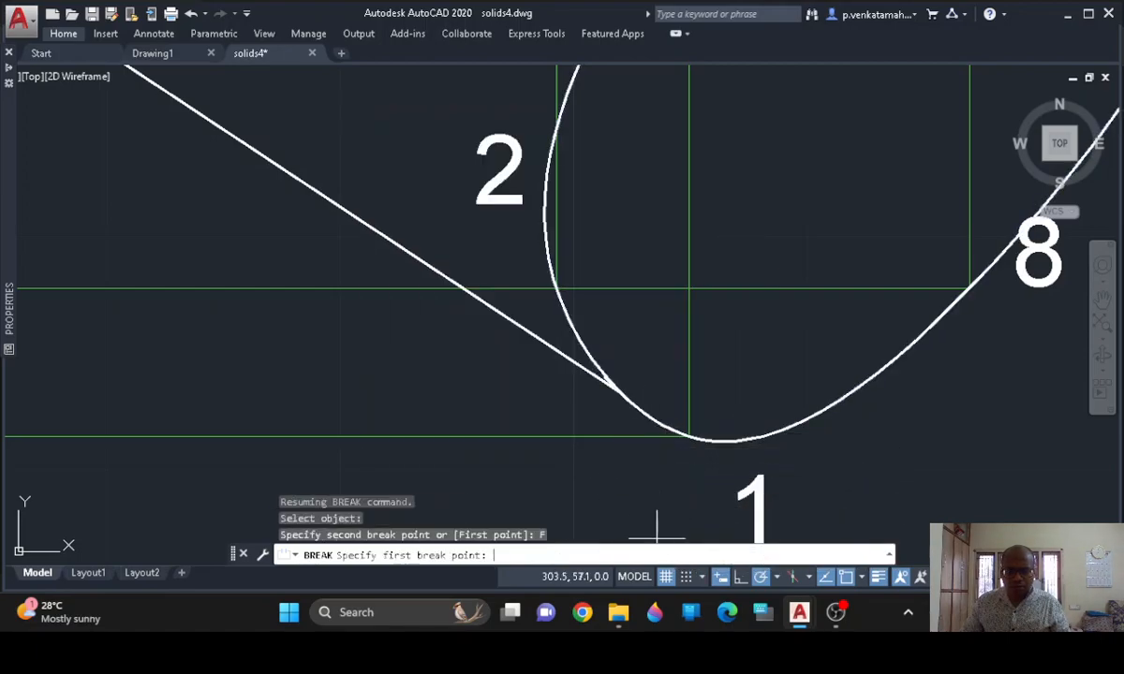
pyautogui.click(620, 393)
pyautogui.scroll(-2, 657, 369)
pyautogui.moveTo(657, 369); pyautogui.dragTo(627, 439, button='middle')
pyautogui.moveTo(802, 221); pyautogui.dragTo(664, 406, button='middle')
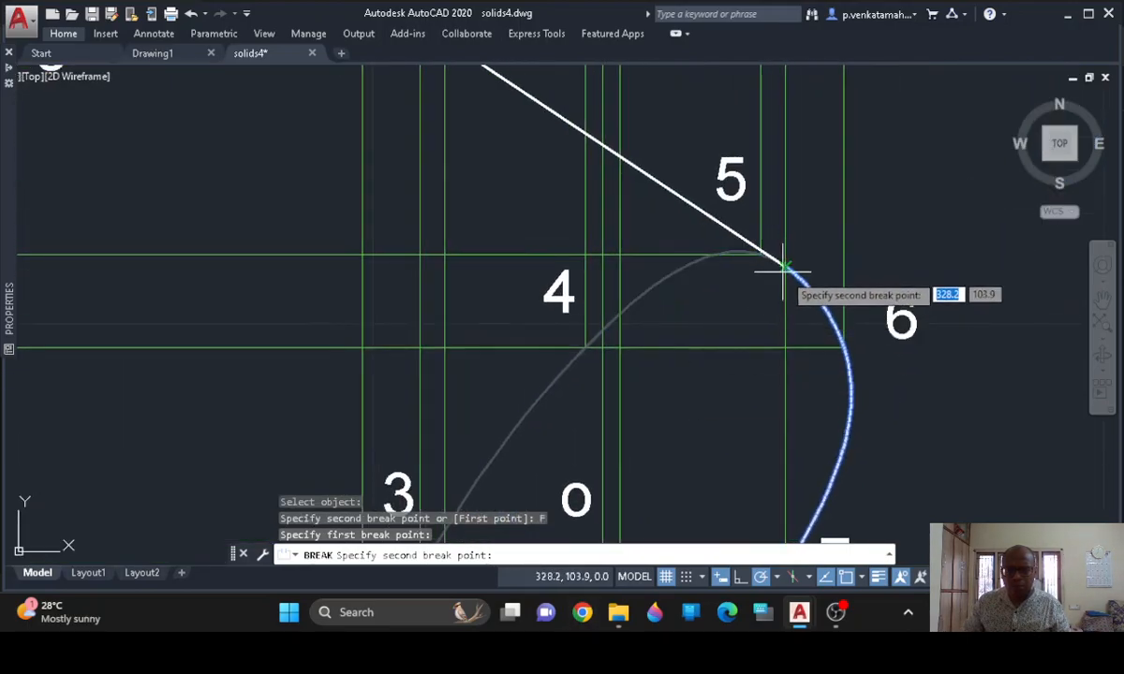
pyautogui.scroll(4, 787, 279)
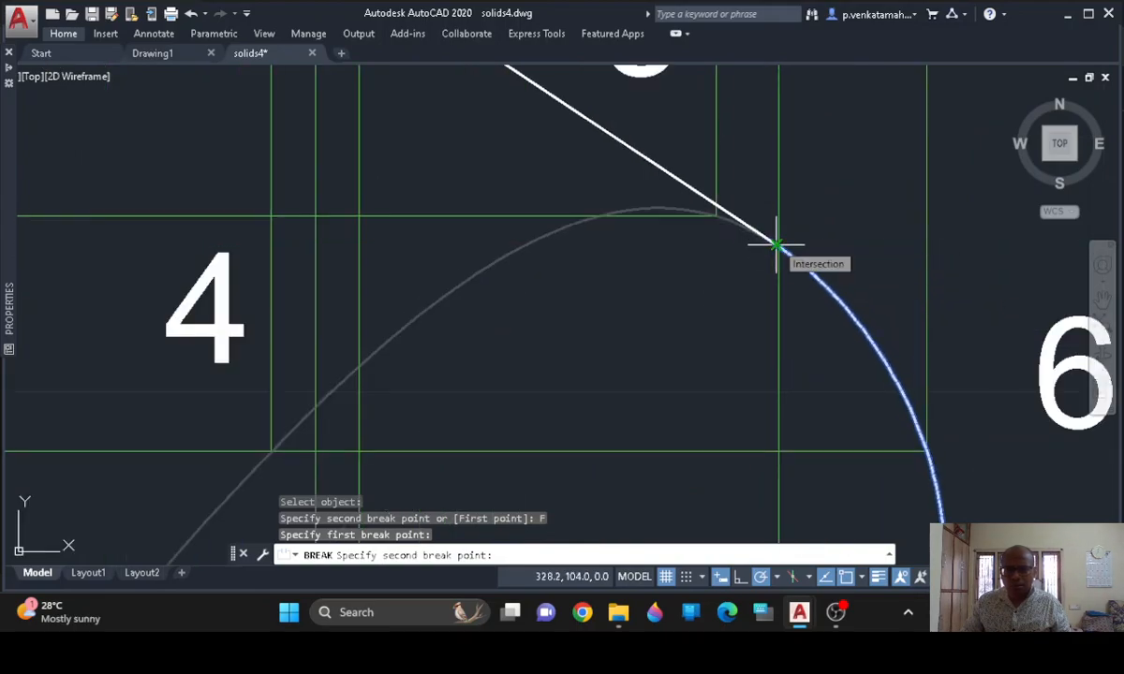
pyautogui.click(776, 246)
pyautogui.scroll(-6, 674, 394)
pyautogui.moveTo(778, 351); pyautogui.dragTo(828, 234, button='middle')
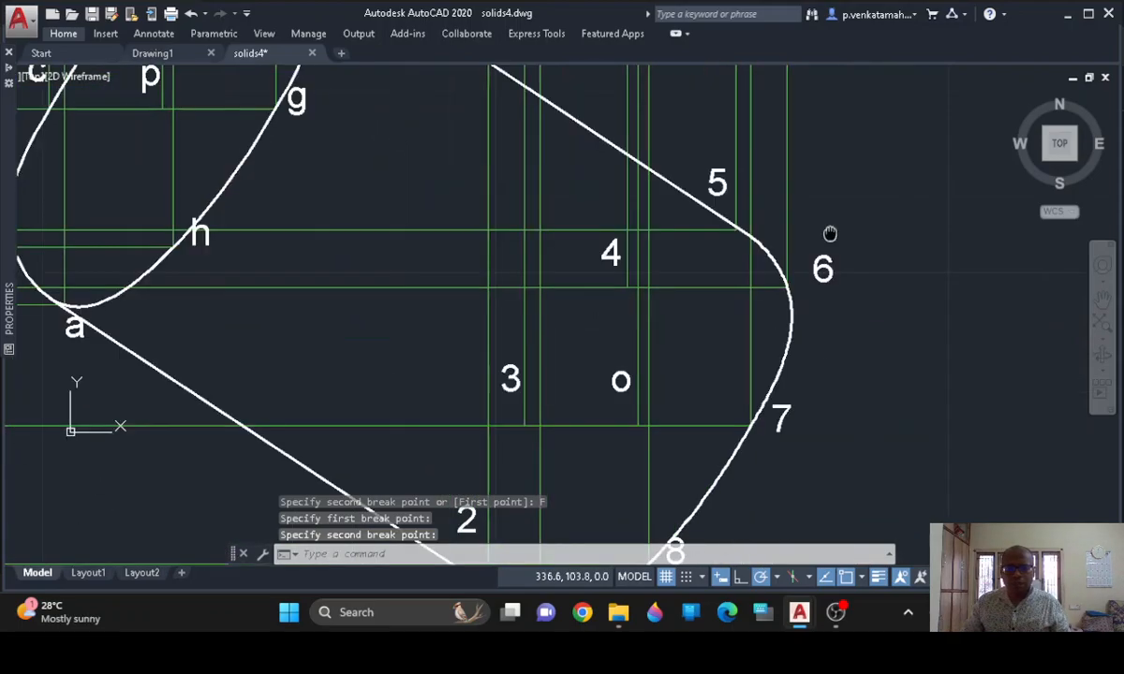
pyautogui.scroll(-2, 855, 348)
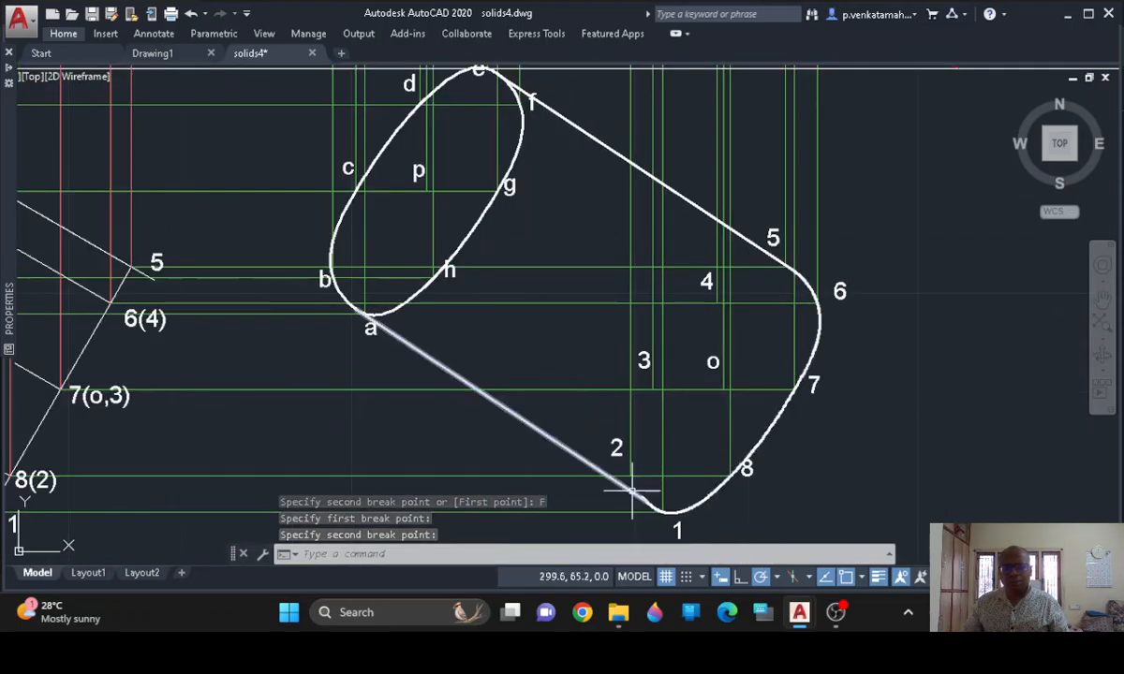
# Erase the short leftover segment where the lower outline line meets the front base curve between 1 and 2
pyautogui.scroll(2, 635, 491)
pyautogui.scroll(3, 656, 503)
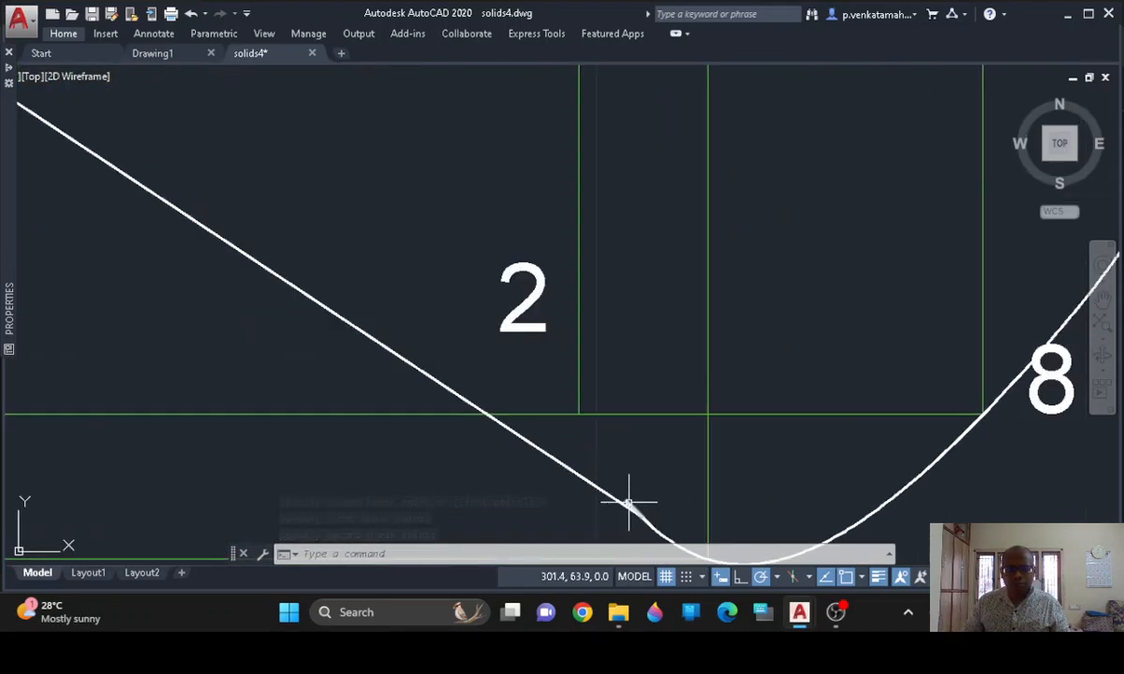
pyautogui.press('Delete')
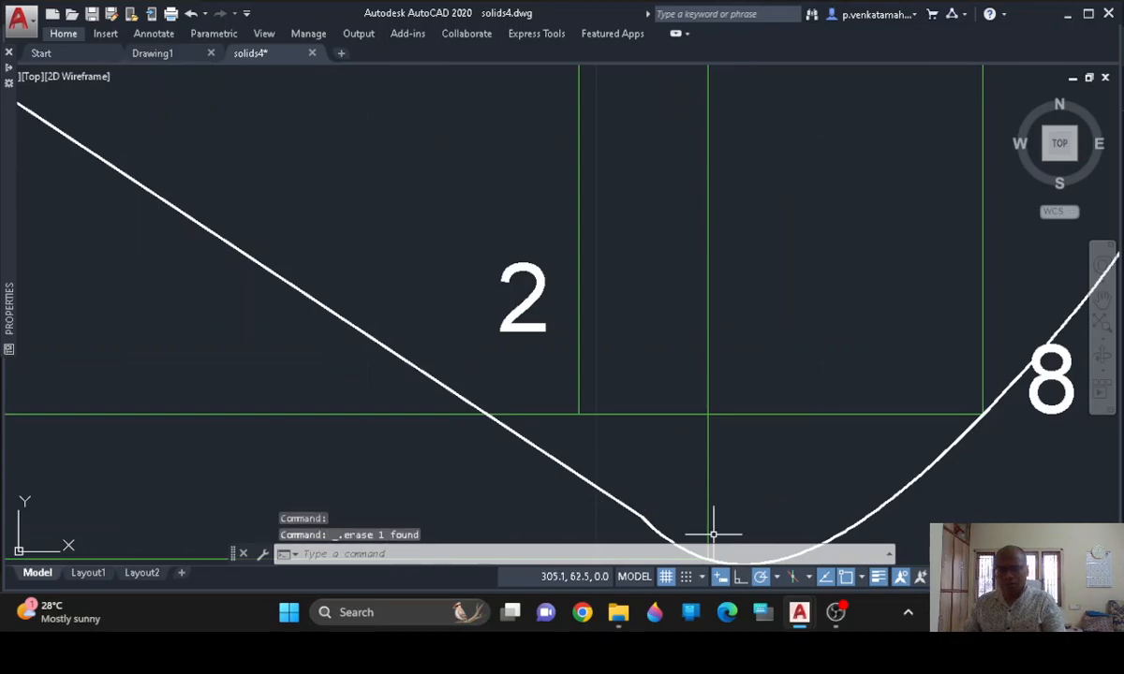
pyautogui.scroll(-6, 714, 533)
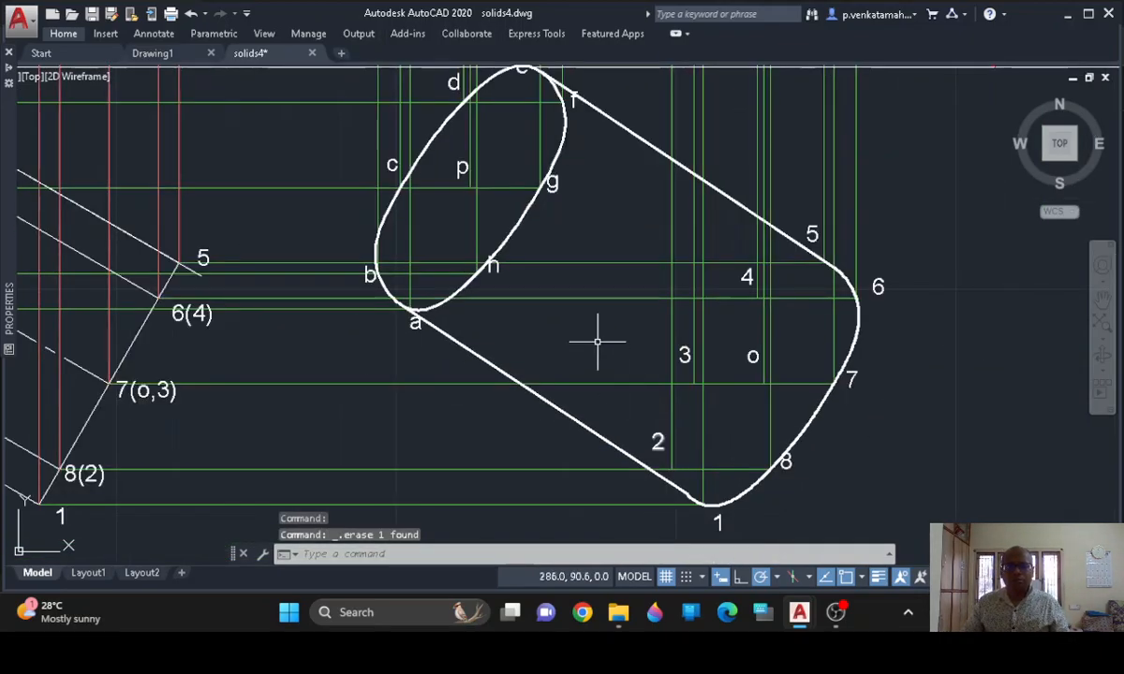
pyautogui.moveTo(603, 340); pyautogui.dragTo(547, 376, button='middle')
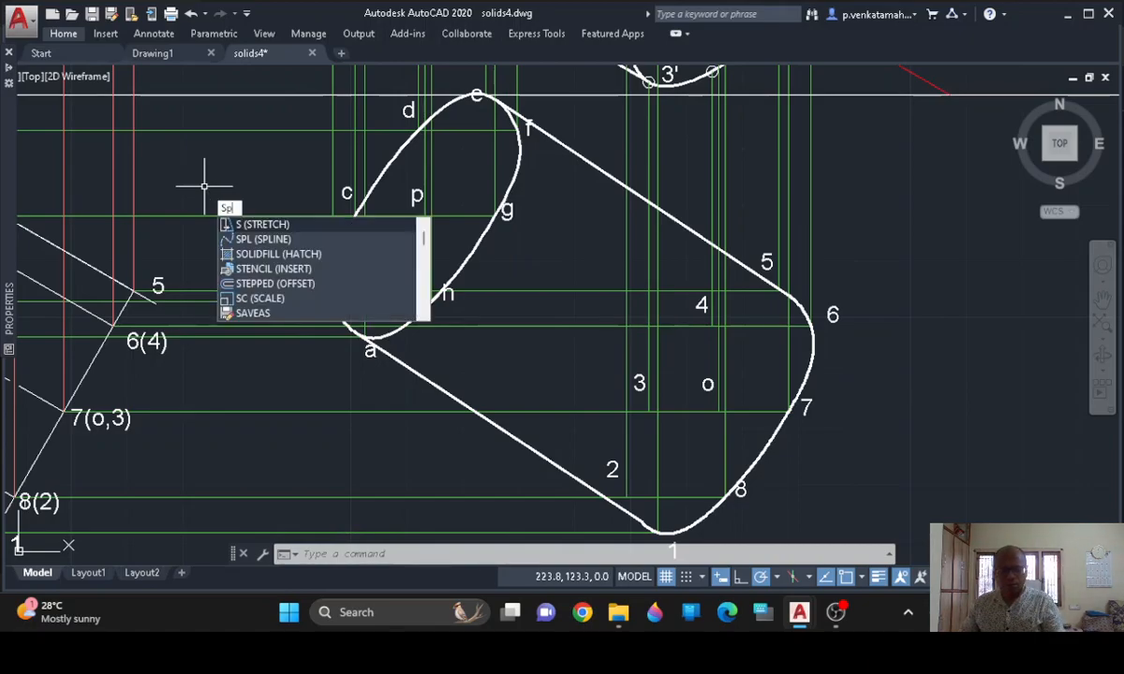
# Start a spline for the hidden part of the front base and set the current linetype to dashed
pyautogui.write('ine')
pyautogui.press('Return')
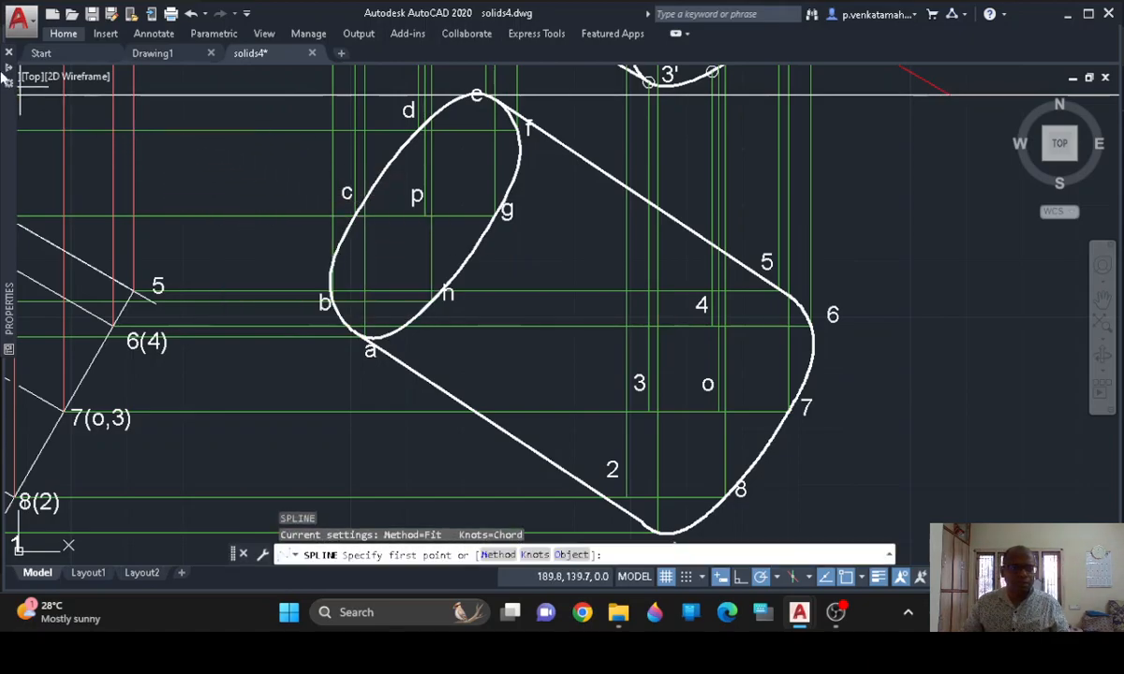
pyautogui.moveTo(13, 68)
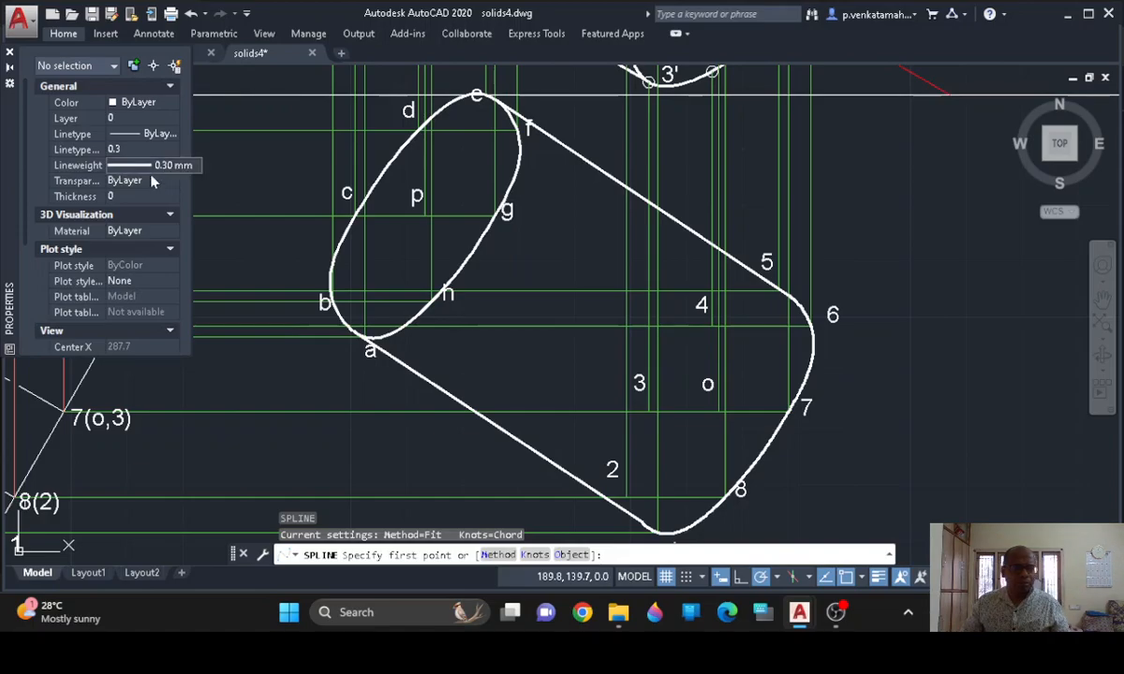
pyautogui.click(150, 135)
pyautogui.click(154, 135)
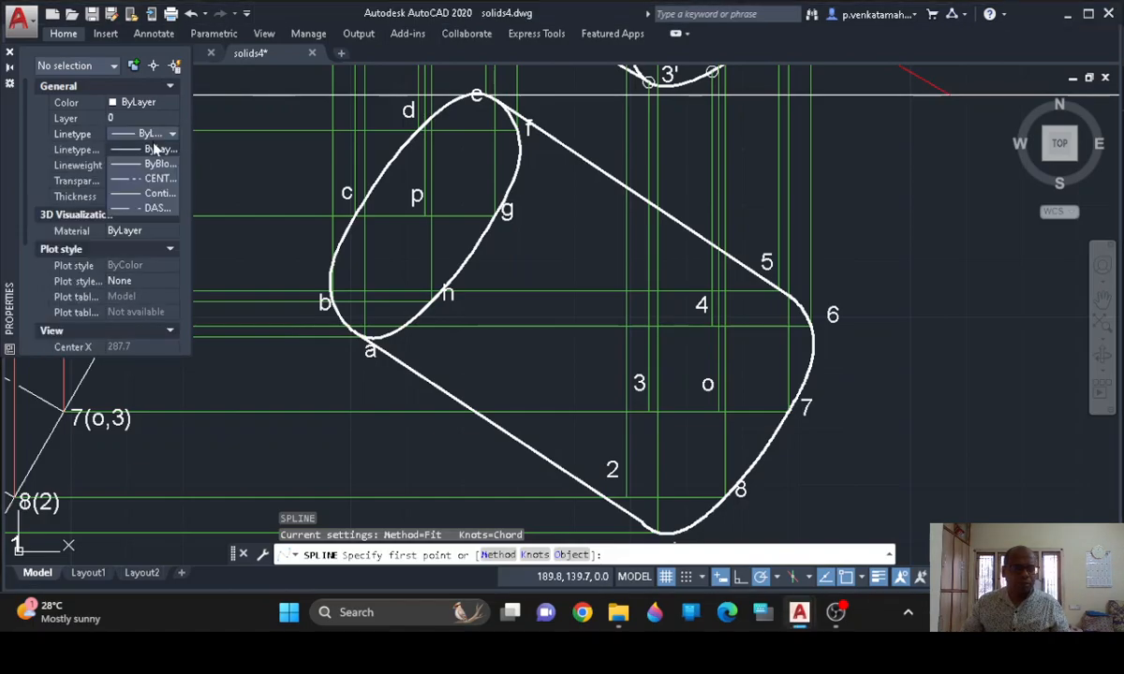
pyautogui.click(155, 207)
# Place the spline's fit points from the upper tangent point through 5, 4, 3 and 2 to the lower tangent point
pyautogui.scroll(2, 727, 343)
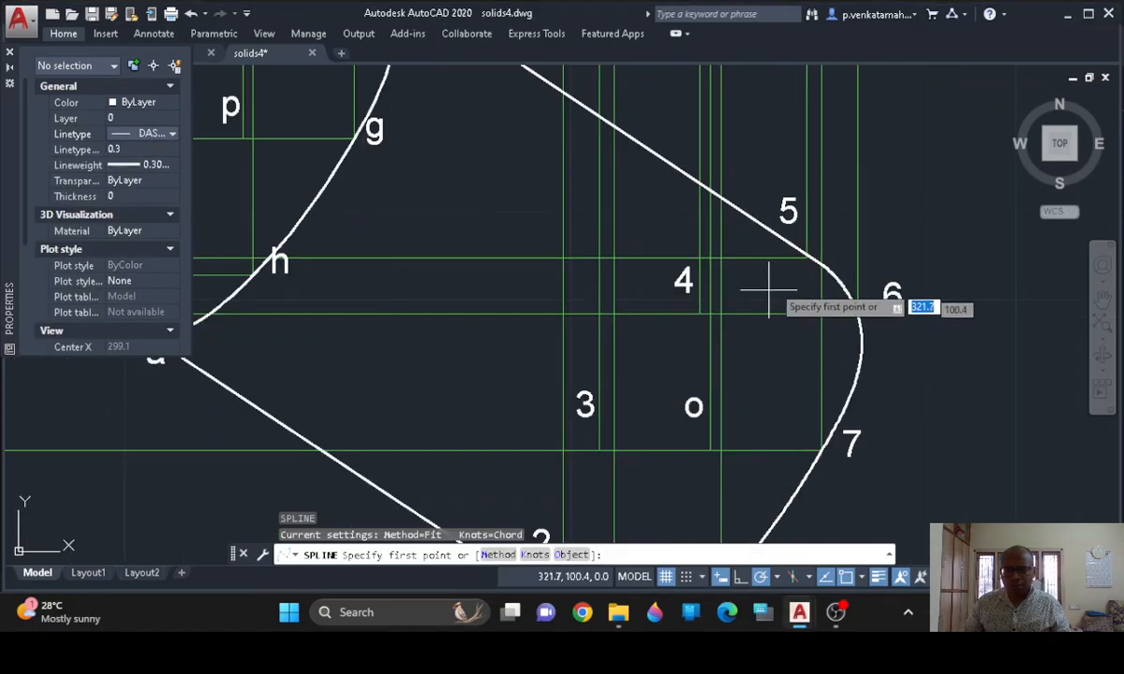
pyautogui.scroll(2, 821, 289)
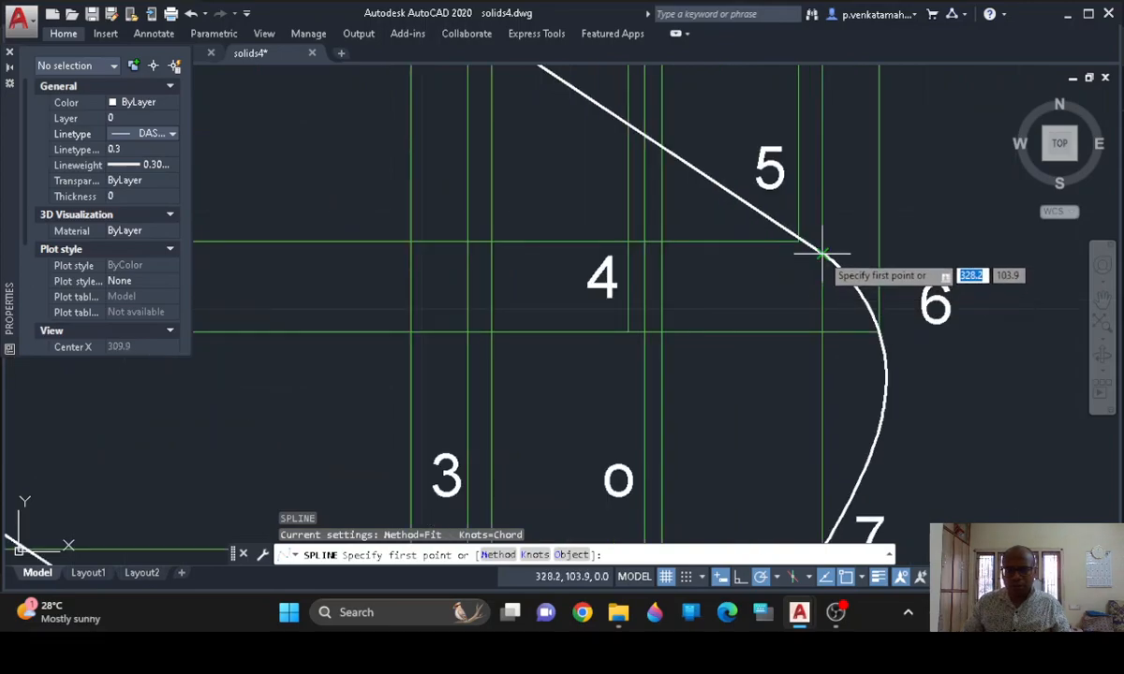
pyautogui.click(823, 253)
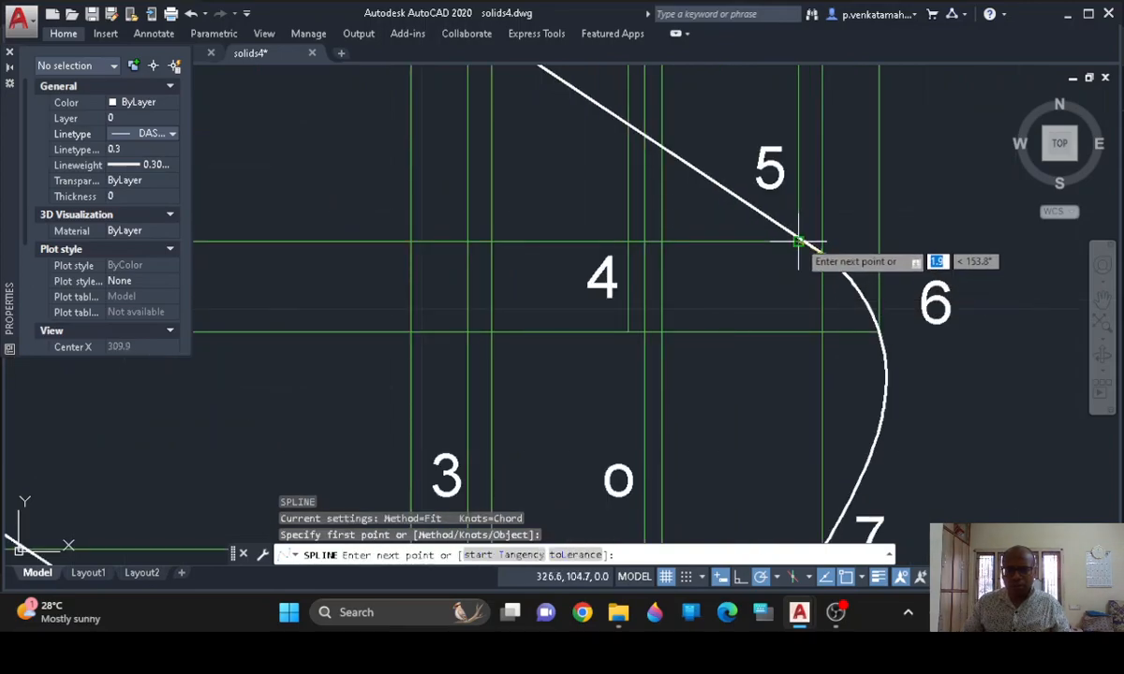
pyautogui.click(799, 241)
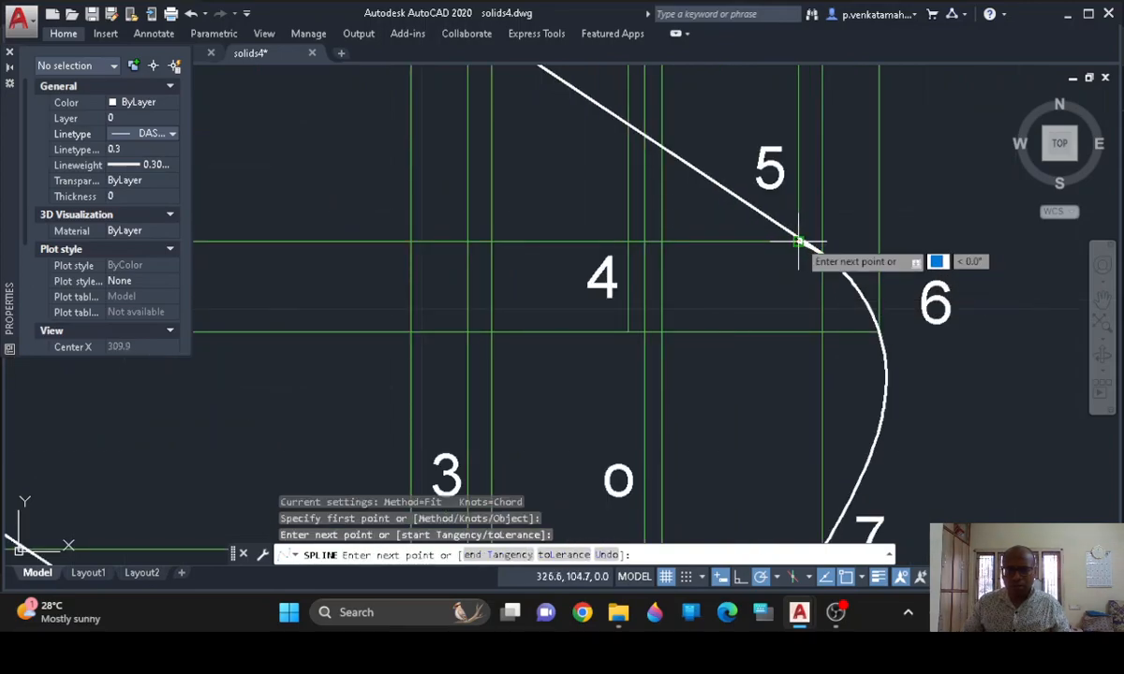
pyautogui.click(626, 330)
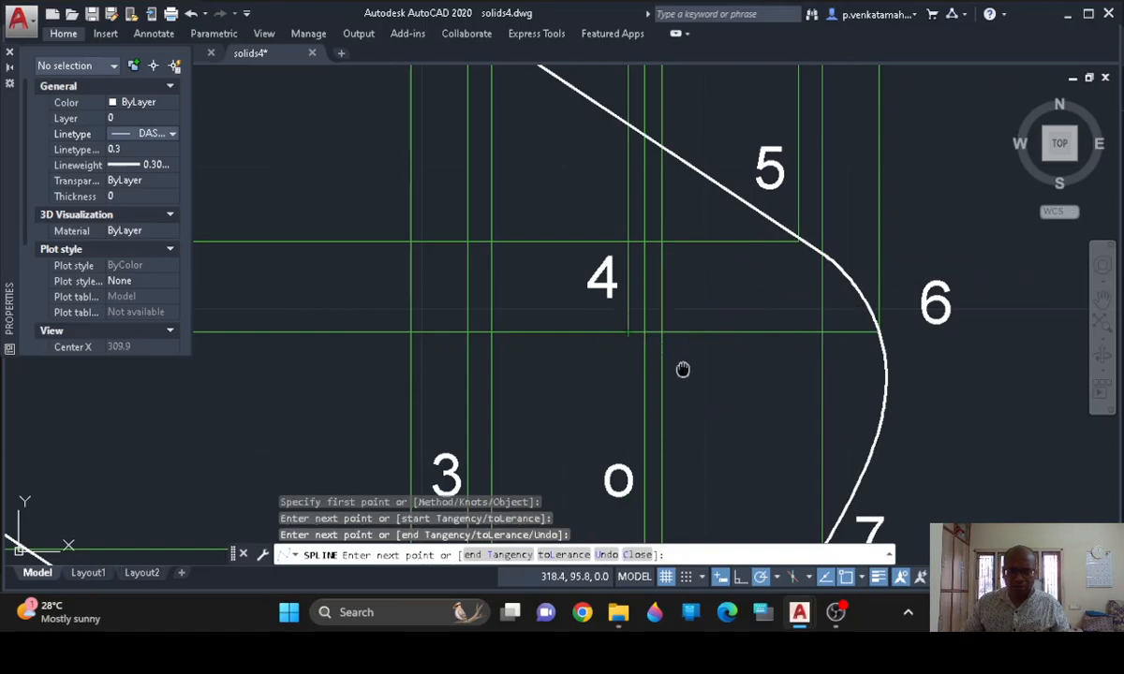
pyautogui.moveTo(682, 369); pyautogui.dragTo(722, 171, button='middle')
pyautogui.click(506, 346)
pyautogui.moveTo(616, 335); pyautogui.dragTo(711, 85, button='middle')
pyautogui.click(519, 328)
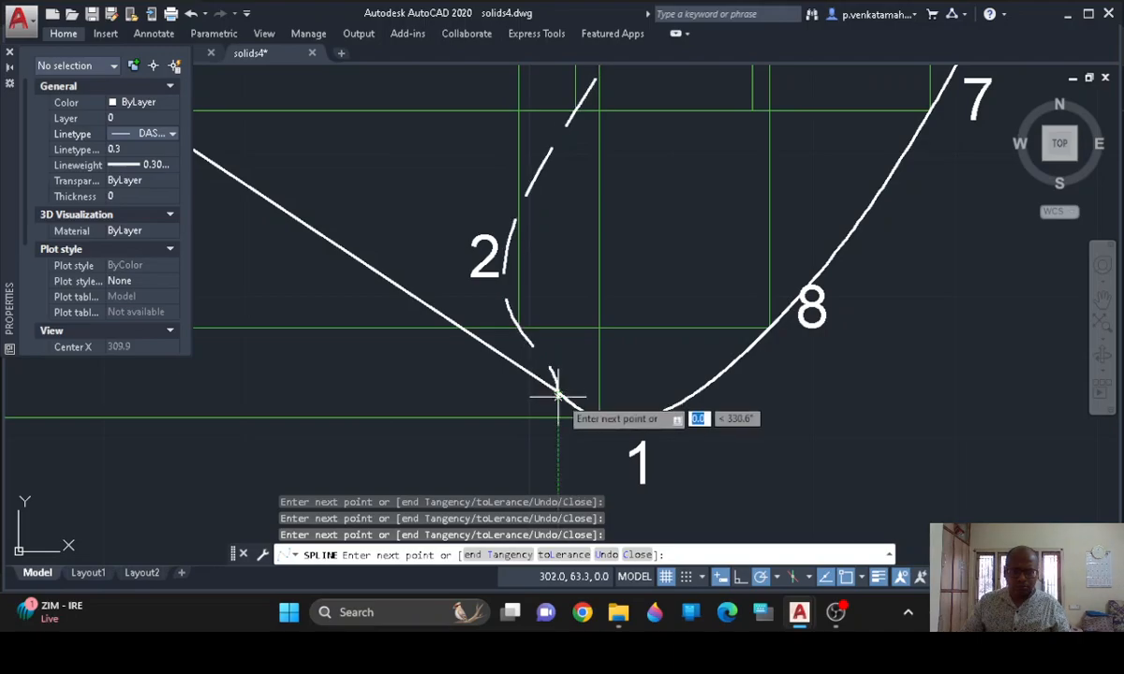
# Finish the dashed spline with an end tangency that blends it into the front base curve near point 1
pyautogui.rightClick(642, 391)
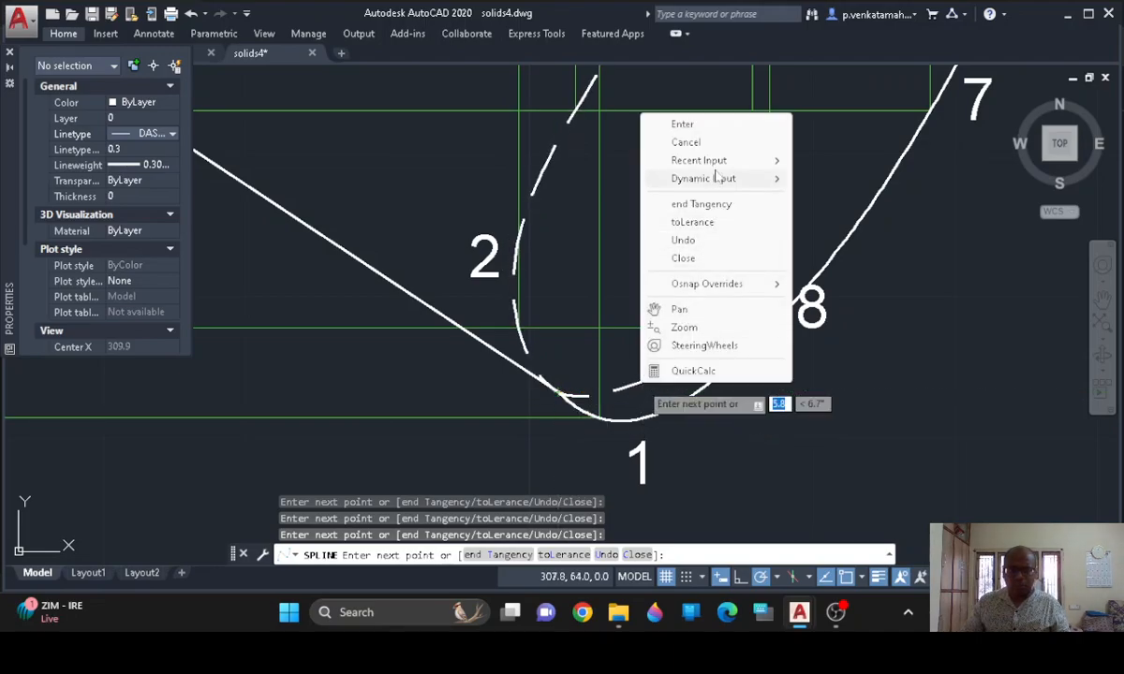
pyautogui.click(698, 203)
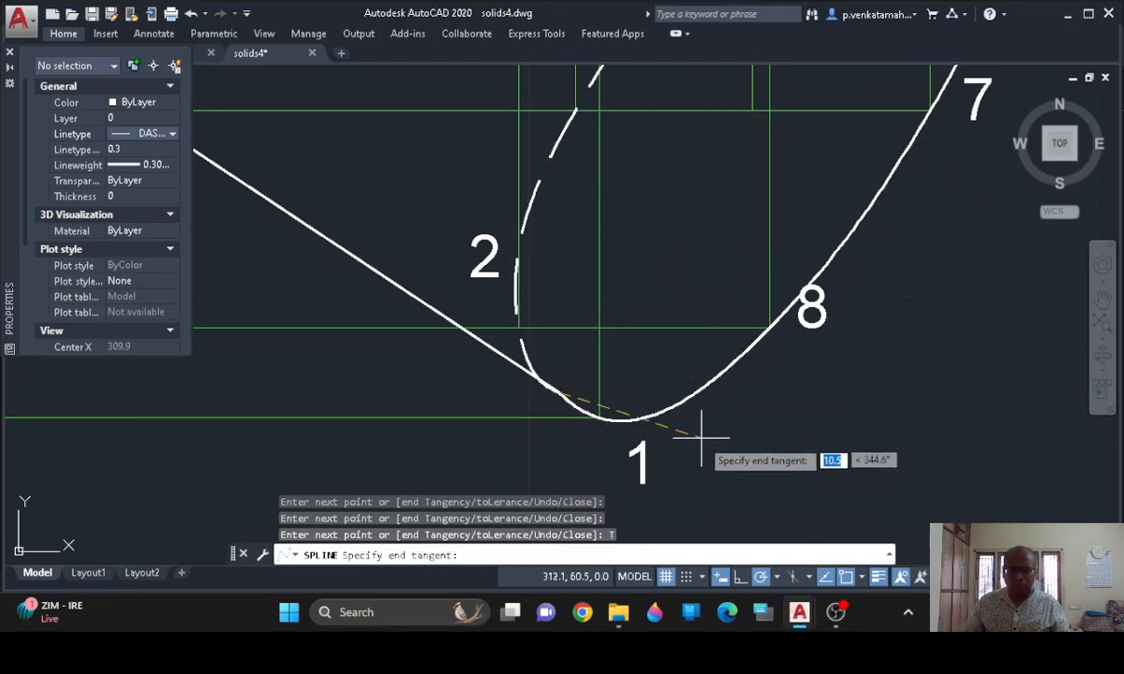
pyautogui.click(725, 490)
pyautogui.scroll(-3, 801, 417)
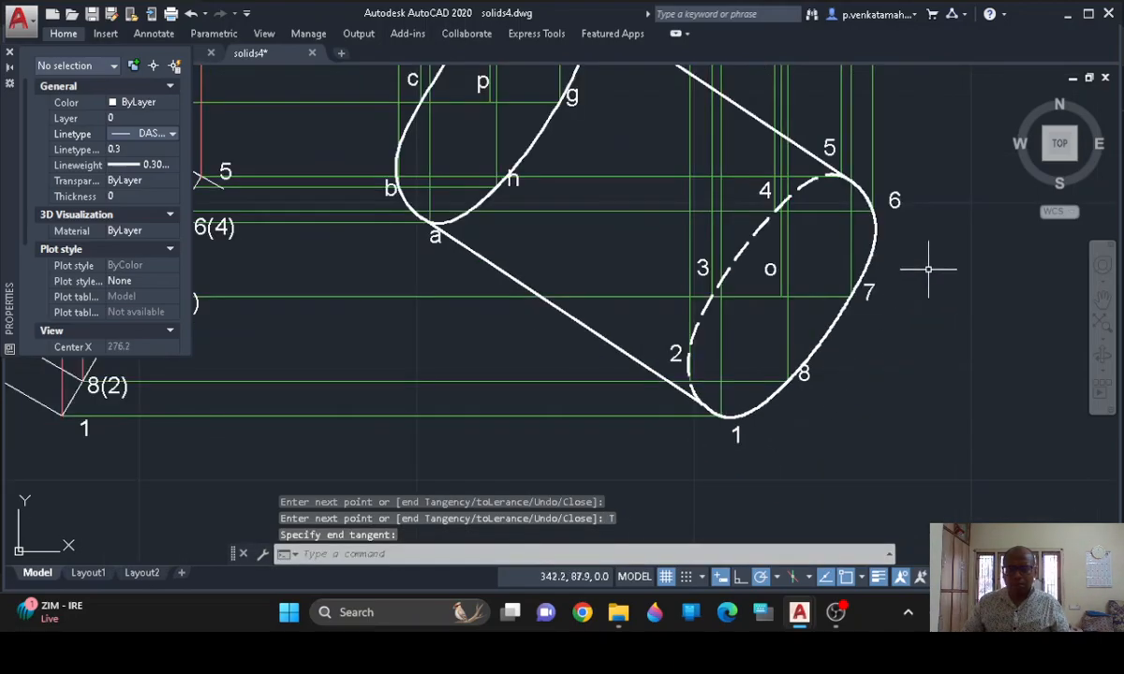
pyautogui.moveTo(929, 270); pyautogui.dragTo(867, 374, button='middle')
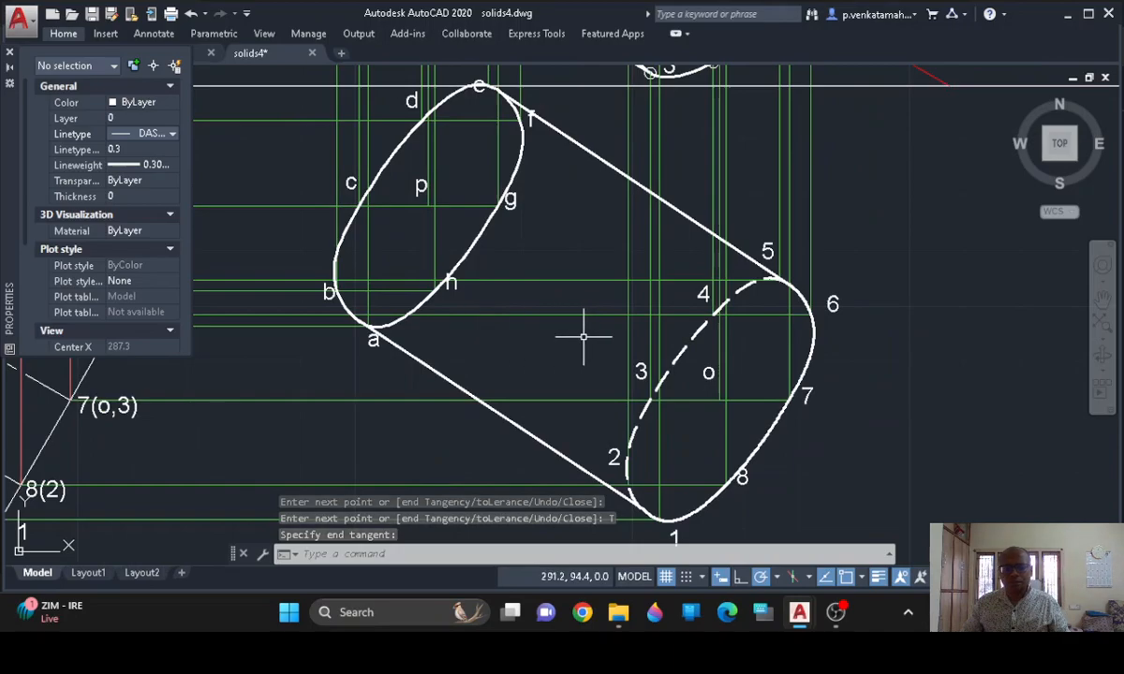
# Set the current lineweight to ByLayer and the current linetype to center
pyautogui.click(140, 165)
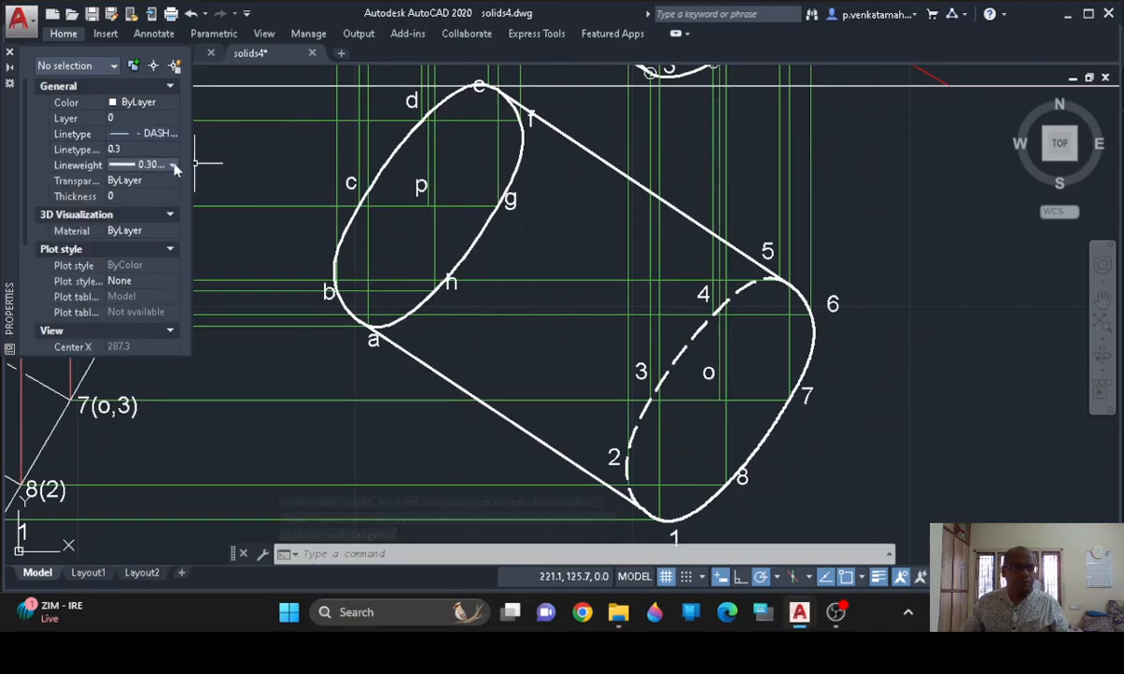
pyautogui.click(172, 165)
pyautogui.scroll(4, 150, 215)
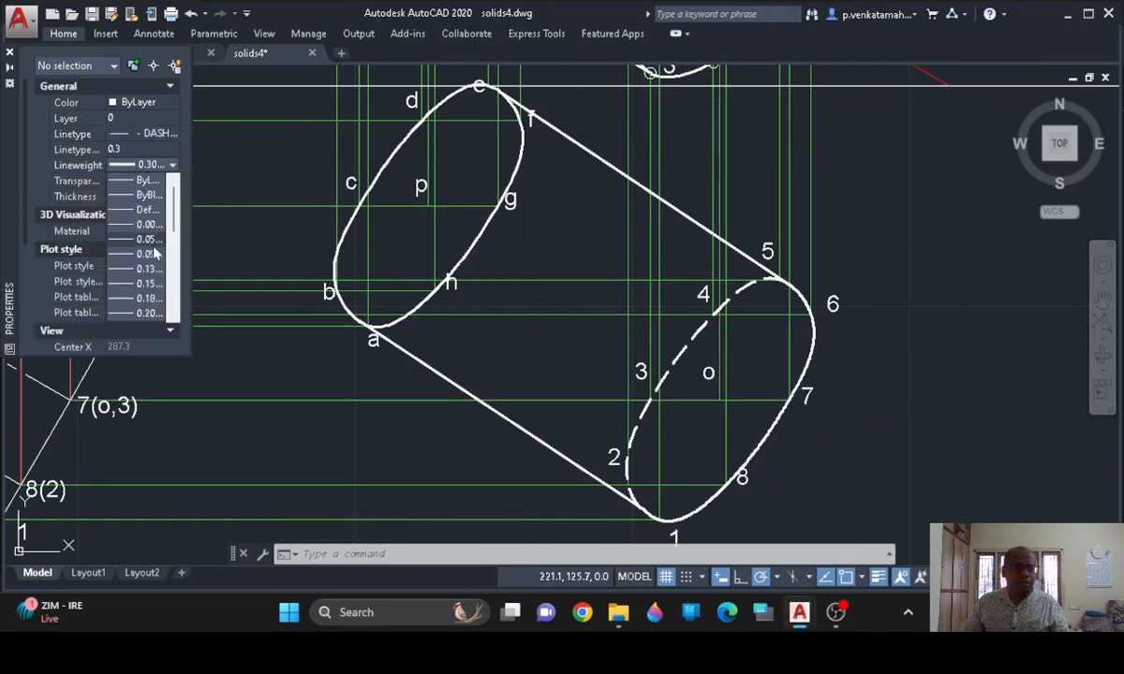
pyautogui.click(145, 182)
pyautogui.click(156, 137)
pyautogui.click(160, 138)
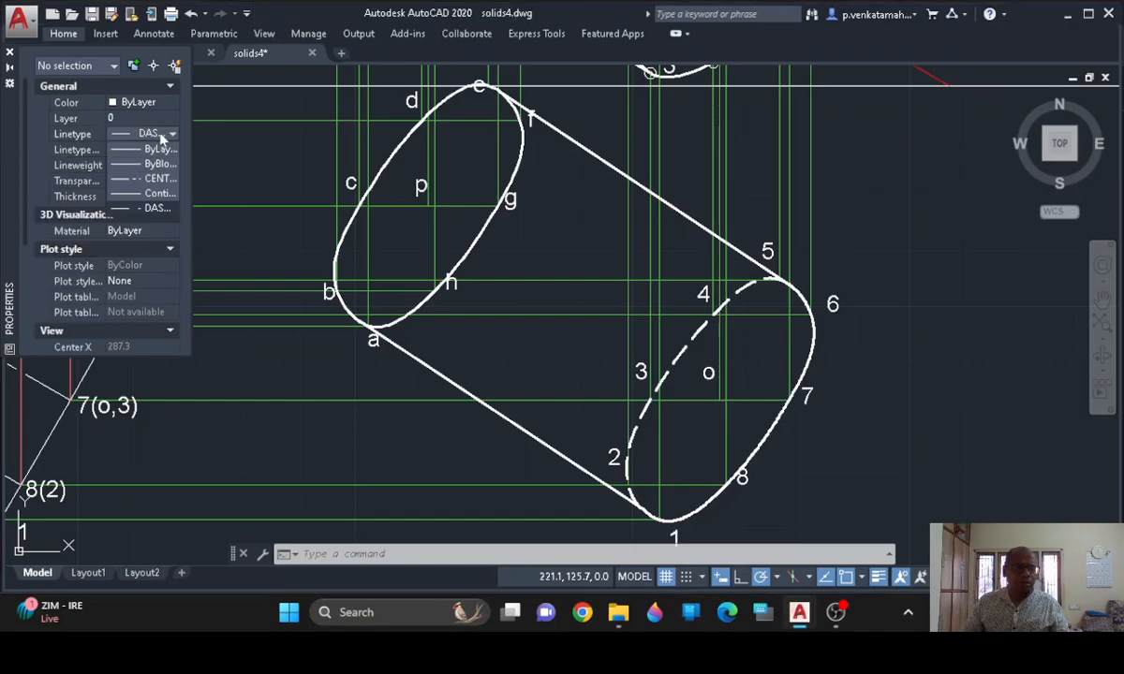
pyautogui.click(161, 179)
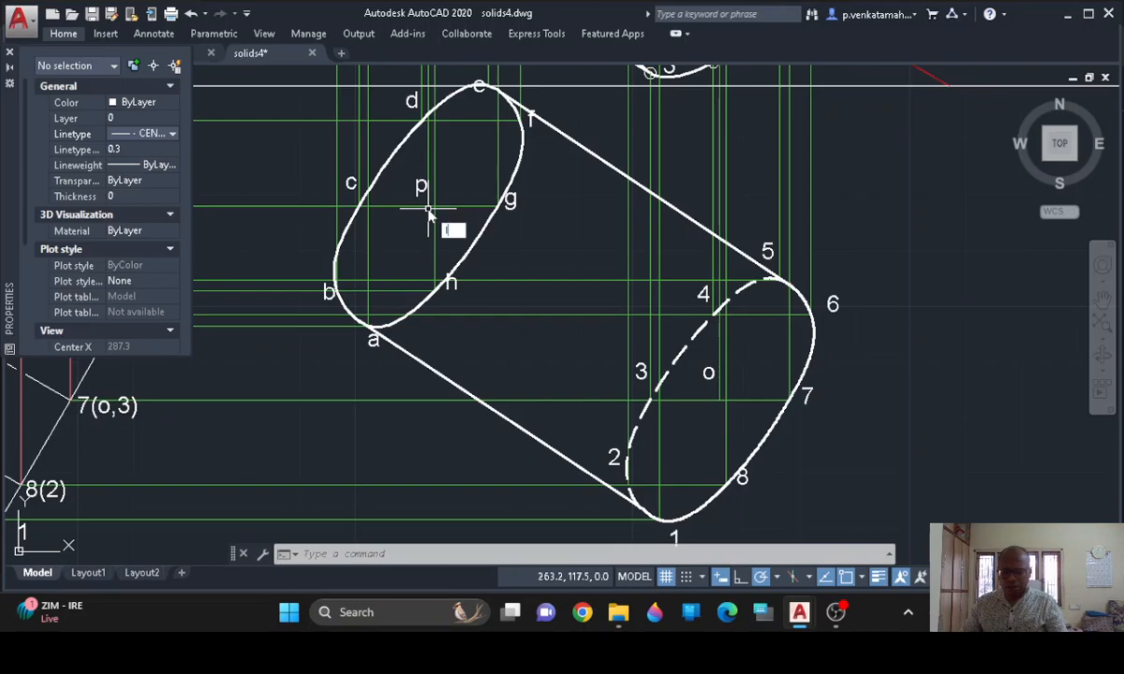
# Draw the cylinder's axis in the final top view as a line from p to o
pyautogui.write('l')
pyautogui.press('Return')
pyautogui.click(427, 206)
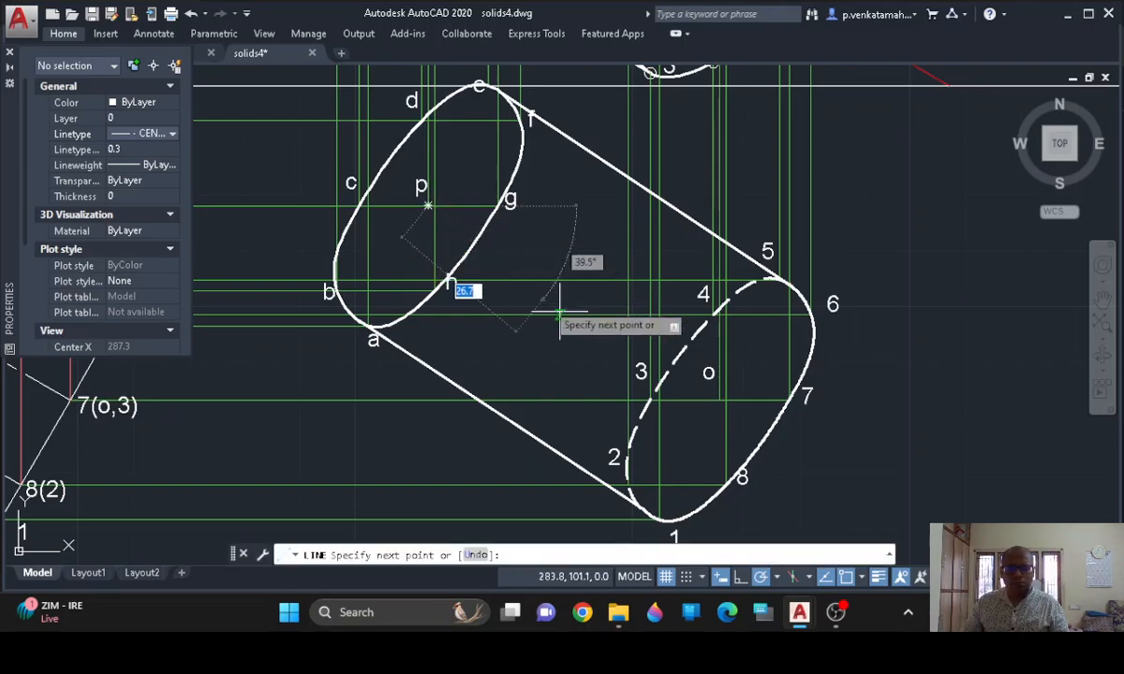
pyautogui.click(719, 401)
pyautogui.press('Return')
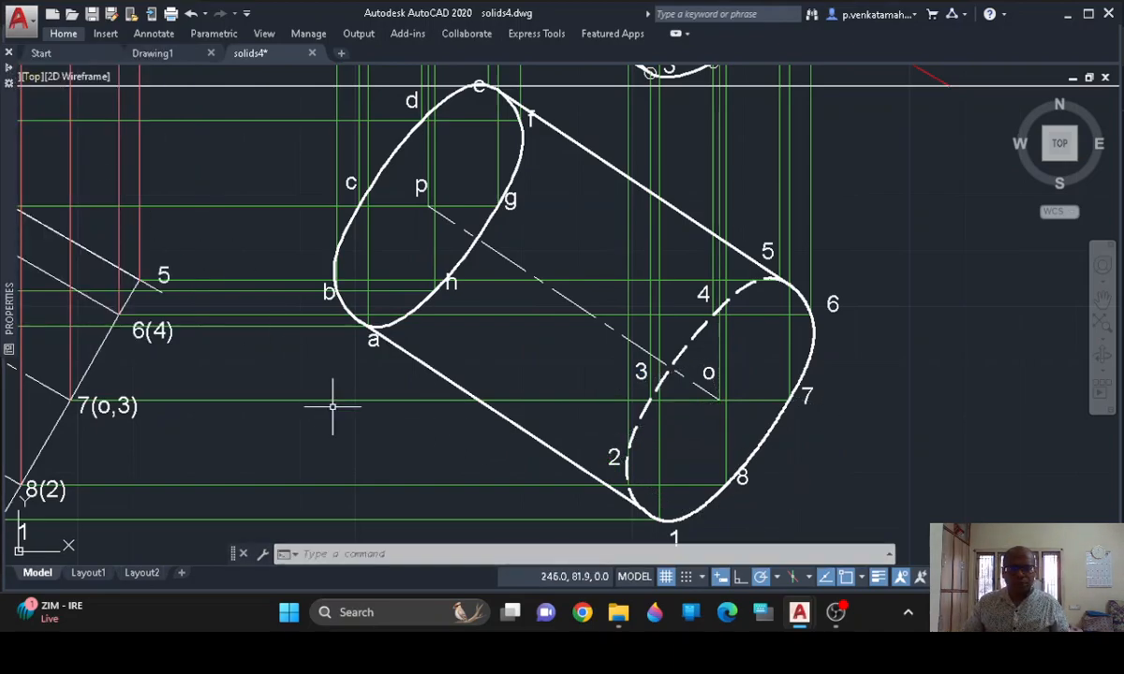
# Add an angular dimension between the red extension of the final front view's axis and the XY line
pyautogui.scroll(-3, 335, 393)
pyautogui.moveTo(339, 379)
pyautogui.mouseDown(button='middle')
pyautogui.moveTo(623, 403)
pyautogui.moveTo(643, 348)
pyautogui.mouseUp(button='middle')
pyautogui.scroll(-3, 623, 403)
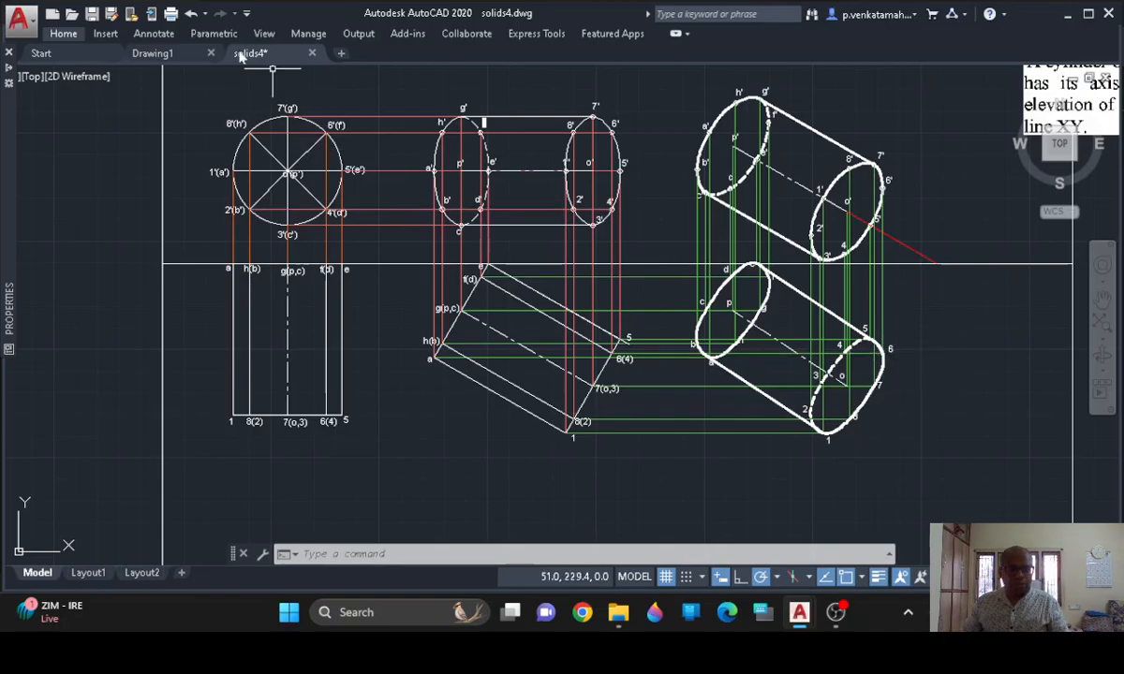
pyautogui.click(64, 33)
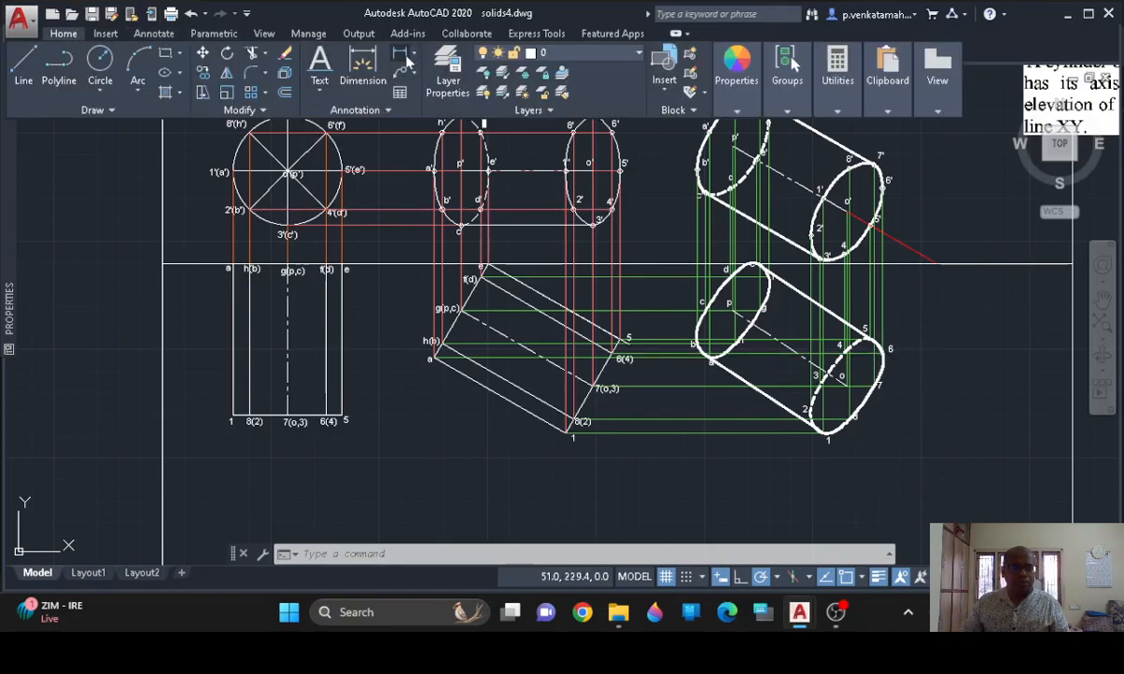
pyautogui.click(413, 56)
pyautogui.click(438, 144)
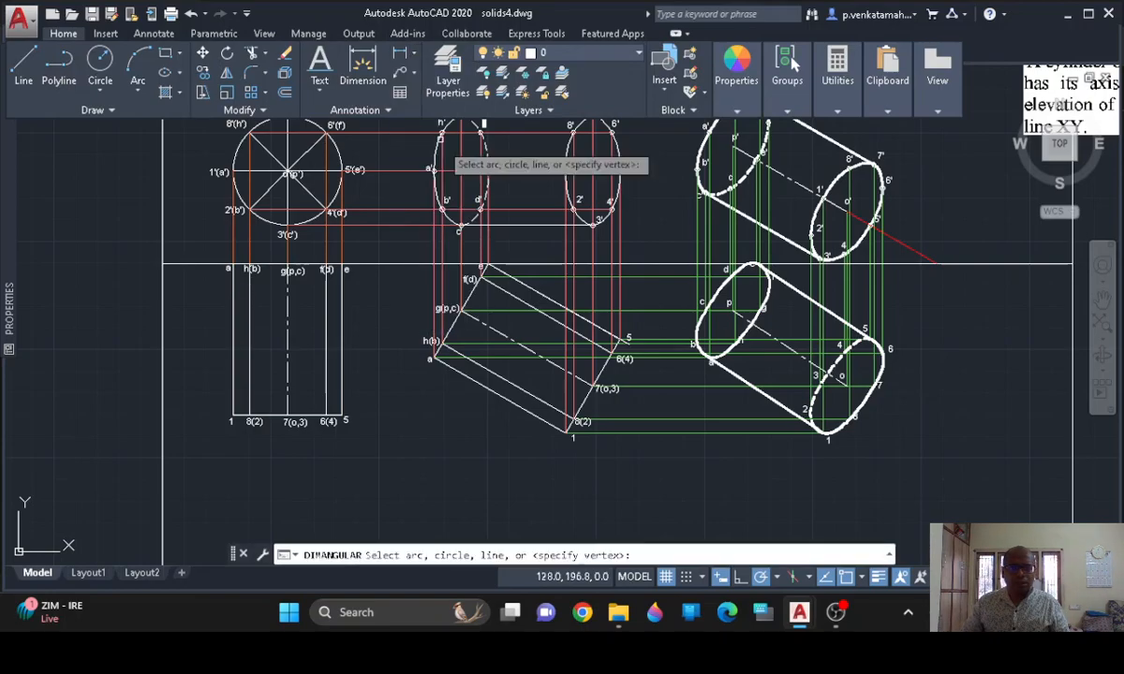
pyautogui.click(892, 240)
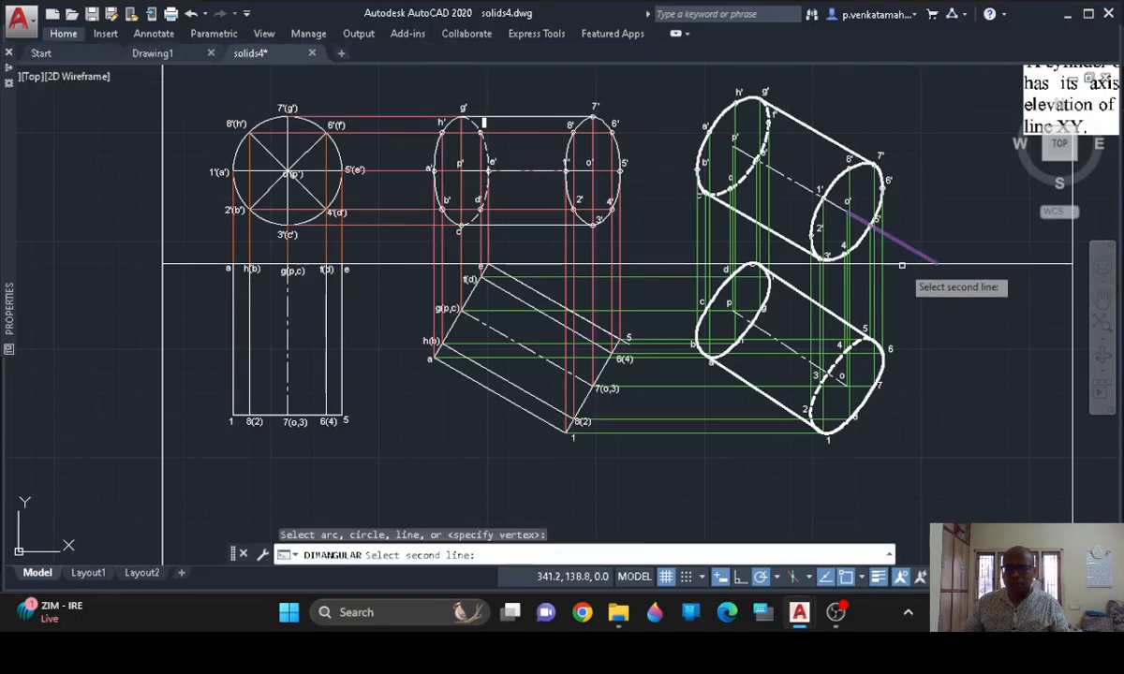
pyautogui.click(902, 265)
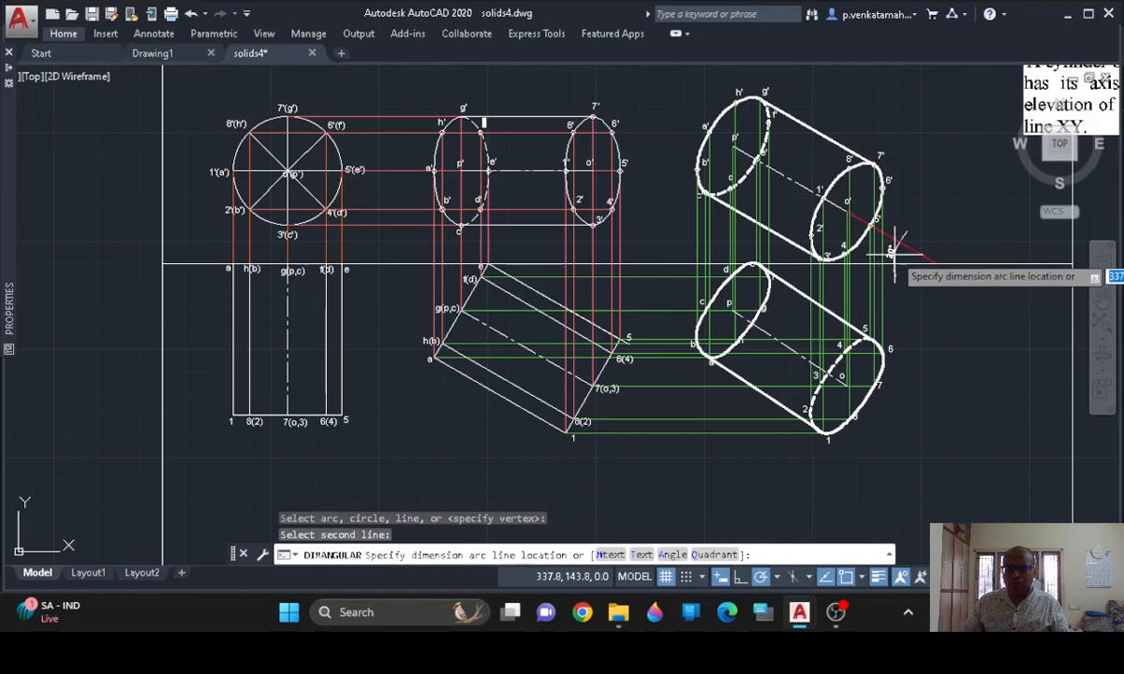
pyautogui.click(892, 251)
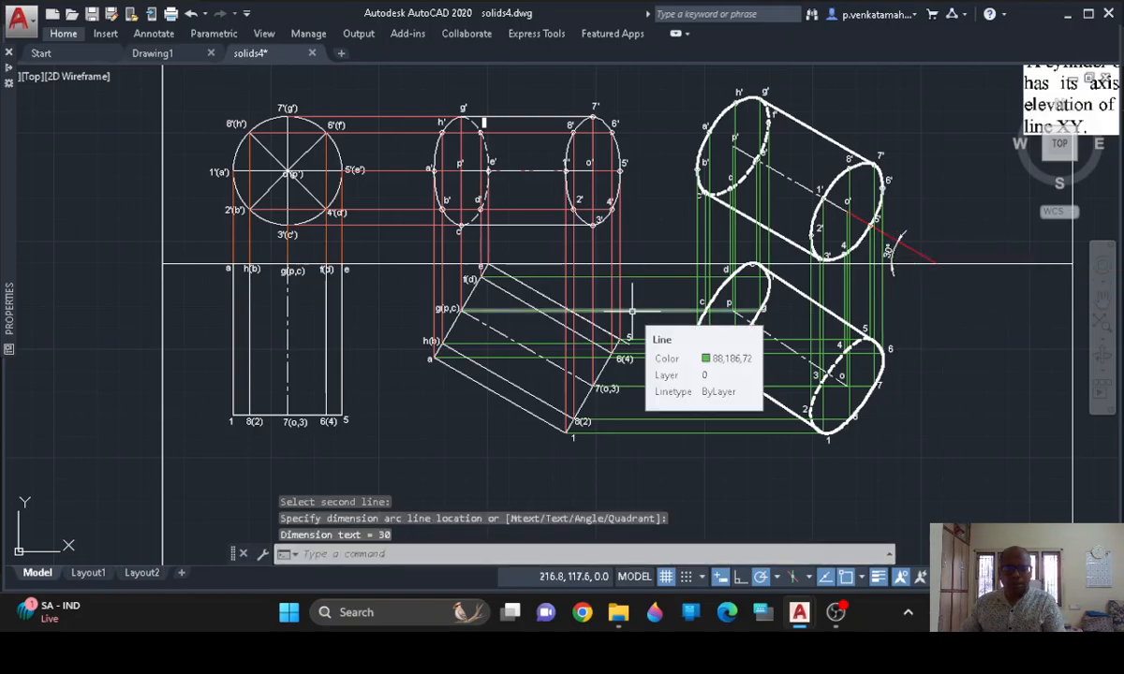
# Add an angular dimension between the tilted middle top view's axis and the XY line, placed near the g(p,c) end
pyautogui.press('Return')
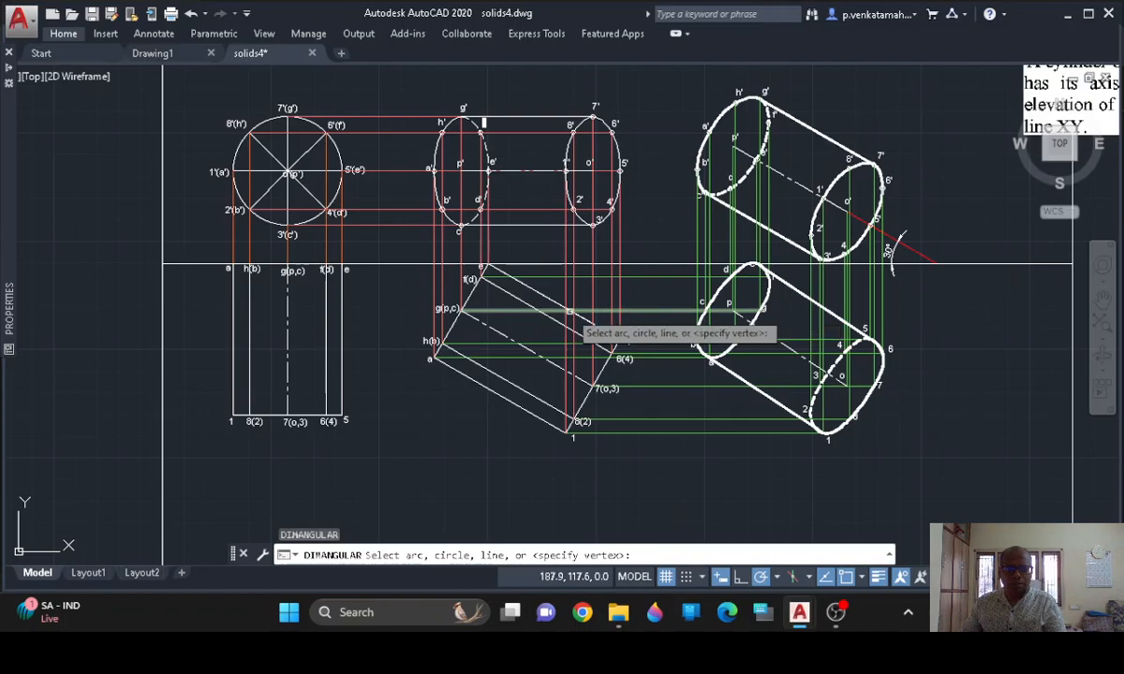
pyautogui.click(488, 325)
pyautogui.click(524, 266)
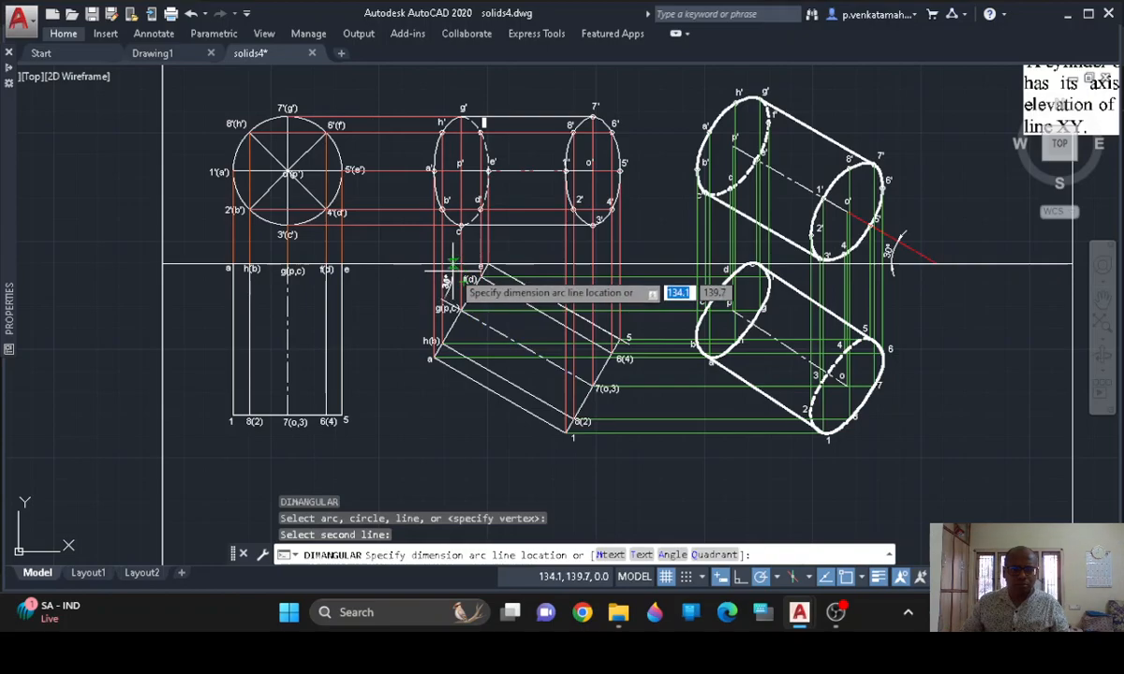
pyautogui.click(453, 270)
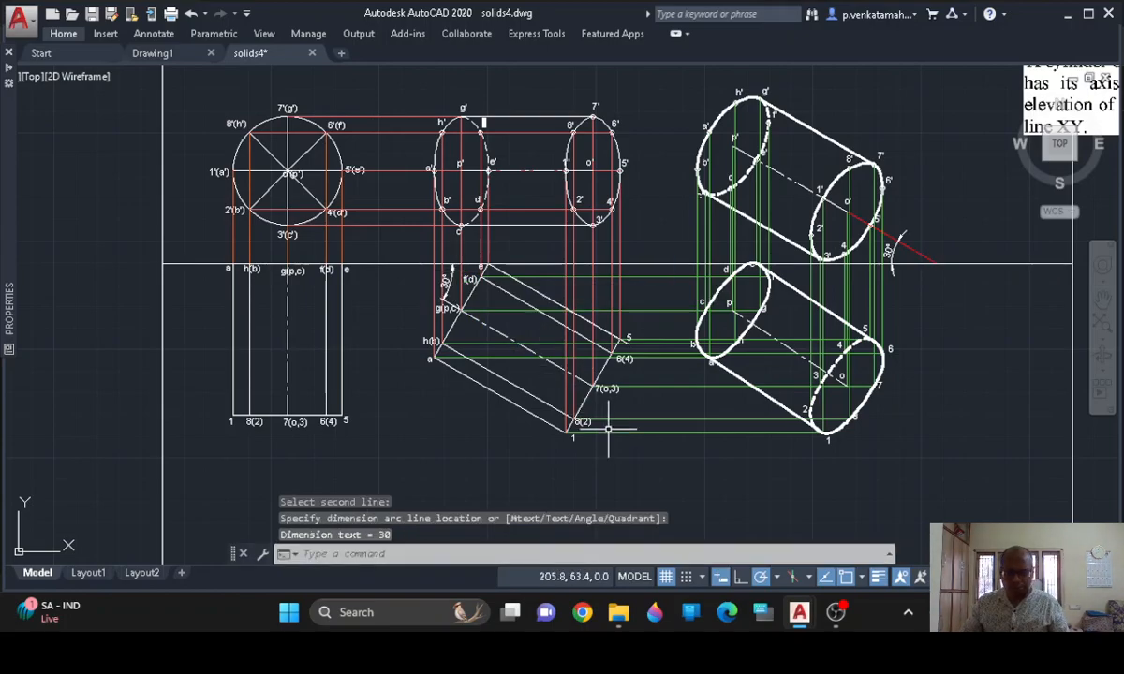
# Add an aligned dimension for the axis length in the first top view, placed outside its a-1 edge
pyautogui.press('Return')
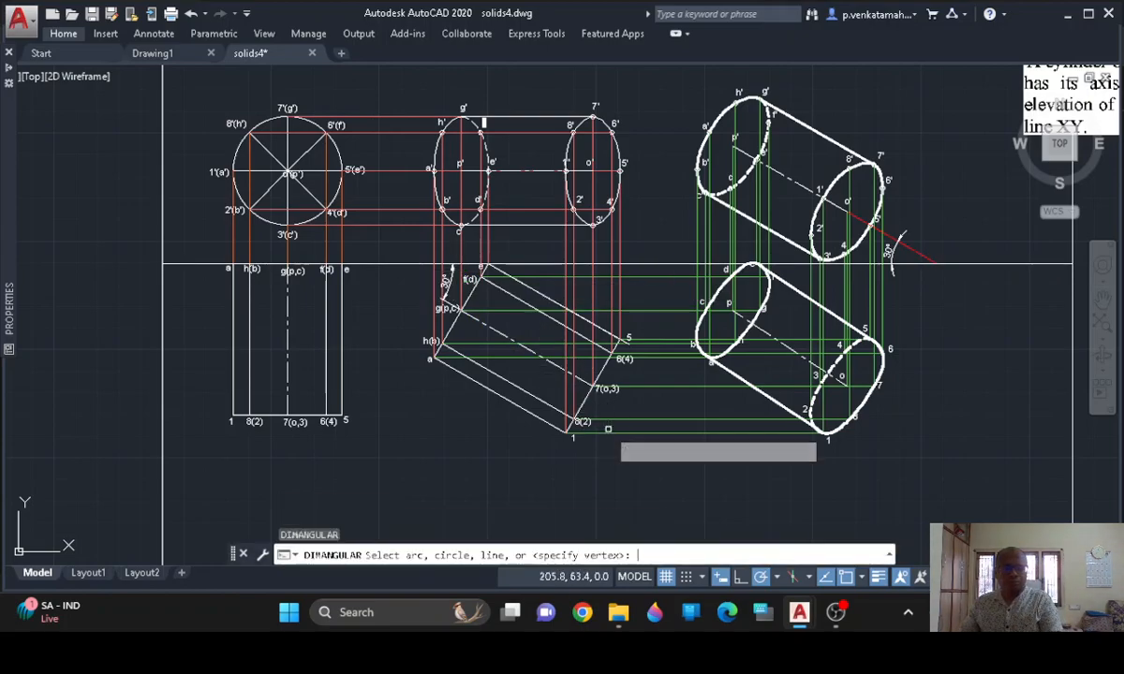
pyautogui.click(65, 34)
pyautogui.click(412, 53)
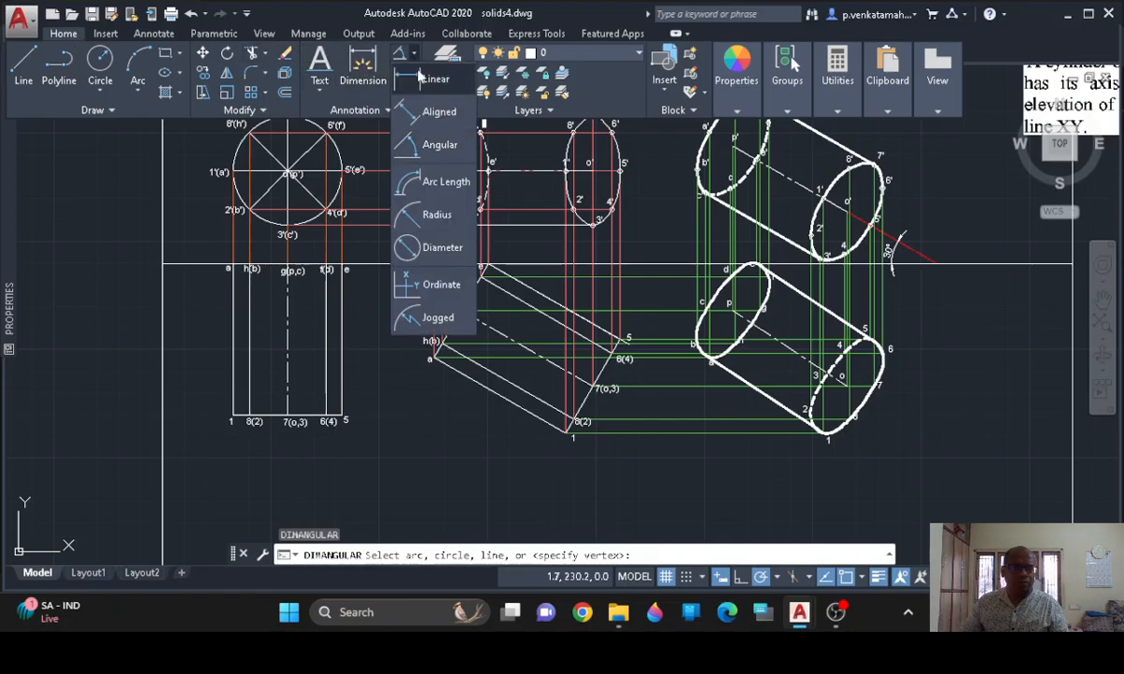
pyautogui.click(442, 113)
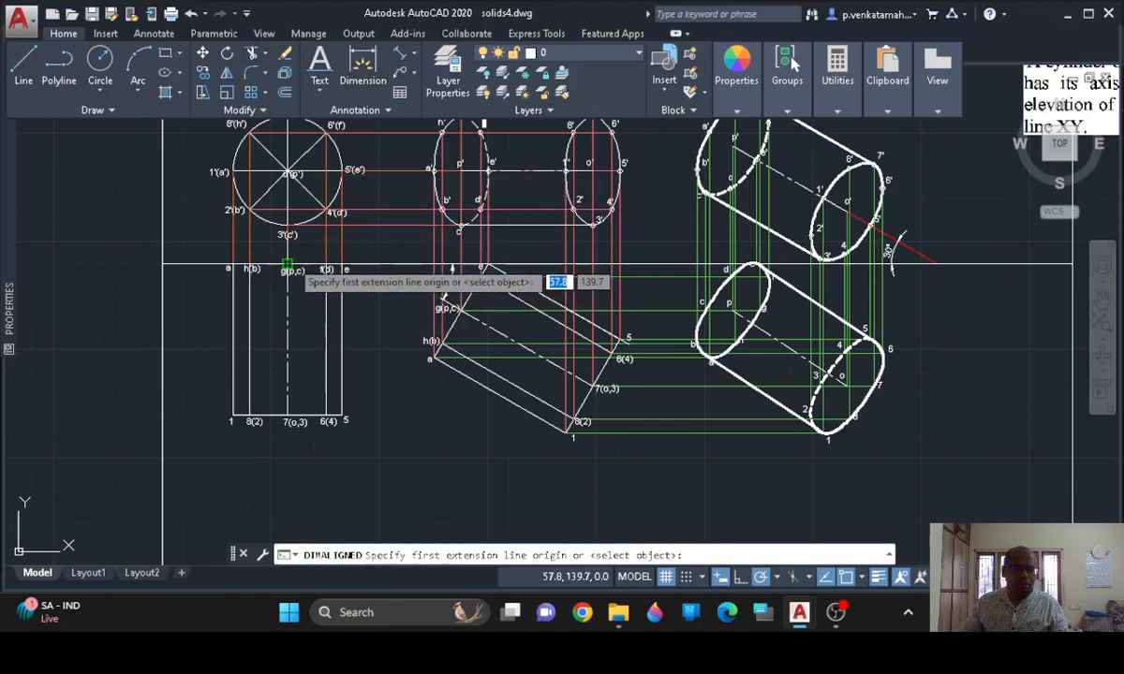
pyautogui.click(288, 268)
pyautogui.click(288, 415)
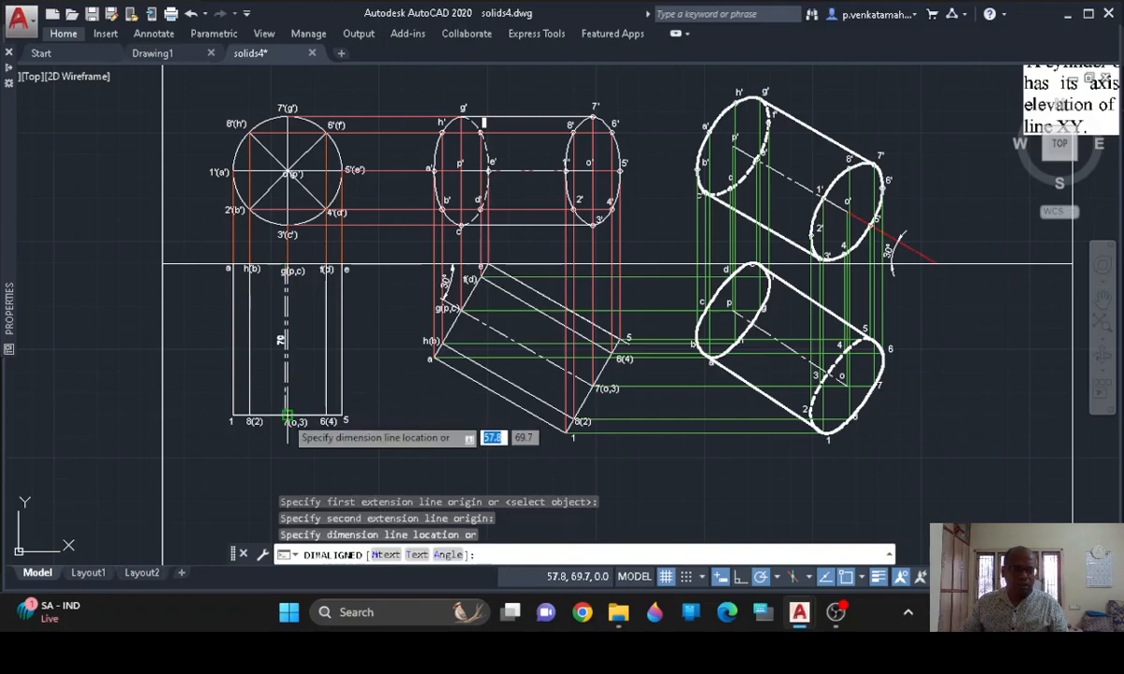
pyautogui.click(200, 403)
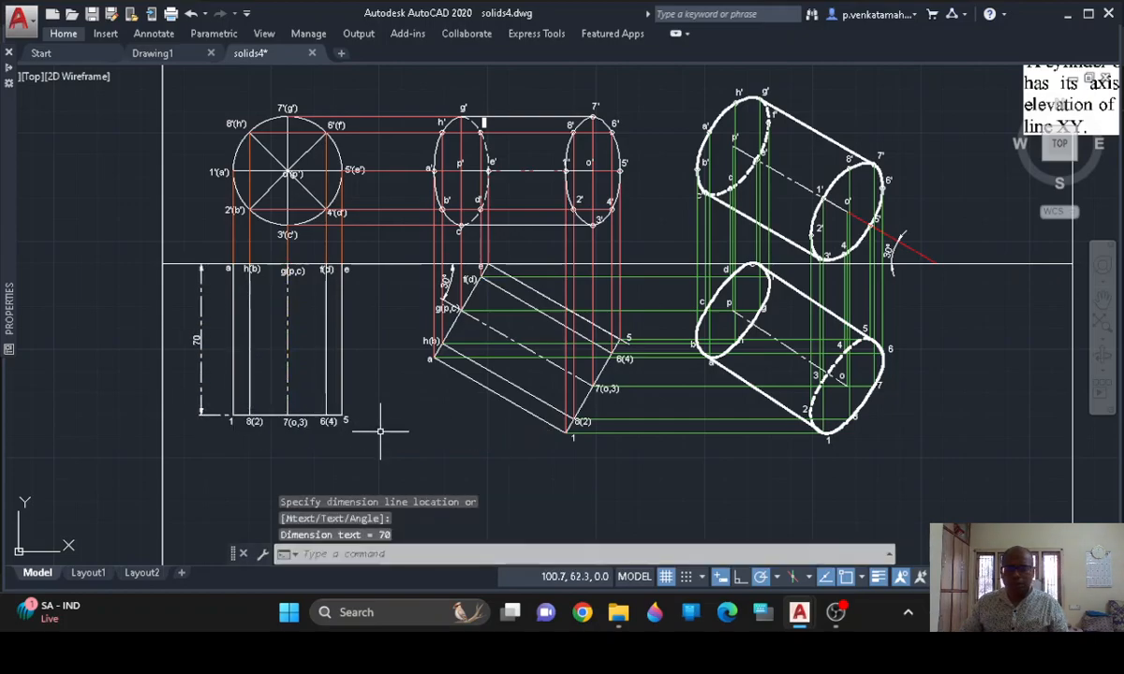
# Set the linetype of the first top view's axis-length dimension to ByLayer
pyautogui.click(205, 373)
pyautogui.click(202, 382)
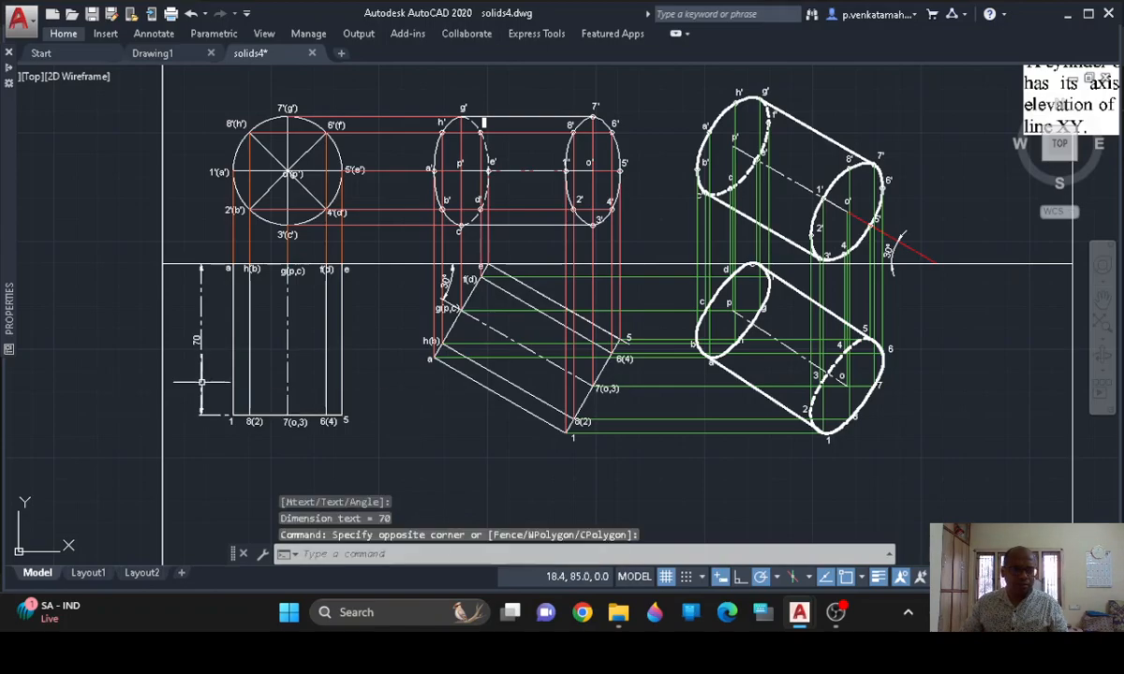
pyautogui.click(200, 380)
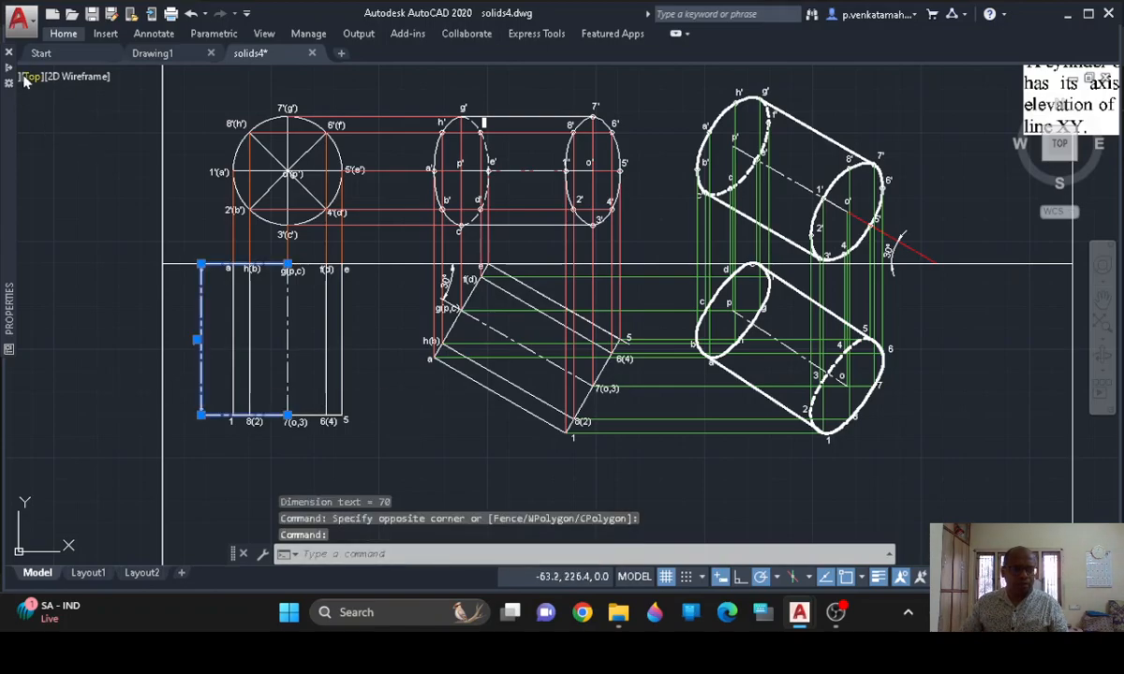
pyautogui.moveTo(11, 70)
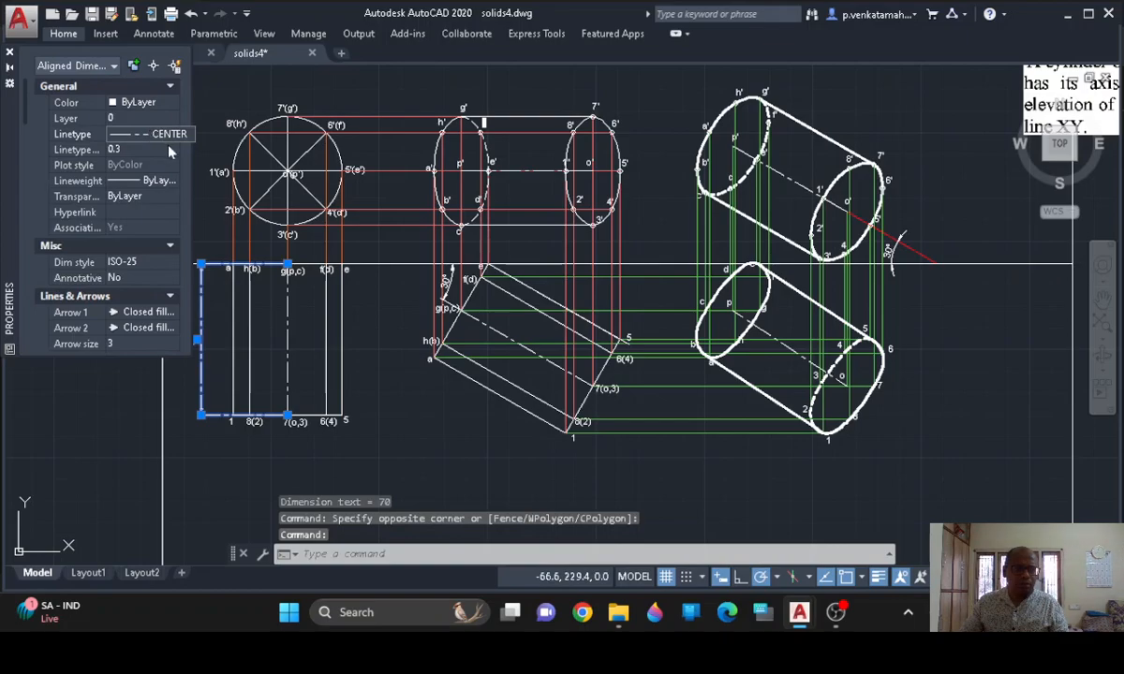
pyautogui.click(157, 135)
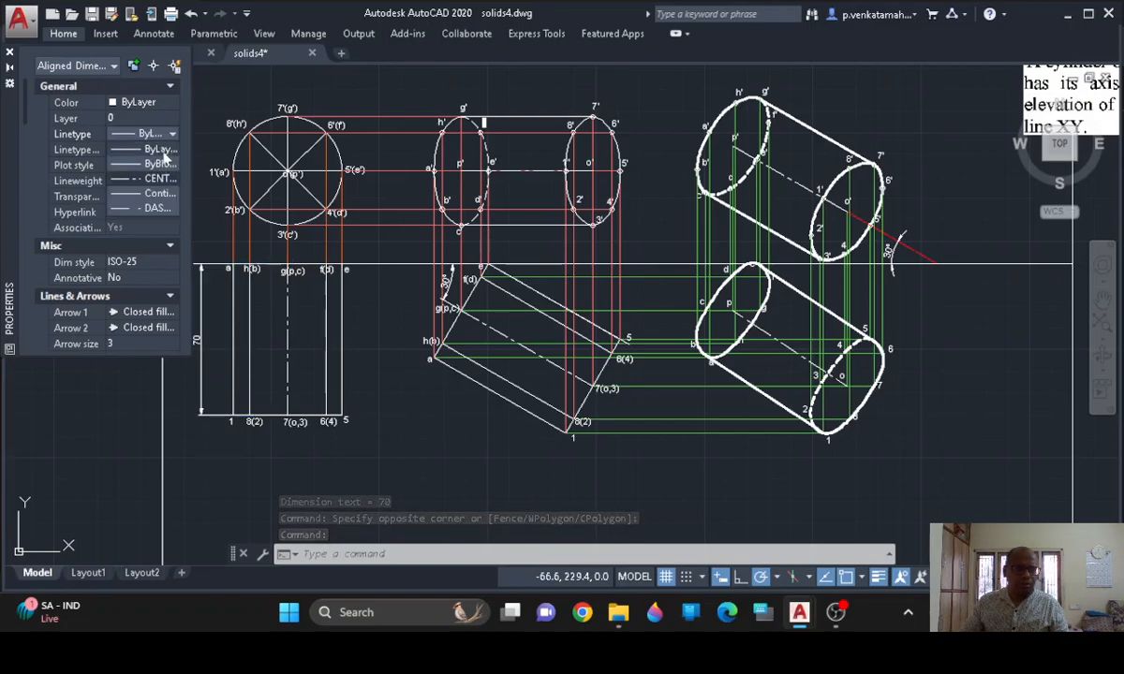
pyautogui.click(160, 150)
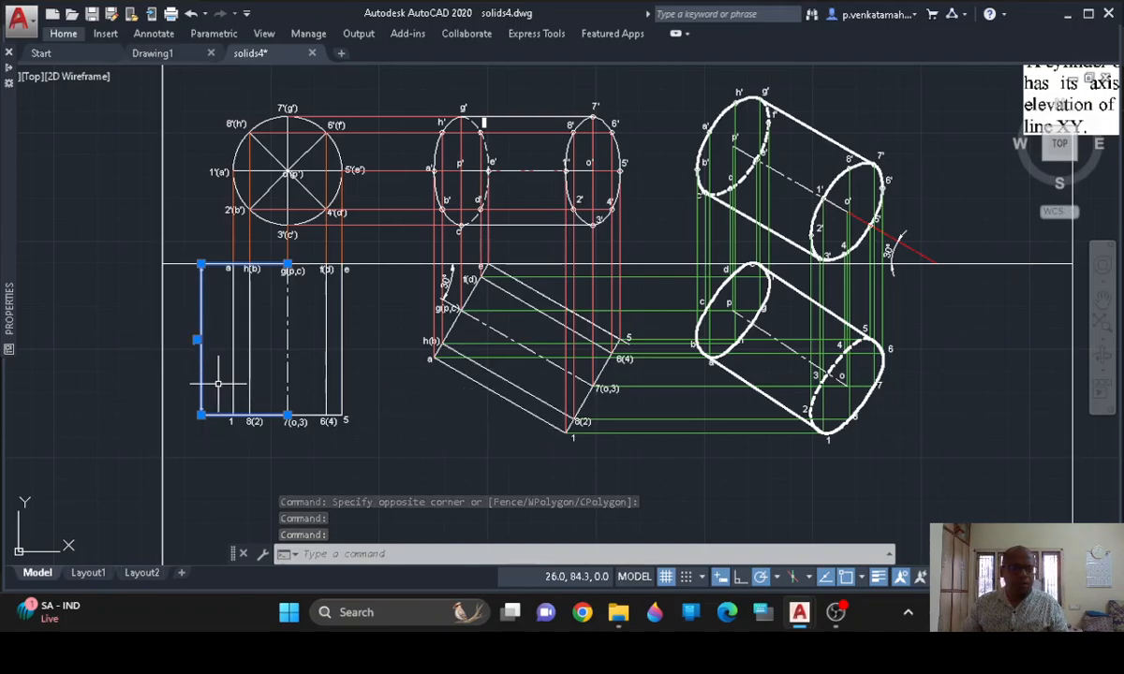
pyautogui.press('Escape')
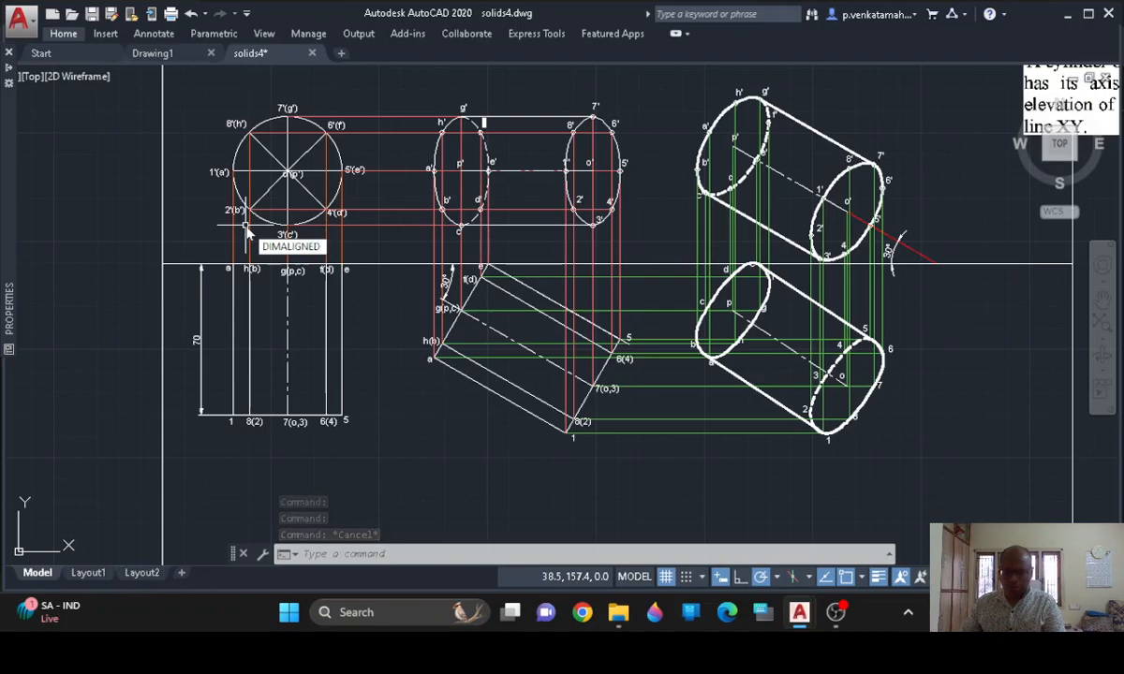
# Add a diameter dimension to the circle in the first front view, with its text outside near 1'(a')
pyautogui.press('Return')
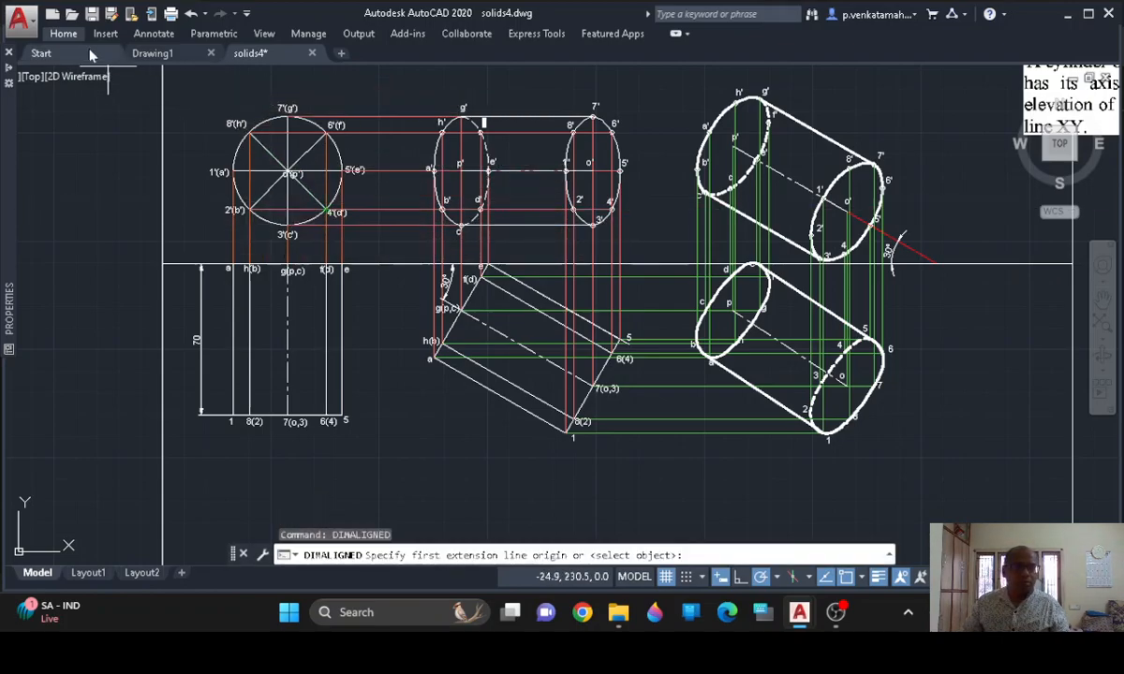
pyautogui.click(67, 38)
pyautogui.click(414, 57)
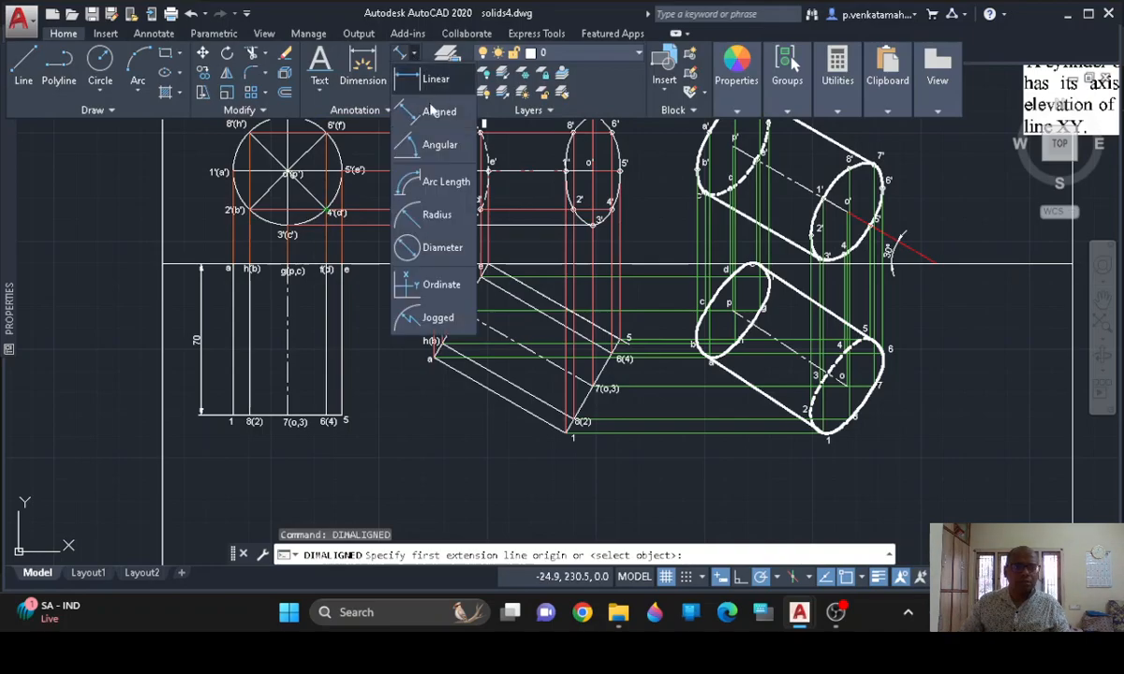
pyautogui.click(442, 246)
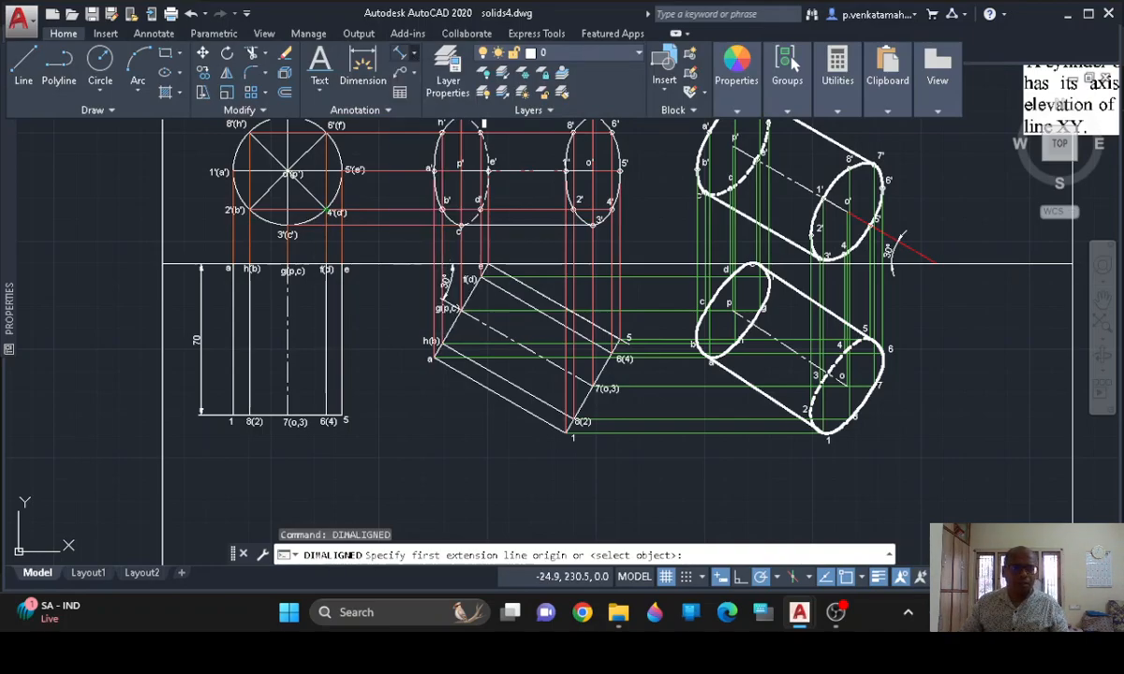
pyautogui.click(236, 168)
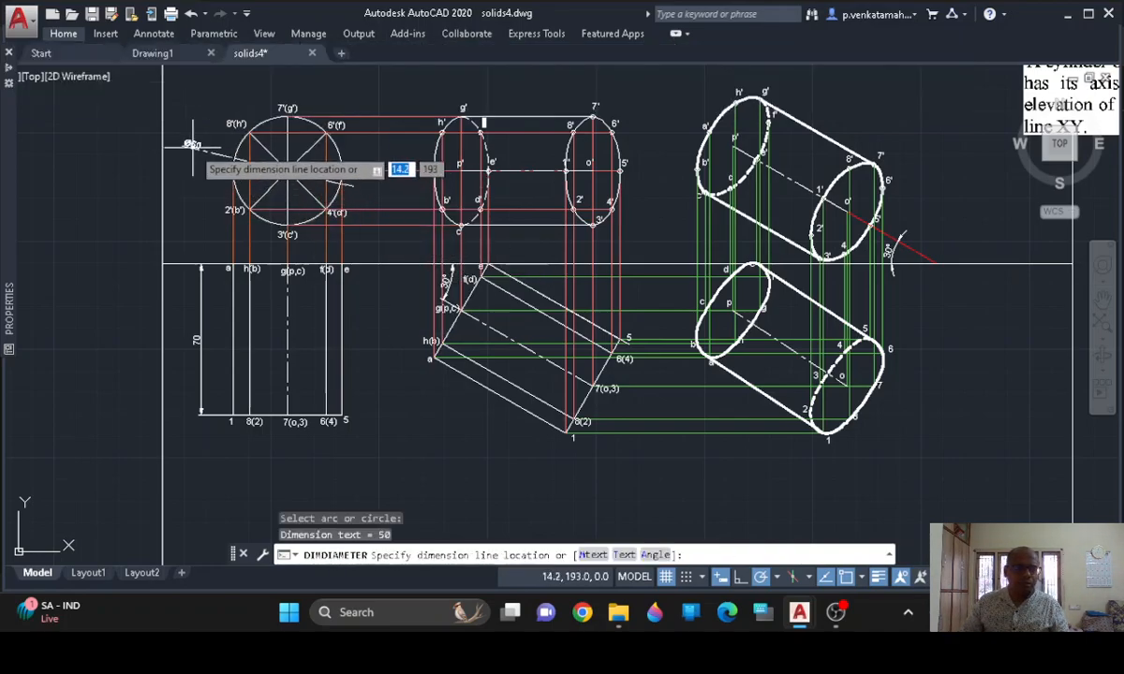
pyautogui.click(204, 142)
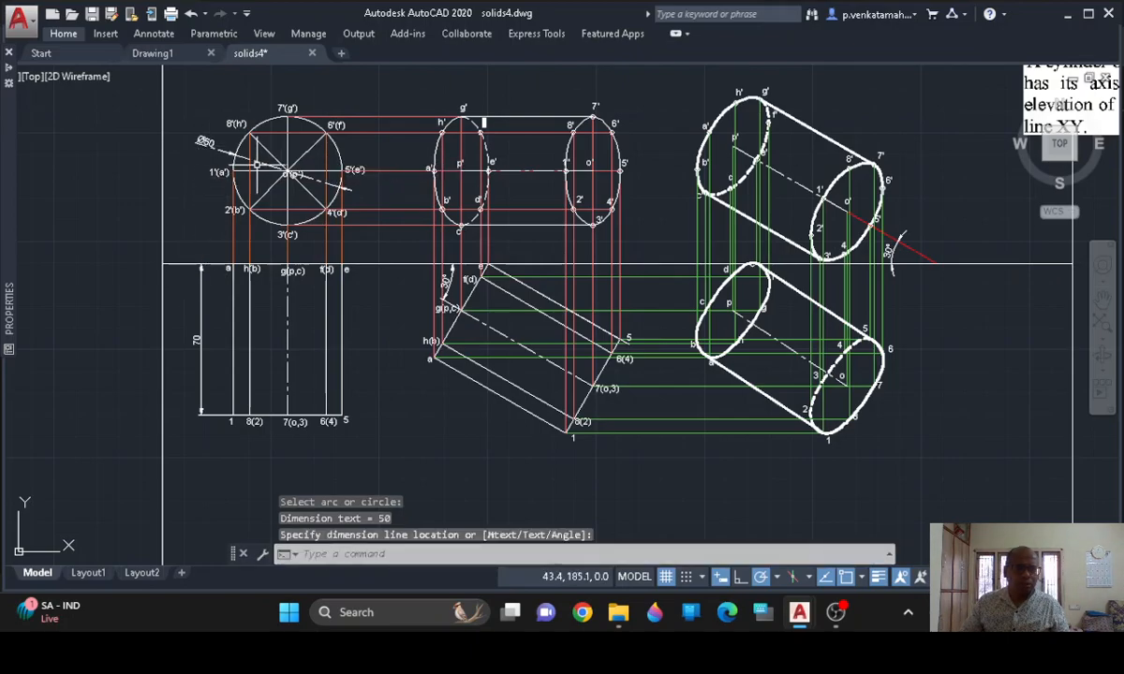
# Set the linetype of the circle's diameter dimension to ByLayer
pyautogui.moveTo(11, 71)
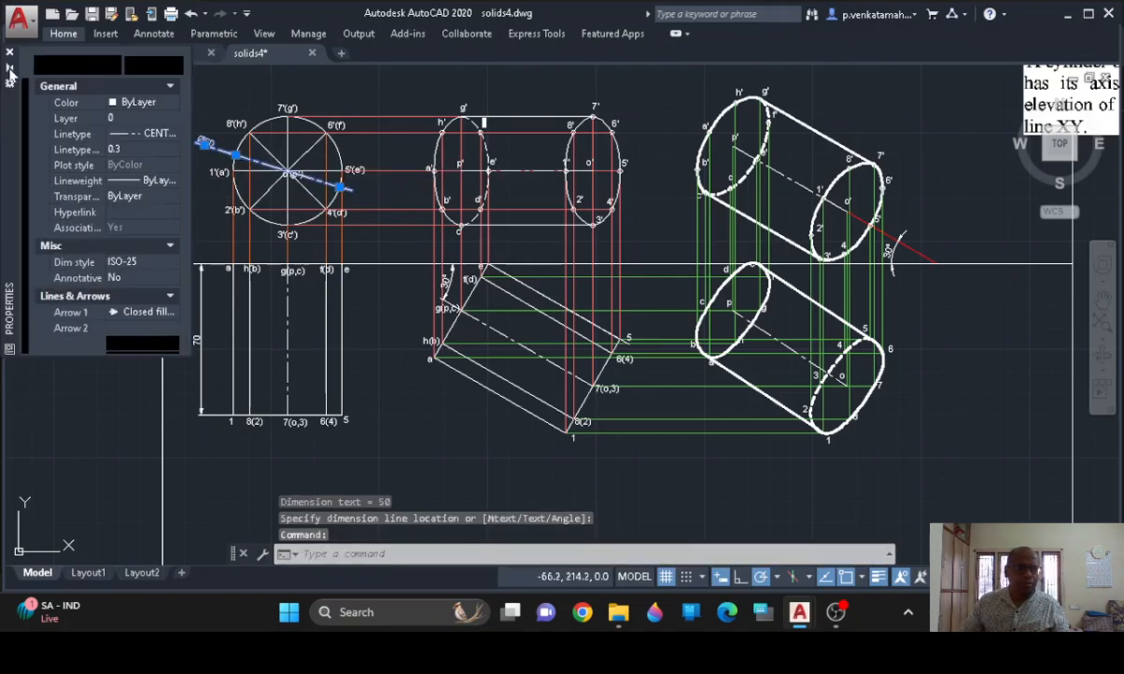
pyautogui.click(147, 134)
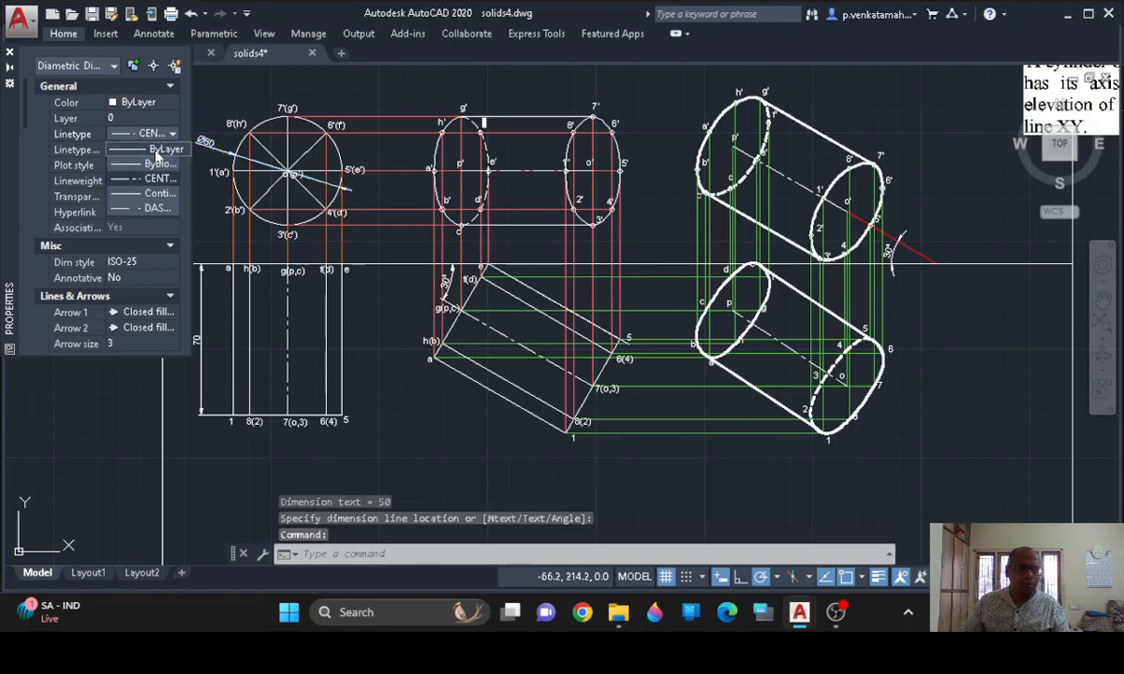
pyautogui.click(154, 149)
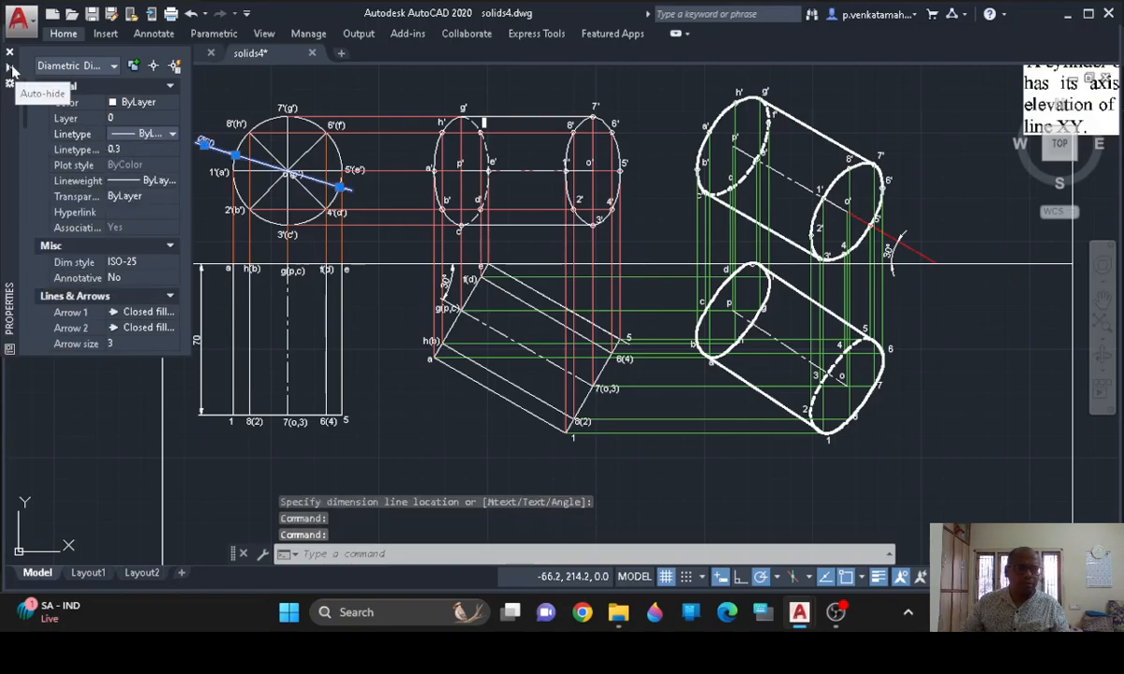
pyautogui.press('Escape')
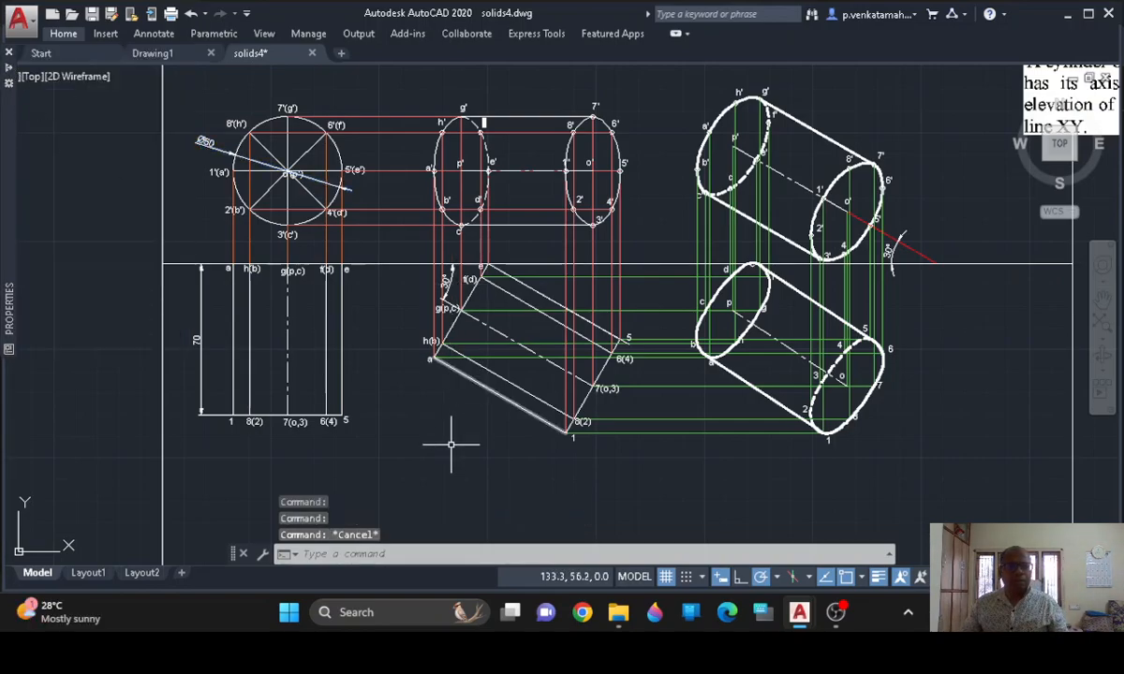